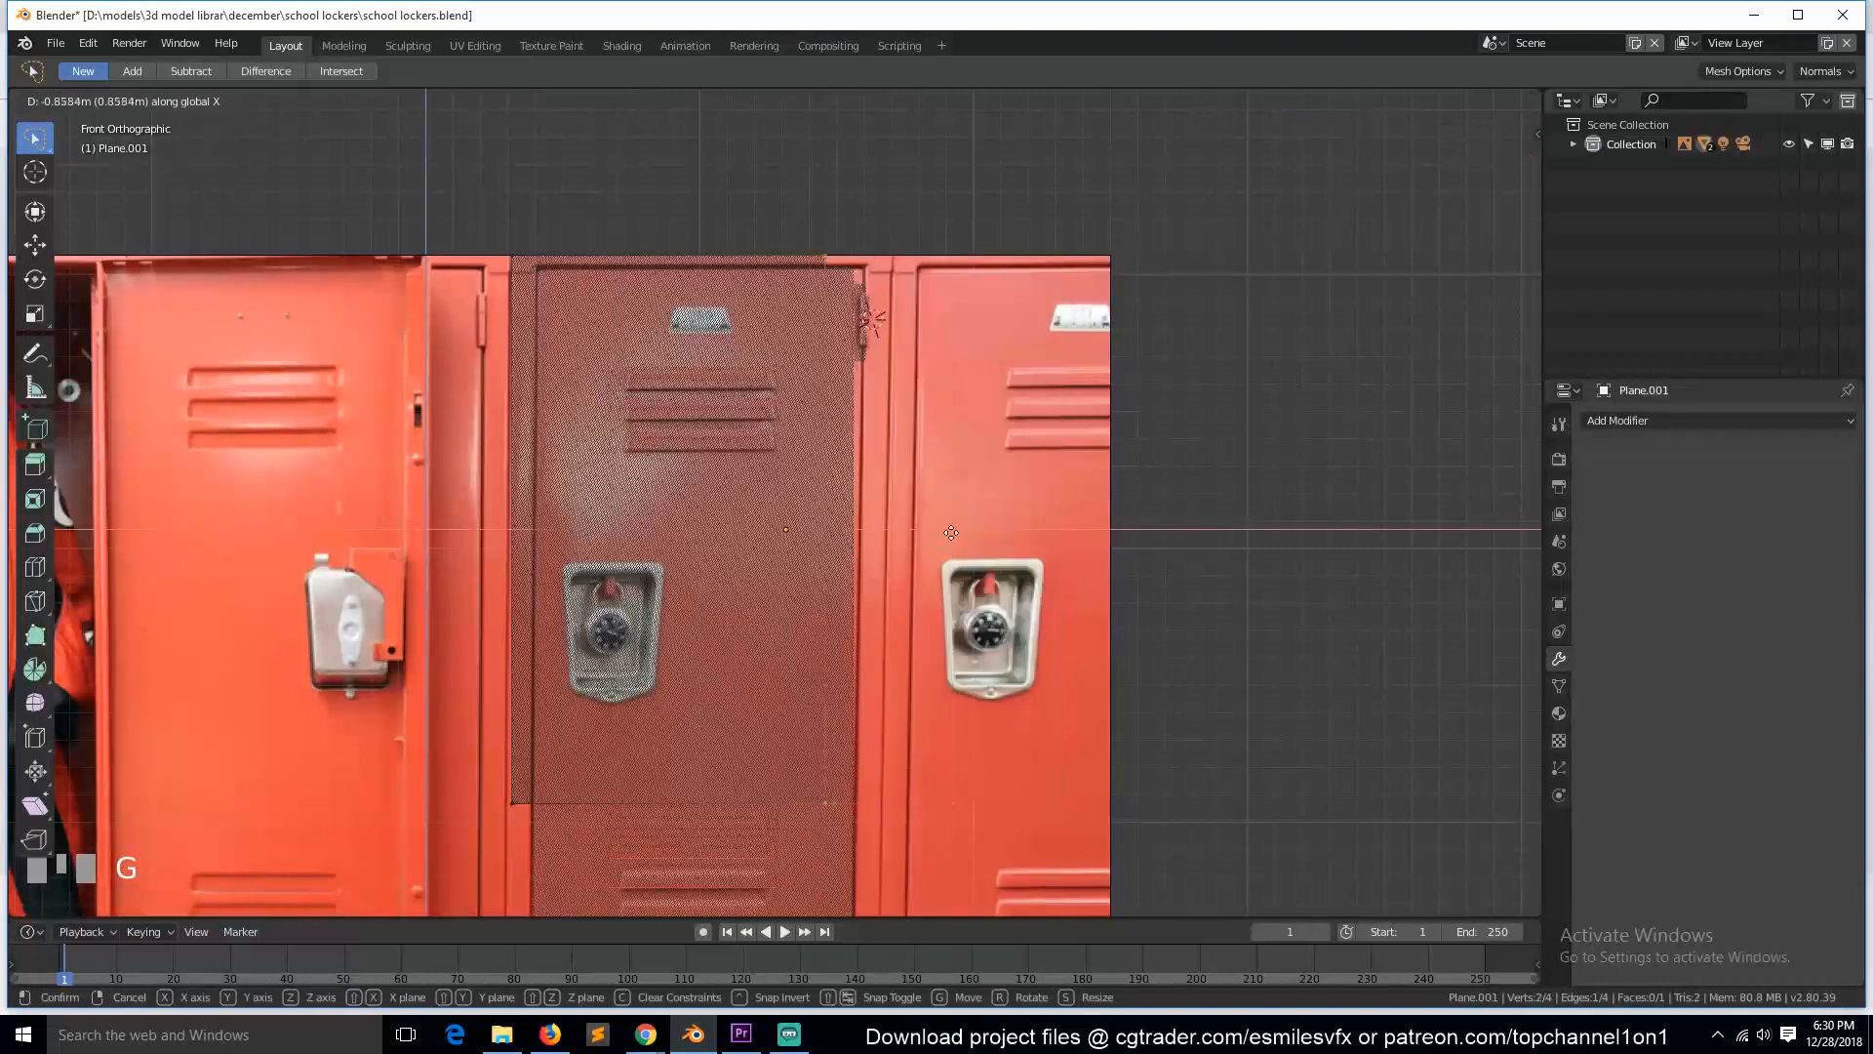
Step: Fit the plane to the reference locker by moving its side edge -0.613 m along X and its bottom edge -1.26 m along Z
click(1019, 527)
scroll(1017, 595, down, 3)
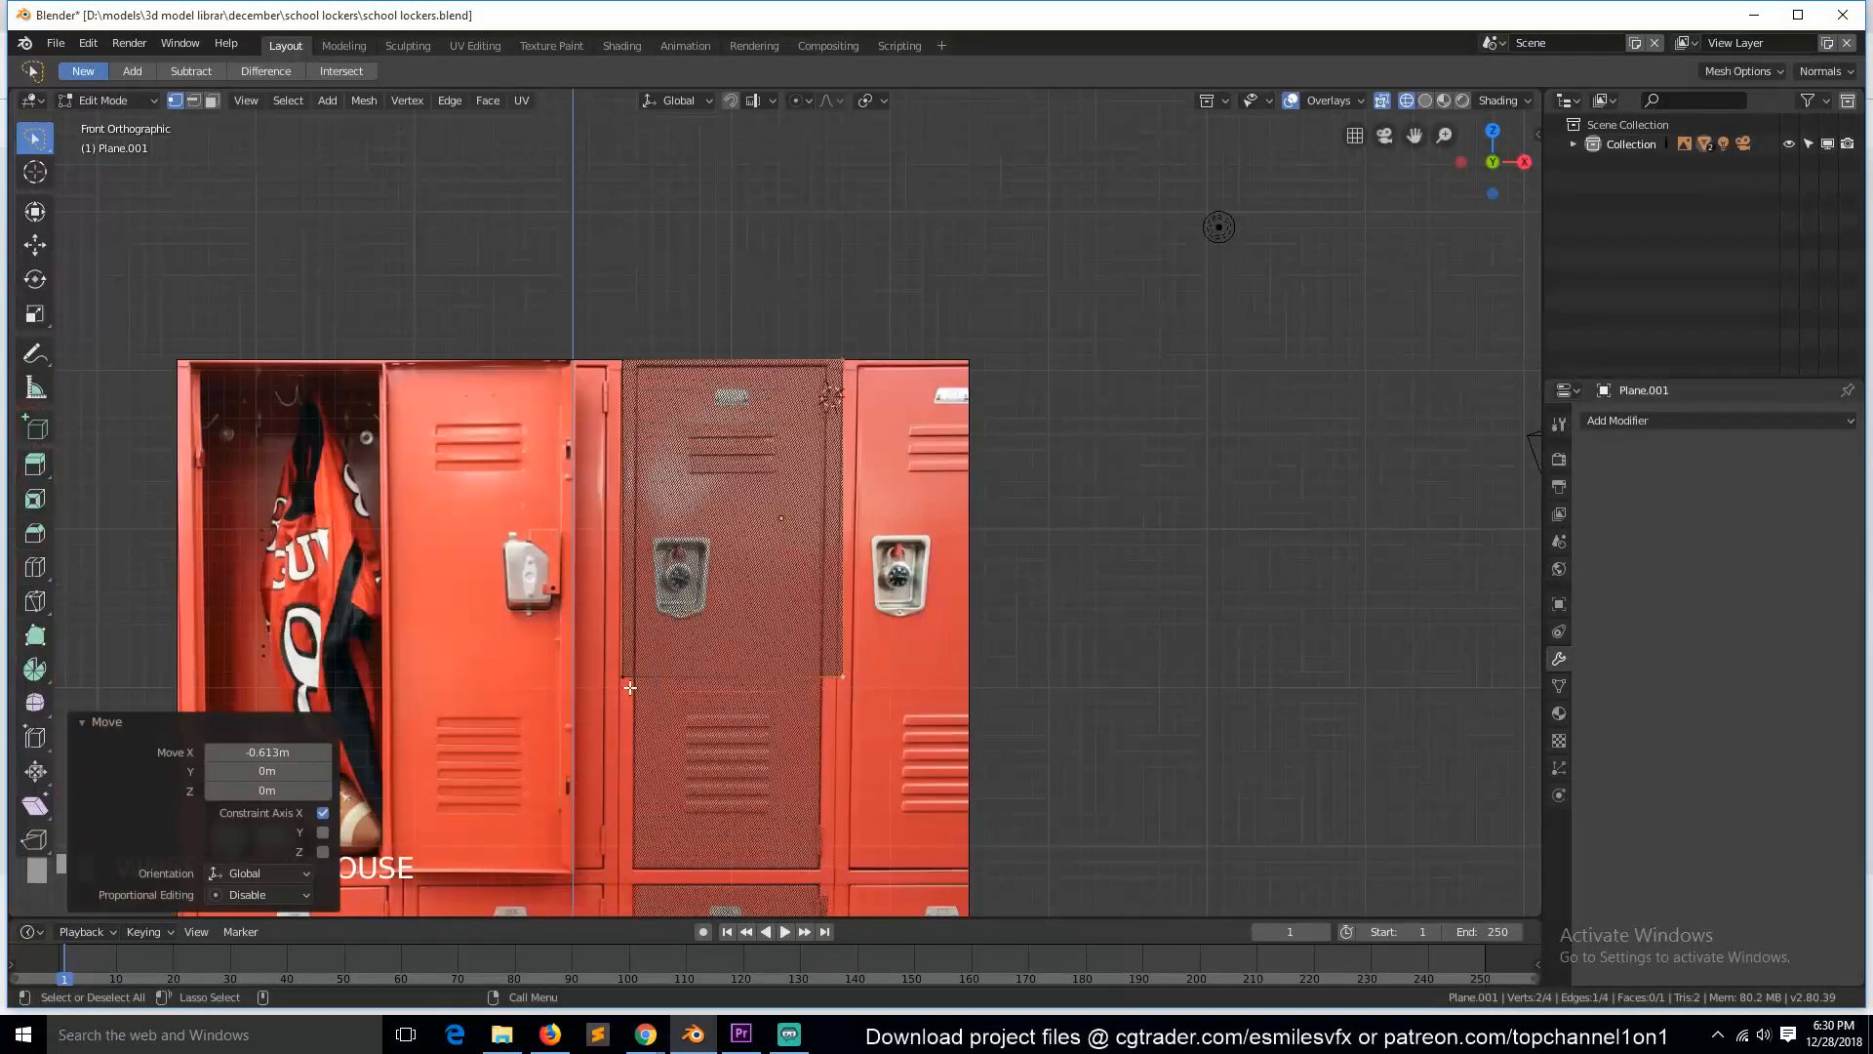
shift+middle_click(839, 583)
key(g)
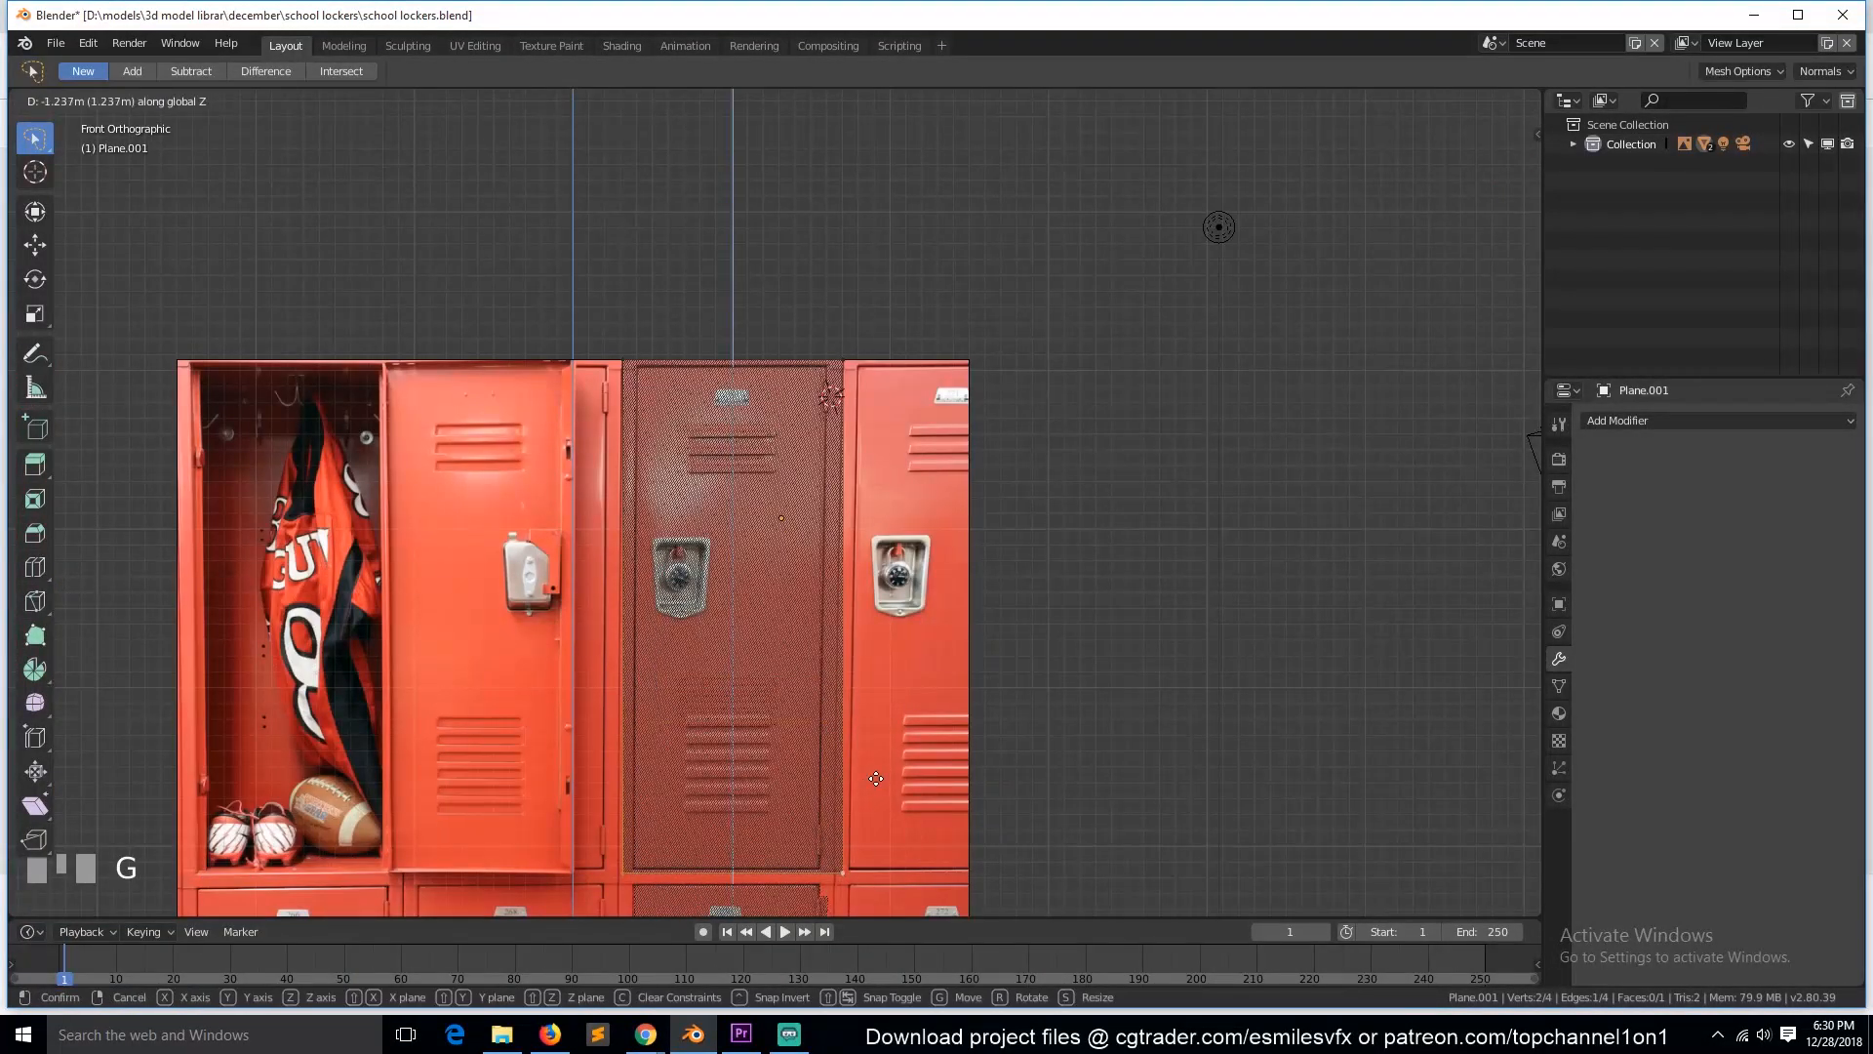
click(876, 778)
Step: Inset the plane's face by about 0.05 m and narrow the inner face along X to match the locker door
scroll(839, 535, up, 4)
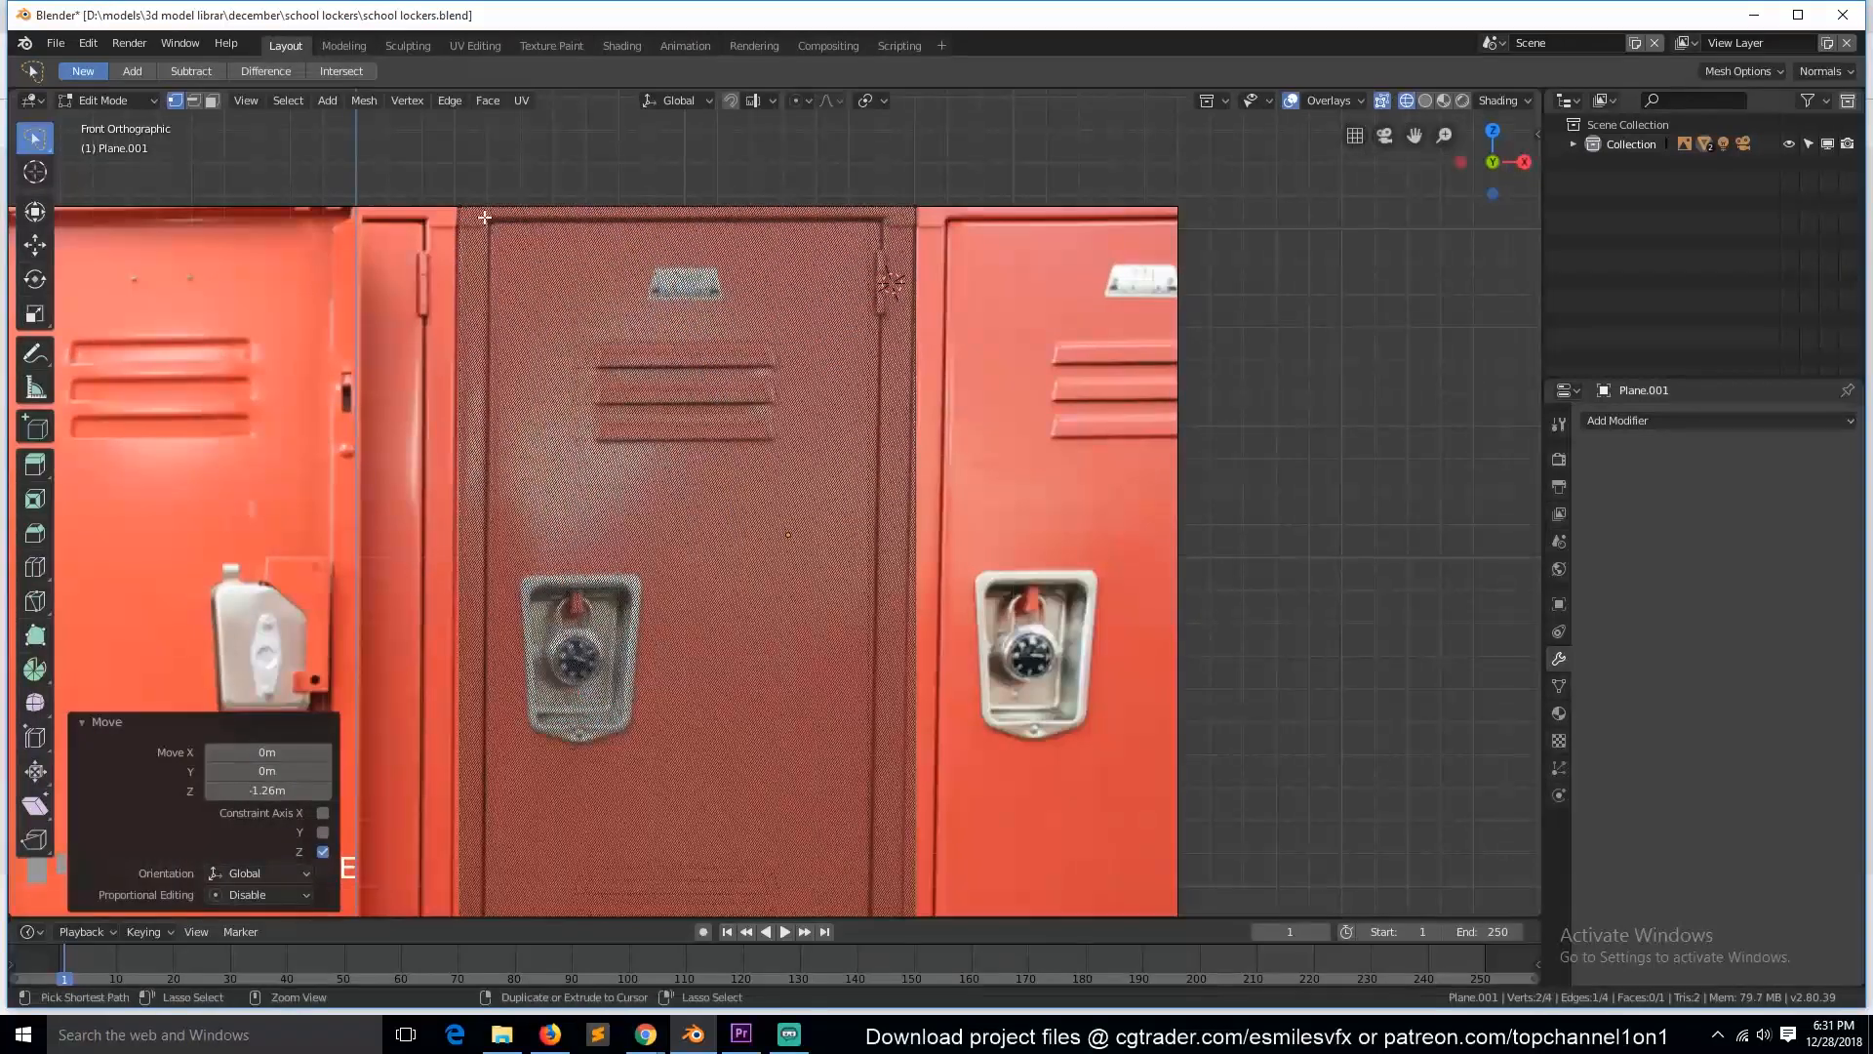
click(558, 294)
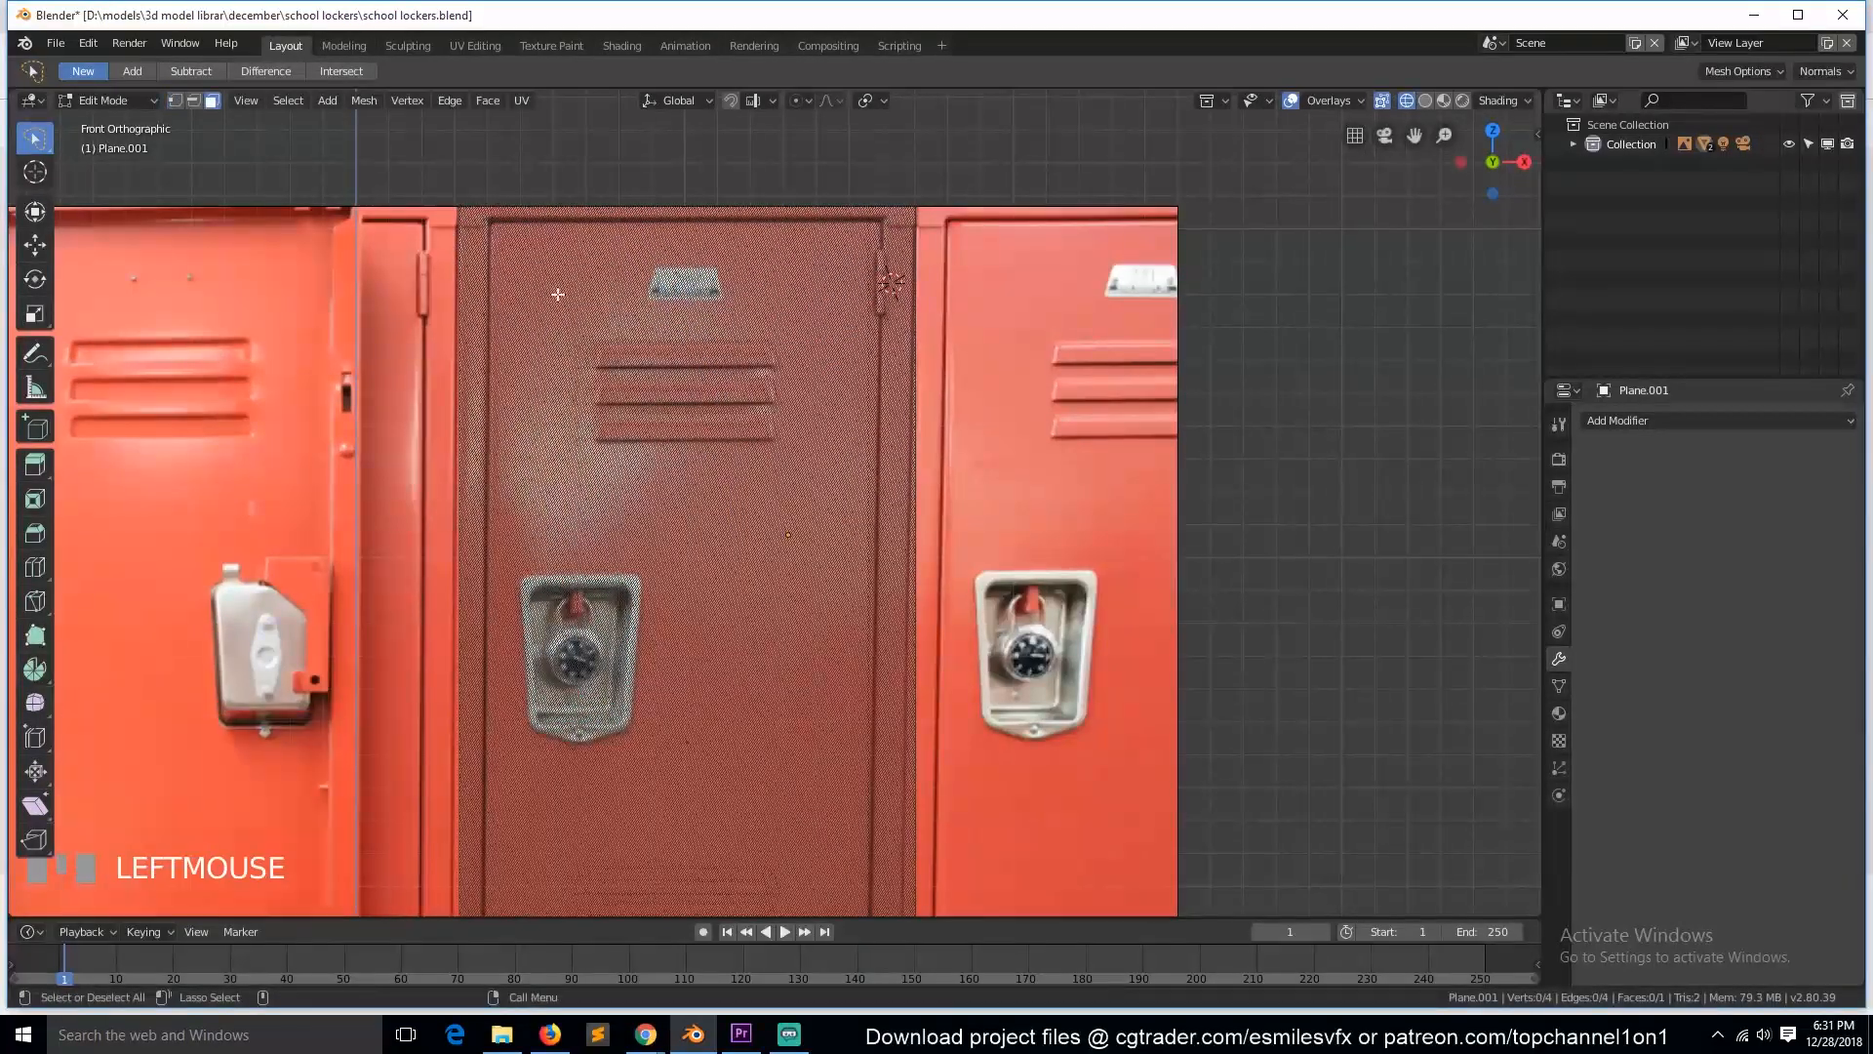
click(665, 581)
key(i)
click(1077, 329)
key(s)
key(x)
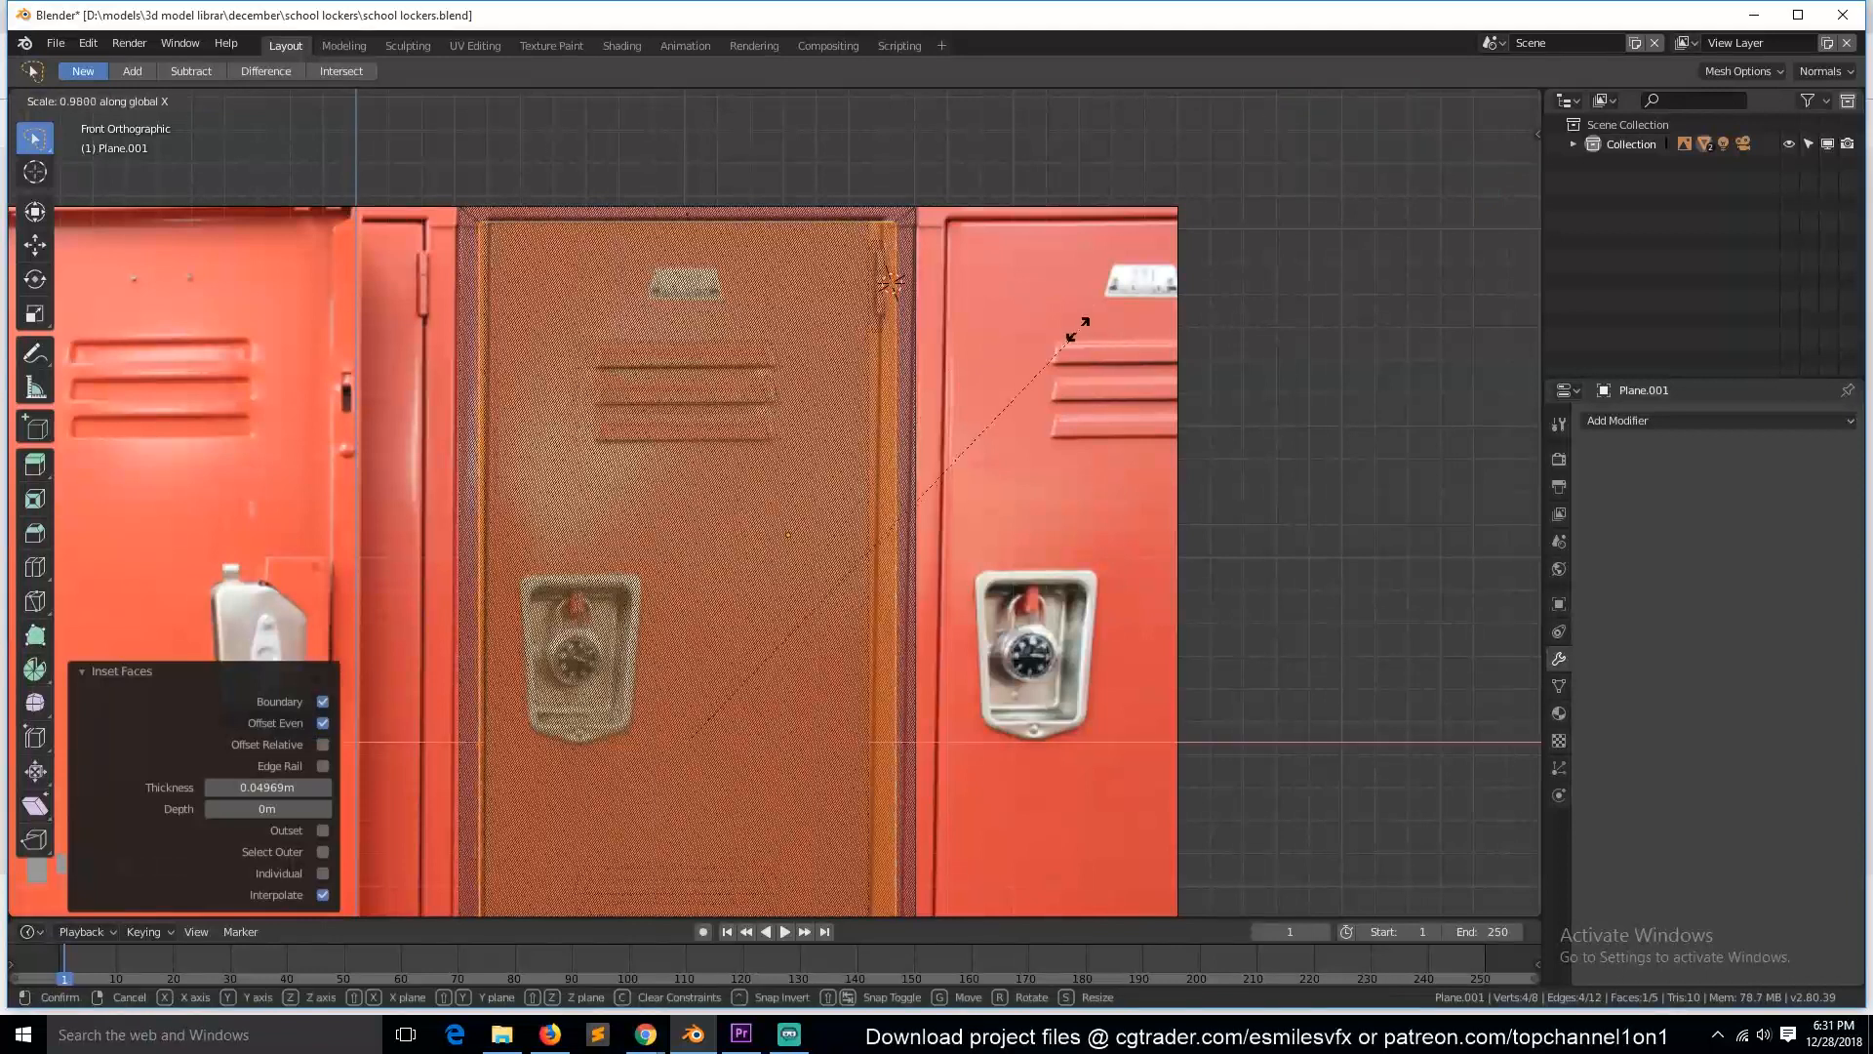
click(1051, 339)
Step: Align the inset's top and bottom inner edges along Z with the door outline in the reference image
click(729, 226)
key(g)
key(z)
click(739, 227)
scroll(741, 292, down, 4)
click(741, 866)
key(KP_Decimal)
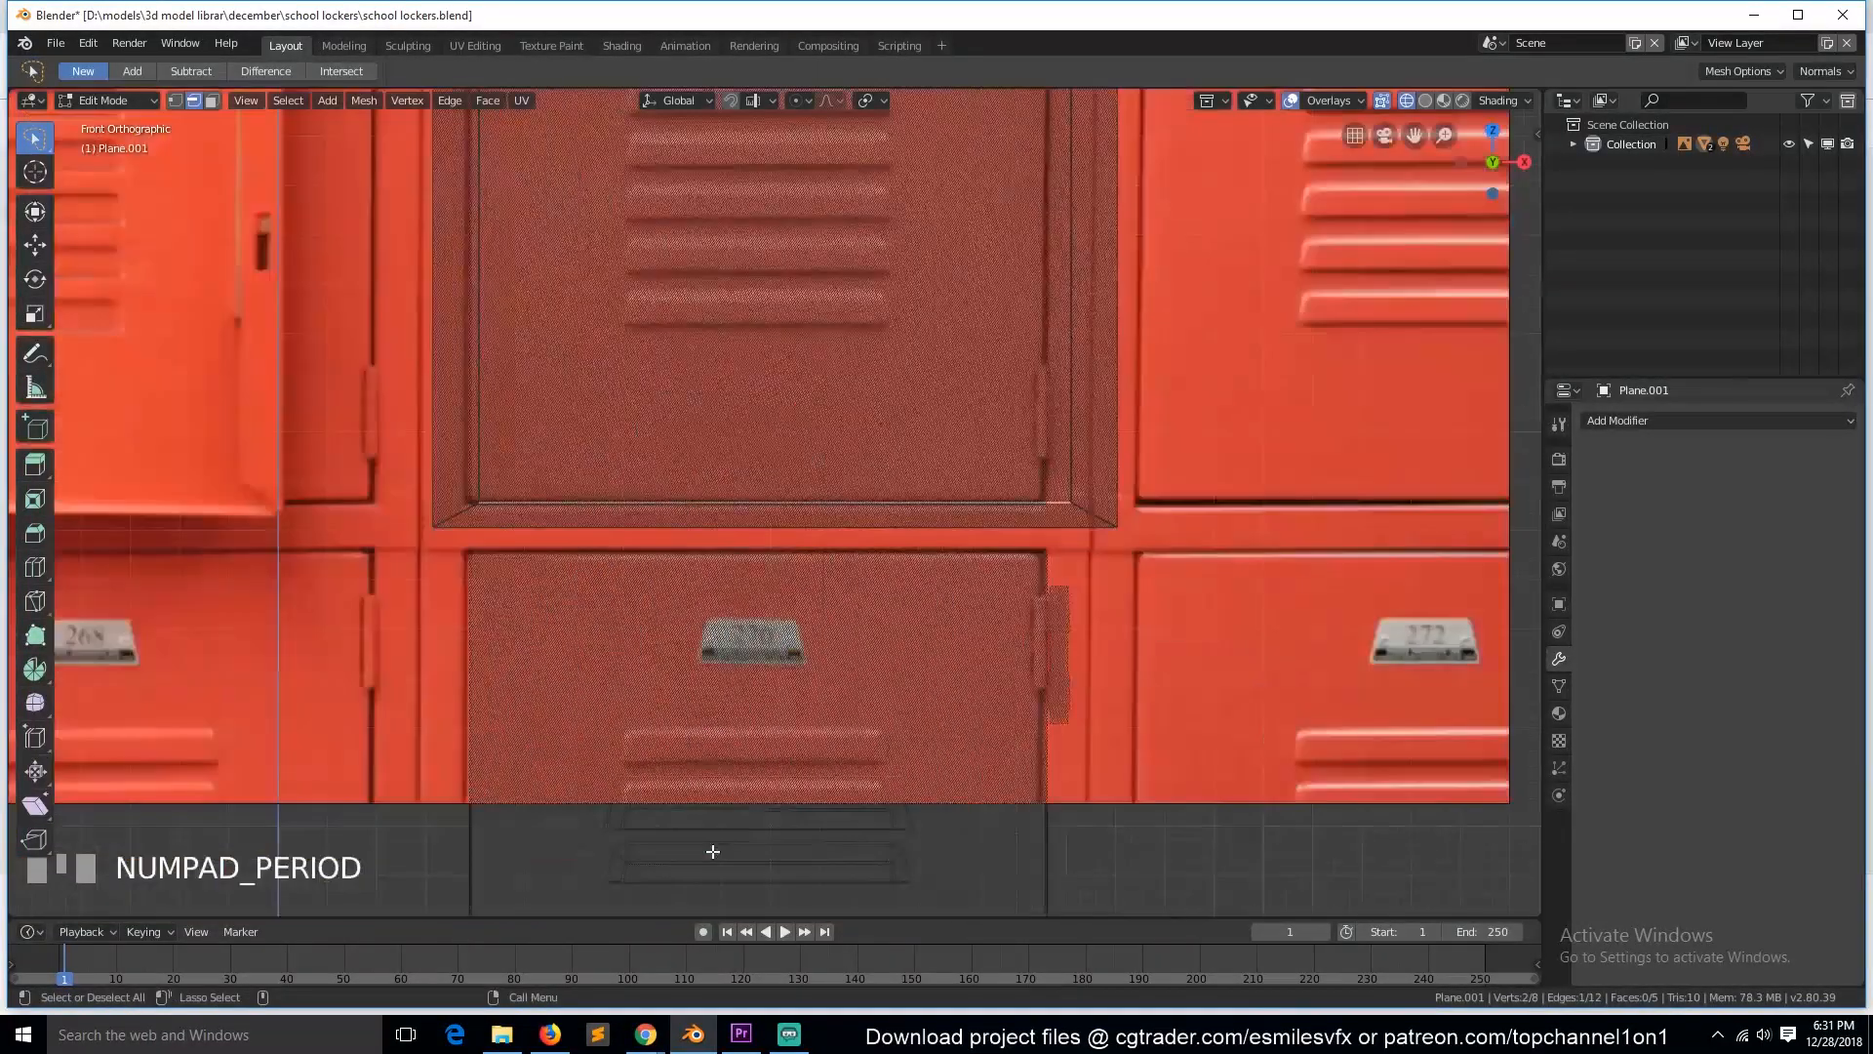
scroll(882, 527, down, 5)
Step: Return to Object Mode and set the frame plane's origin to its geometry
key(Tab)
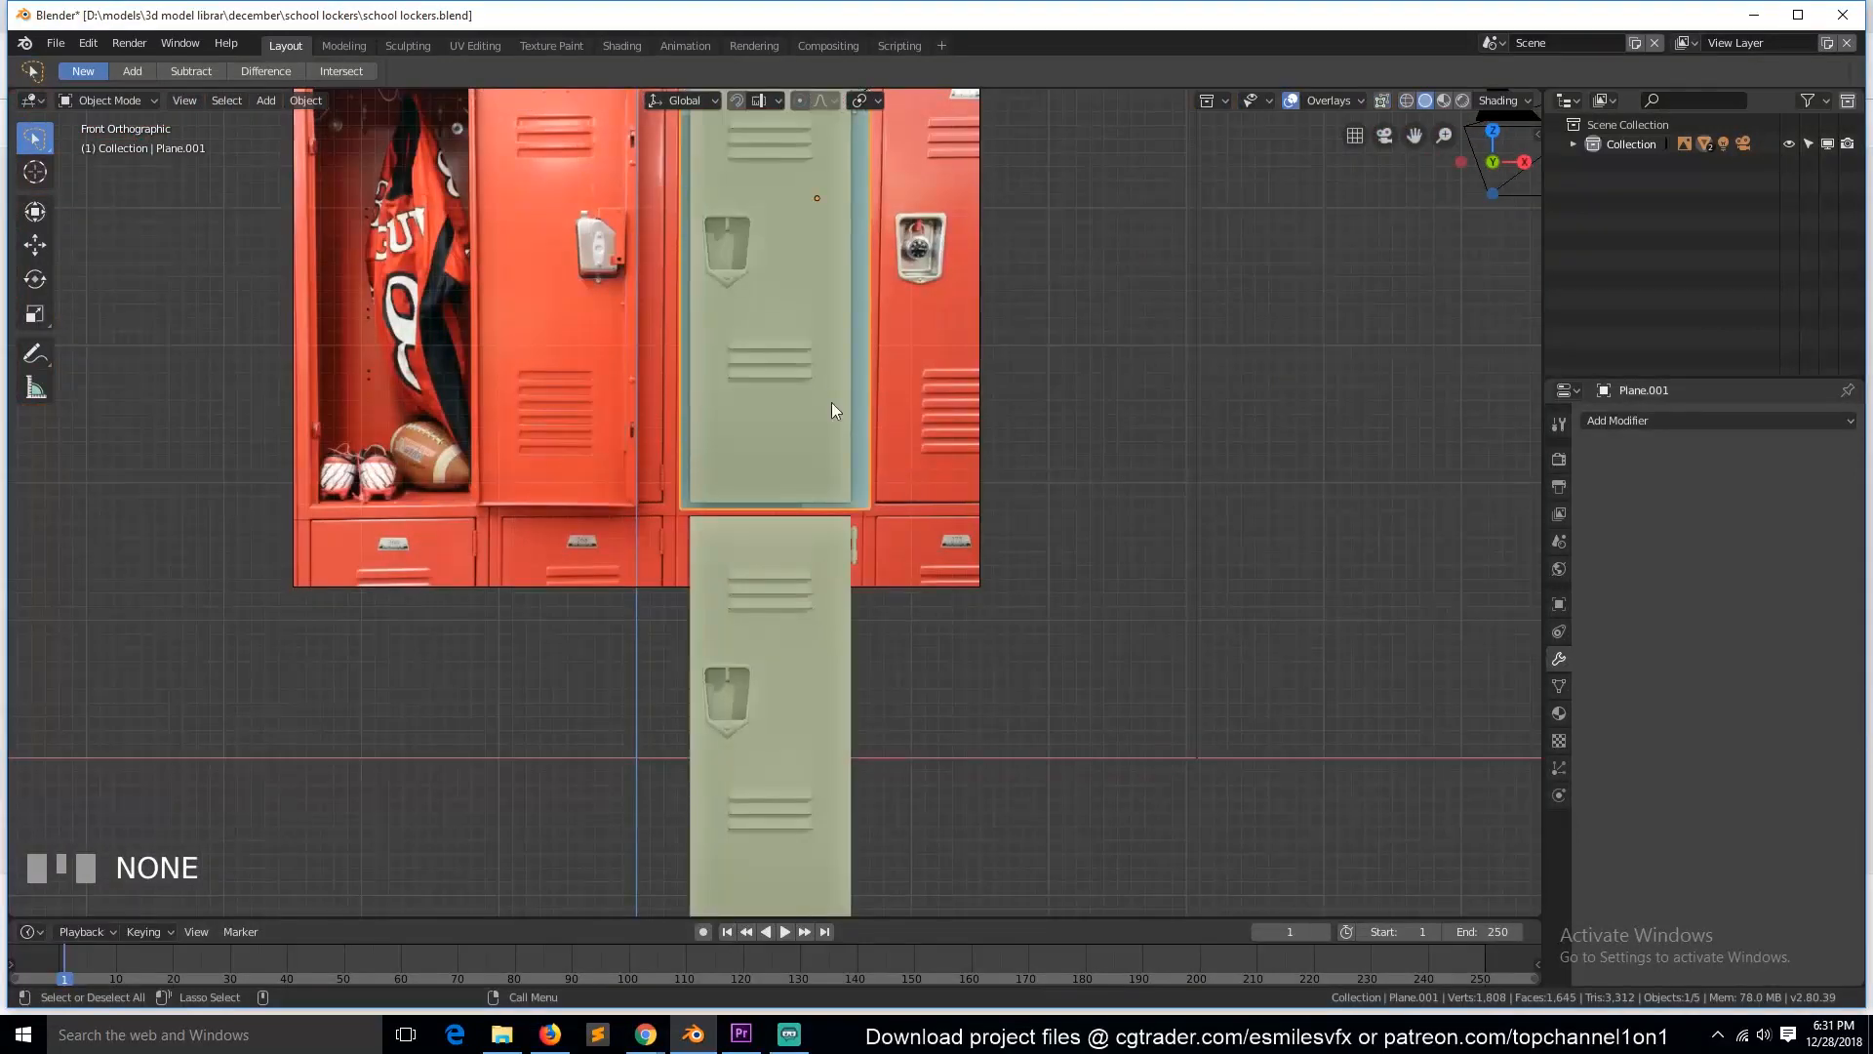
key(KP_Decimal)
scroll(868, 411, up, 3)
right_click(882, 420)
mouse_move(956, 492)
click(1015, 470)
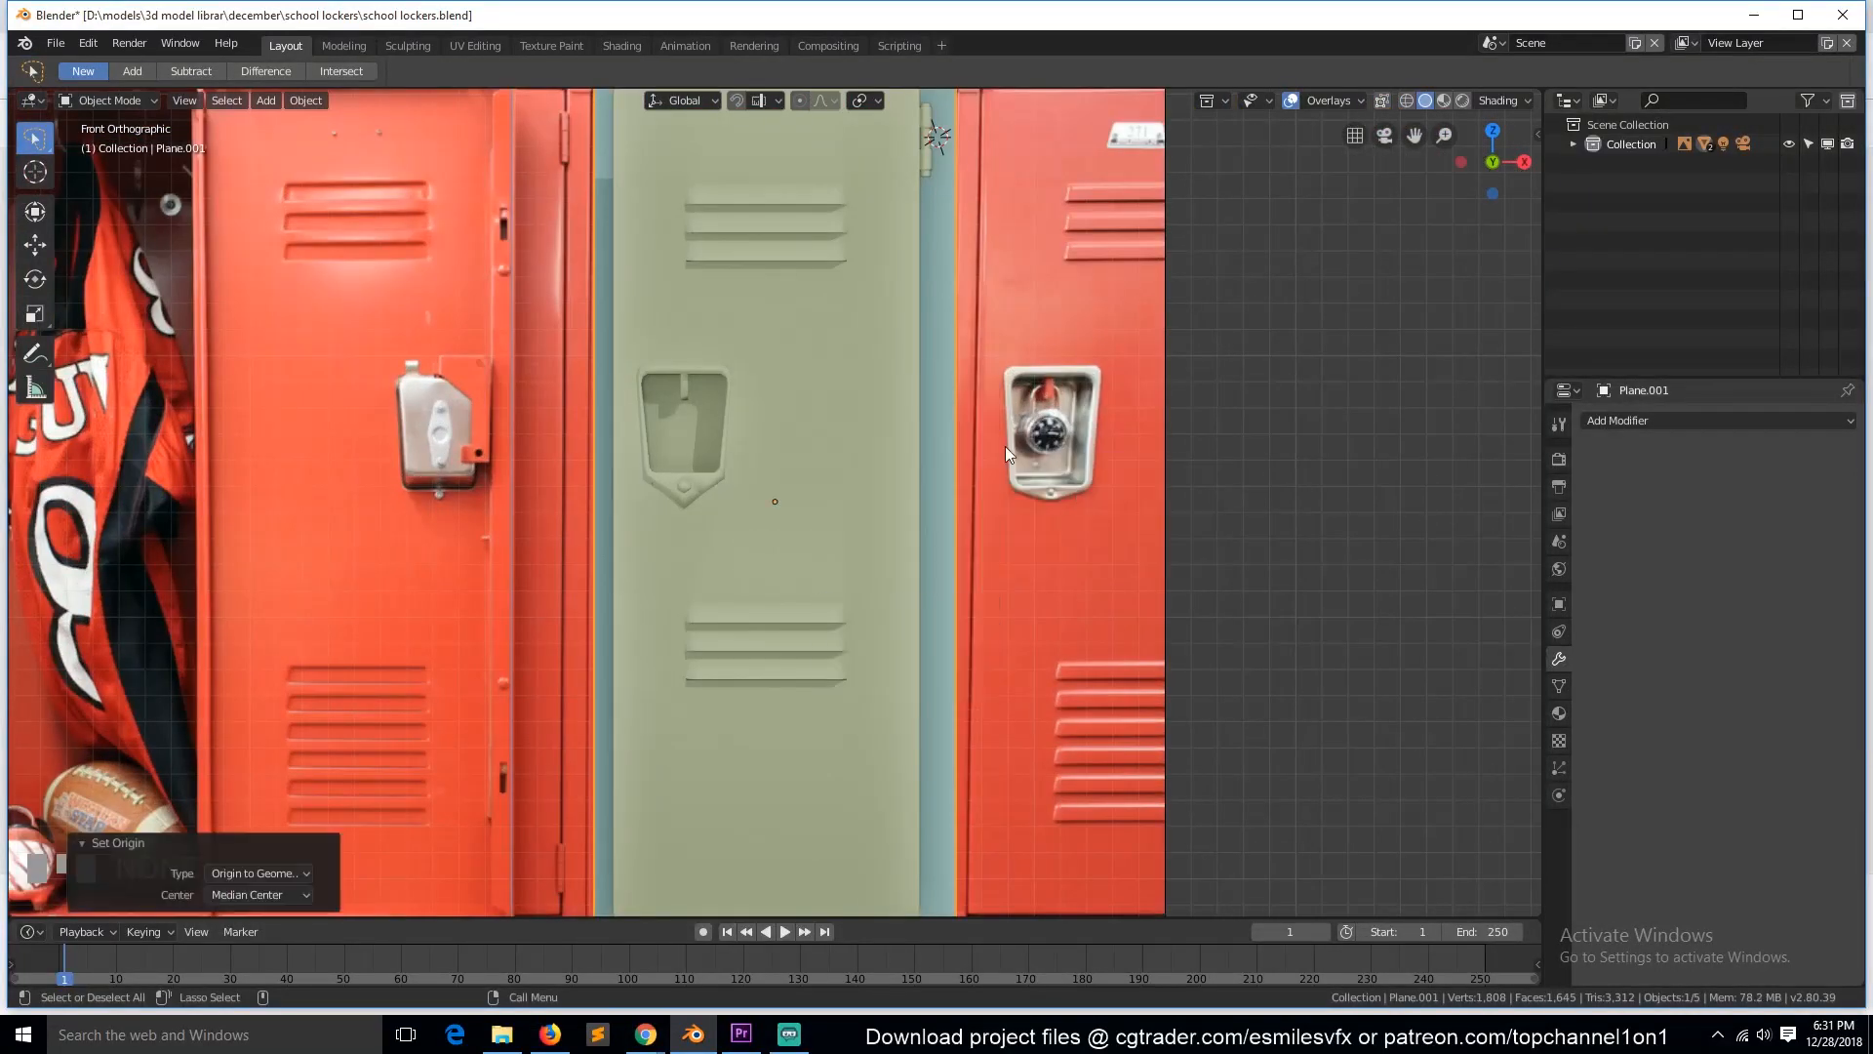
Step: Snap the 3D cursor to the locker door's origin and reselect the frame plane
shift+click(1005, 447)
right_click(878, 447)
key(shift+s)
click(1115, 417)
click(951, 434)
Step: Snap the frame plane to the 3D cursor on the lower locker door
scroll(962, 476, down, 5)
key(shift+a)
key(shift+s)
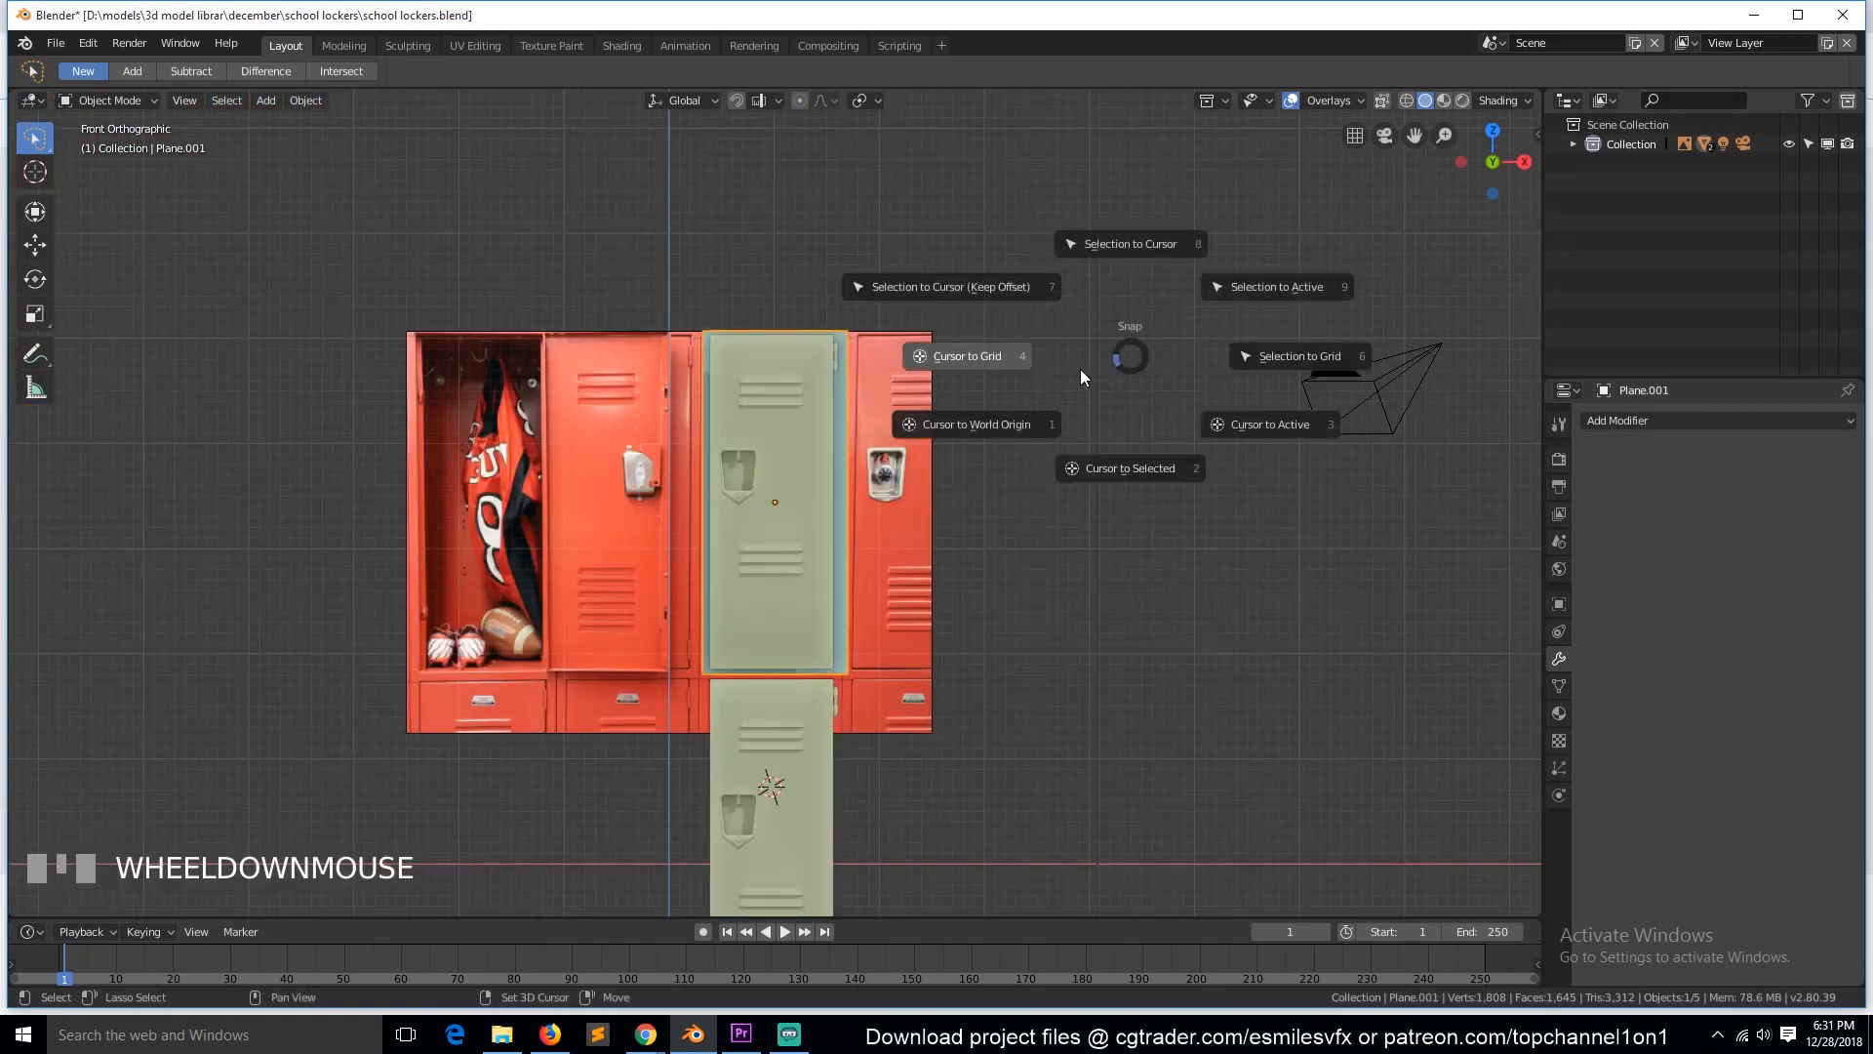
click(1080, 371)
key(shift+s)
click(1178, 155)
scroll(976, 610, down, 2)
key(KP_Decimal)
scroll(919, 581, down, 2)
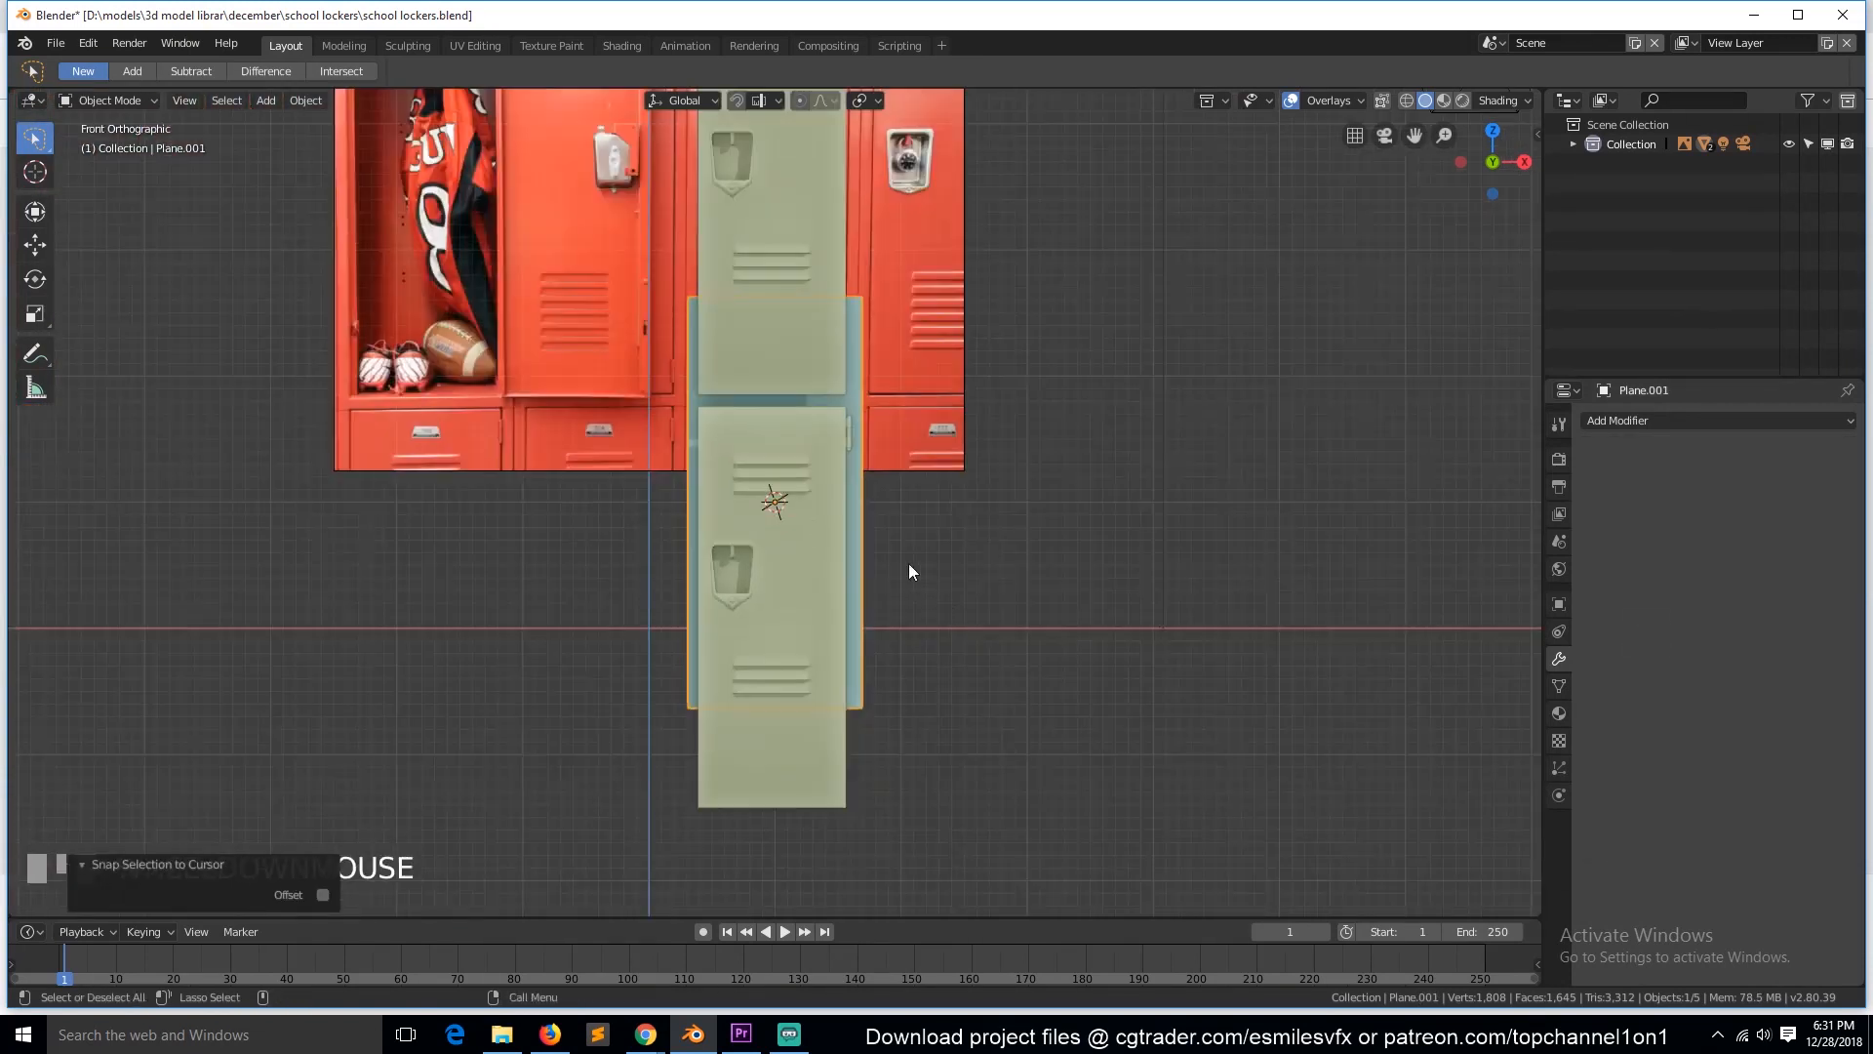
Step: Set the locker door object's origin to its geometry
click(806, 595)
right_click(806, 597)
mouse_move(798, 601)
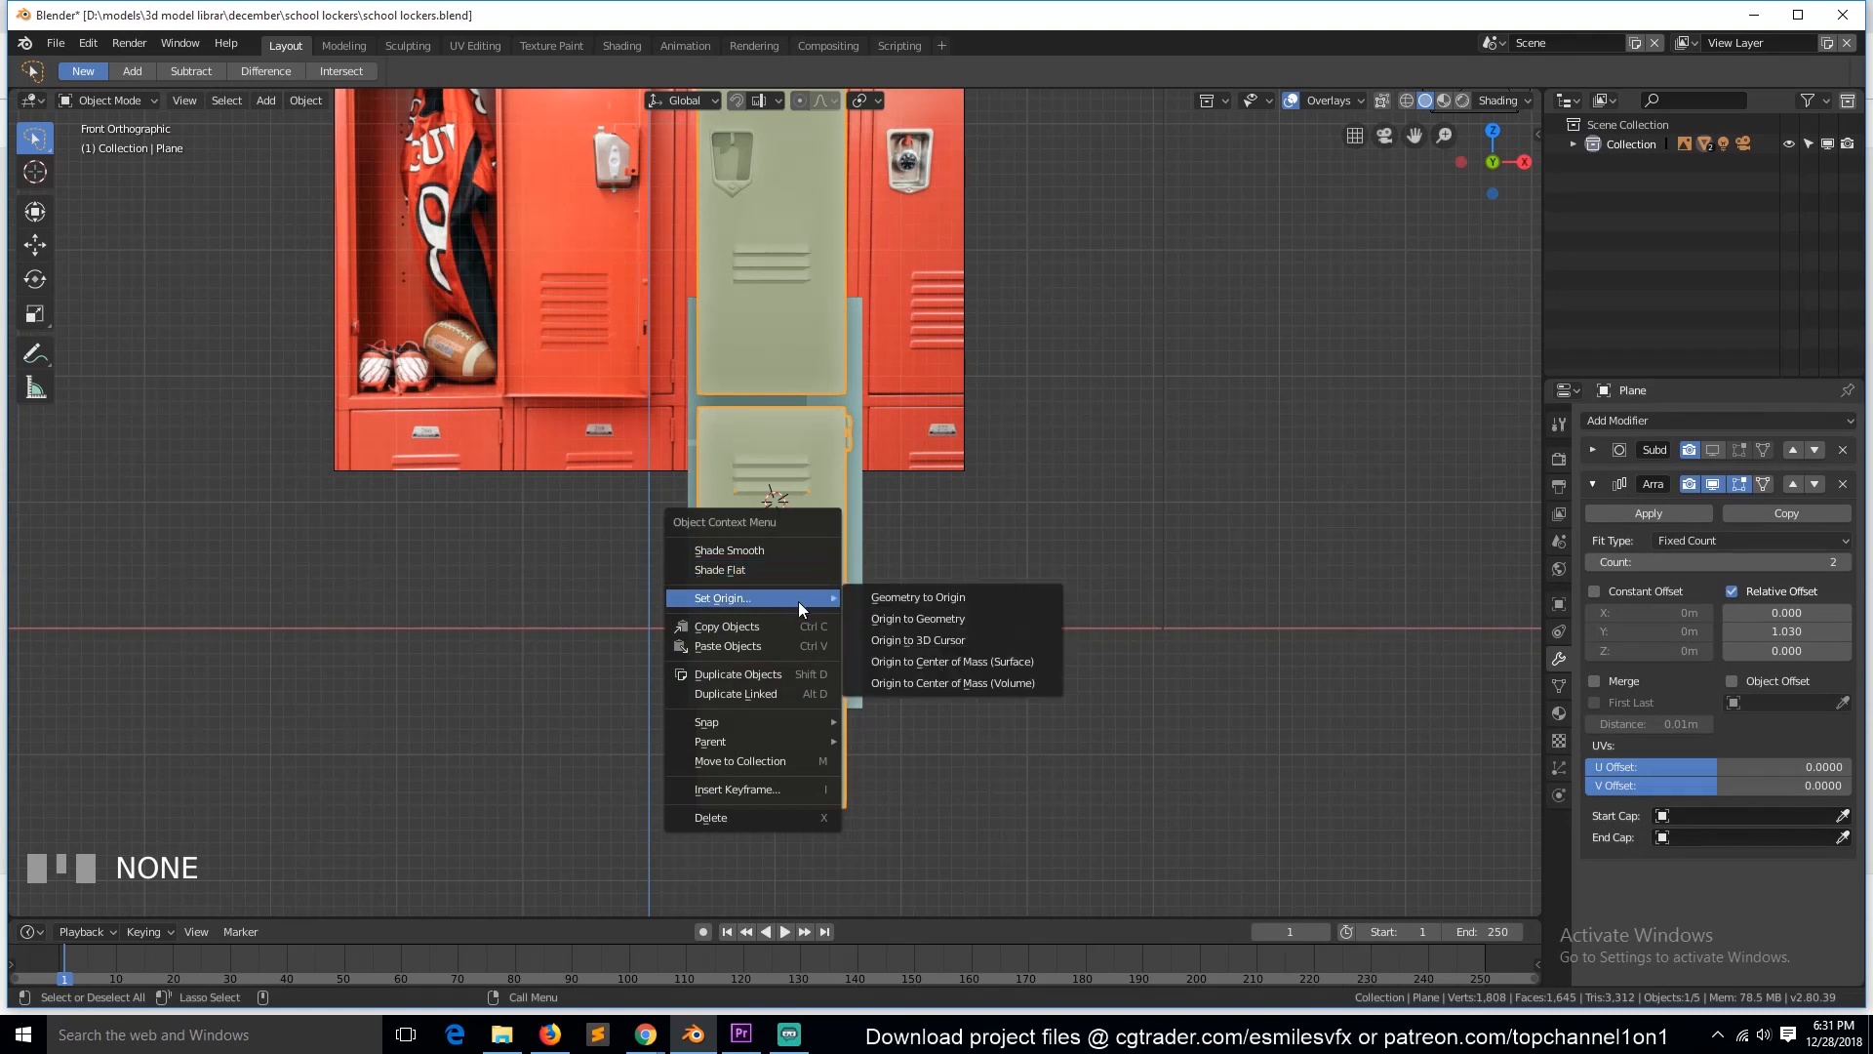
click(928, 620)
right_click(823, 599)
click(923, 617)
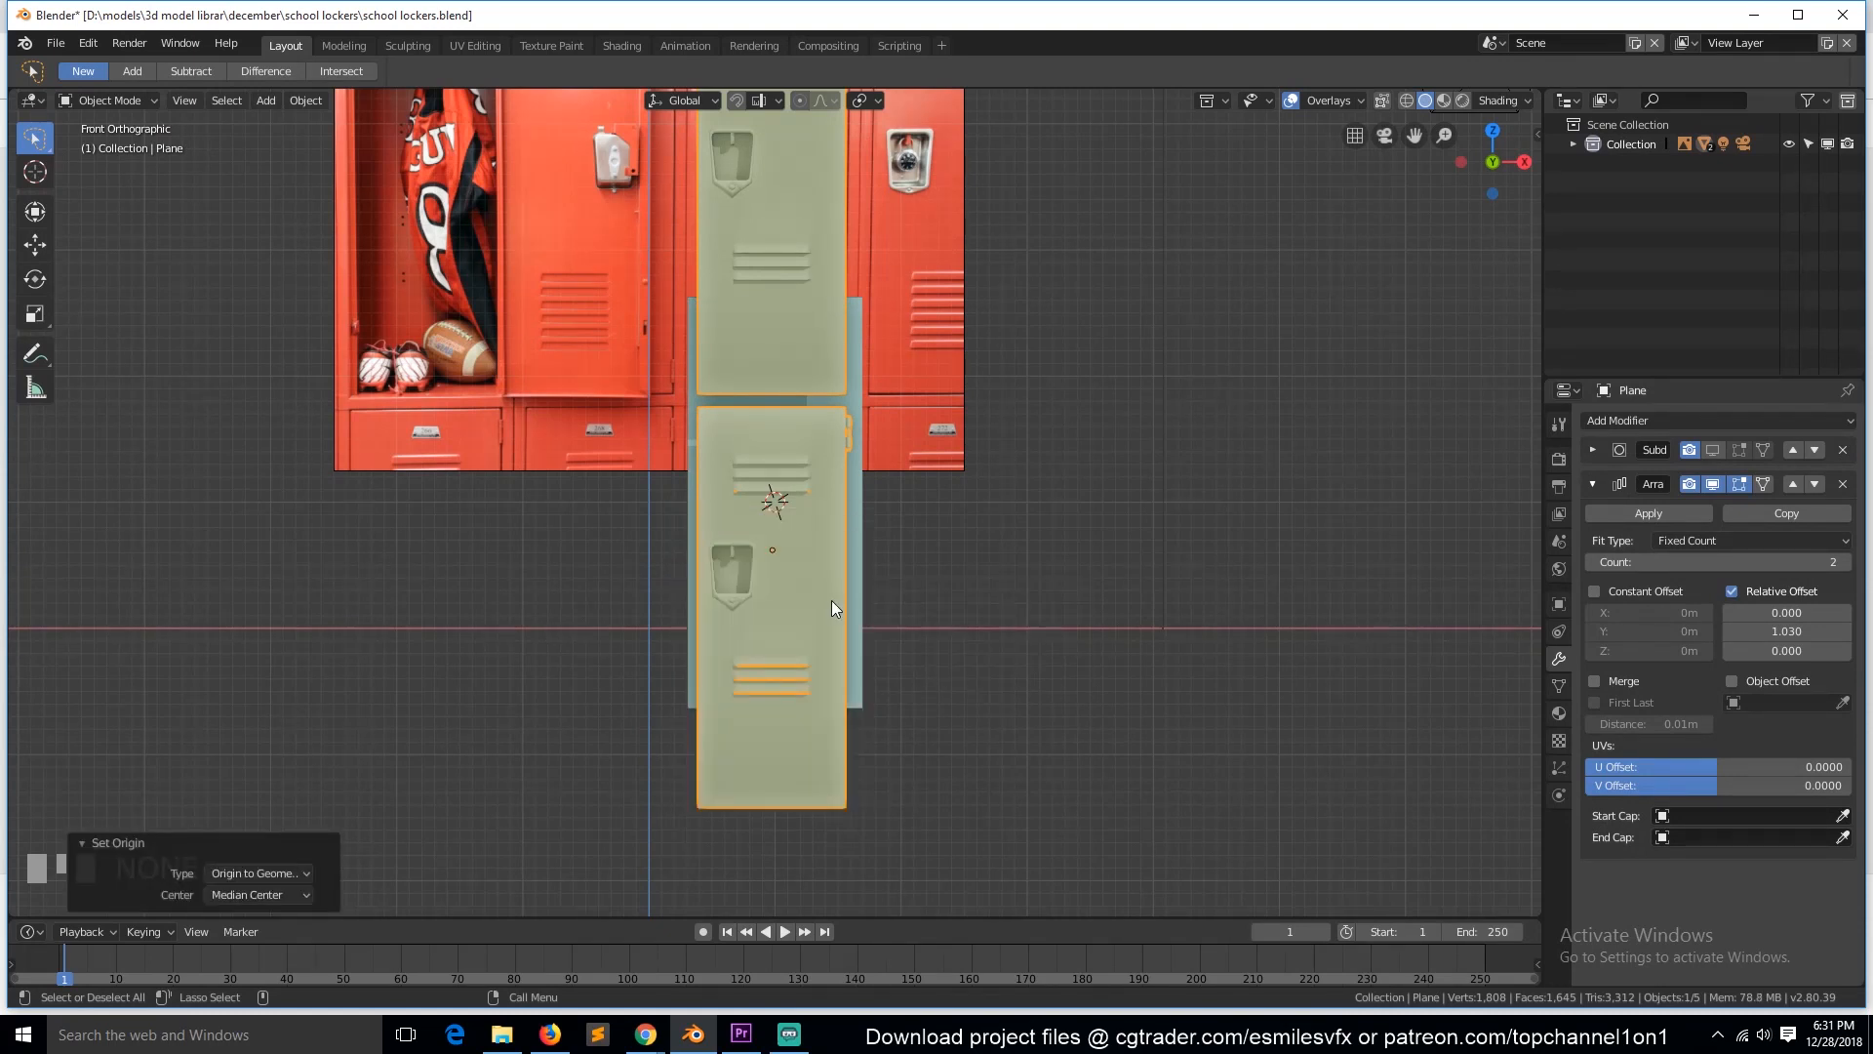
Step: Move the lower vent block of the door mesh down along Z and return to solid view in Object Mode
key(shift+z)
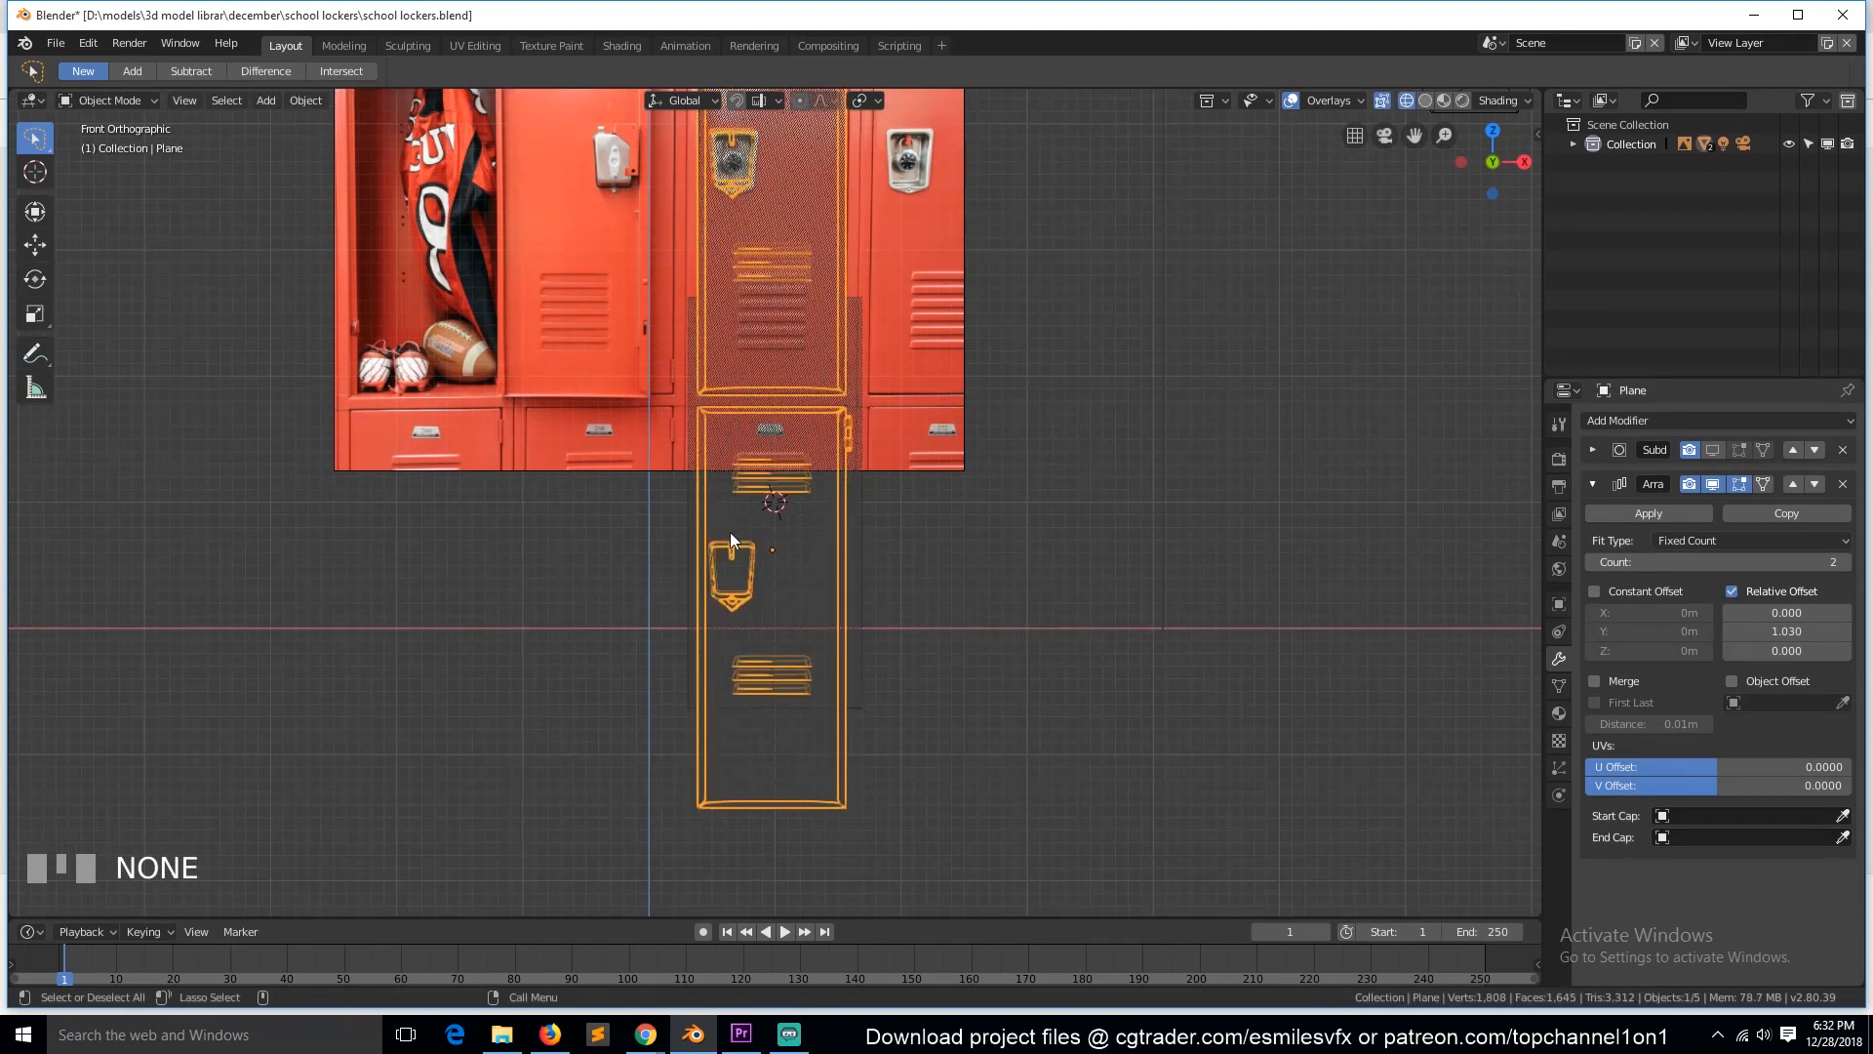
key(Tab)
scroll(753, 594, up, 1)
key(b)
drag(616, 652, 936, 746)
key(g)
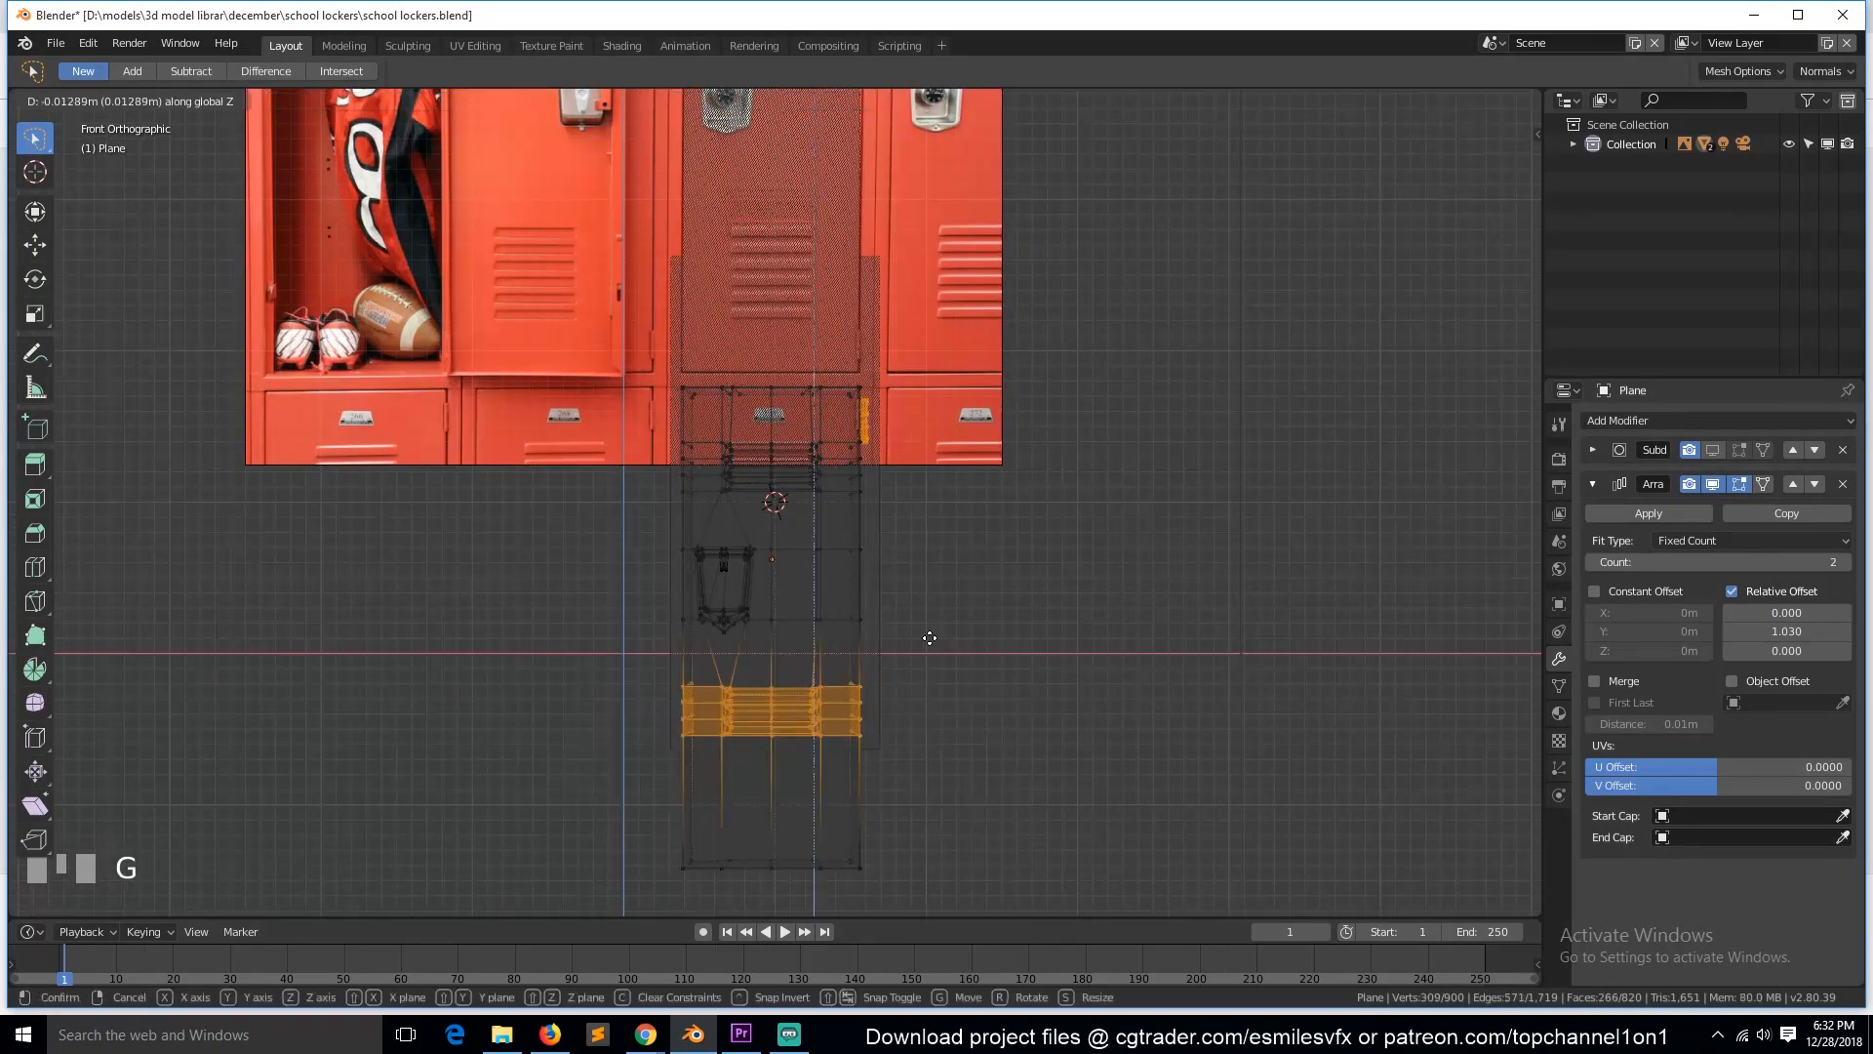
click(937, 667)
key(Tab)
key(z)
click(1085, 669)
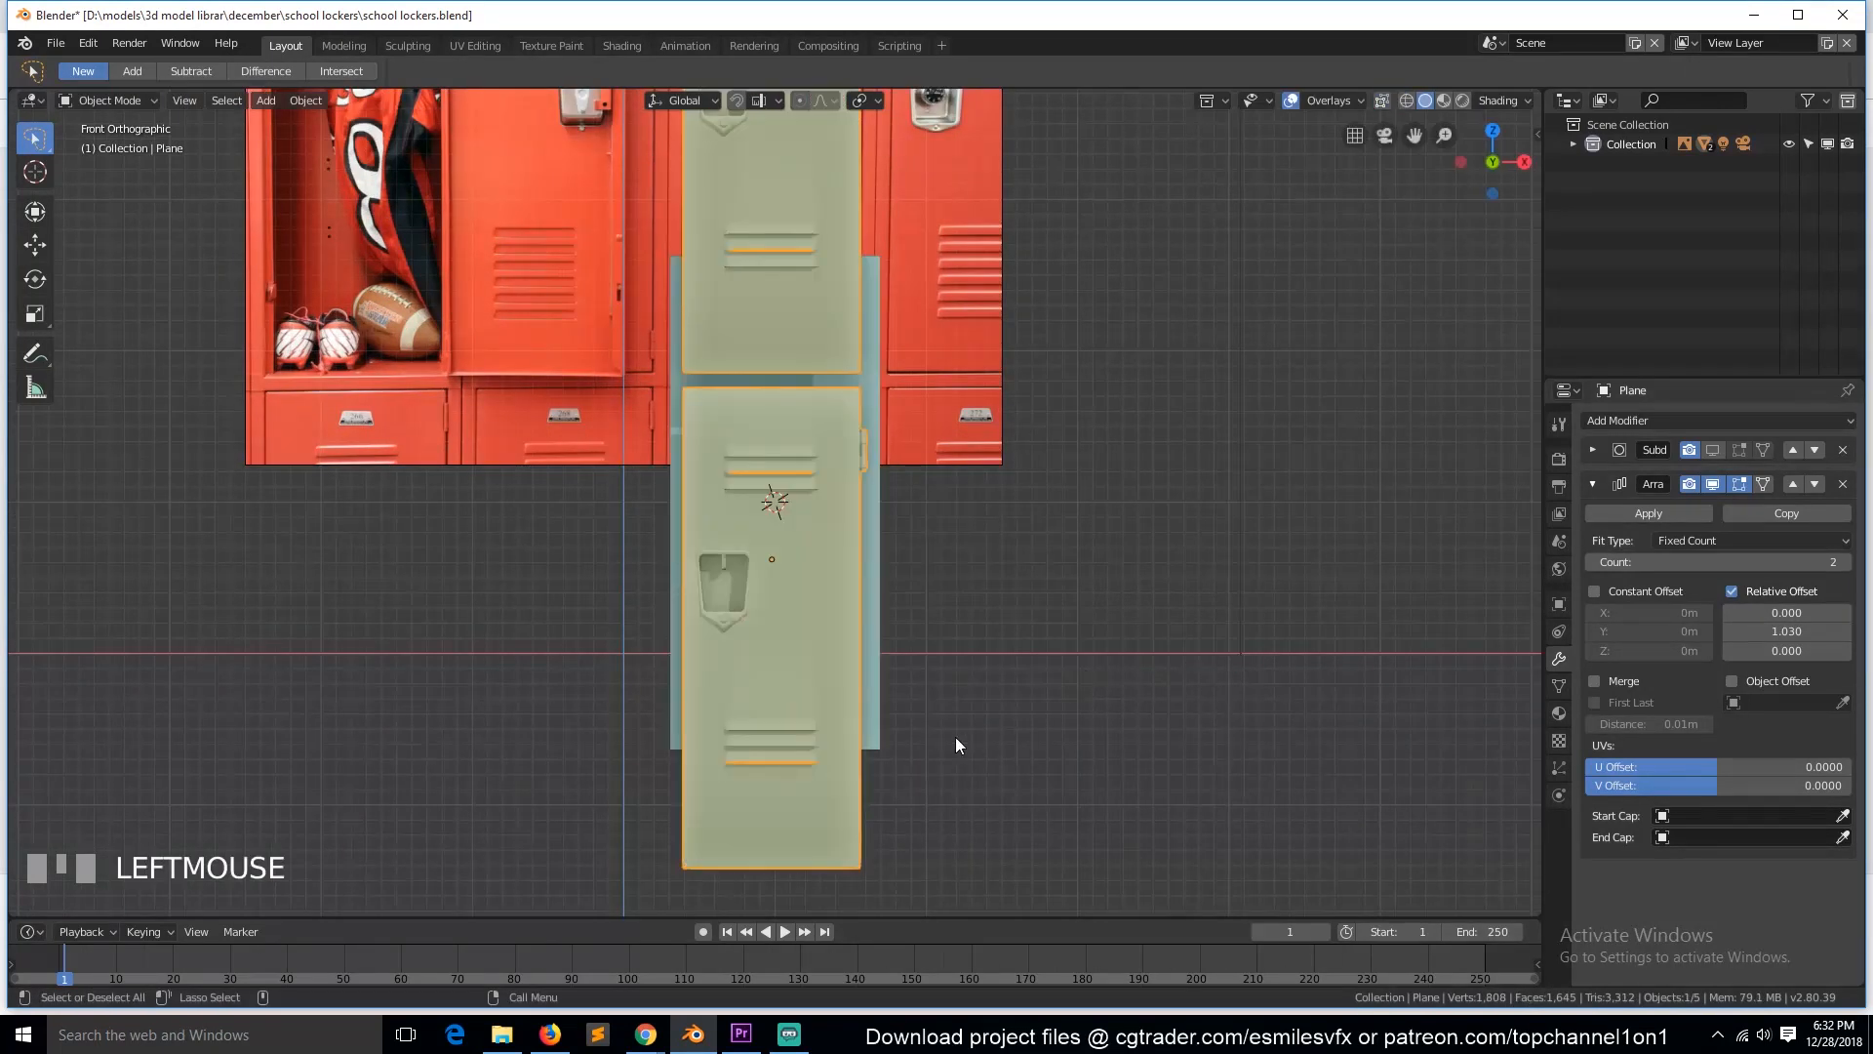
Step: Scale the edge loop along the top of the door's lower vent block in wireframe Edit Mode
key(z)
click(1120, 748)
key(Tab)
key(KP_Decimal)
scroll(1077, 749, down, 2)
drag(1410, 147, 1401, 2)
scroll(1163, 433, up, 4)
scroll(1163, 433, up, 1)
key(z)
click(999, 436)
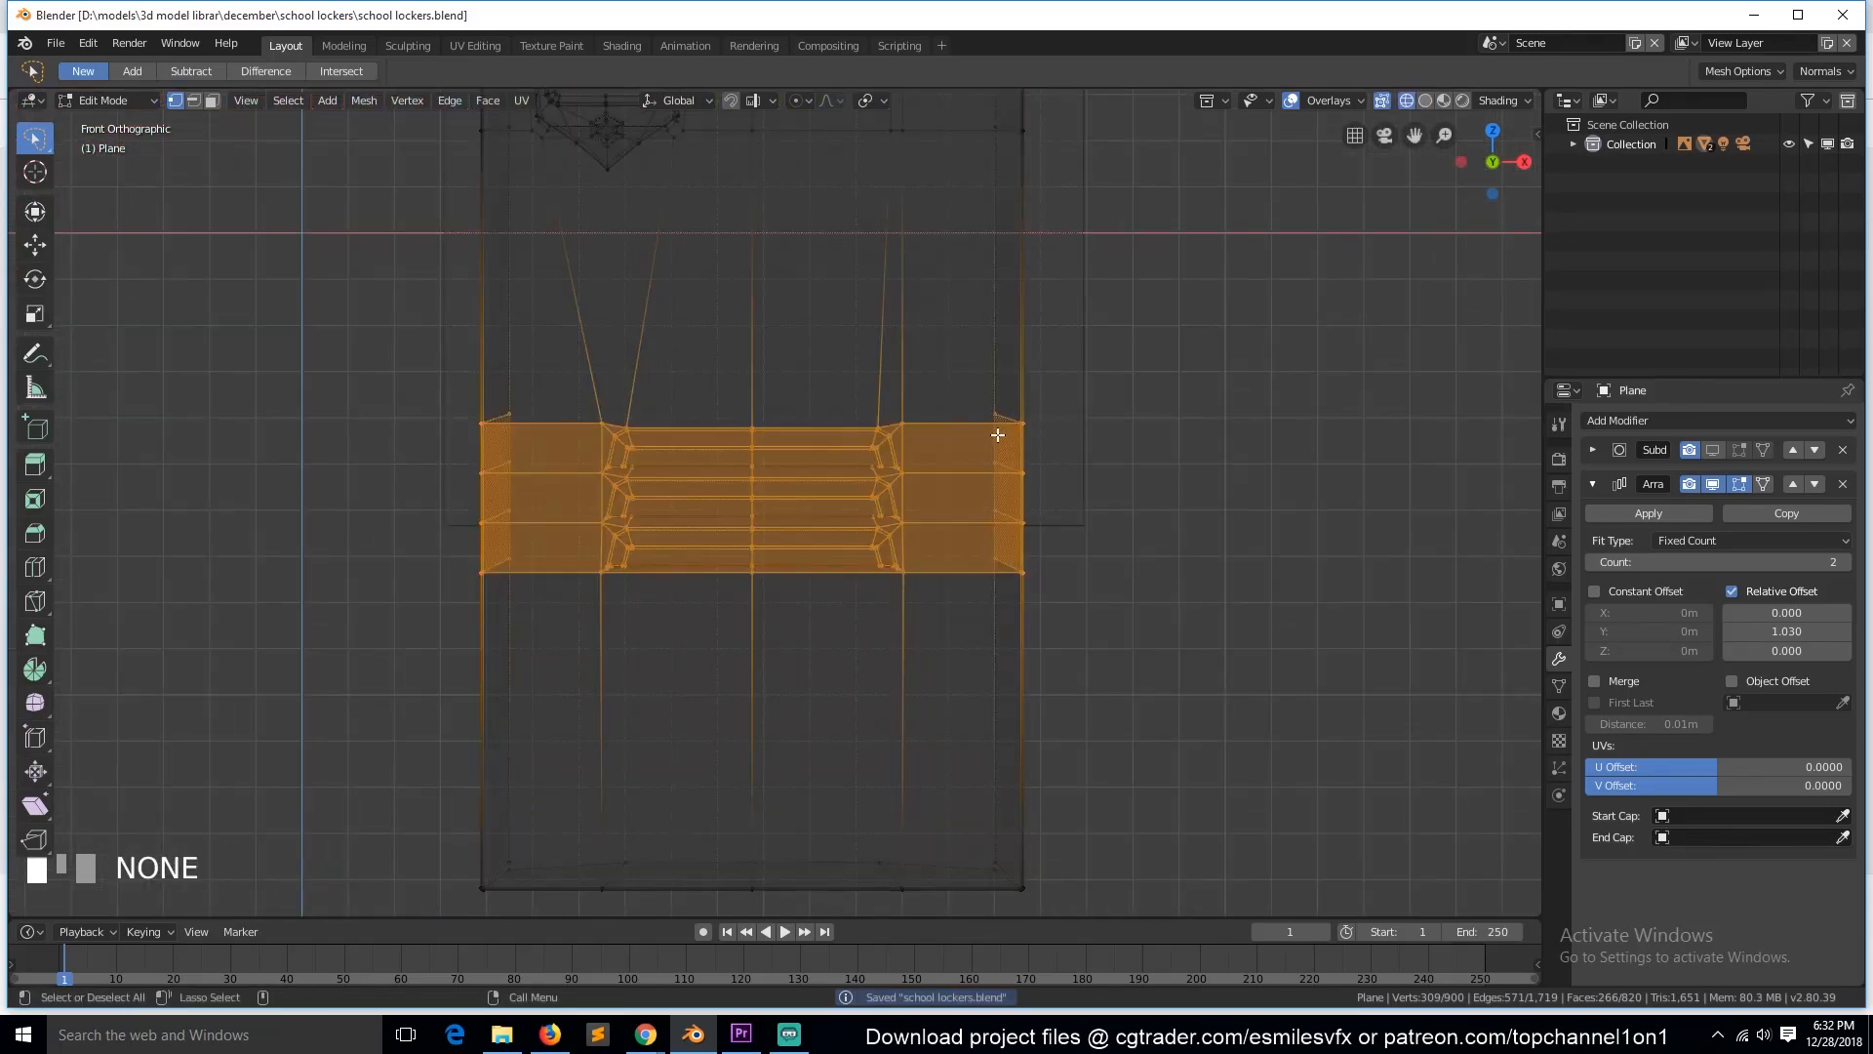
alt+click(984, 422)
key(s)
click(927, 435)
Step: Try to duplicate the lower vent block downward along Z
key(alt+a)
key(z)
key(b)
drag(406, 402, 1150, 611)
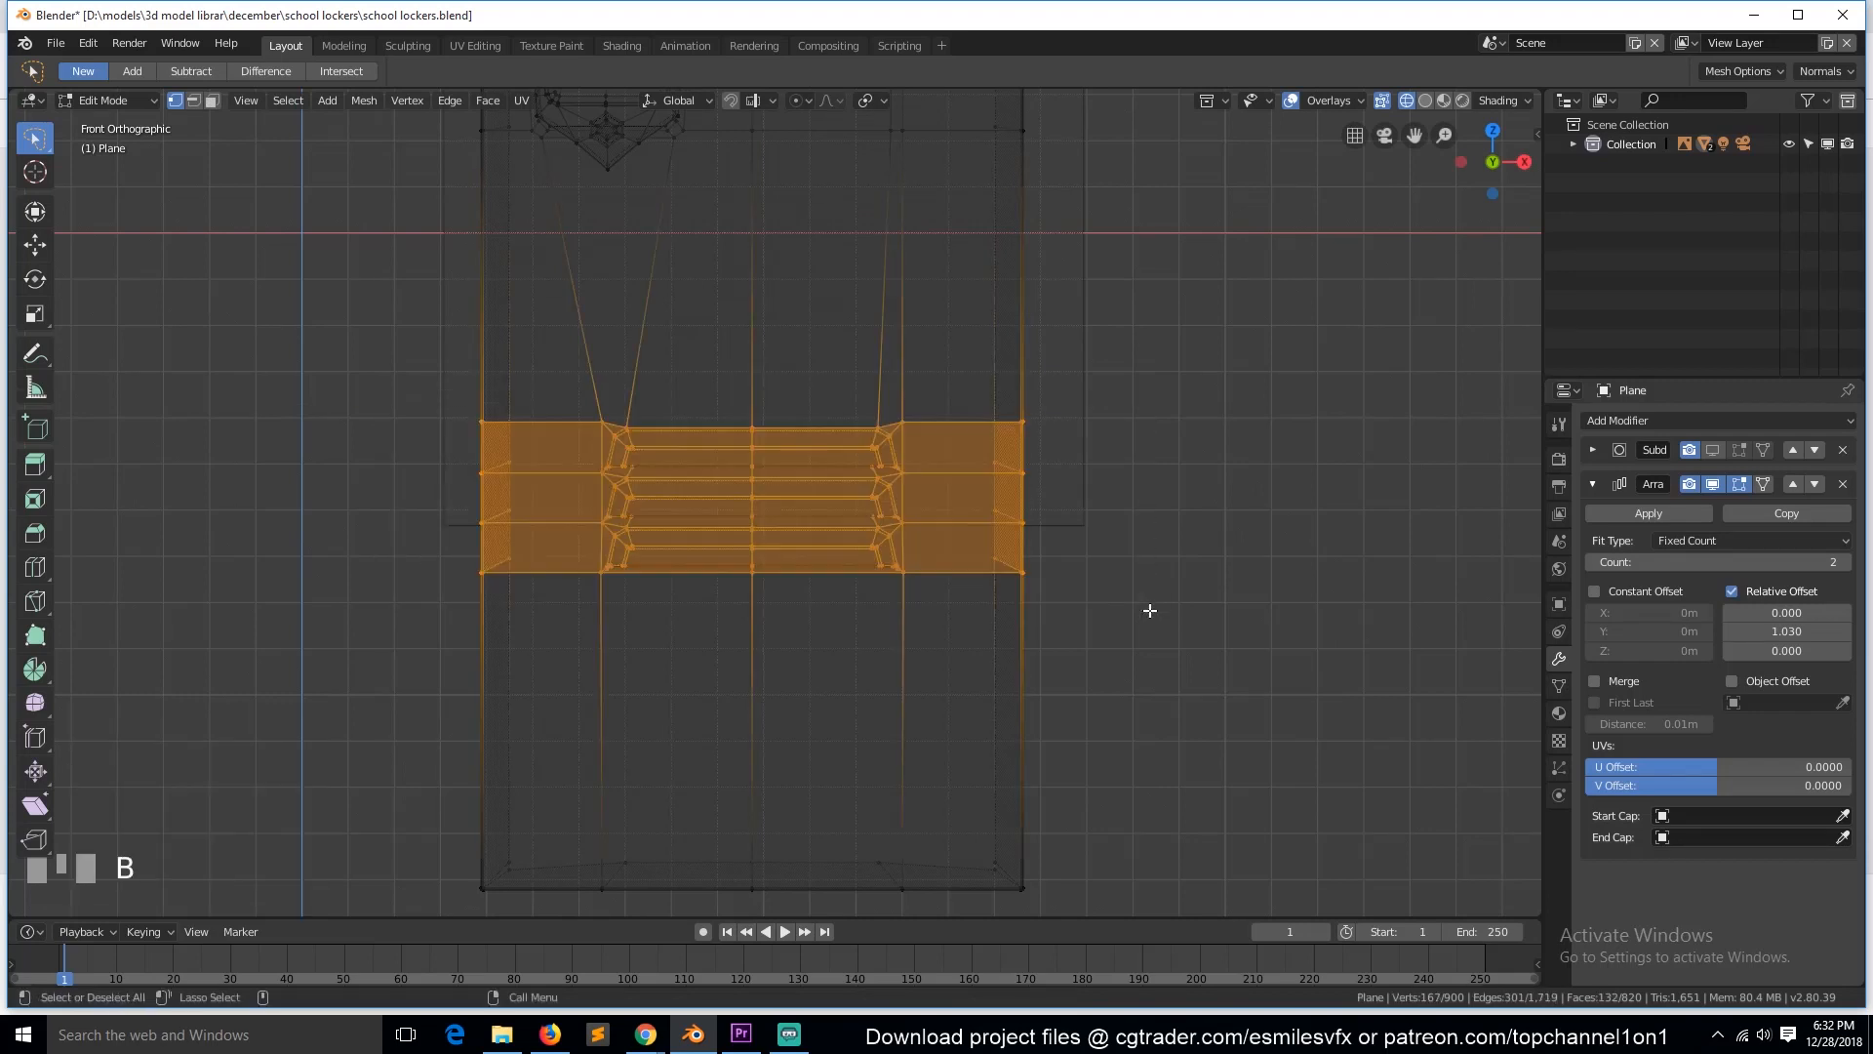
key(shift+d)
key(z)
click(1110, 737)
key(x)
click(911, 619)
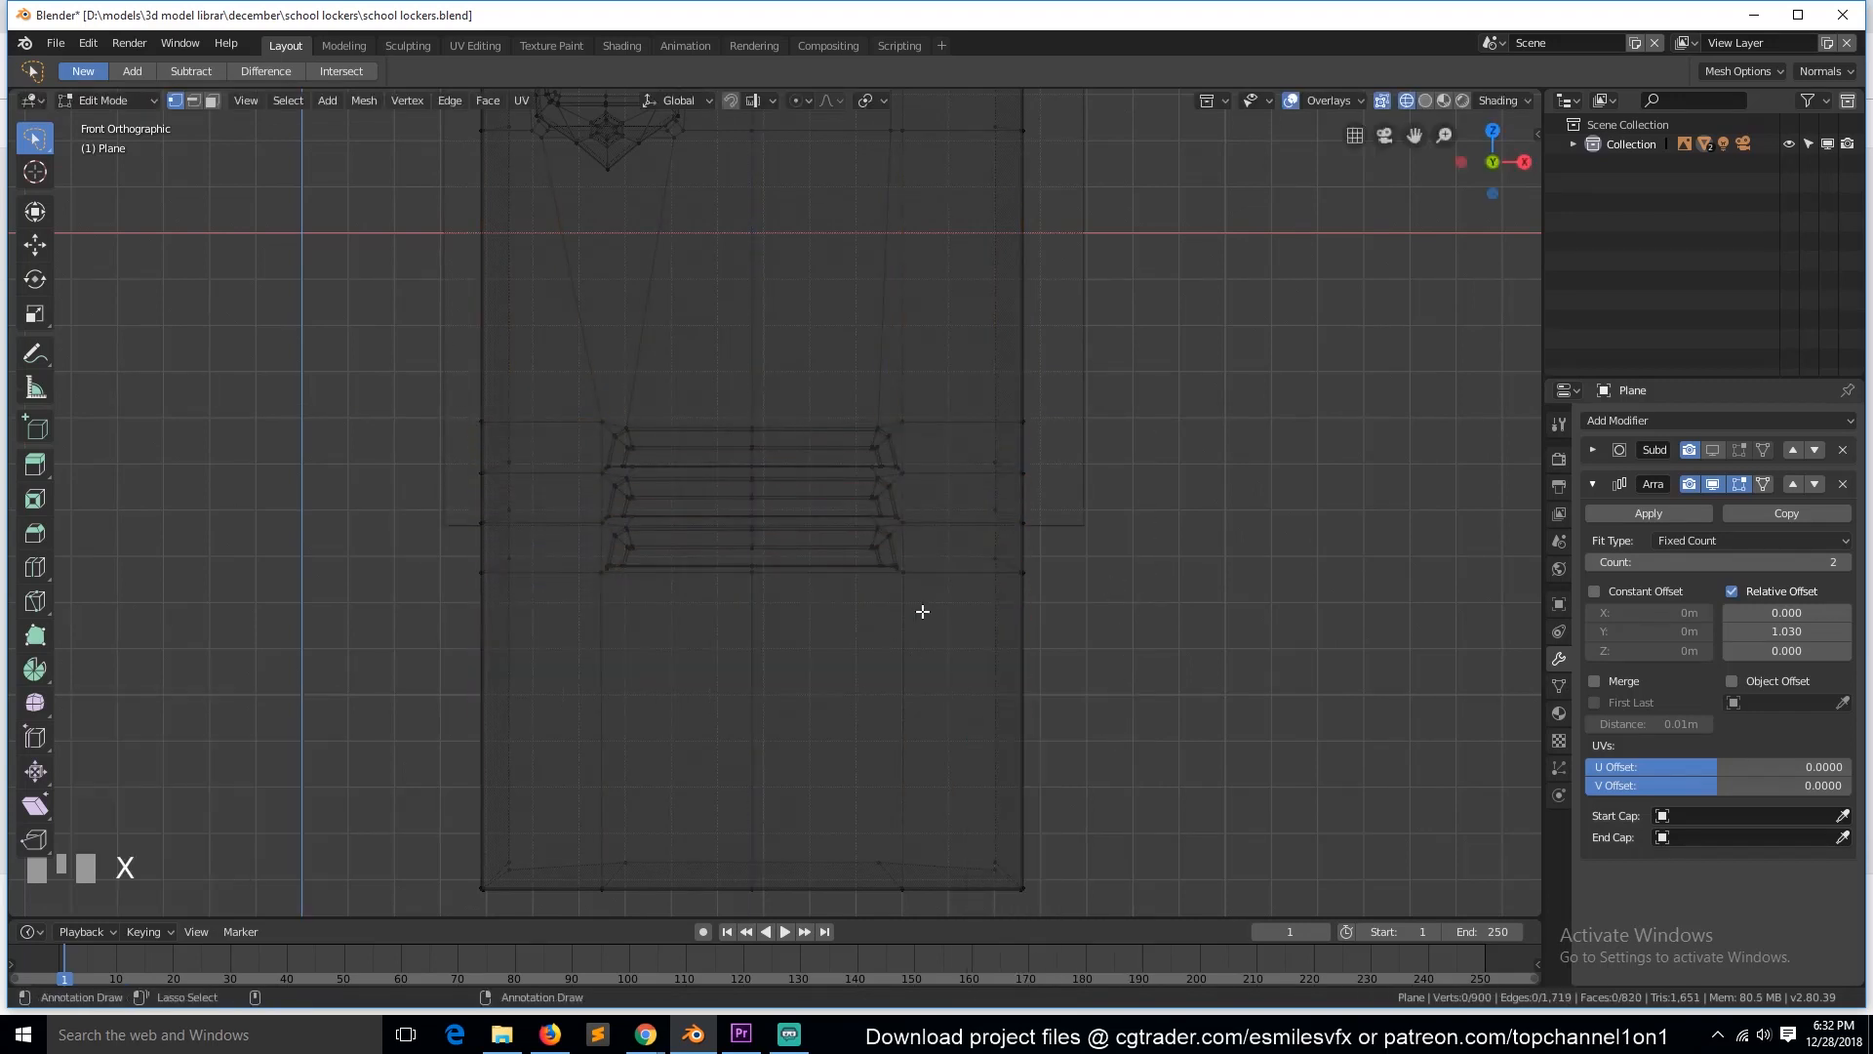
Step: Add an edge loop near the door's bottom and delete the ring of faces between it and the lower vents
alt+click(502, 782)
key(3)
alt+click(489, 698)
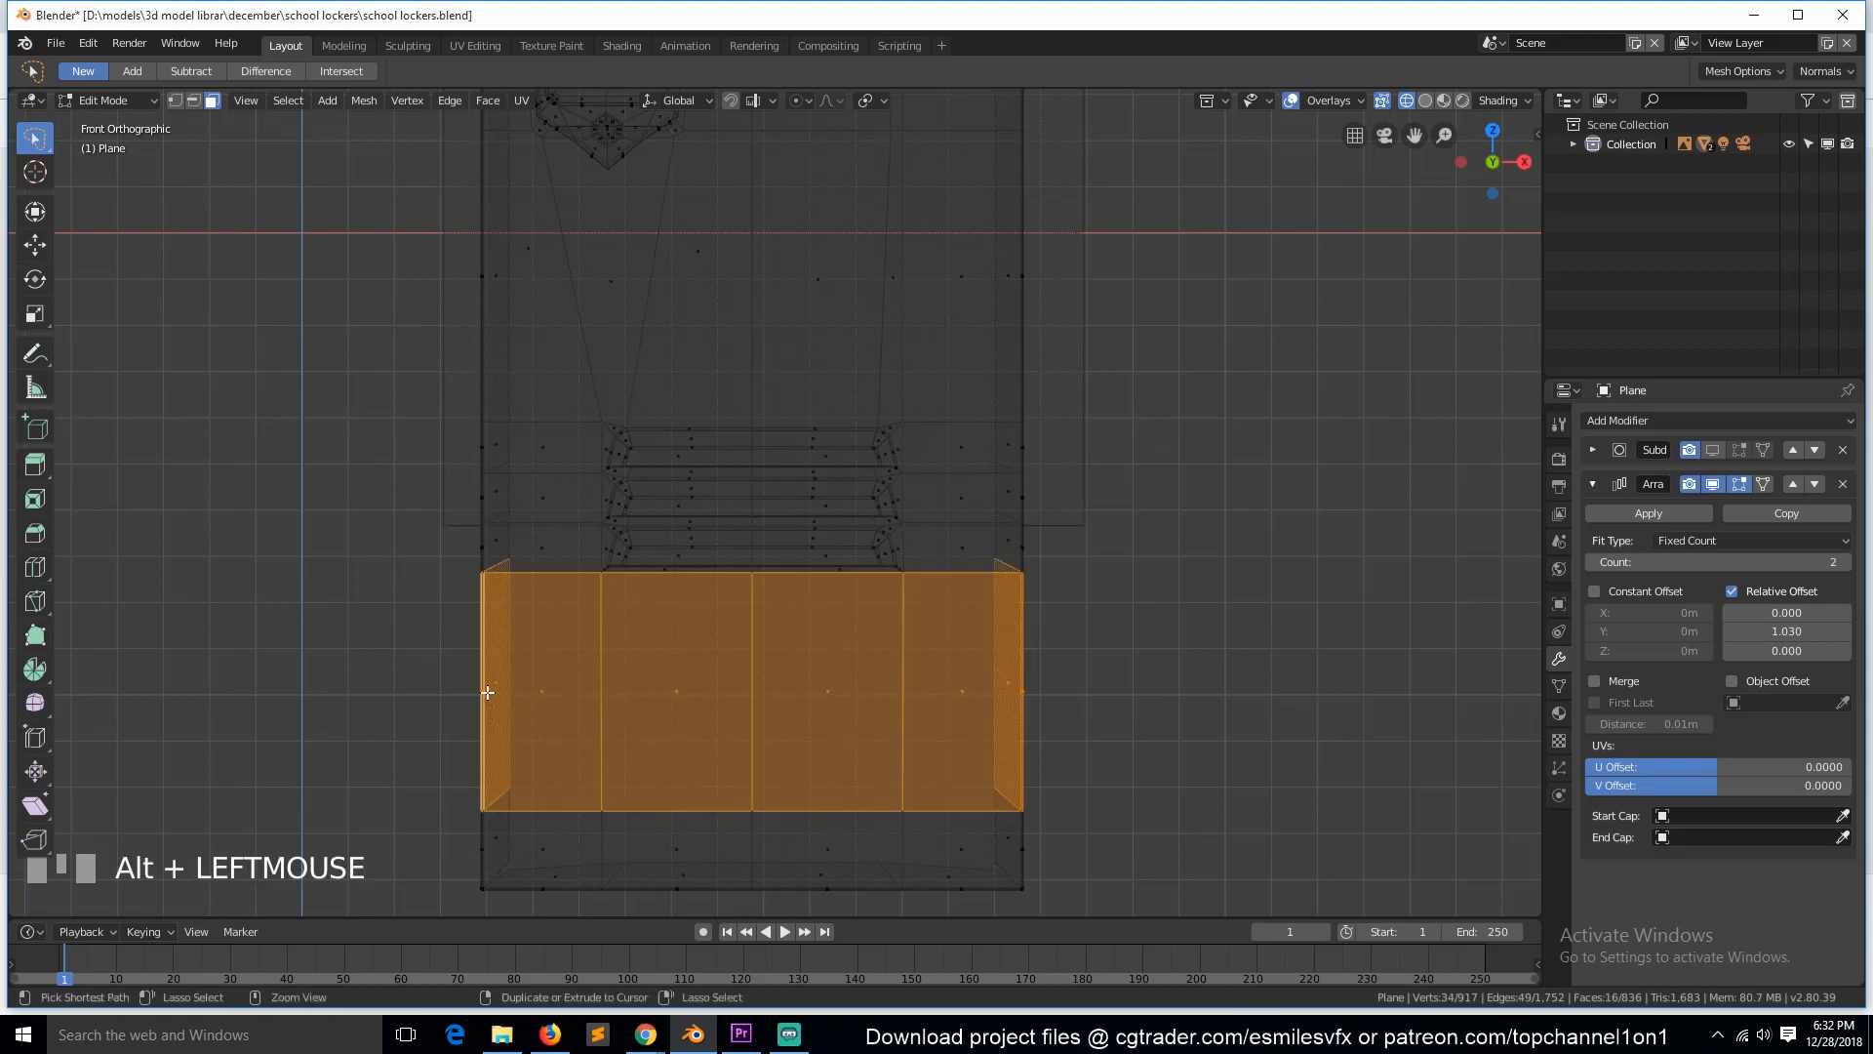
key(x)
click(544, 699)
key(ctrl+z)
key(x)
click(532, 703)
Step: Duplicate the three-slat lower vent block into the gap below it
drag(408, 431, 1249, 685)
drag(427, 434, 1033, 576)
key(shift+d)
click(926, 749)
Step: Bridge the duplicated vent block's bottom edge loop to the top loop of the door's bottom section
alt+click(850, 752)
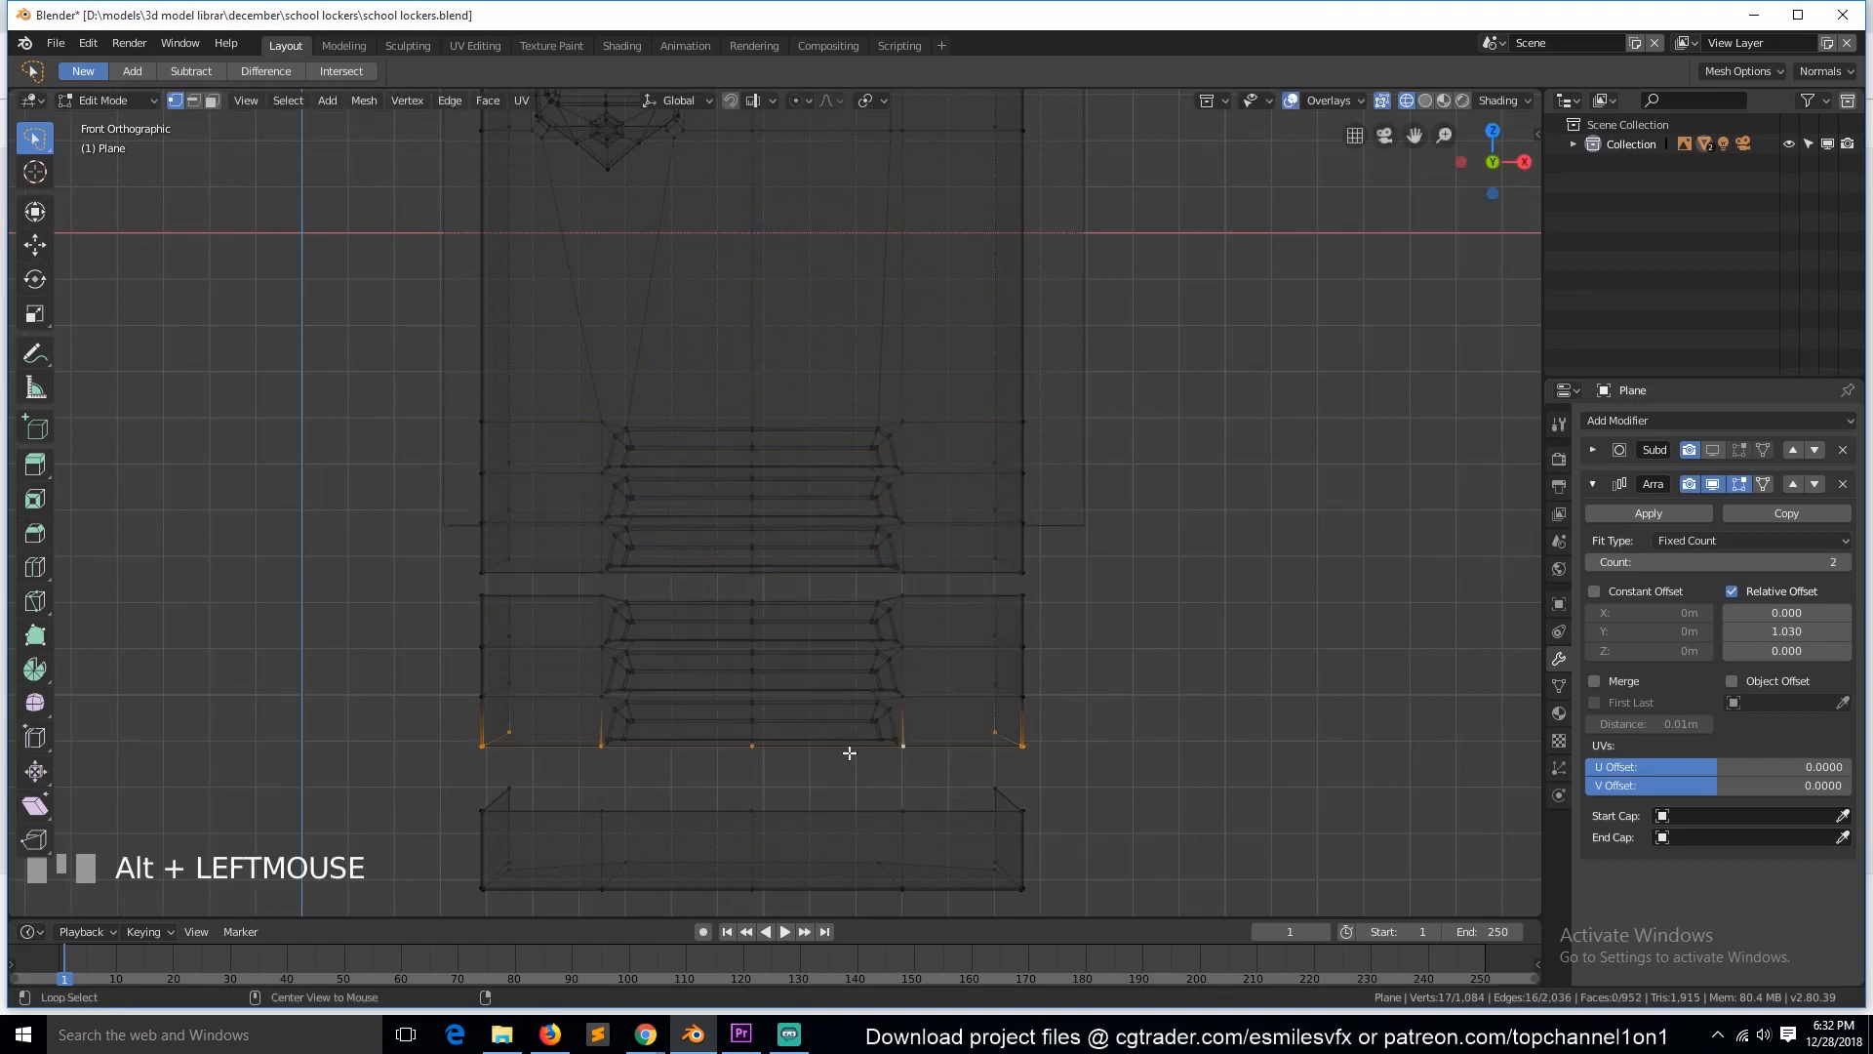
alt+shift+click(818, 810)
key(ctrl+e)
click(802, 557)
Step: Try to bridge the facing edge loops between the original and duplicated vent blocks
alt+click(795, 573)
alt+shift+click(800, 597)
right_click(801, 595)
click(803, 592)
right_click(804, 592)
right_click(806, 585)
click(804, 552)
key(ctrl+z)
Step: Move the duplicated vent block up along Z until it meets the original vents
scroll(761, 585, up, 3)
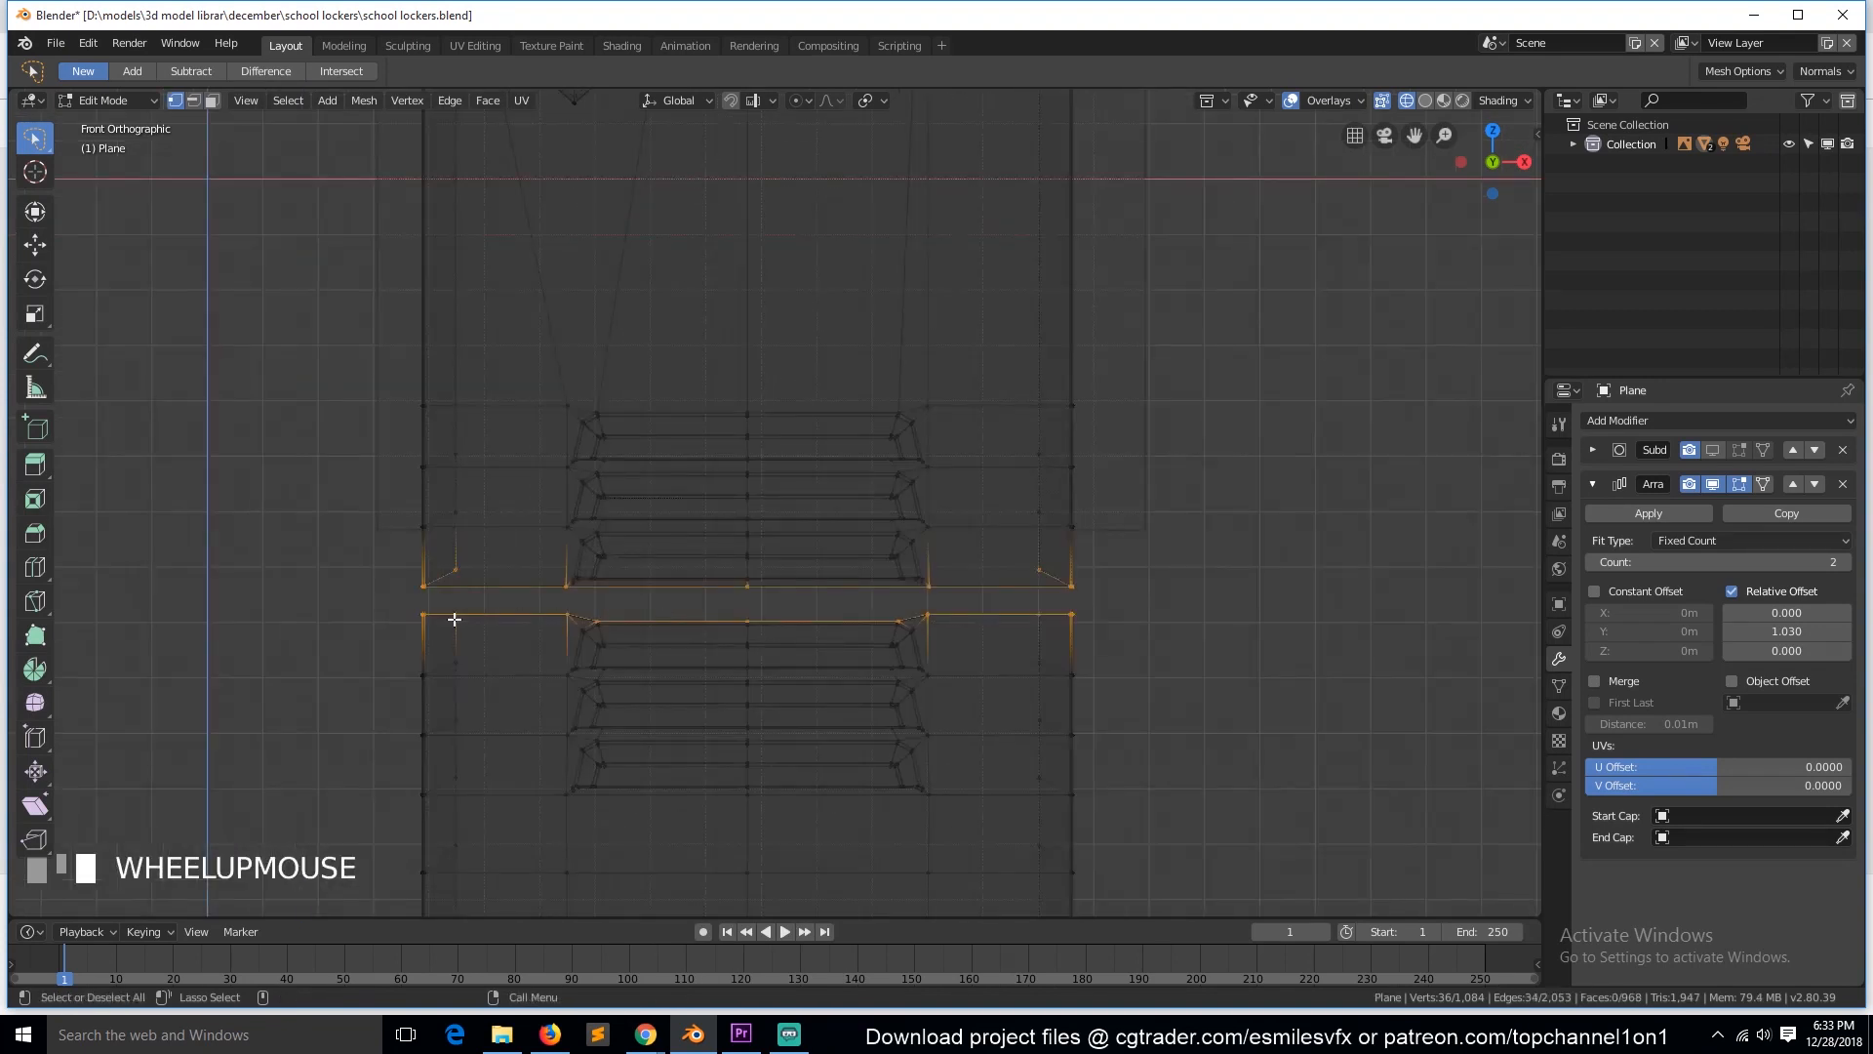
drag(369, 606, 1176, 820)
scroll(1170, 817, up, 1)
key(g)
key(z)
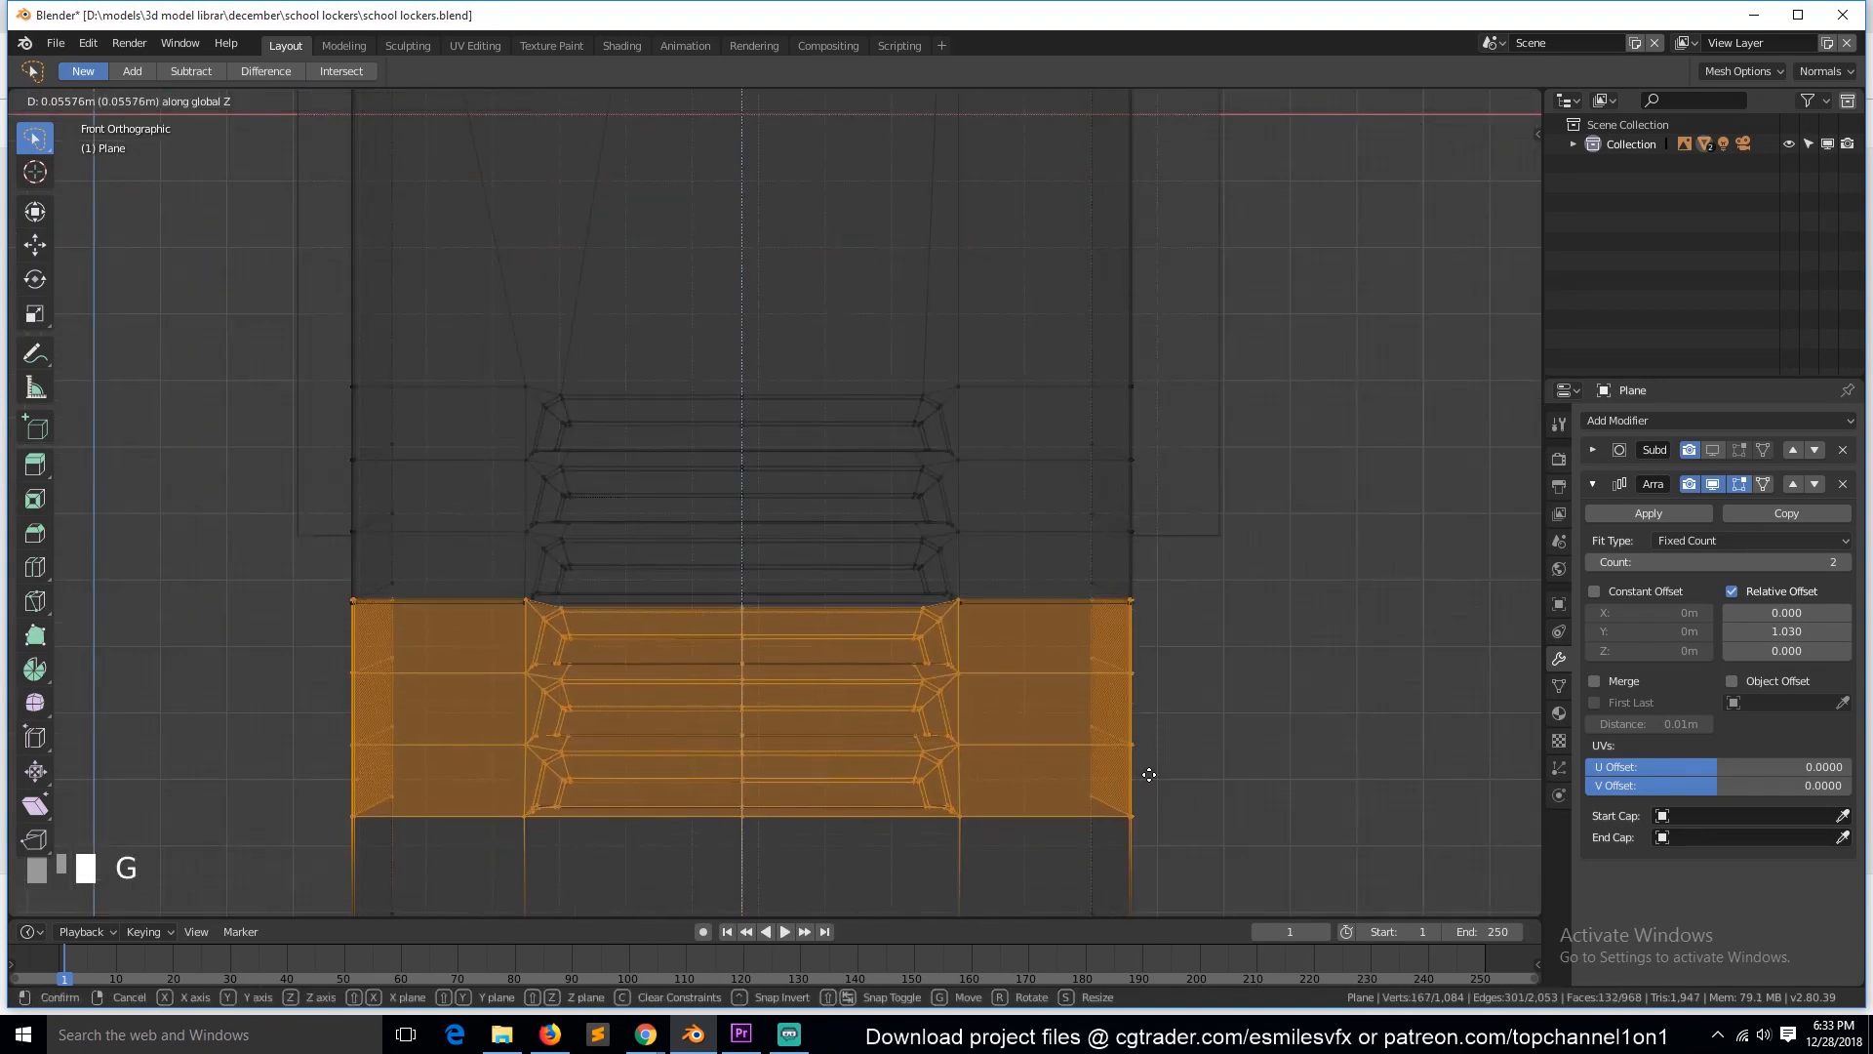
click(1156, 788)
scroll(1156, 788, up, 4)
key(g)
key(z)
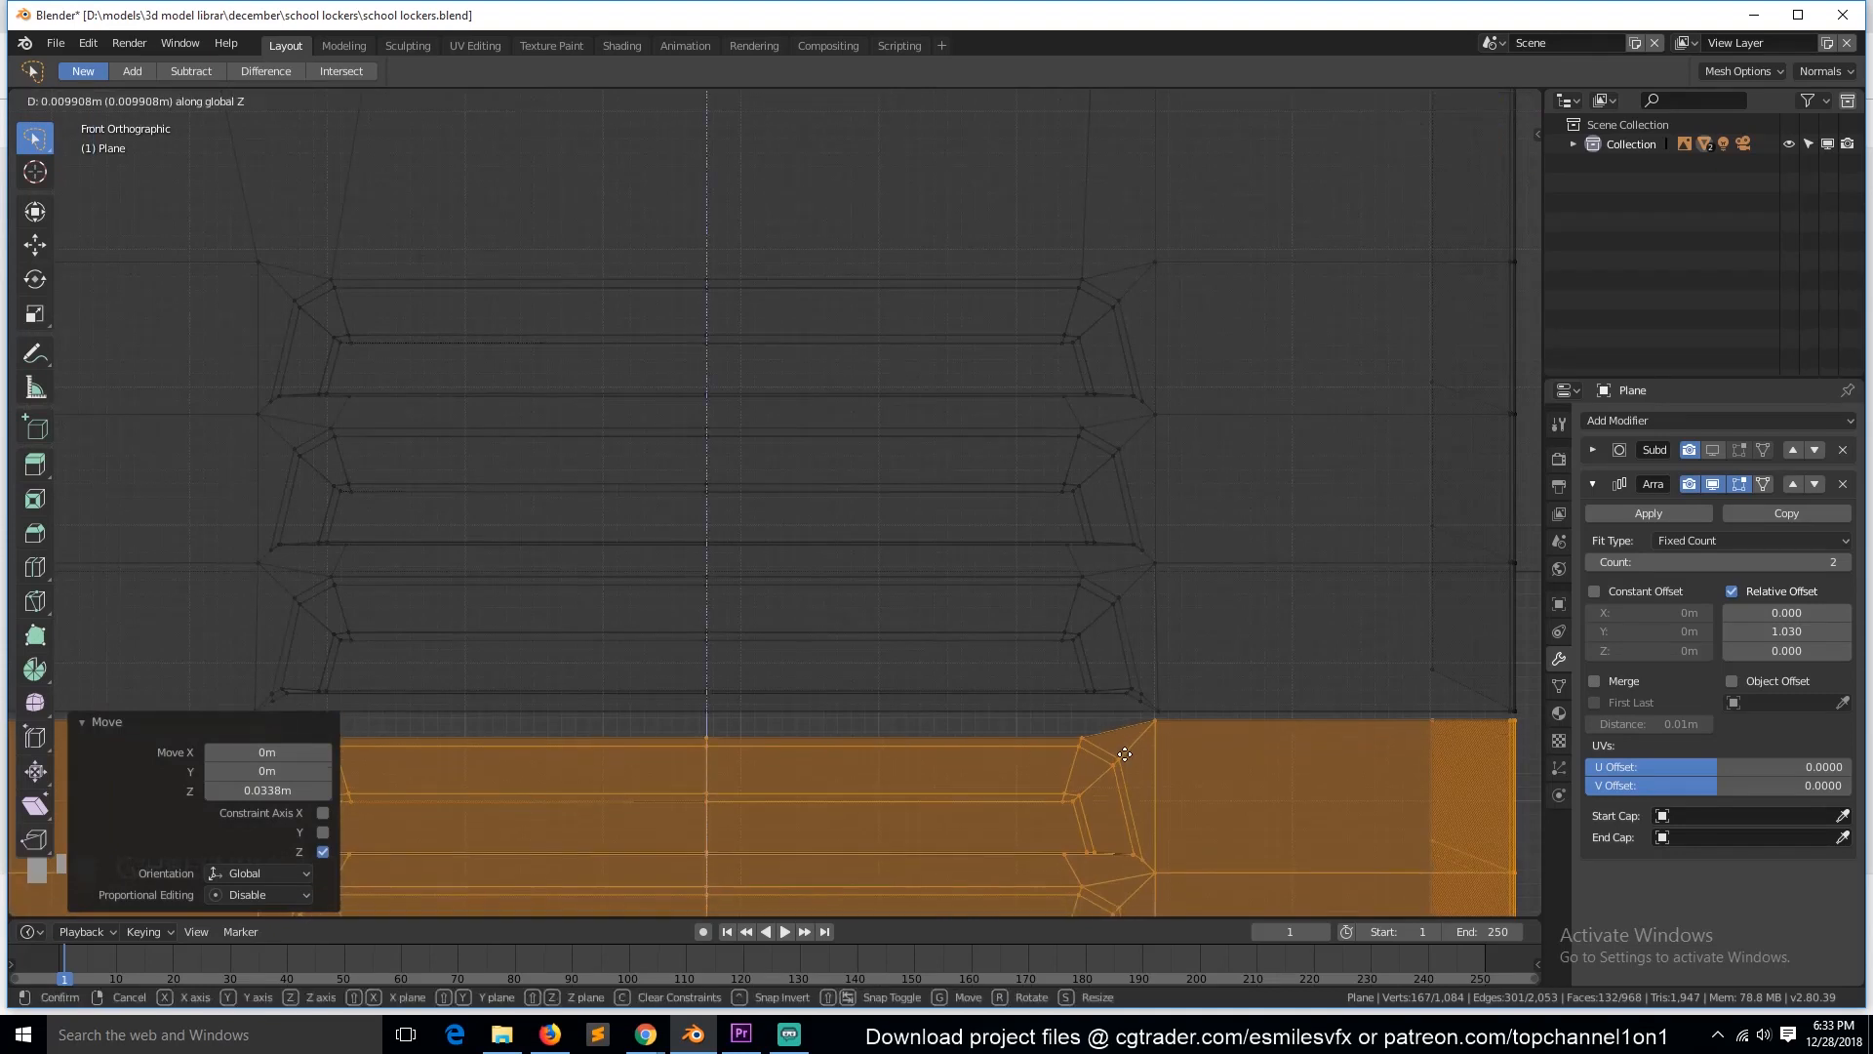
click(1124, 746)
Step: Flatten the seam vertices between the two vent blocks by scaling them to 0 along Z and remove the doubled vertices
click(290, 673)
scroll(290, 673, down, 3)
drag(226, 616, 1275, 630)
key(s)
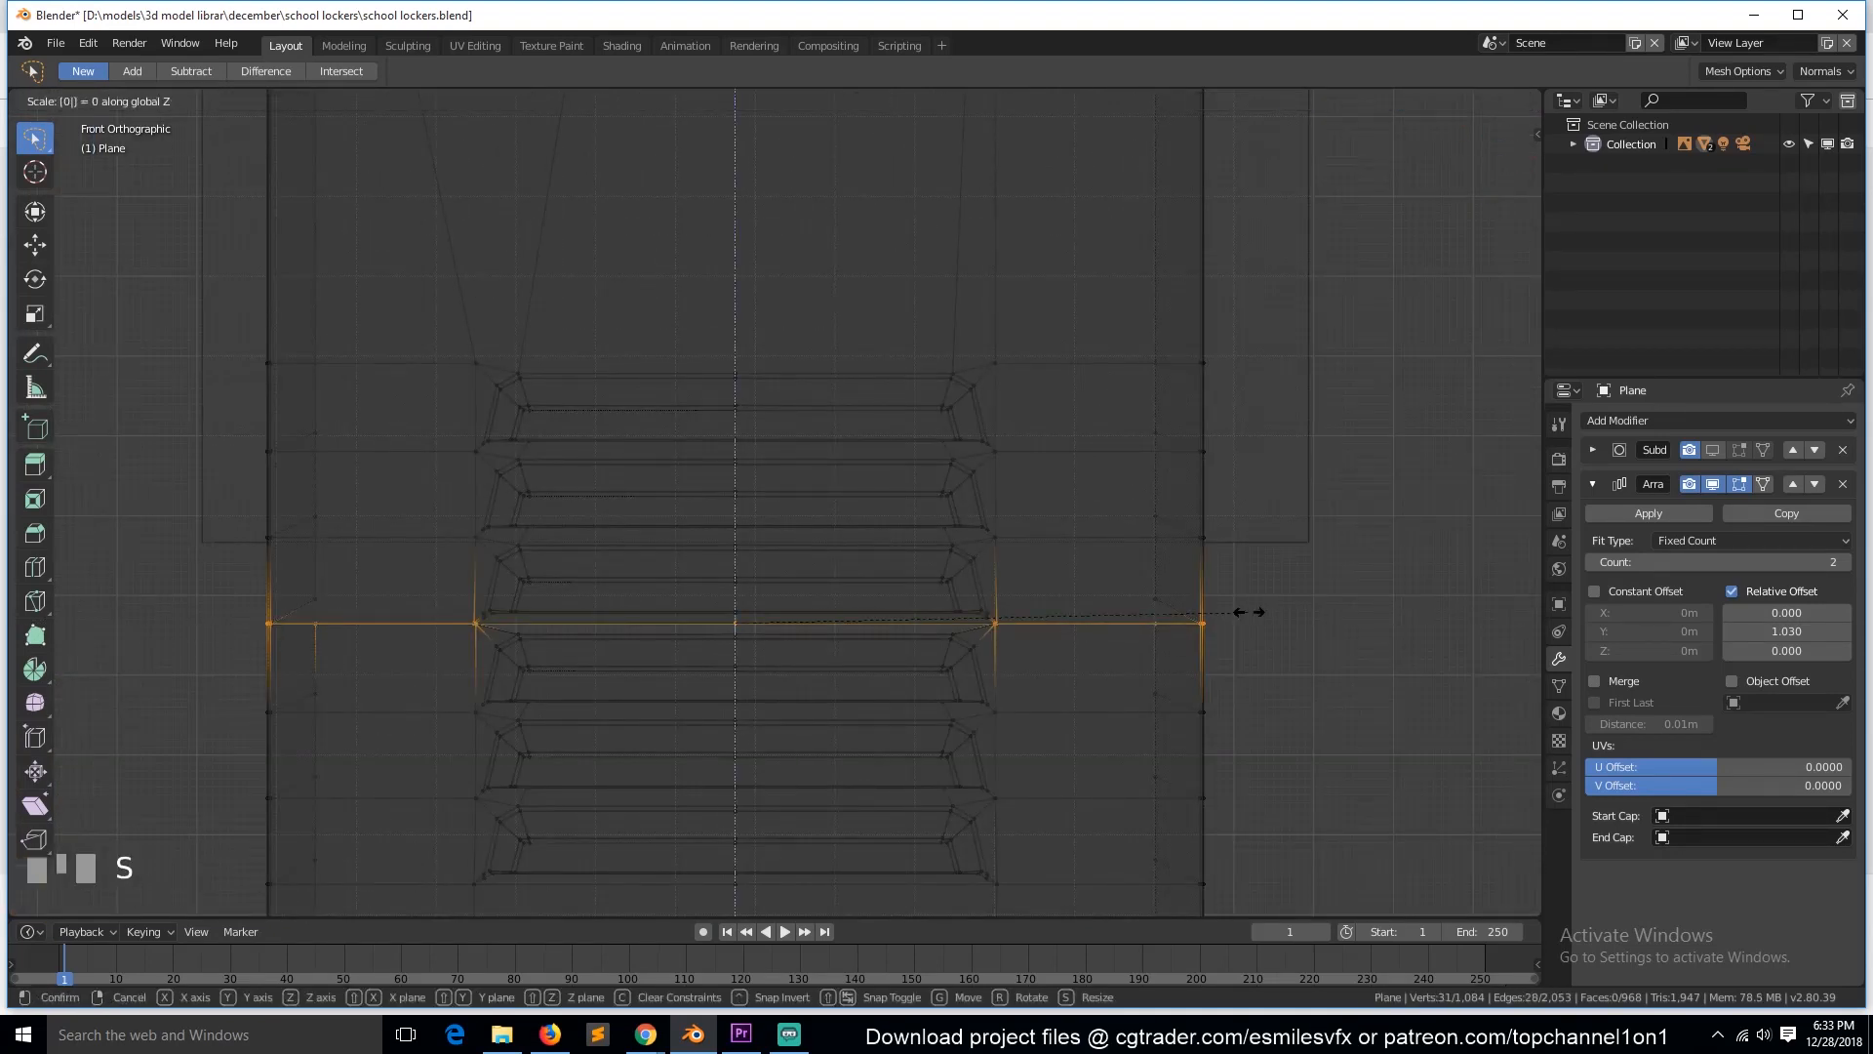
key(z)
key(0)
click(1251, 613)
right_click(1249, 615)
click(1220, 938)
Step: Fill the gap beneath the third vent slat with faces, save the file and enable the door's subdivision in the viewport
key(shift+z)
key(shift+grave)
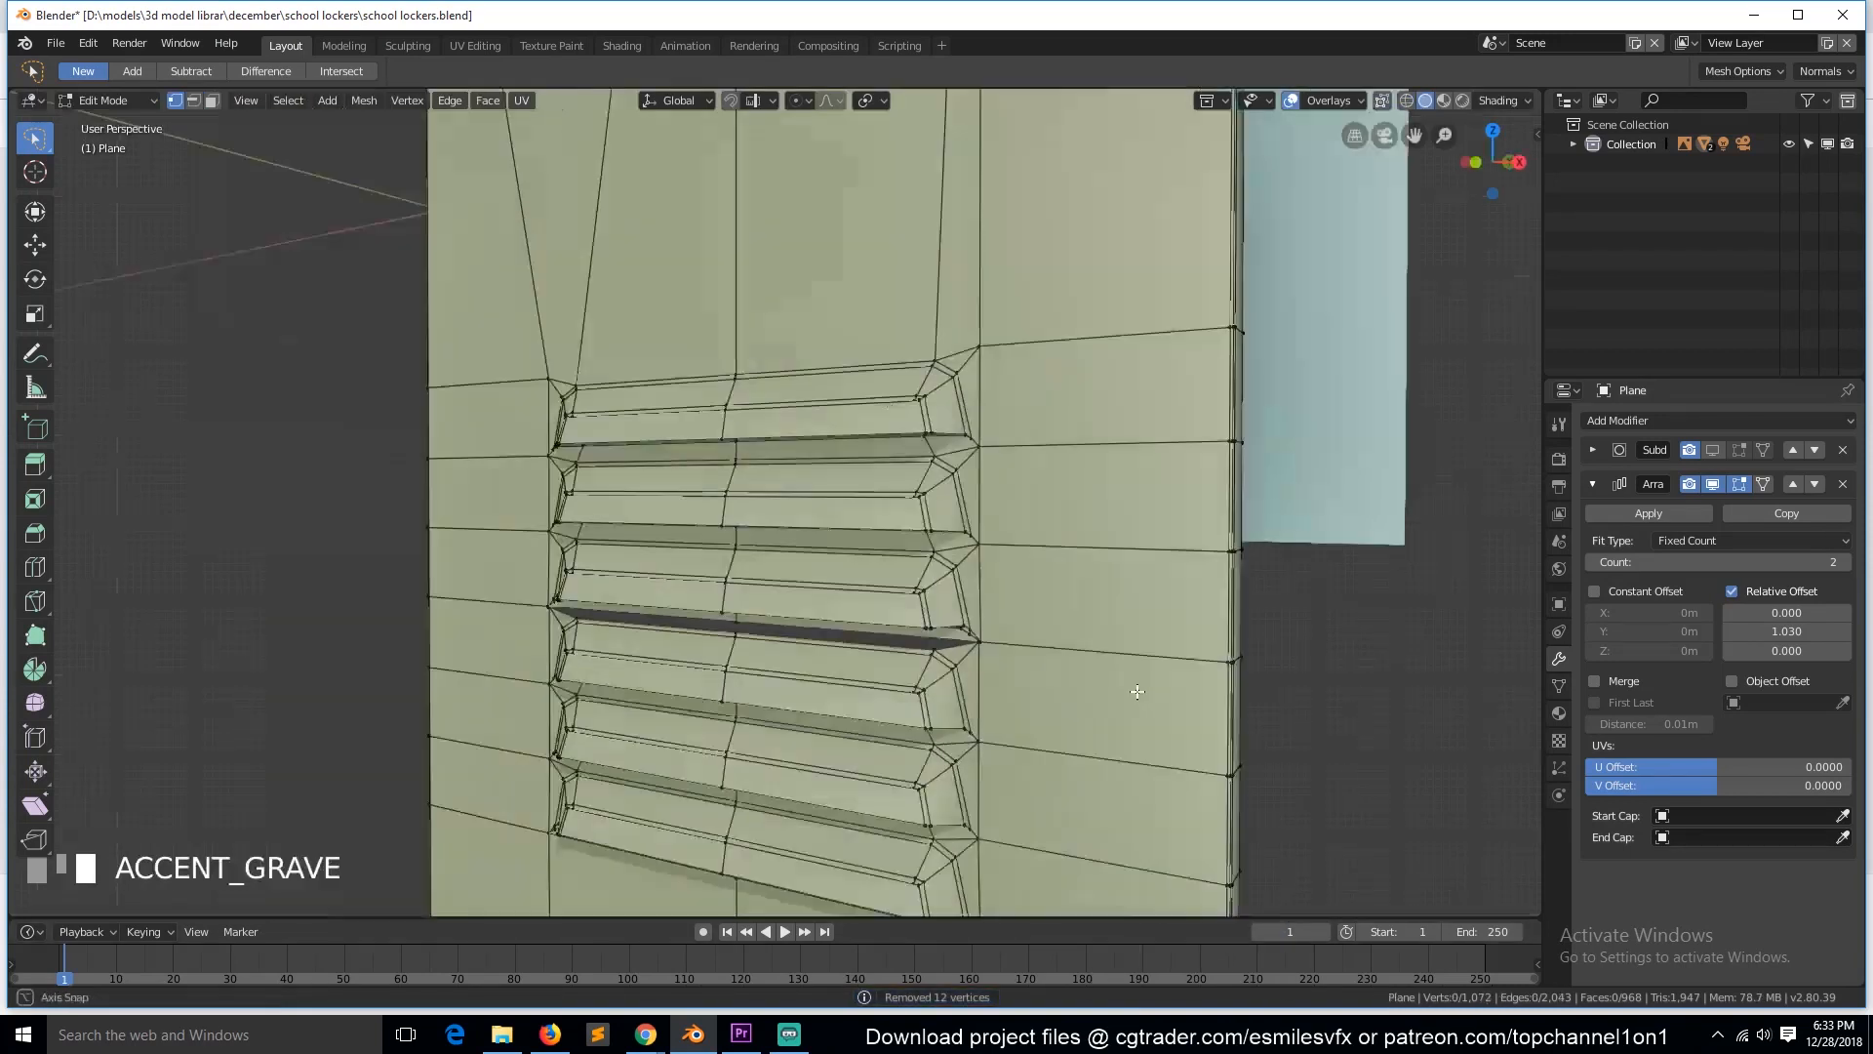
key(2)
click(980, 730)
click(574, 733)
key(Tab)
key(ctrl+s)
click(1712, 450)
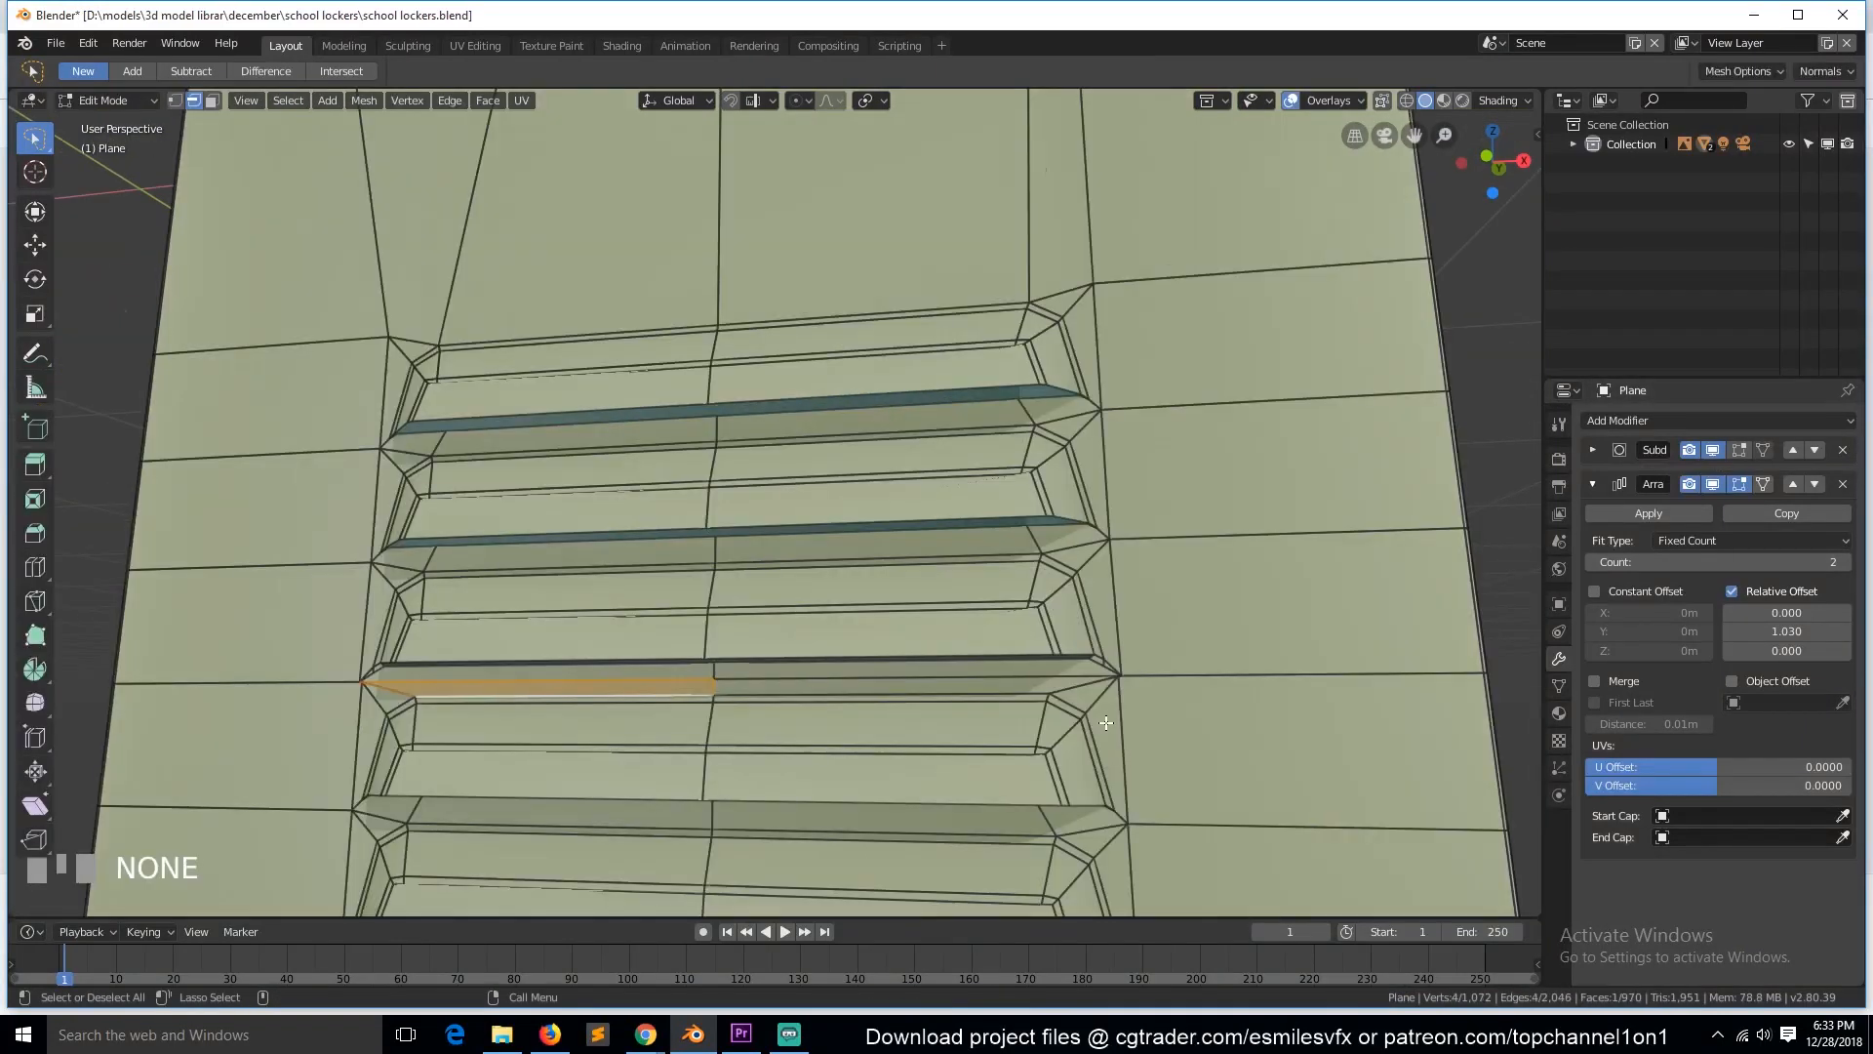
Step: Merge the duplicate corner vertices at the right end and the left end of the third vent slat
key(alt+a)
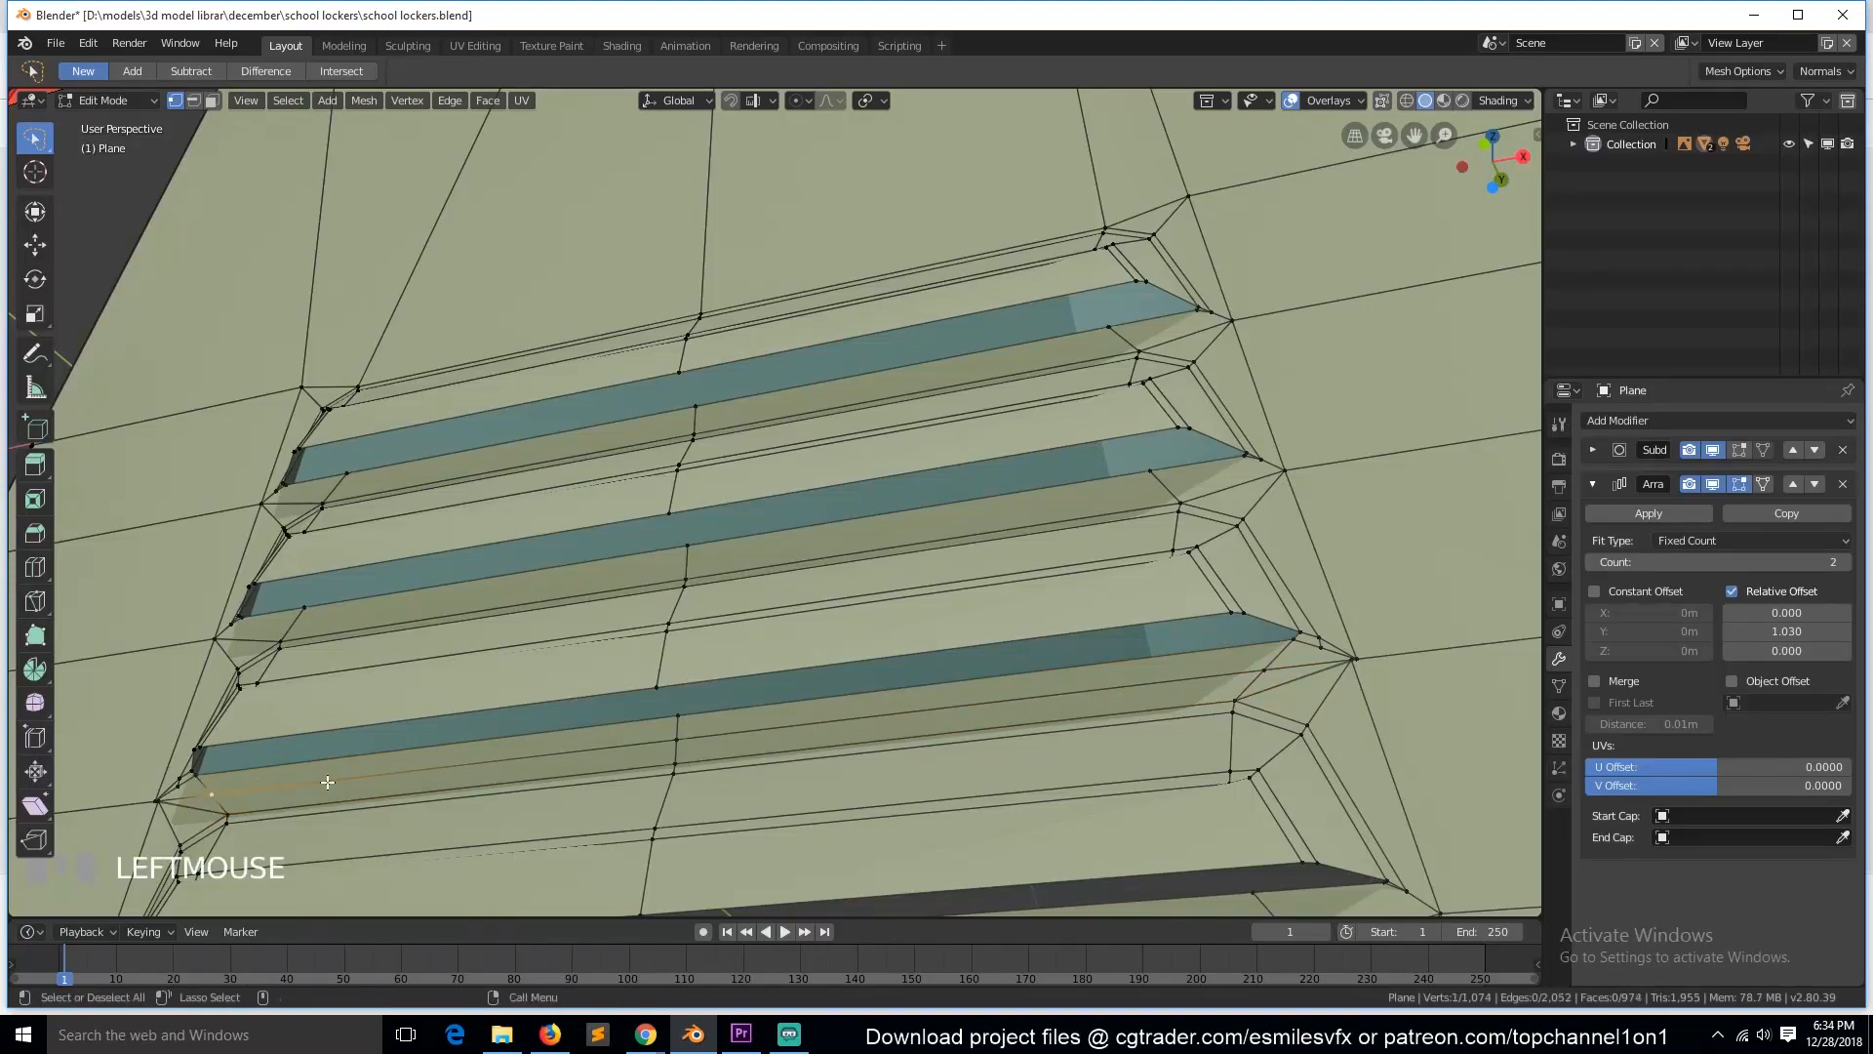
key(alt+m)
click(1375, 665)
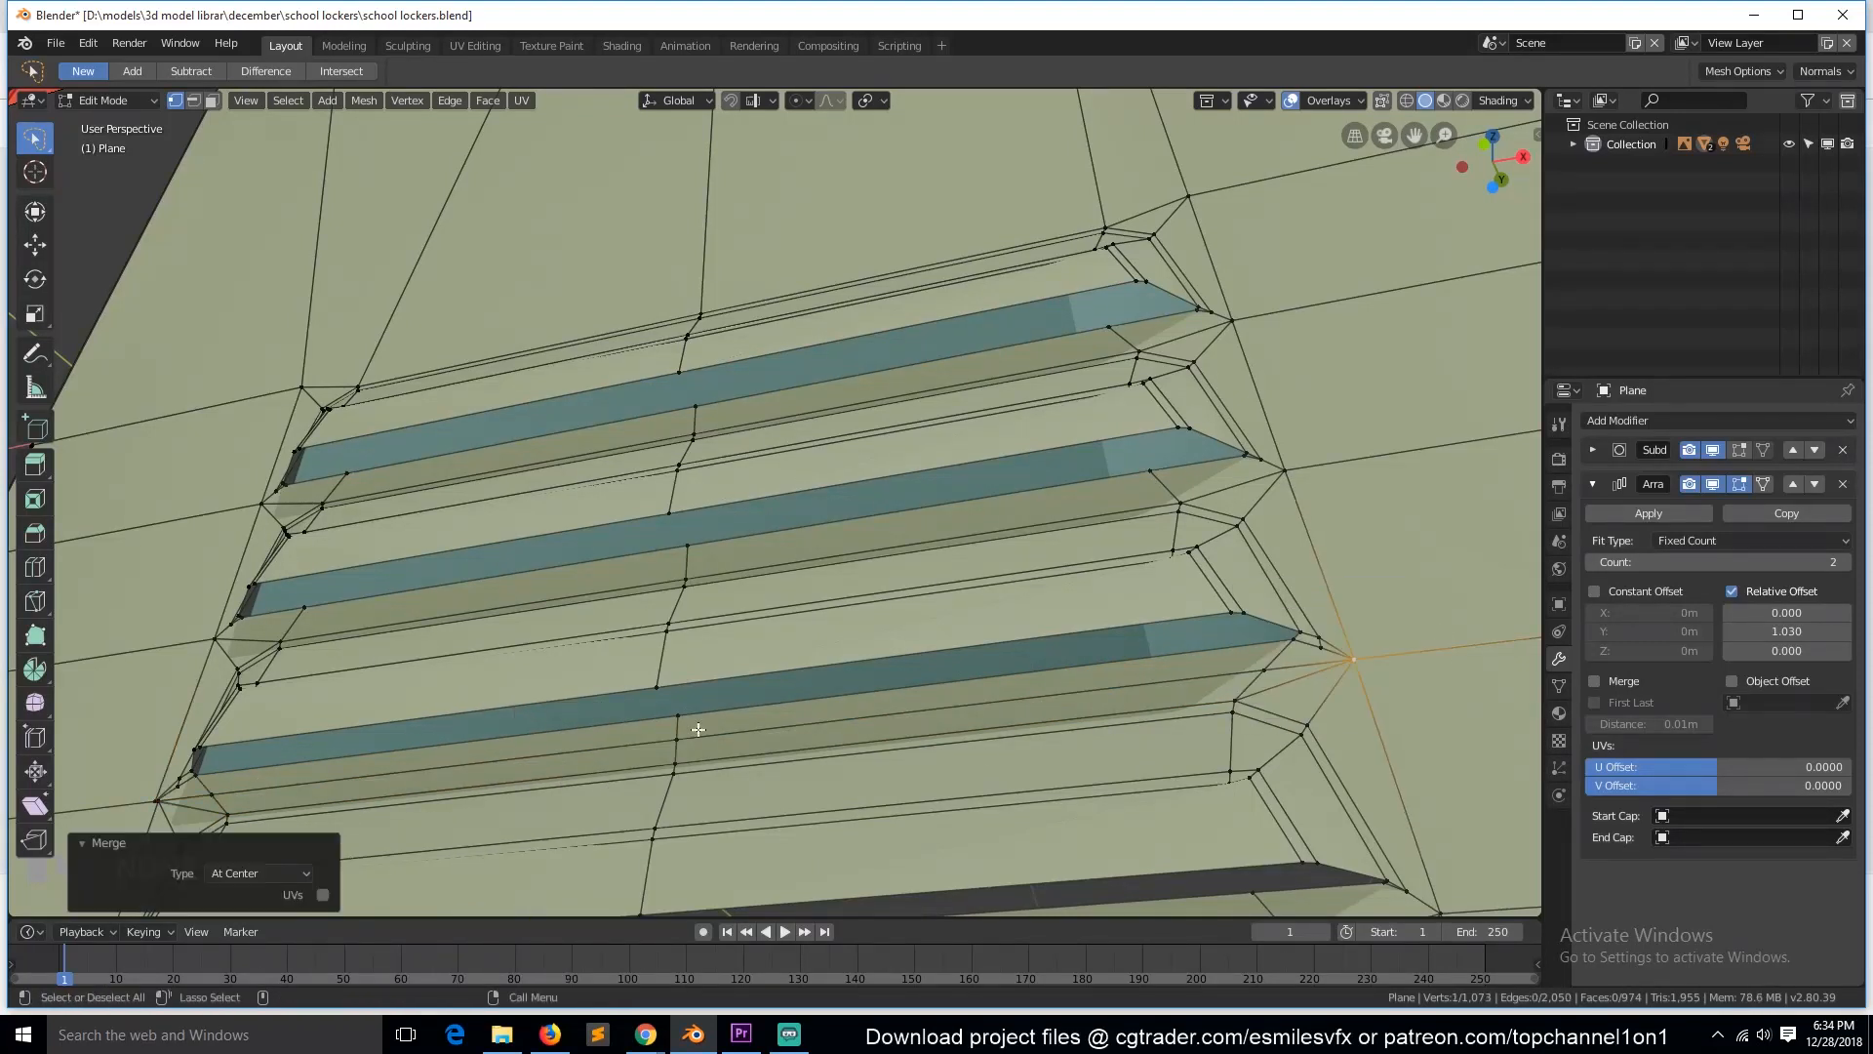
shift+click(159, 802)
key(alt+m)
click(173, 808)
Step: Delete the leftover edge geometry at the left corner of the third vent slat
alt+click(231, 787)
key(x)
click(441, 980)
key(a)
key(grave)
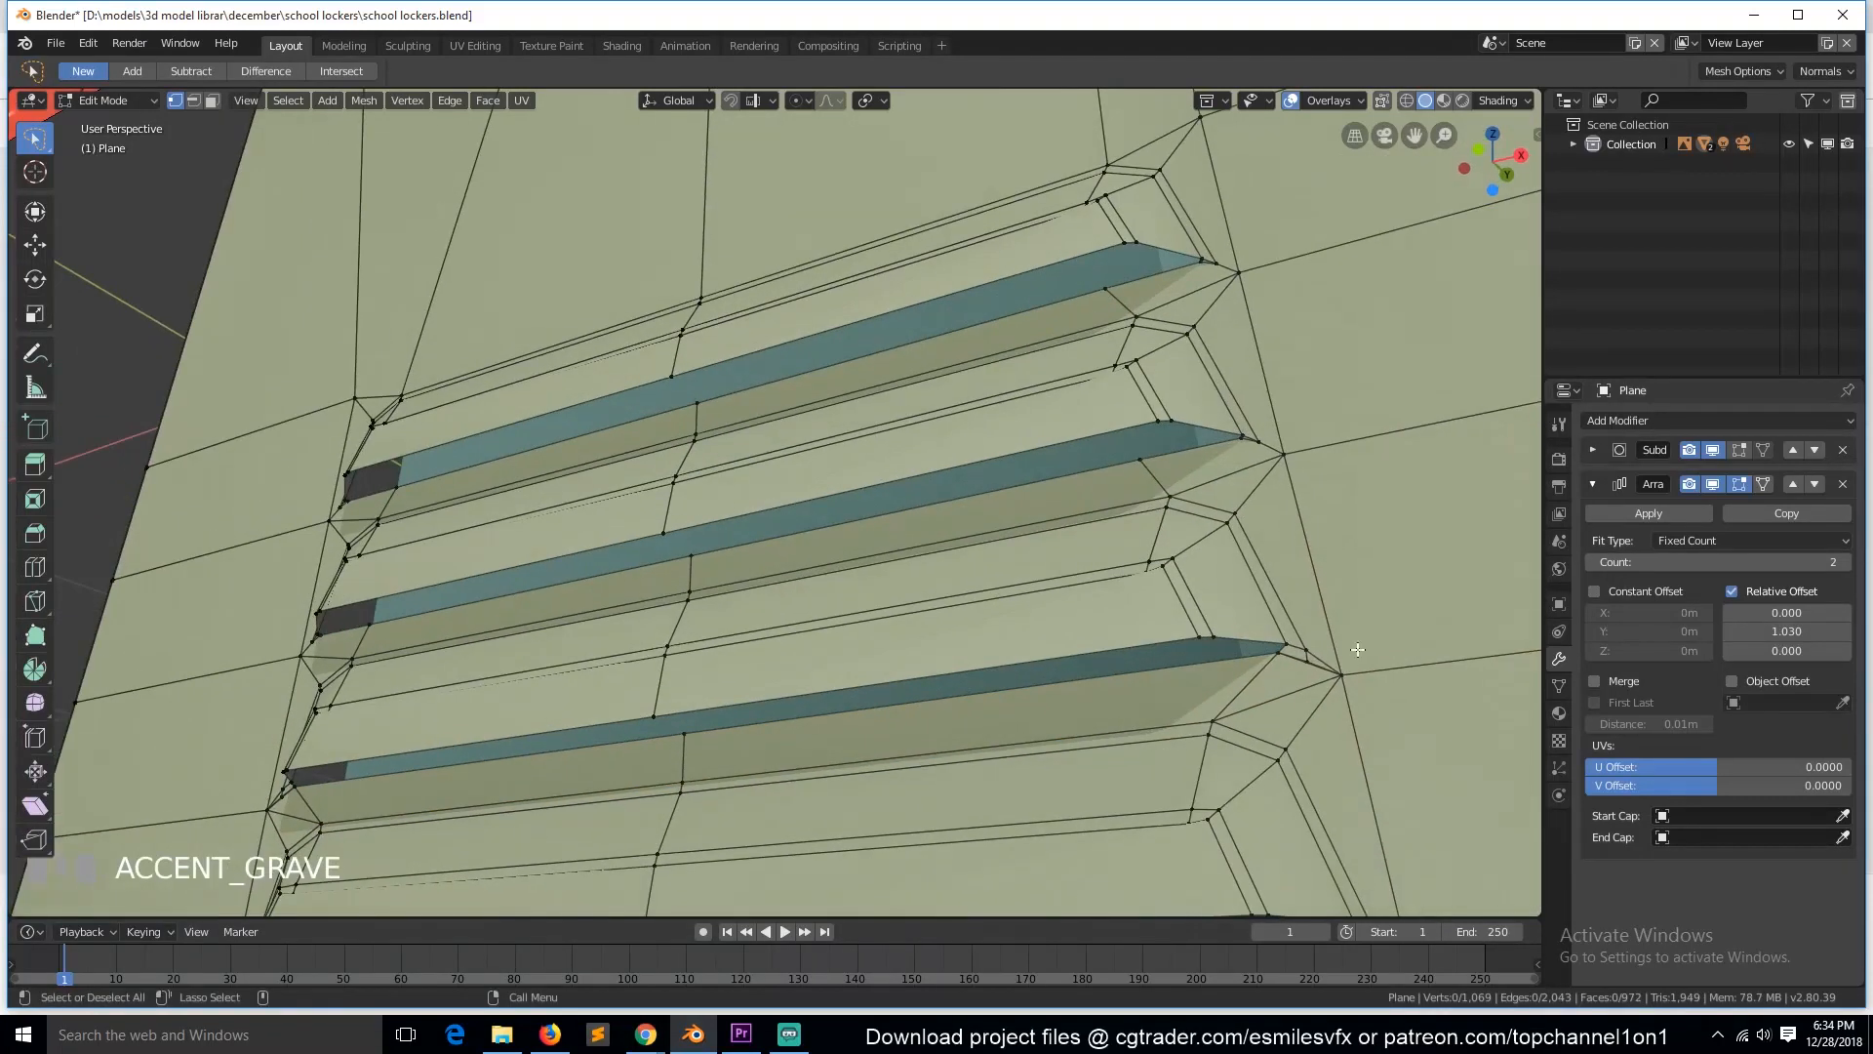
Step: Merge the two selected vertices at the right corner of the third vent slat
key(KP_Decimal)
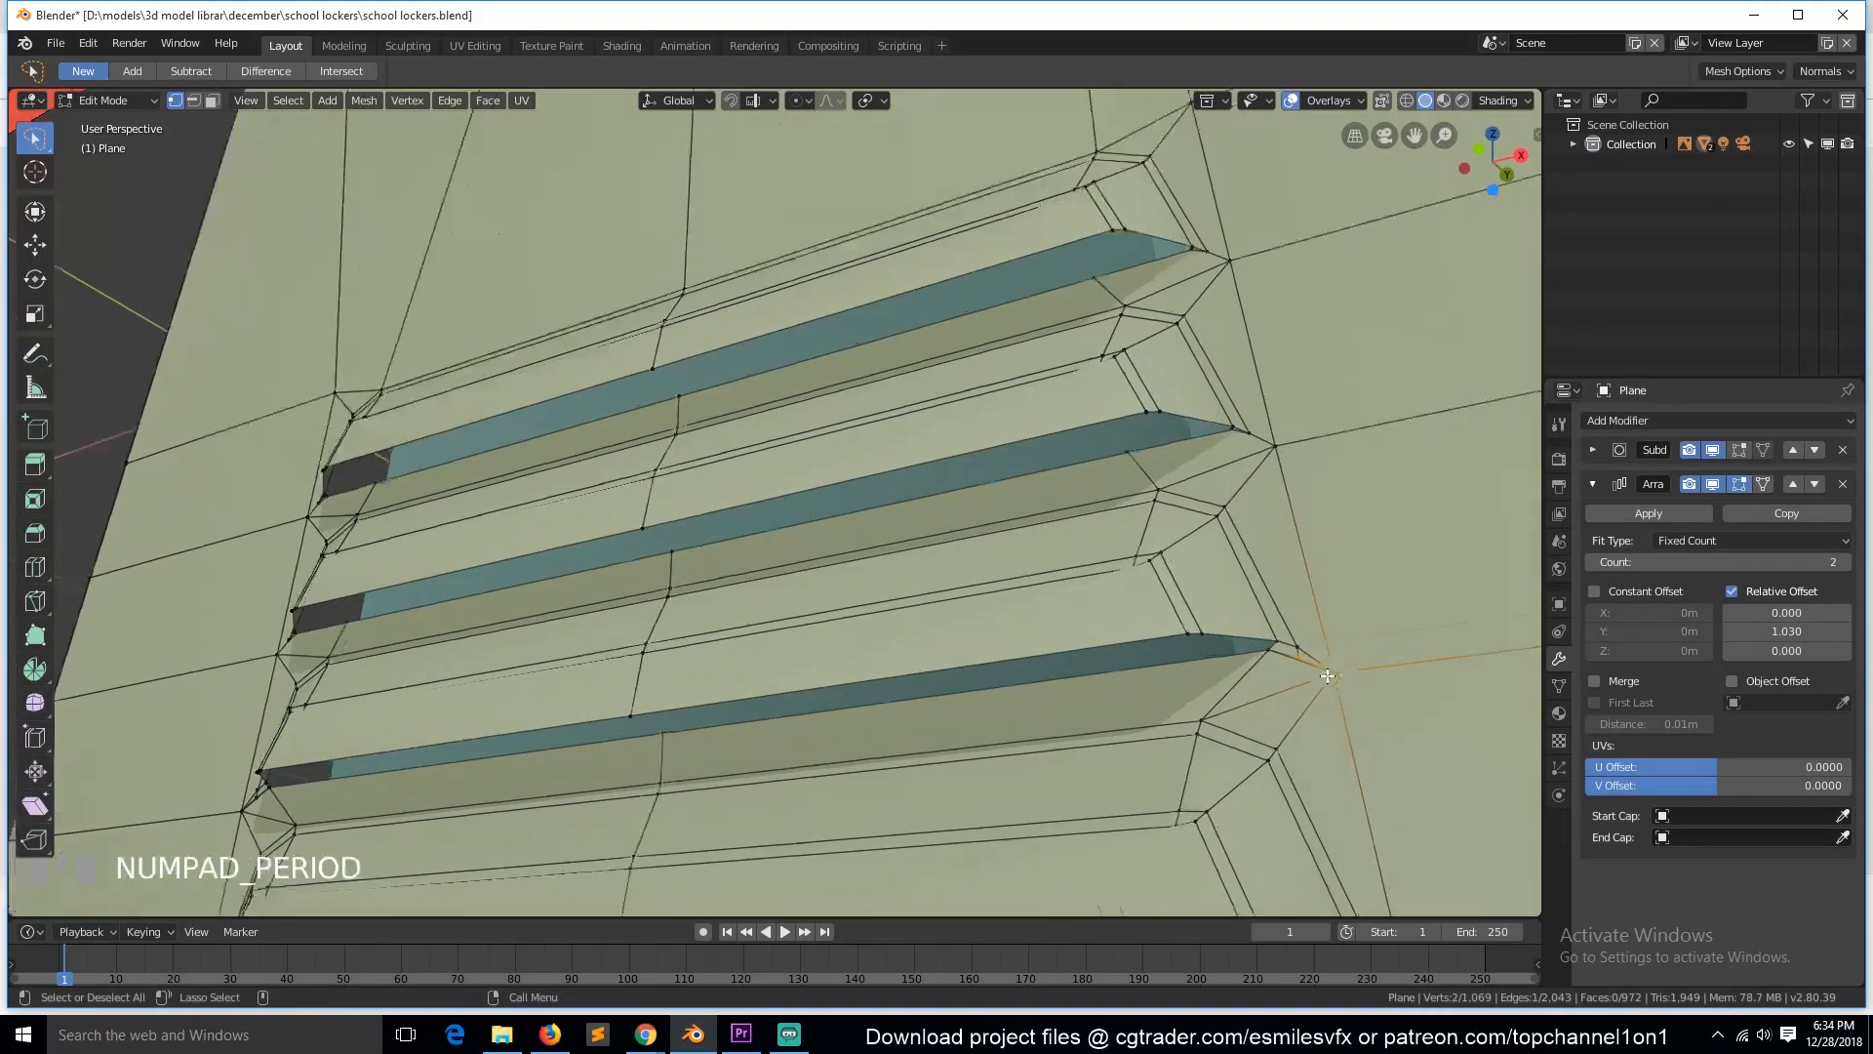
key(z)
key(alt+m)
click(824, 517)
key(ctrl+z)
key(alt+m)
click(824, 495)
Step: Join the two triangular faces at the right end of the third vent slat into one face
key(3)
click(705, 552)
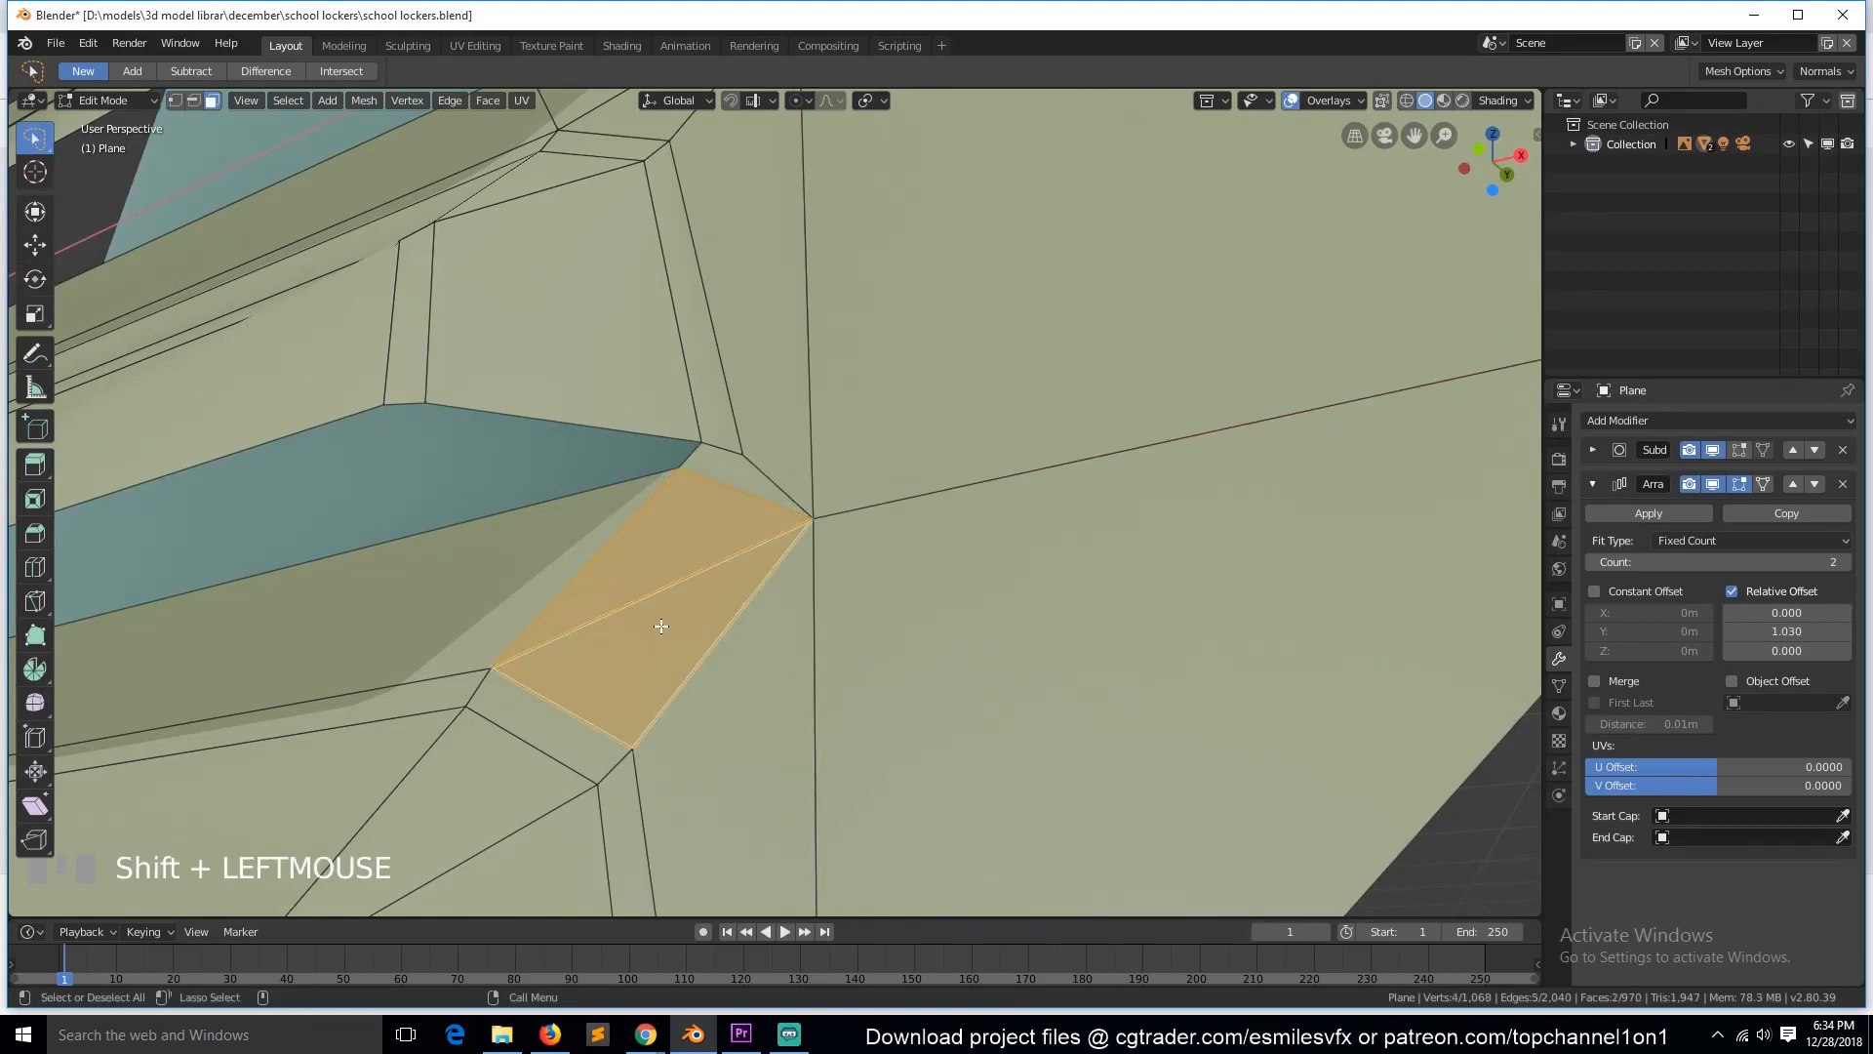
key(f)
key(a)
key(a)
scroll(661, 626, down, 4)
key(grave)
key(1)
scroll(667, 610, down, 5)
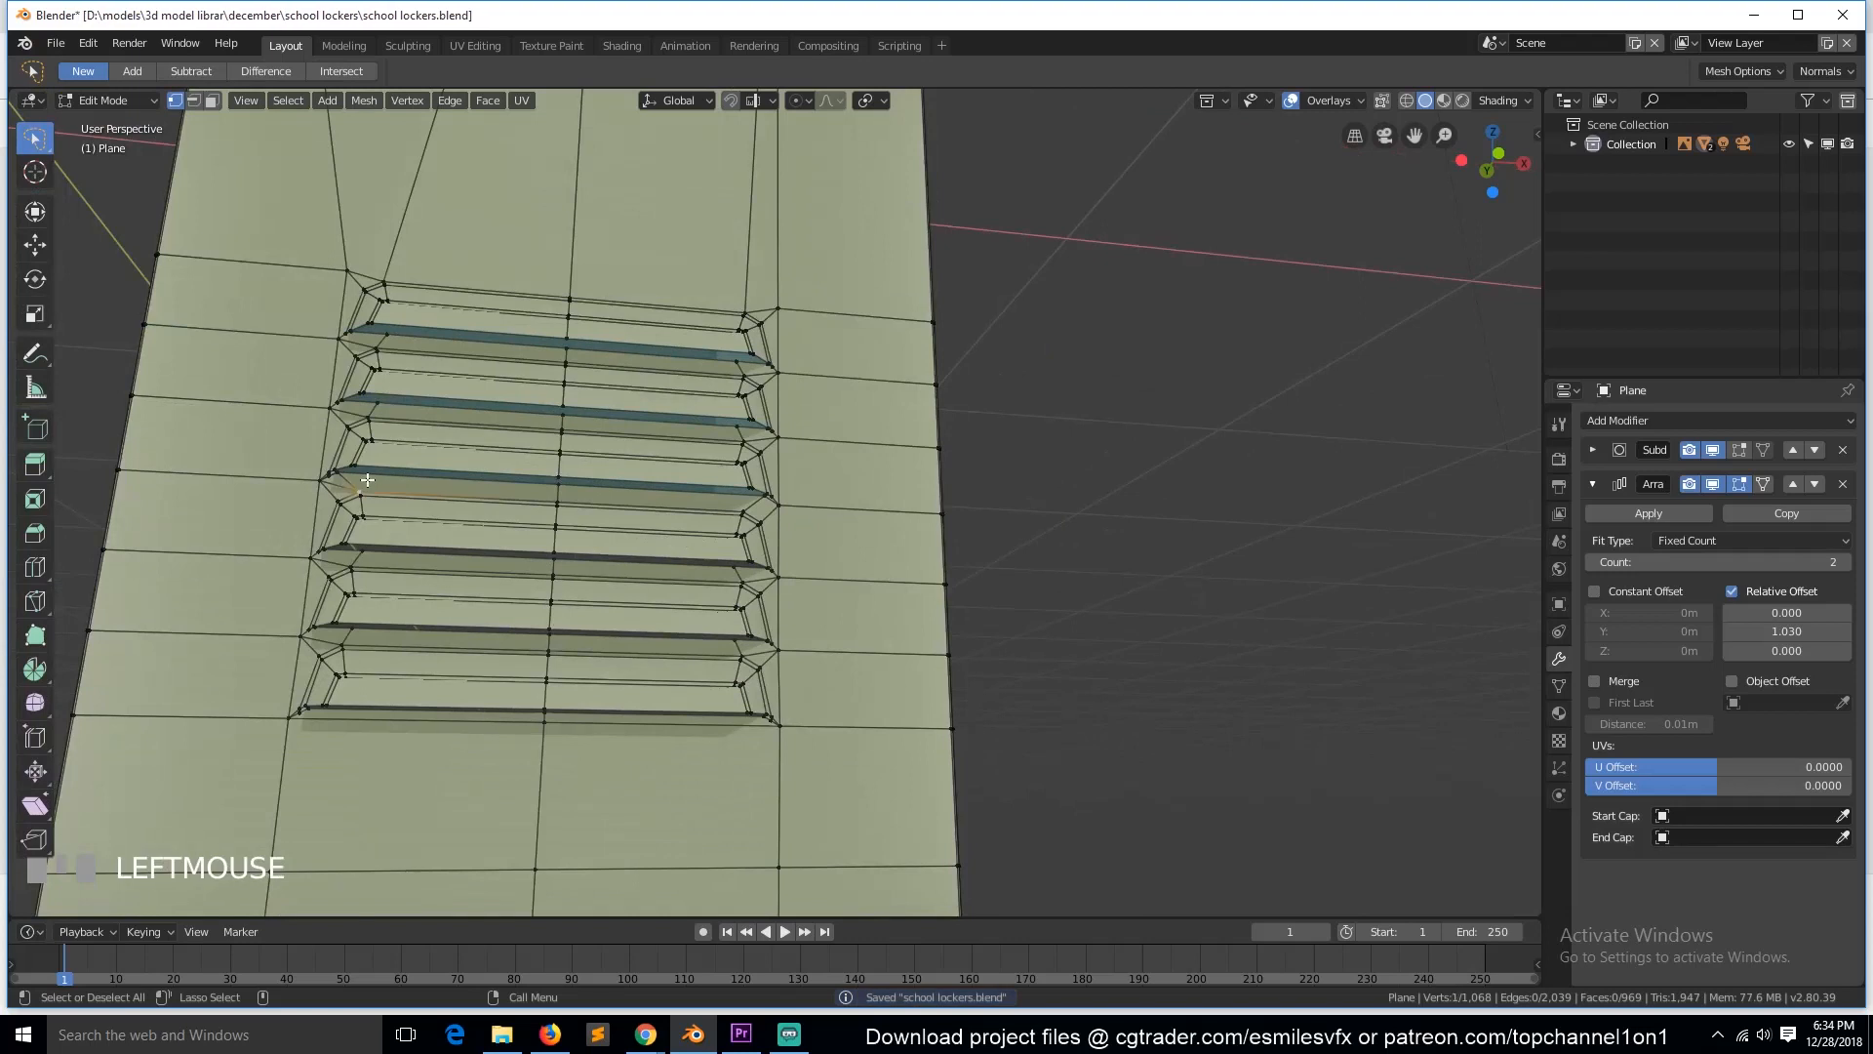
Step: Merge the duplicate vertices at the left corner of the third lower vent slat and save the file
key(KP_Decimal)
key(alt+m)
click(554, 388)
key(a)
key(a)
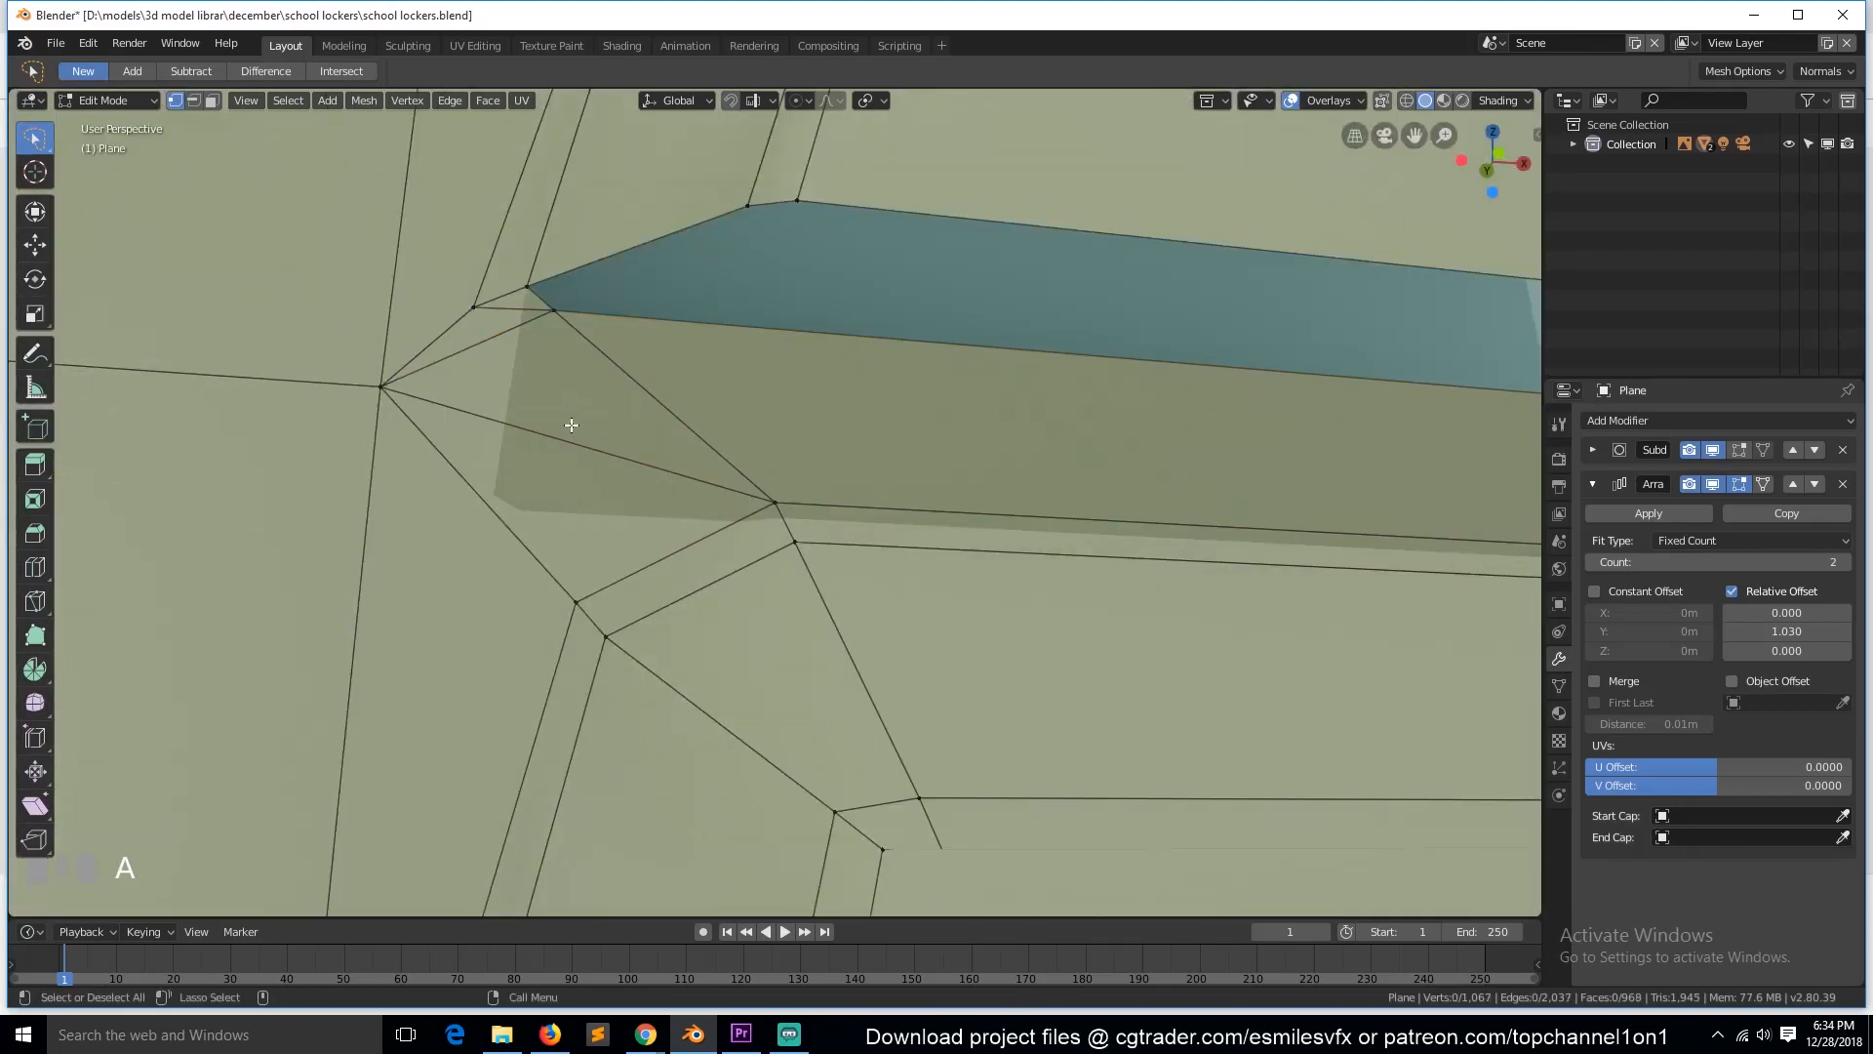
scroll(551, 516, down, 6)
key(Tab)
key(grave)
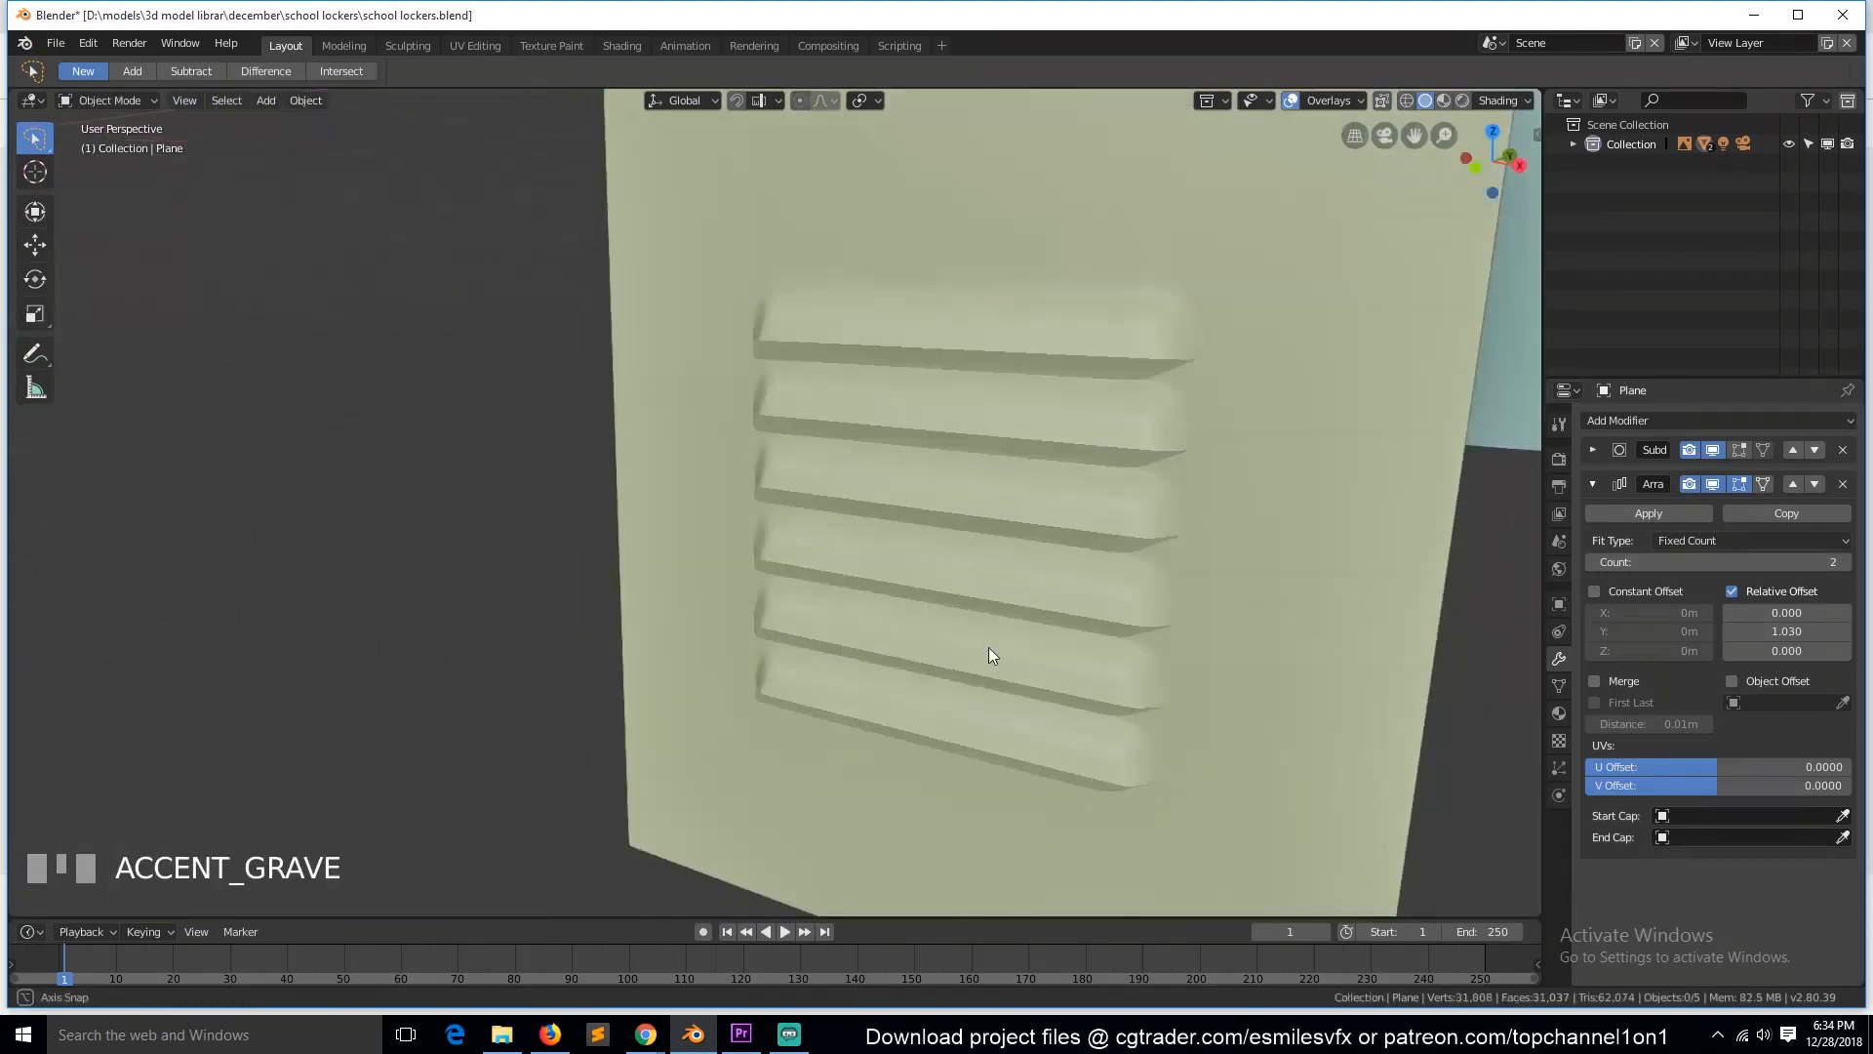
key(ctrl+s)
Step: Set the door's origin to its geometry and snap the 3D cursor to the selected door
scroll(981, 632, down, 3)
key(KP_1)
scroll(915, 532, up, 3)
key(s)
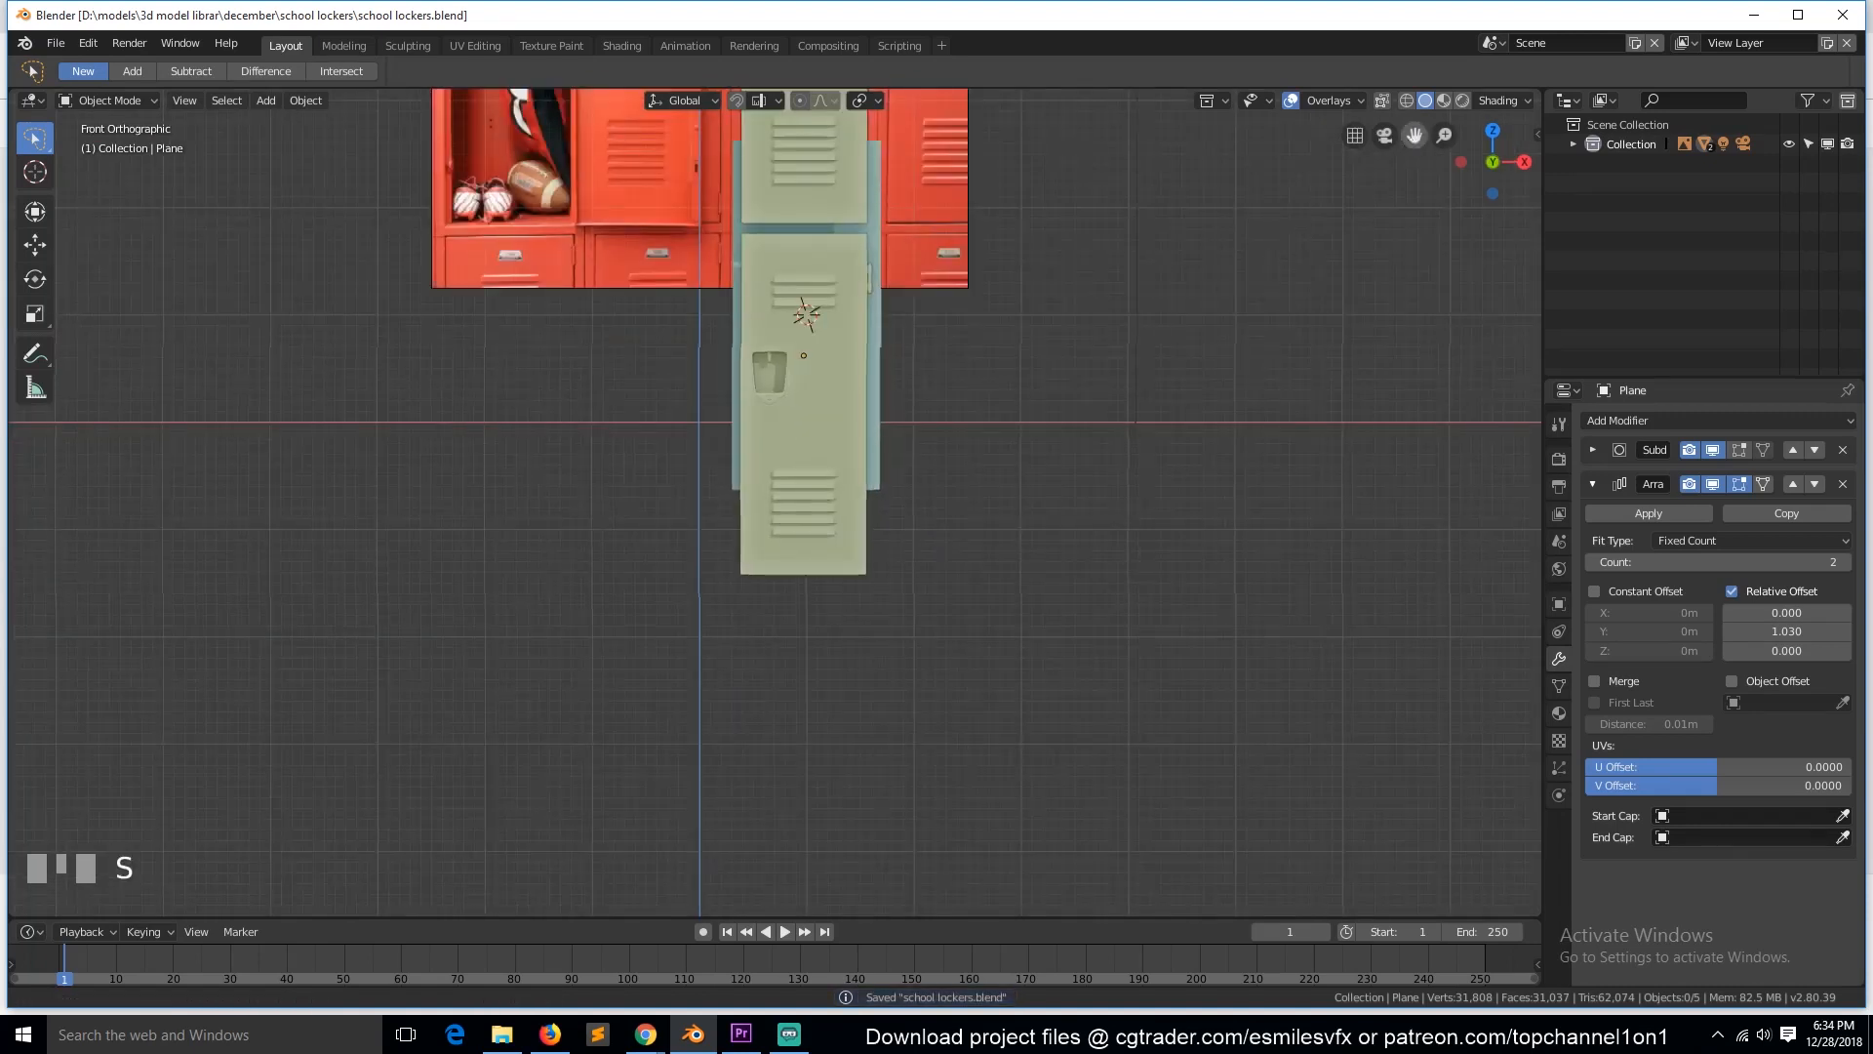
scroll(831, 493, up, 3)
scroll(832, 494, down, 3)
click(799, 682)
right_click(829, 696)
mouse_move(829, 697)
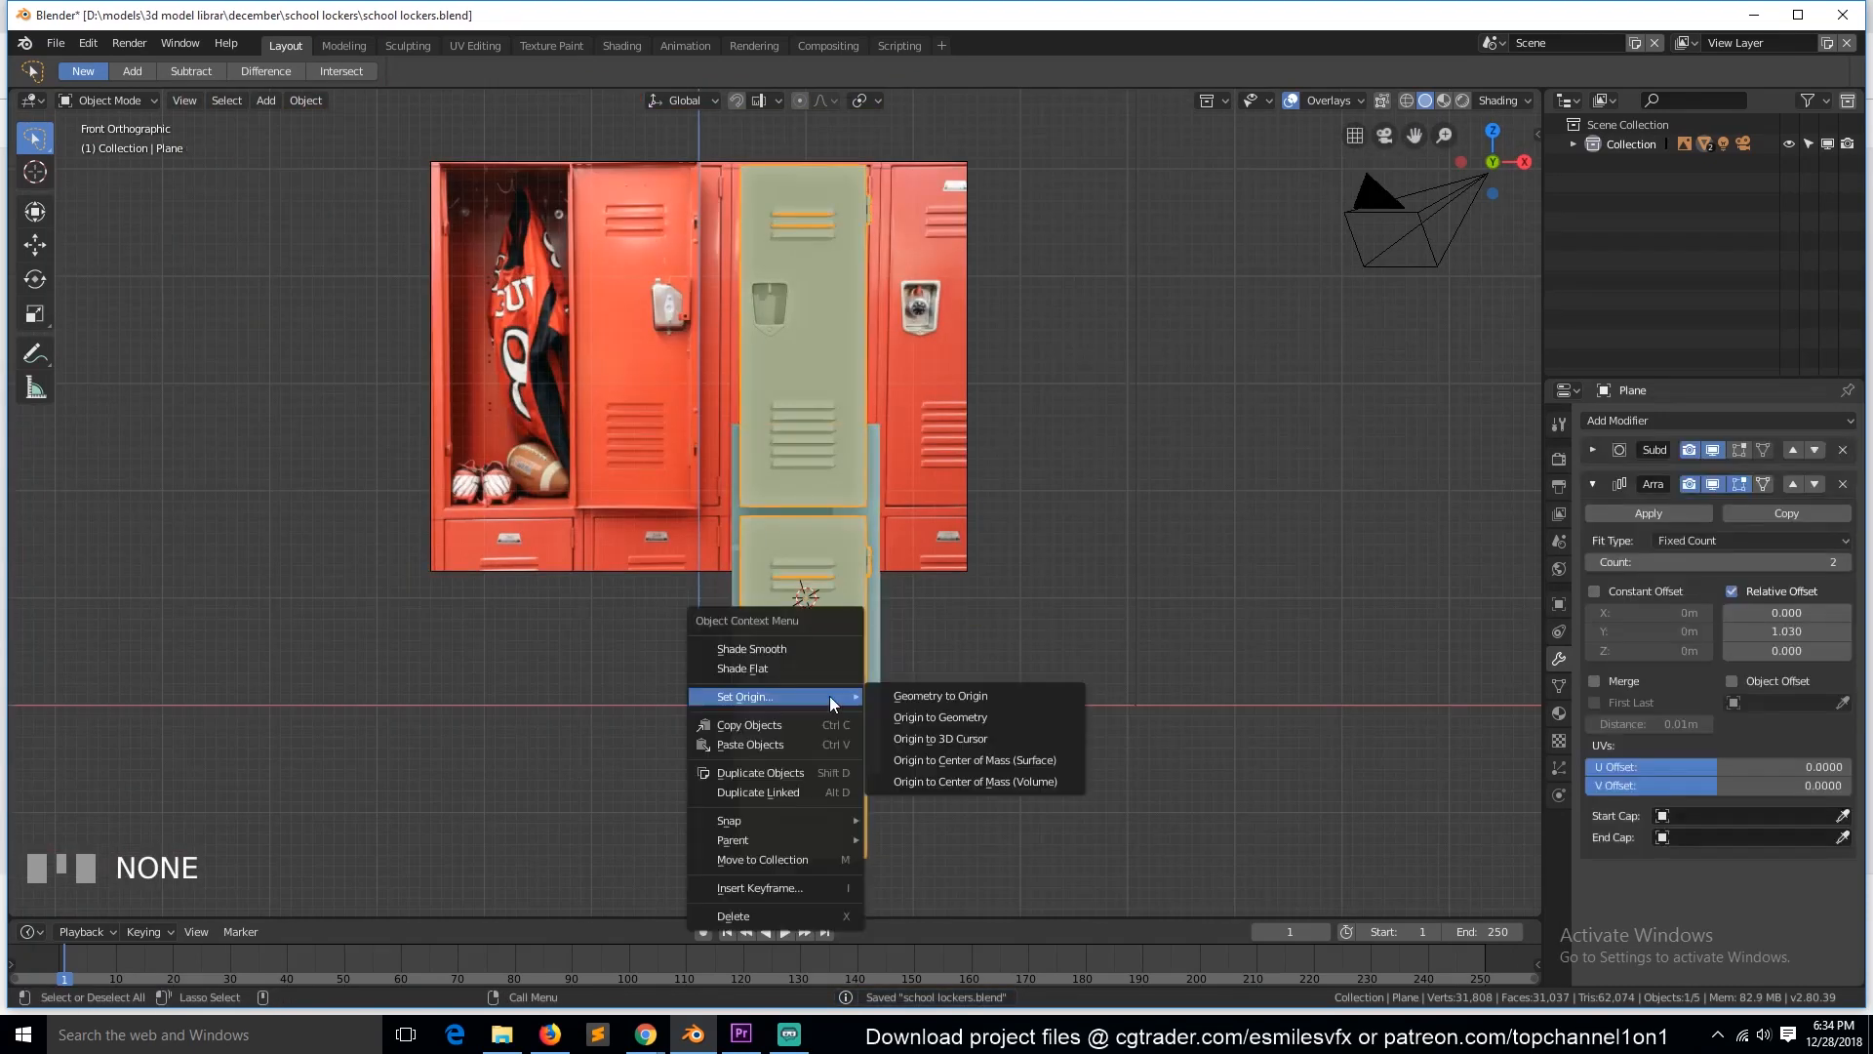
click(950, 717)
key(shift+s)
click(945, 771)
Step: Snap the frame object behind the door to the 3D cursor
click(872, 692)
key(shift+s)
key(shift+s)
click(886, 478)
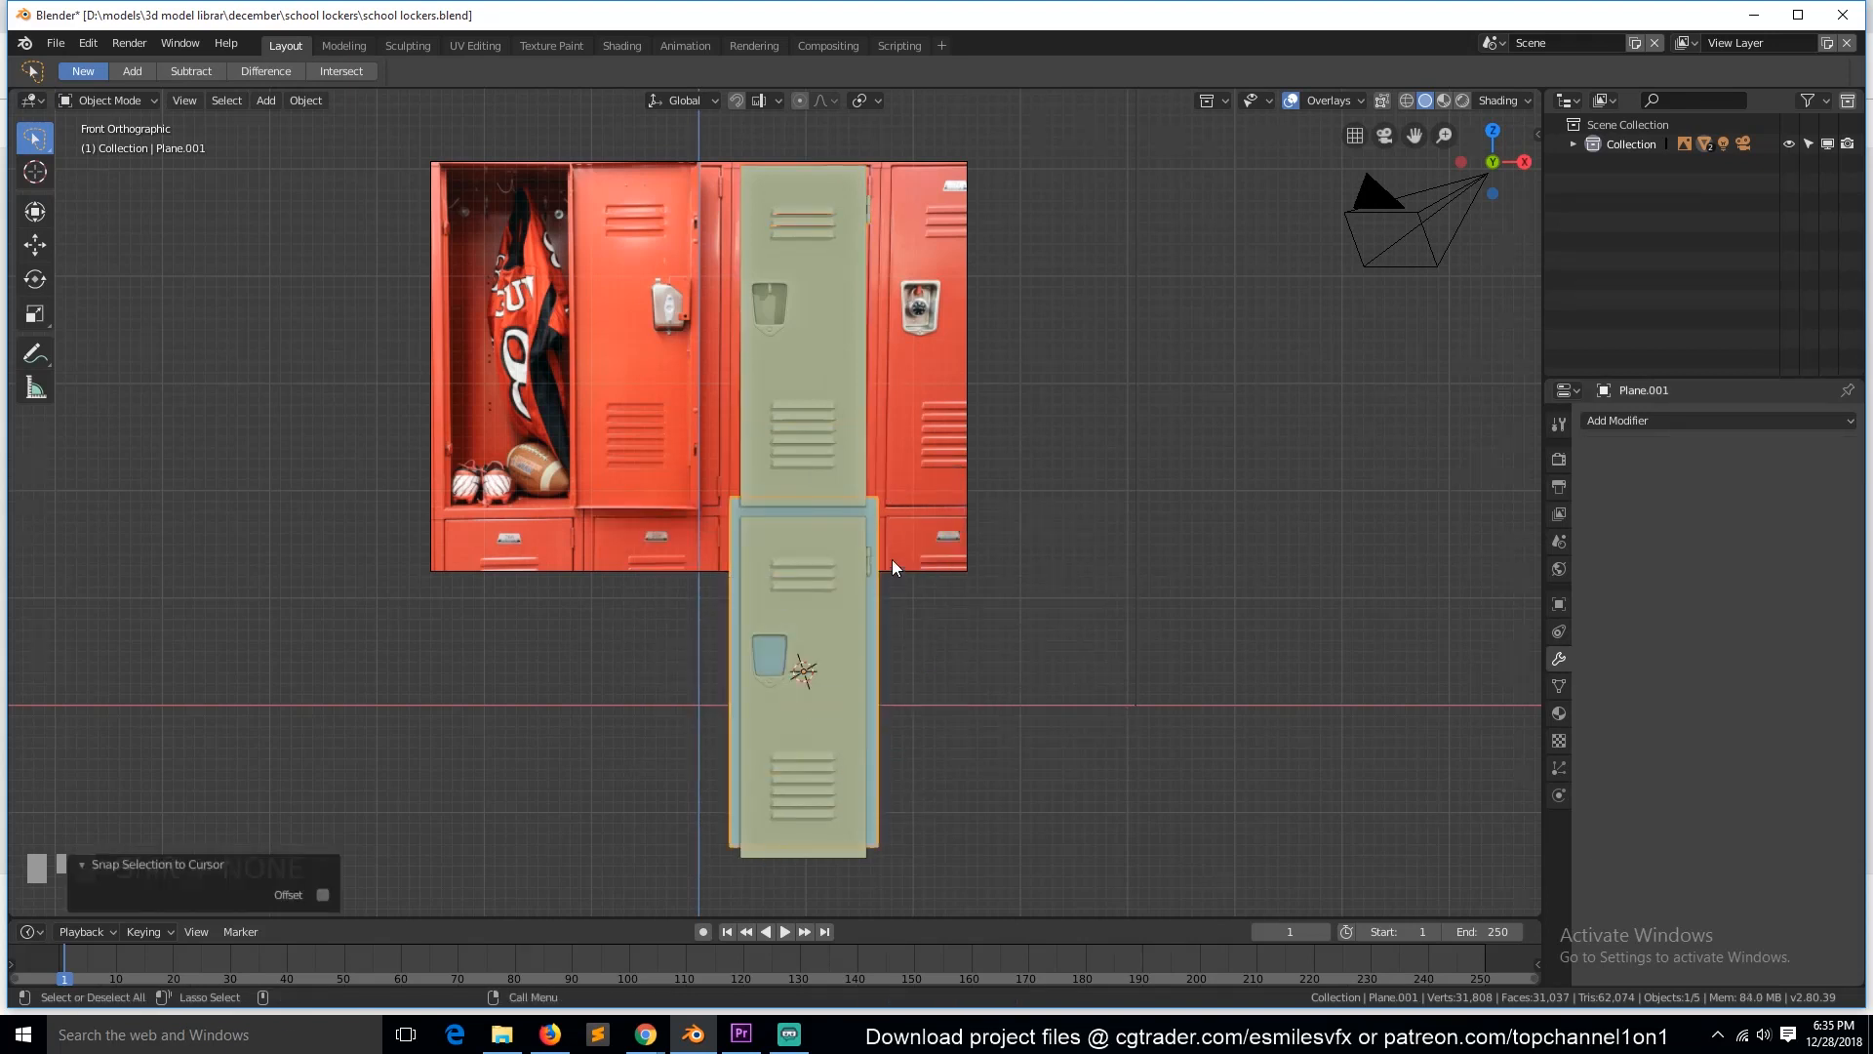
Step: Move the frame's bottom side down about 0.167 m along Z to leave a border below the door
key(KP_Decimal)
key(Tab)
key(shift+z)
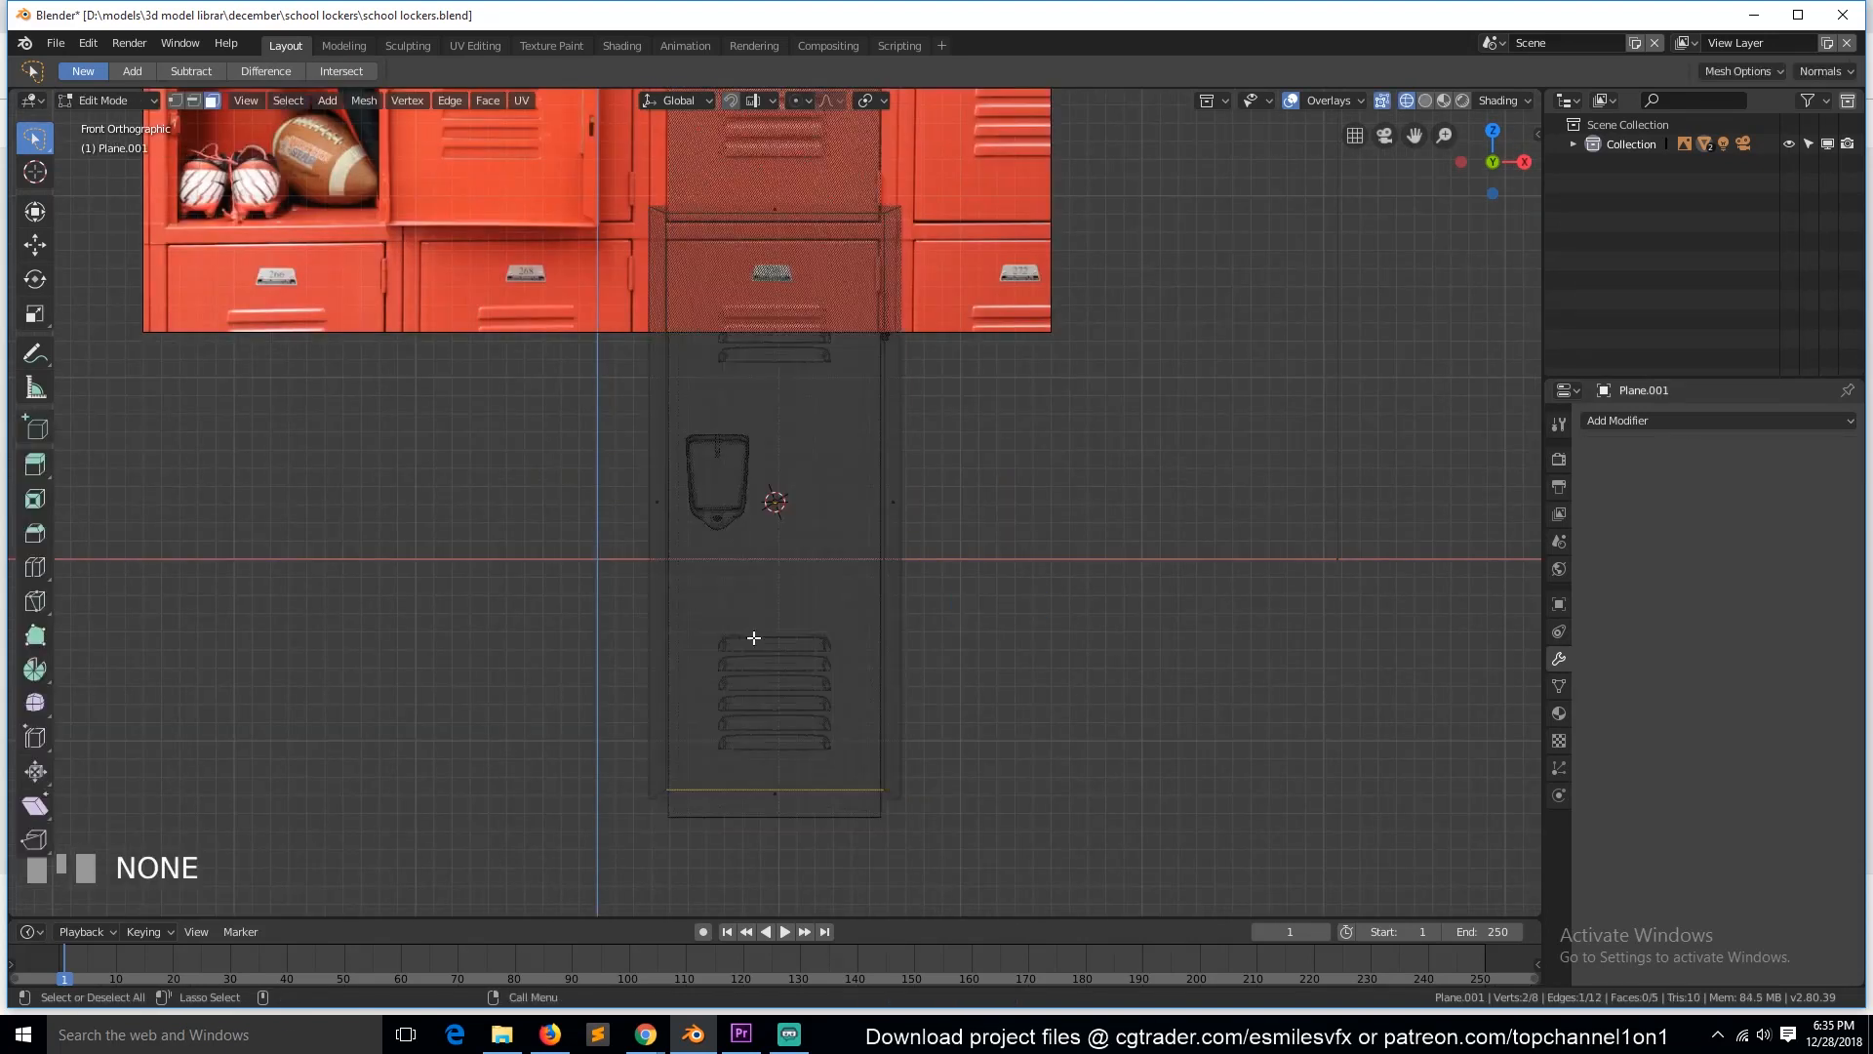
key(g)
key(z)
click(792, 788)
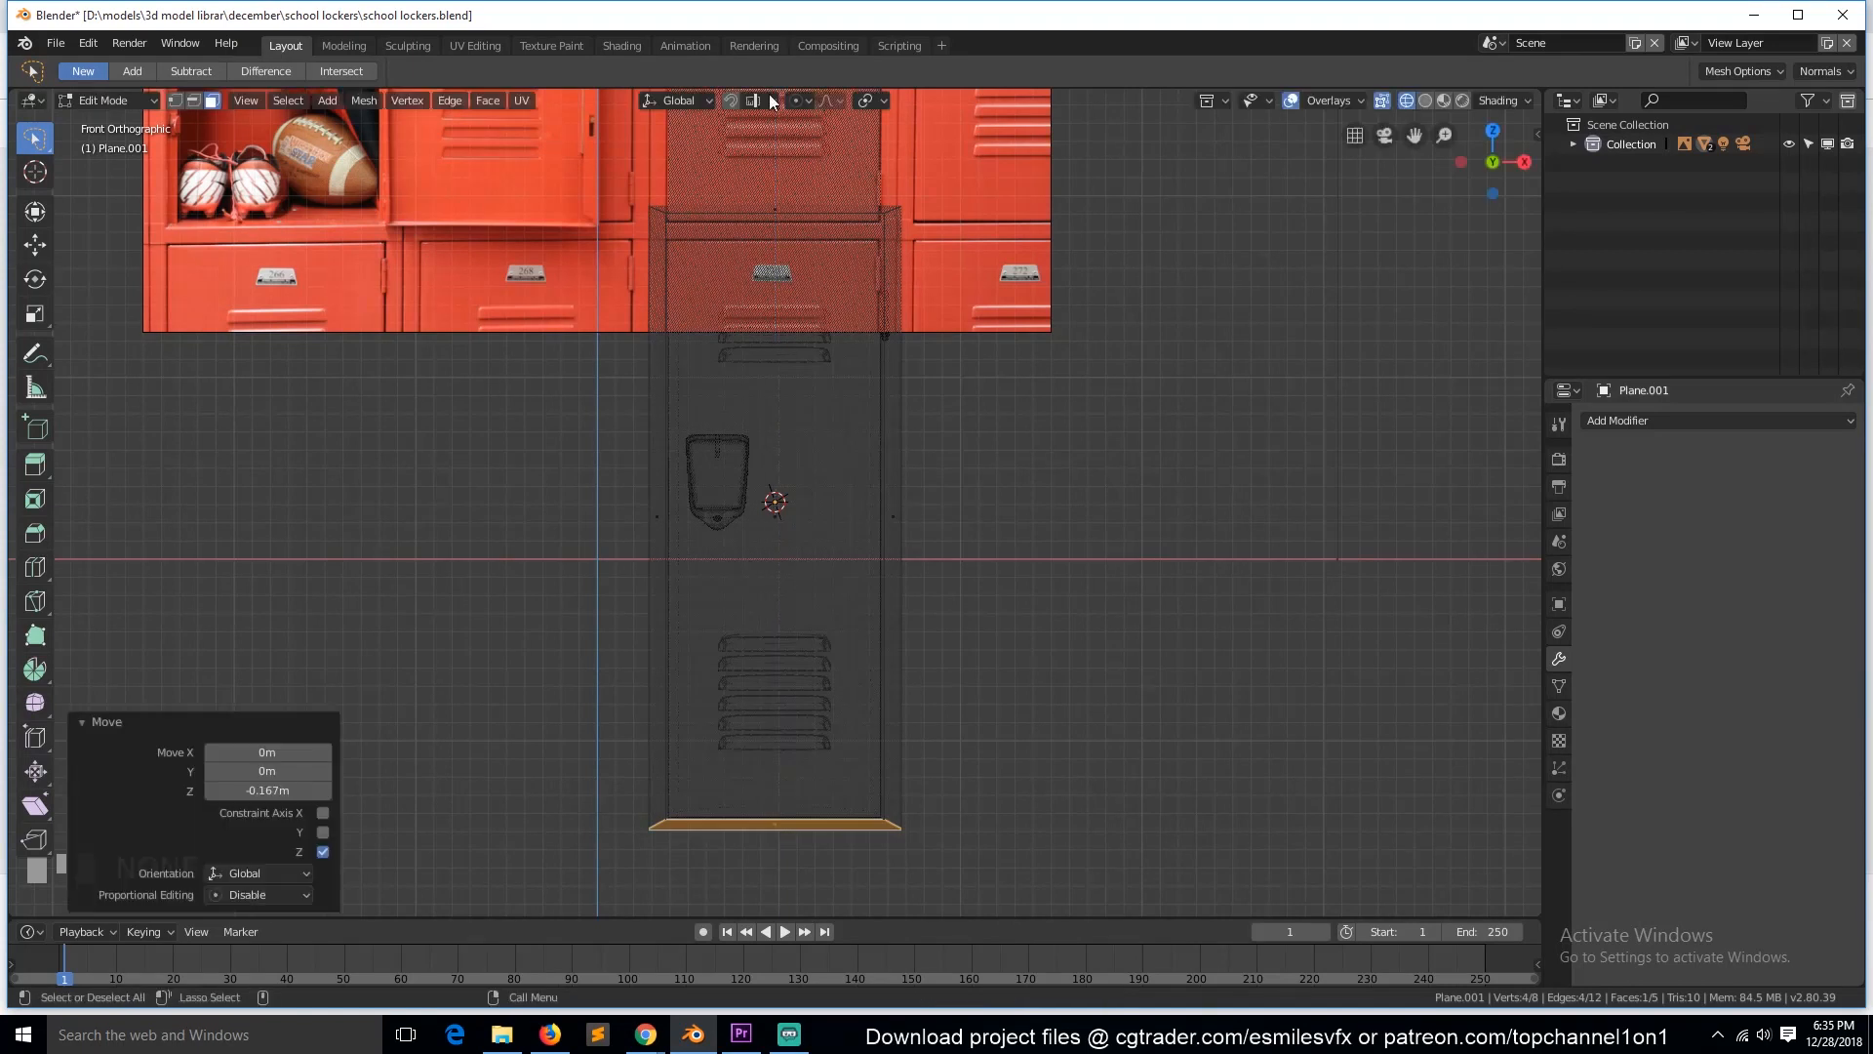
key(shift+z)
Step: Lower the frame's top side along Z until it sits just above the lower door's upper edge
click(771, 207)
key(g)
key(z)
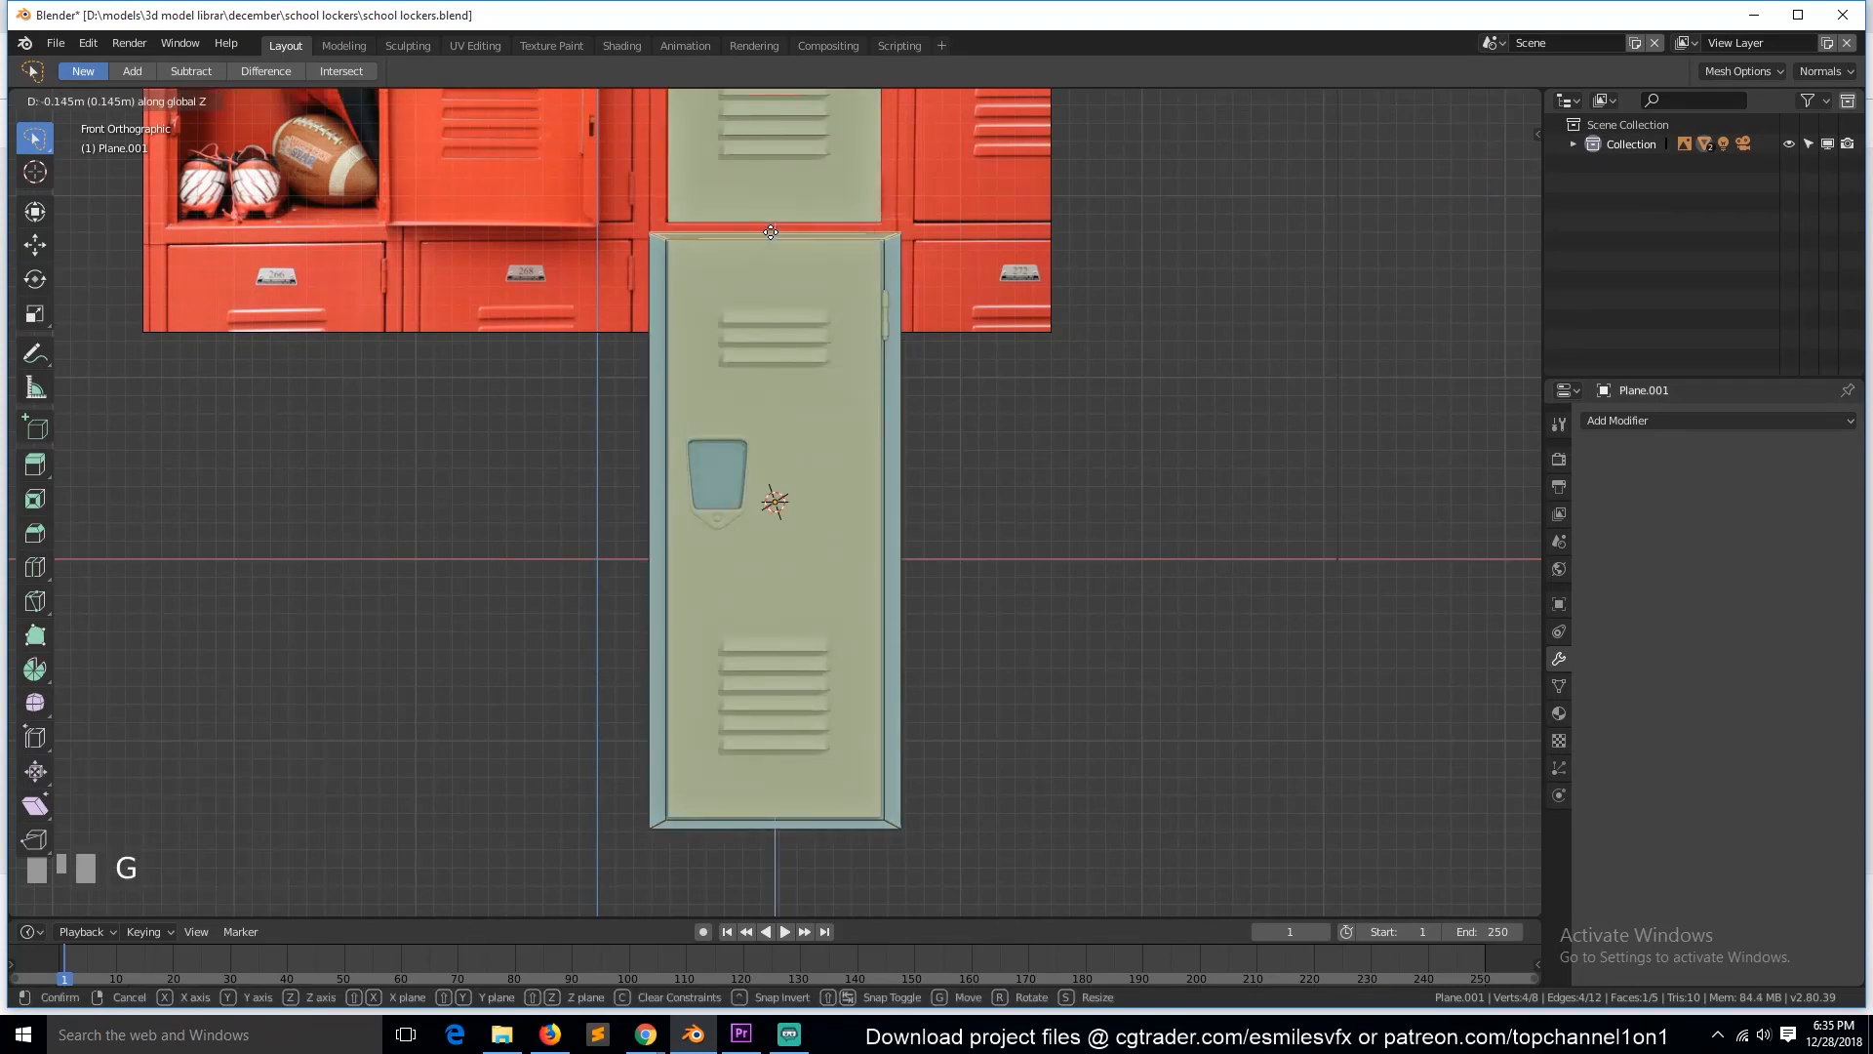
click(774, 232)
key(Tab)
Step: Set the frame's origin to its geometry and the door's origin to the 3D cursor
right_click(894, 695)
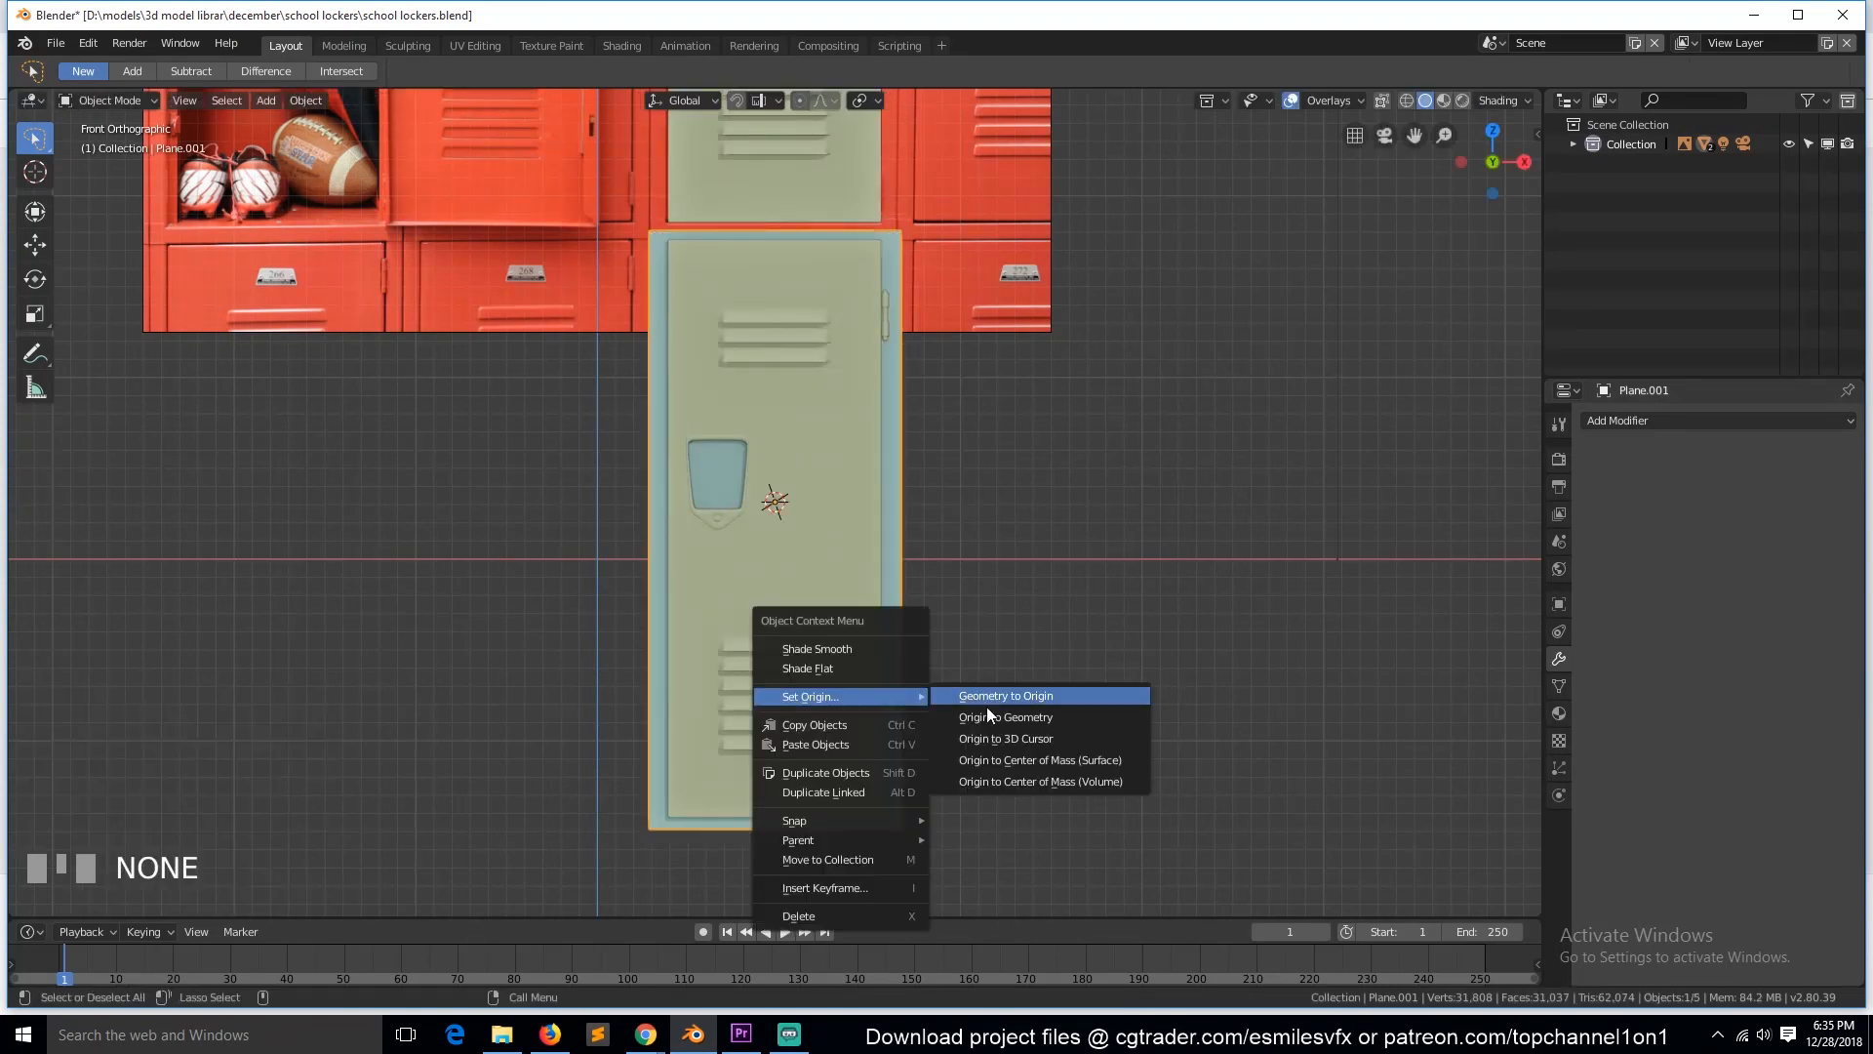
click(985, 717)
click(843, 646)
right_click(849, 646)
click(964, 689)
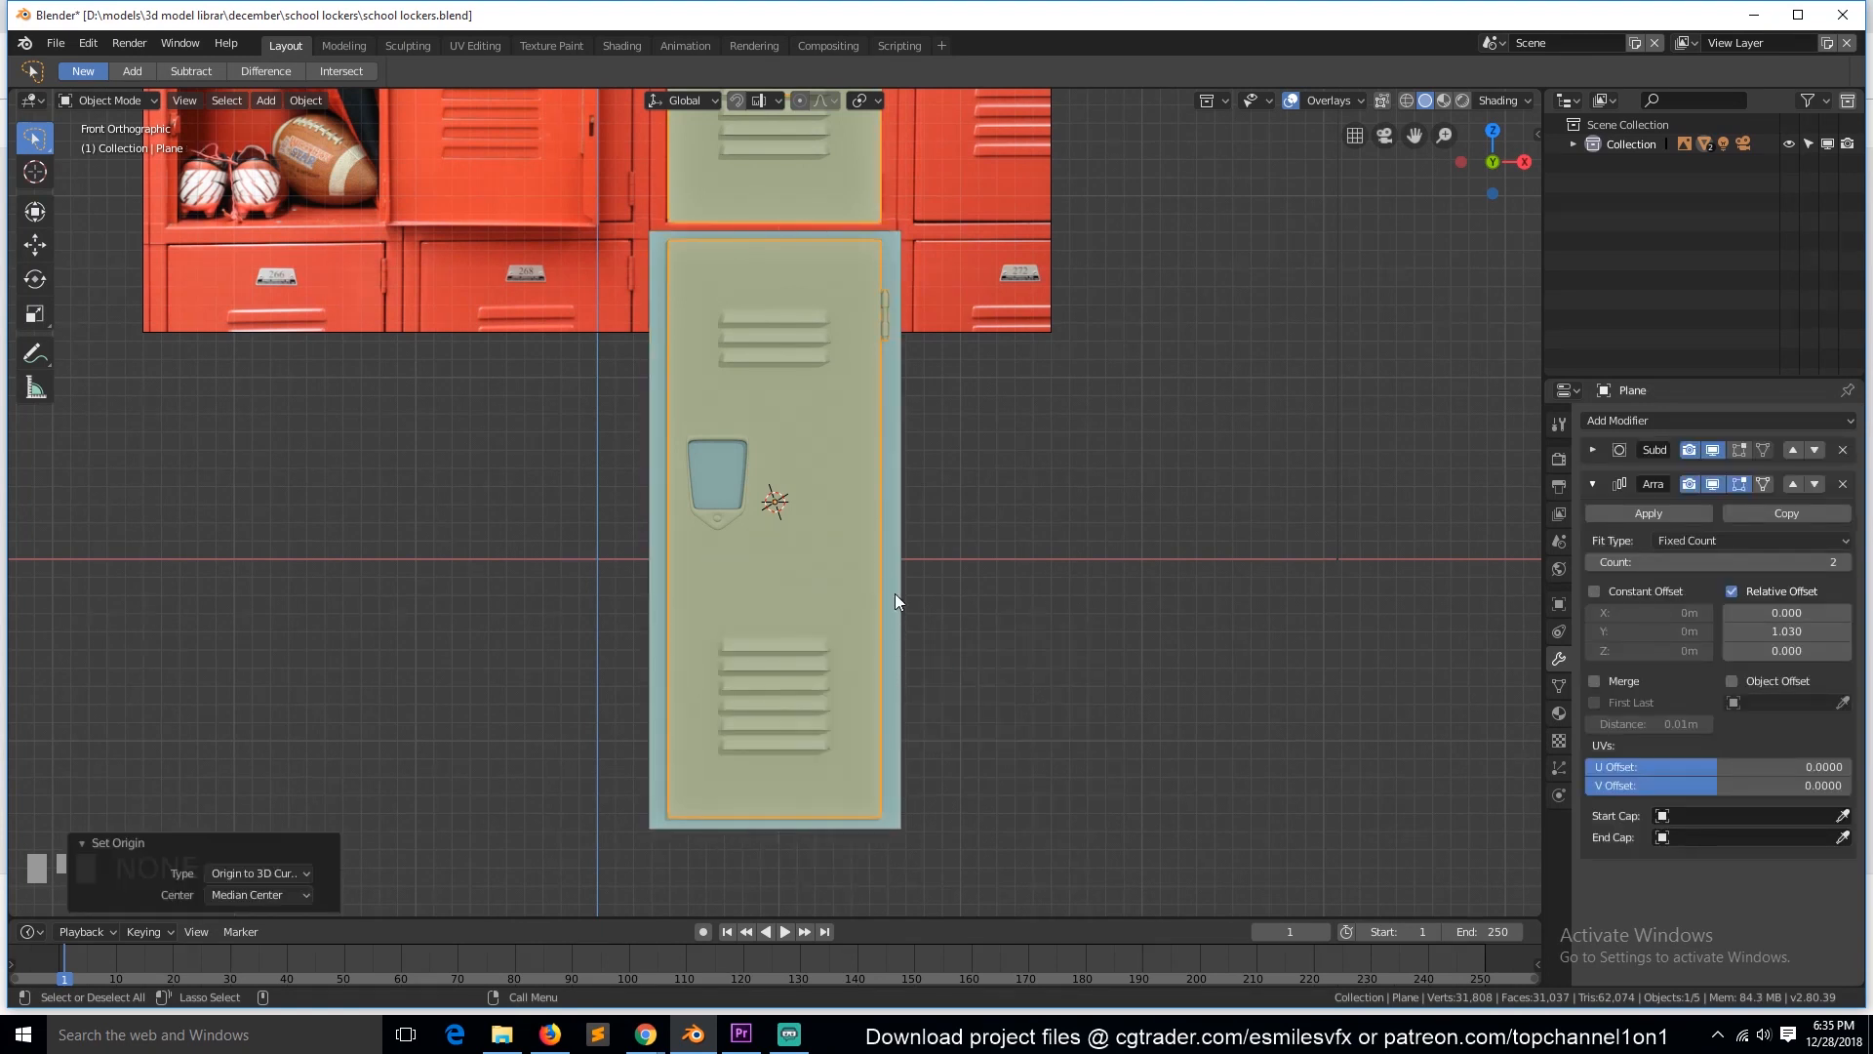
click(898, 591)
right_click(897, 591)
click(938, 609)
key(Tab)
key(Tab)
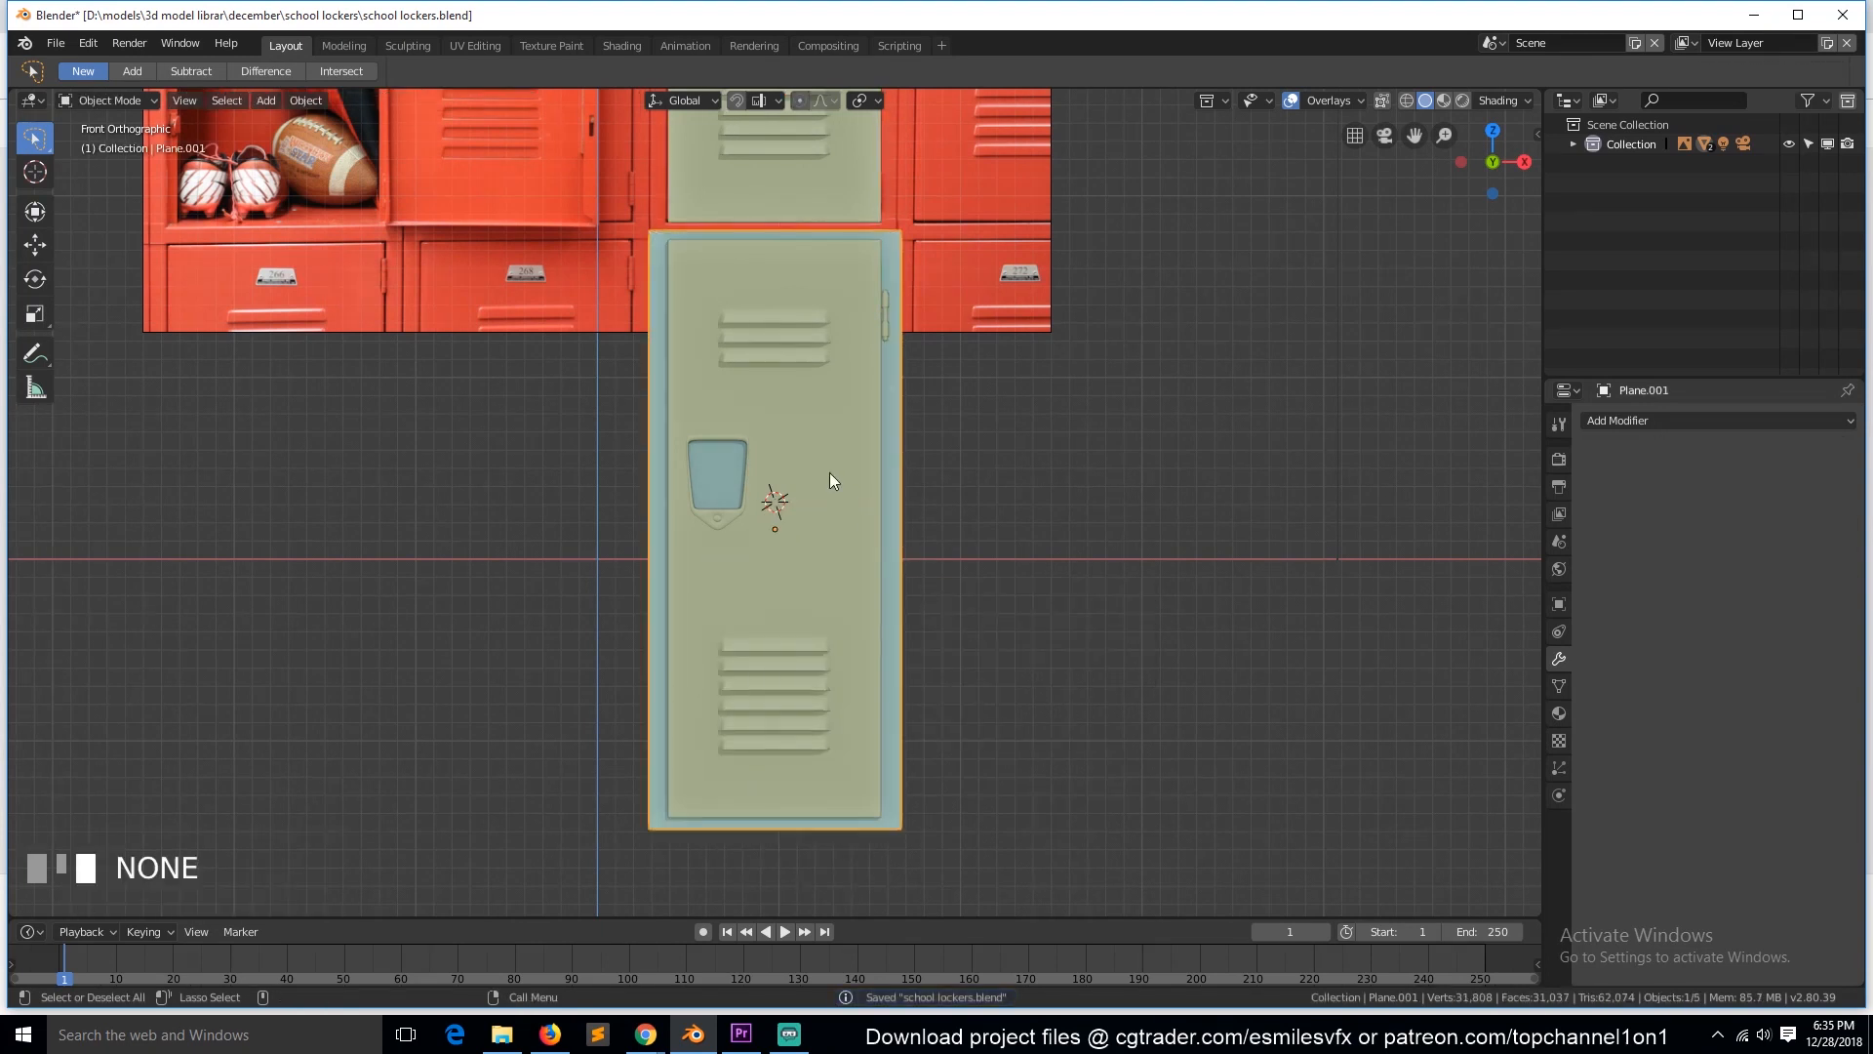
Step: Extrude the frame's back face about 0.07 m backward and delete the extruded end face
click(829, 472)
key(Tab)
click(894, 452)
key(Tab)
click(897, 454)
key(Tab)
middle_drag(827, 342, 657, 501)
key(e)
click(671, 503)
key(x)
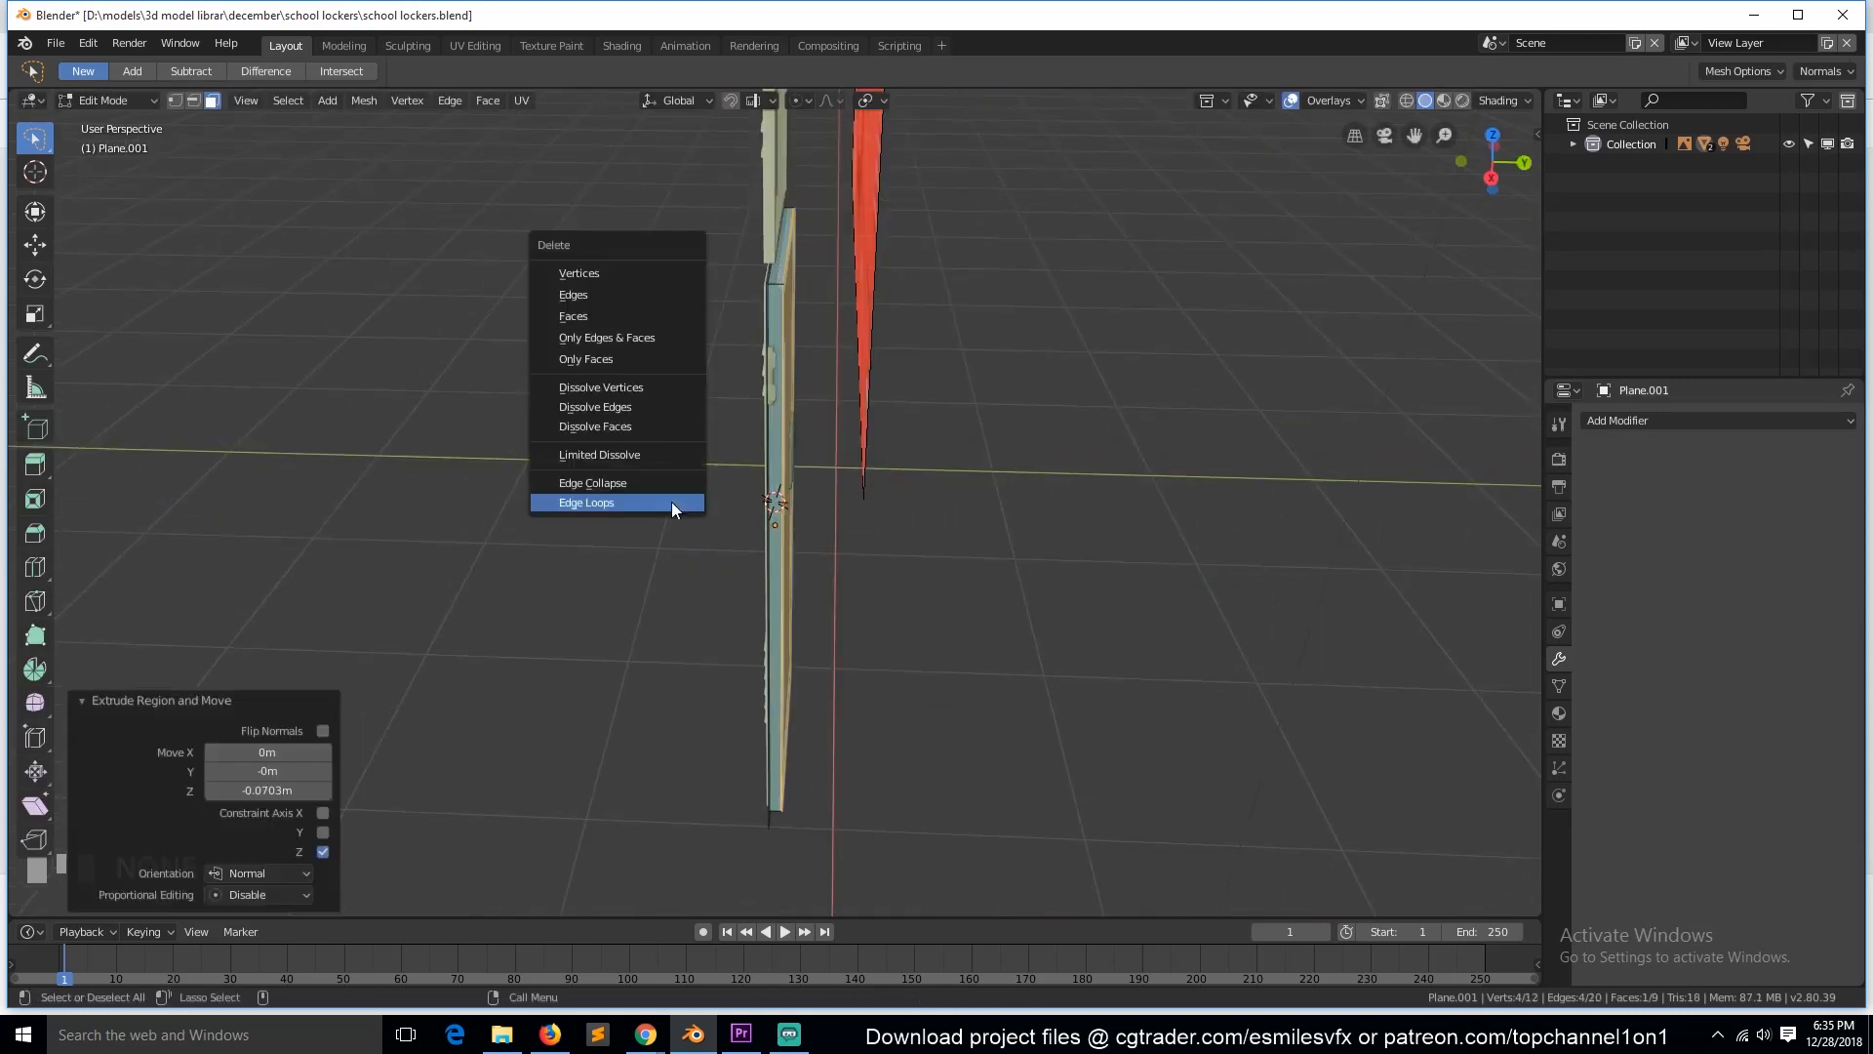
click(660, 318)
Step: Extrude the edge loop around the frame's back opening and scale it by 1.023
key(2)
key(e)
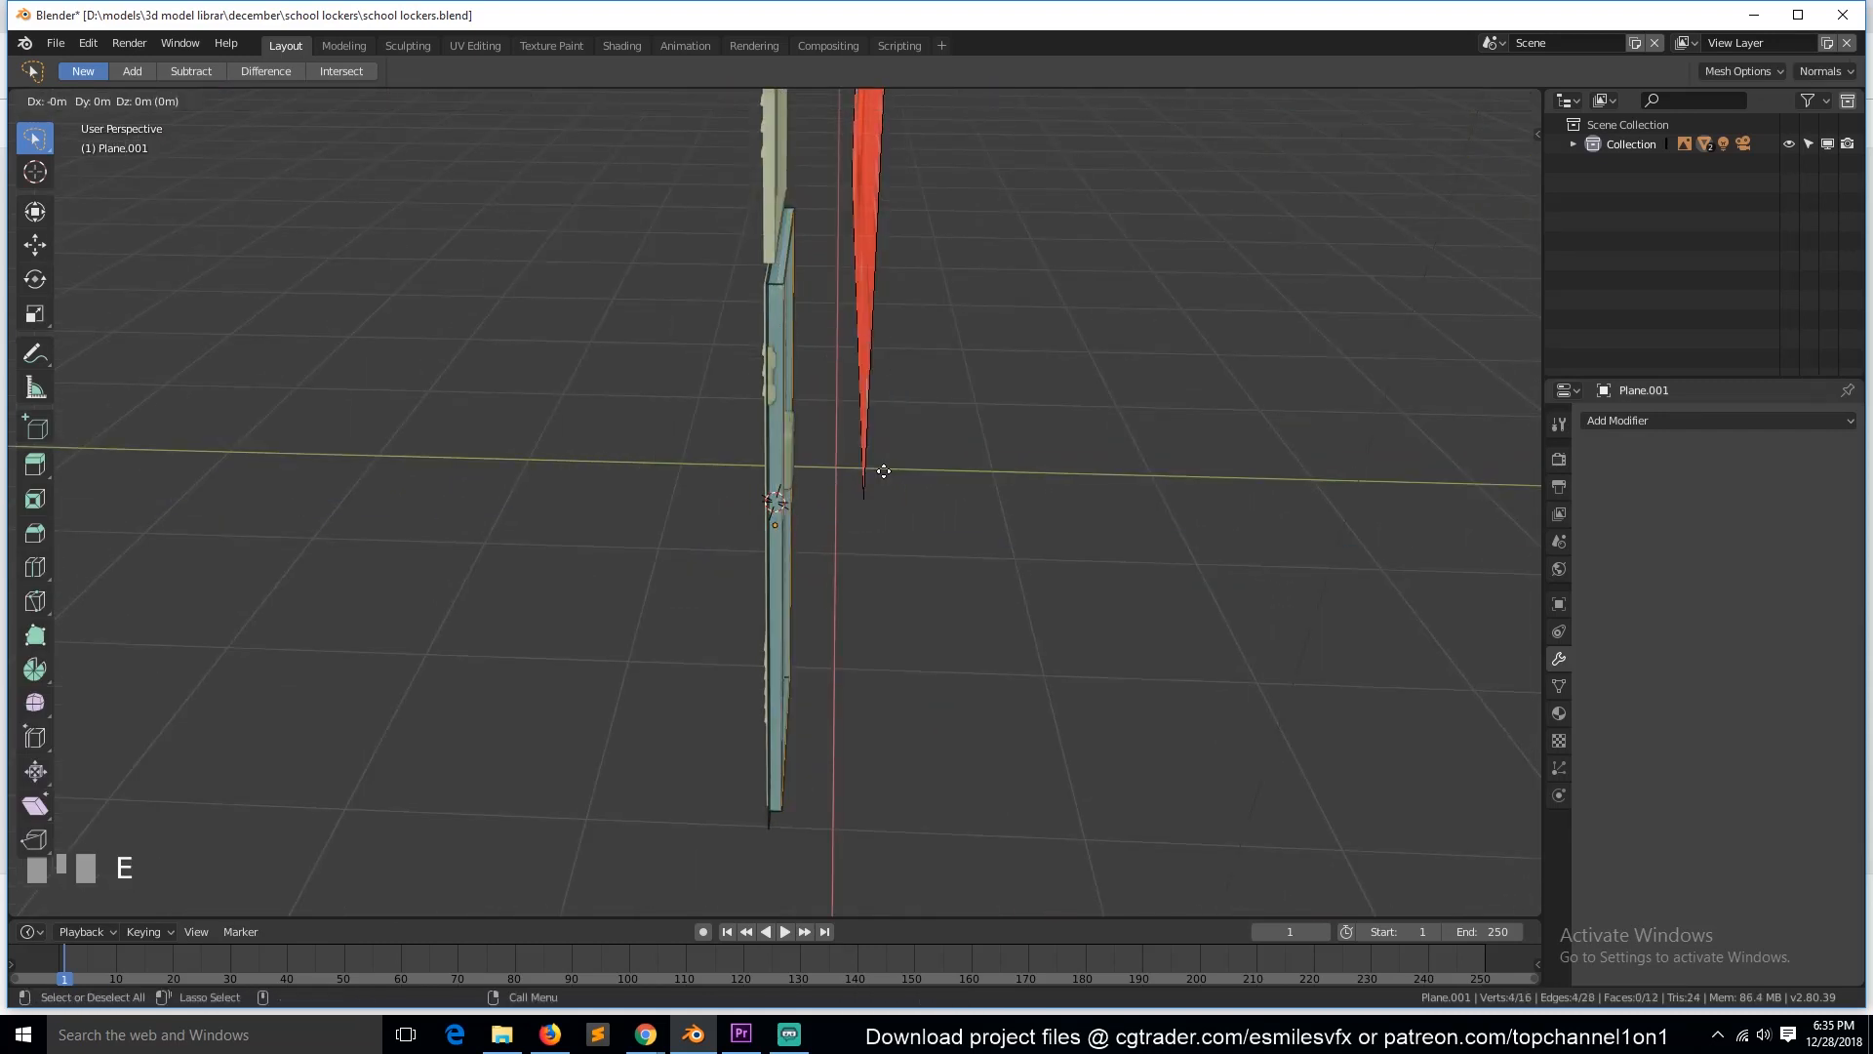
key(s)
click(904, 471)
key(KP_1)
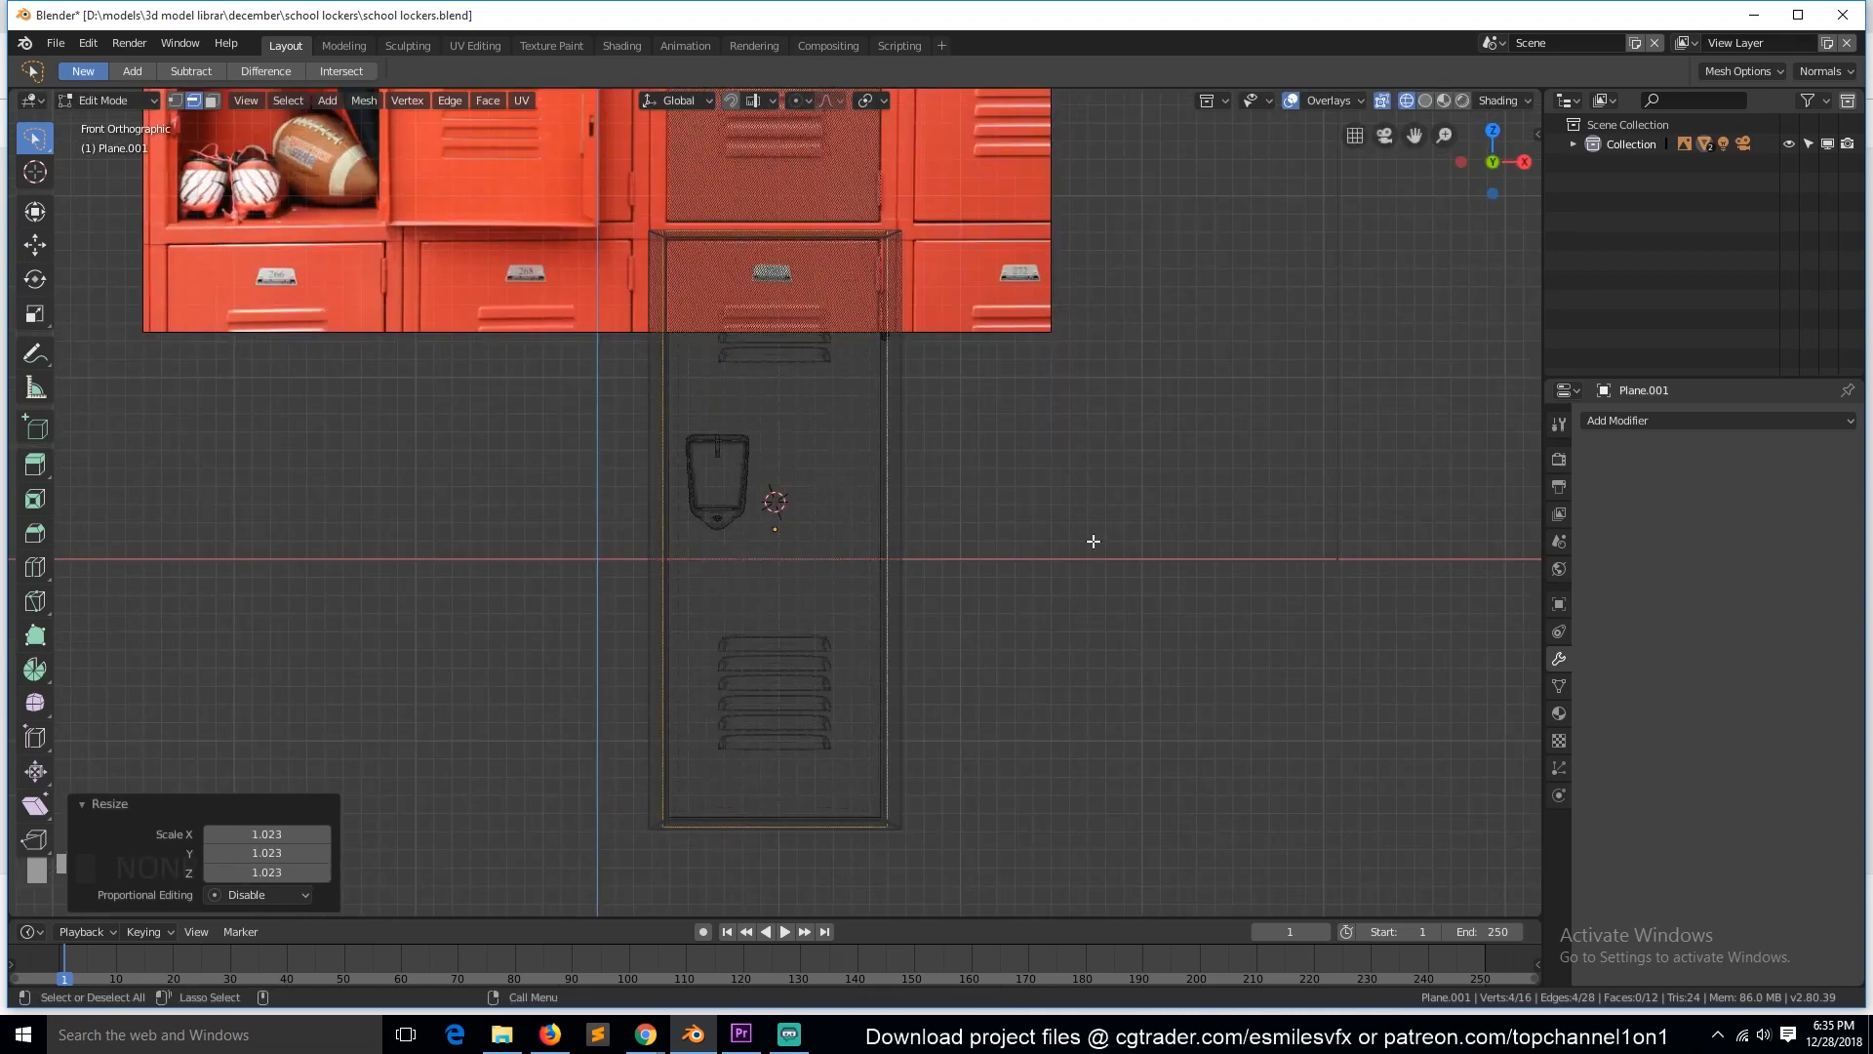
alt+drag(928, 565, 815, 623)
Step: Extrude the back edge loop backward to form the locker's depth and fill the open back with a face
key(grave)
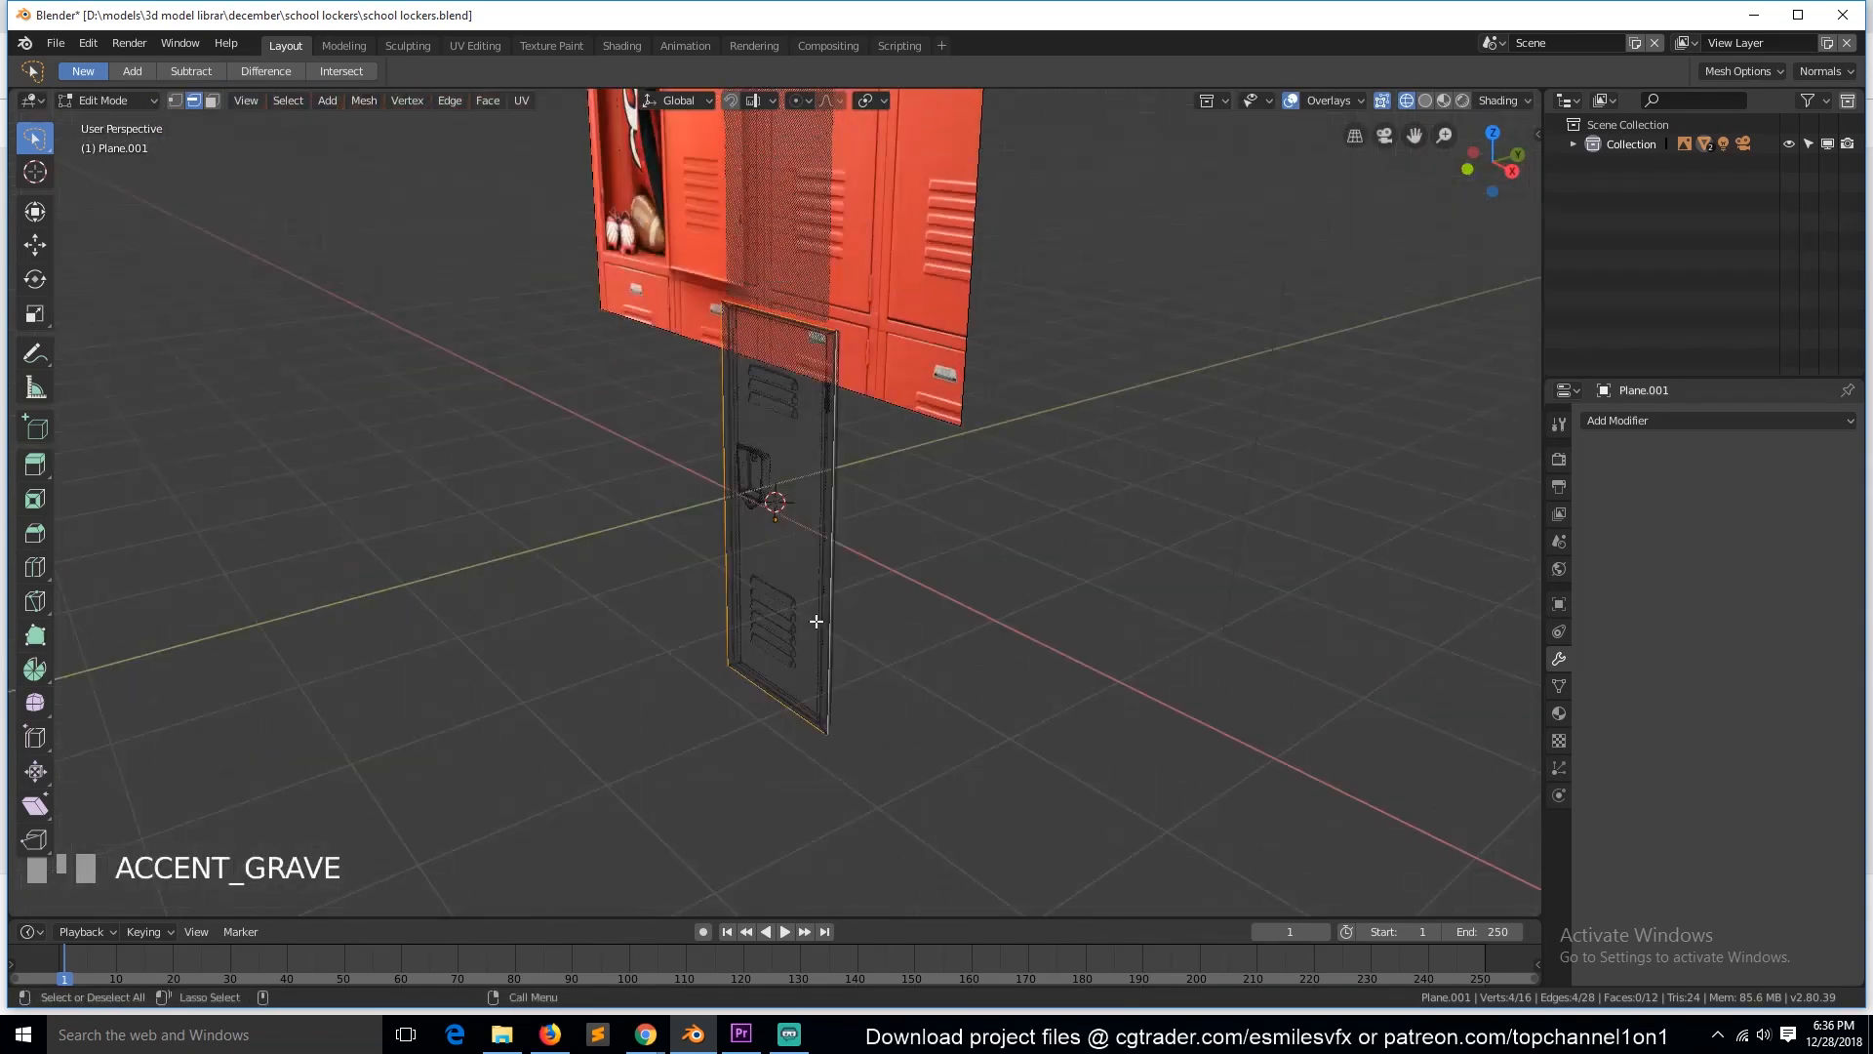
key(shift+z)
key(e)
click(954, 547)
mouse_move(954, 547)
middle_down()
mouse_move(746, 536)
mouse_move(959, 528)
middle_up()
key(f)
key(a)
key(grave)
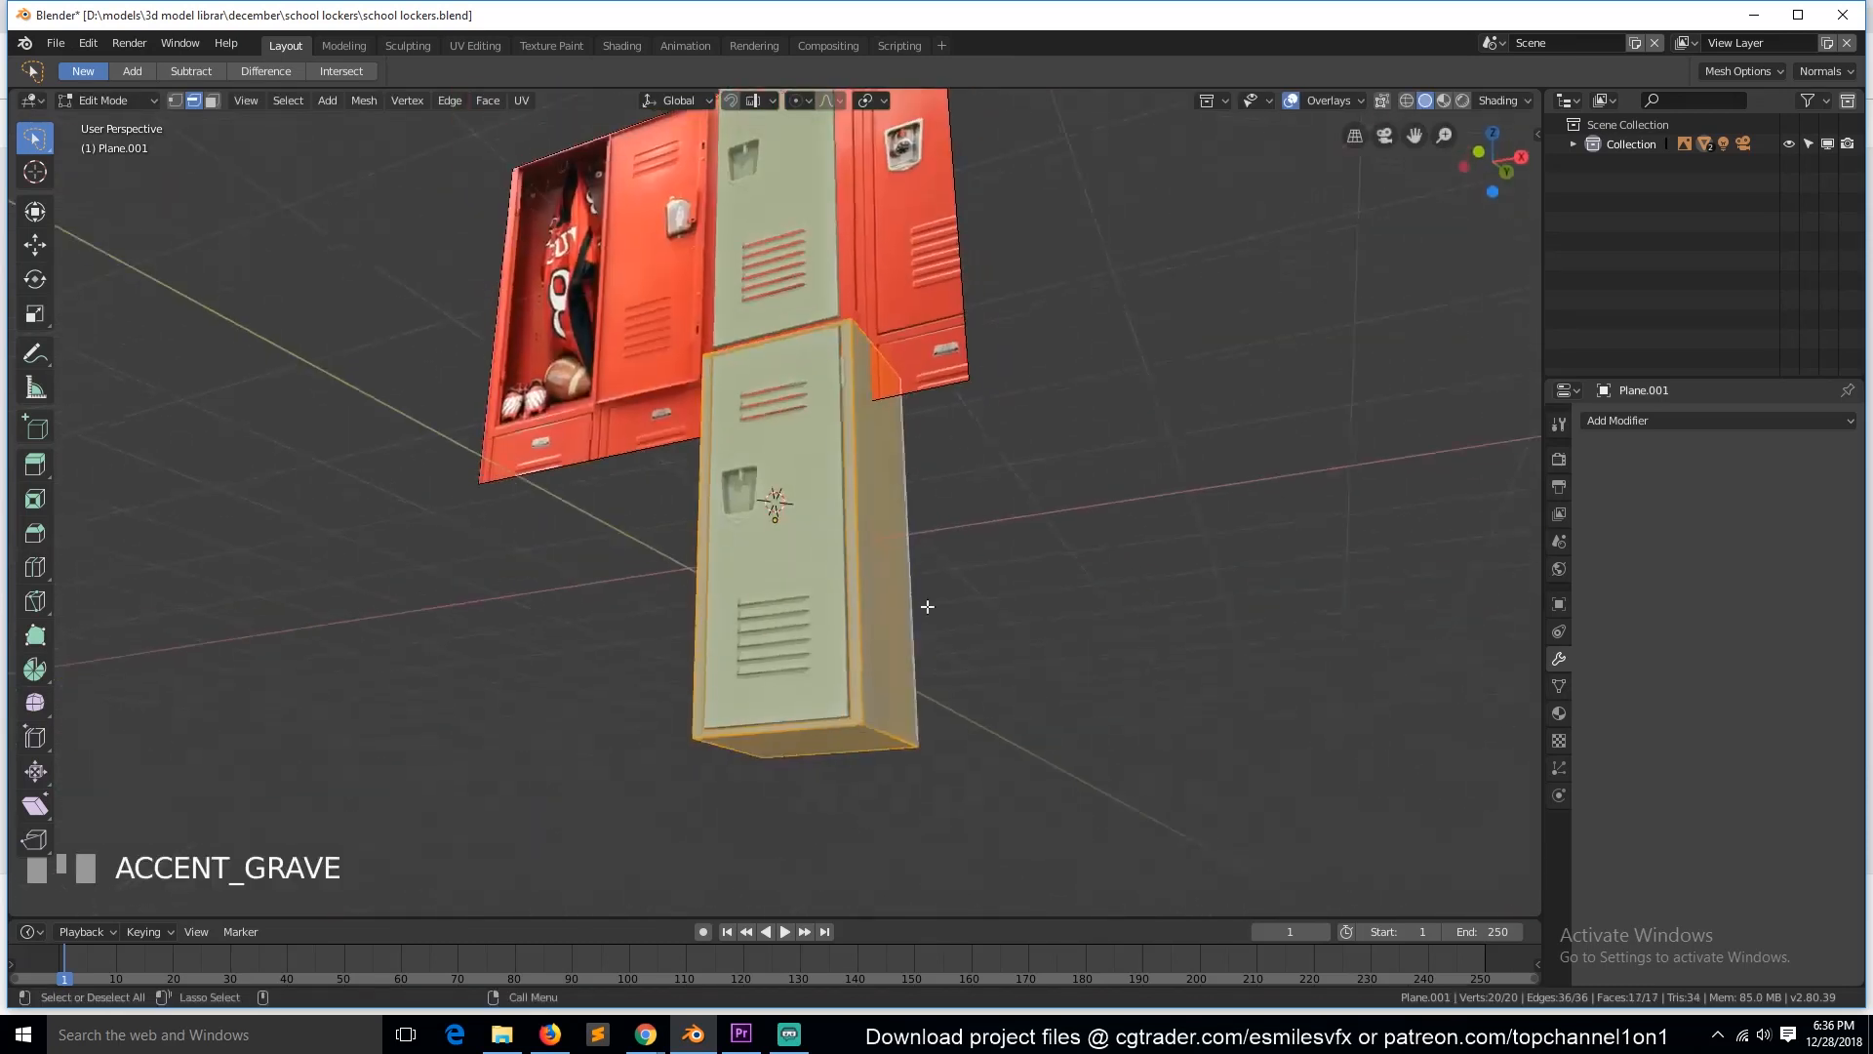
scroll(959, 528, up, 3)
Step: Apply the locker body's object transform and save the file
key(Tab)
key(ctrl+a)
click(948, 699)
key(Tab)
key(ctrl+s)
Step: Try to bevel all edges of the locker body
middle_drag(1033, 630, 894, 560)
scroll(1109, 535, up, 2)
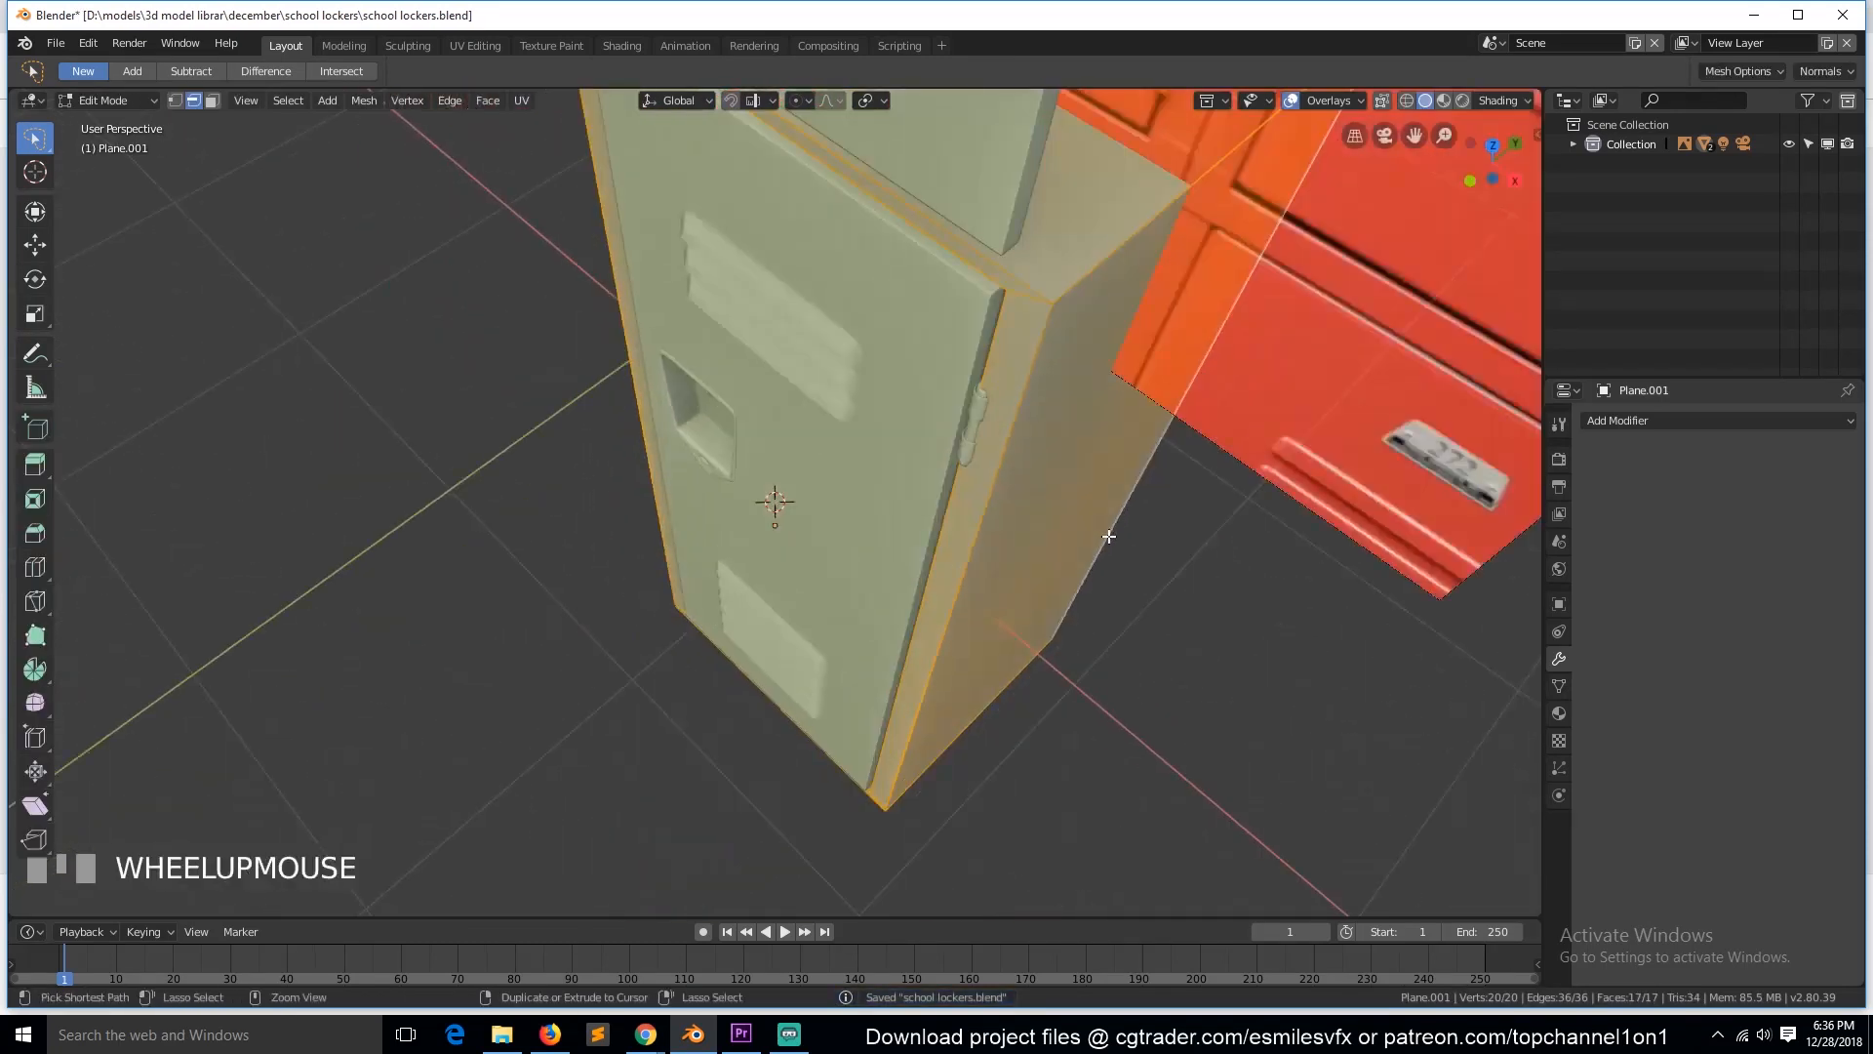
key(ctrl+b)
click(1132, 580)
key(Tab)
key(ctrl+s)
key(grave)
middle_drag(1137, 576, 942, 512)
click(1639, 421)
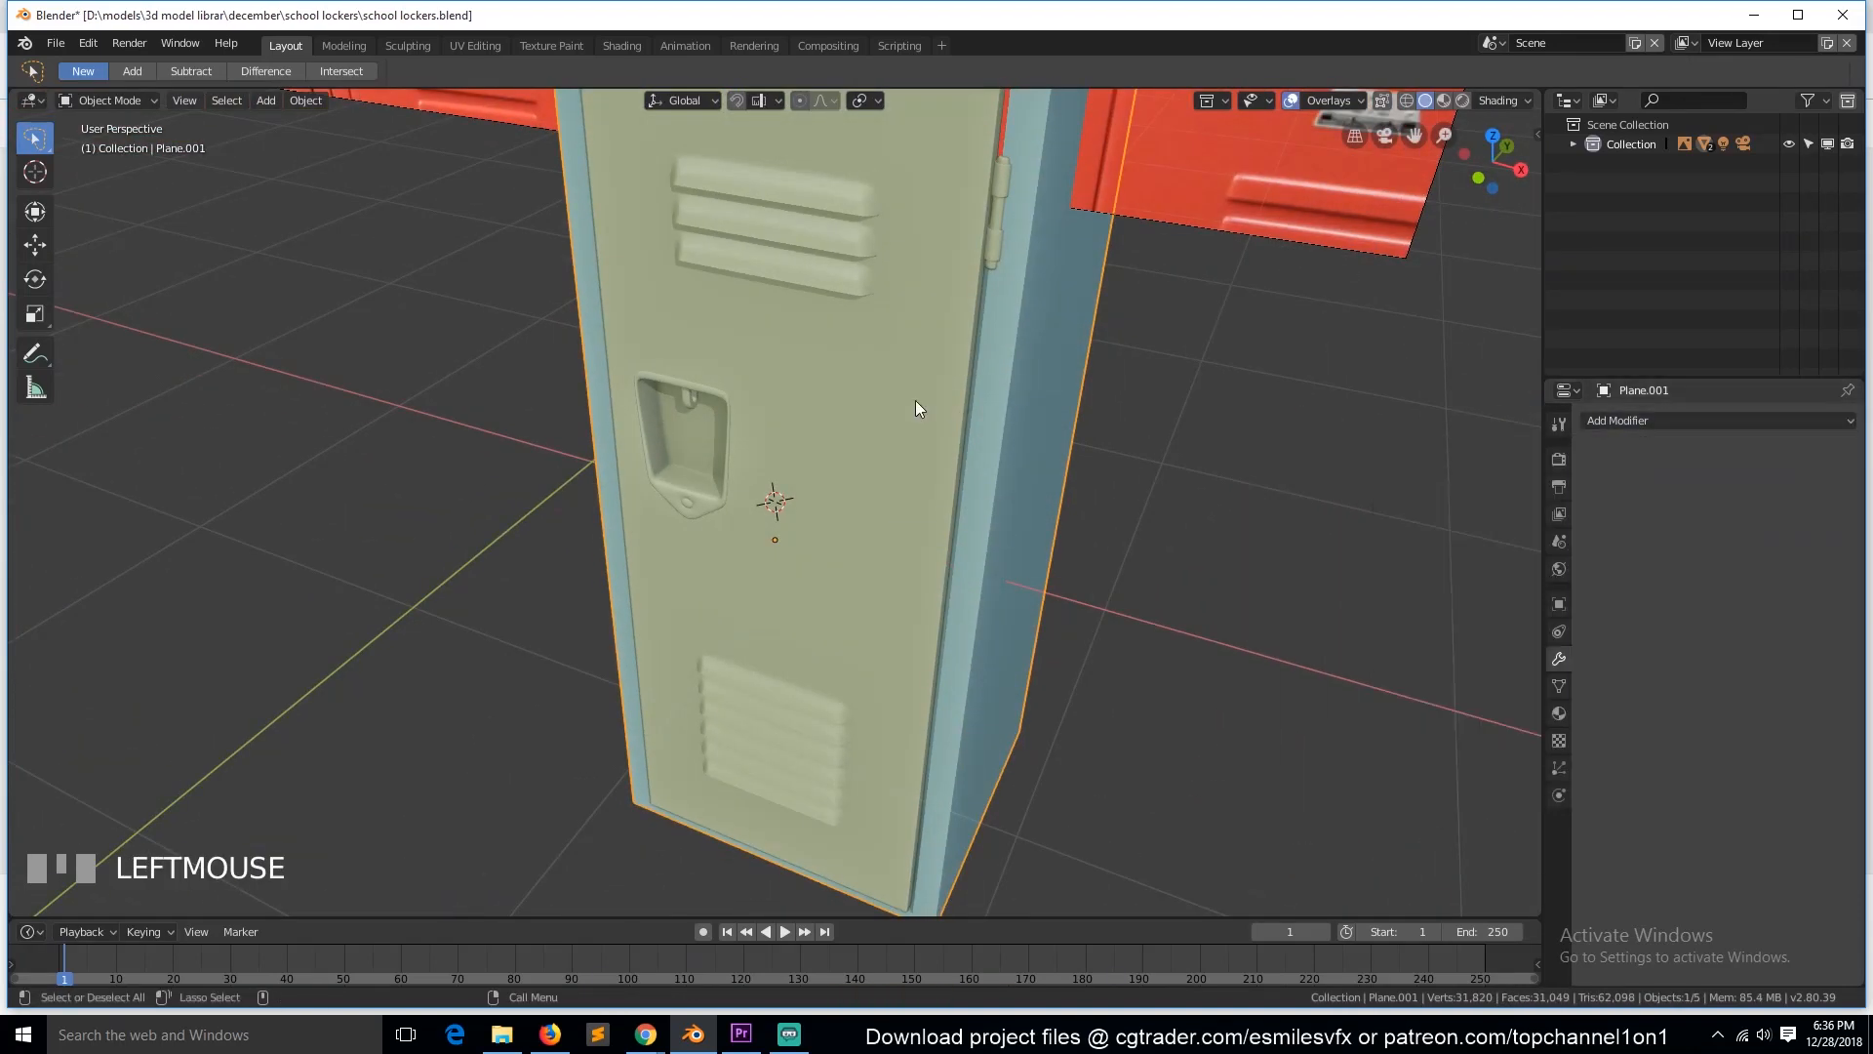
click(888, 423)
key(h)
key(ctrl+z)
Step: Bevel all edges of the locker body very narrowly with one segment and save the file
click(1036, 470)
key(Tab)
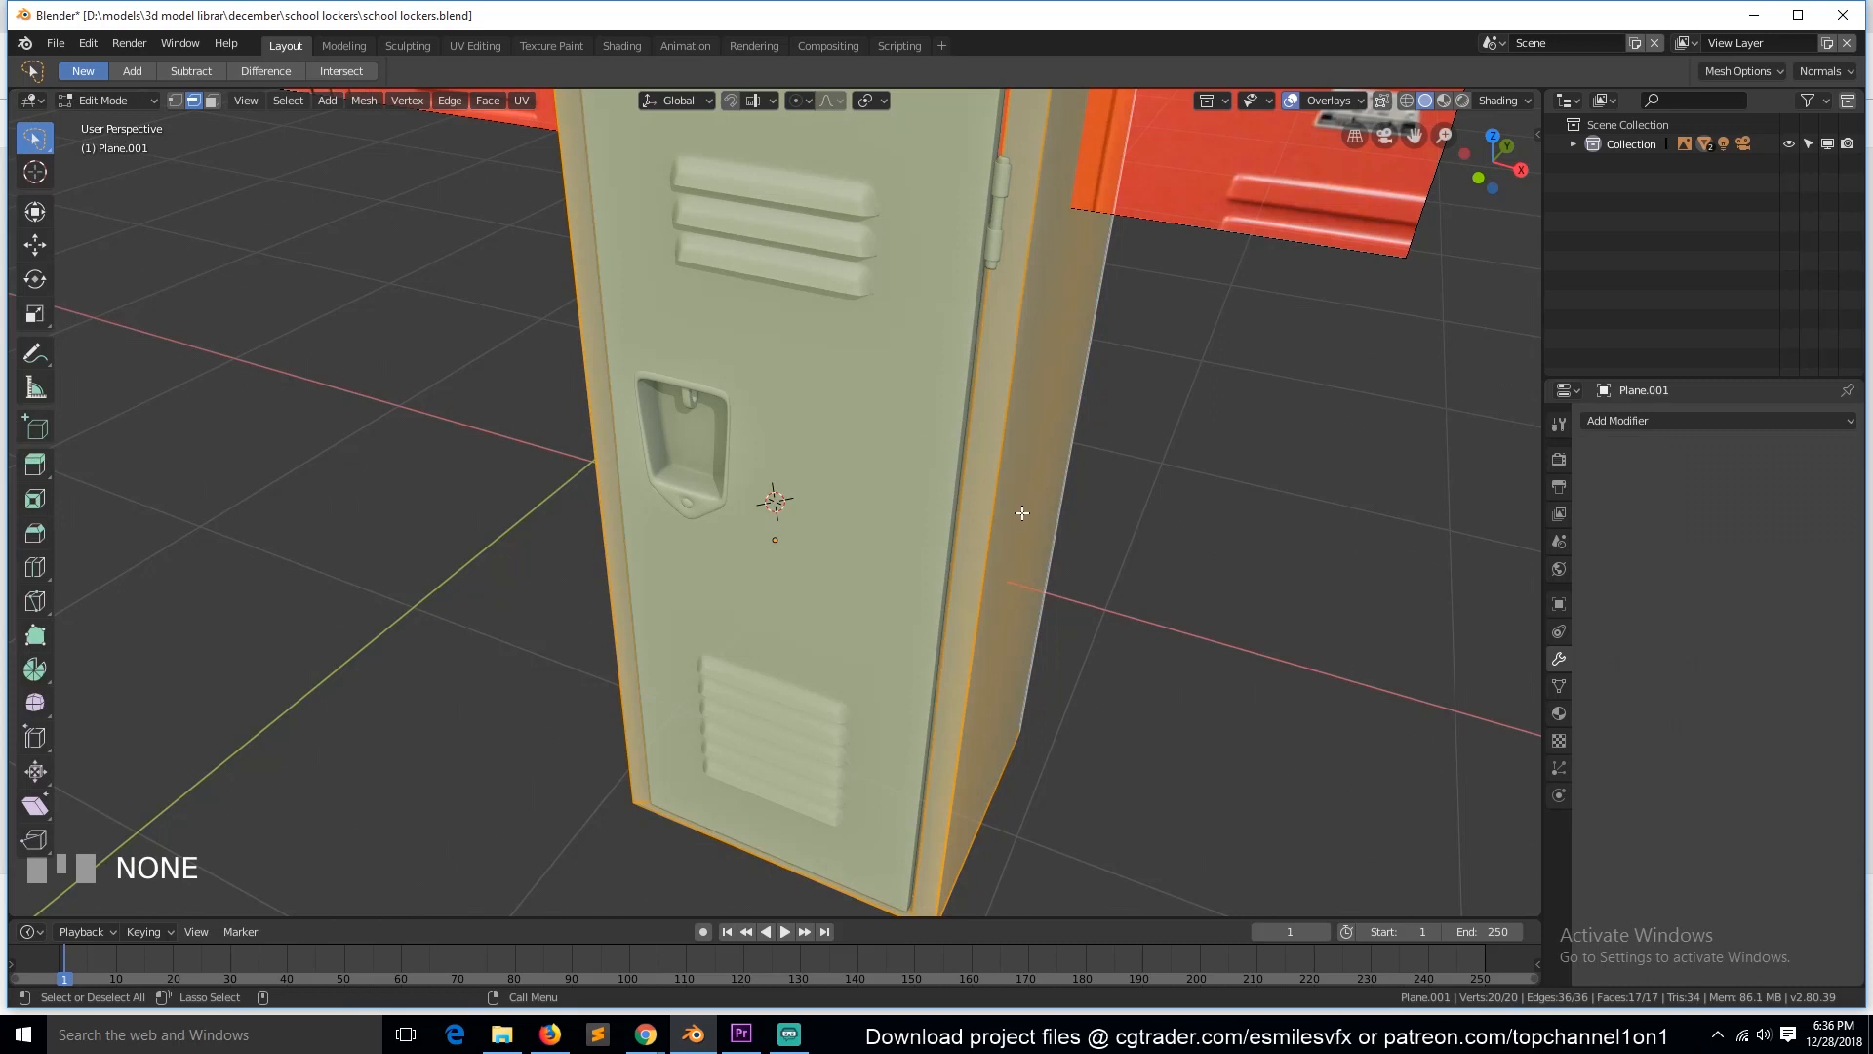
key(KP_Decimal)
drag(1416, 137, 1419, 361)
key(grave)
scroll(1297, 322, up, 5)
middle_drag(1268, 429, 1189, 407)
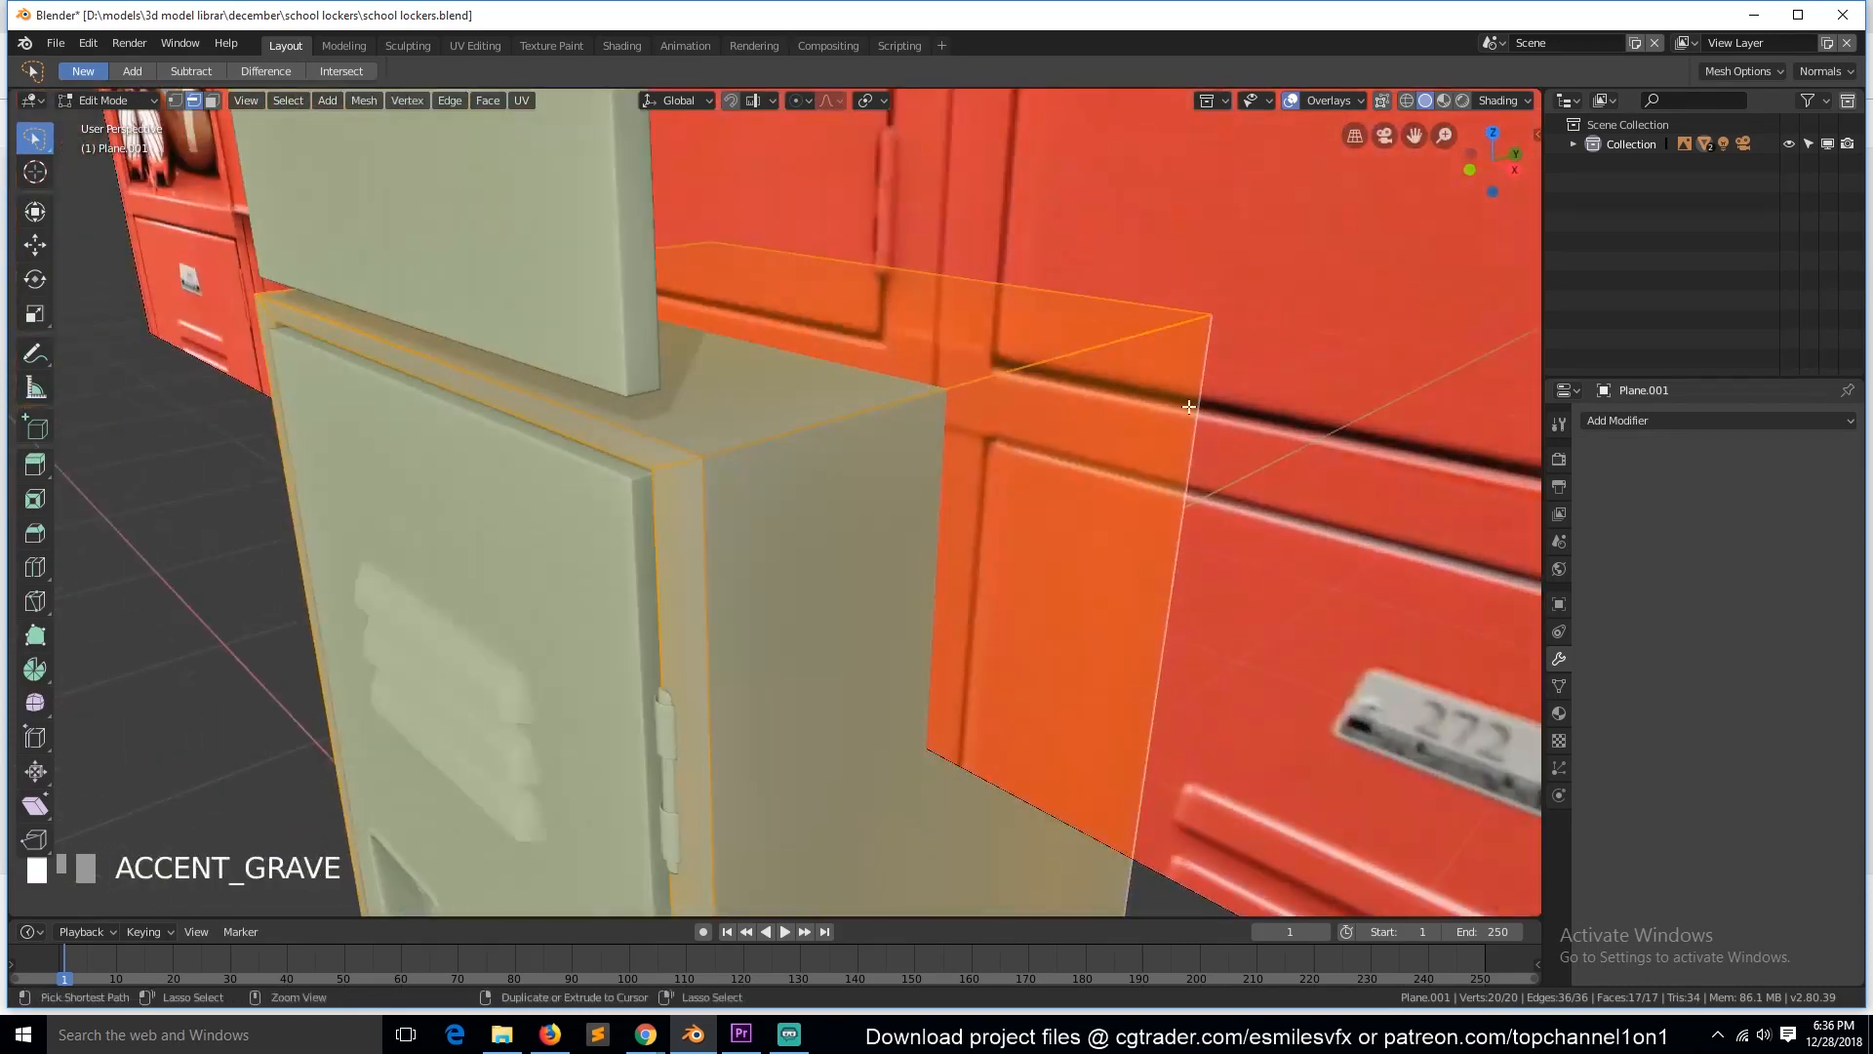
key(ctrl+b)
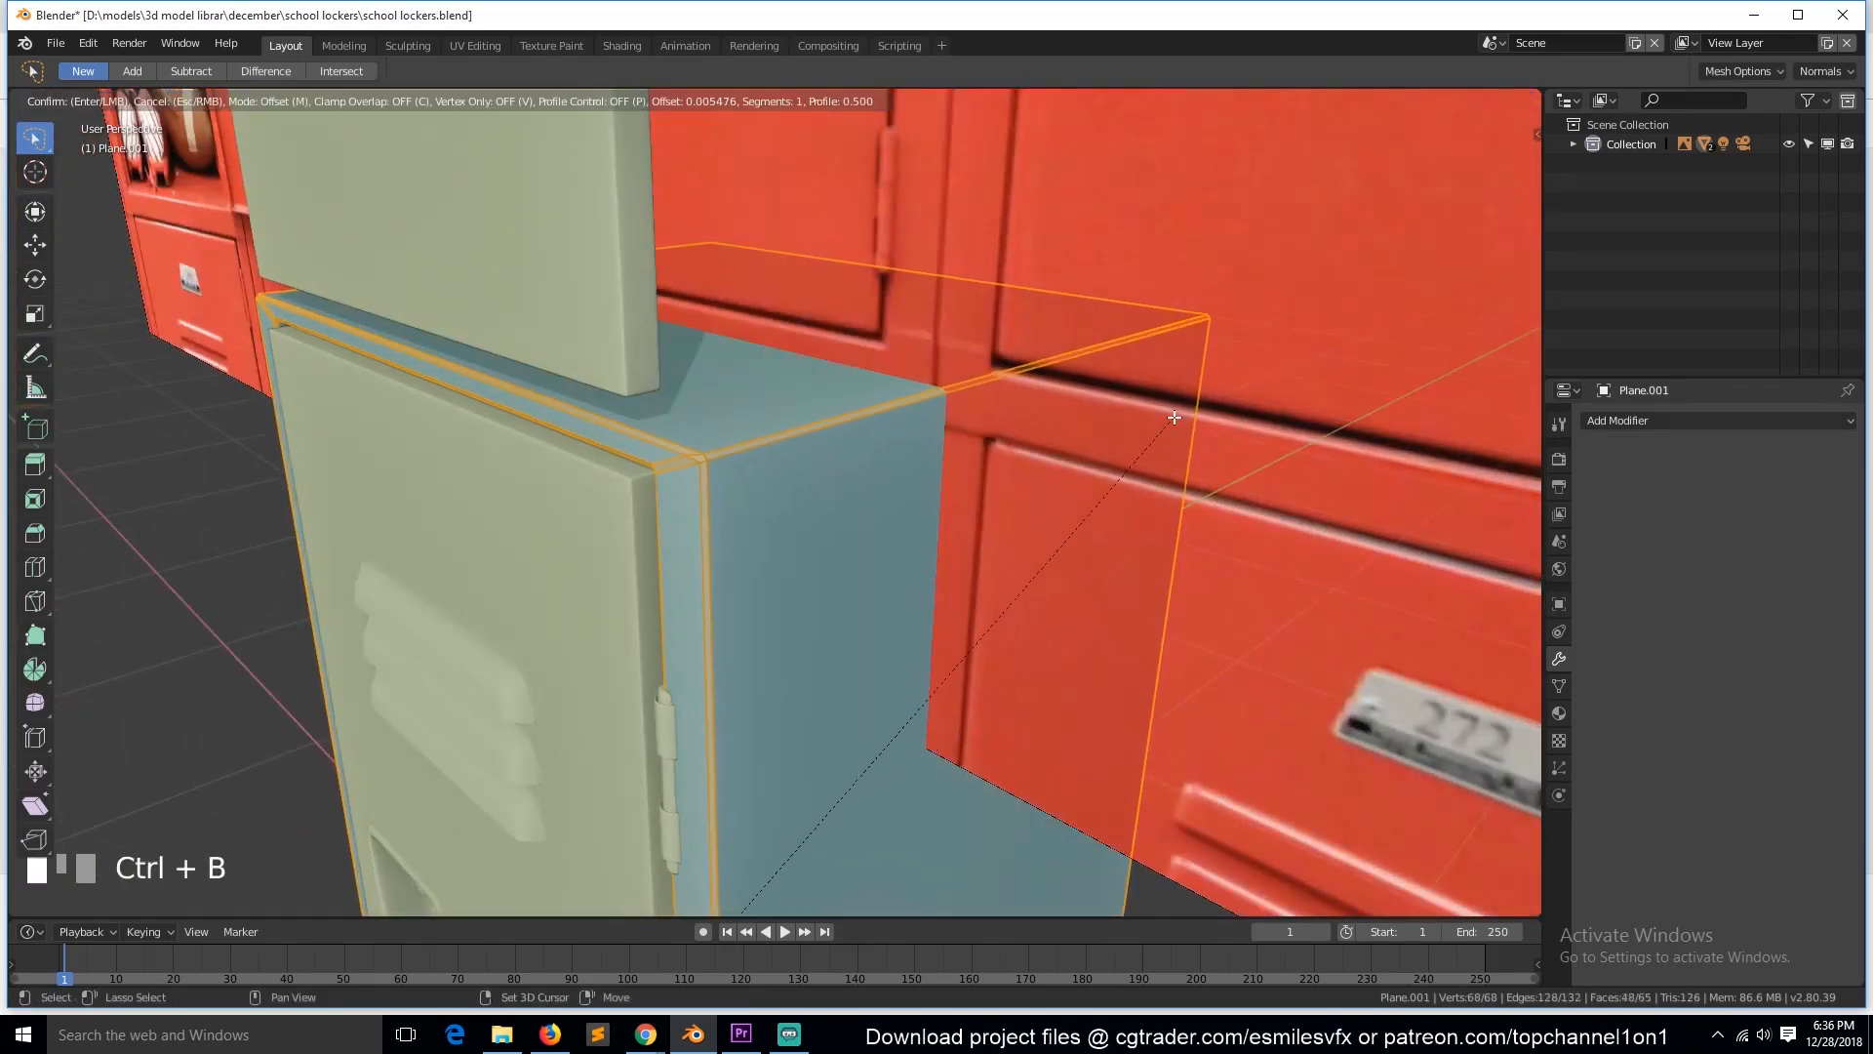
click(1171, 430)
key(Tab)
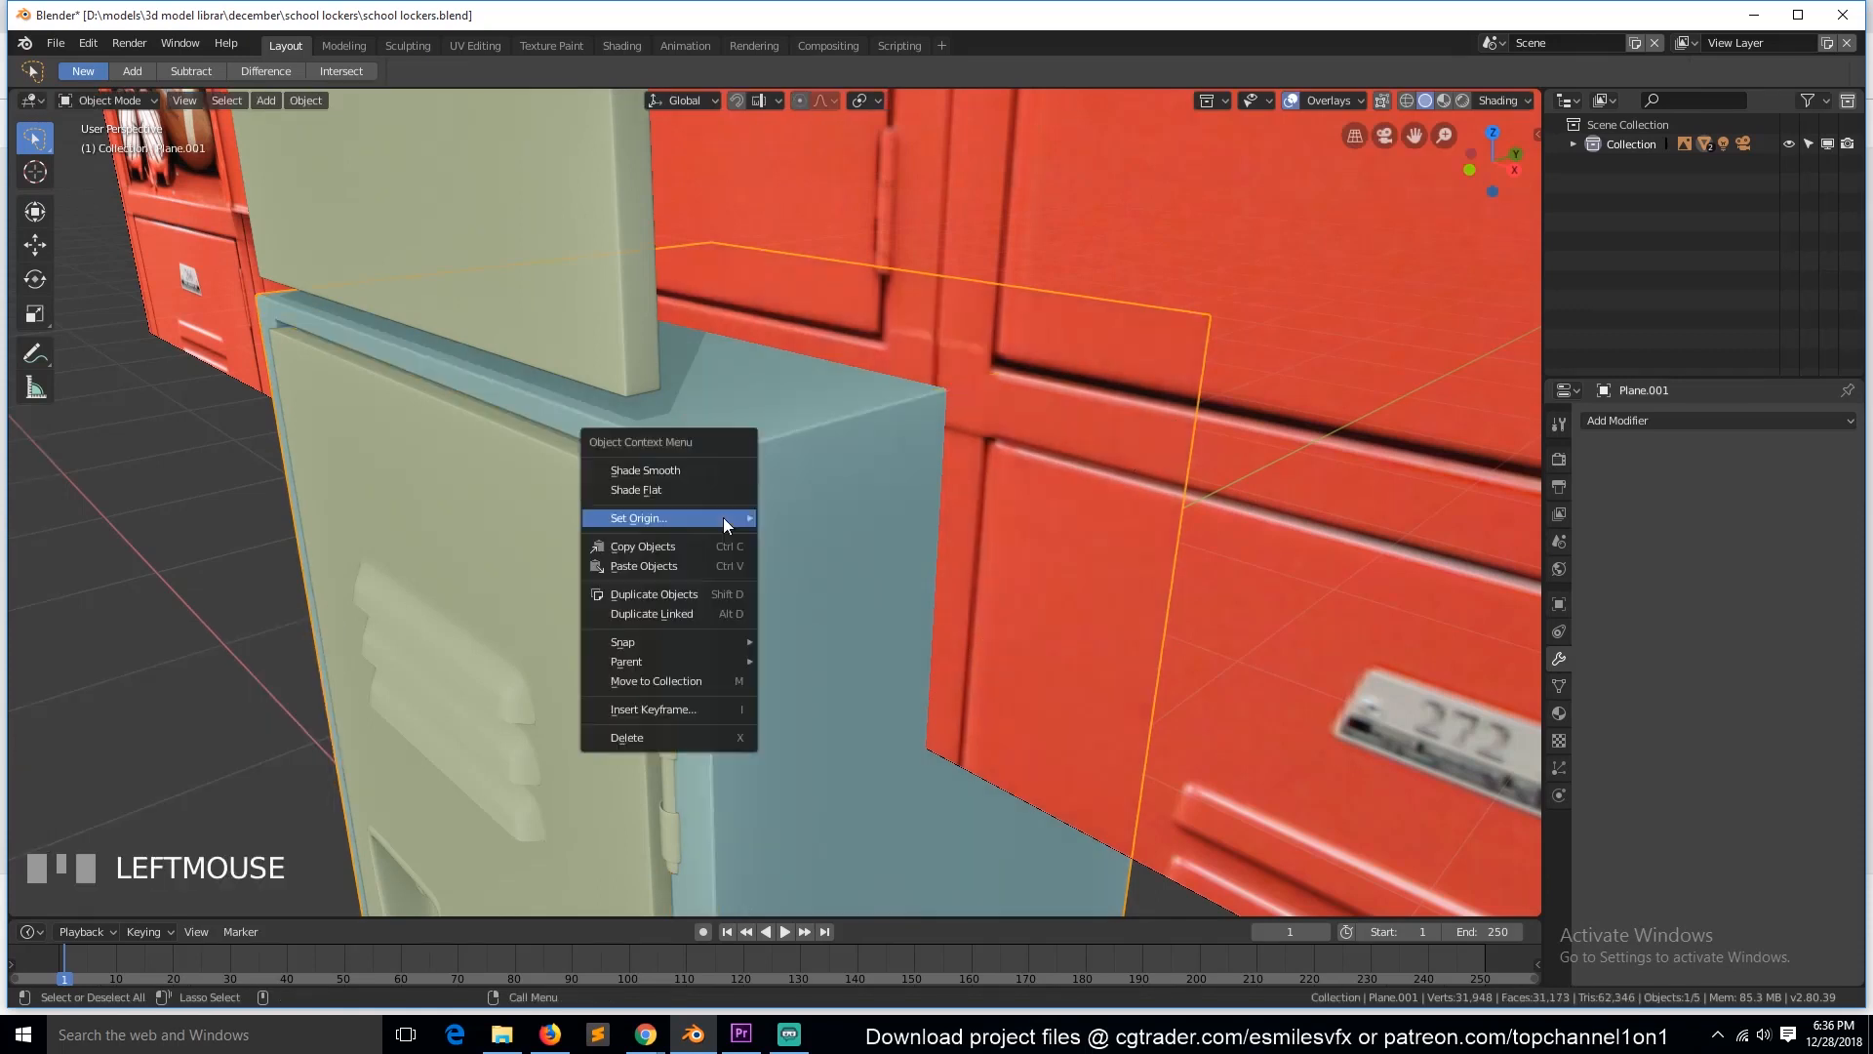
key(ctrl+s)
Step: Try to move the doors backward along Y into the locker body
key(a)
click(574, 533)
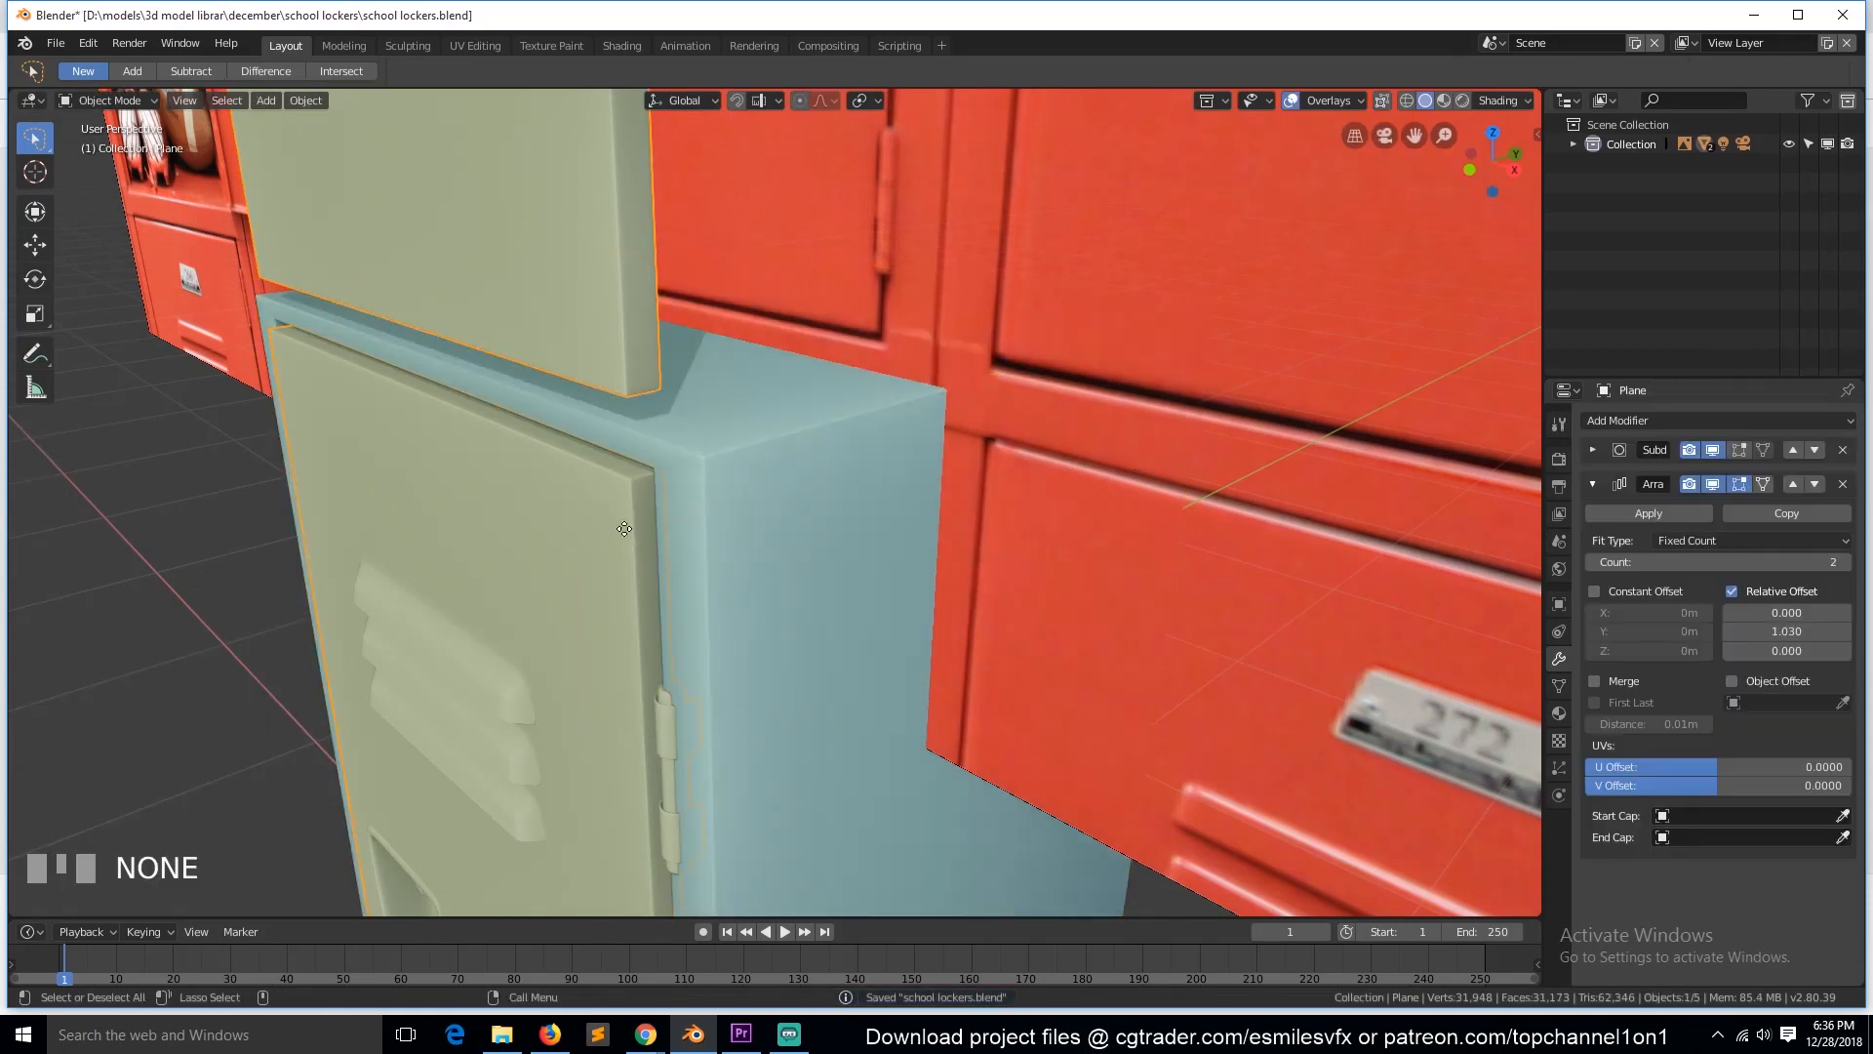
key(g)
key(y)
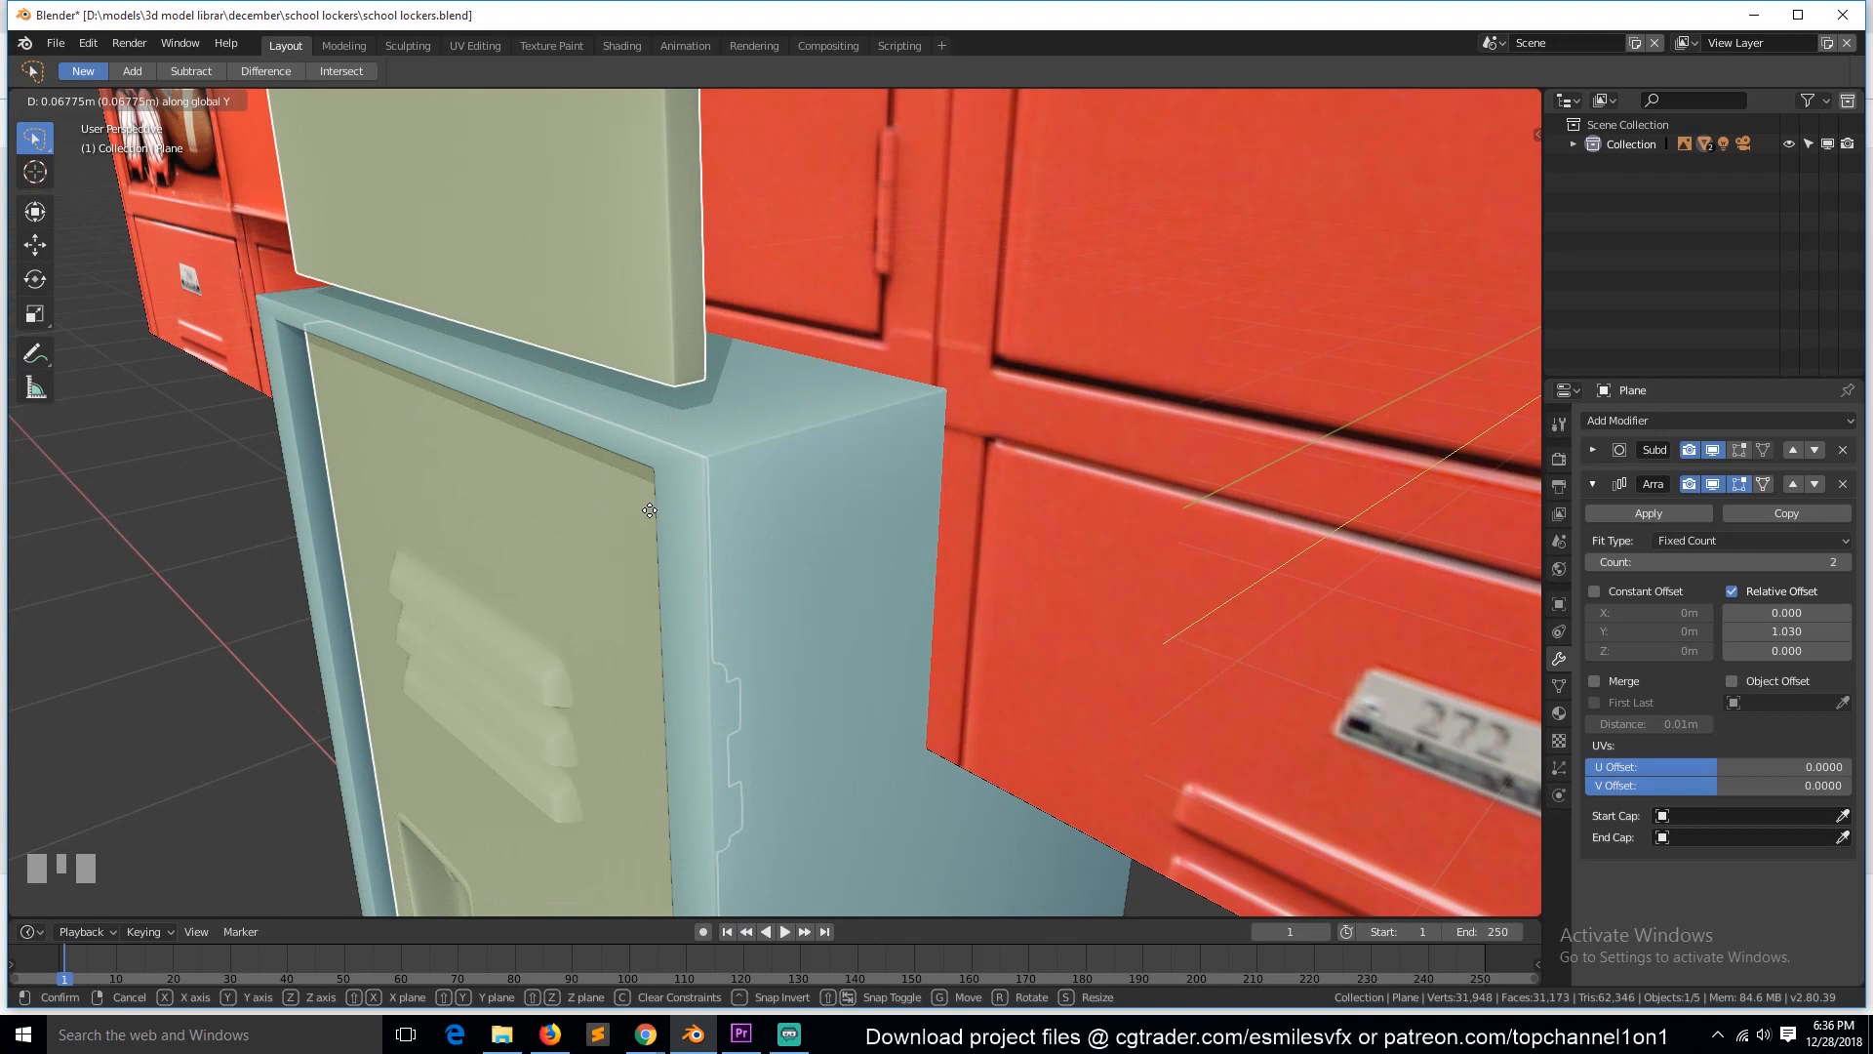
click(780, 534)
Step: Move the locker body about 0.028 m forward along Y so that it encloses the door
key(alt+a)
click(791, 542)
key(g)
key(y)
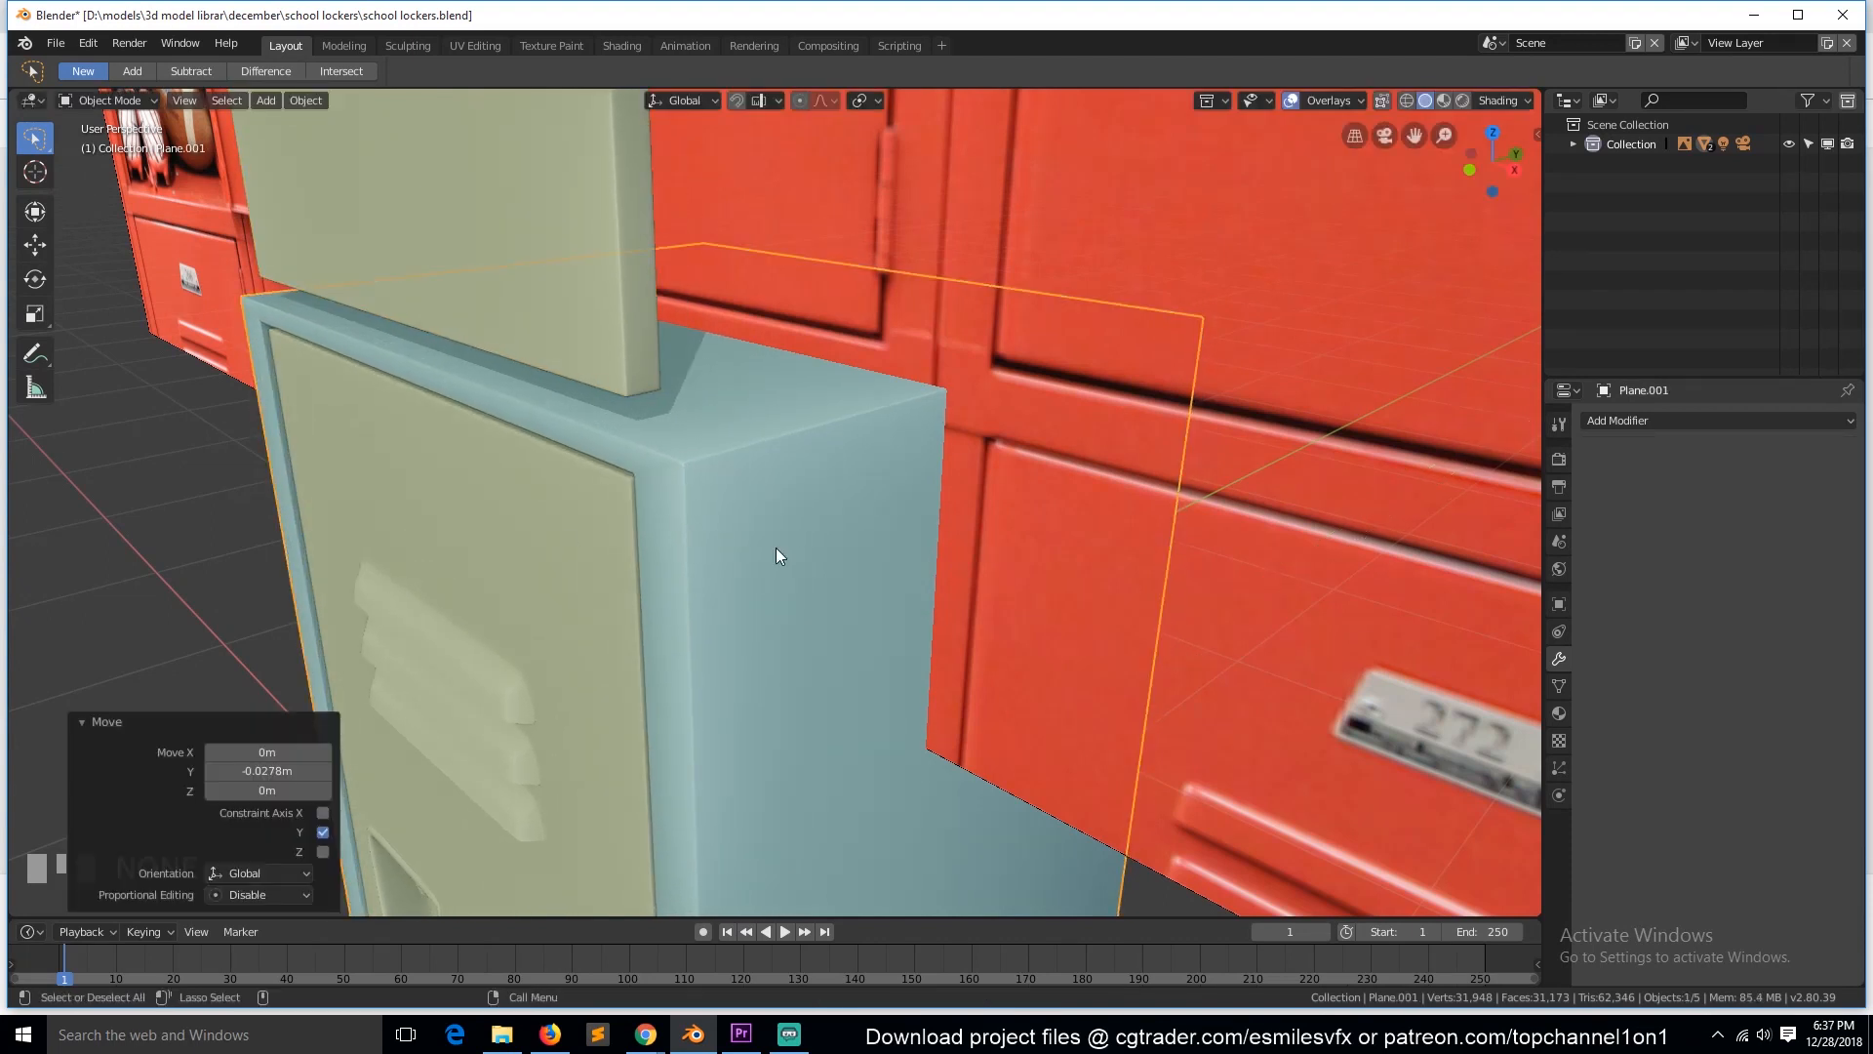
click(776, 548)
Step: Select all hinge geometry at the door's upper side edge and move it forward along Y out of the frame
click(613, 587)
key(Tab)
middle_drag(746, 630, 986, 489)
key(grave)
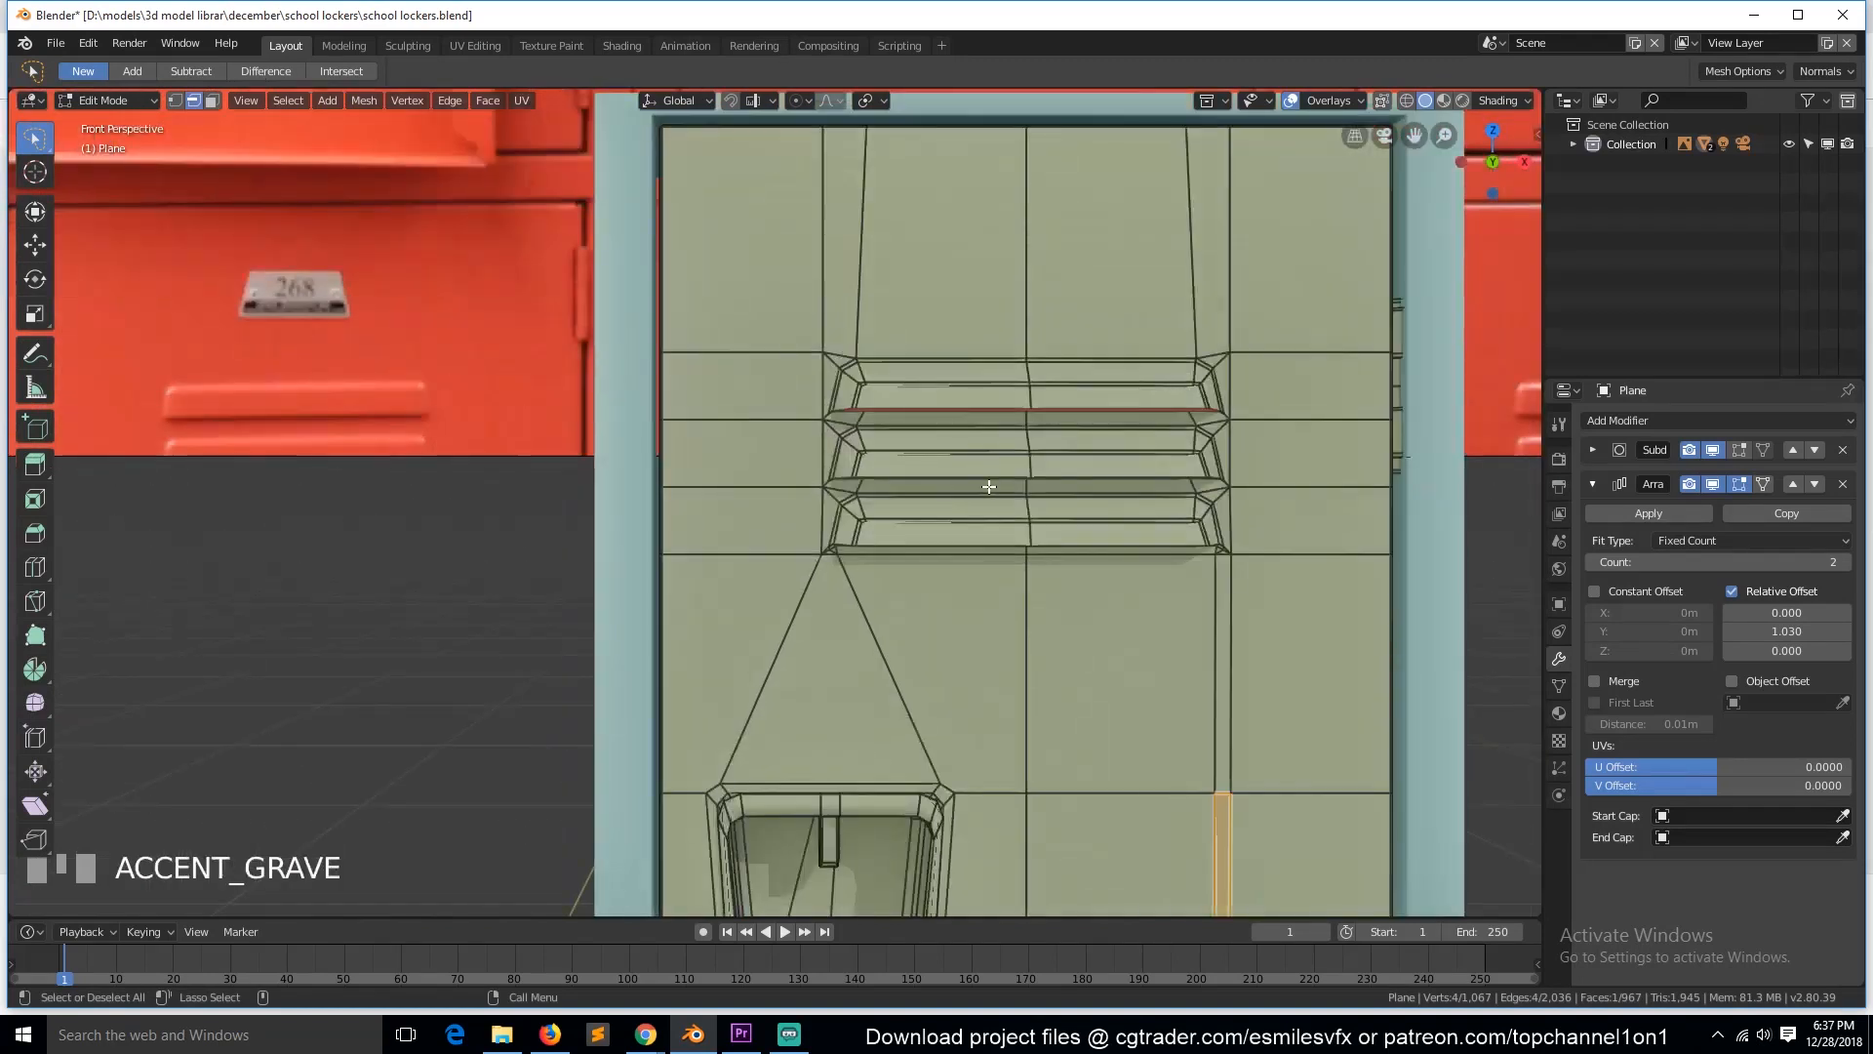
key(1)
key(z)
key(alt+a)
key(KP_5)
scroll(1405, 393, down, 4)
scroll(1327, 388, up, 3)
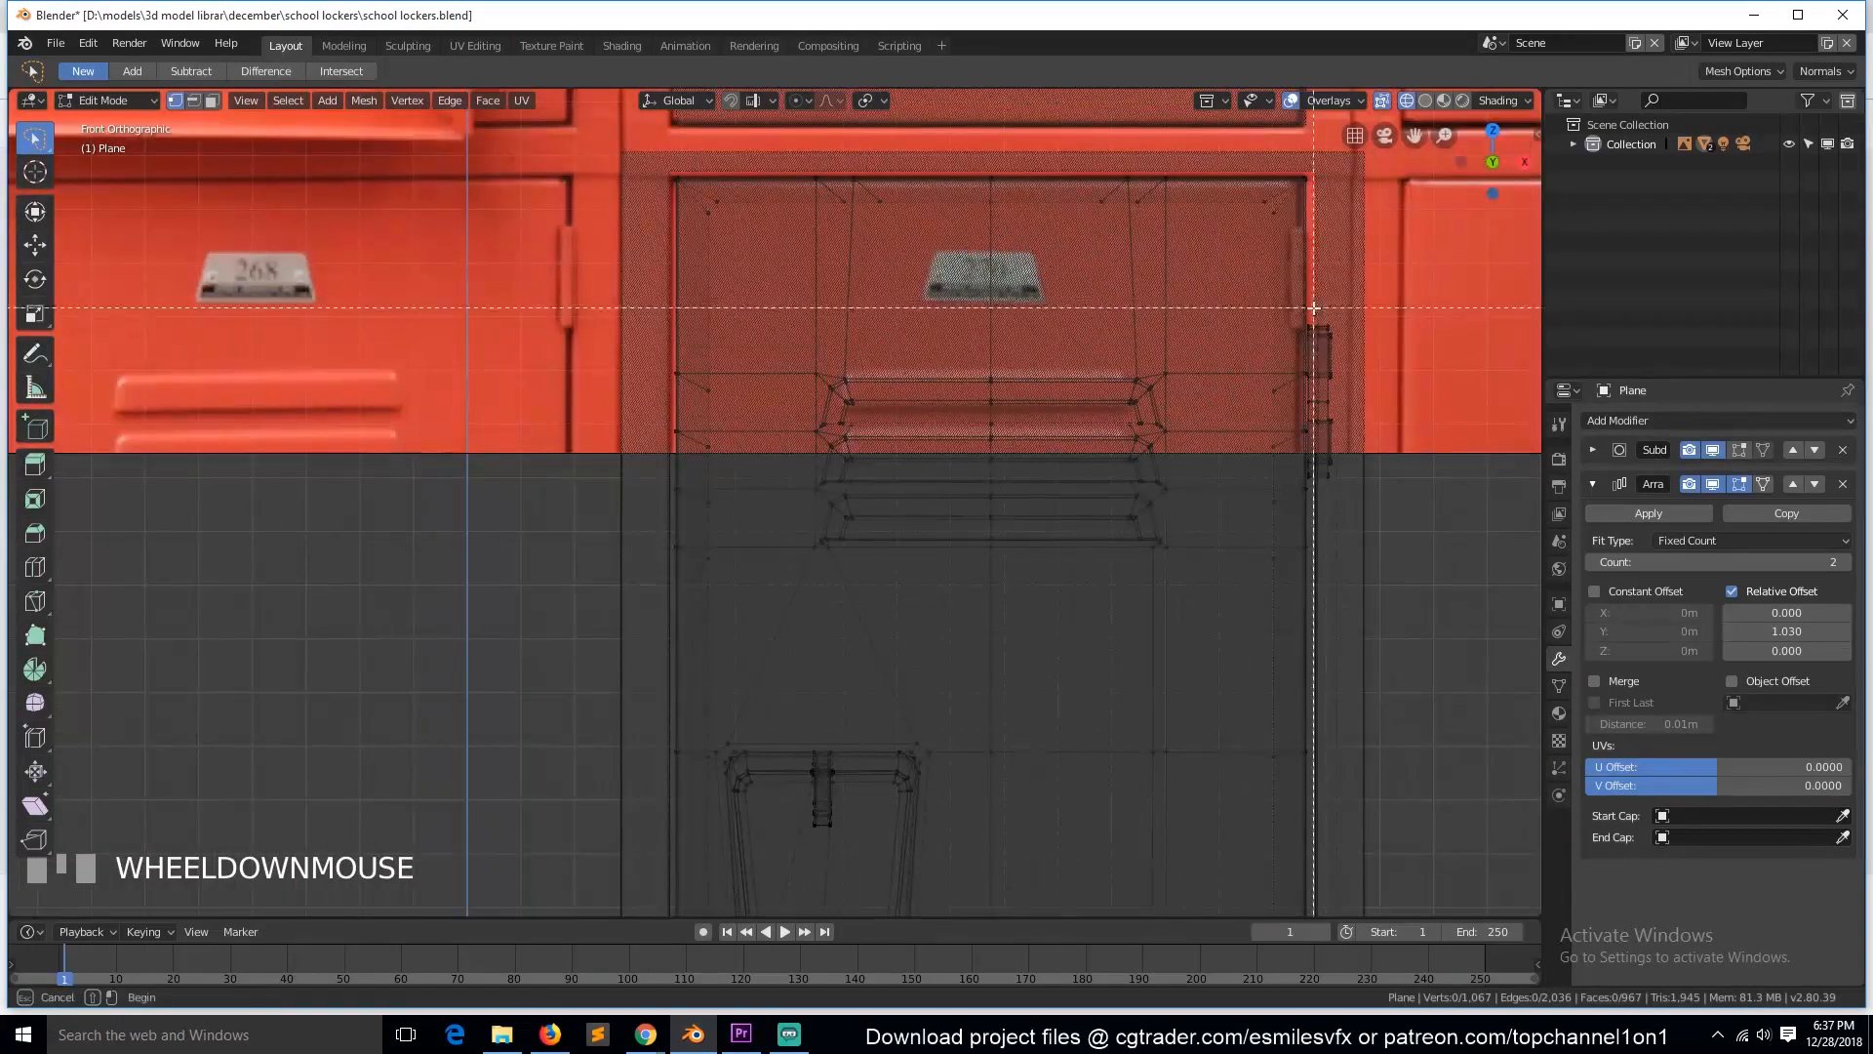
drag(1314, 308, 1396, 510)
key(KP_3)
key(KP_Decimal)
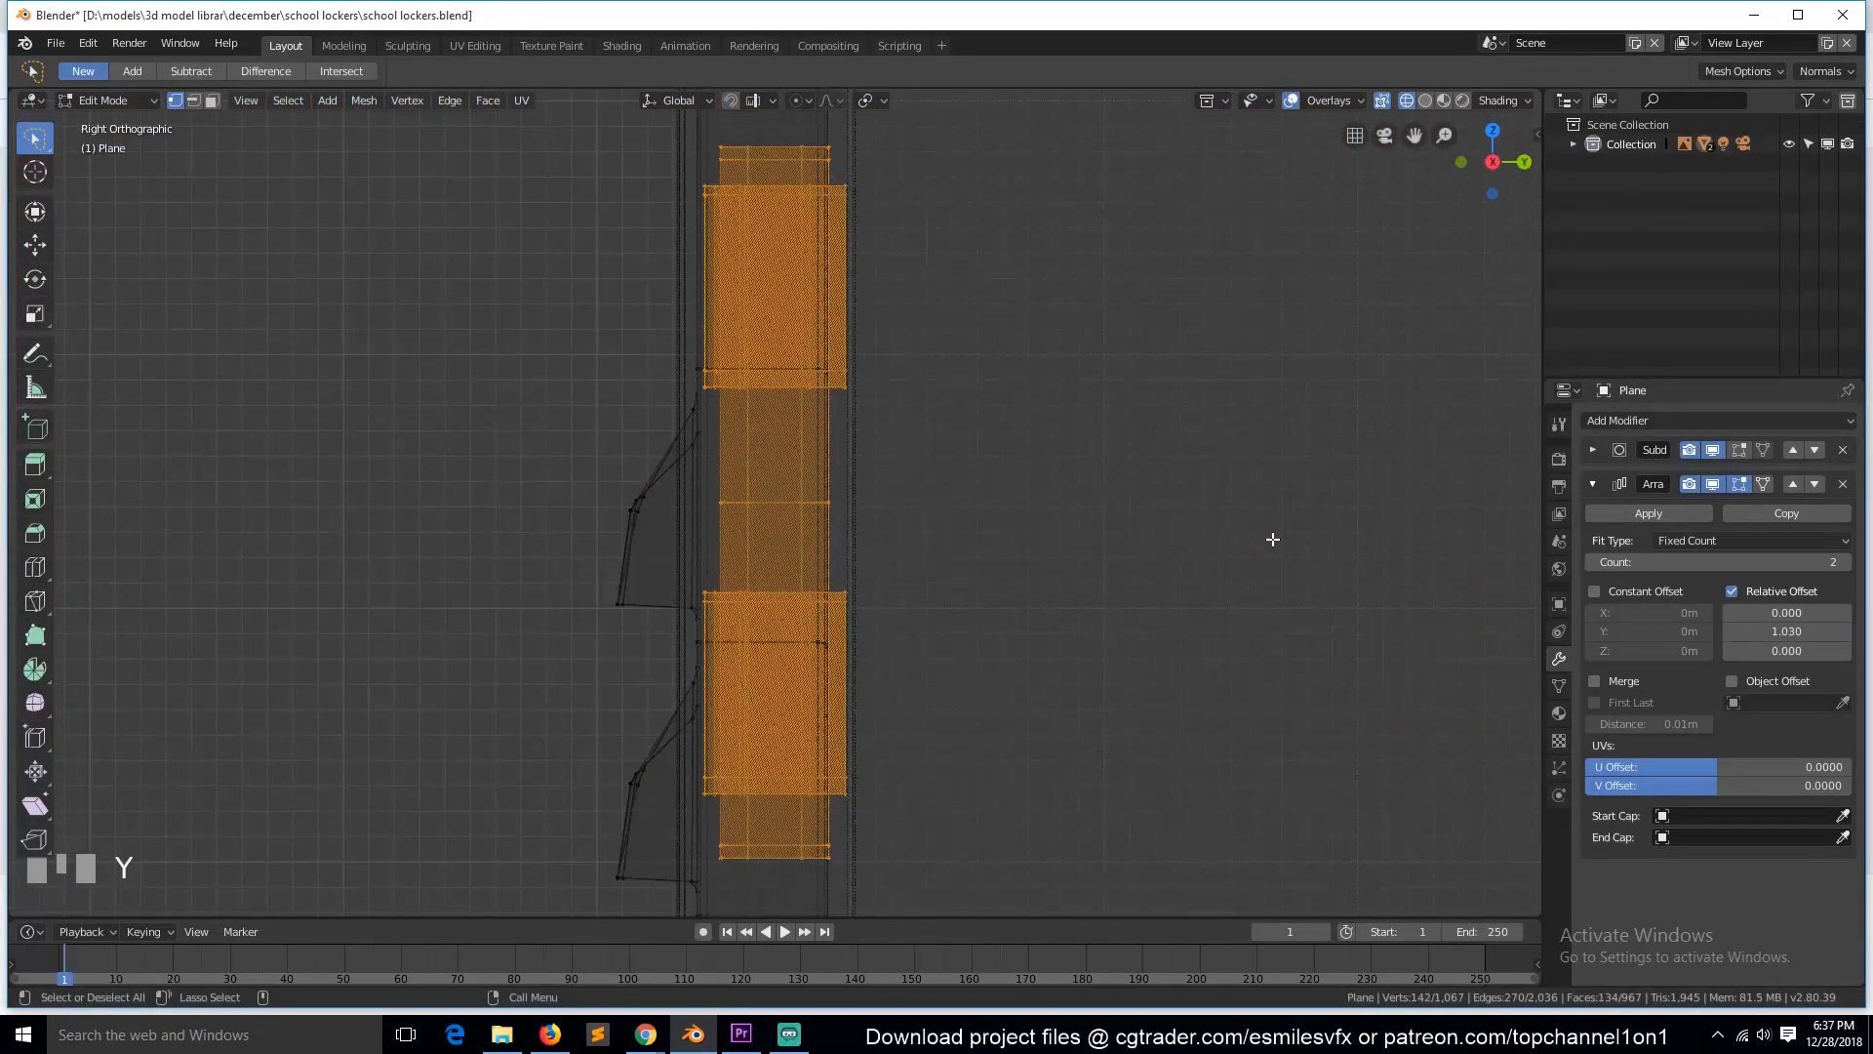
key(g)
click(1188, 527)
key(Tab)
key(z)
click(1471, 561)
Step: Join the locker body and the door into one object, keeping the door as the active object
key(grave)
middle_drag(961, 558, 1122, 580)
key(a)
click(865, 539)
shift+click(670, 513)
key(ctrl+j)
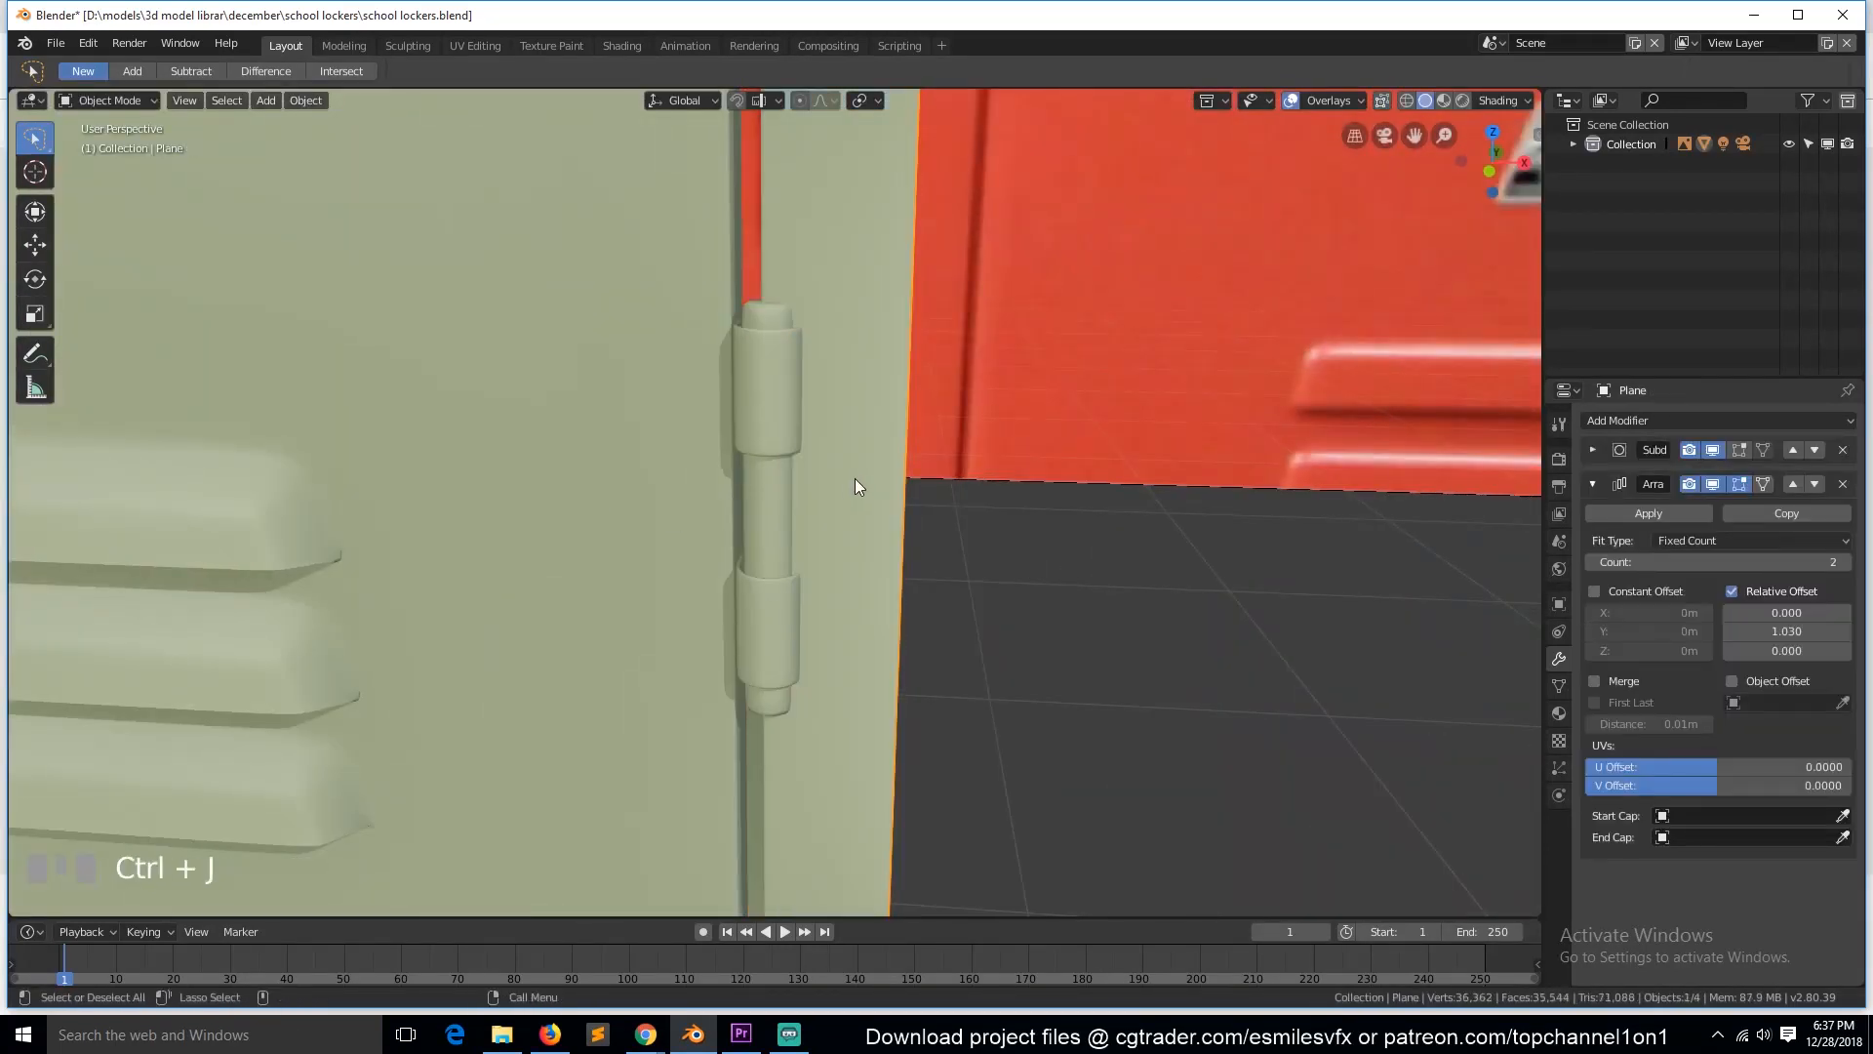
Step: Set the Array modifier's relative Y offset to 1 and save the file
scroll(859, 483, down, 5)
key(KP_1)
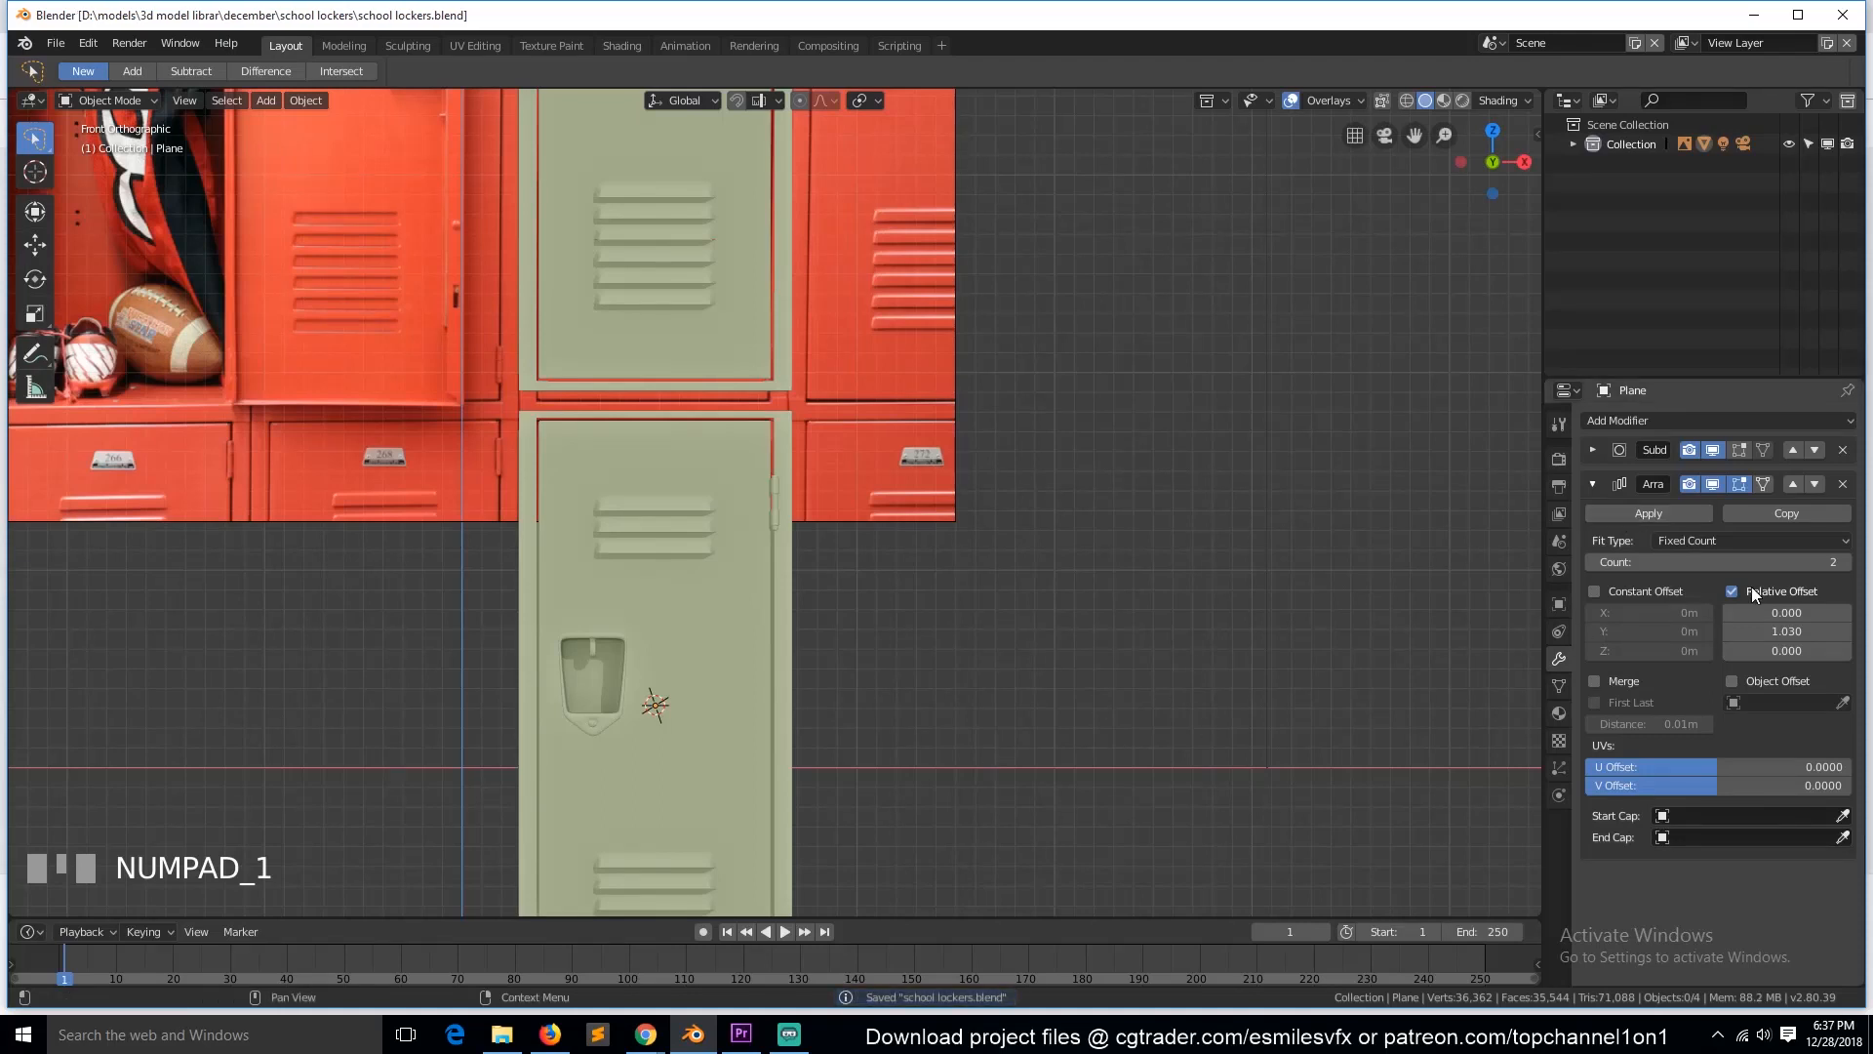
text(1)
key(Return)
scroll(1077, 441, down, 4)
key(ctrl+s)
Step: Turn off the Subdivision modifier's viewport display and move the locker stack upward along Z to just above the floor grid
key(grave)
click(749, 642)
key(g)
right_click(1707, 555)
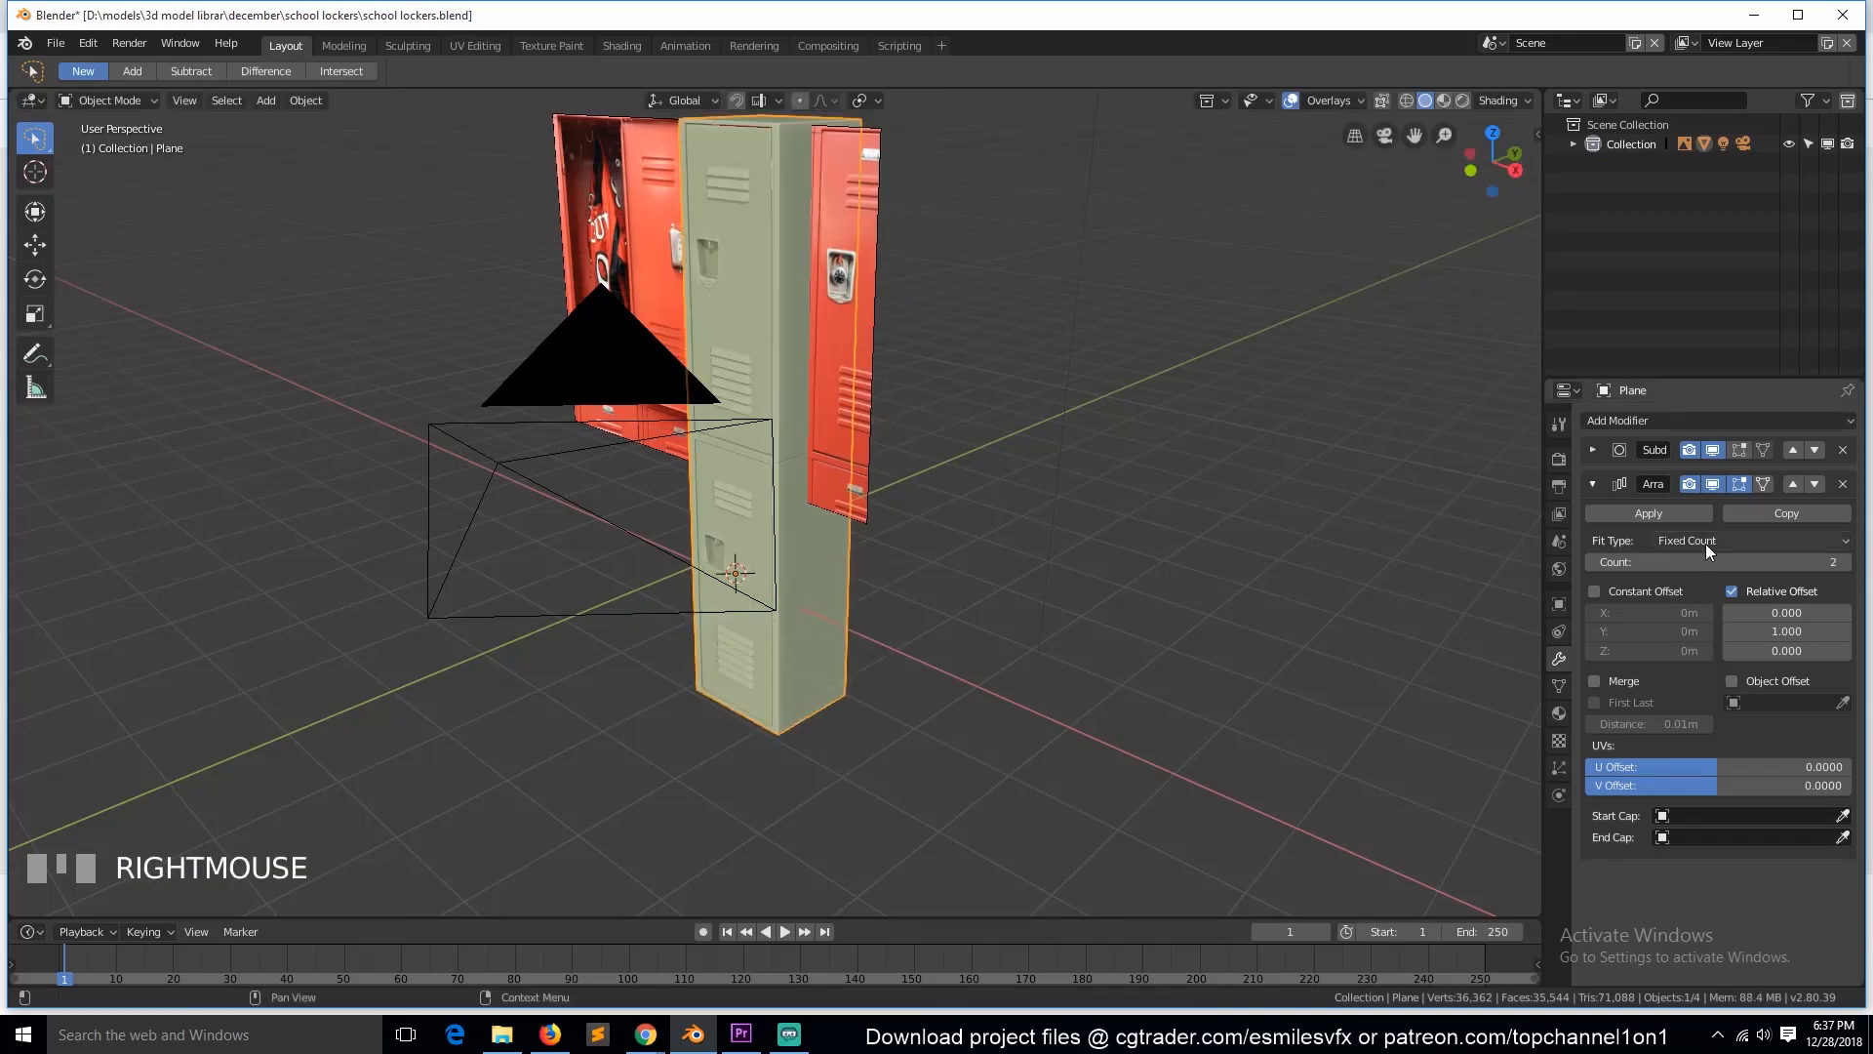
click(1713, 451)
key(g)
key(z)
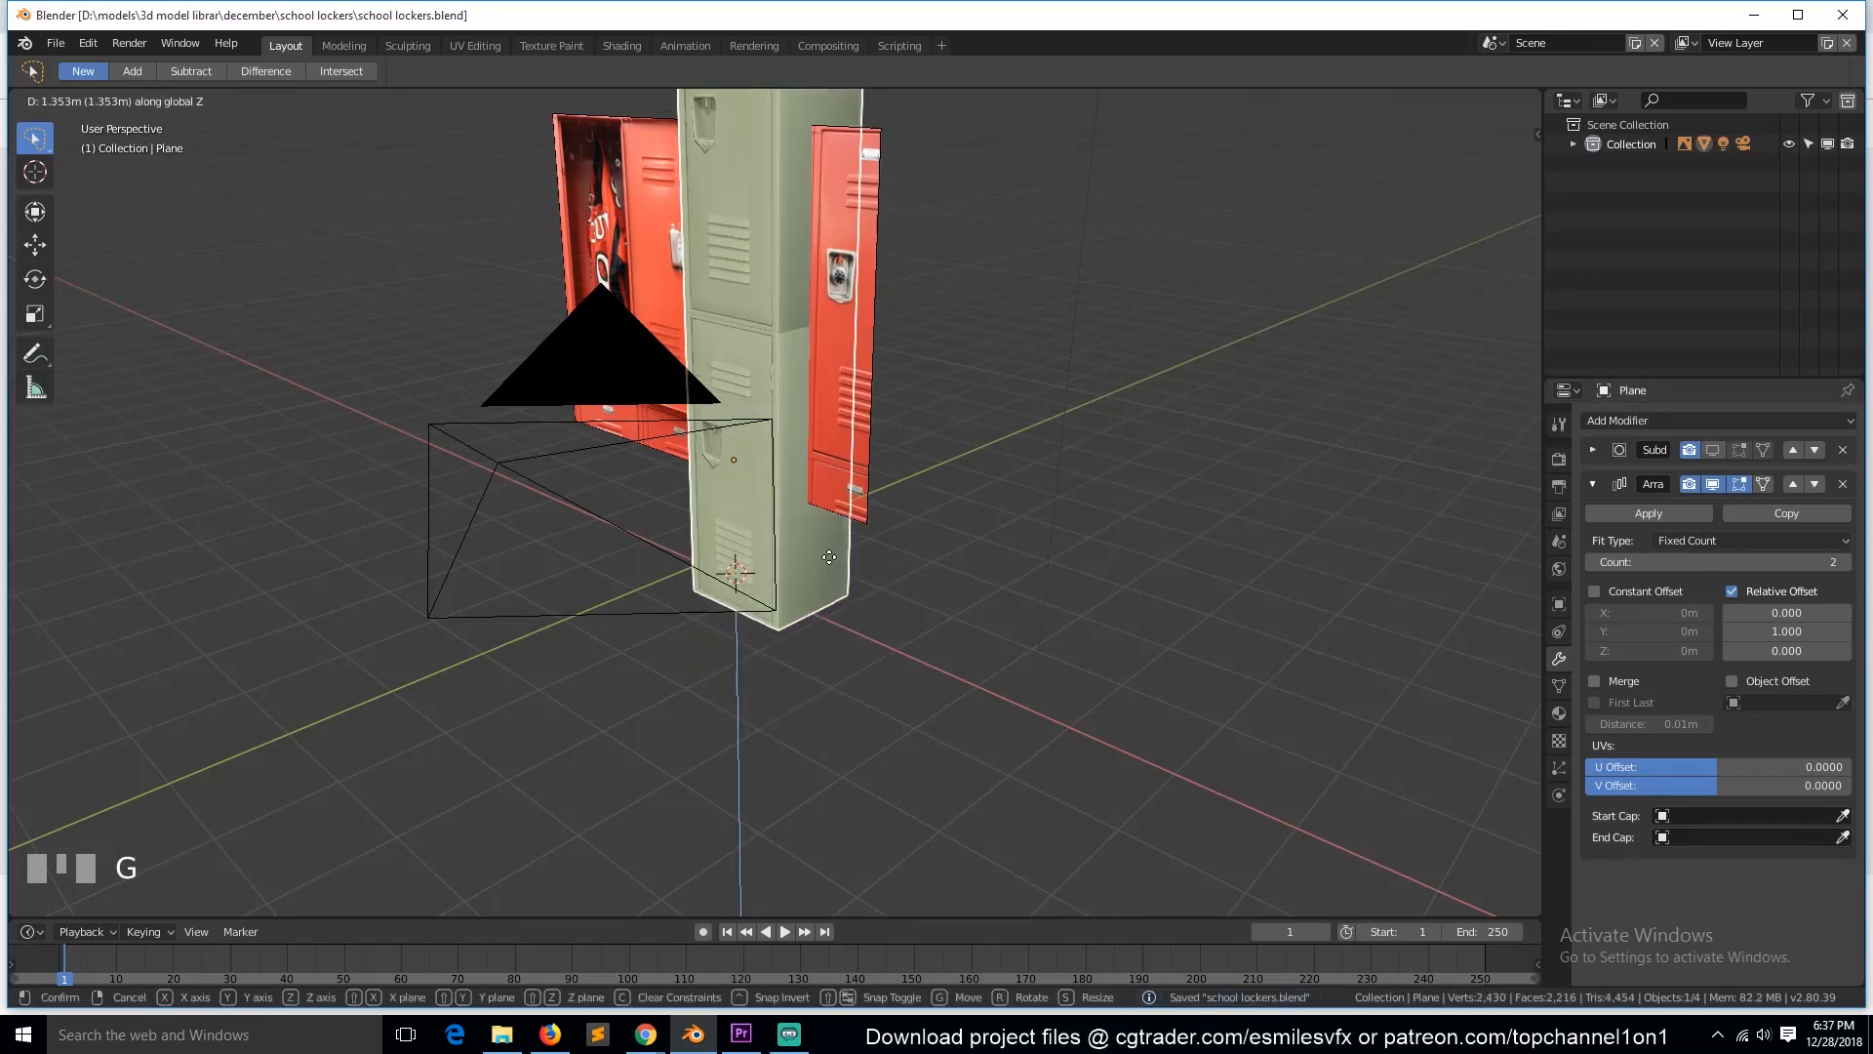
click(786, 568)
Step: Enter Edit Mode on the locker and select all vertices along the body's bottom edge
key(KP_1)
scroll(809, 652, up, 3)
key(Tab)
key(alt+a)
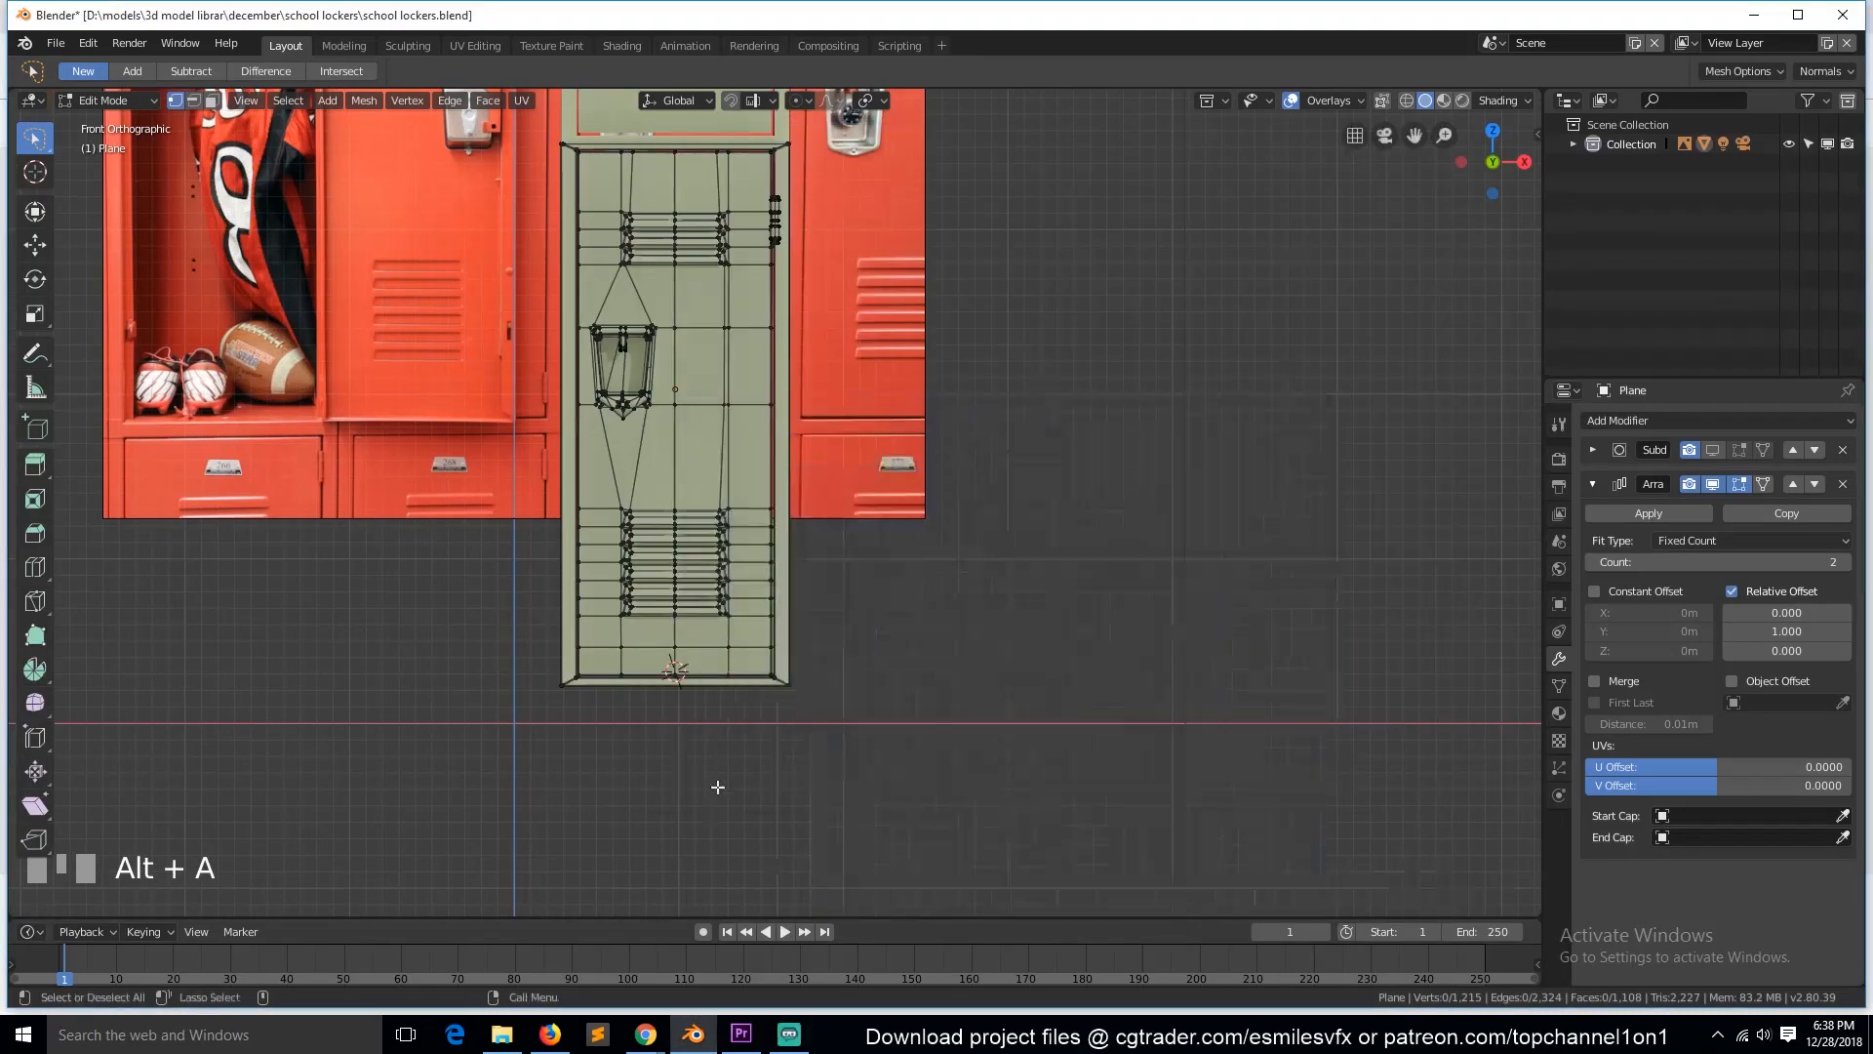
middle_drag(719, 898, 705, 693)
scroll(705, 693, down, 1)
click(741, 789)
key(KP_Decimal)
scroll(669, 752, up, 2)
key(grave)
scroll(1043, 325, up, 2)
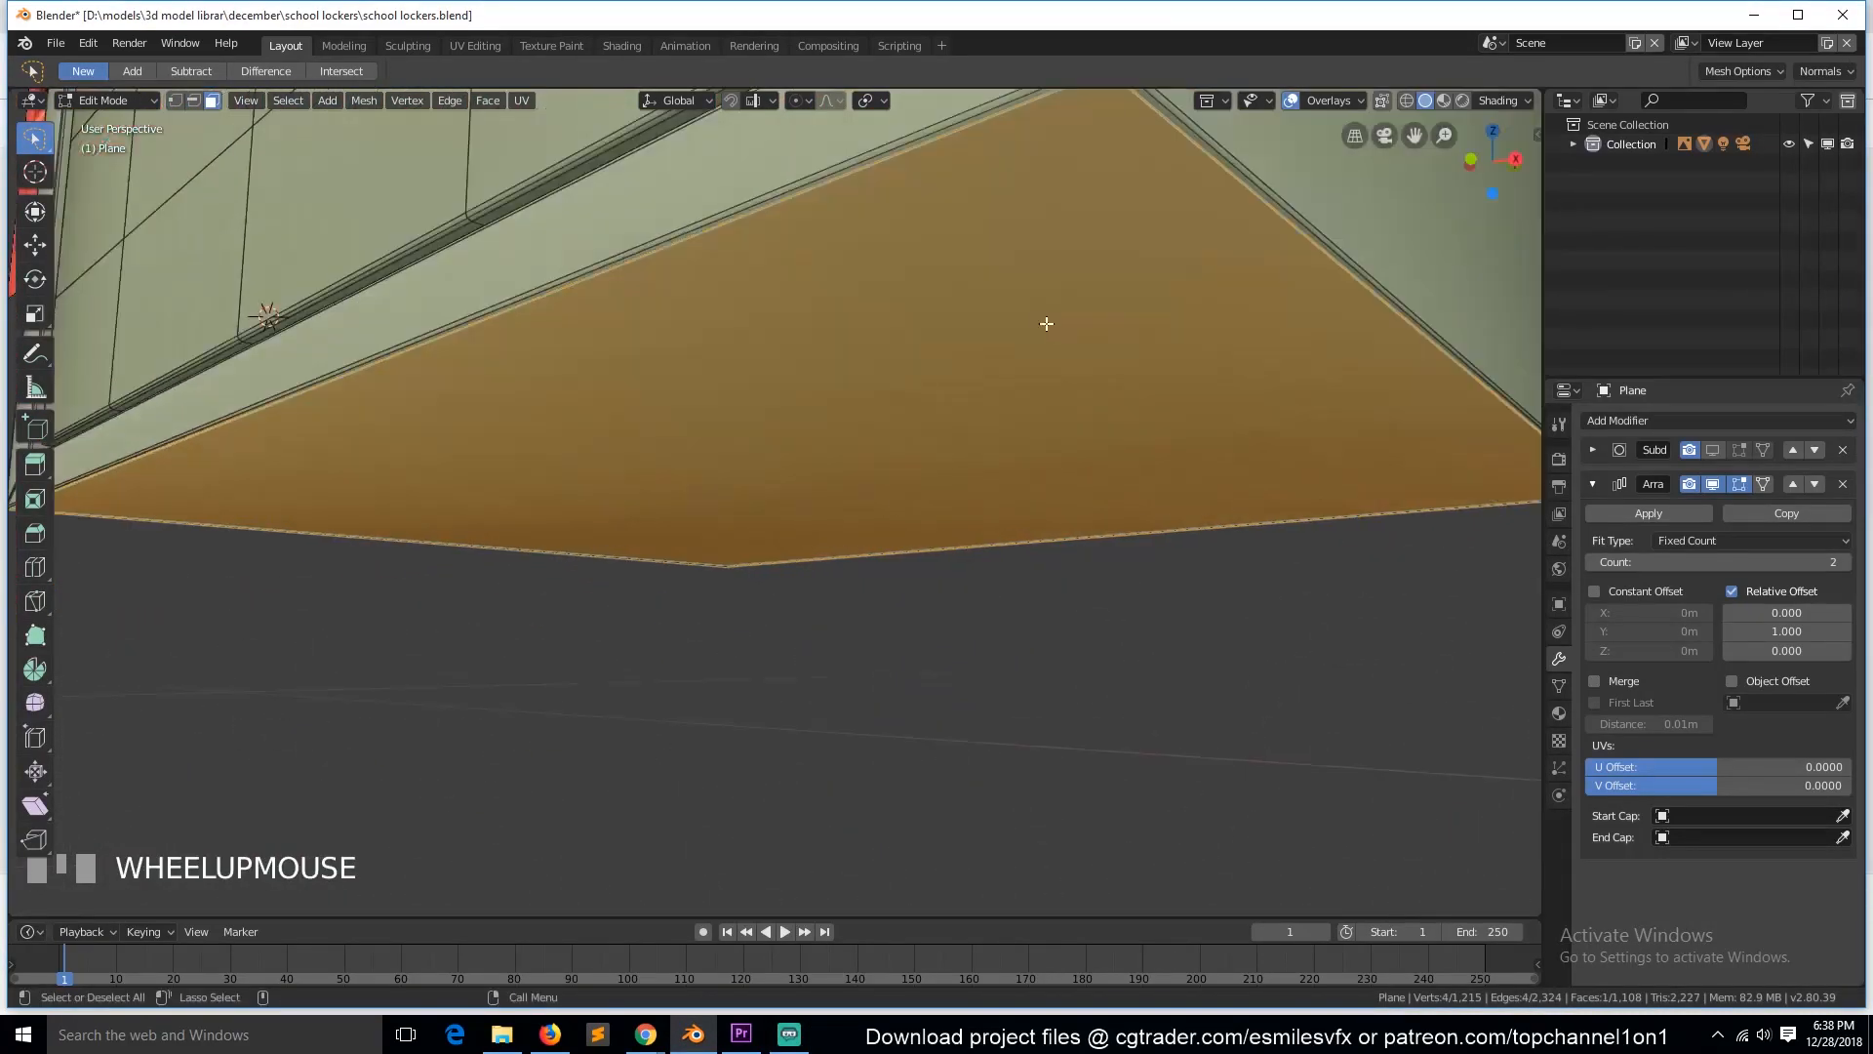
key(grave)
key(KP_1)
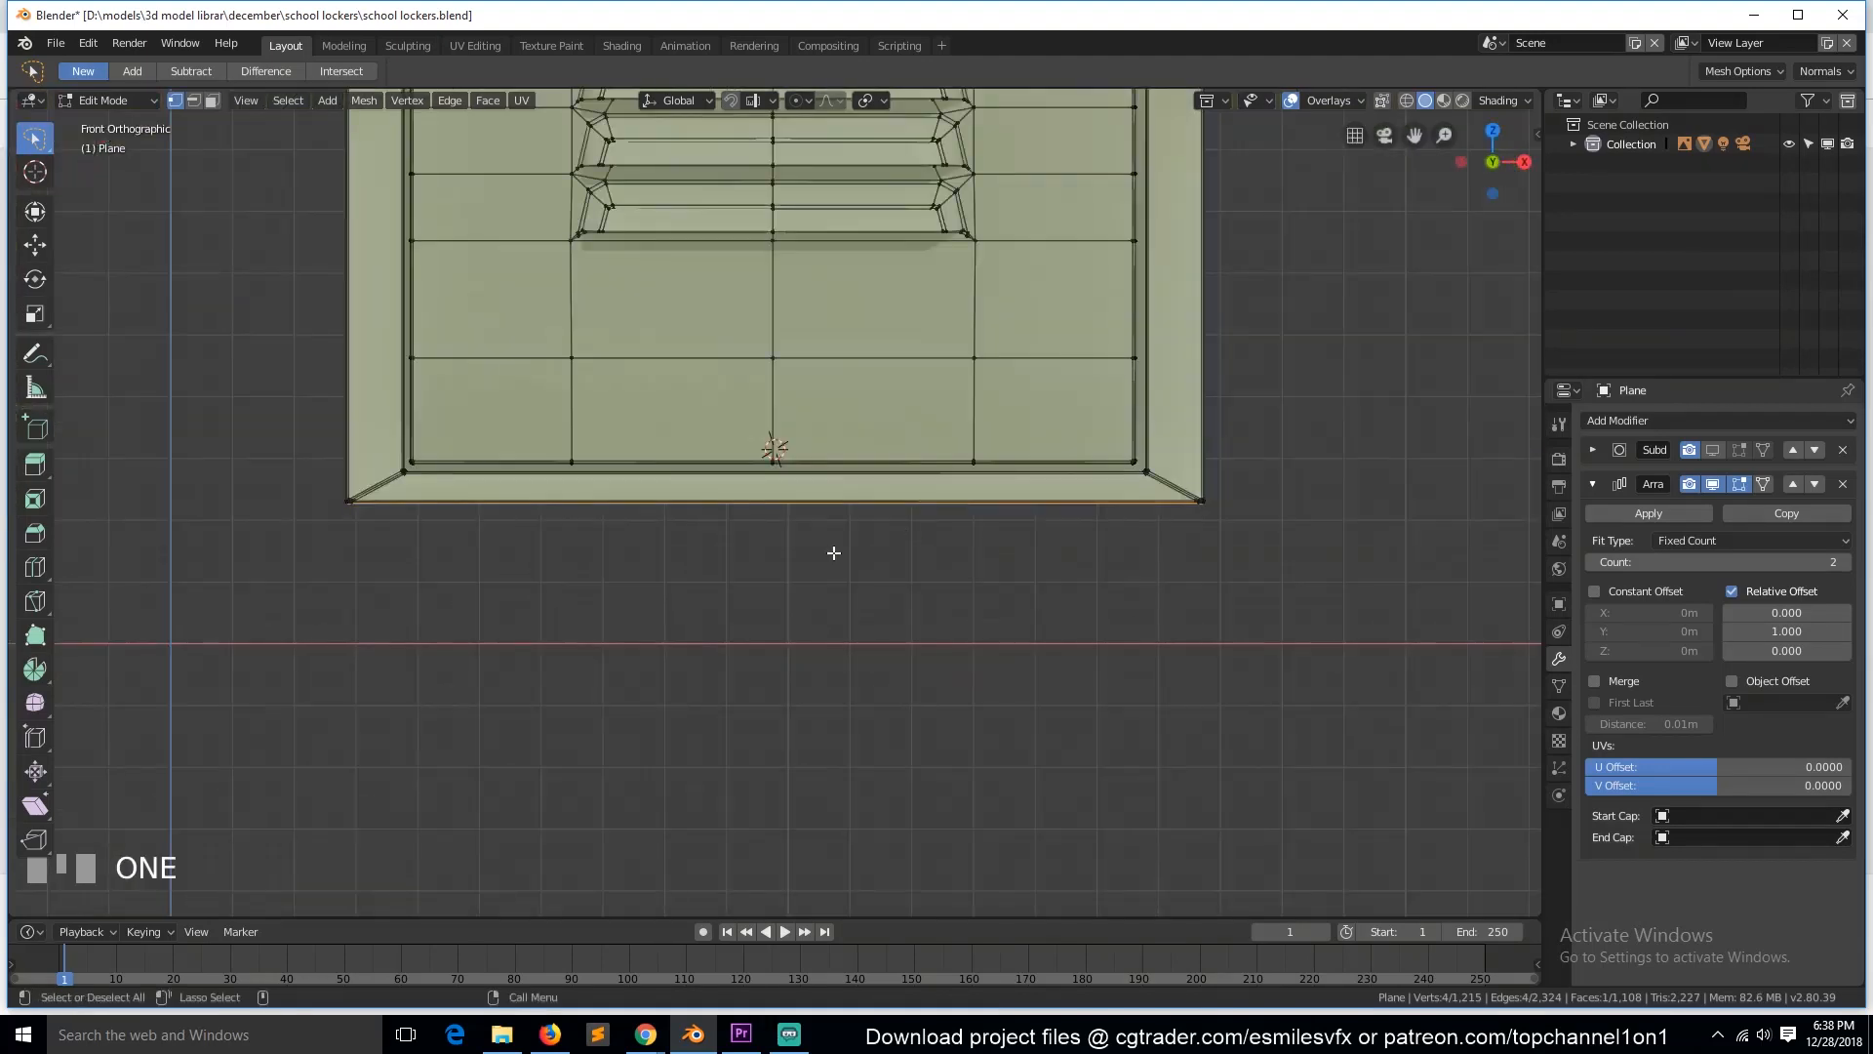
key(alt+a)
drag(323, 485, 1220, 522)
Step: Try to extrude the locker's bottom downward by about 0.55 m, and undo the extrusion
key(e)
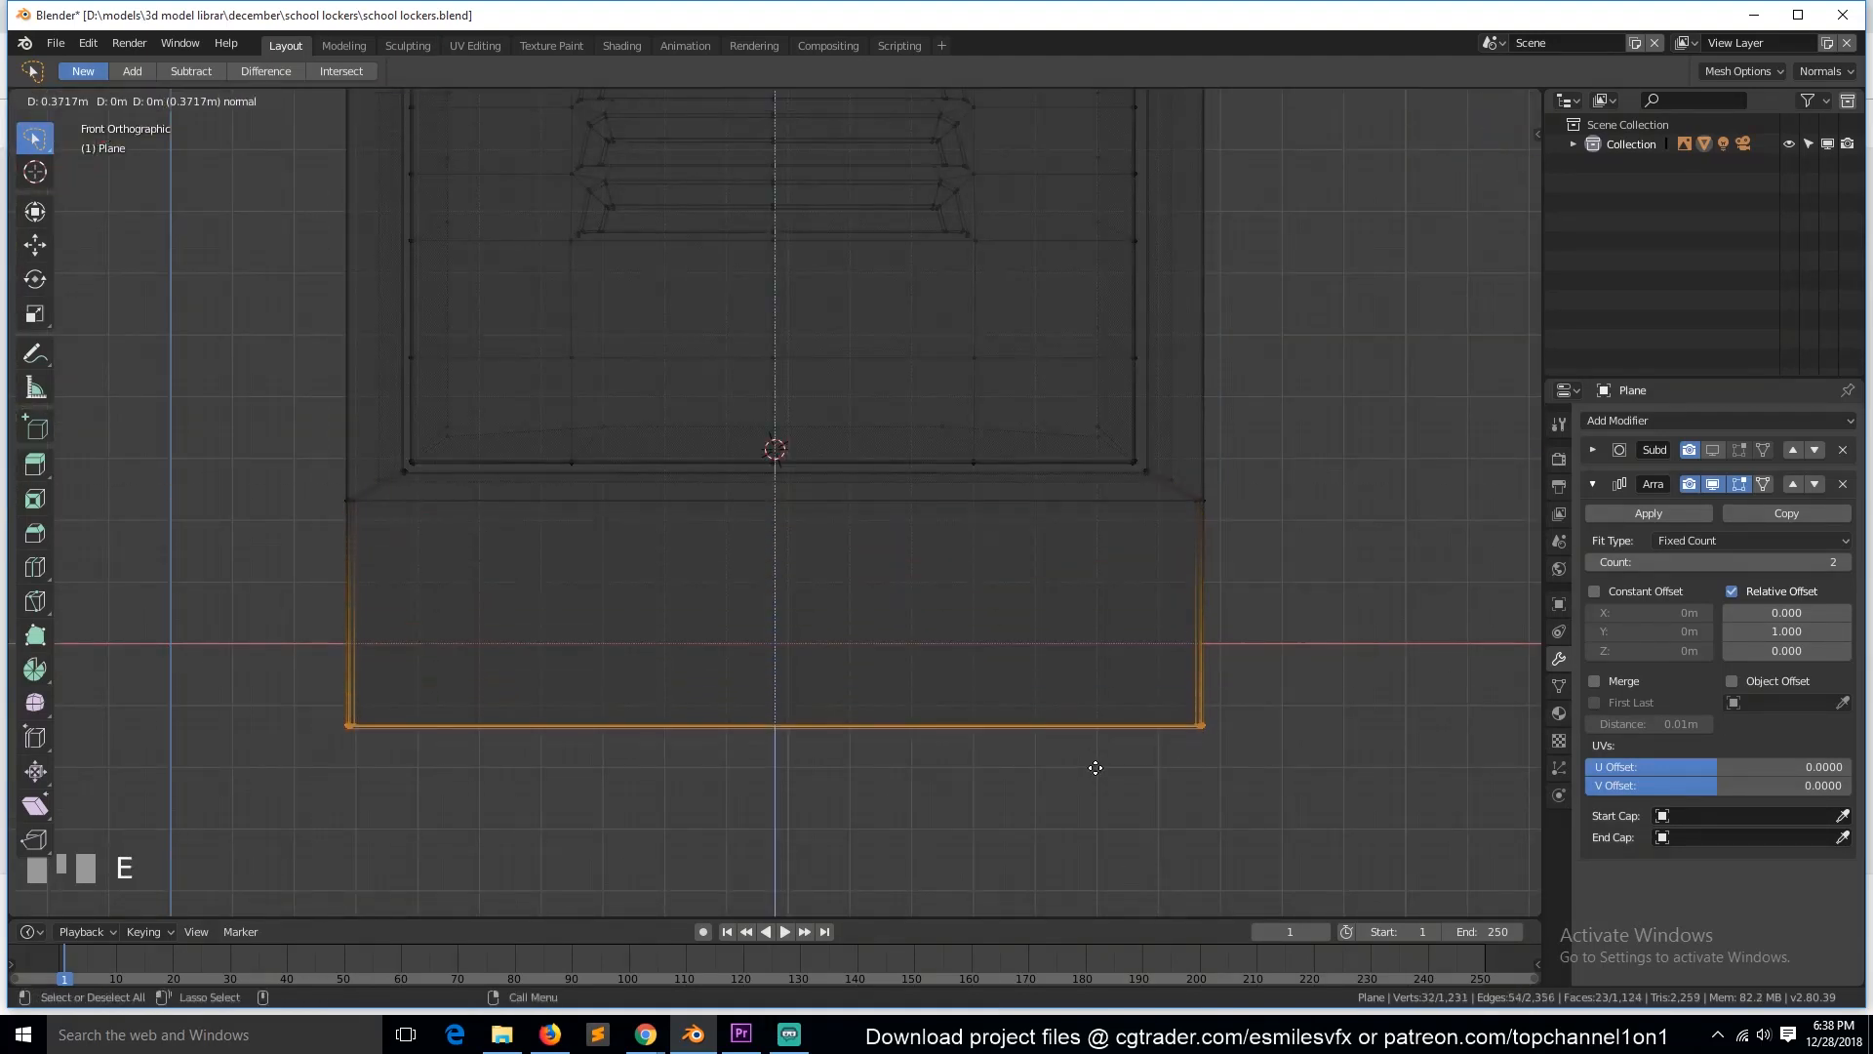
click(1103, 863)
key(z)
key(grave)
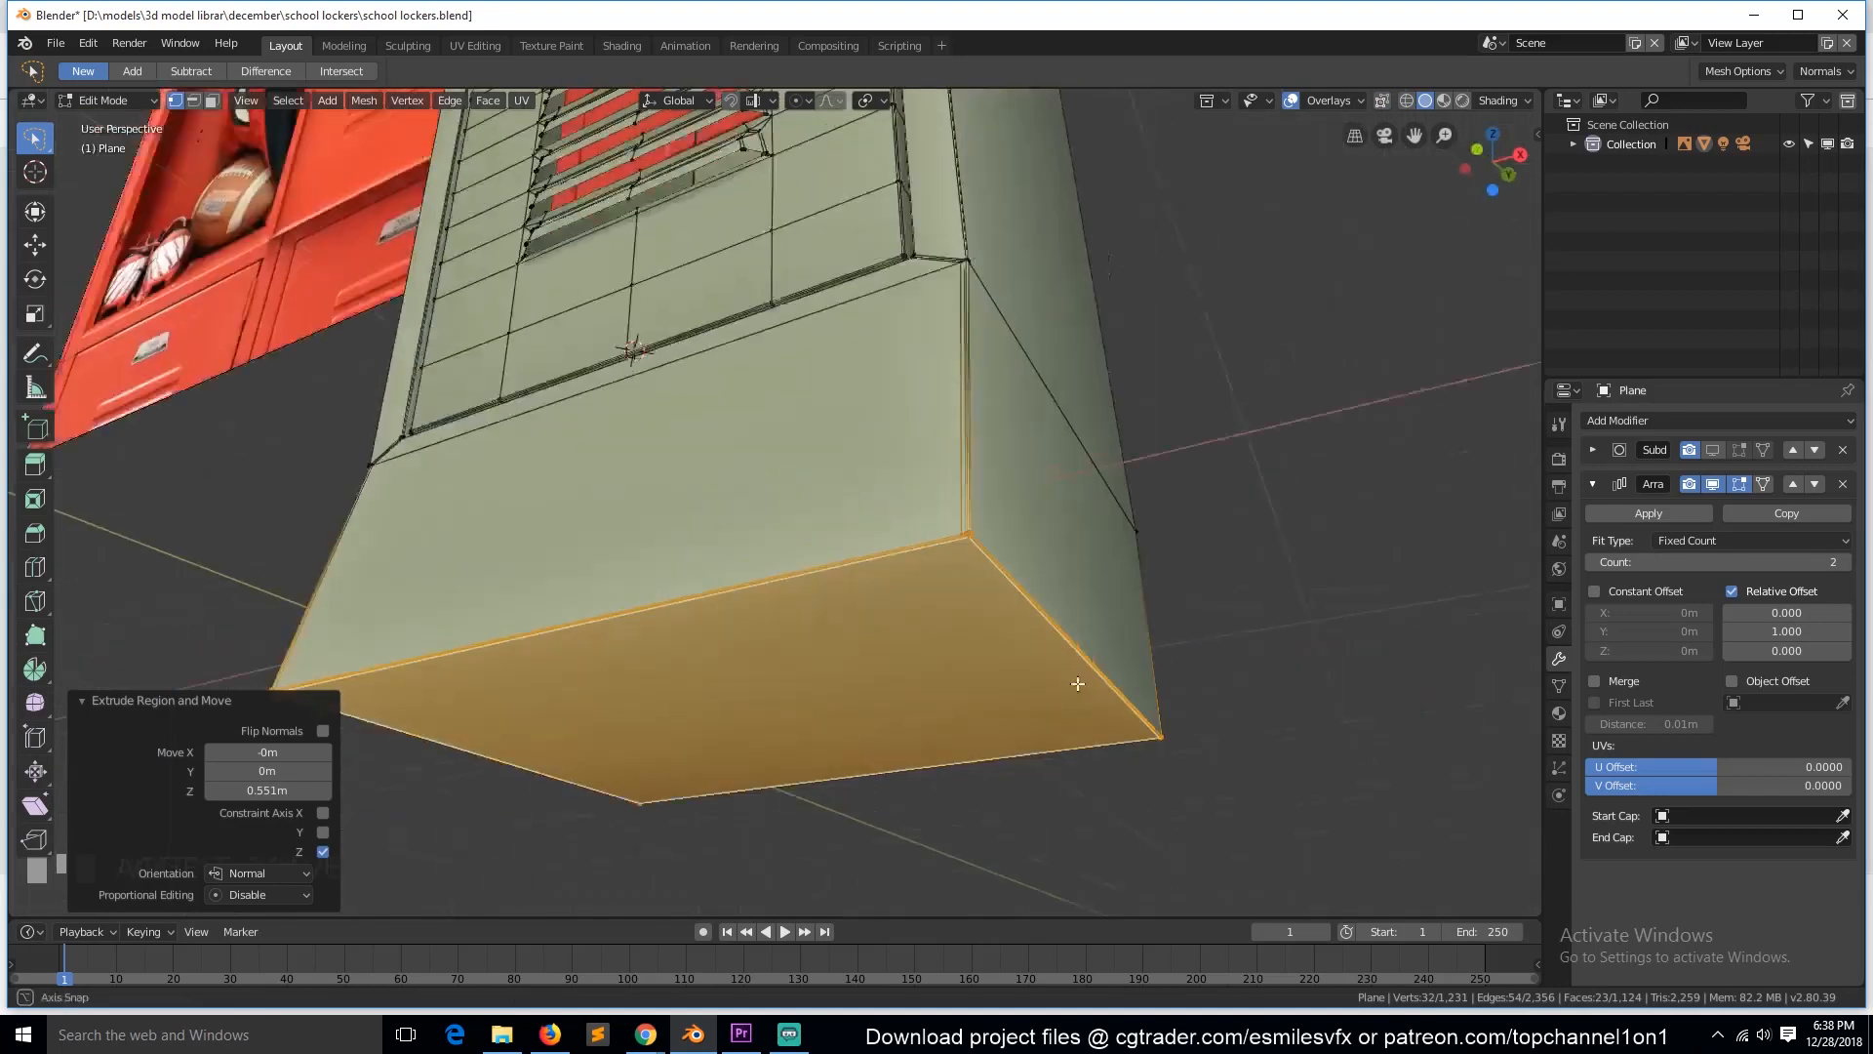
key(Tab)
scroll(1075, 660, up, 2)
key(grave)
scroll(1122, 741, down, 3)
key(KP_1)
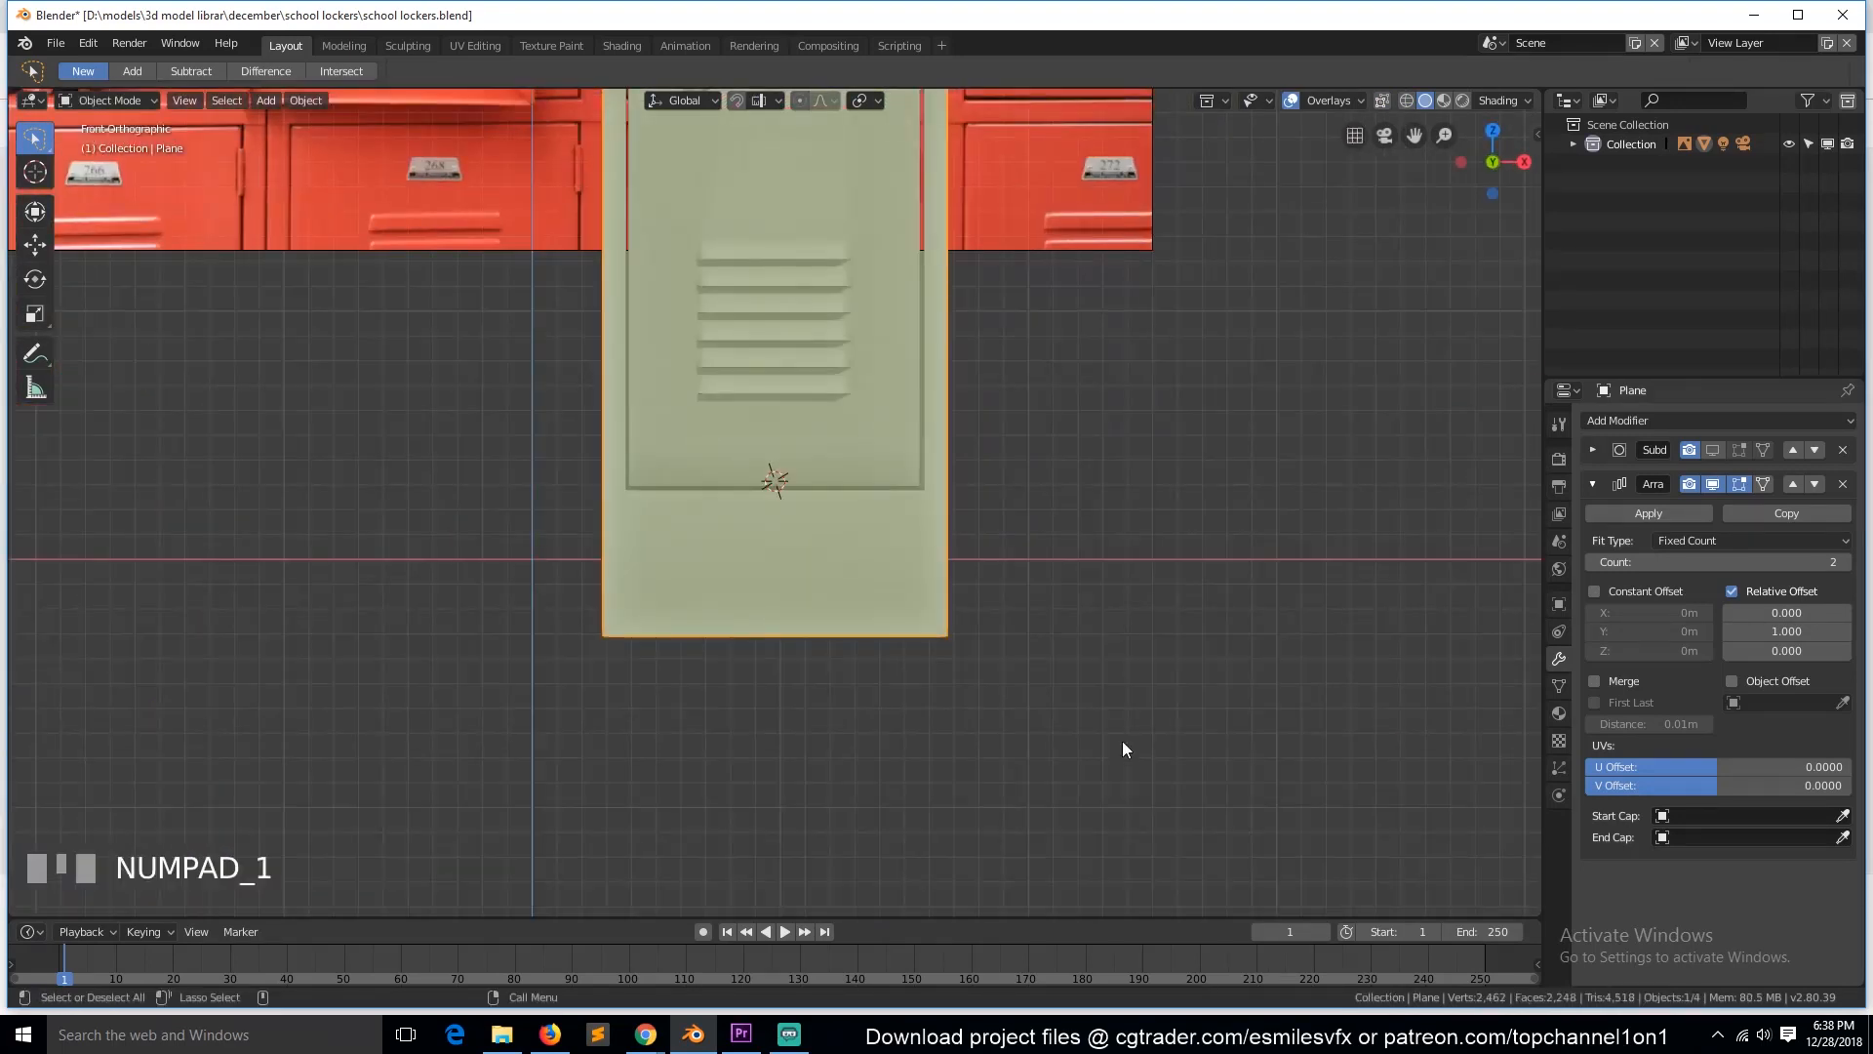
key(KP_3)
key(ctrl+z)
key(ctrl+z)
Step: Extrude the locker's bottom straight down to just below the floor line in the side view, forming a base
scroll(982, 686, up, 2)
key(g)
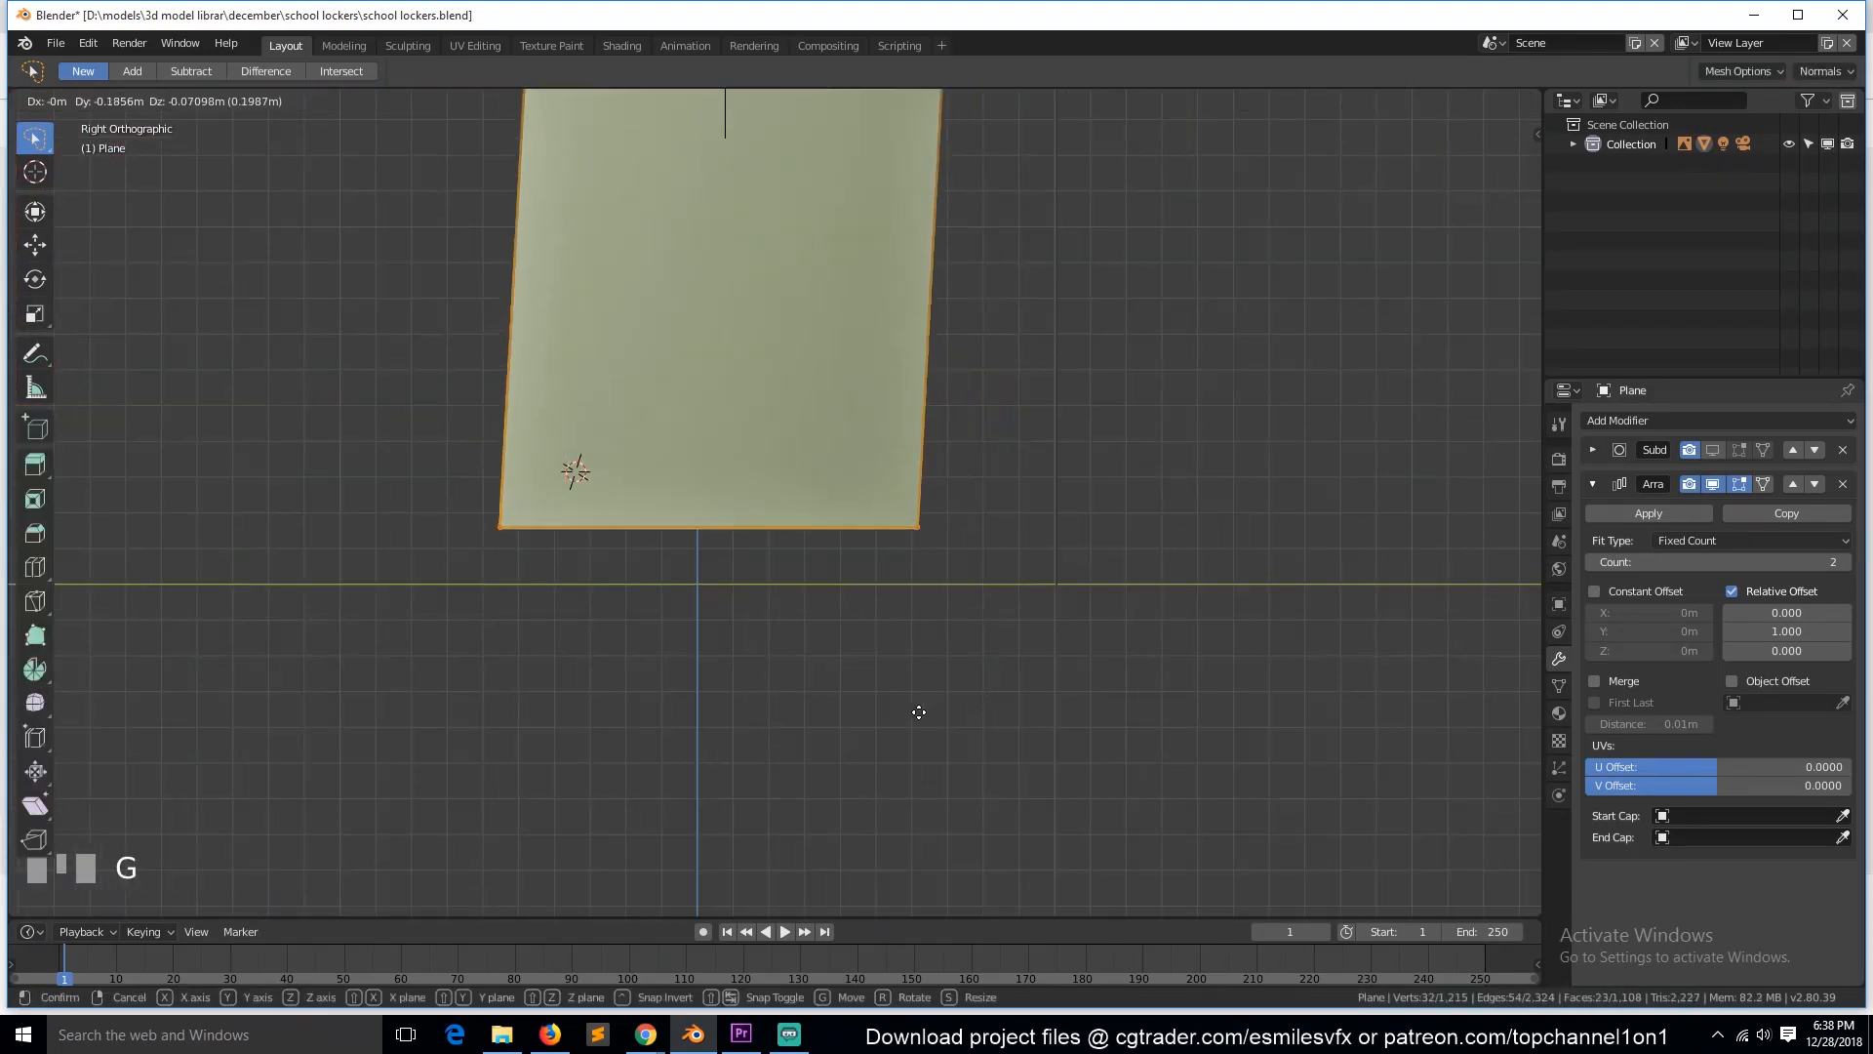
right_click(915, 712)
key(e)
click(935, 847)
key(Tab)
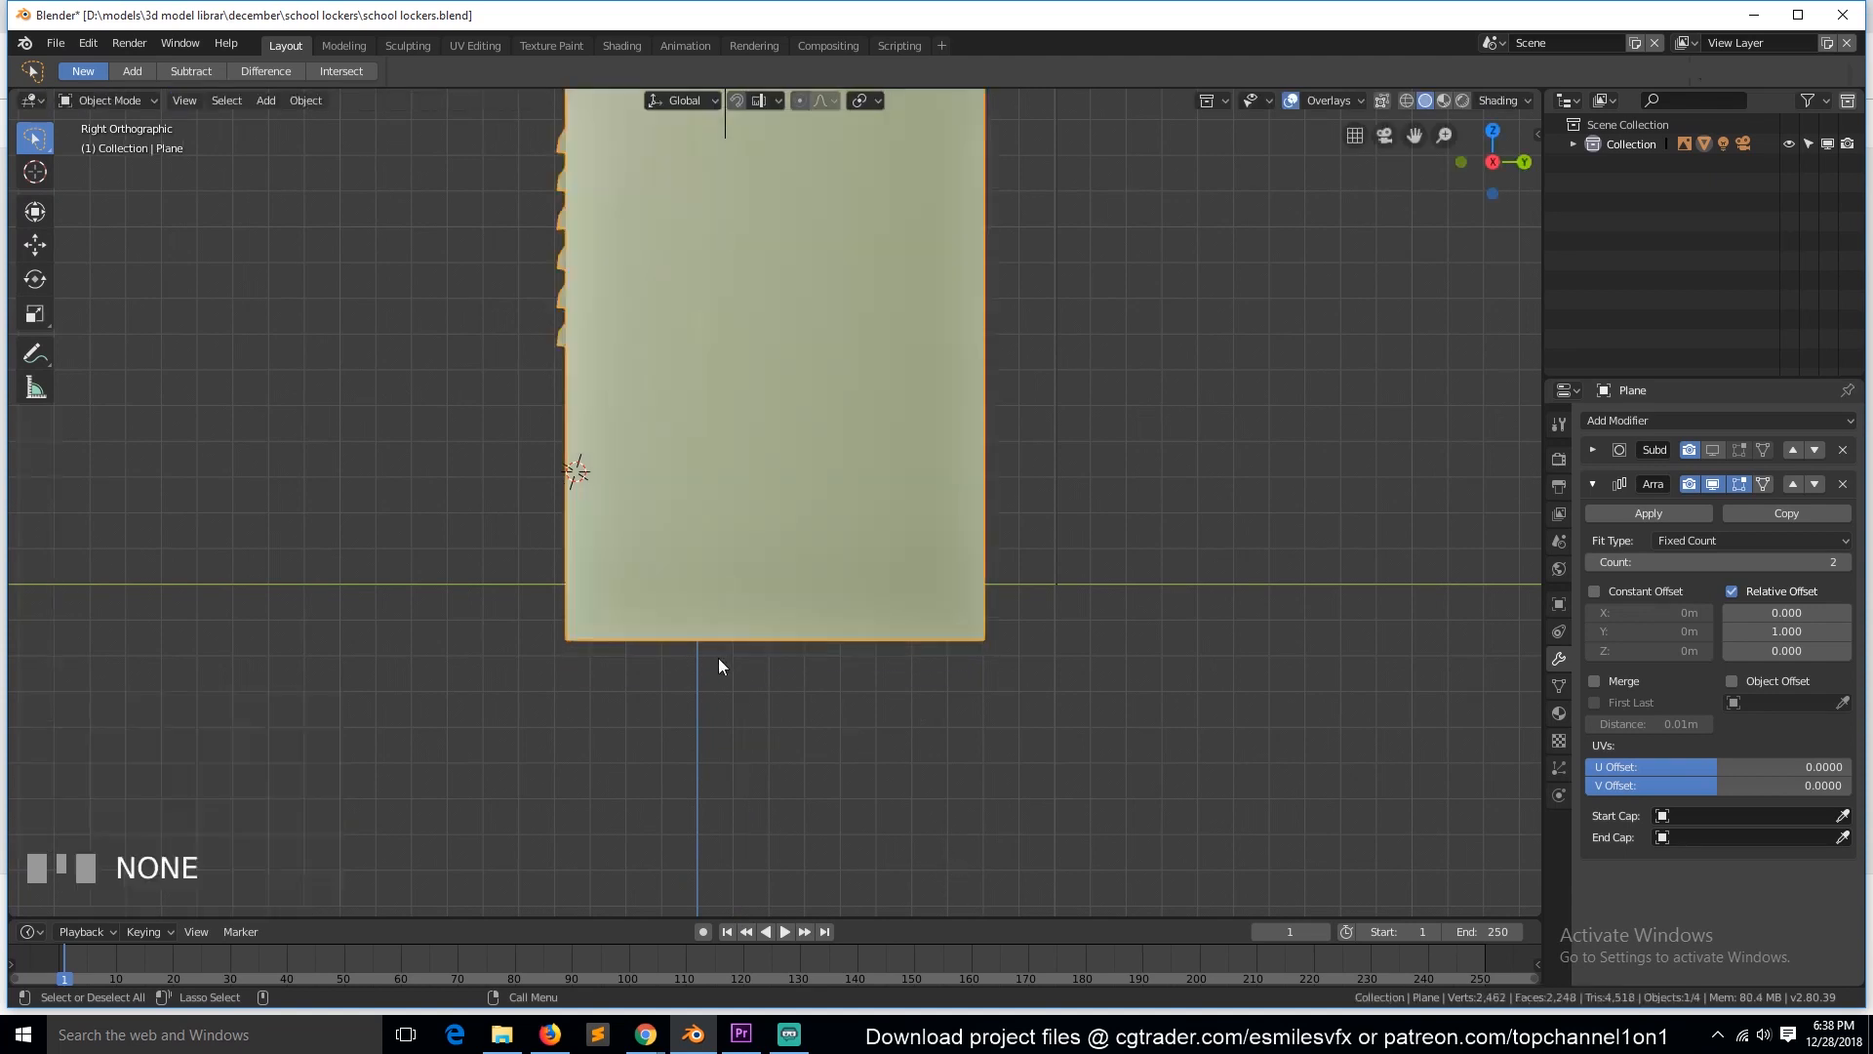
Step: Add an edge loop around the extruded base, close to its upper edge
key(grave)
key(Tab)
scroll(966, 711, up, 2)
key(grave)
key(ctrl+r)
click(920, 693)
key(alt+a)
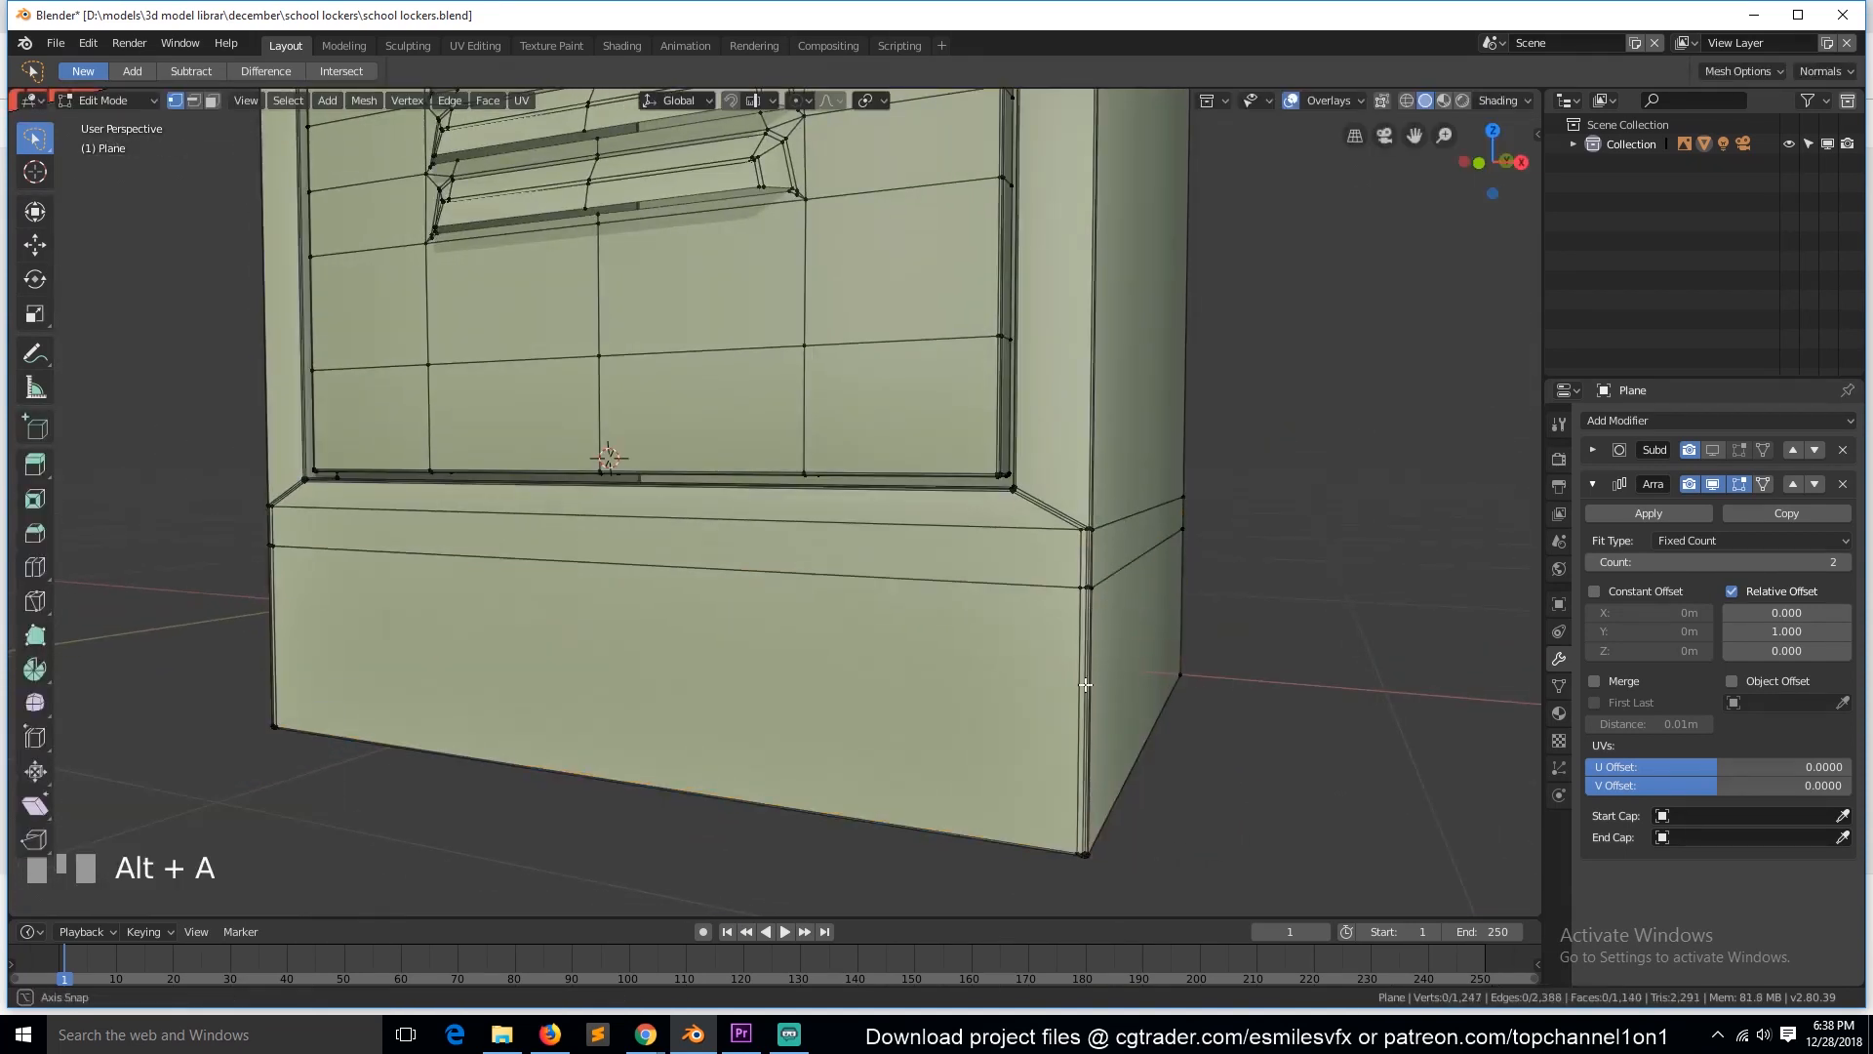
Step: Add a second edge loop around the base, close to its bottom edge
key(grave)
alt+click(938, 530)
key(ctrl+r)
click(995, 617)
click(1009, 673)
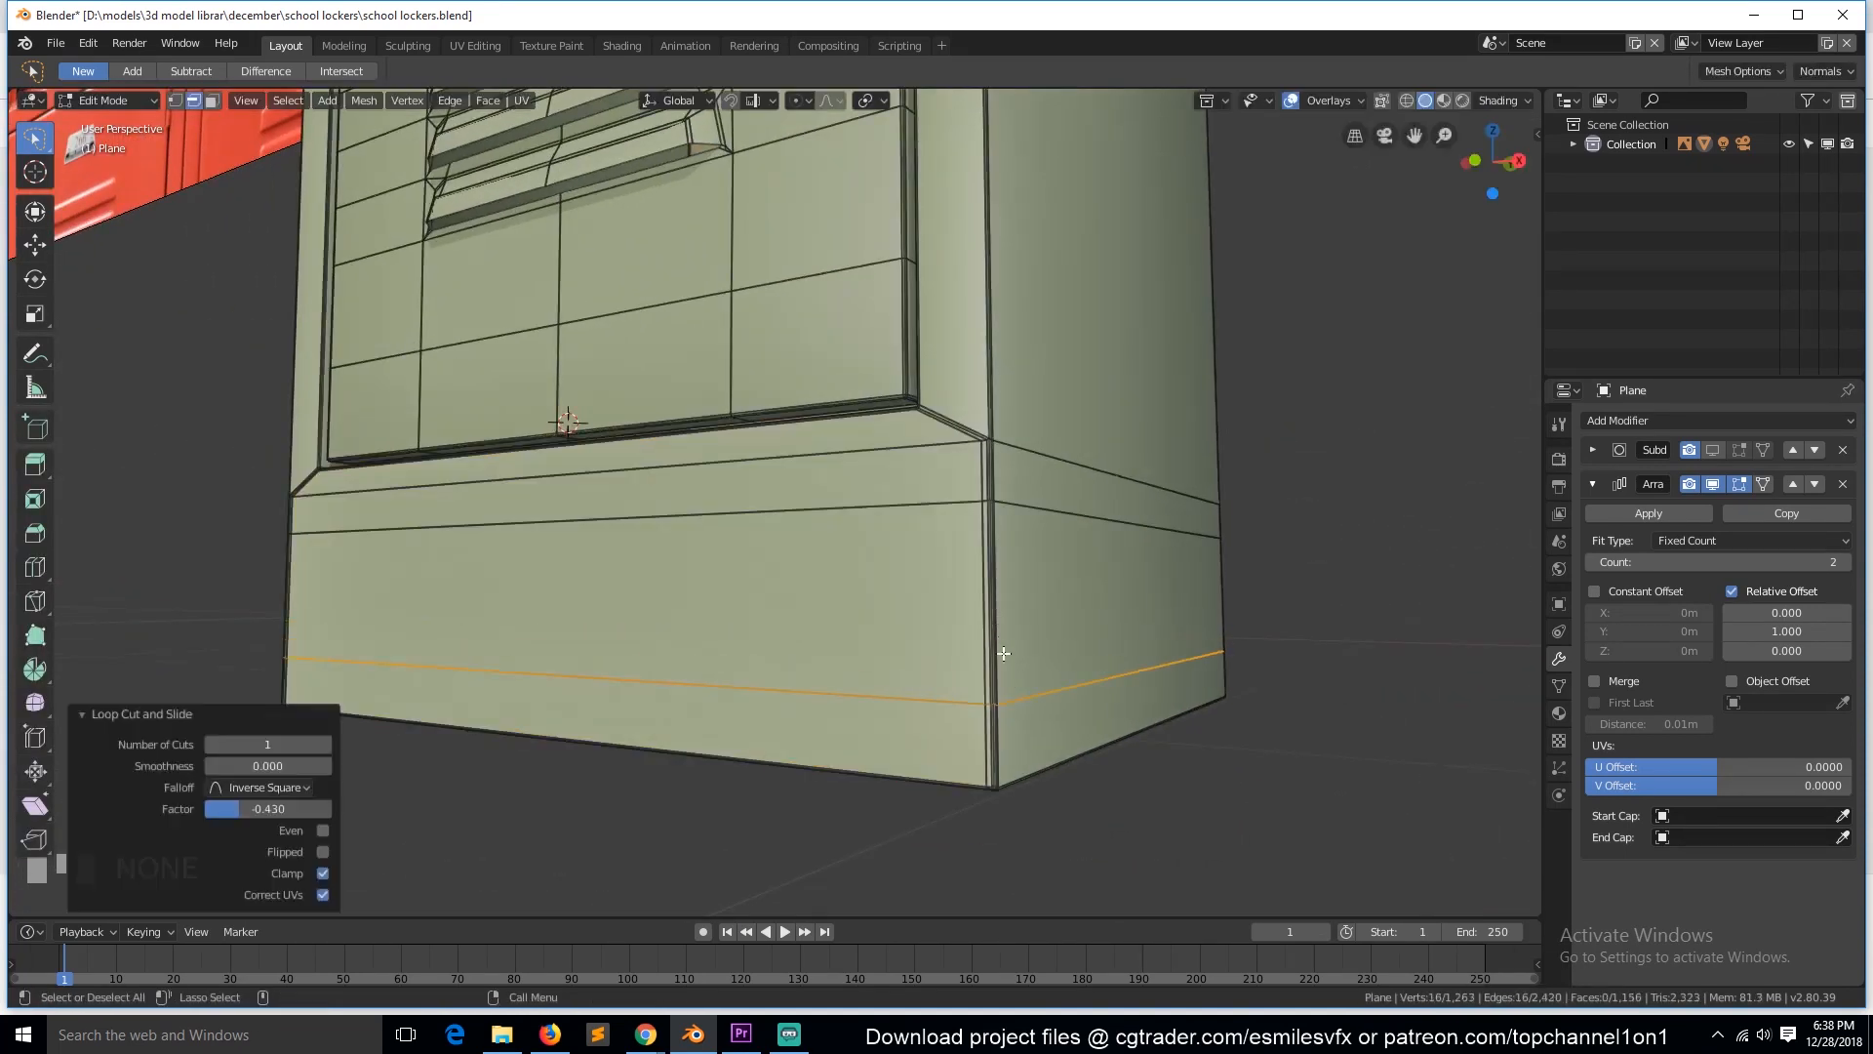
Step: Try to extrude the band of faces between the base's two edge loops, and undo it
key(3)
alt+click(995, 656)
click(43, 468)
drag(997, 628, 1015, 660)
key(ctrl+z)
drag(41, 472, 117, 508)
drag(966, 597, 975, 627)
key(ctrl+z)
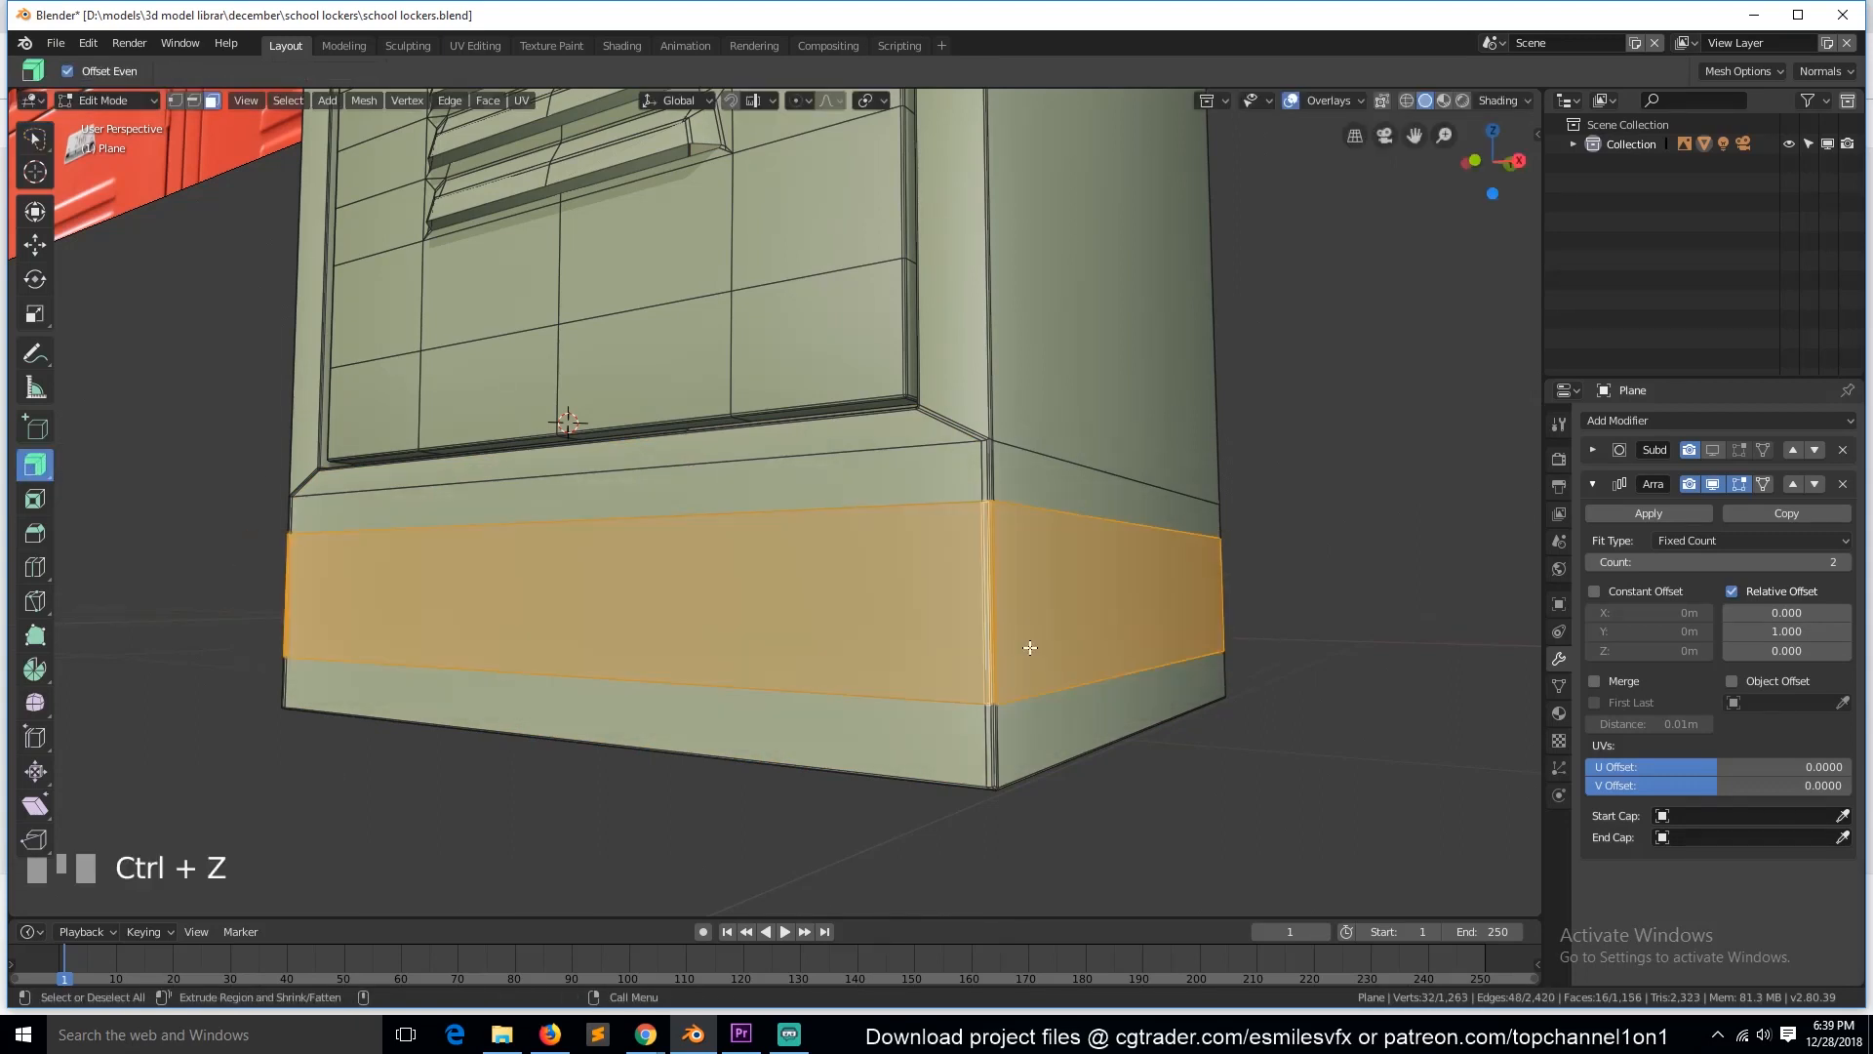
Step: Delete the lower edge loop running around the base
key(alt+a)
key(grave)
middle_drag(839, 701, 977, 700)
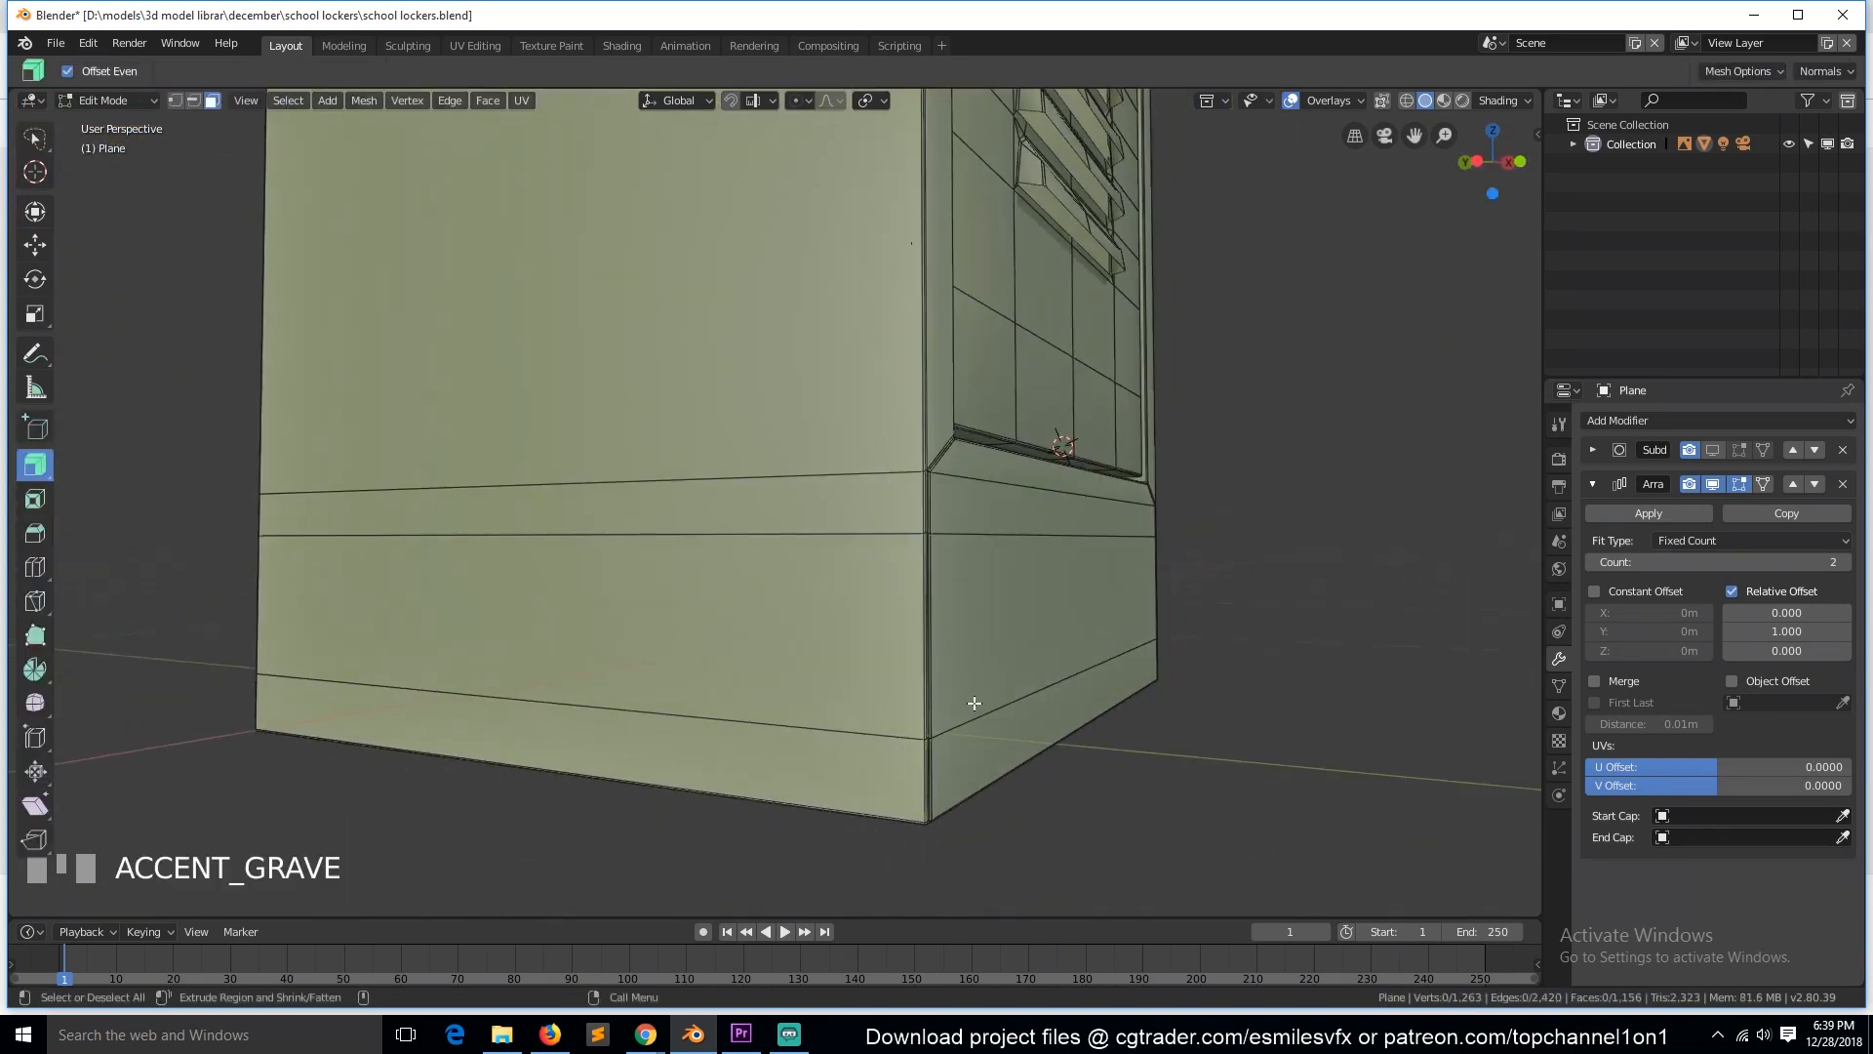
key(2)
alt+click(1004, 700)
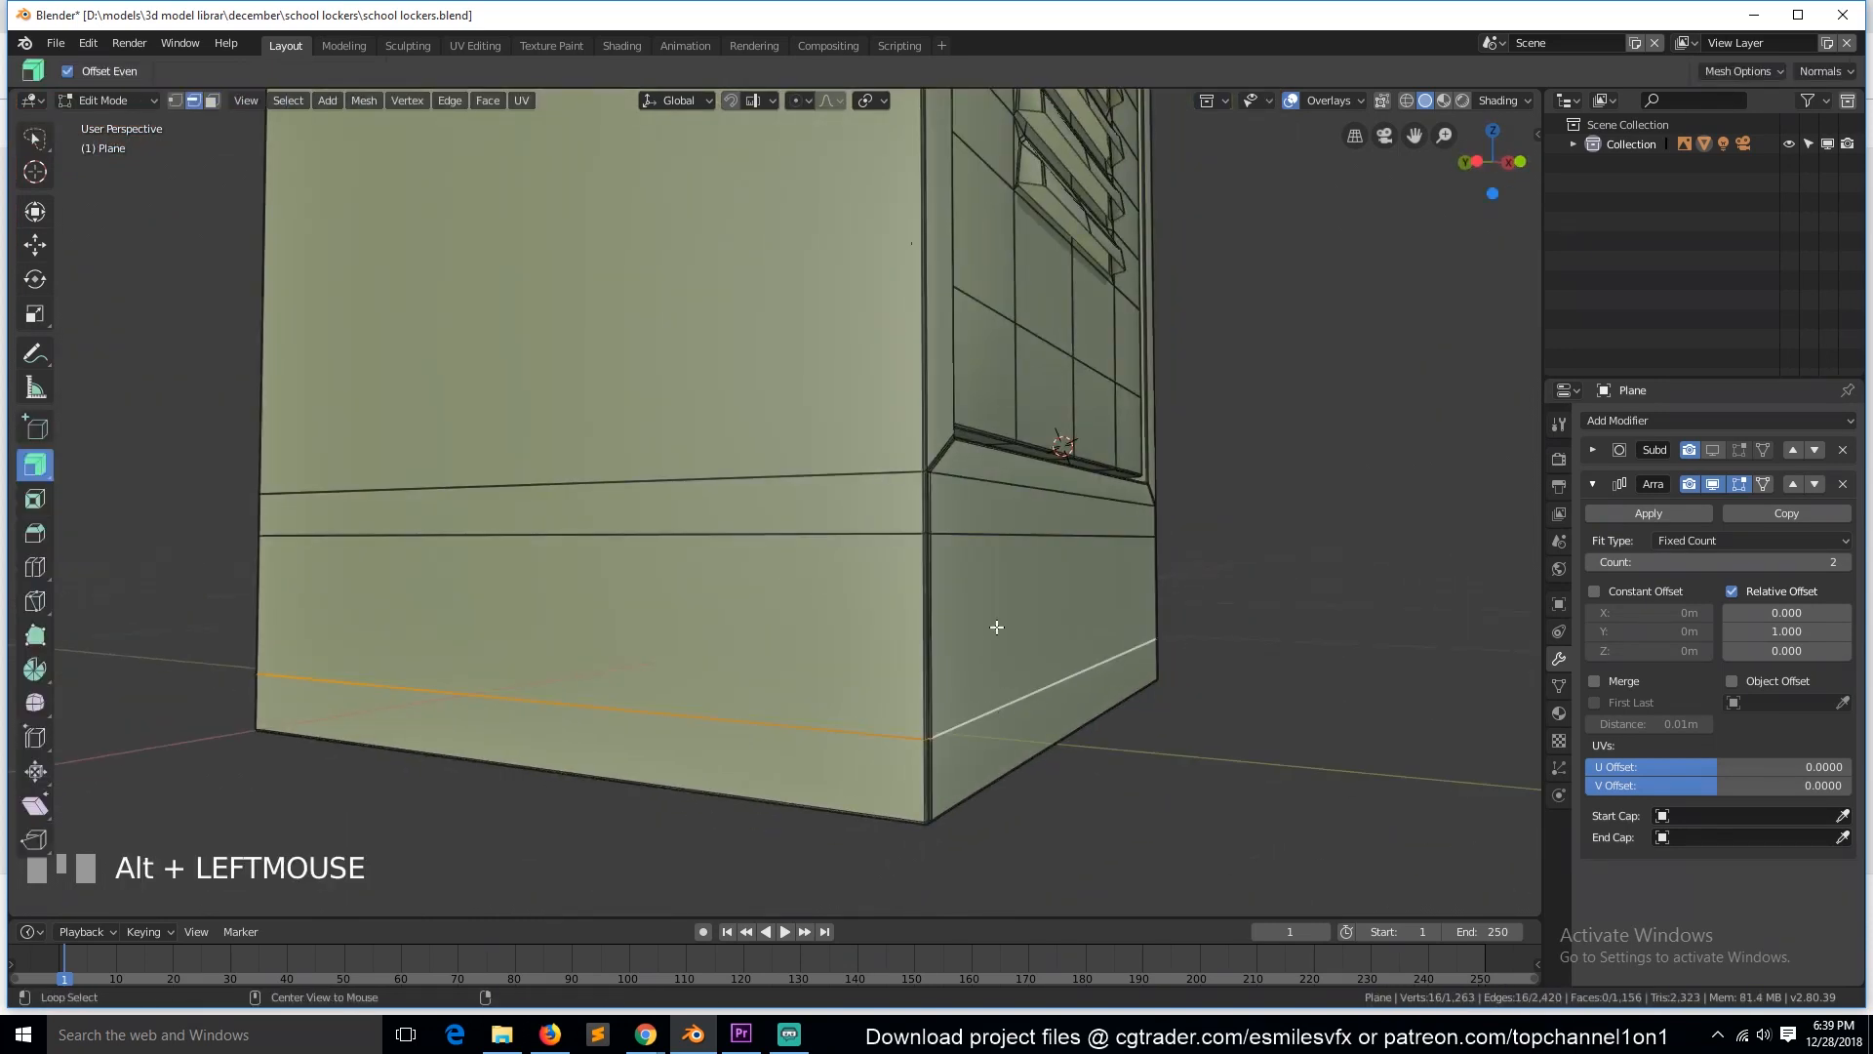
alt+shift+click(1128, 682)
key(ctrl+z)
key(ctrl+z)
key(ctrl+z)
alt+click(1028, 702)
key(2)
alt+click(1028, 702)
key(x)
click(985, 888)
Step: Select the base's entire bottom, including its rim, and move it upward to shorten the base
click(882, 585)
middle_drag(968, 630, 924, 699)
key(ctrl+KP_Add)
key(g)
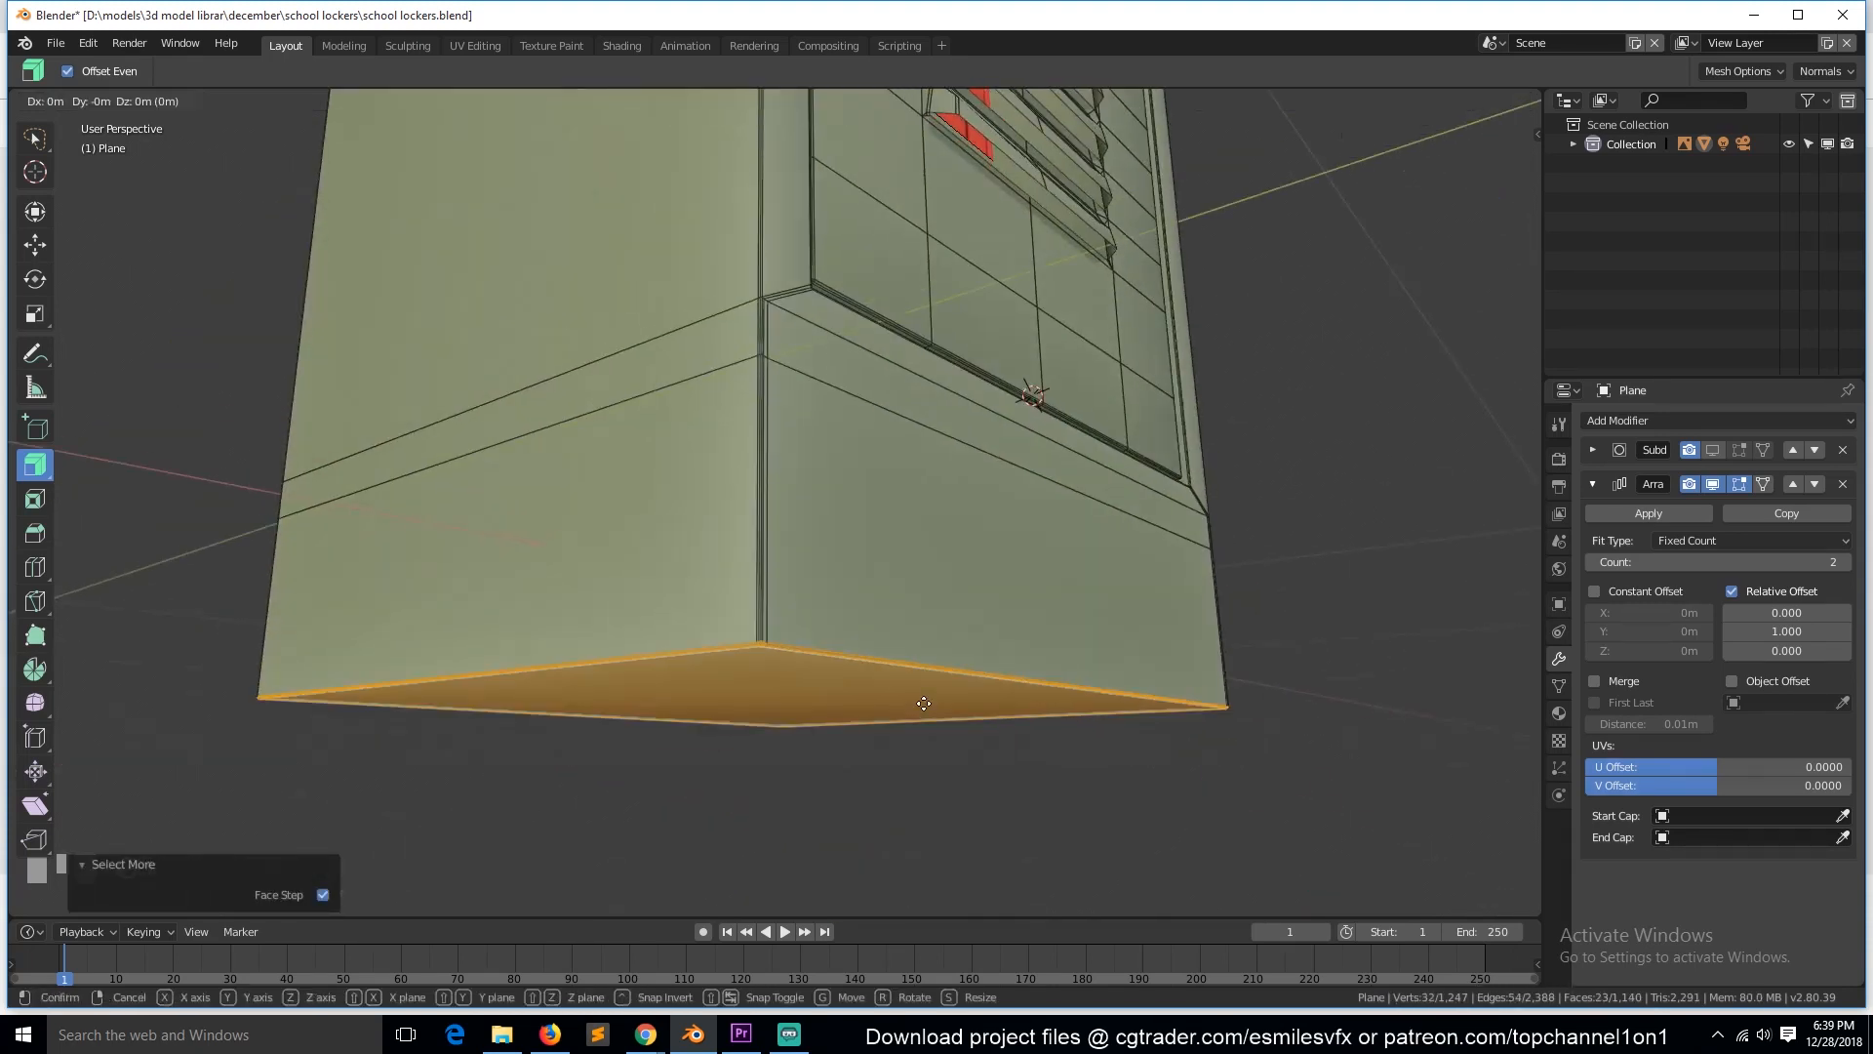
click(1041, 514)
Step: Inset the bottom face by about 0.023 m and extrude it downward about 0.07 m
key(i)
click(1047, 532)
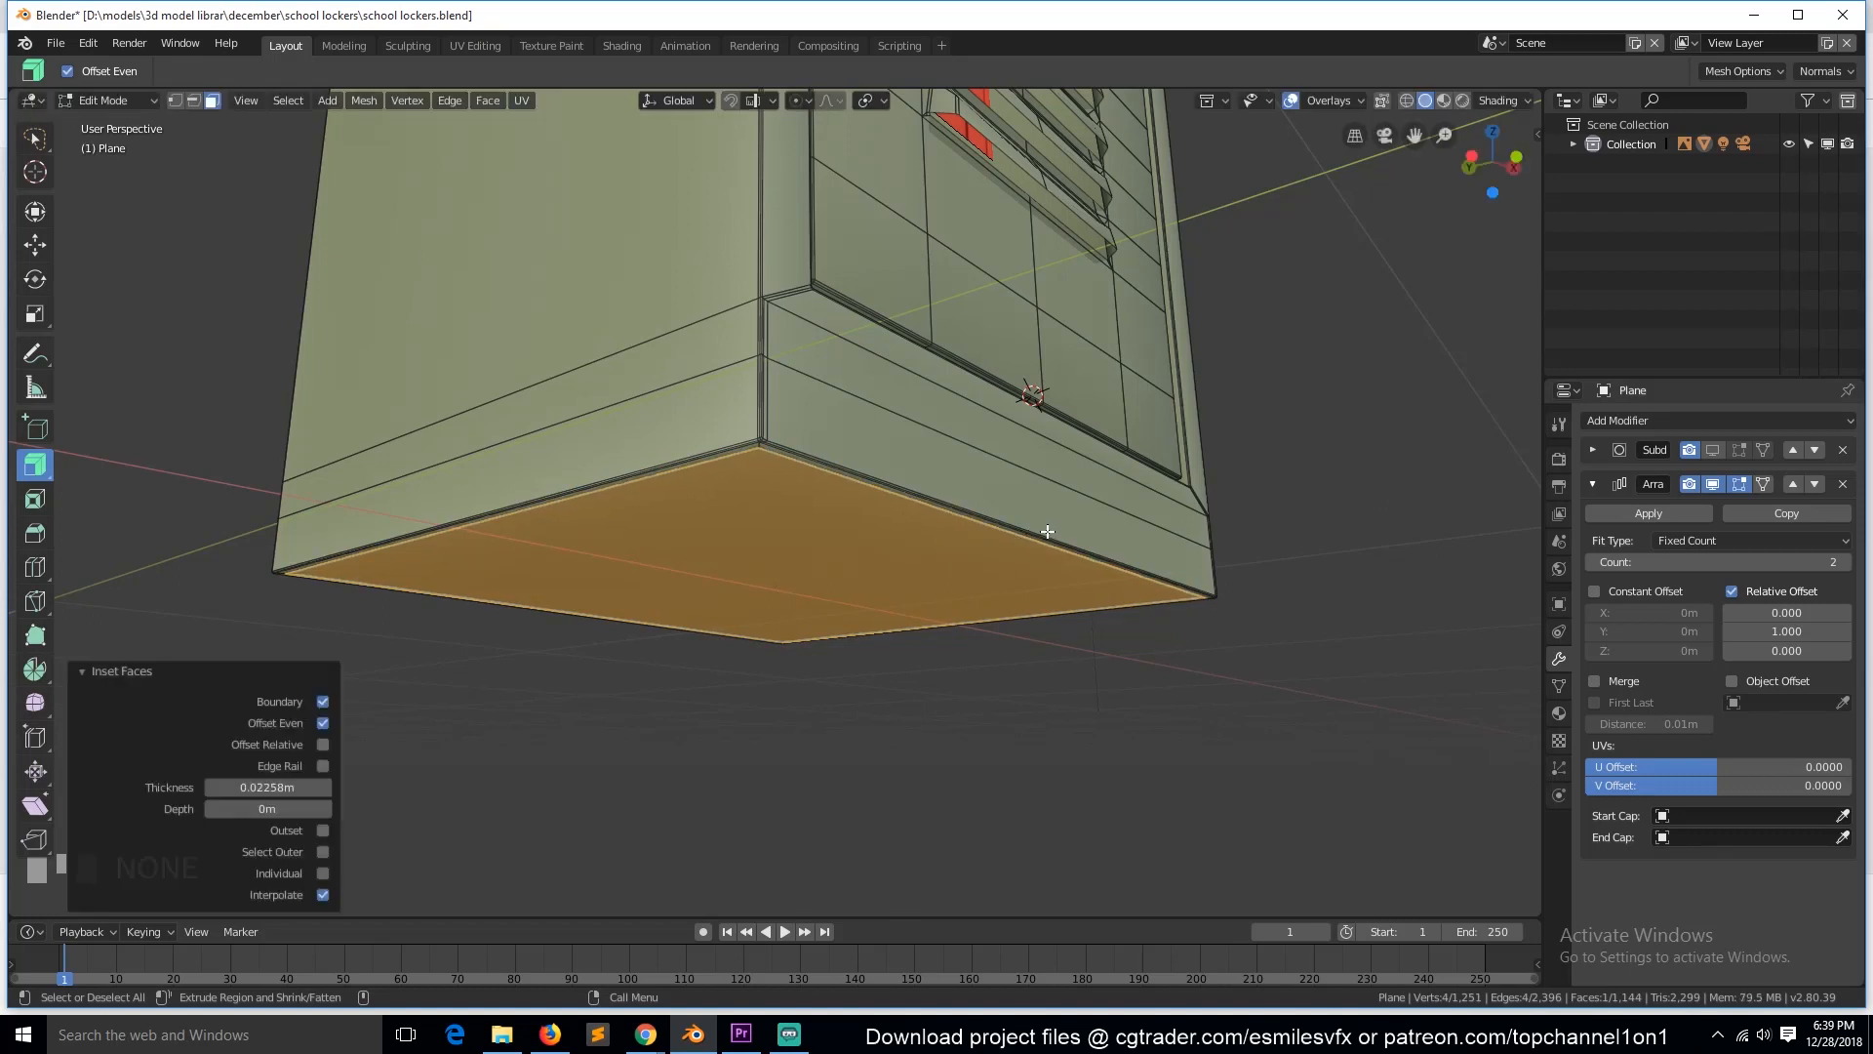
key(w)
key(e)
click(1041, 569)
scroll(976, 570, up, 3)
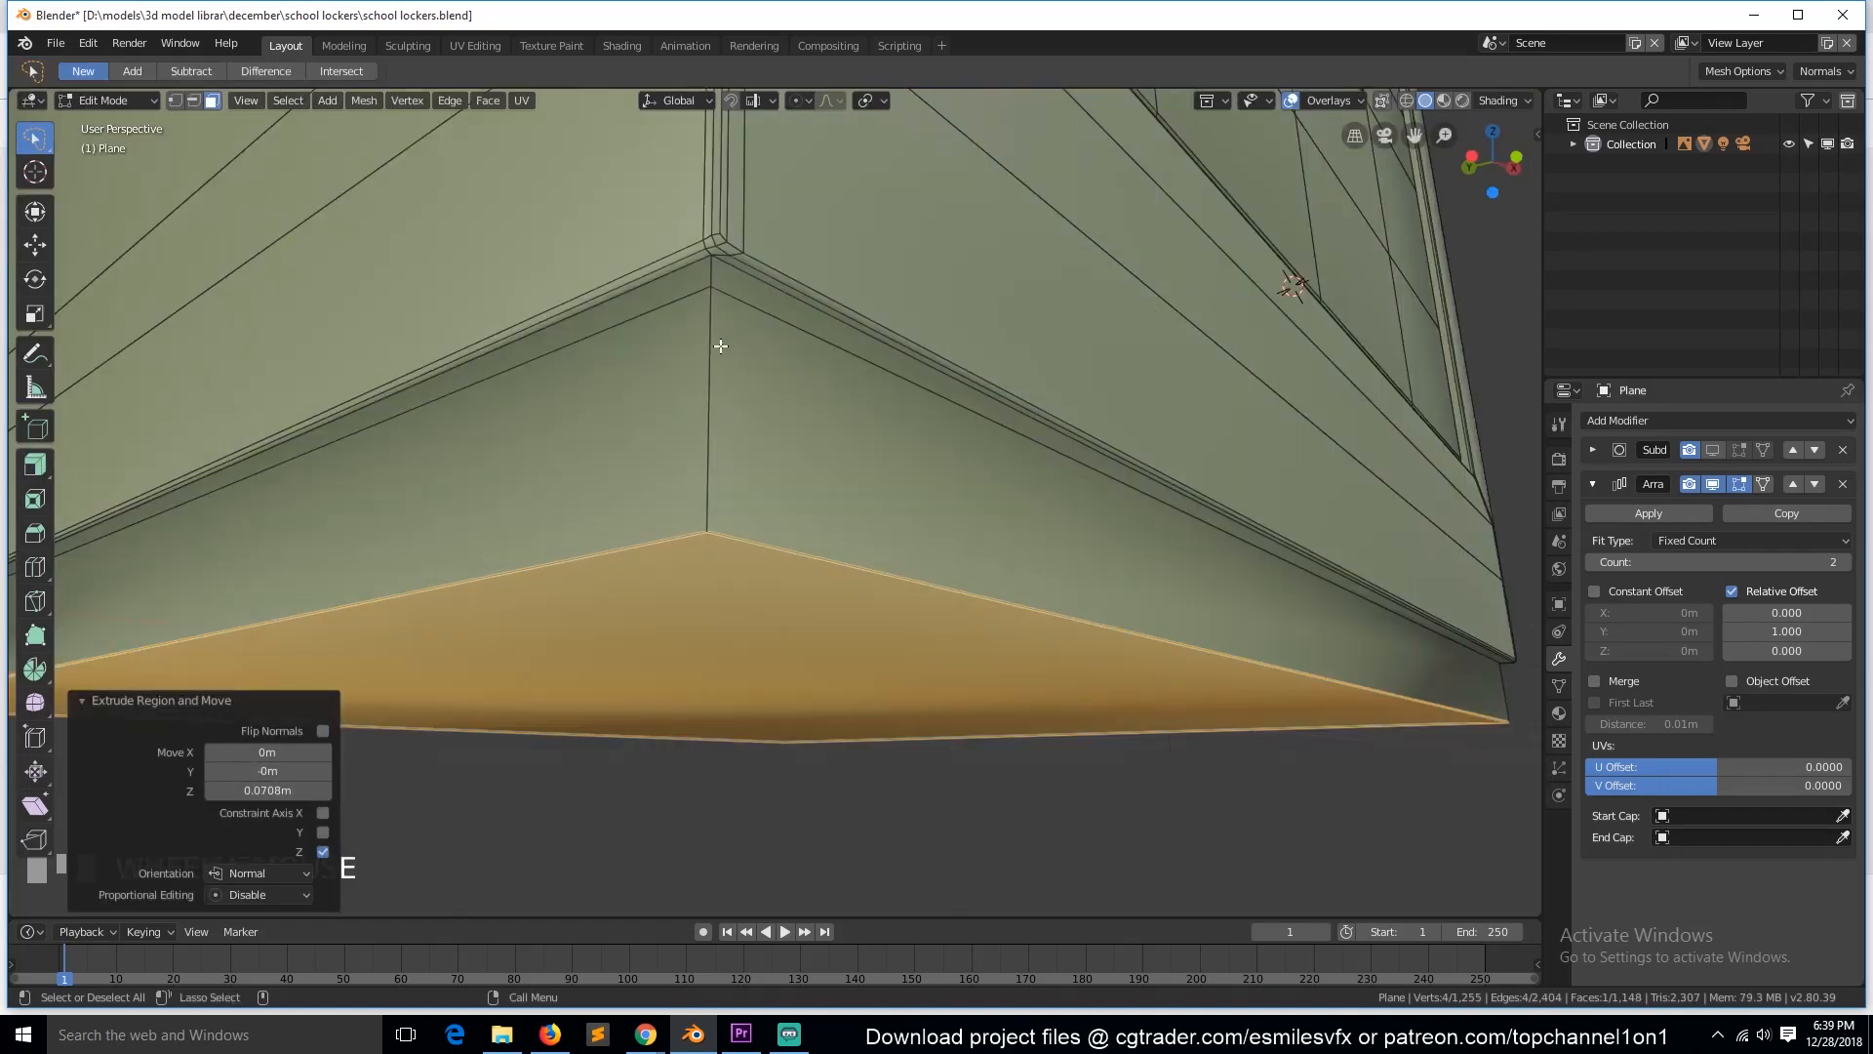
Step: Bevel the vertical corner edges and bottom perimeter edges of the recessed plinth
key(2)
alt+click(878, 452)
alt+shift+click(647, 543)
key(grave)
alt+shift+click(926, 564)
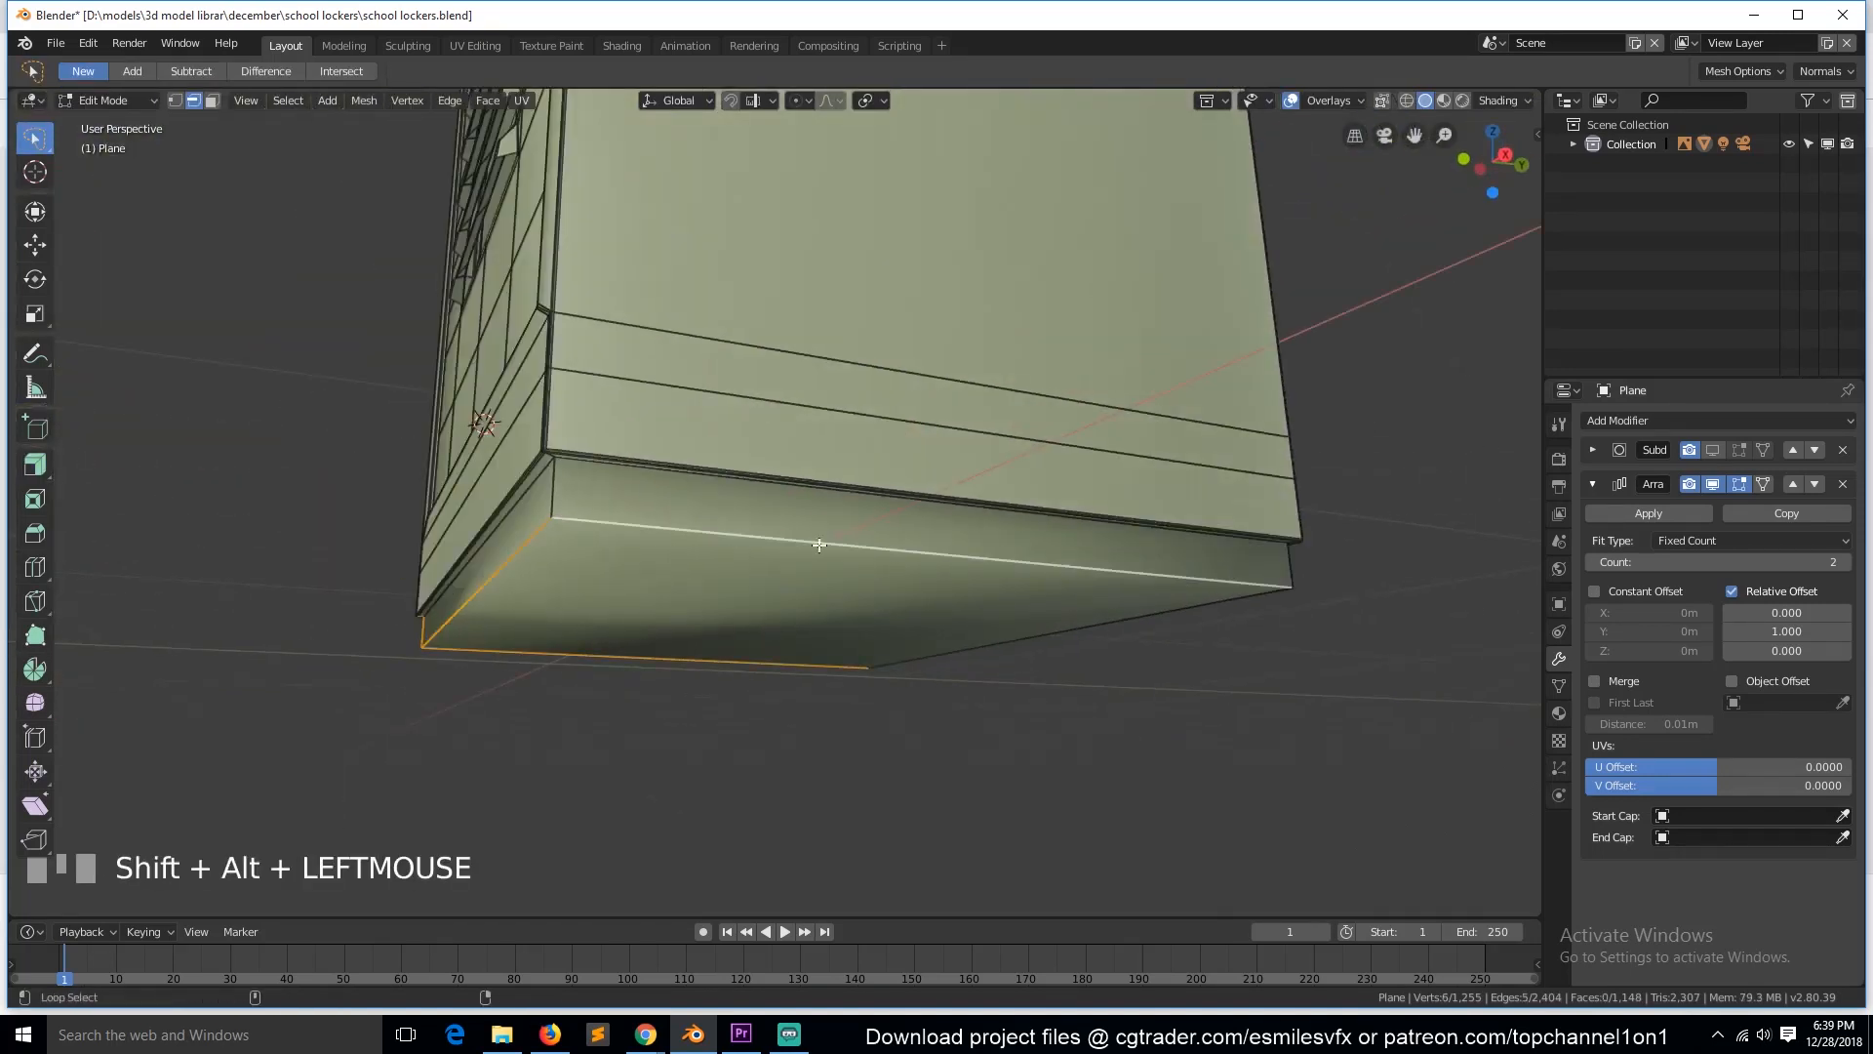
key(grave)
alt+shift+click(500, 516)
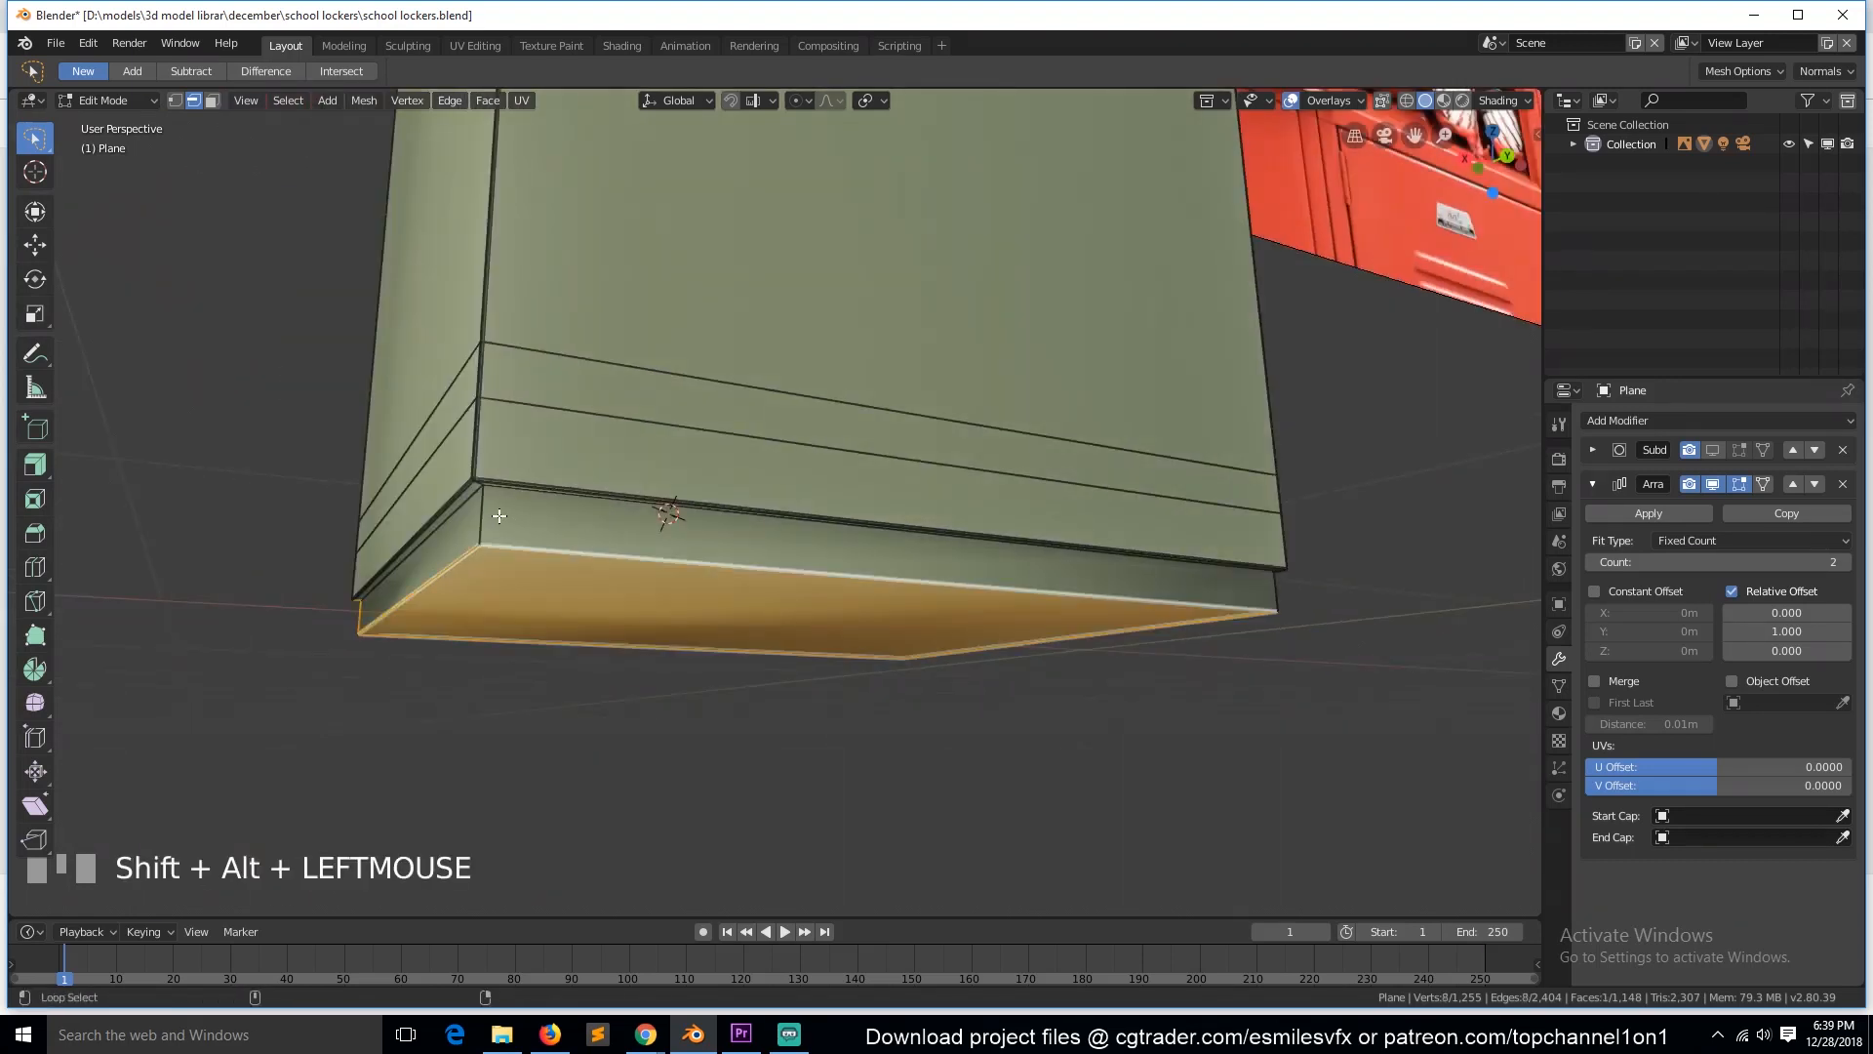
key(grave)
key(ctrl+b)
click(1013, 678)
Step: Connect the vertices across the bevels at two corners where the body meets the plinth
key(1)
click(1014, 246)
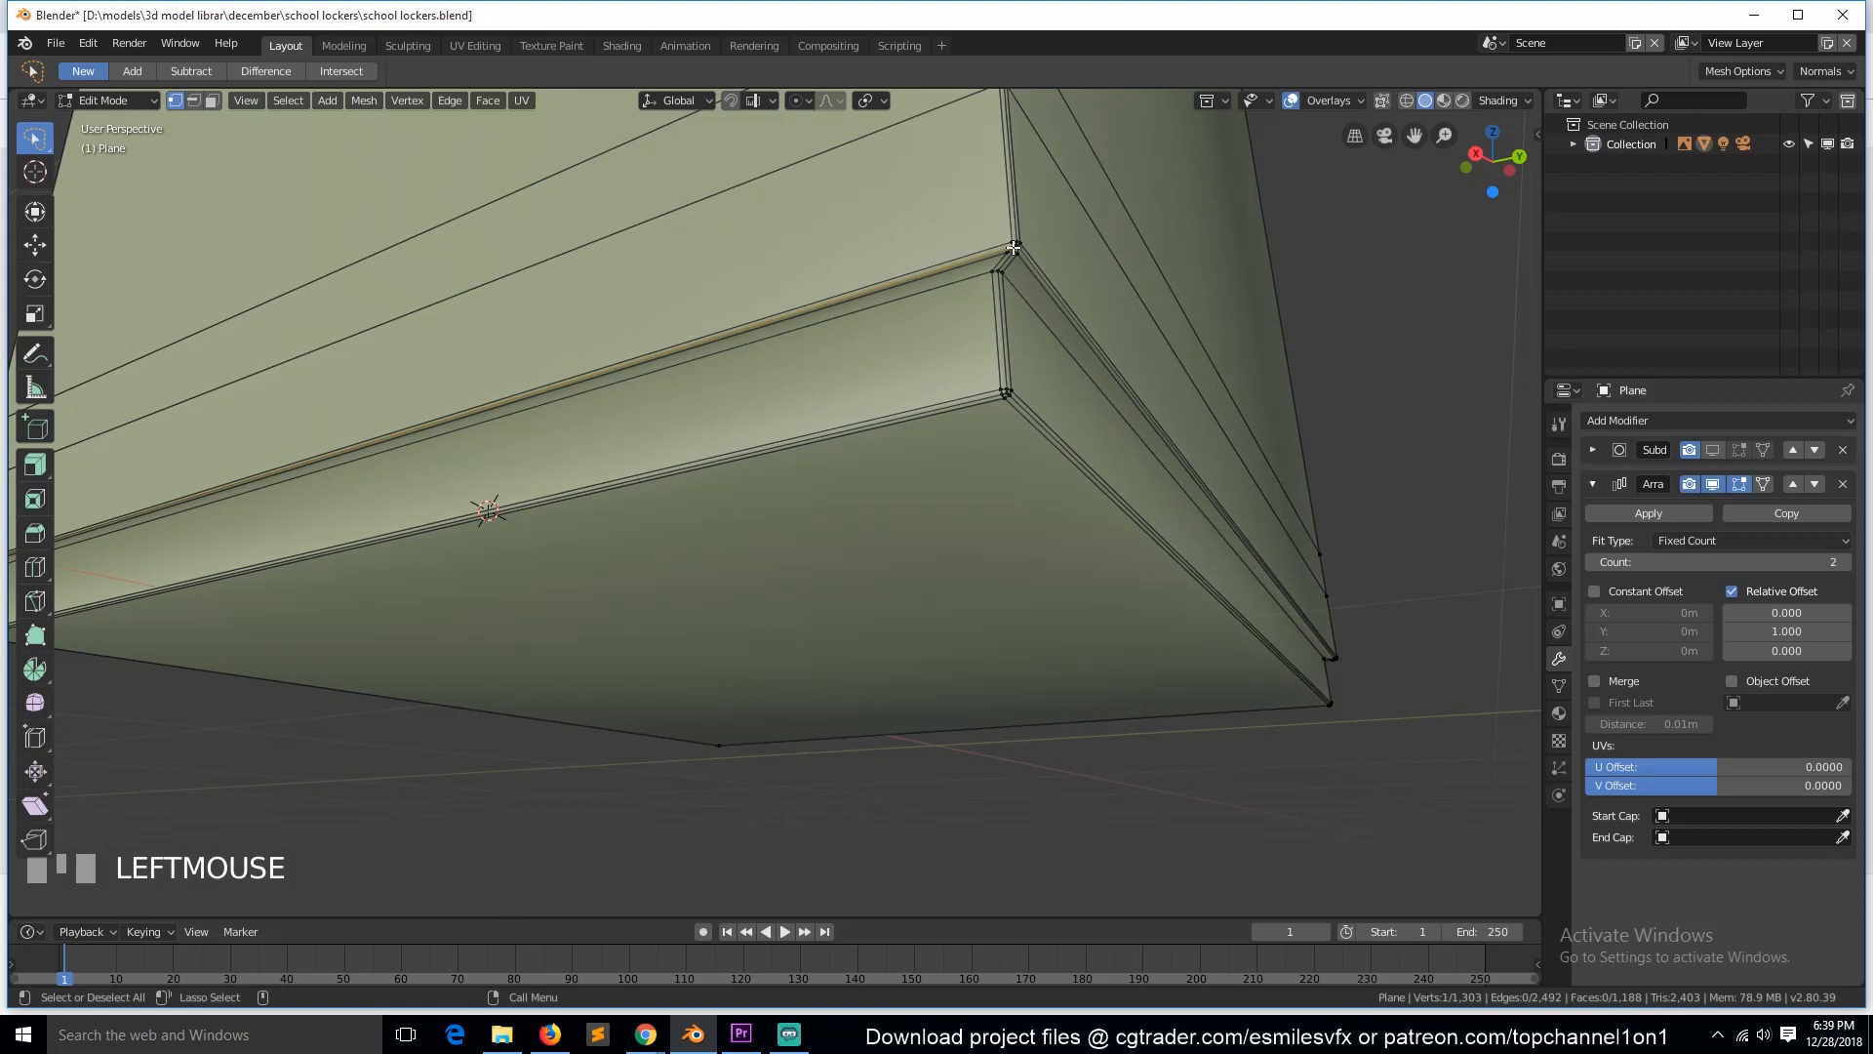
scroll(845, 489, up, 3)
scroll(845, 490, down, 1)
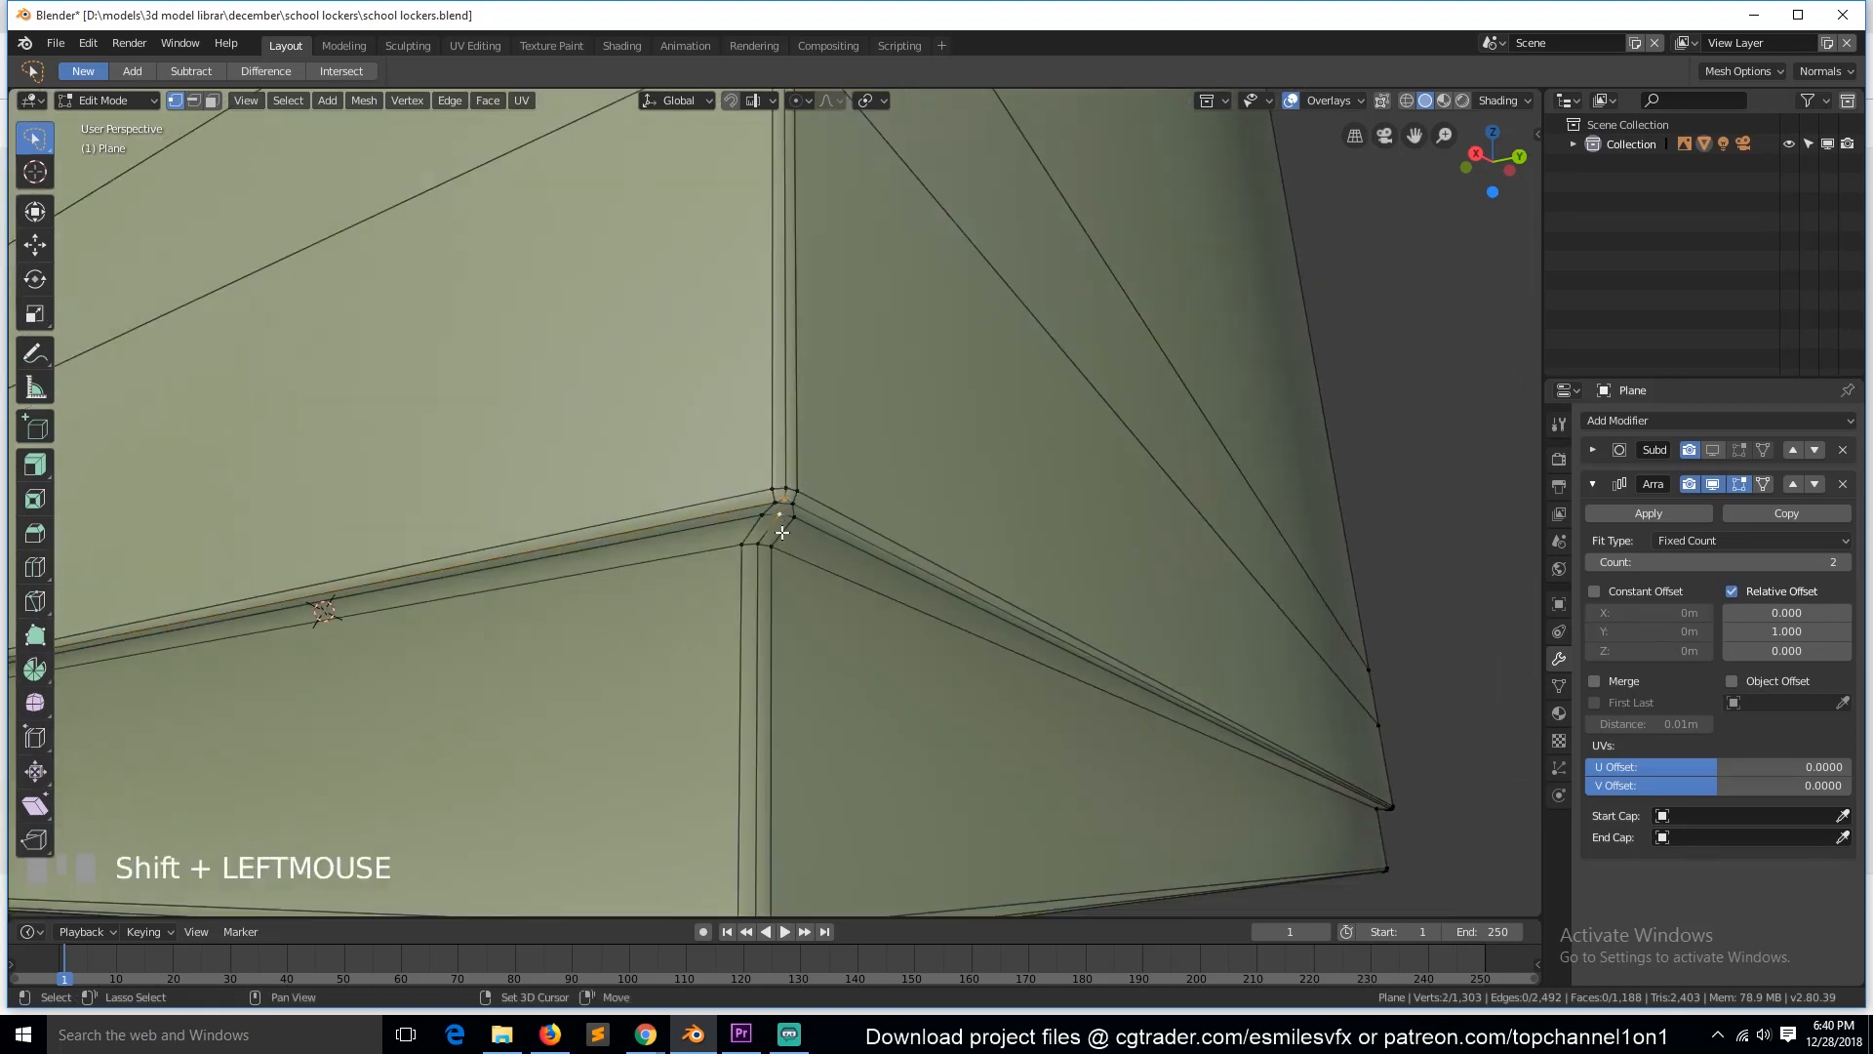
key(grave)
scroll(1050, 598, down, 3)
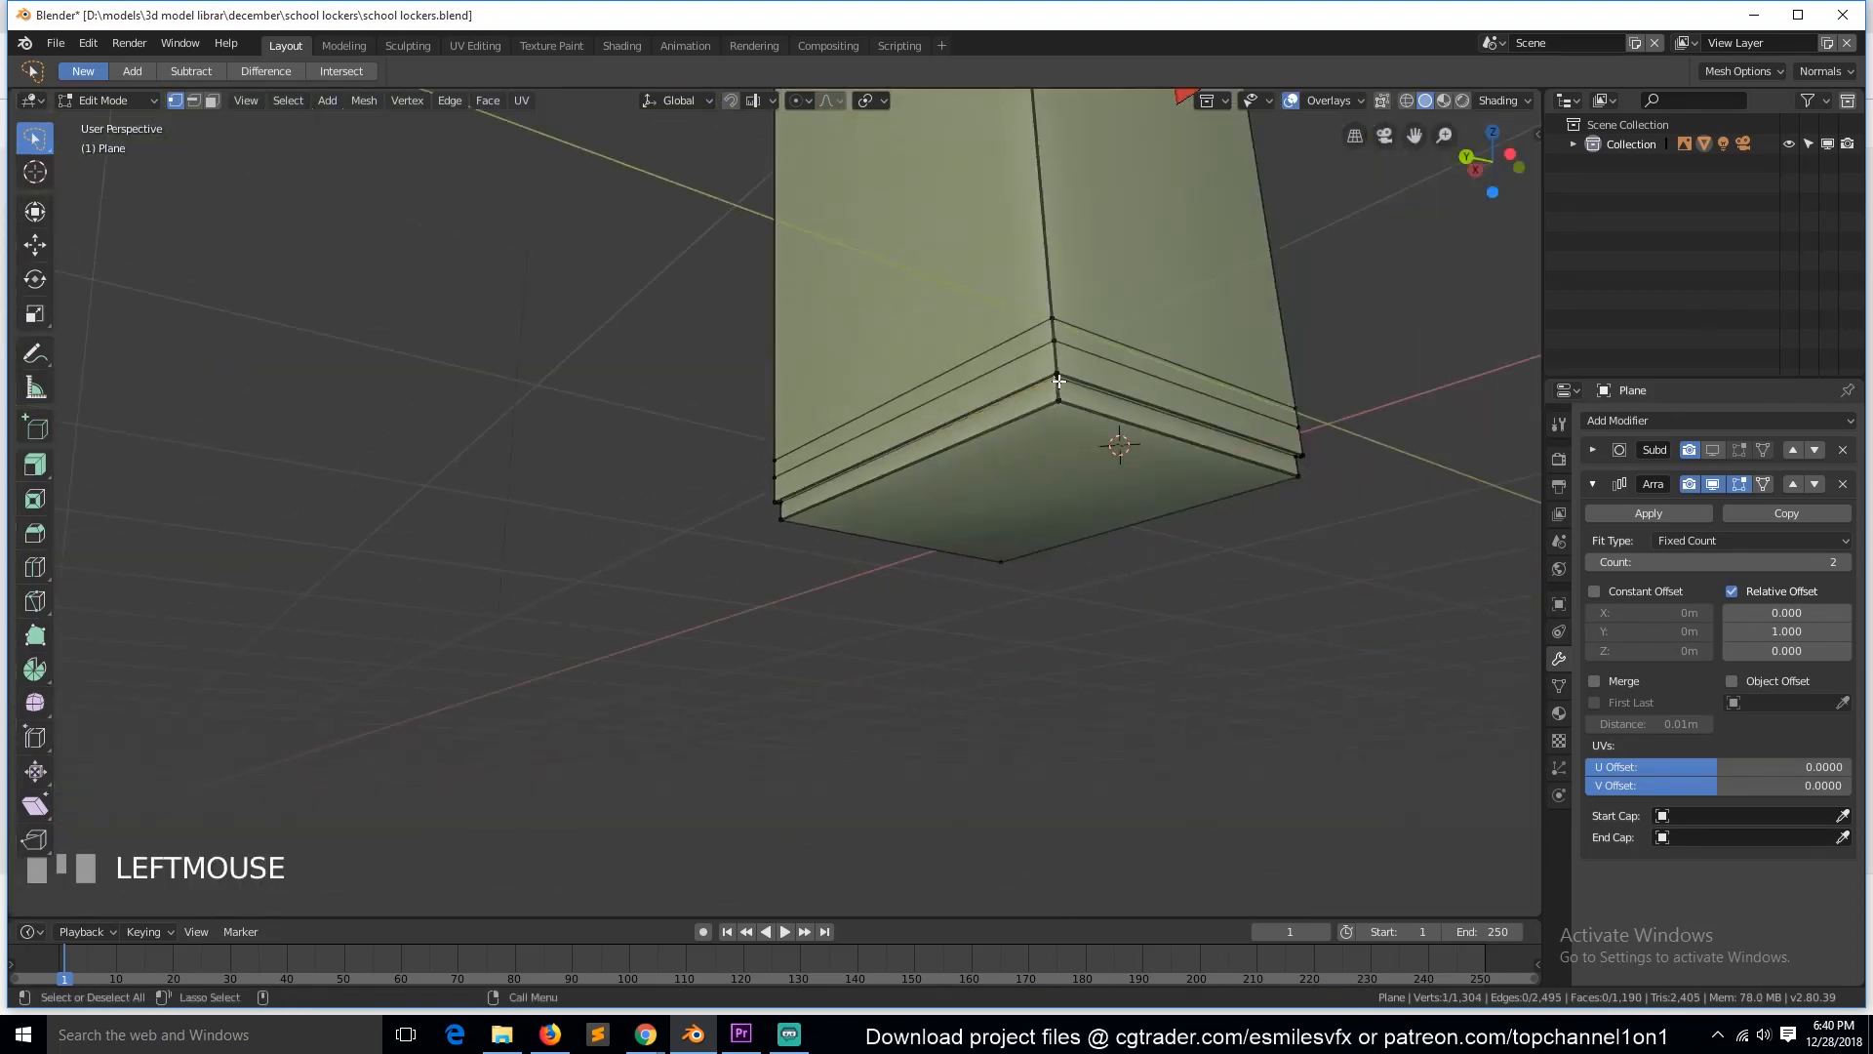
key(KP_Decimal)
scroll(1039, 612, down, 3)
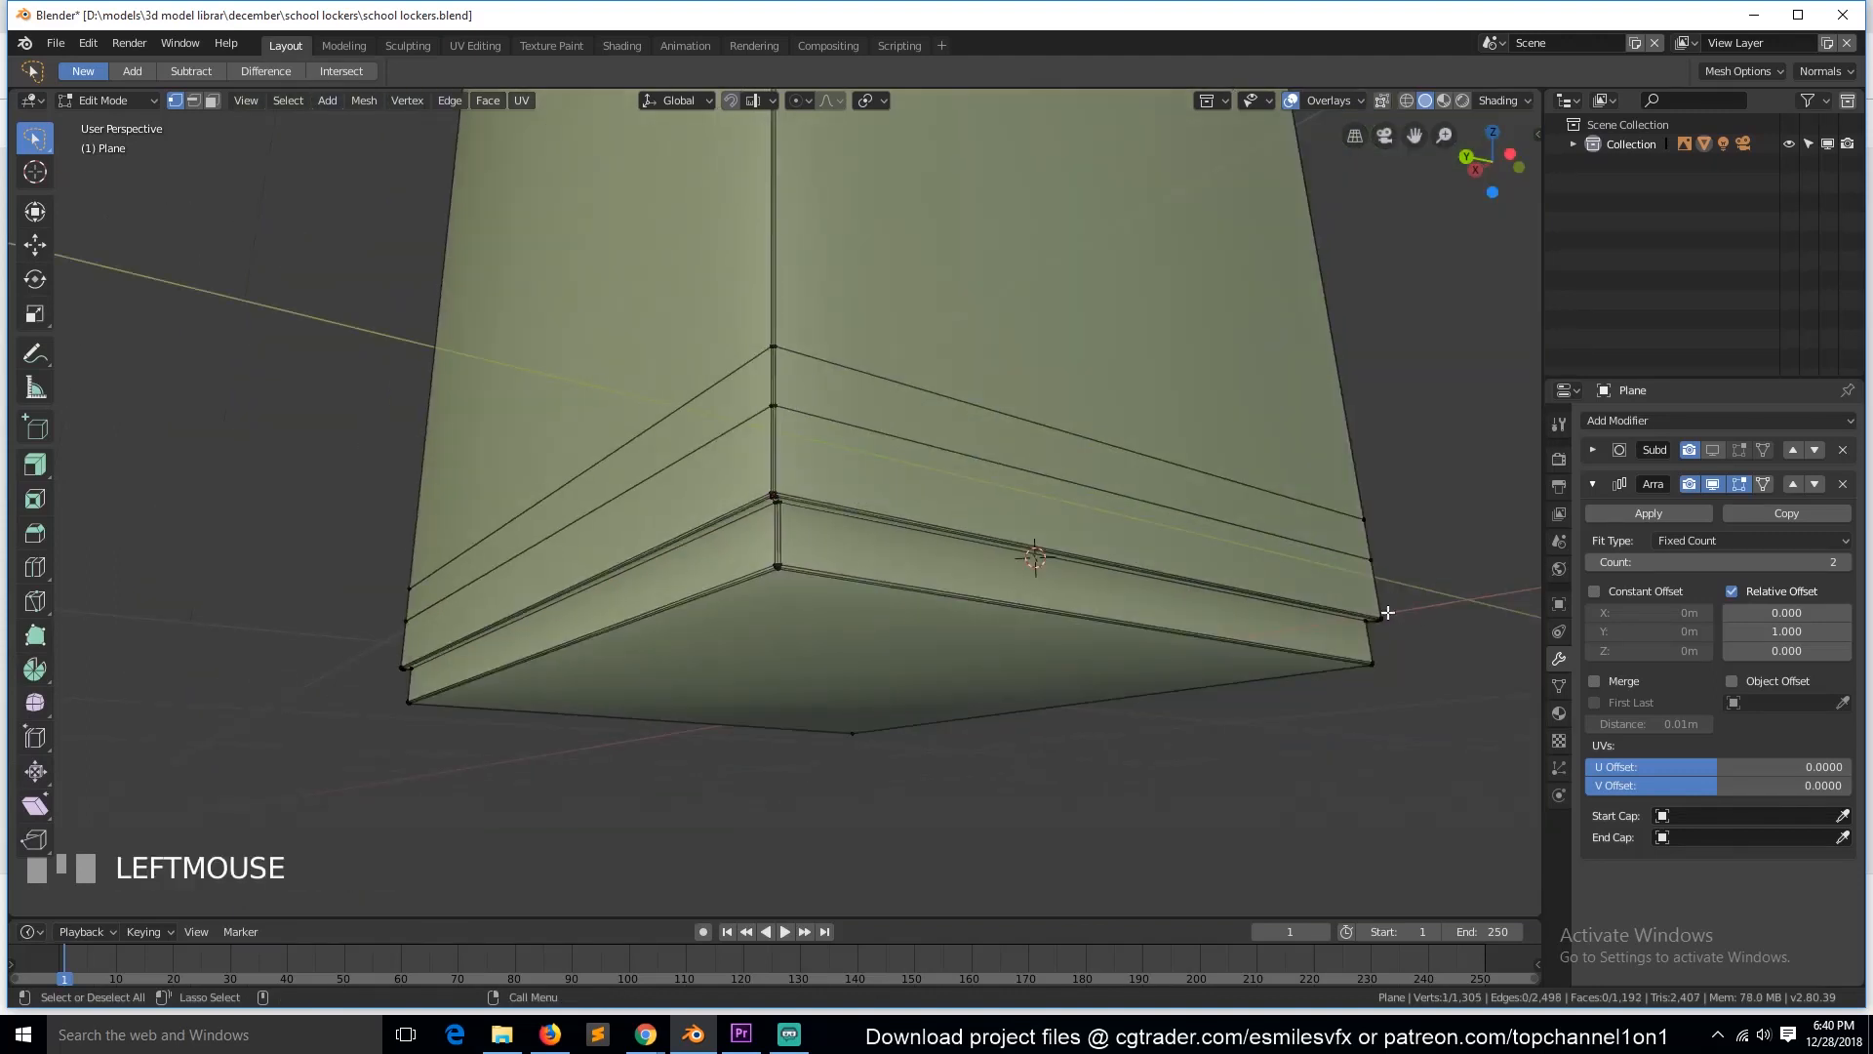
Step: Connect the bevel vertices at the remaining two corners between the body and the plinth
key(KP_Decimal)
scroll(814, 510, up, 3)
key(j)
scroll(936, 640, down, 8)
click(1191, 765)
key(grave)
middle_drag(1014, 701, 790, 610)
scroll(790, 611, up, 3)
scroll(790, 610, up, 2)
click(777, 541)
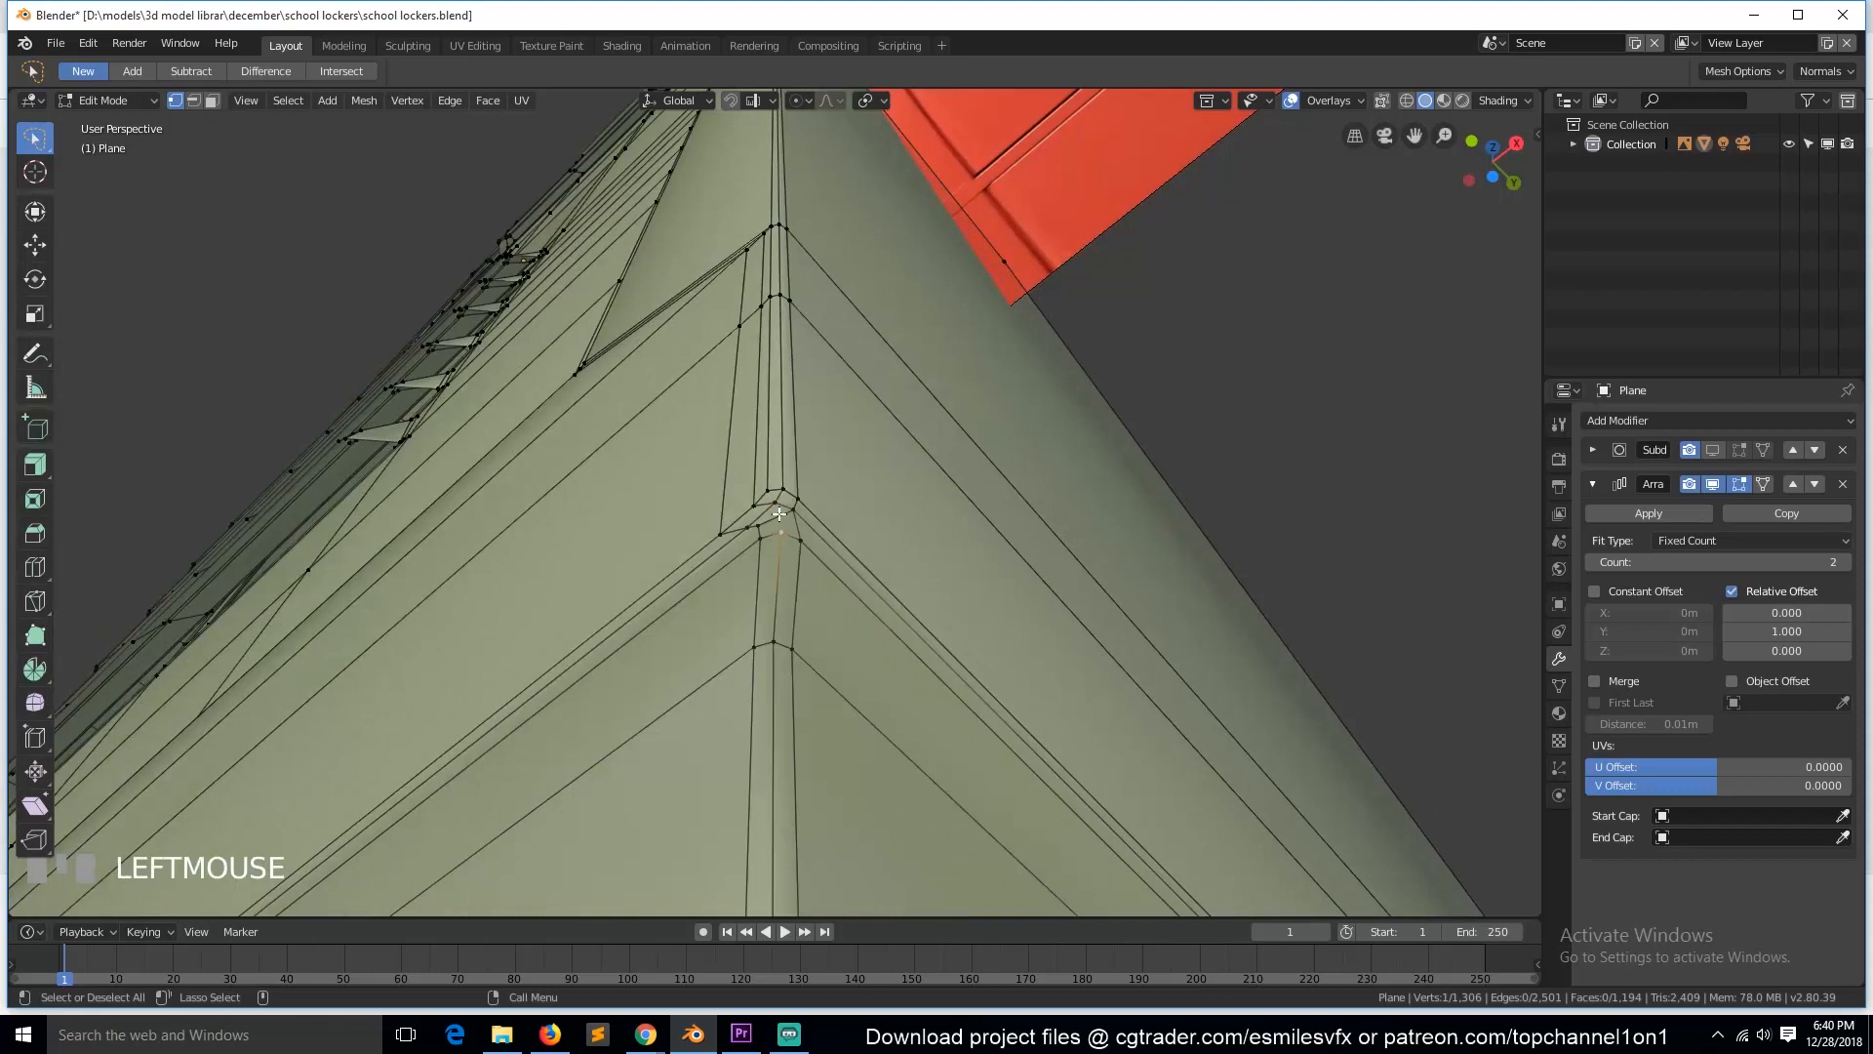
scroll(815, 580, down, 3)
Step: Turn on the Subdivision modifier's viewport display in Object Mode, save the file and check the stack from the front
key(Tab)
click(1713, 449)
key(grave)
scroll(736, 717, down, 3)
key(KP_1)
drag(1414, 136, 1517, 483)
scroll(1040, 355, up, 6)
scroll(1034, 363, down, 4)
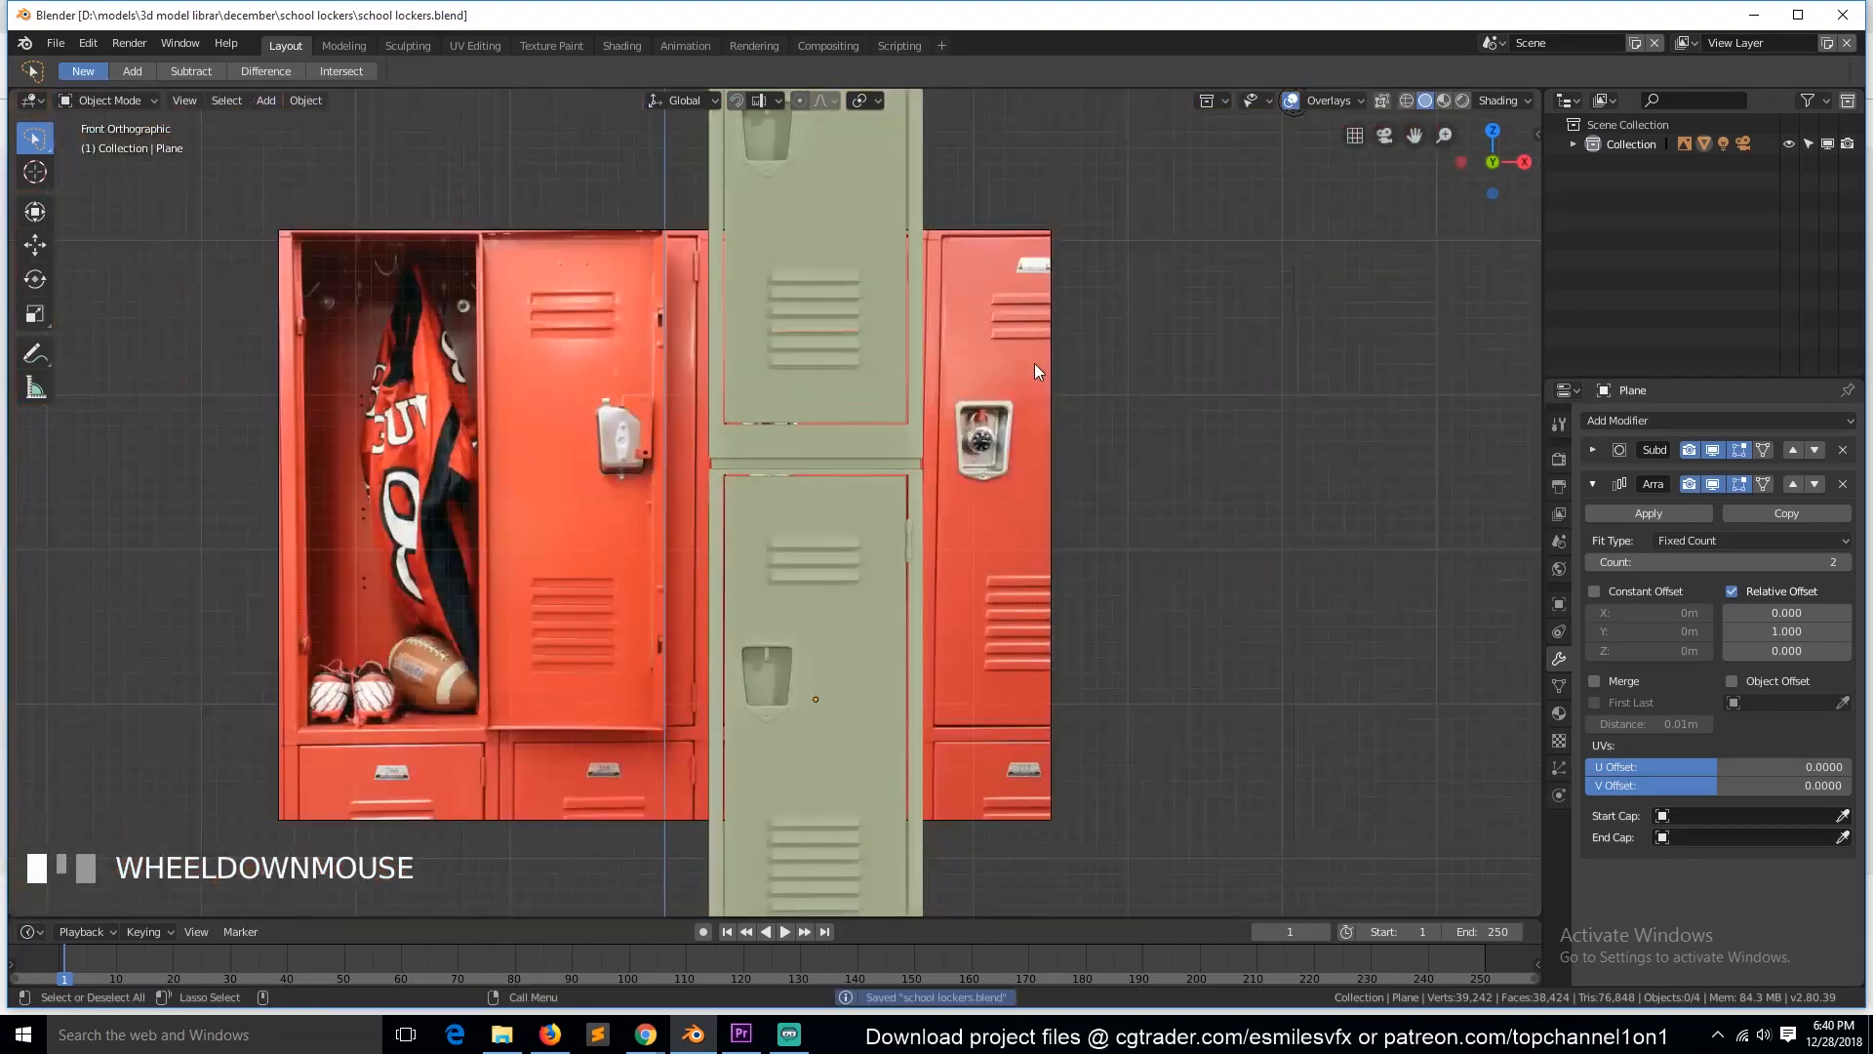
scroll(1034, 363, down, 3)
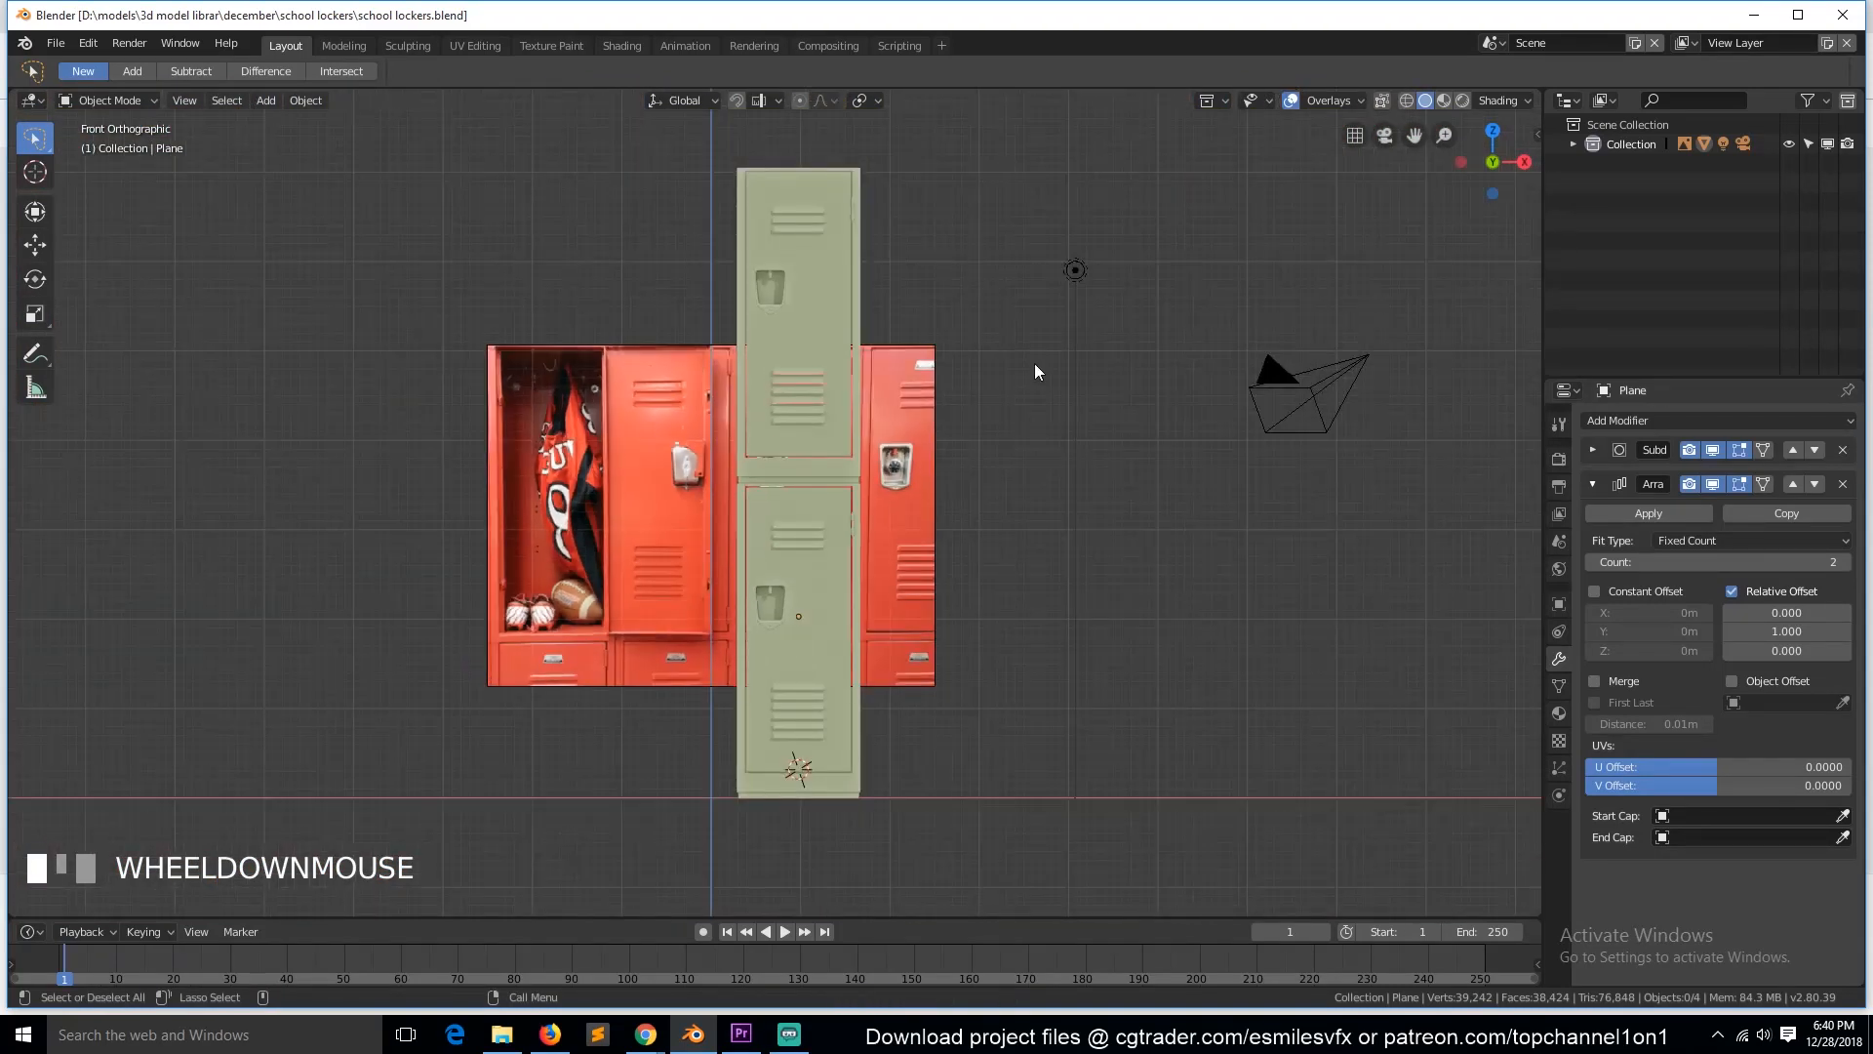
scroll(1035, 363, up, 10)
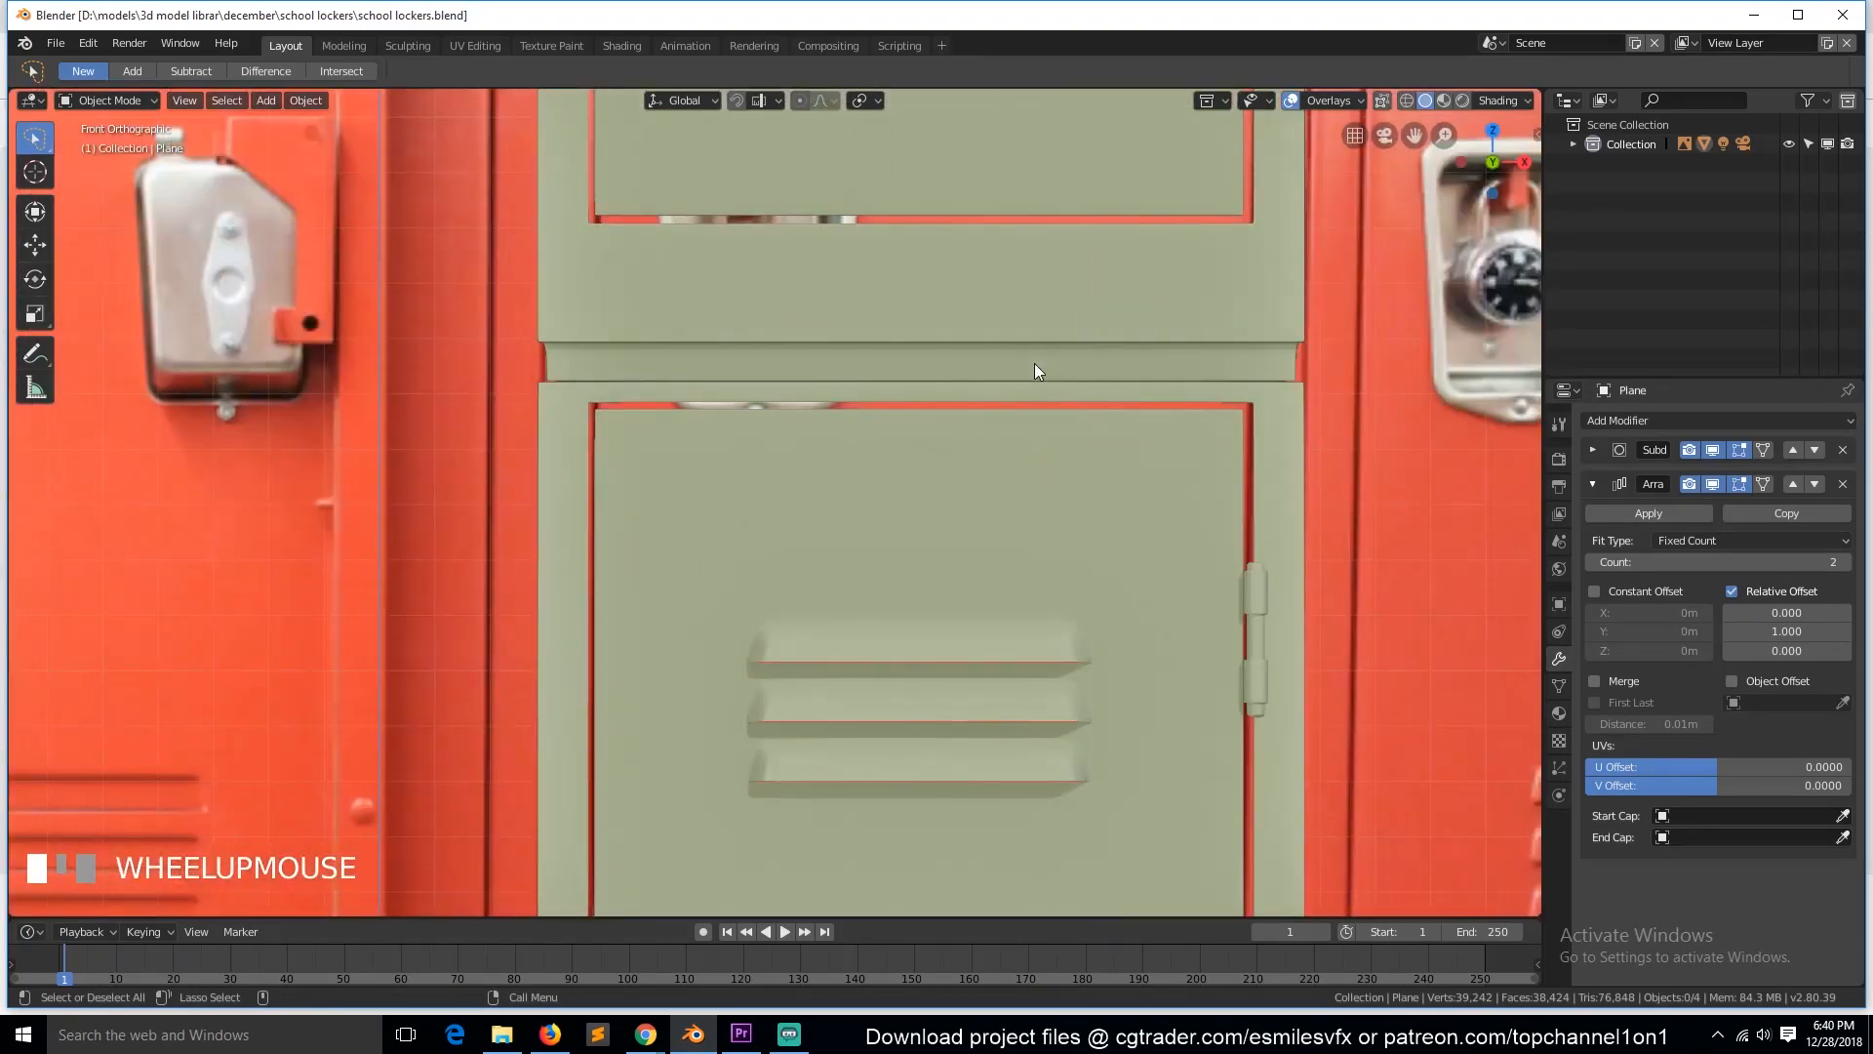
Step: Apply the Array modifier and show the locker mesh in wireframe in Edit Mode with nothing selected
click(1676, 508)
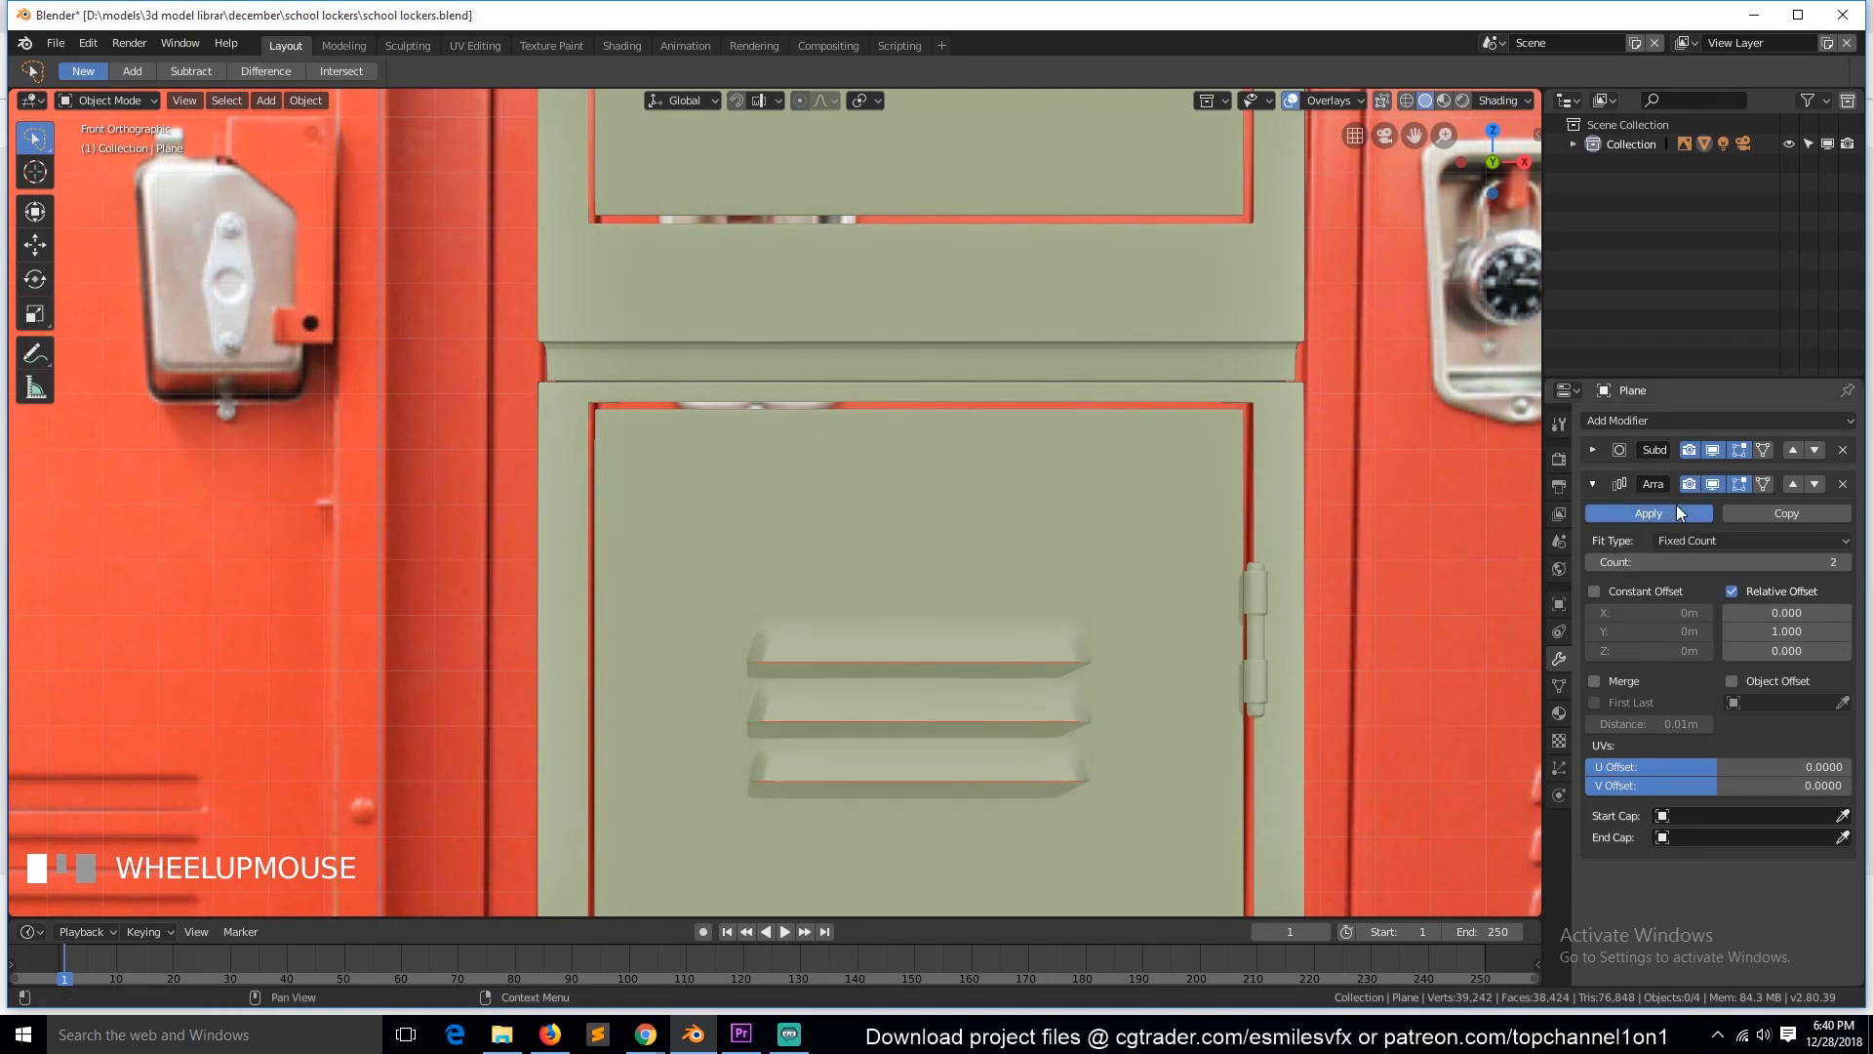
key(Tab)
key(z)
click(675, 368)
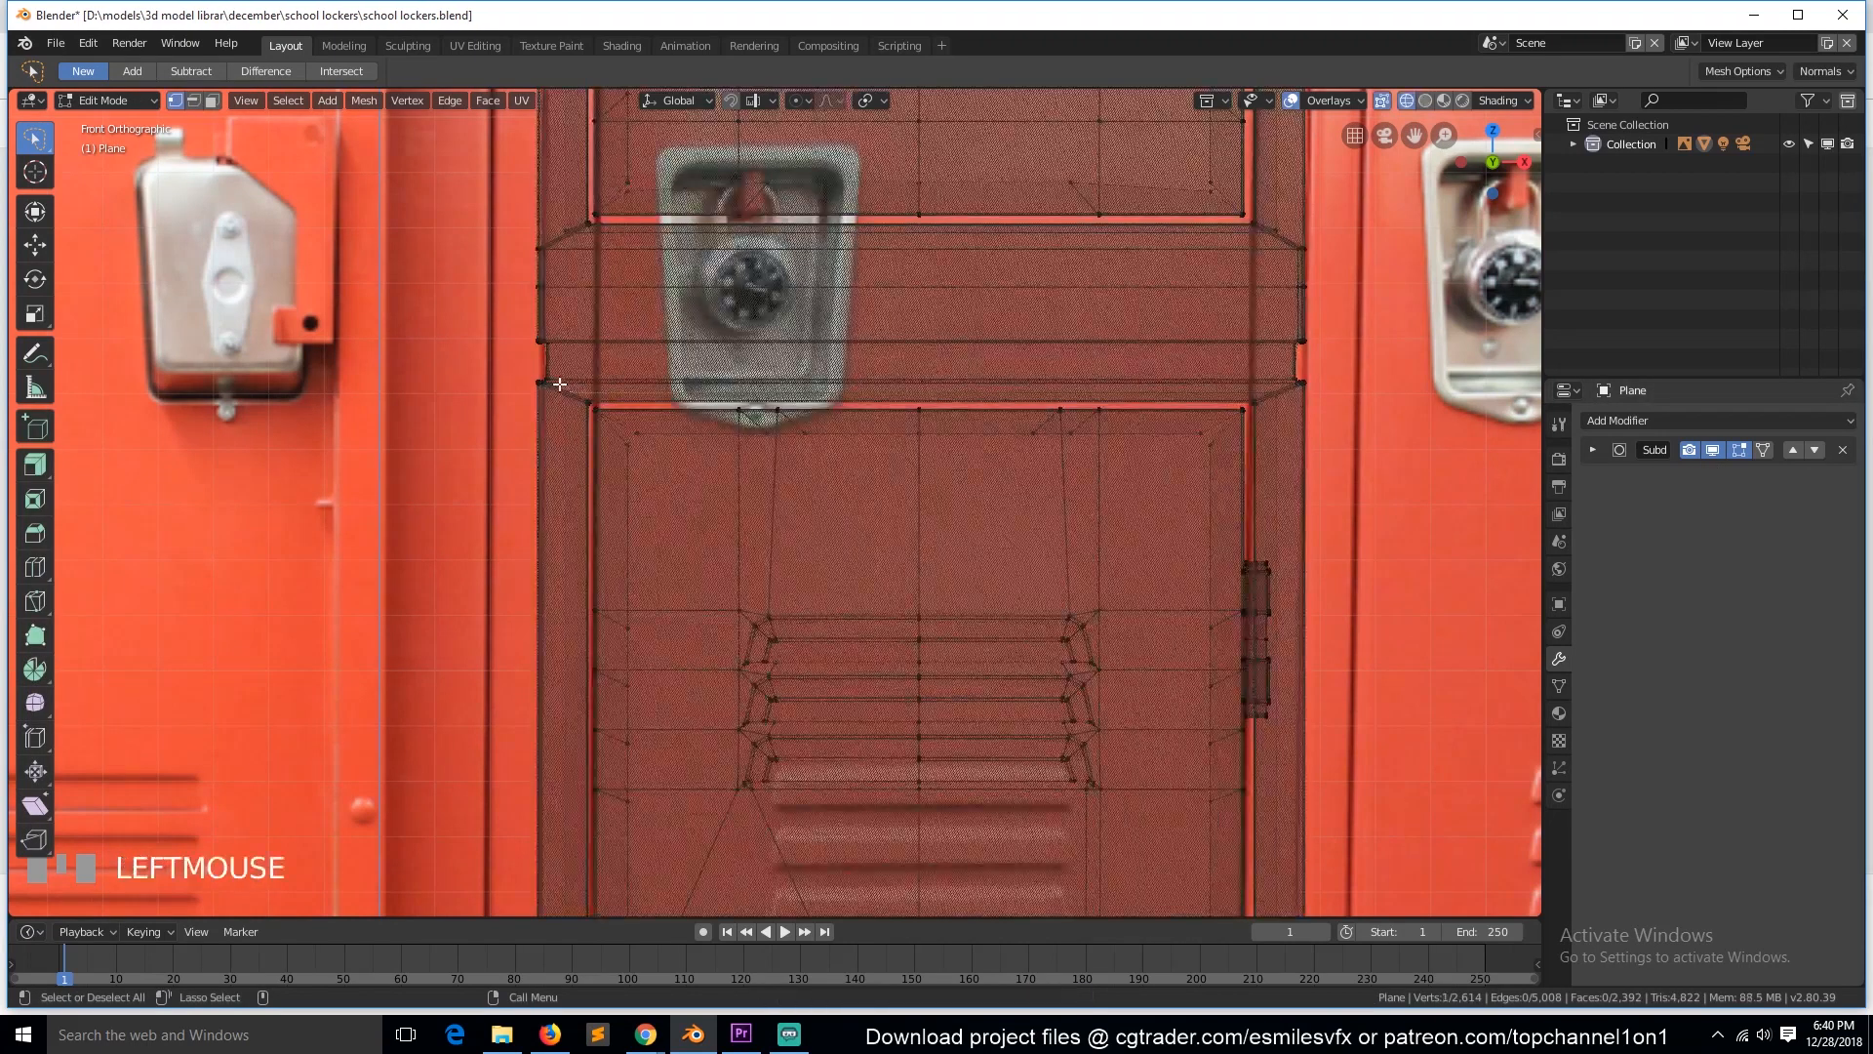
scroll(426, 302, up, 2)
key(alt+a)
drag(407, 258, 1537, 293)
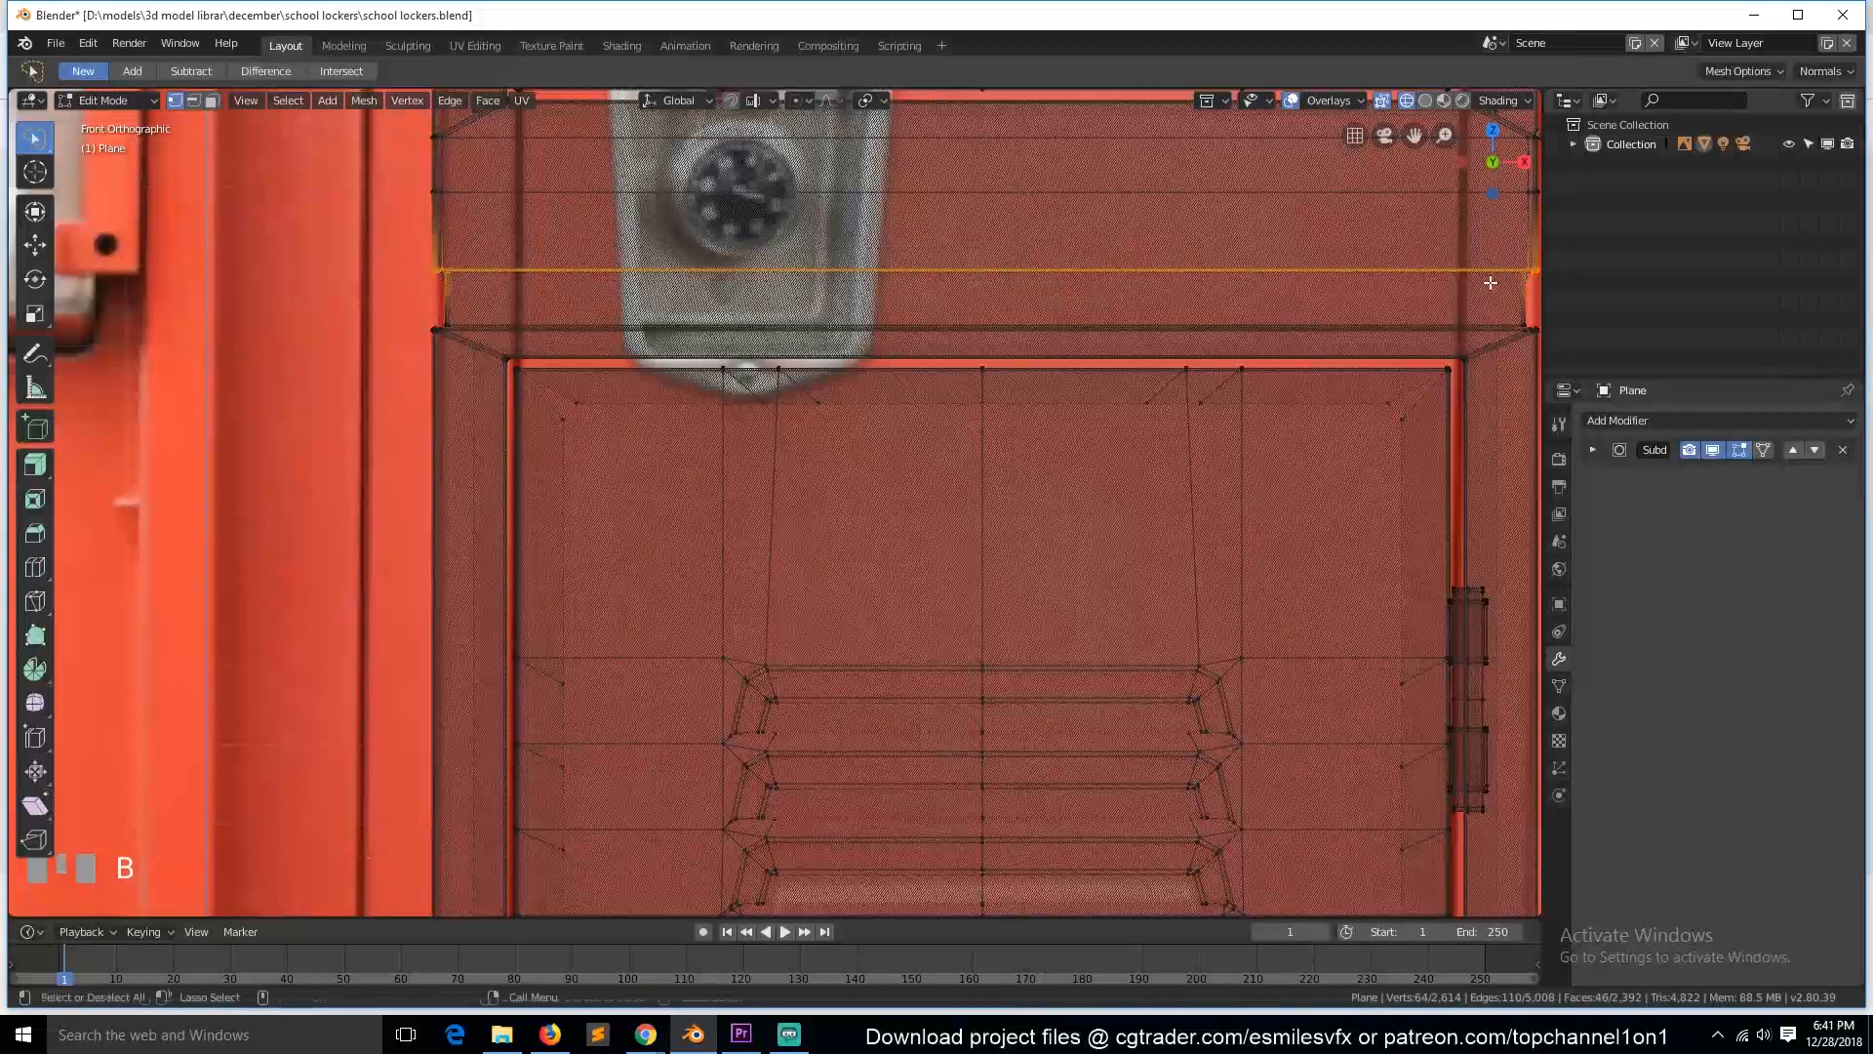
key(ctrl+KP_Add)
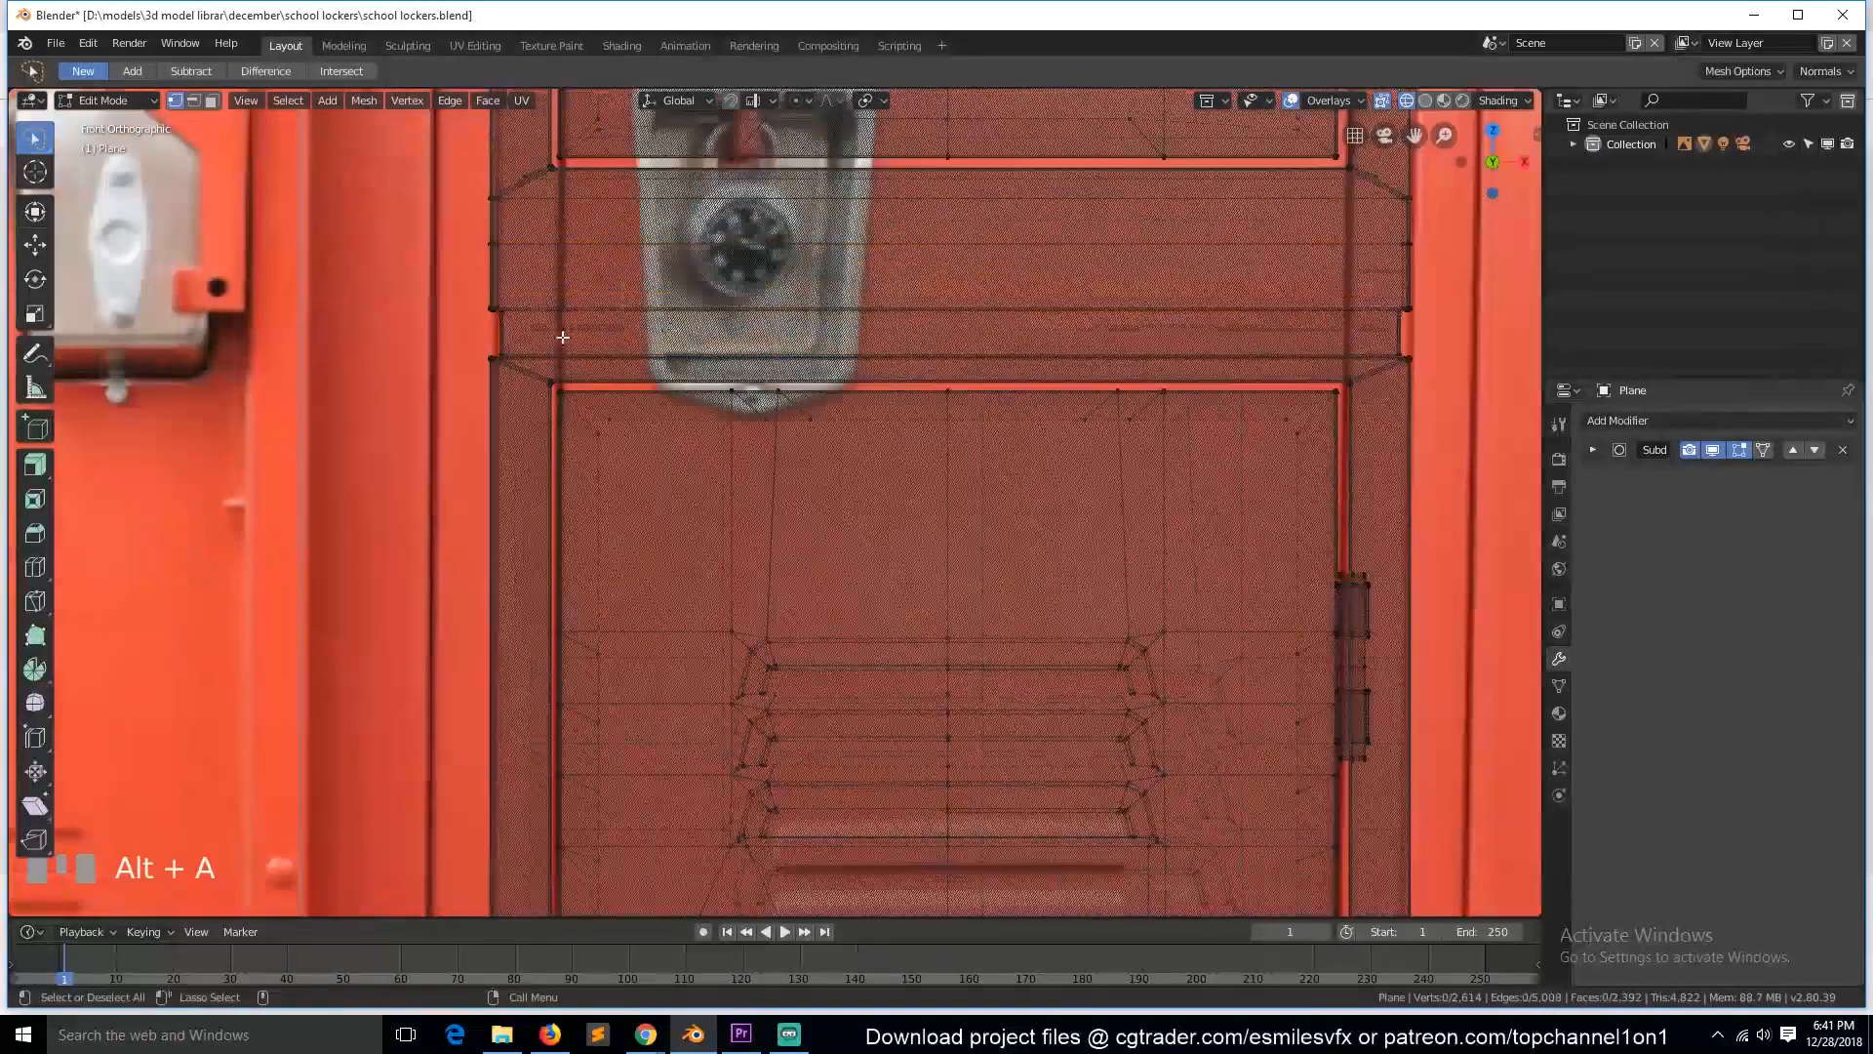
Step: Select the lower locker's whole linked body and hide it
scroll(389, 282, up, 2)
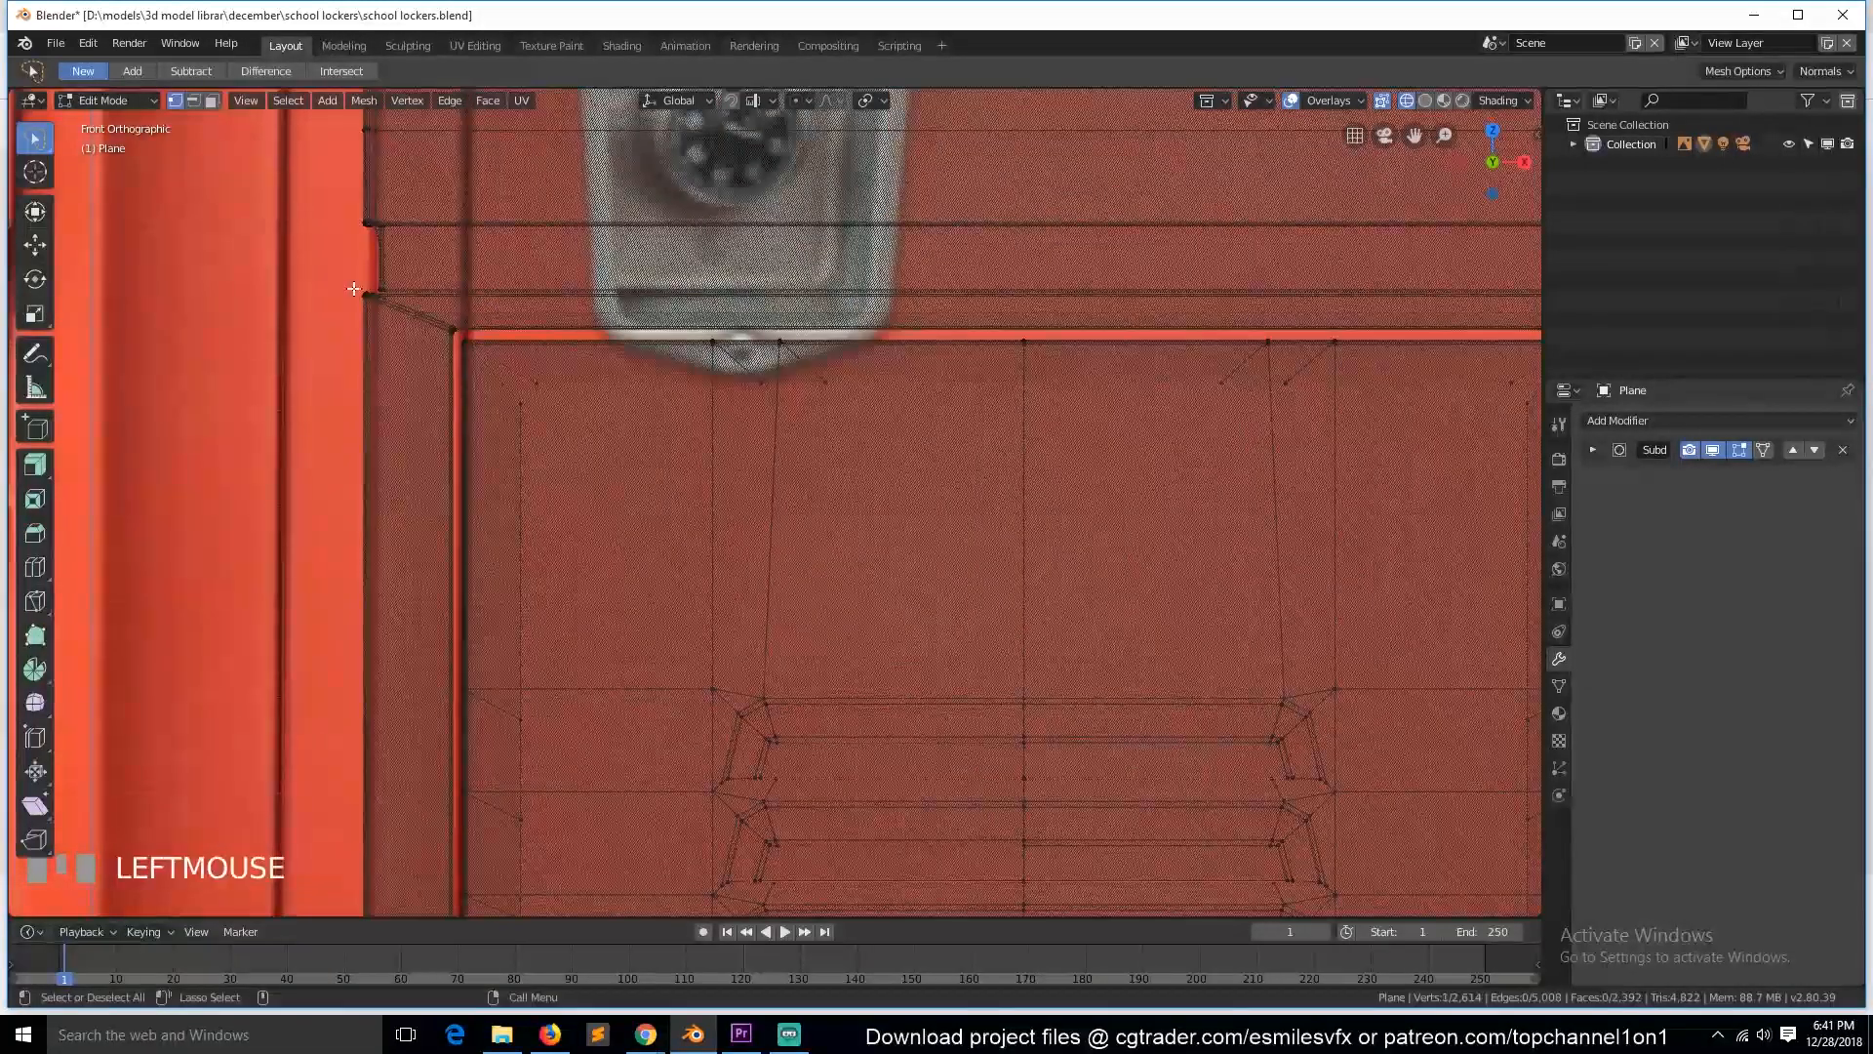
key(ctrl+l)
key(h)
scroll(500, 362, down, 4)
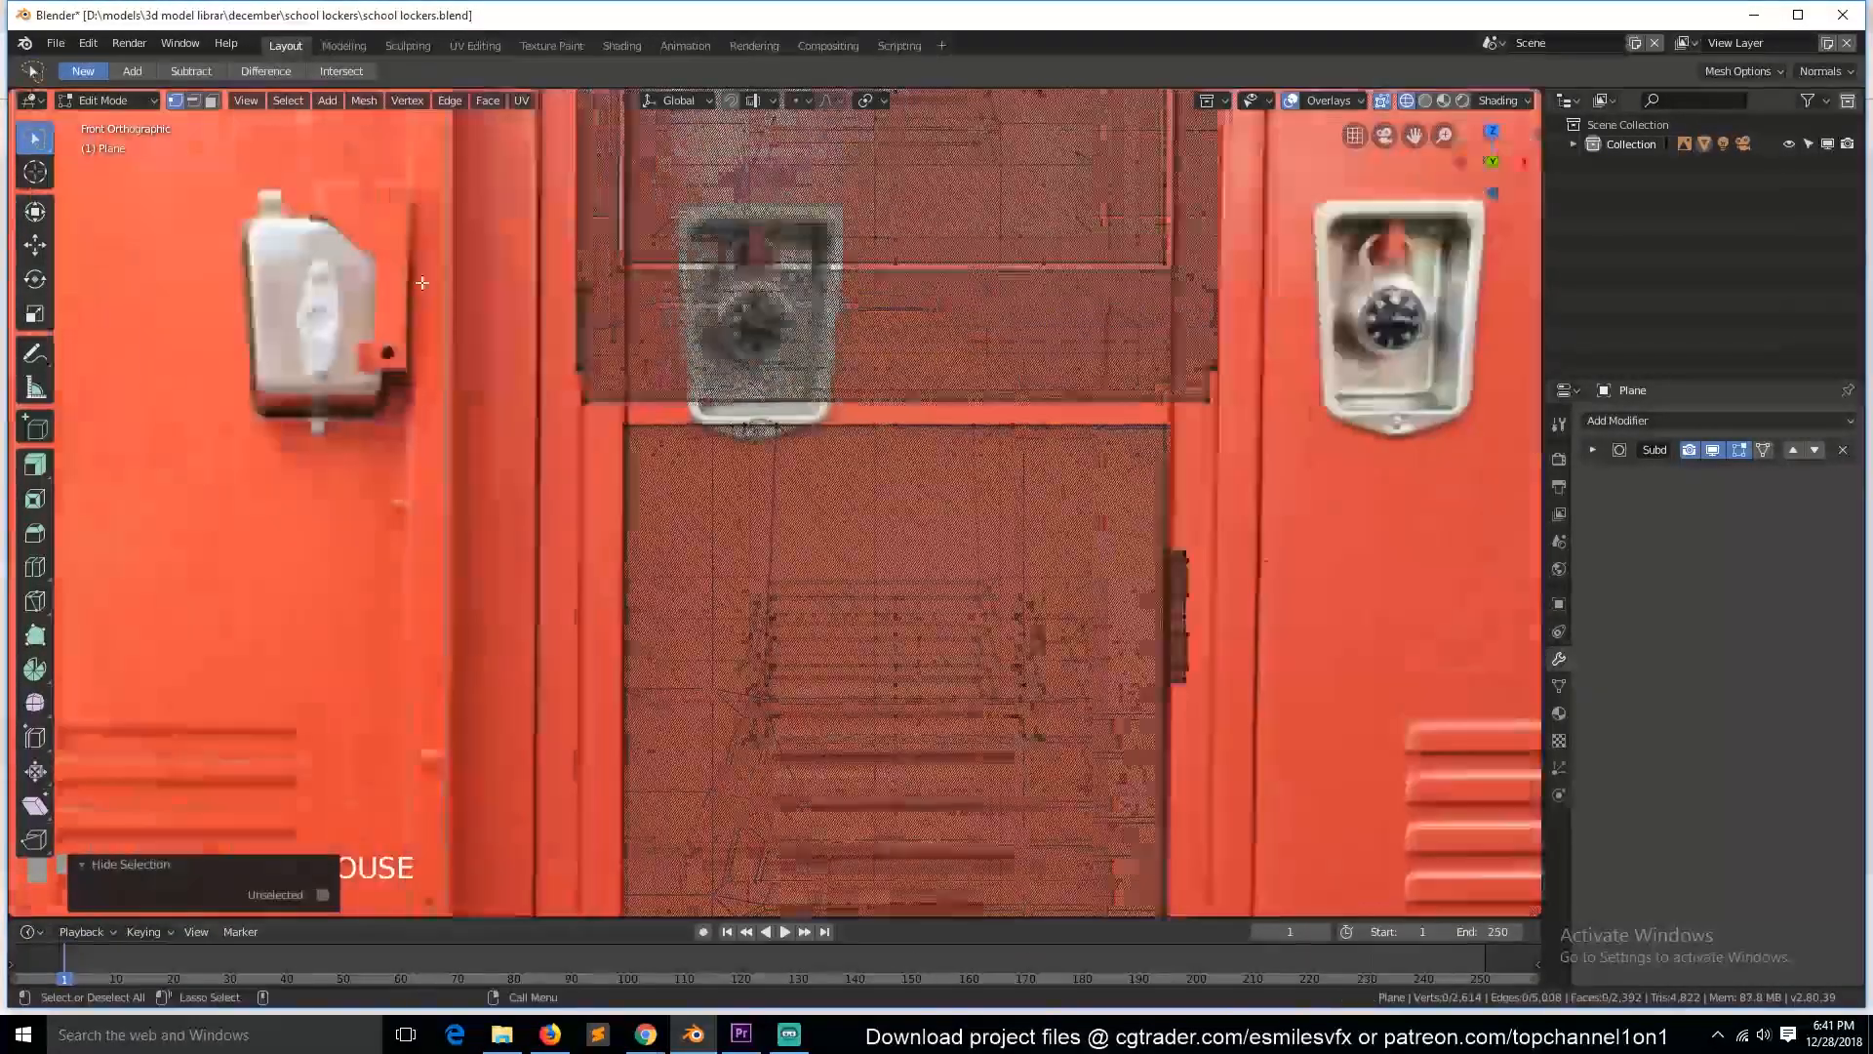
Step: Delete the vertices along the bottom of the upper locker's recessed plinth
scroll(500, 362, up, 2)
drag(916, 392, 1412, 292)
key(x)
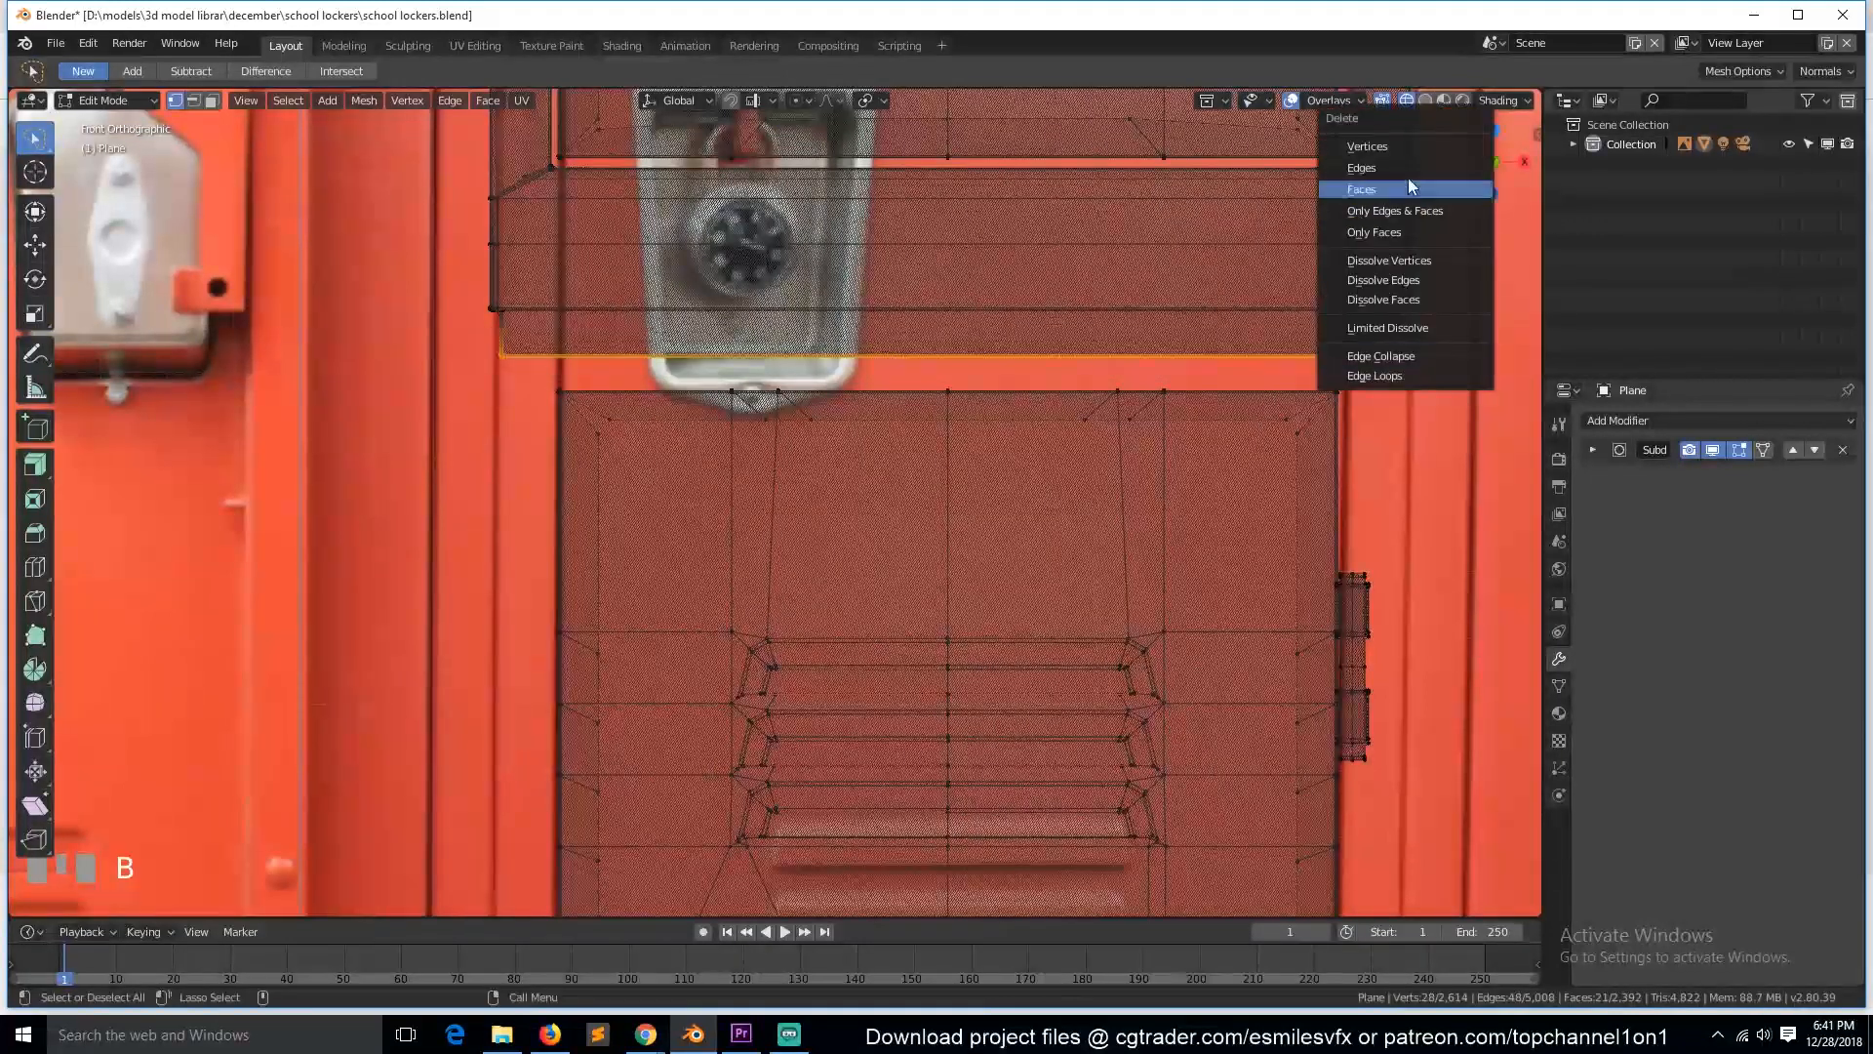
click(1412, 145)
Step: Select the horizontal edge loop around the middle of the upper locker's plinth and remove it
middle_drag(1413, 146, 1012, 234)
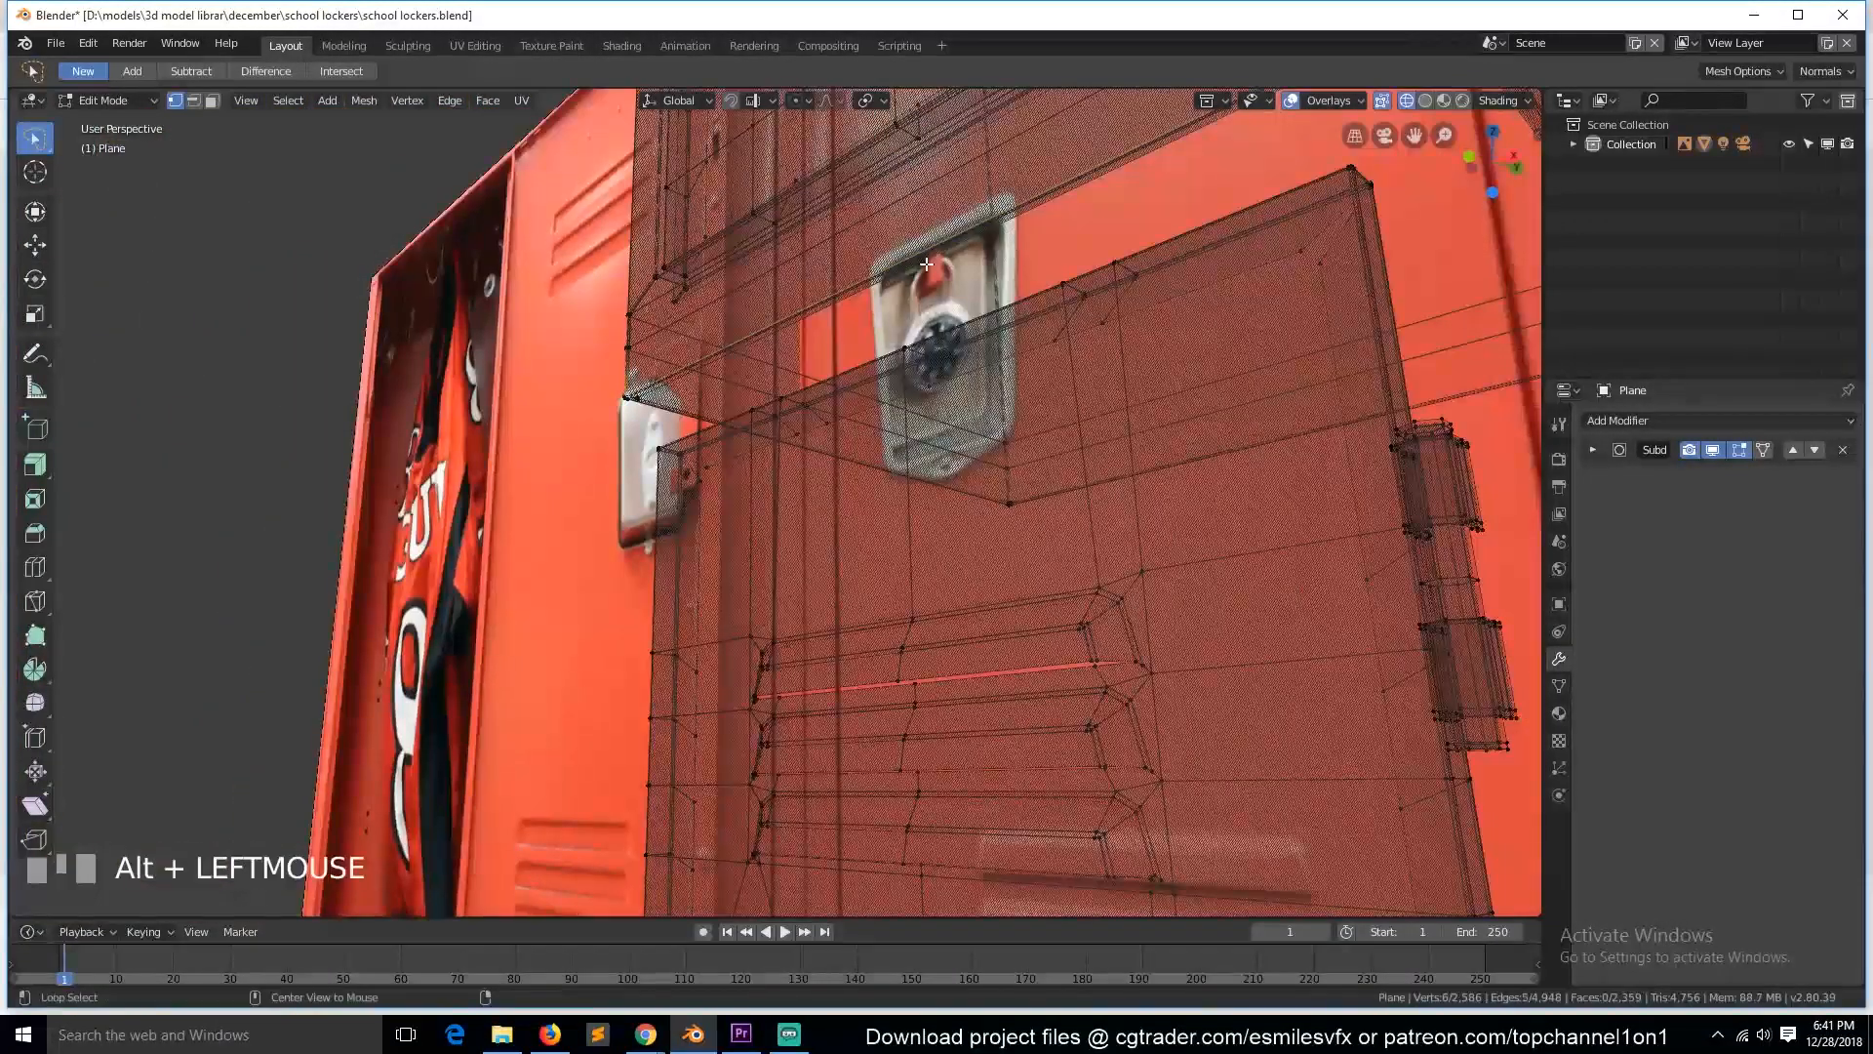
key(KP_1)
alt+click(624, 244)
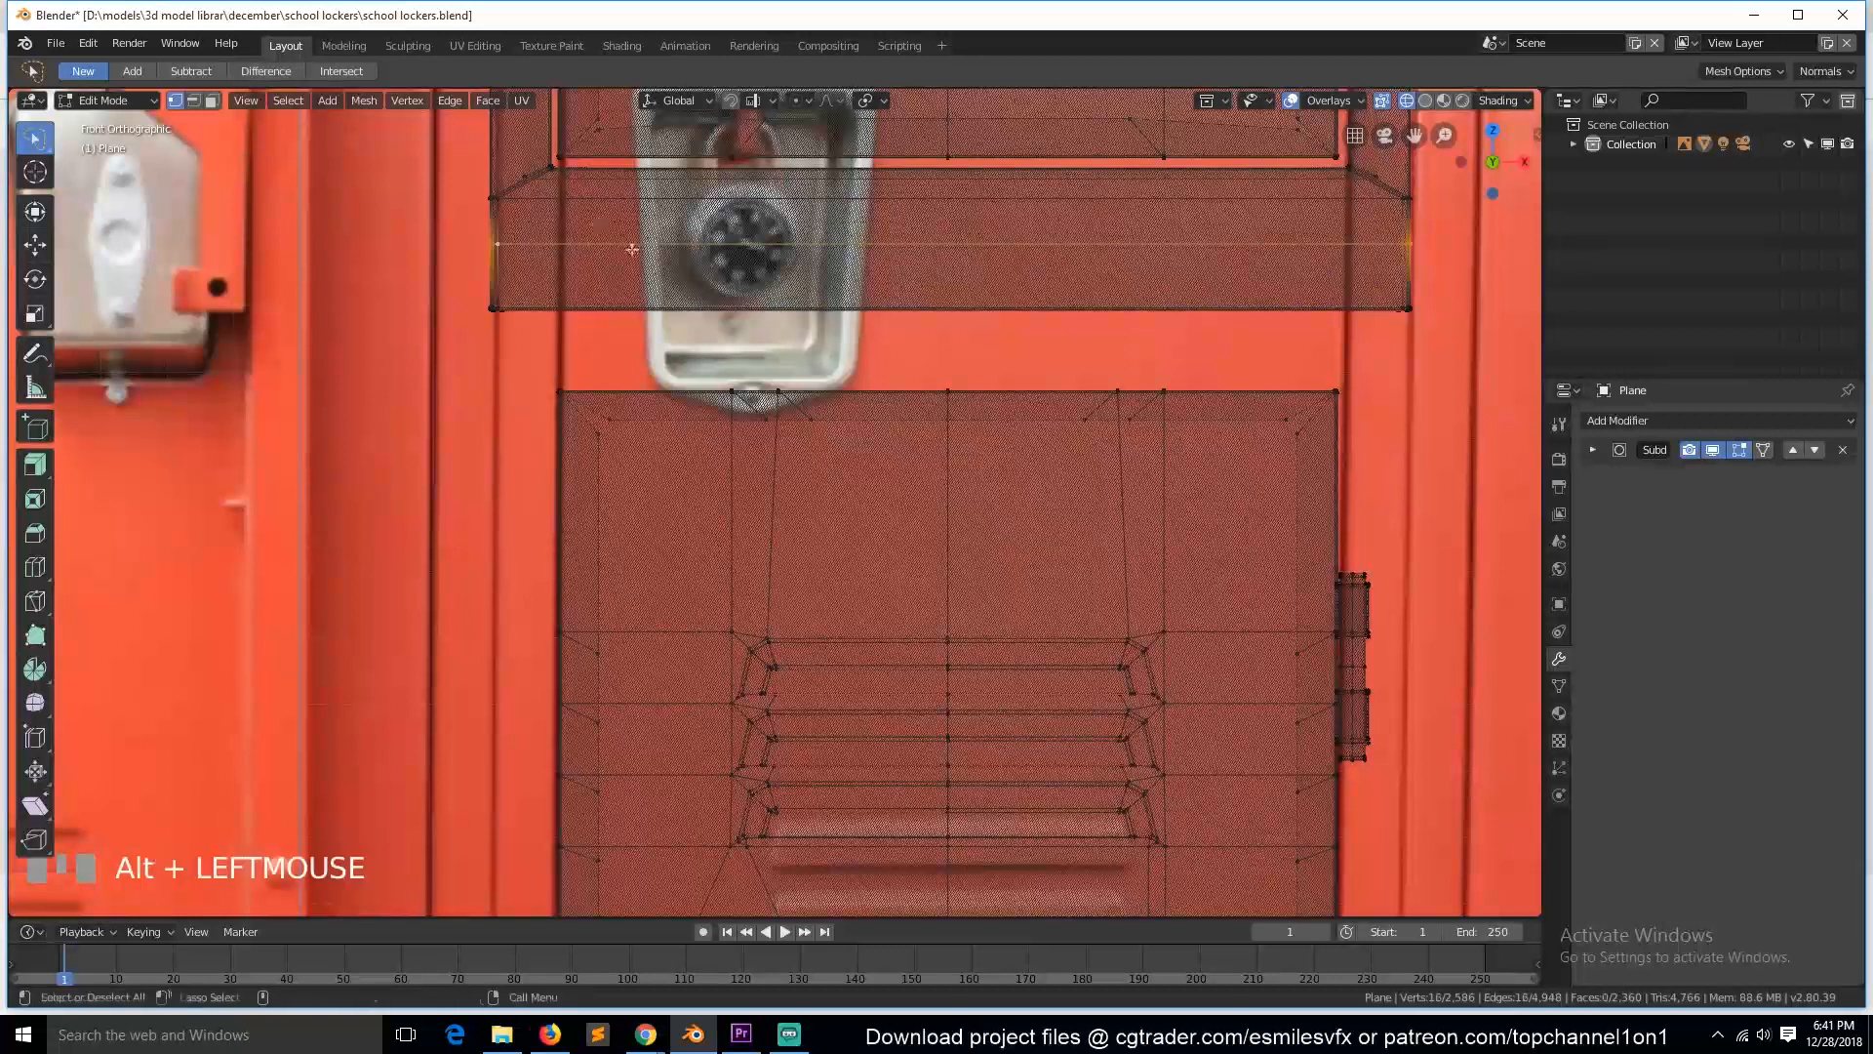
key(x)
click(576, 479)
Step: Turn off the Subdivision modifier's viewport display and raise the upper plinth's bottom vertices along Z to make it shallower
click(1711, 450)
key(alt+a)
key(b)
drag(469, 258, 1436, 339)
key(g)
key(z)
click(1271, 239)
Step: Reveal the hidden lower locker and select all of the upper locker's geometry
key(ctrl+l)
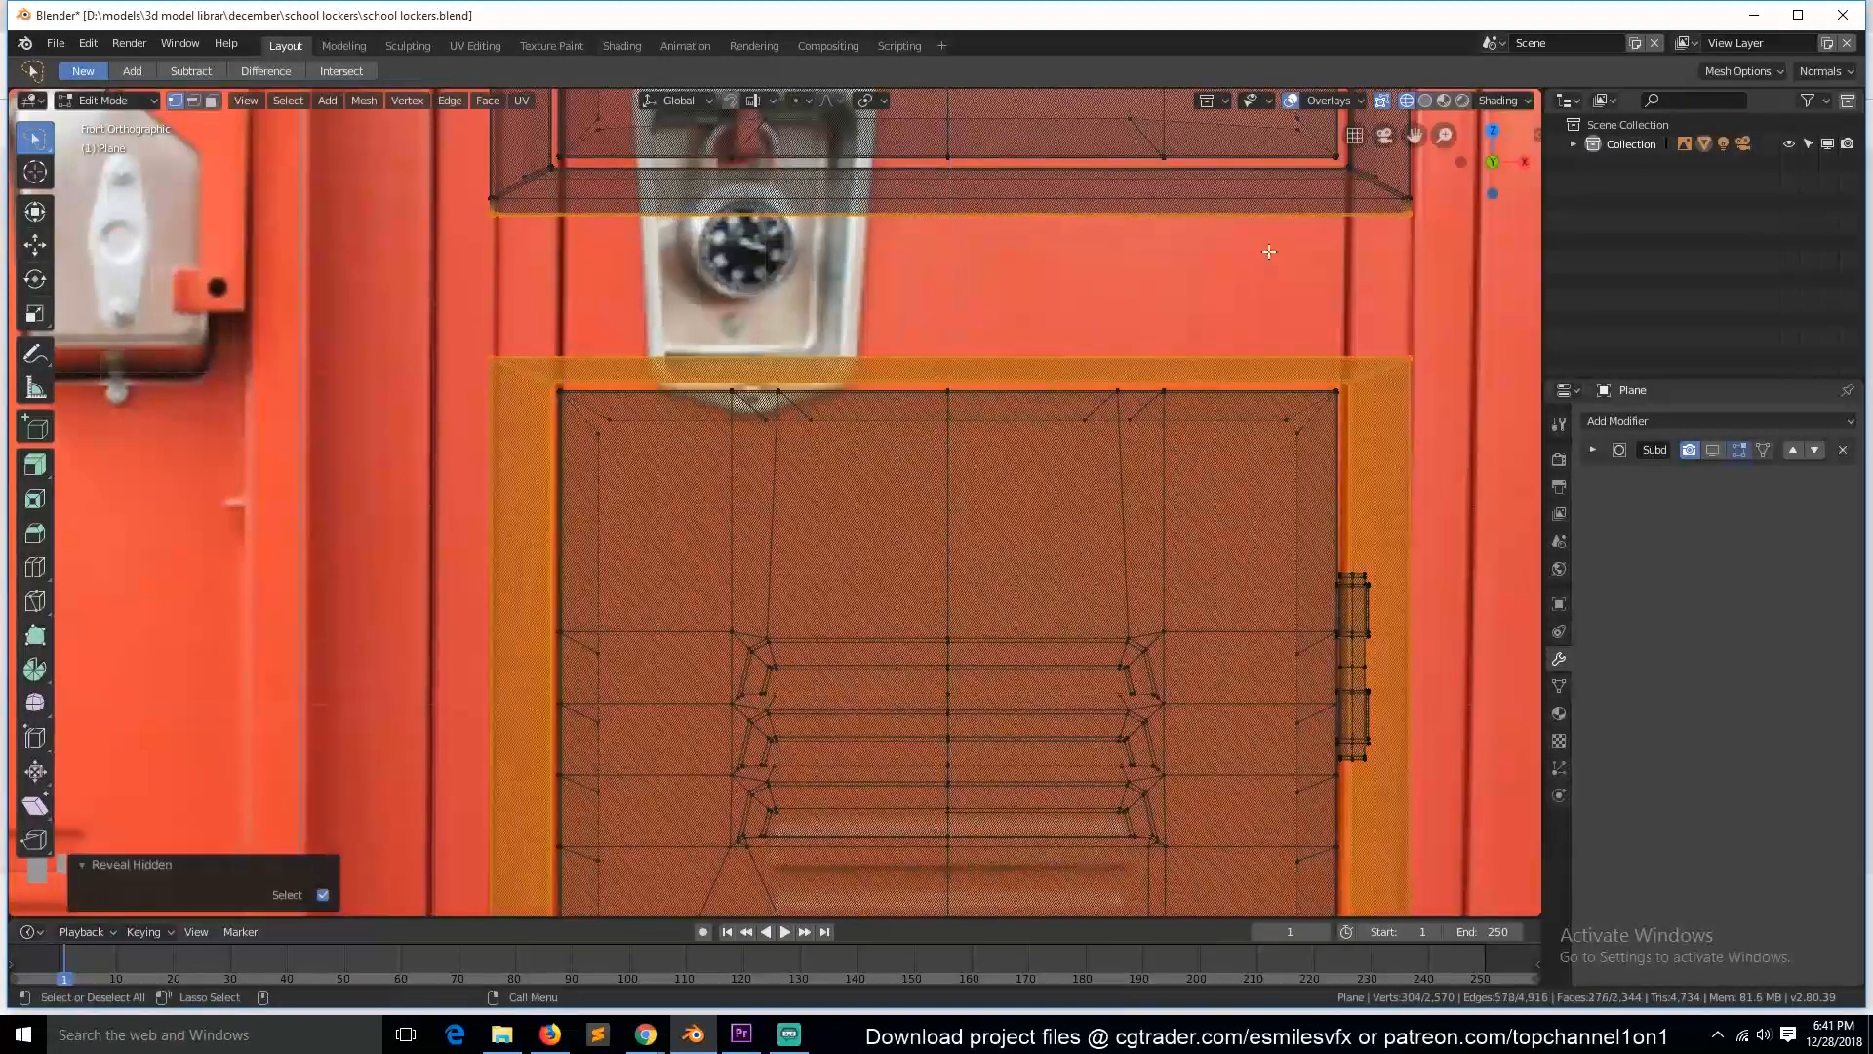
shift+click(1368, 207)
scroll(1058, 268, down, 6)
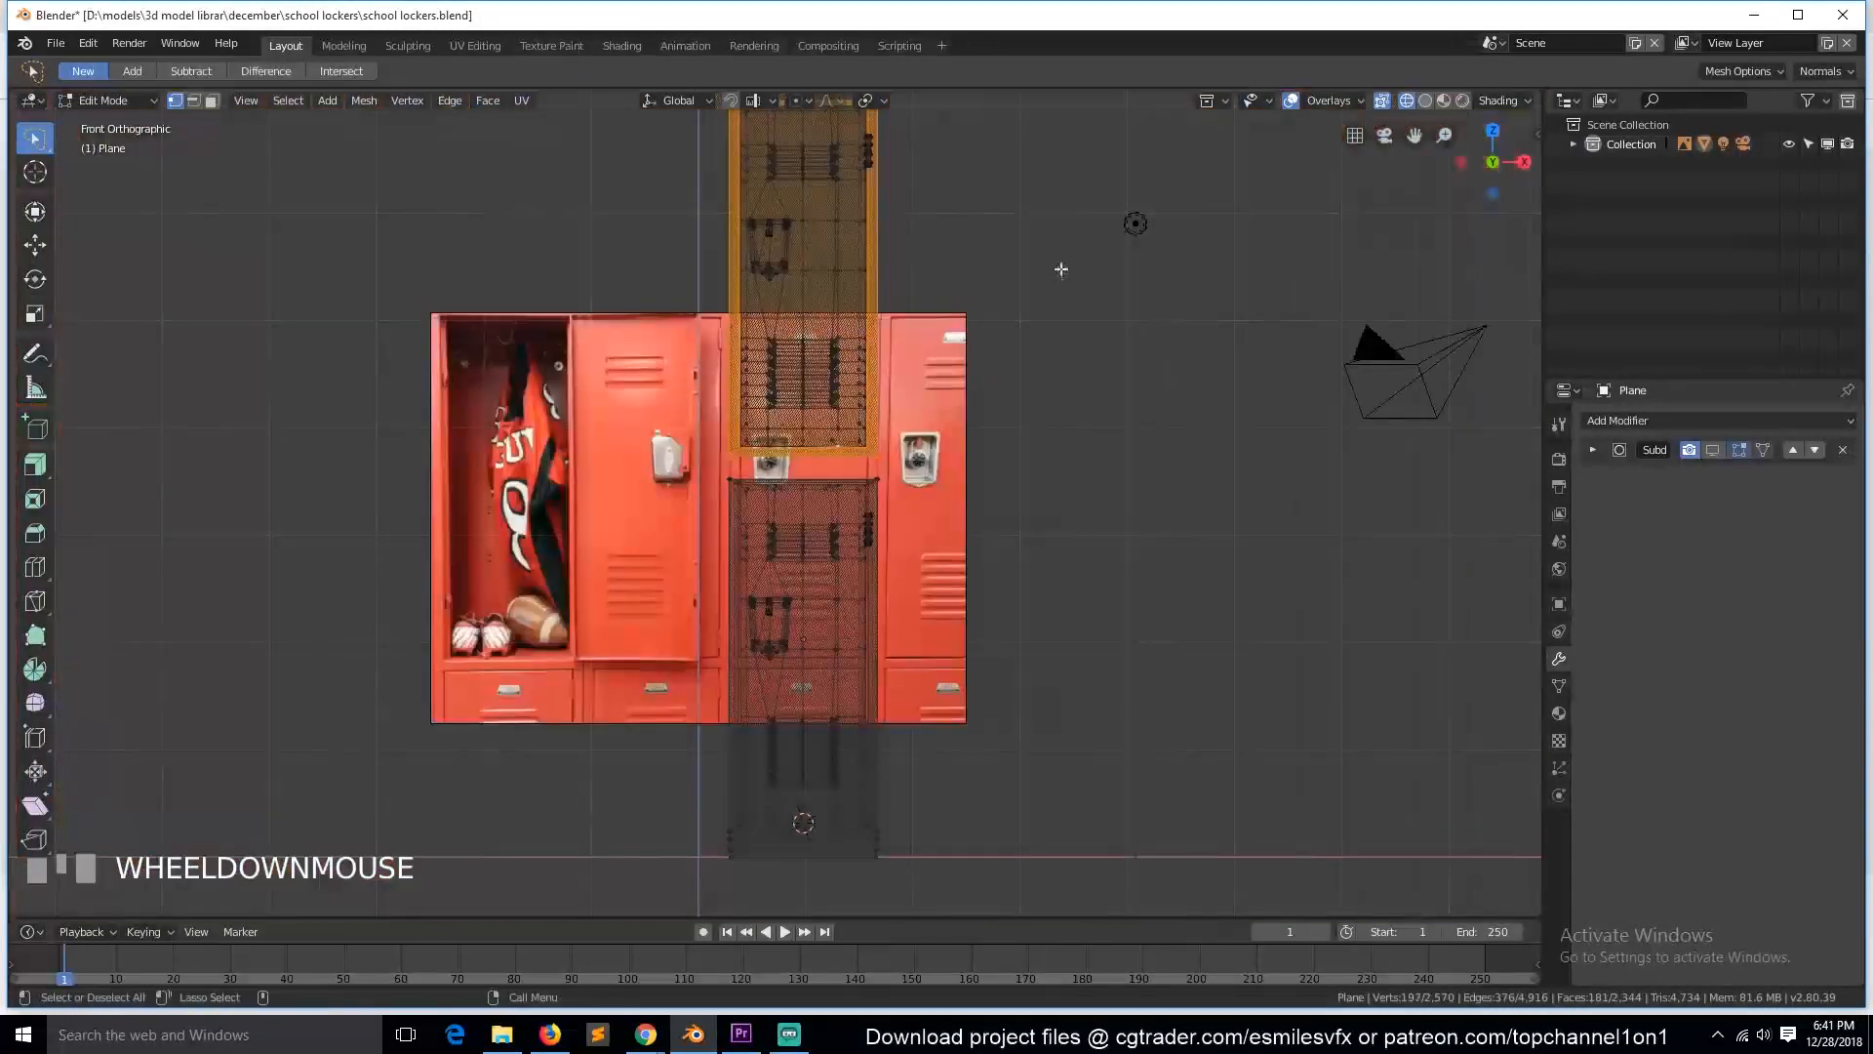
drag(649, 185, 1105, 485)
key(KP_Decimal)
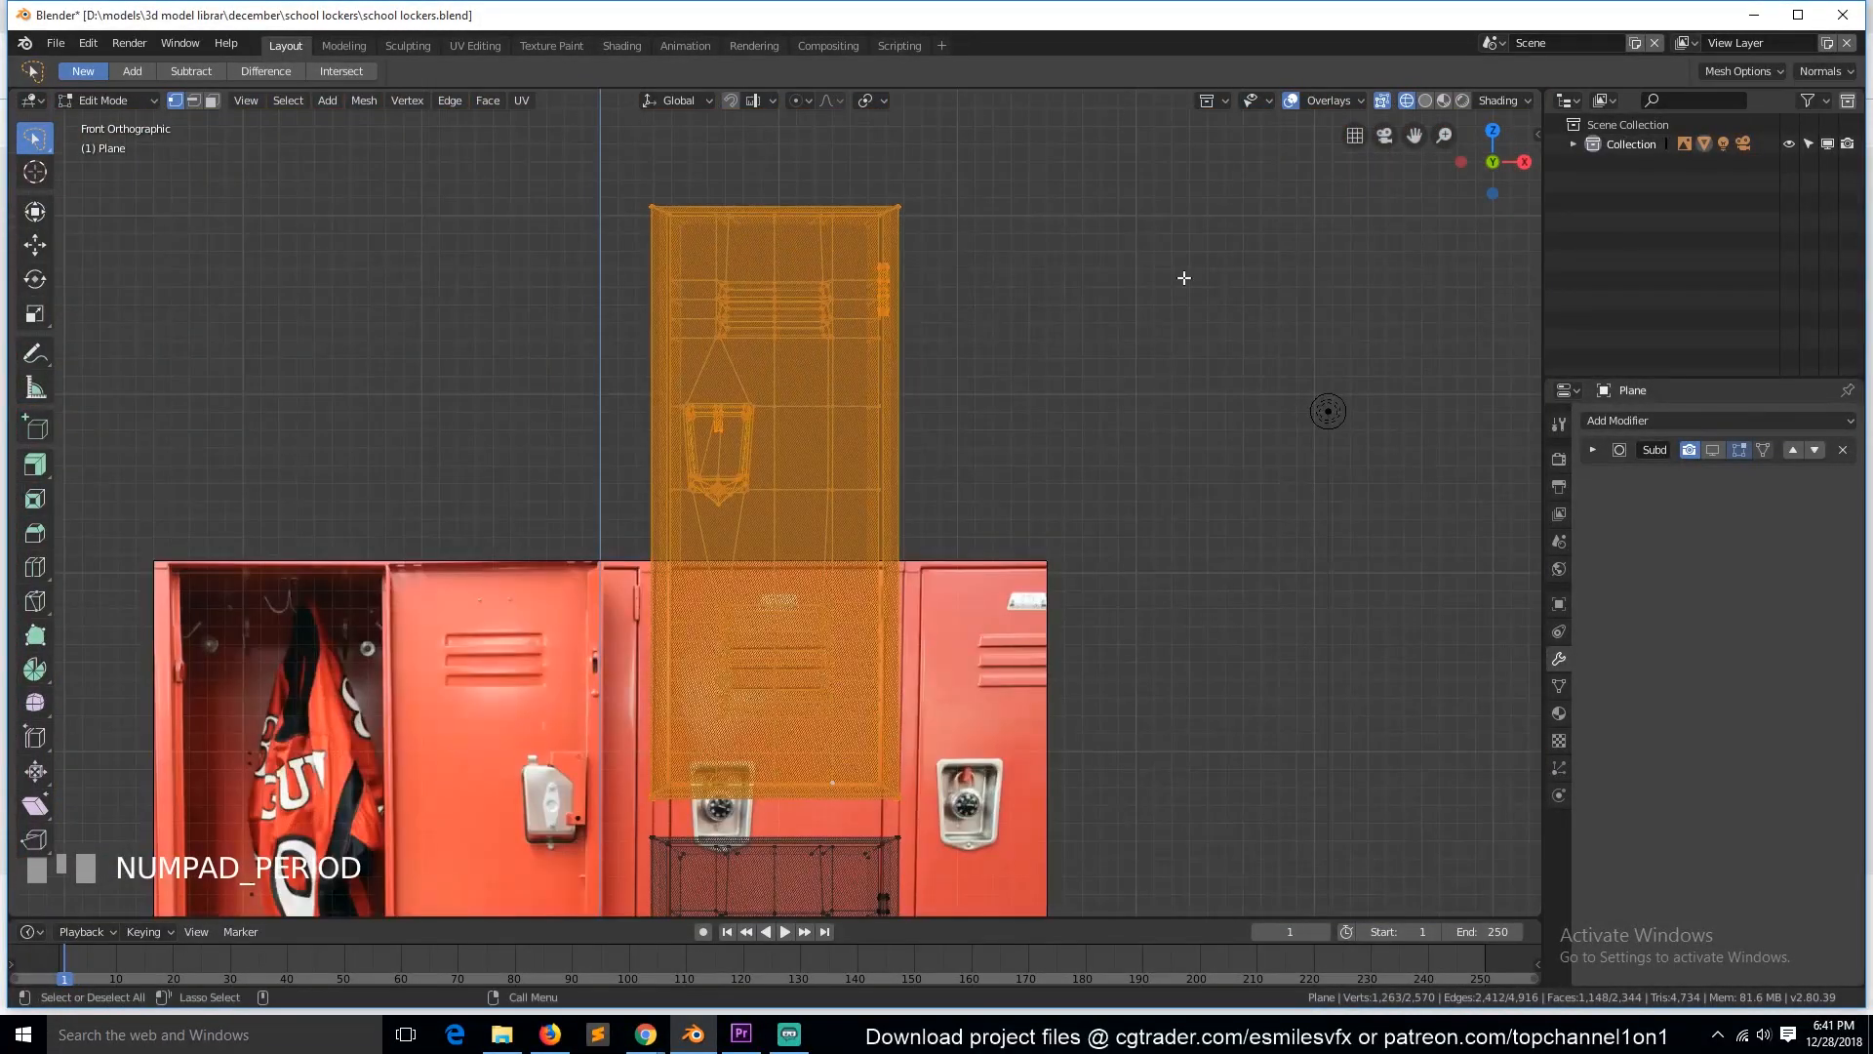
Step: Move the upper locker down along Z until it sits on the top edge of the lower locker
drag(1415, 135, 1459, 583)
scroll(1137, 332, up, 4)
scroll(1136, 333, up, 1)
key(g)
key(z)
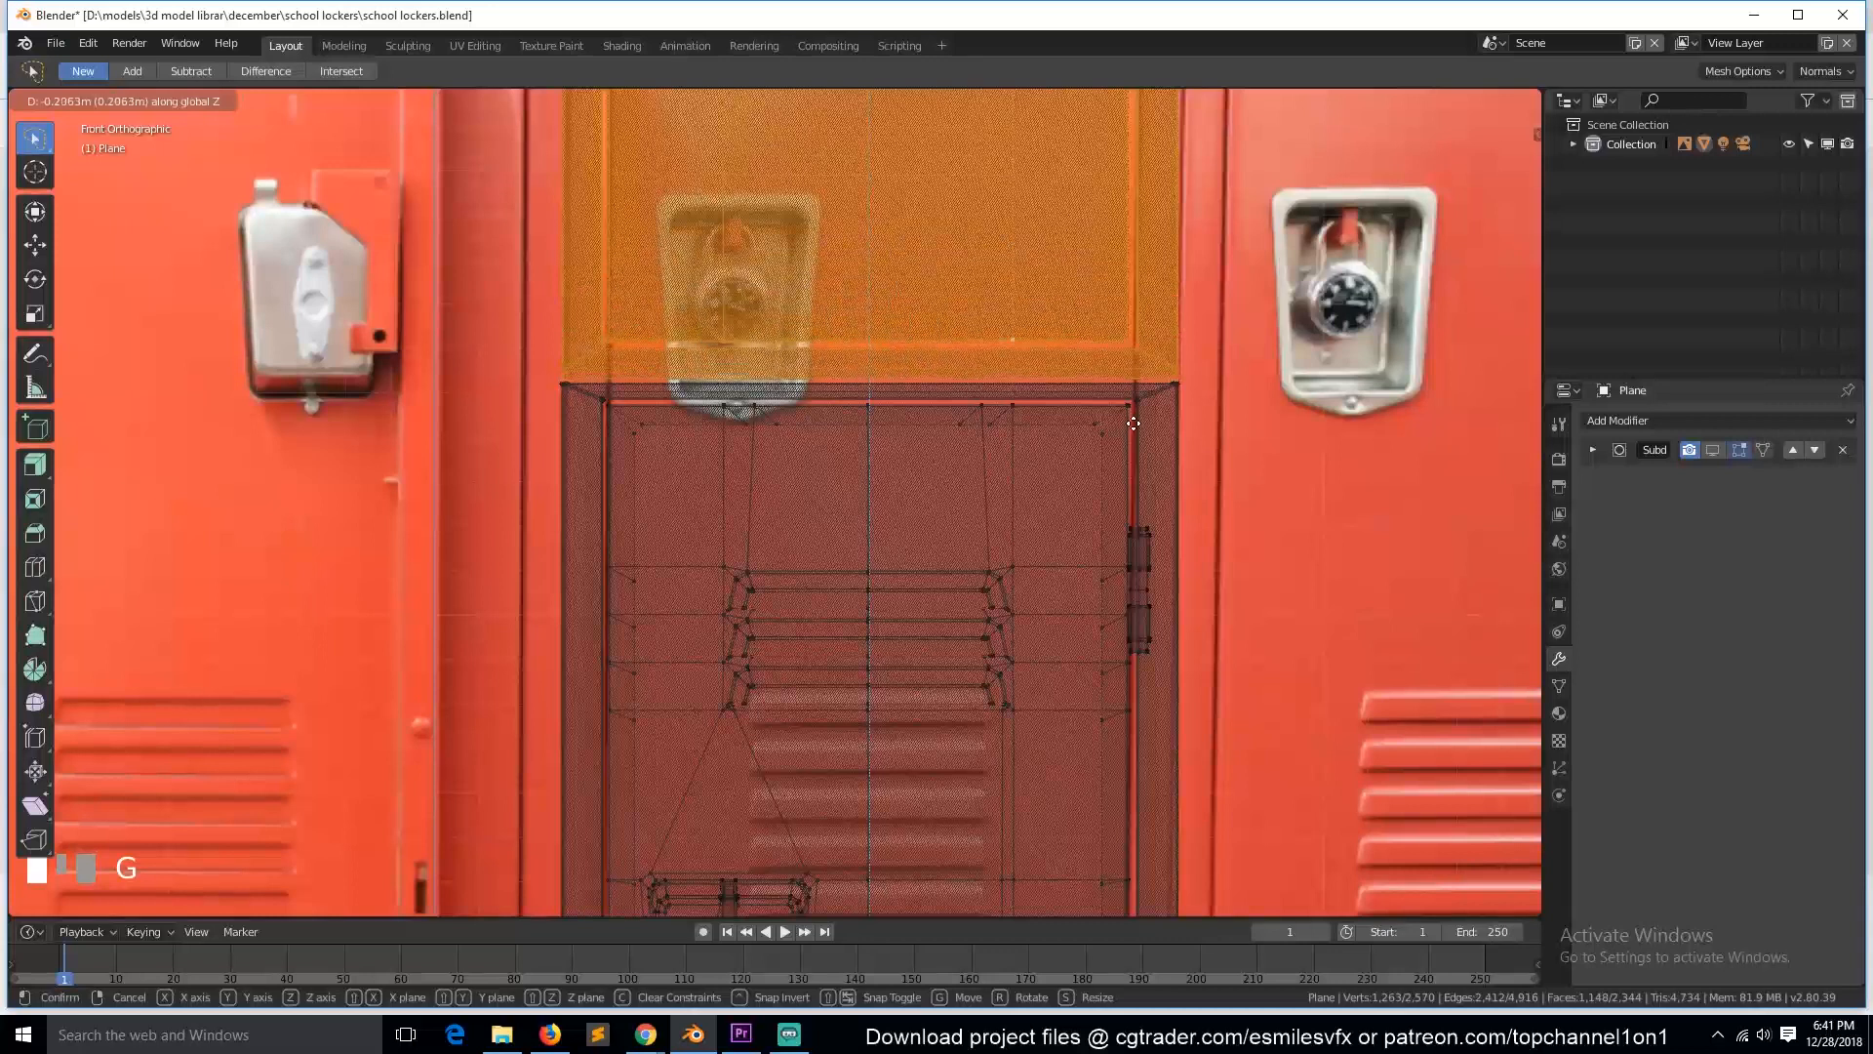
click(1141, 398)
Step: Return to Object Mode with solid shading and save the file
key(Tab)
key(shift+z)
scroll(1249, 496, down, 8)
key(ctrl+s)
middle_drag(1254, 507, 874, 658)
click(865, 747)
key(g)
right_click(1095, 711)
key(alt+a)
Step: Add an Array modifier to the stacked lockers with a relative X offset of -1
key(KP_1)
click(886, 556)
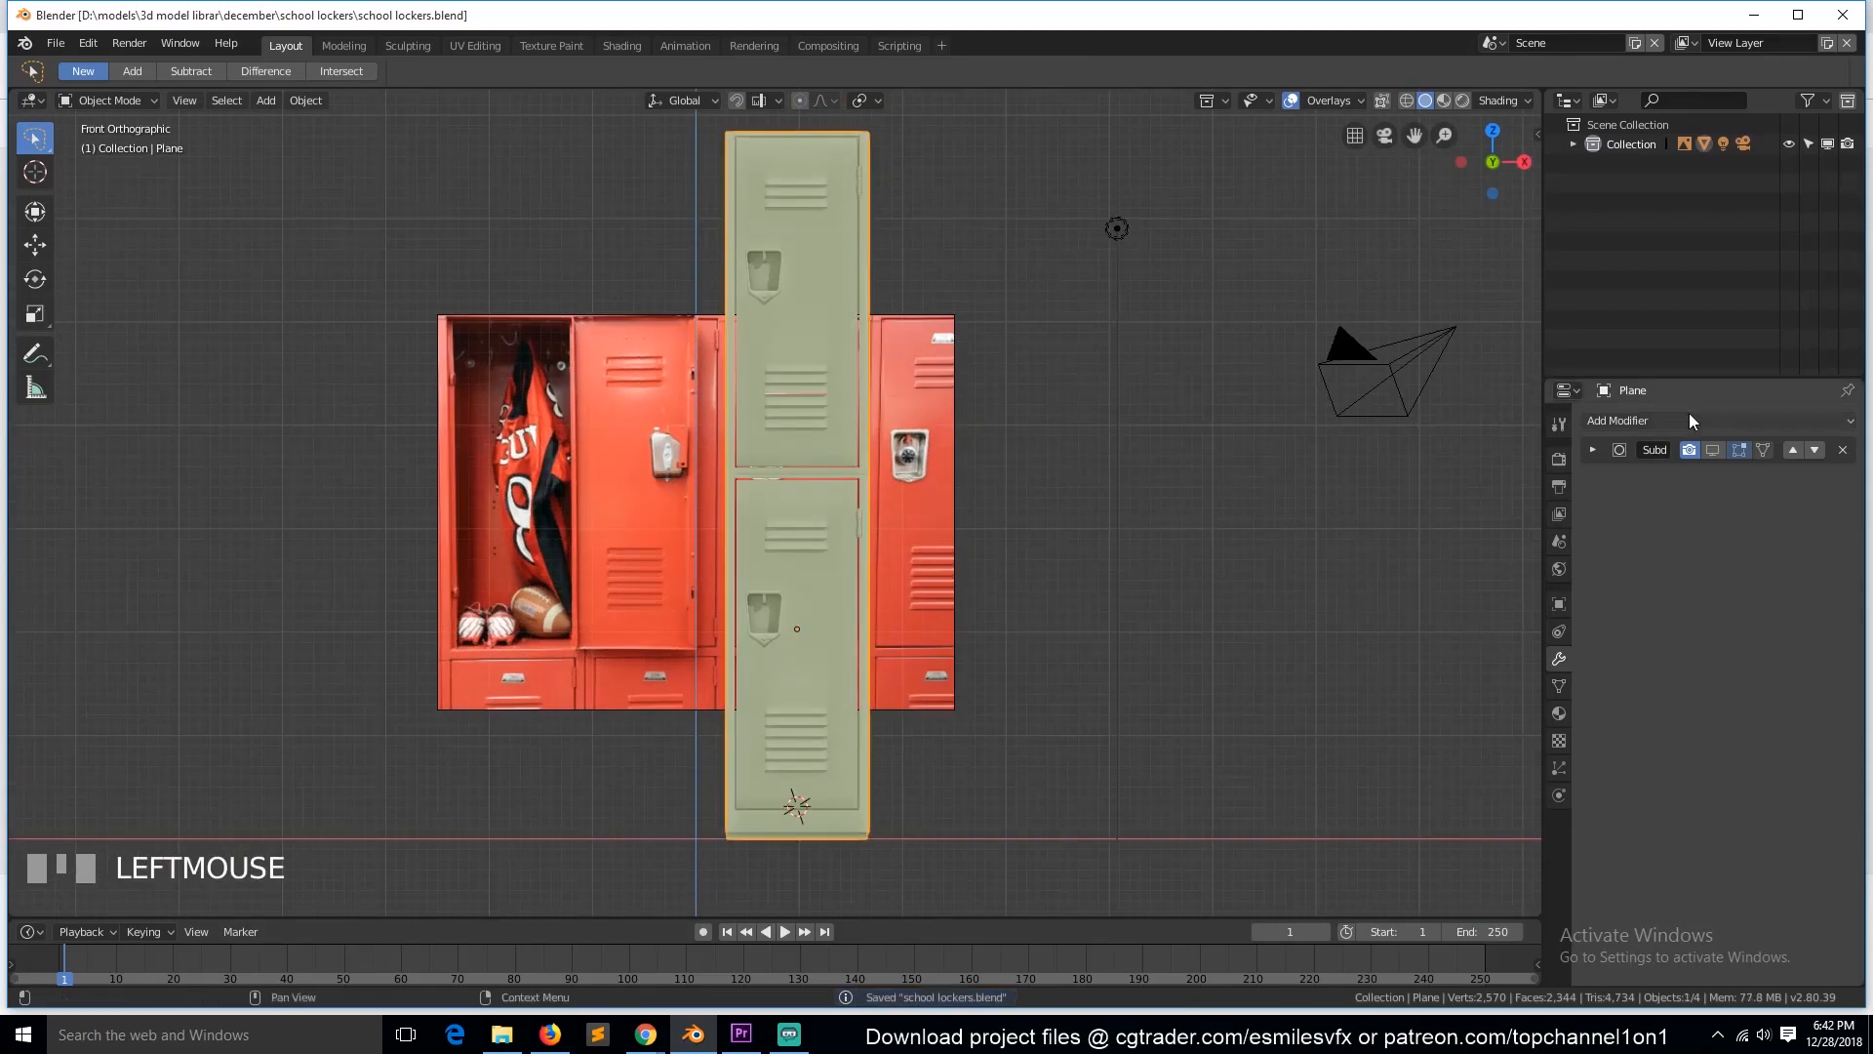
click(1717, 421)
click(1454, 475)
text(-)
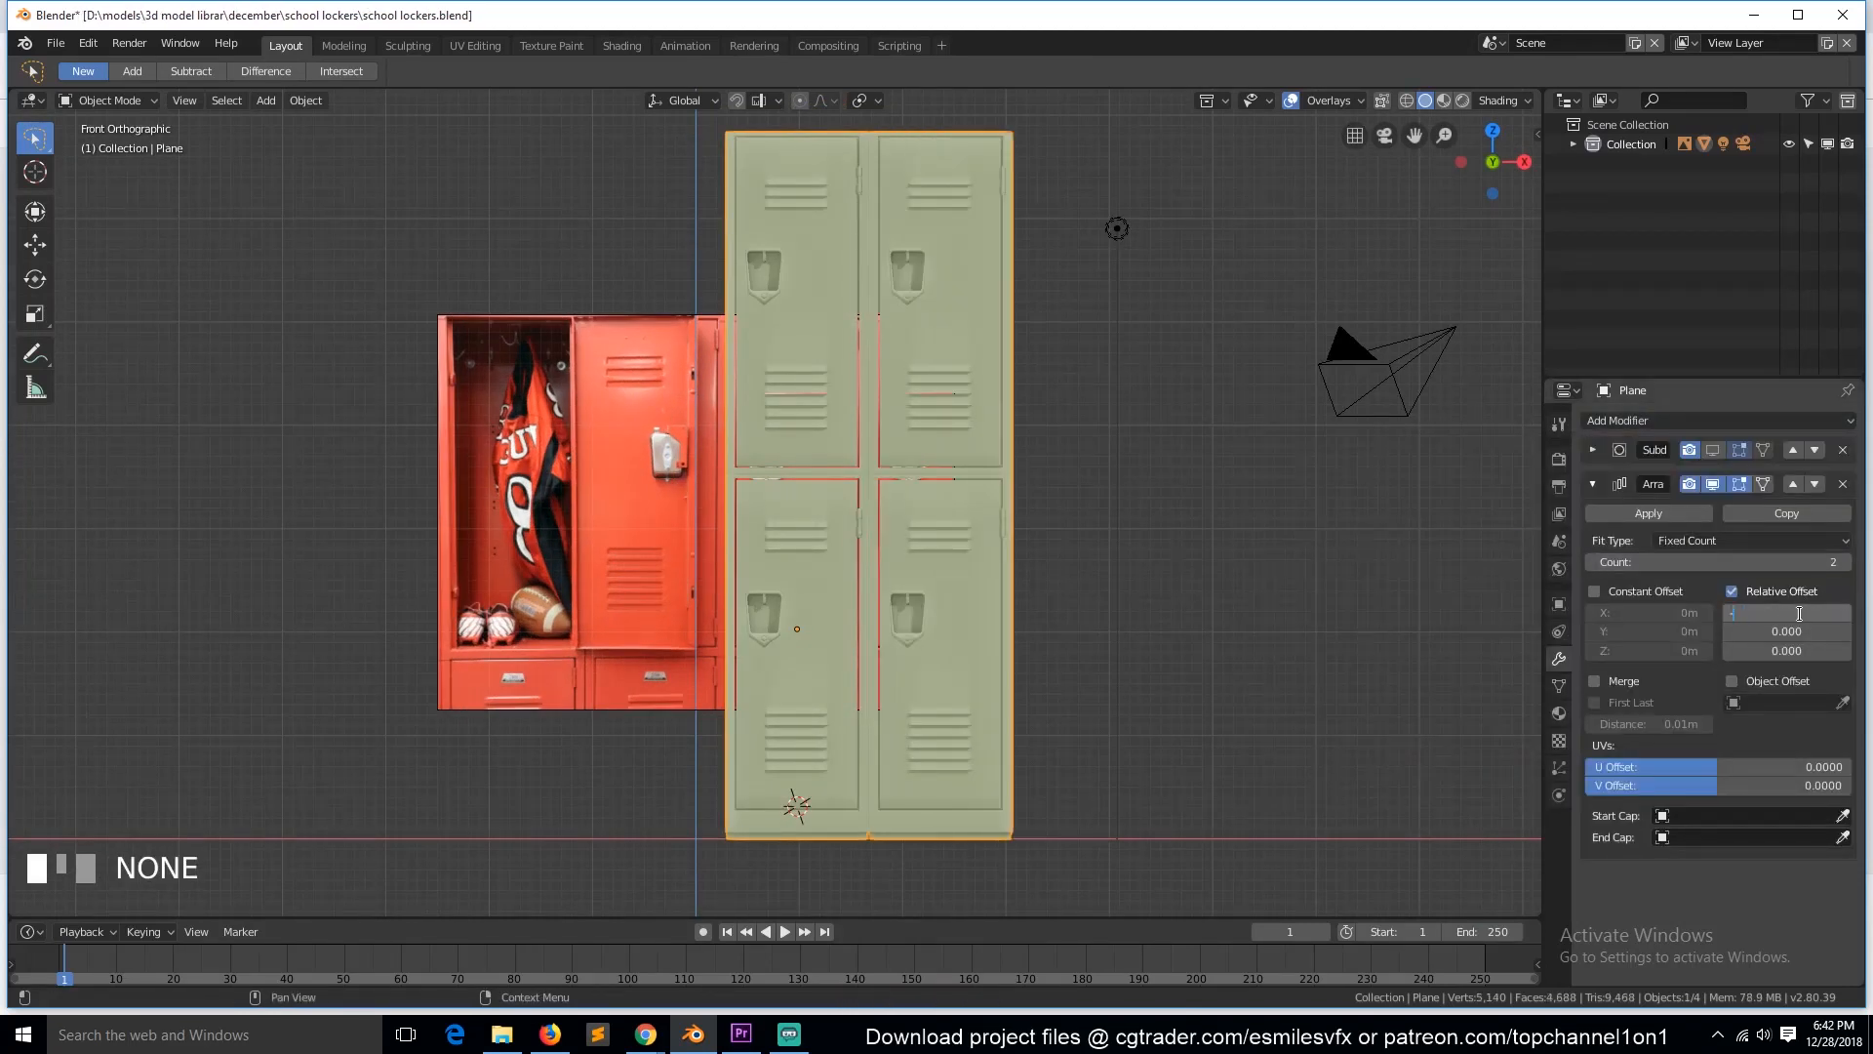
text(1)
Step: Set the Array modifier's count to 7 and check the row in perspective
click(1827, 562)
click(1844, 563)
double_click(1844, 563)
double_click(1844, 563)
scroll(895, 628, down, 3)
key(KP_0)
key(KP_0)
scroll(880, 620, up, 2)
drag(1493, 156, 1540, 166)
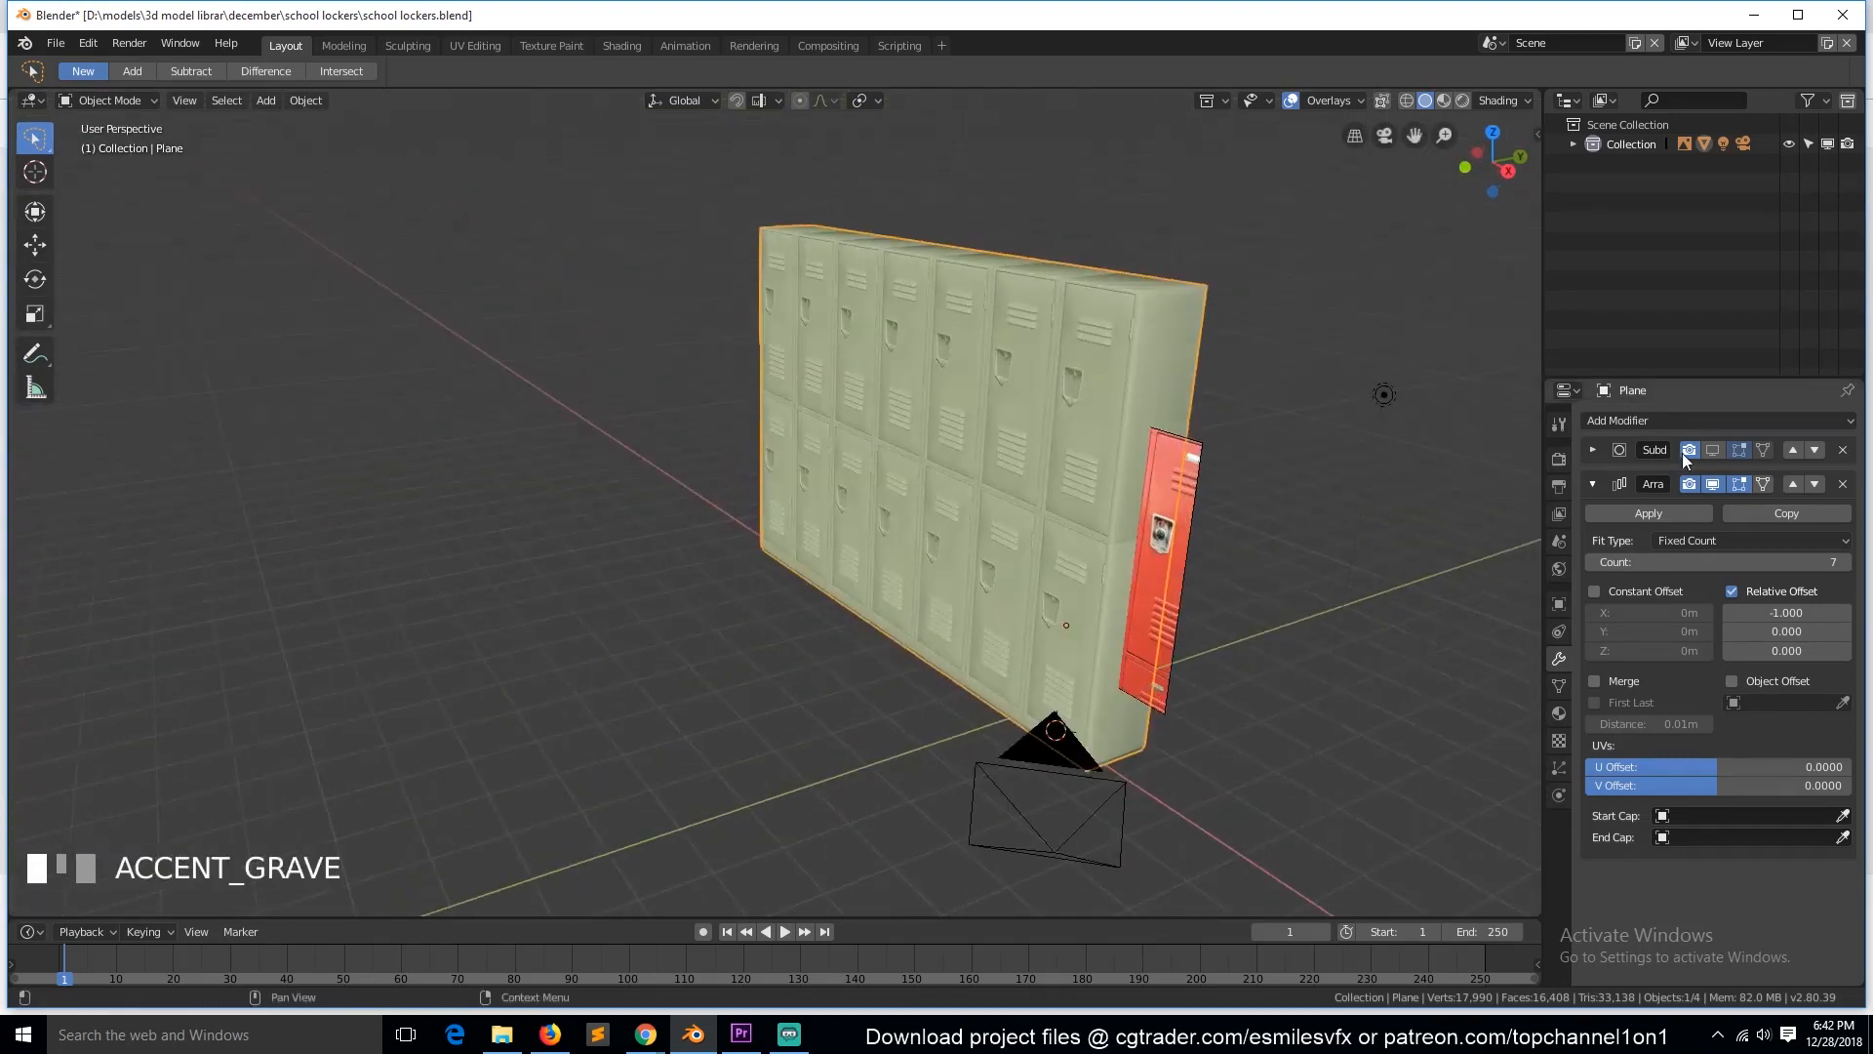
Step: Turn on the Subdivision modifier's viewport display, deselect the lockers and save the file
key(a)
click(1592, 449)
click(1592, 549)
key(ctrl+s)
scroll(986, 624, up, 3)
mouse_move(1035, 646)
middle_down()
mouse_move(987, 624)
mouse_move(1014, 664)
middle_up()
scroll(986, 624, down, 1)
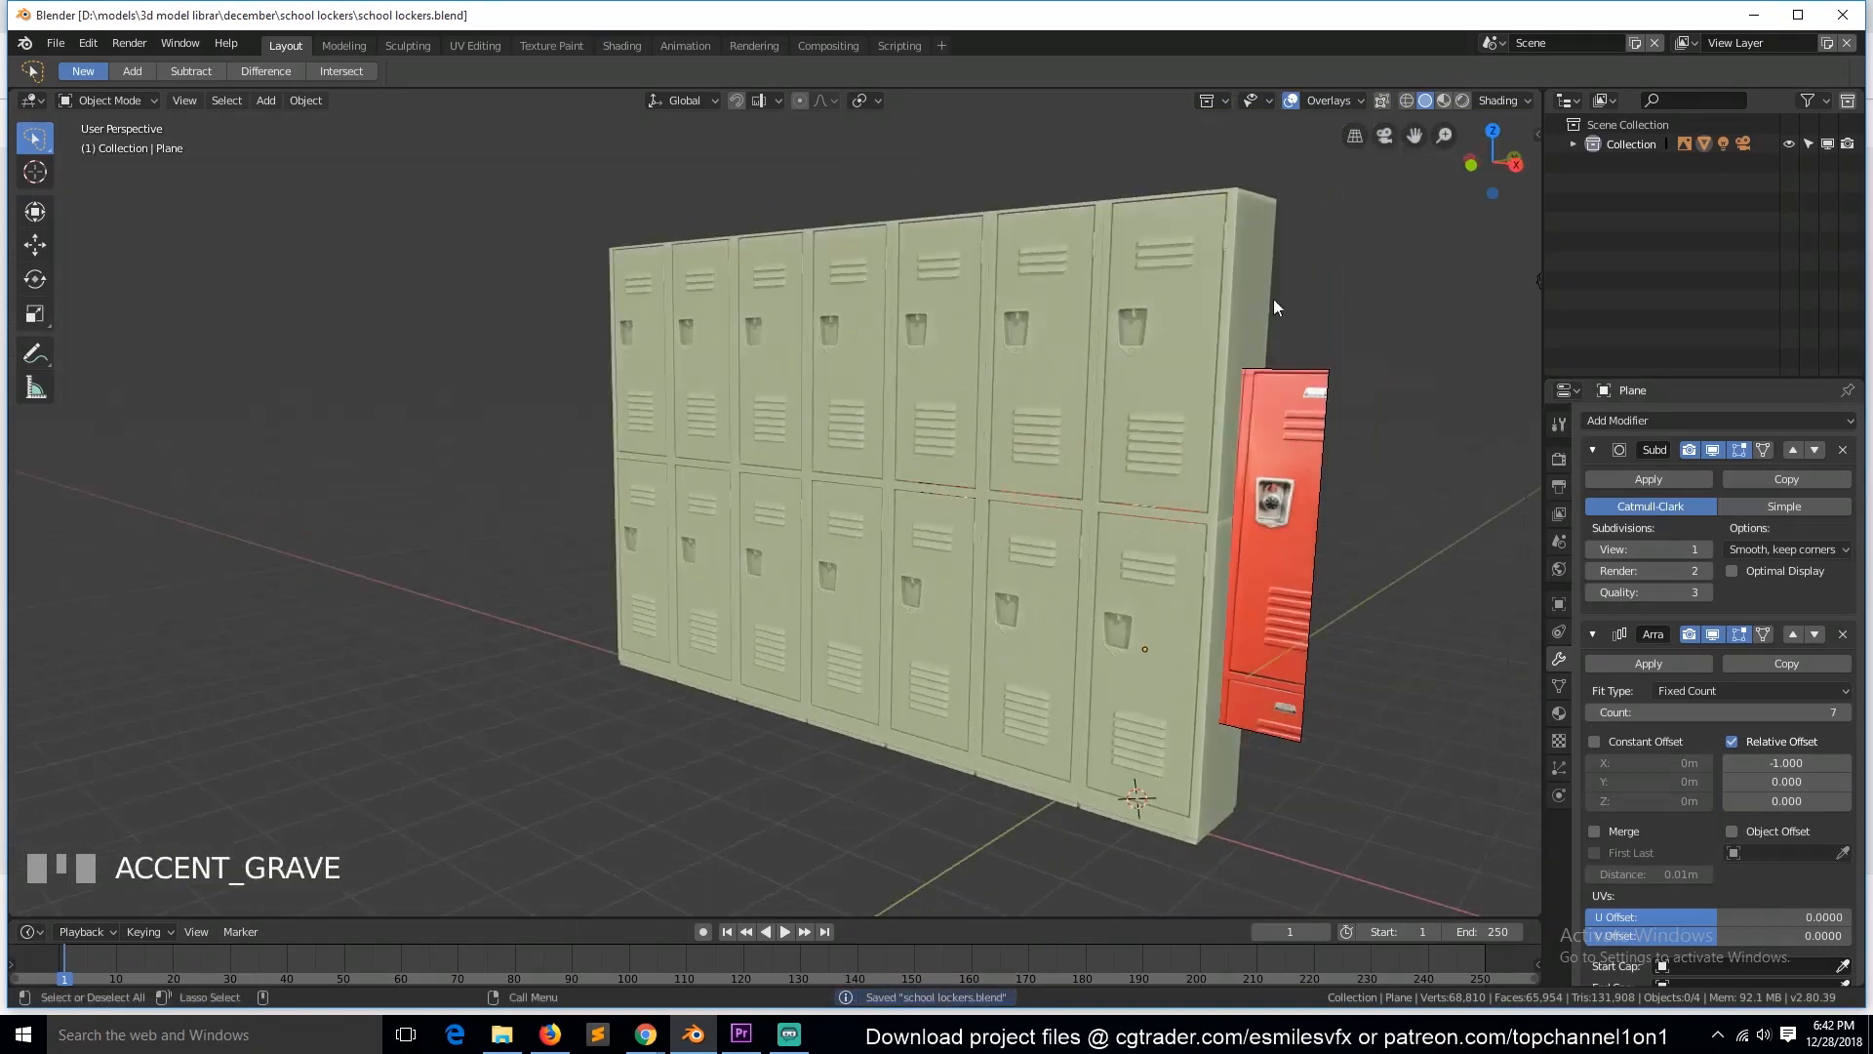
Step: Switch to the Shading workspace and change the outliner area into an Image Editor
click(625, 49)
click(808, 232)
key(KP_Decimal)
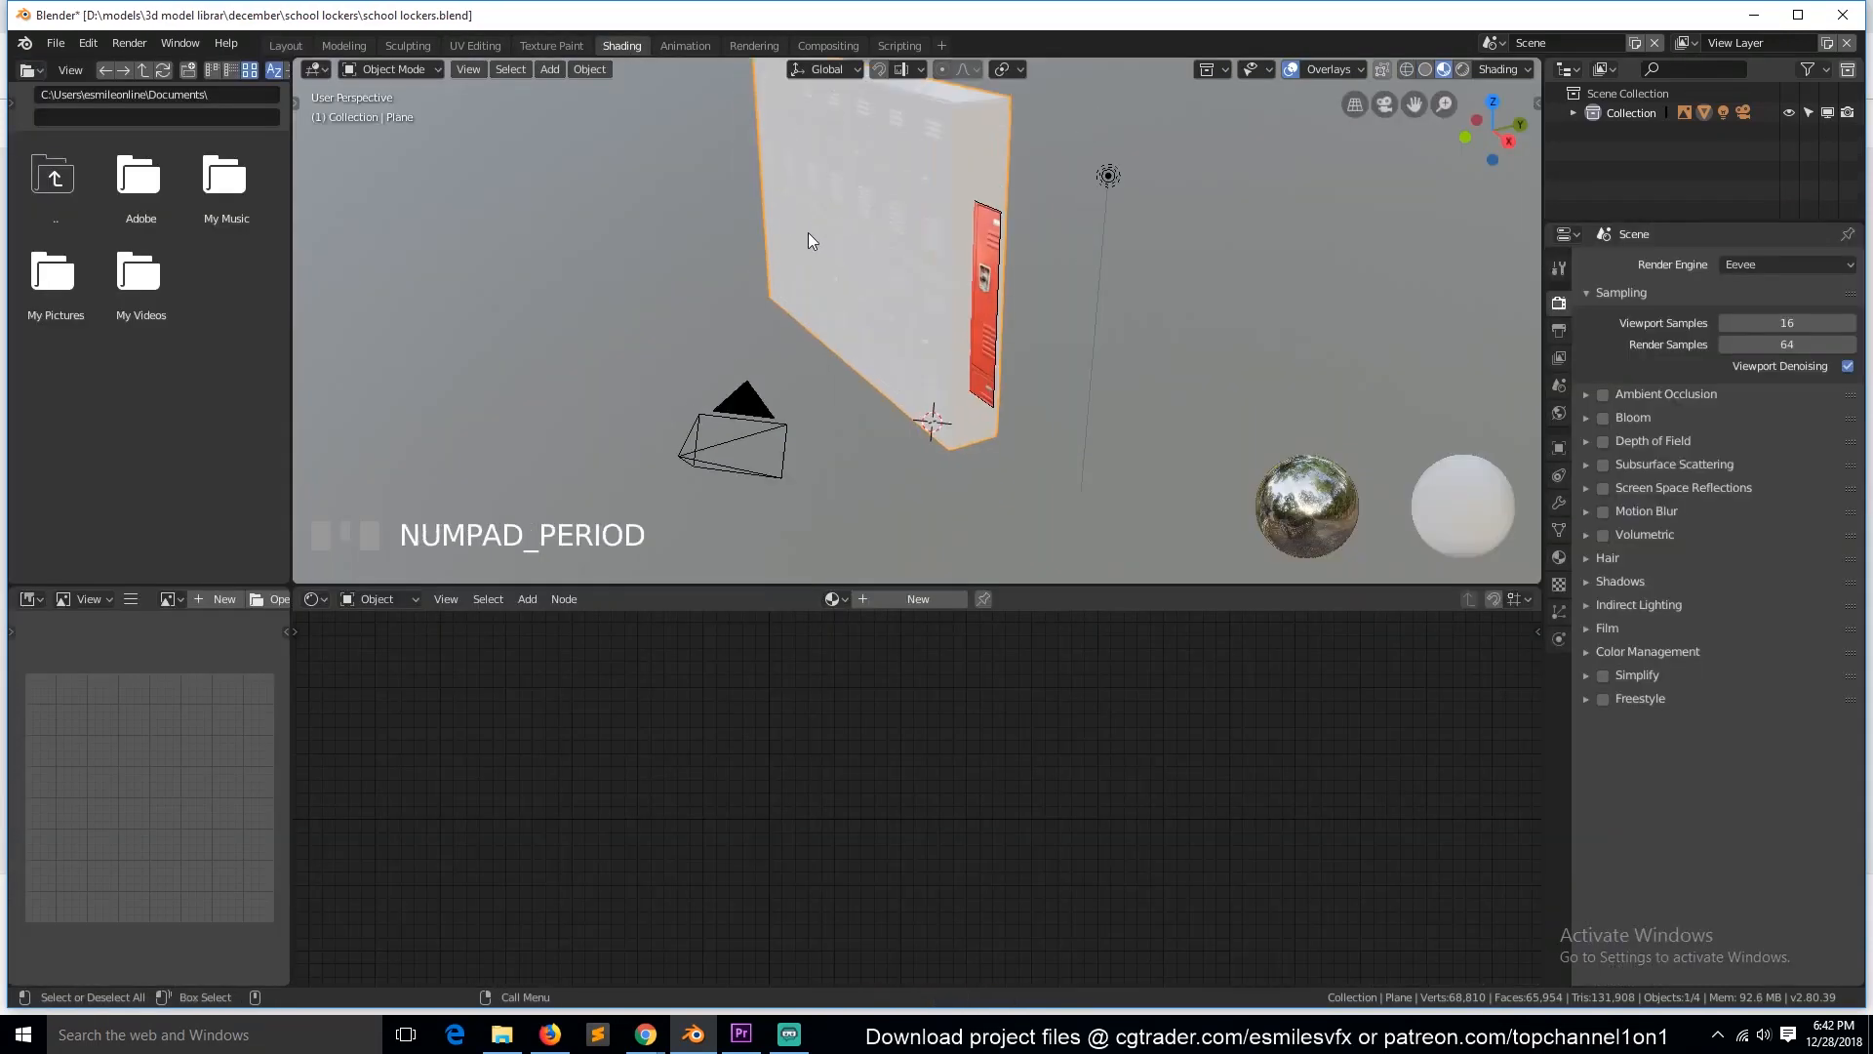
scroll(1087, 309, down, 2)
click(1568, 69)
click(976, 186)
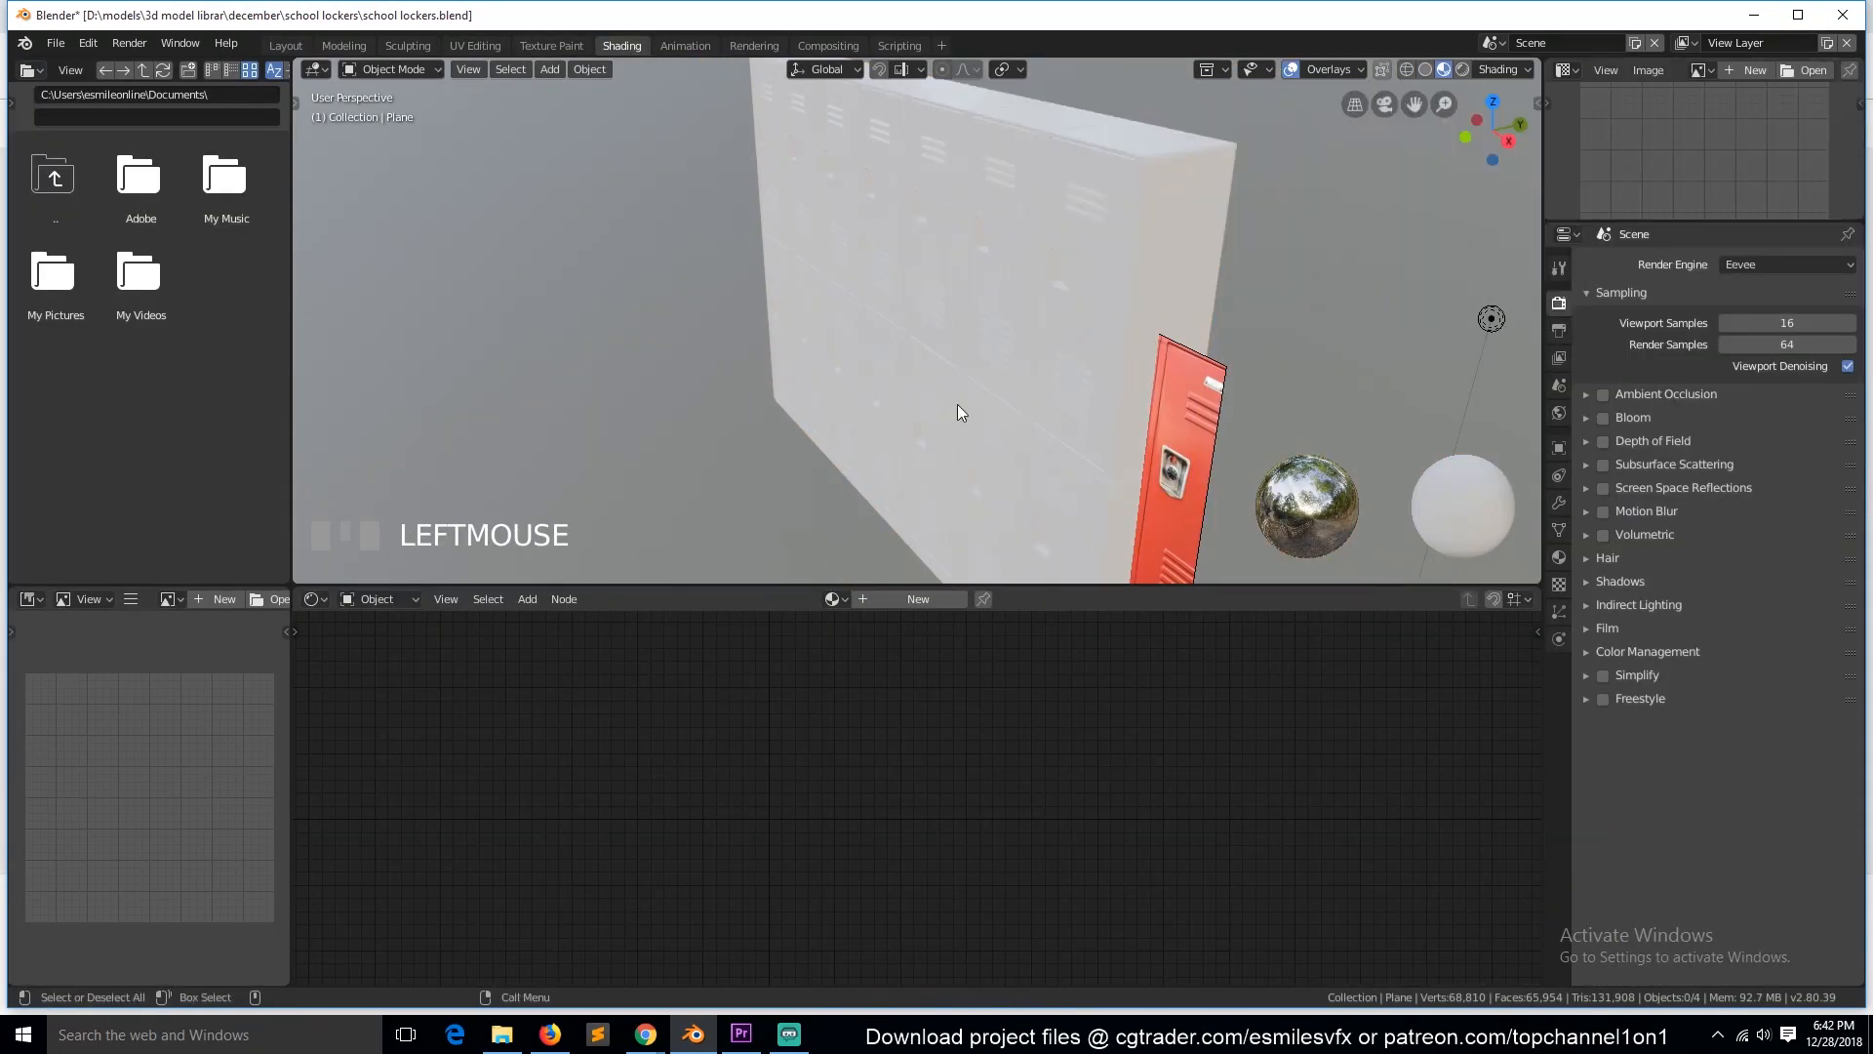
Step: Enable Ambient Occlusion for Eevee and delete the reference image object beside the lockers
click(789, 1034)
click(1420, 133)
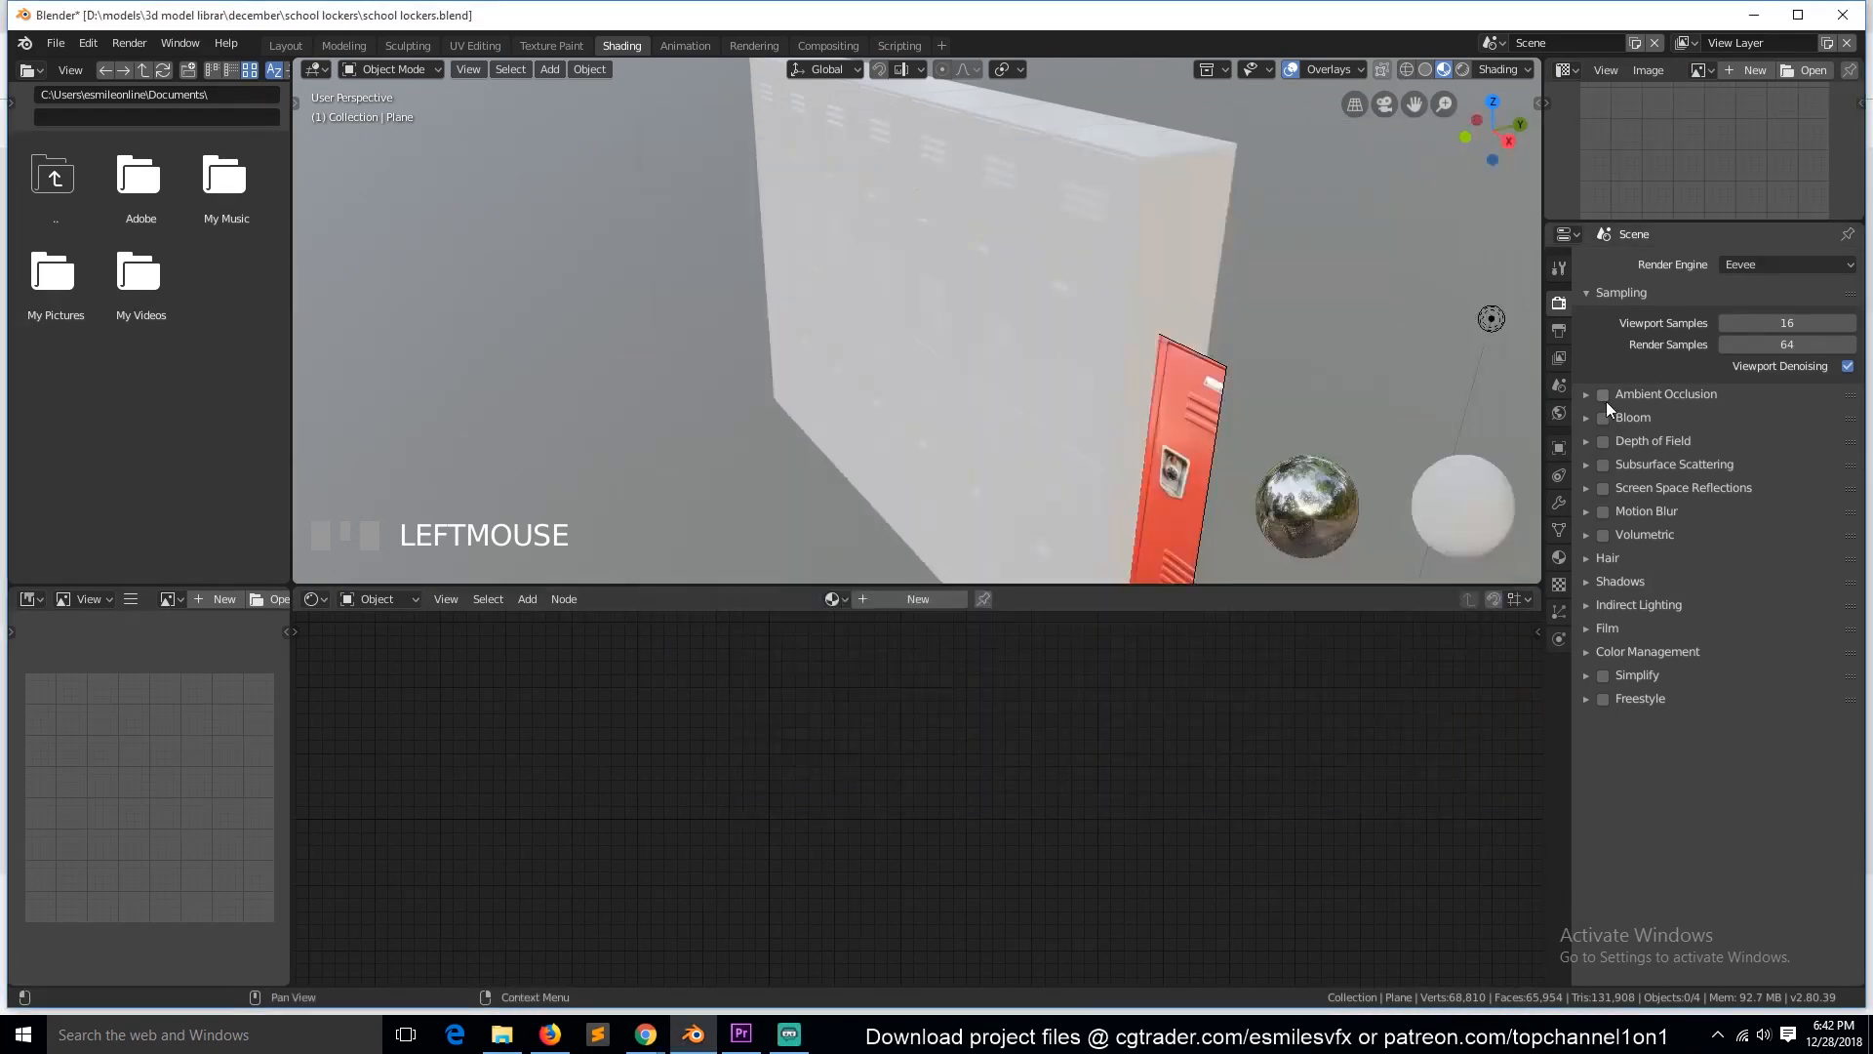
middle_drag(1101, 353, 1172, 281)
click(1302, 353)
key(Delete)
Step: Show the img_8338 locker reference photo in the Image Editor
key(alt+n)
click(1705, 71)
click(1623, 125)
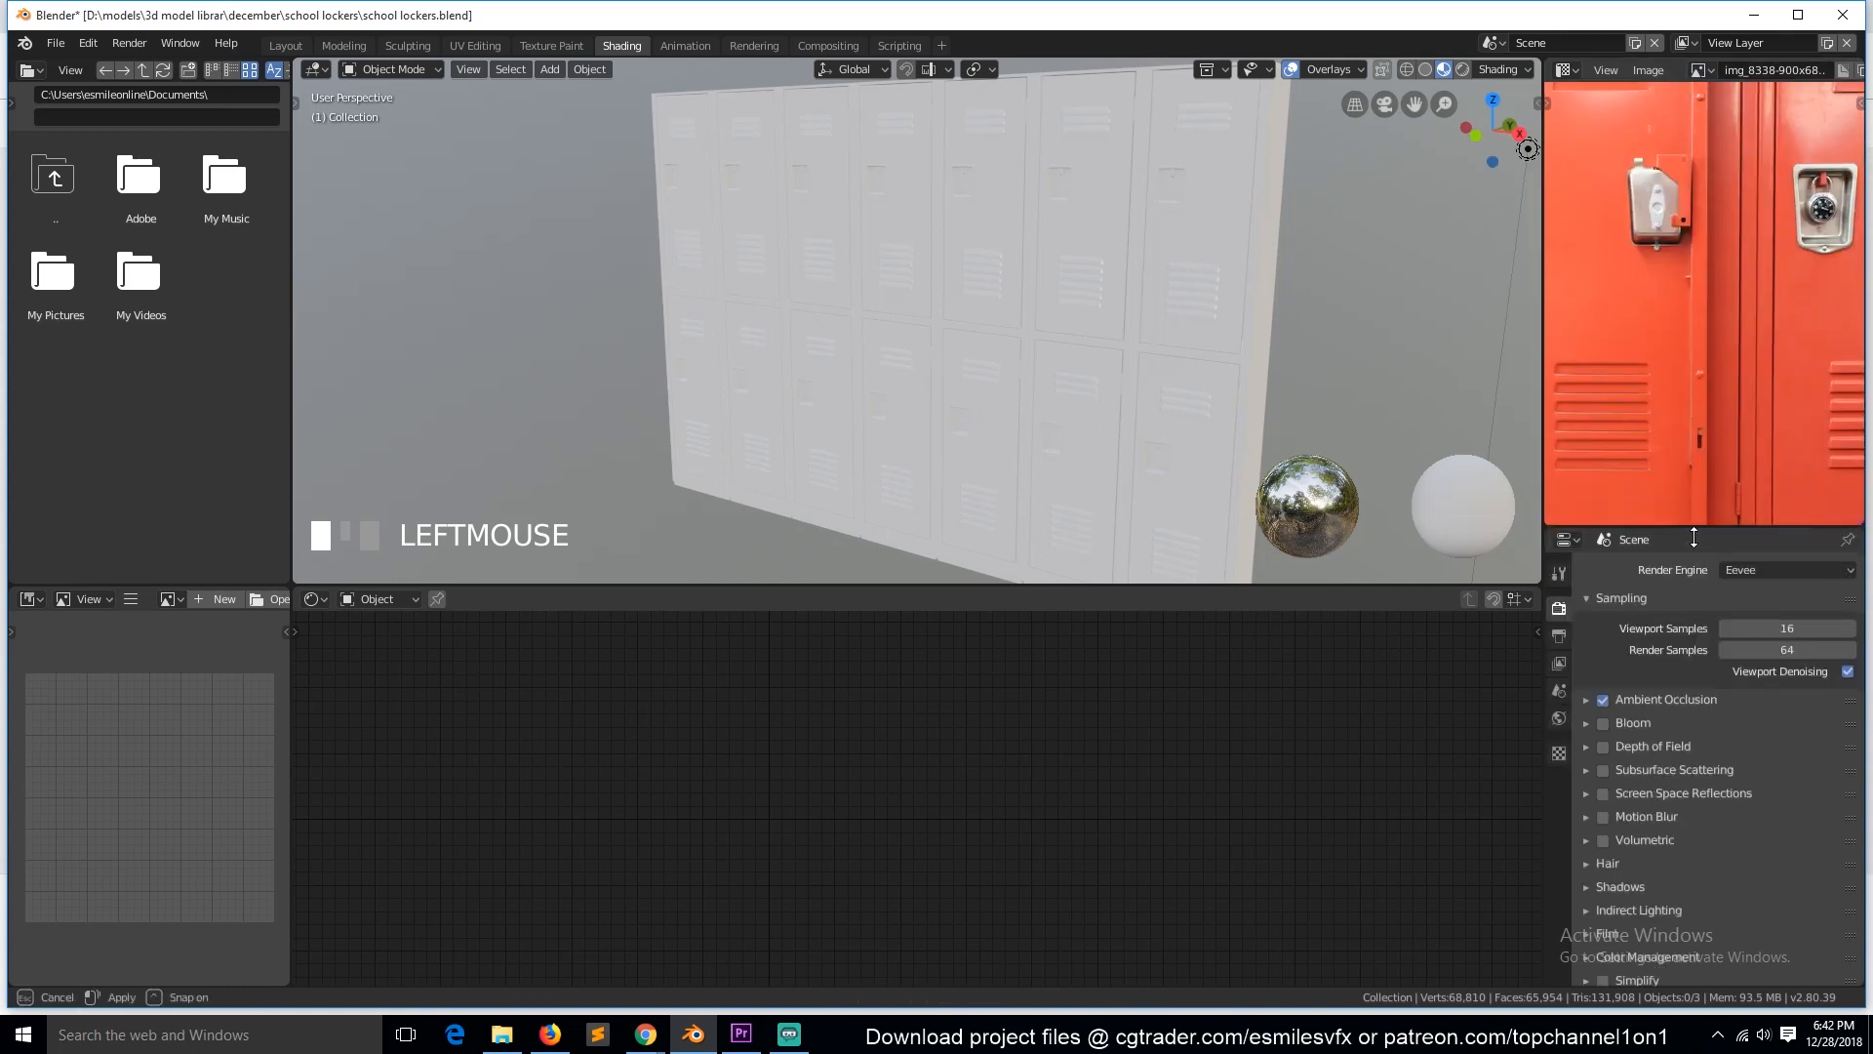
Step: Select the lockers, save the file and enable Screen Space Reflections
click(898, 363)
key(ctrl+s)
click(1612, 787)
click(1603, 786)
click(1605, 884)
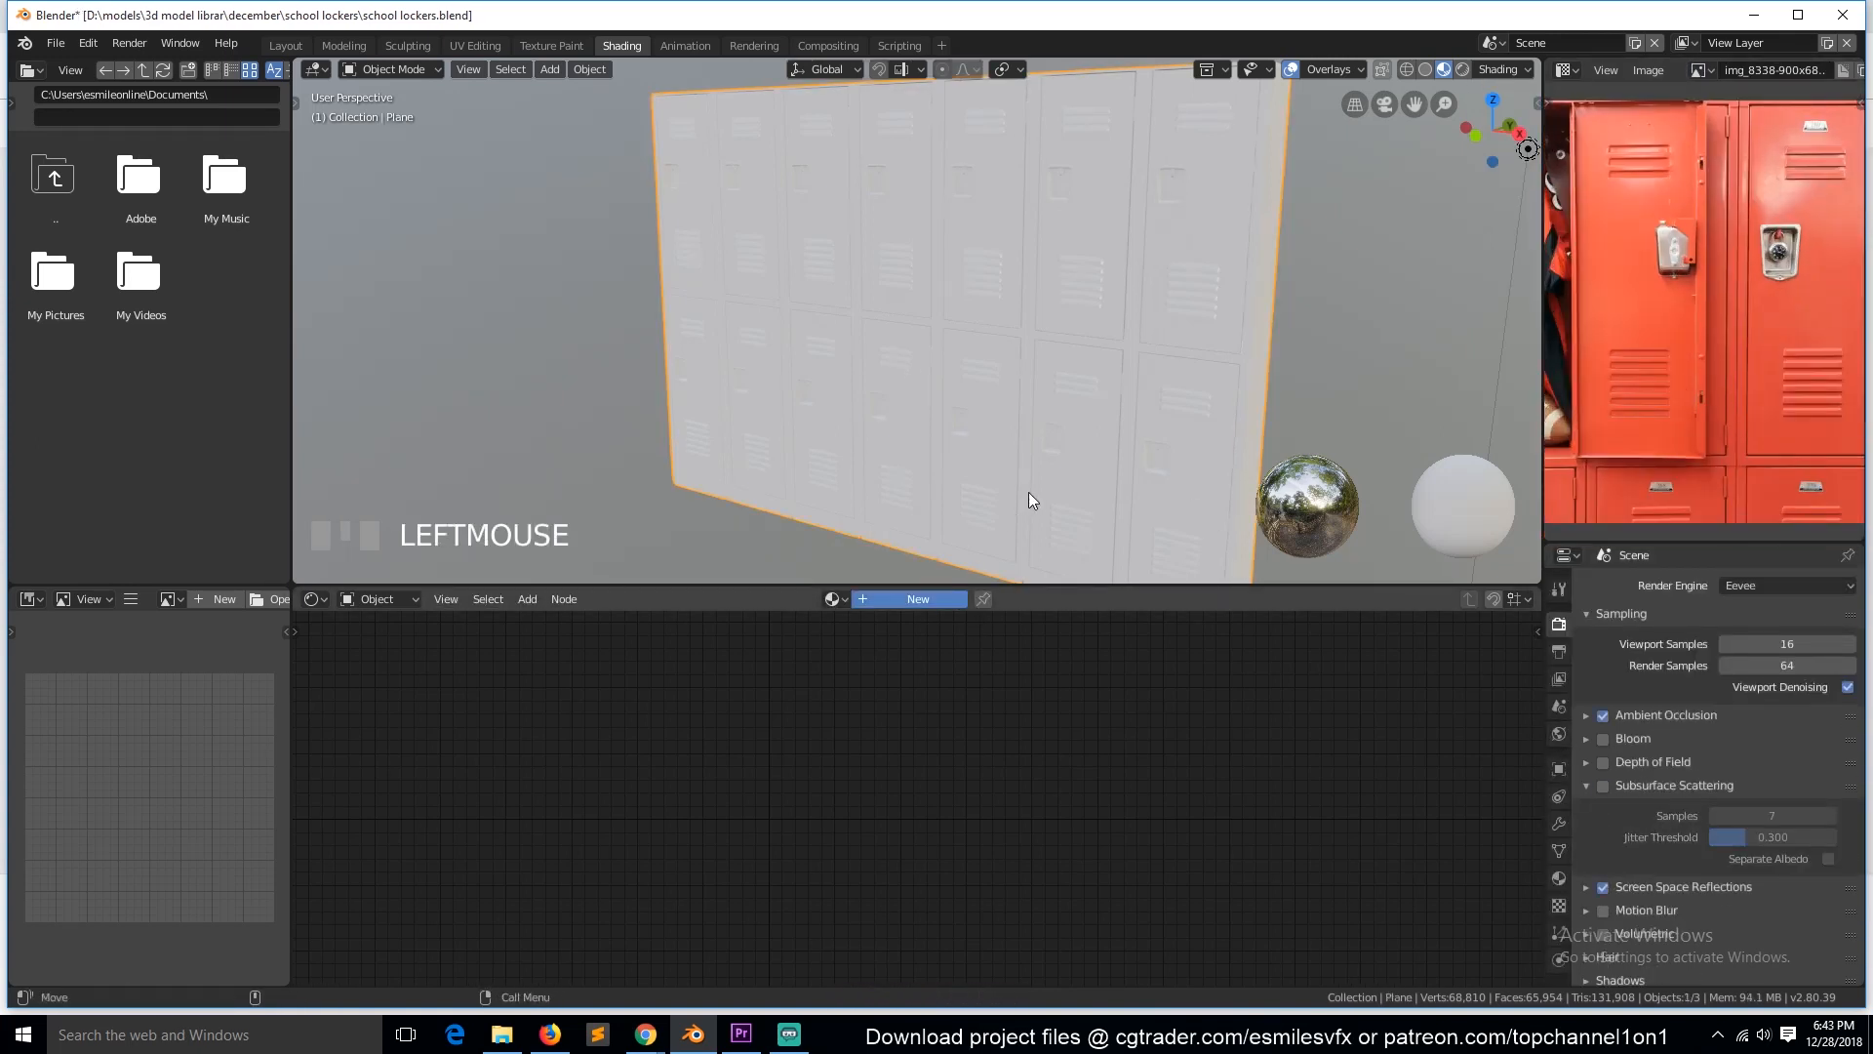
Step: Create a new material for the lockers and spread its Principled BSDF and Material Output nodes apart
key(grave)
key(grave)
drag(864, 630, 723, 641)
drag(1014, 631, 1226, 686)
Step: Browse to the texture folder D:\models\3d model librar\TEXTURES\6 in the file browser
click(76, 168)
click(76, 166)
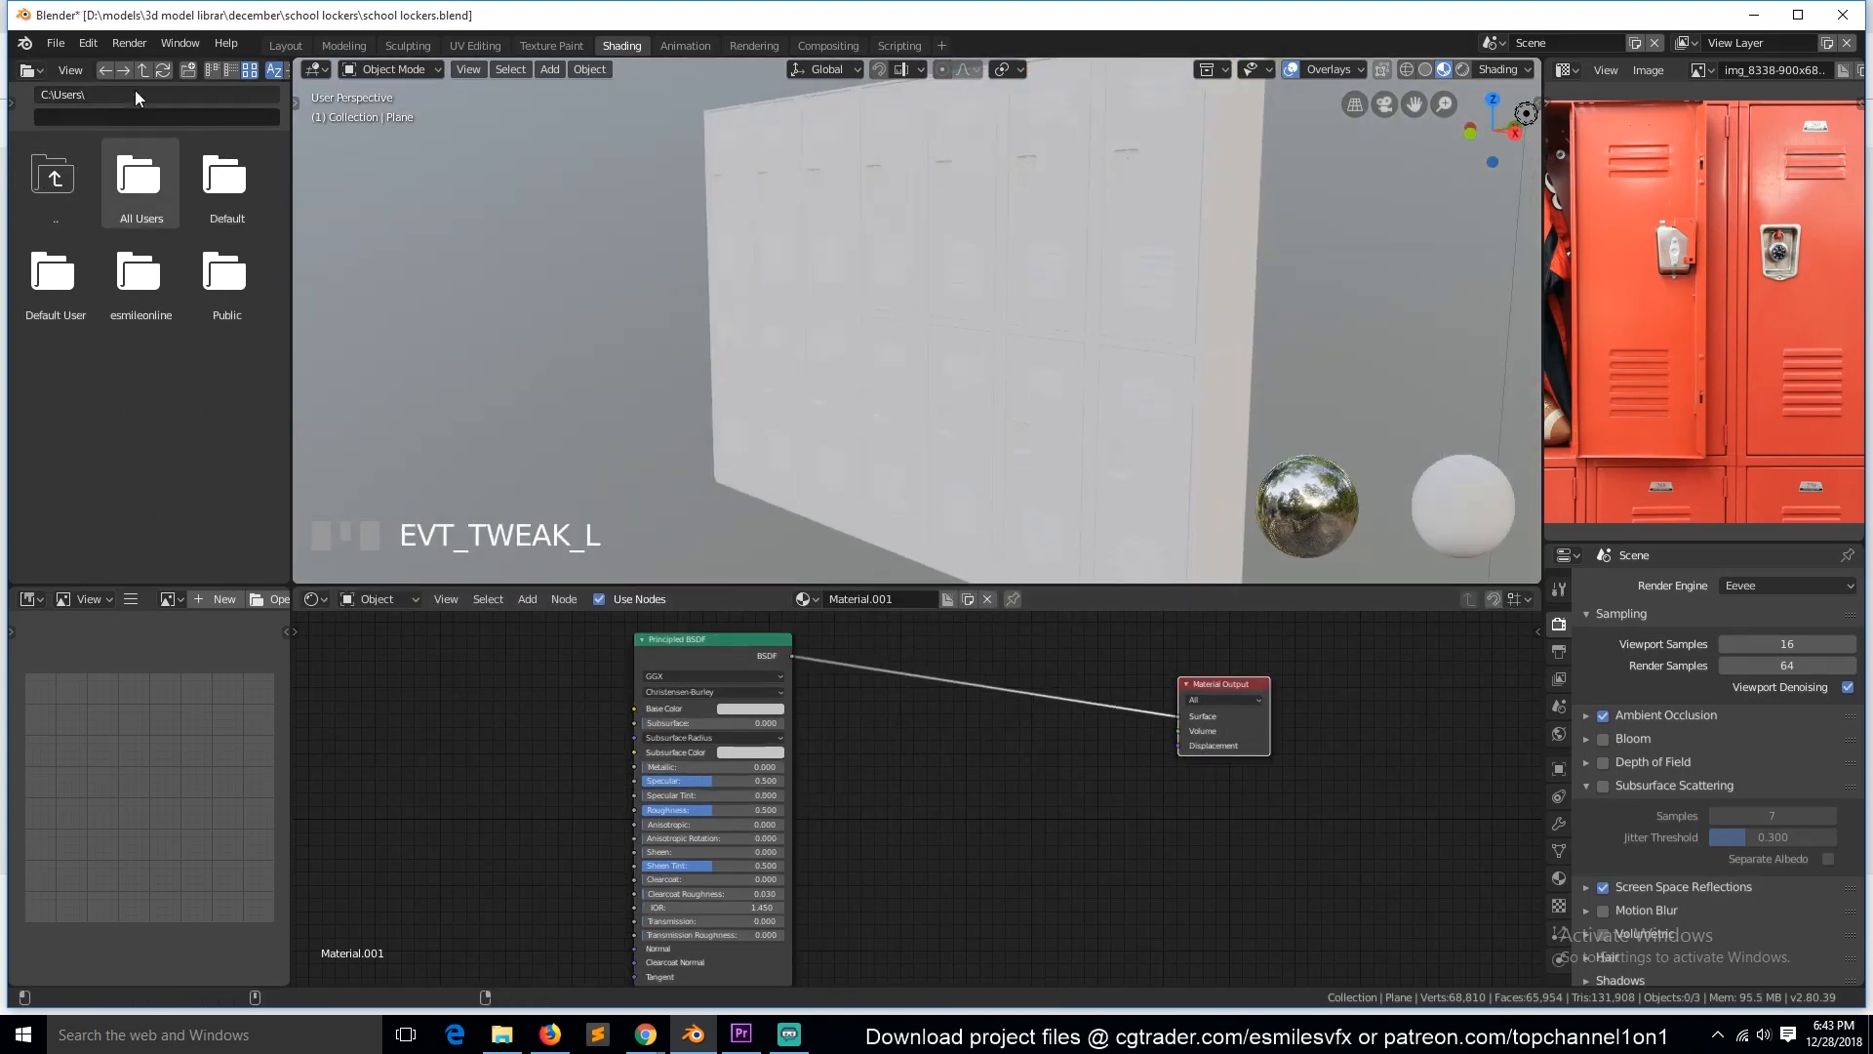
key(Return)
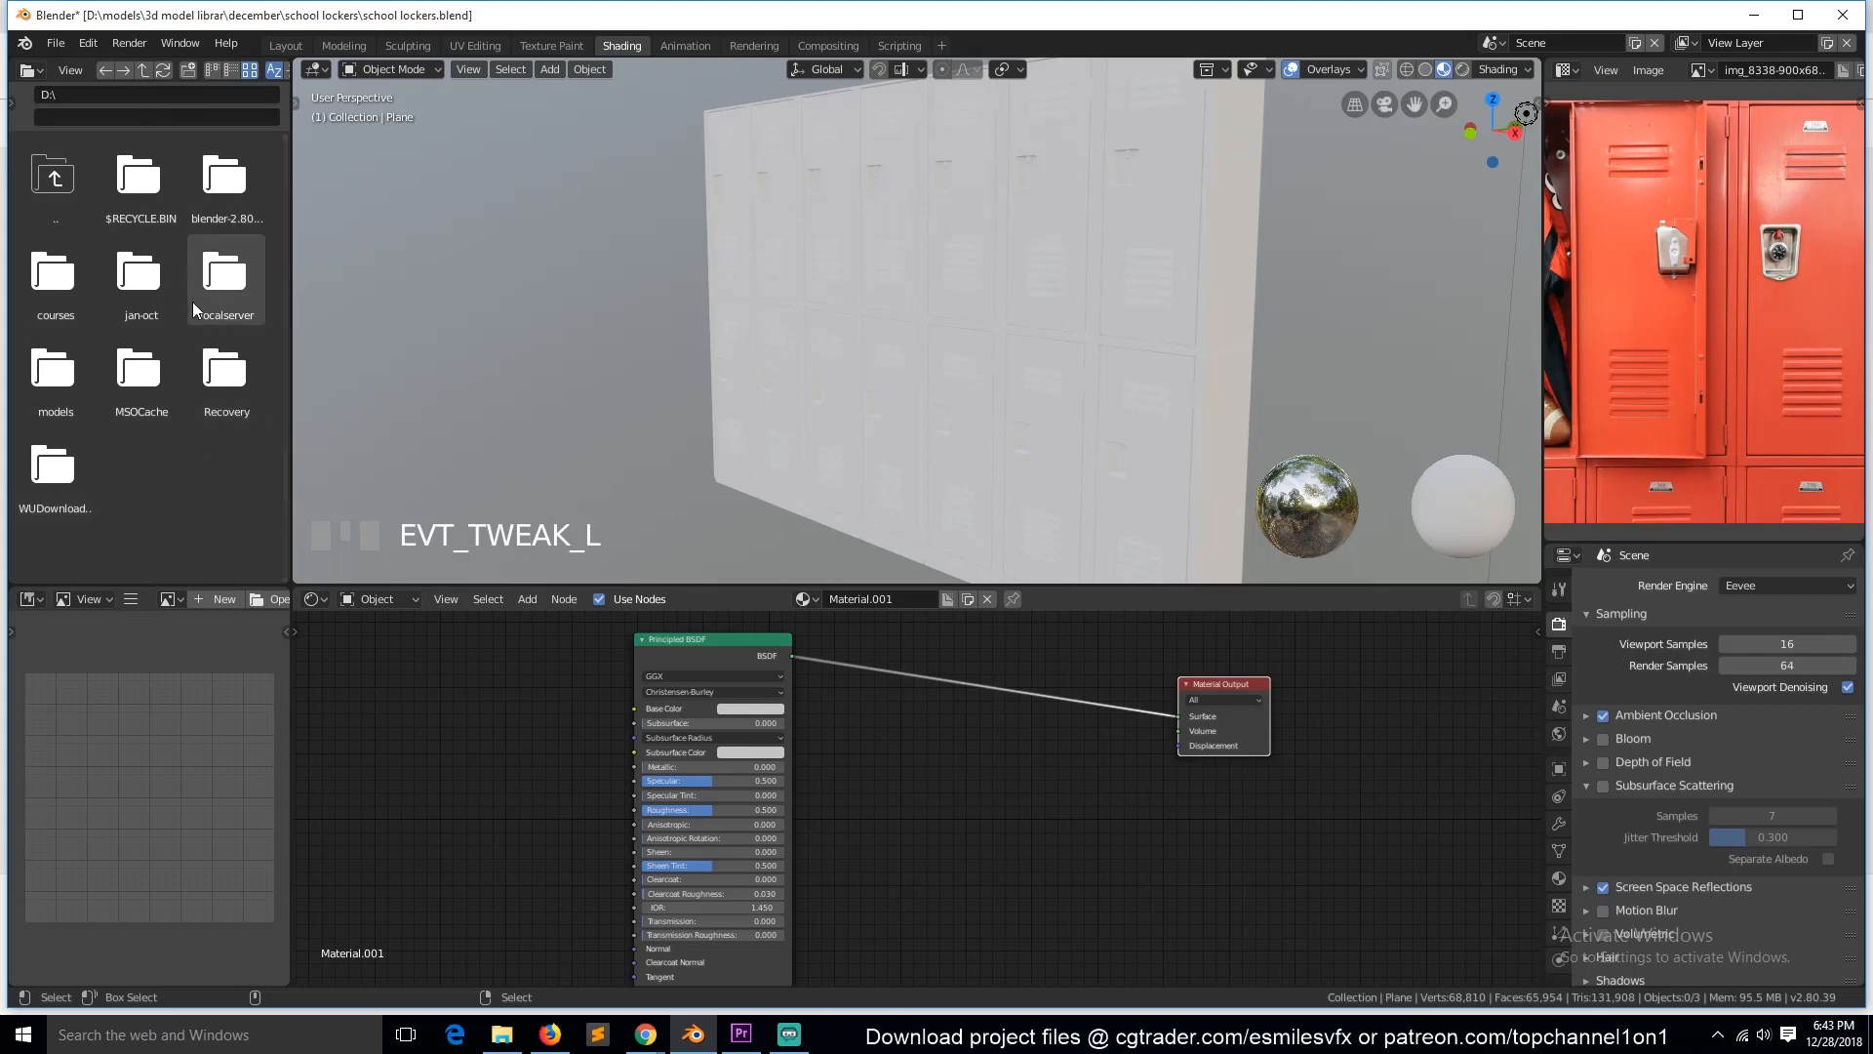
click(56, 370)
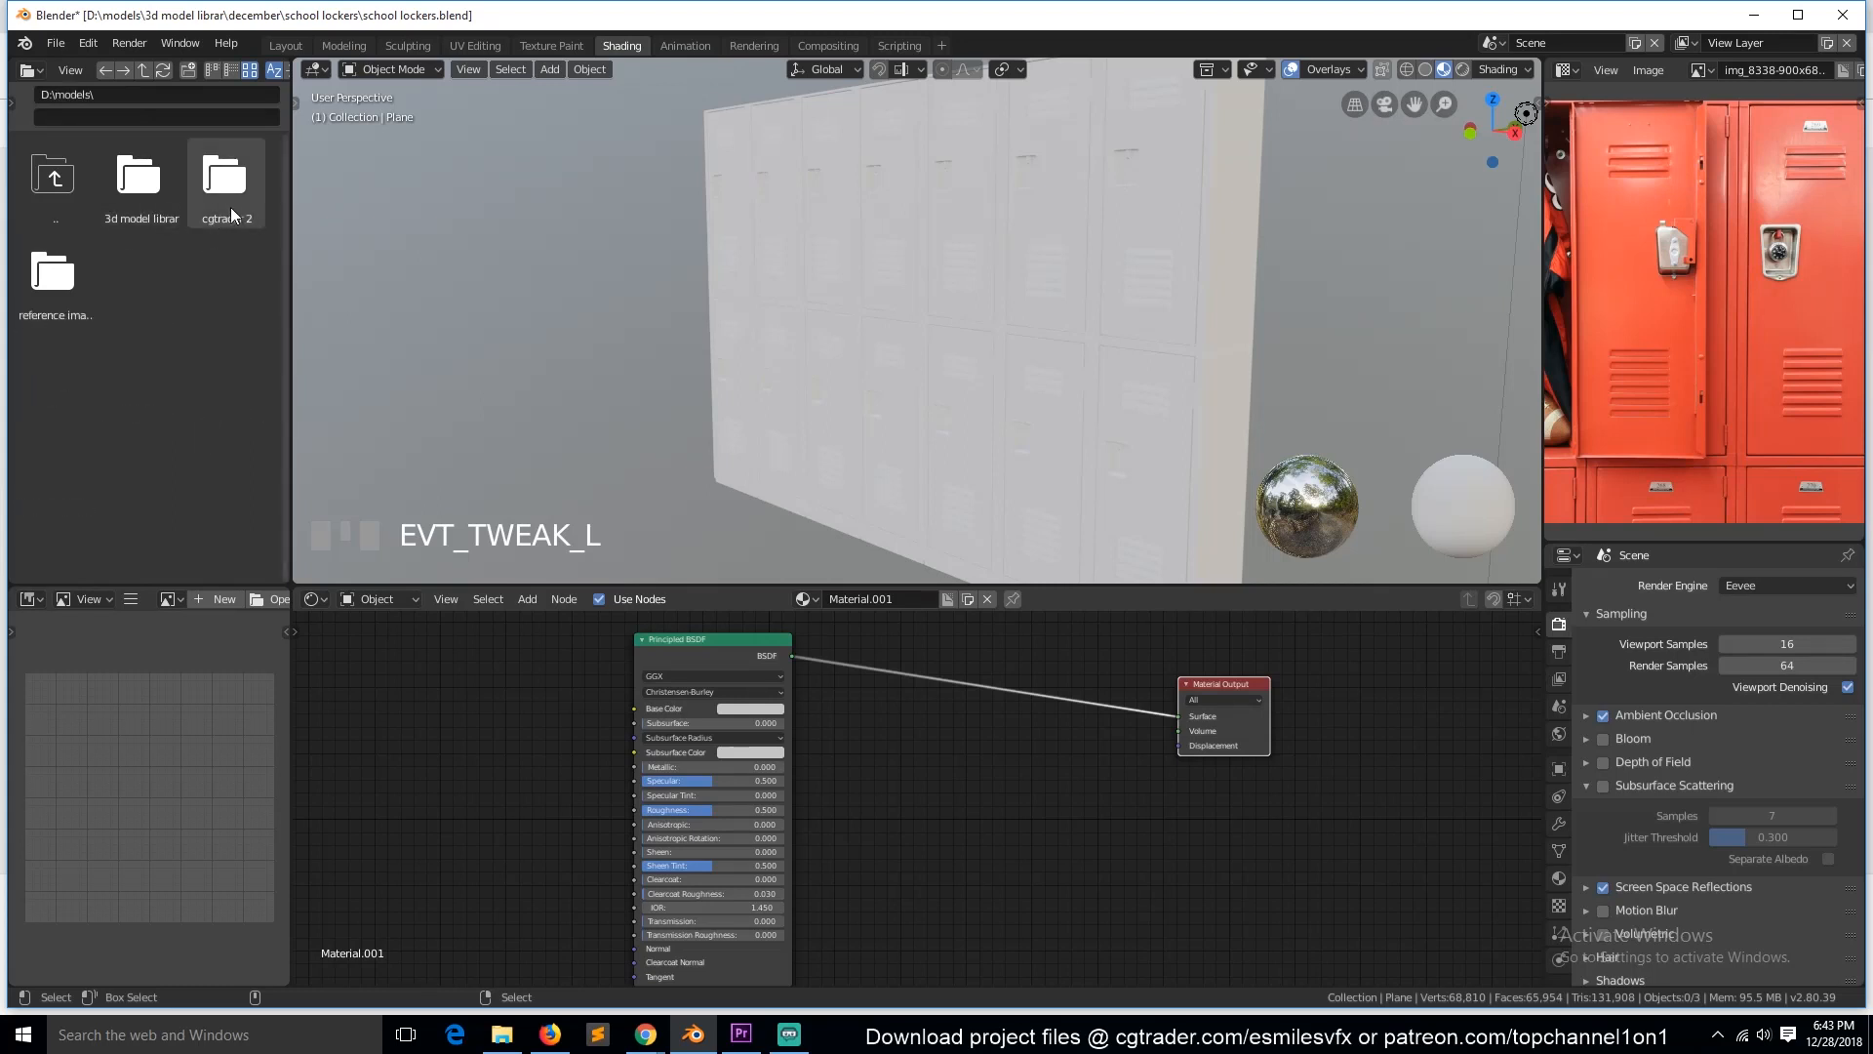
click(88, 207)
click(137, 181)
click(225, 388)
scroll(185, 478, down, 3)
scroll(186, 478, up, 7)
click(68, 390)
scroll(93, 426, down, 3)
scroll(108, 441, up, 3)
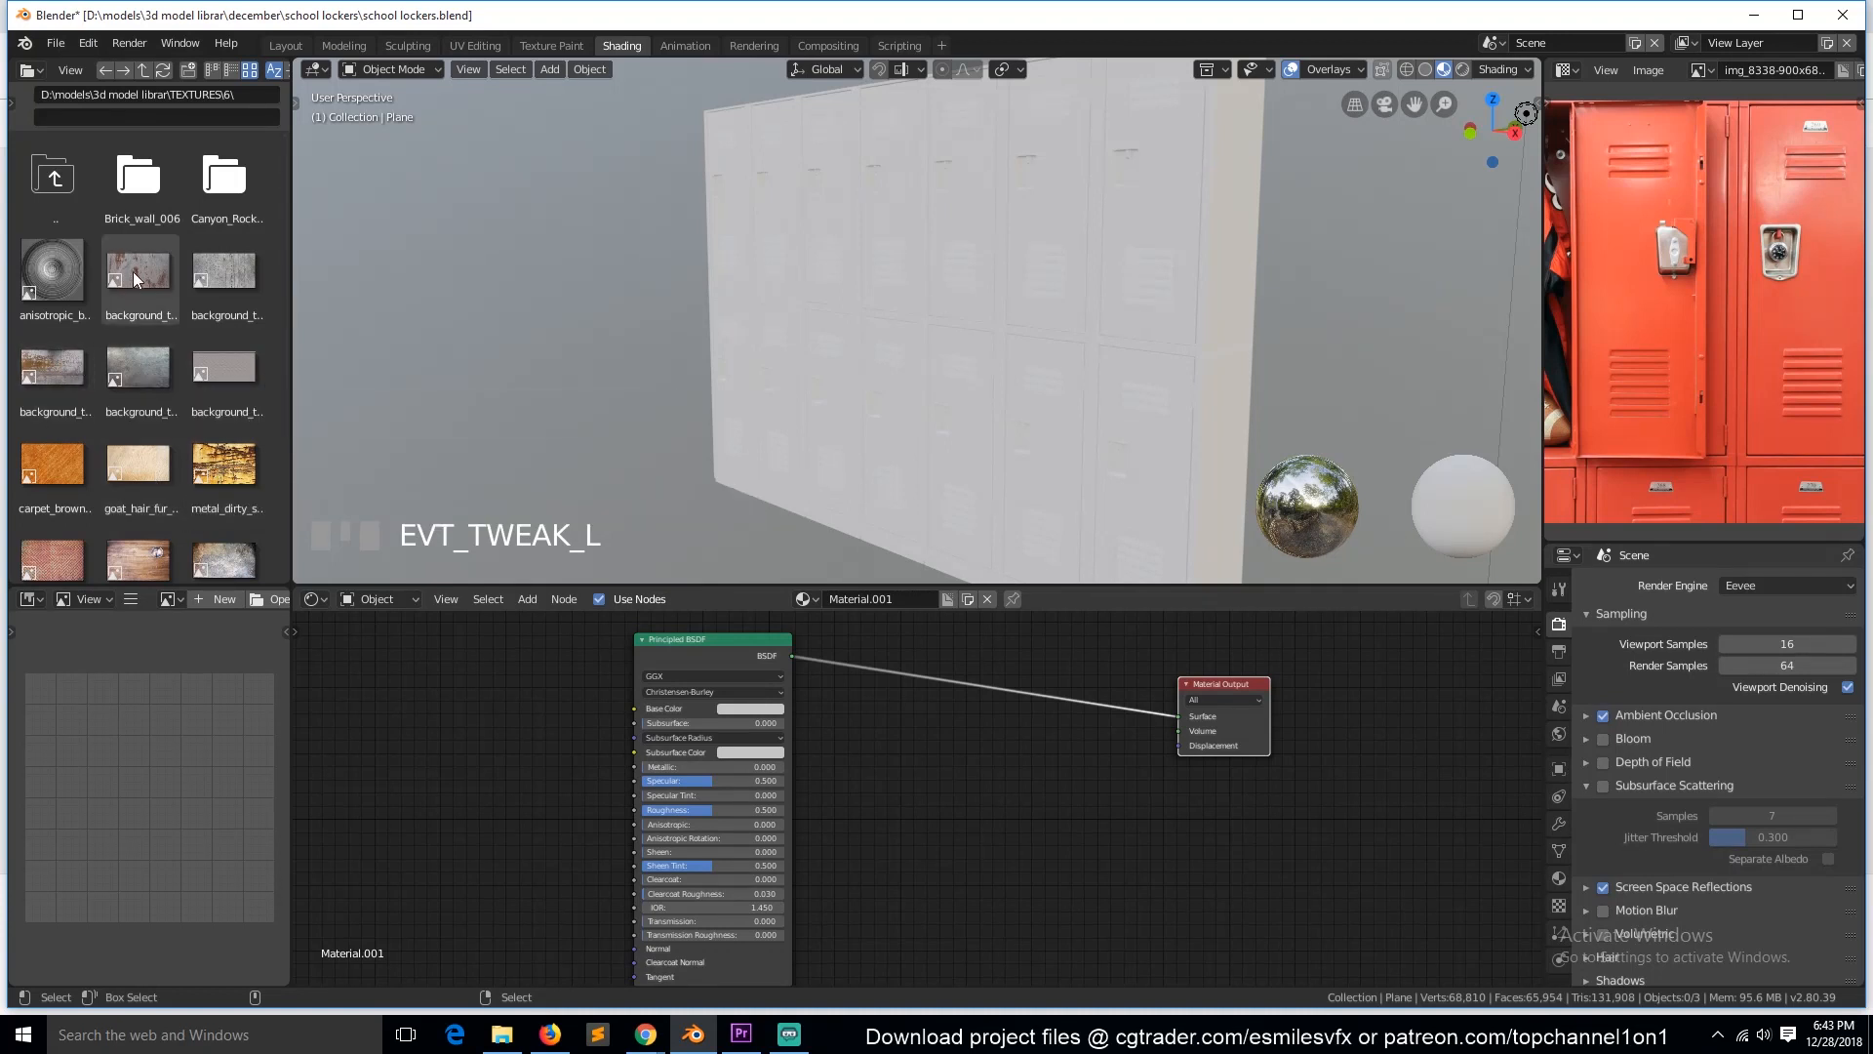
Step: Add the rust-distressed sheet metal image as a texture node and connect its Color to the Base Color
drag(138, 276, 380, 683)
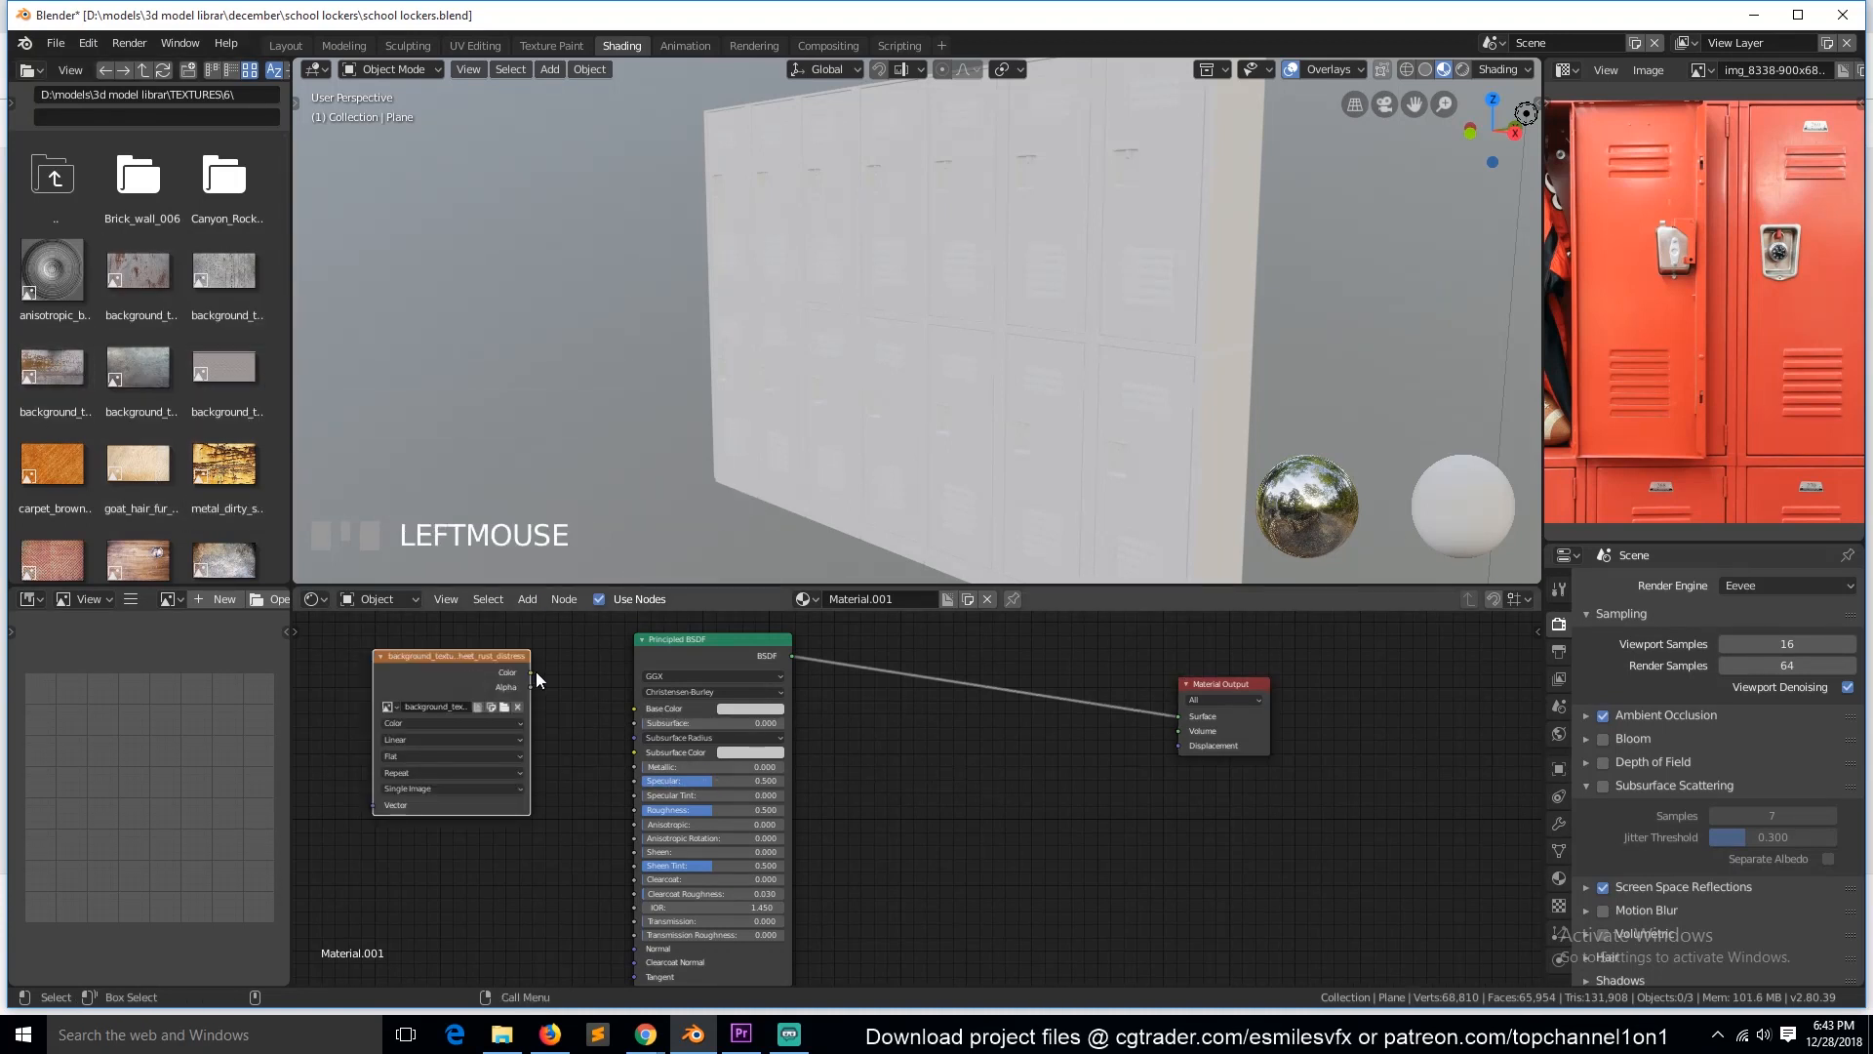
drag(638, 711, 638, 711)
scroll(673, 484, up, 3)
middle_drag(673, 484, 873, 478)
key(grave)
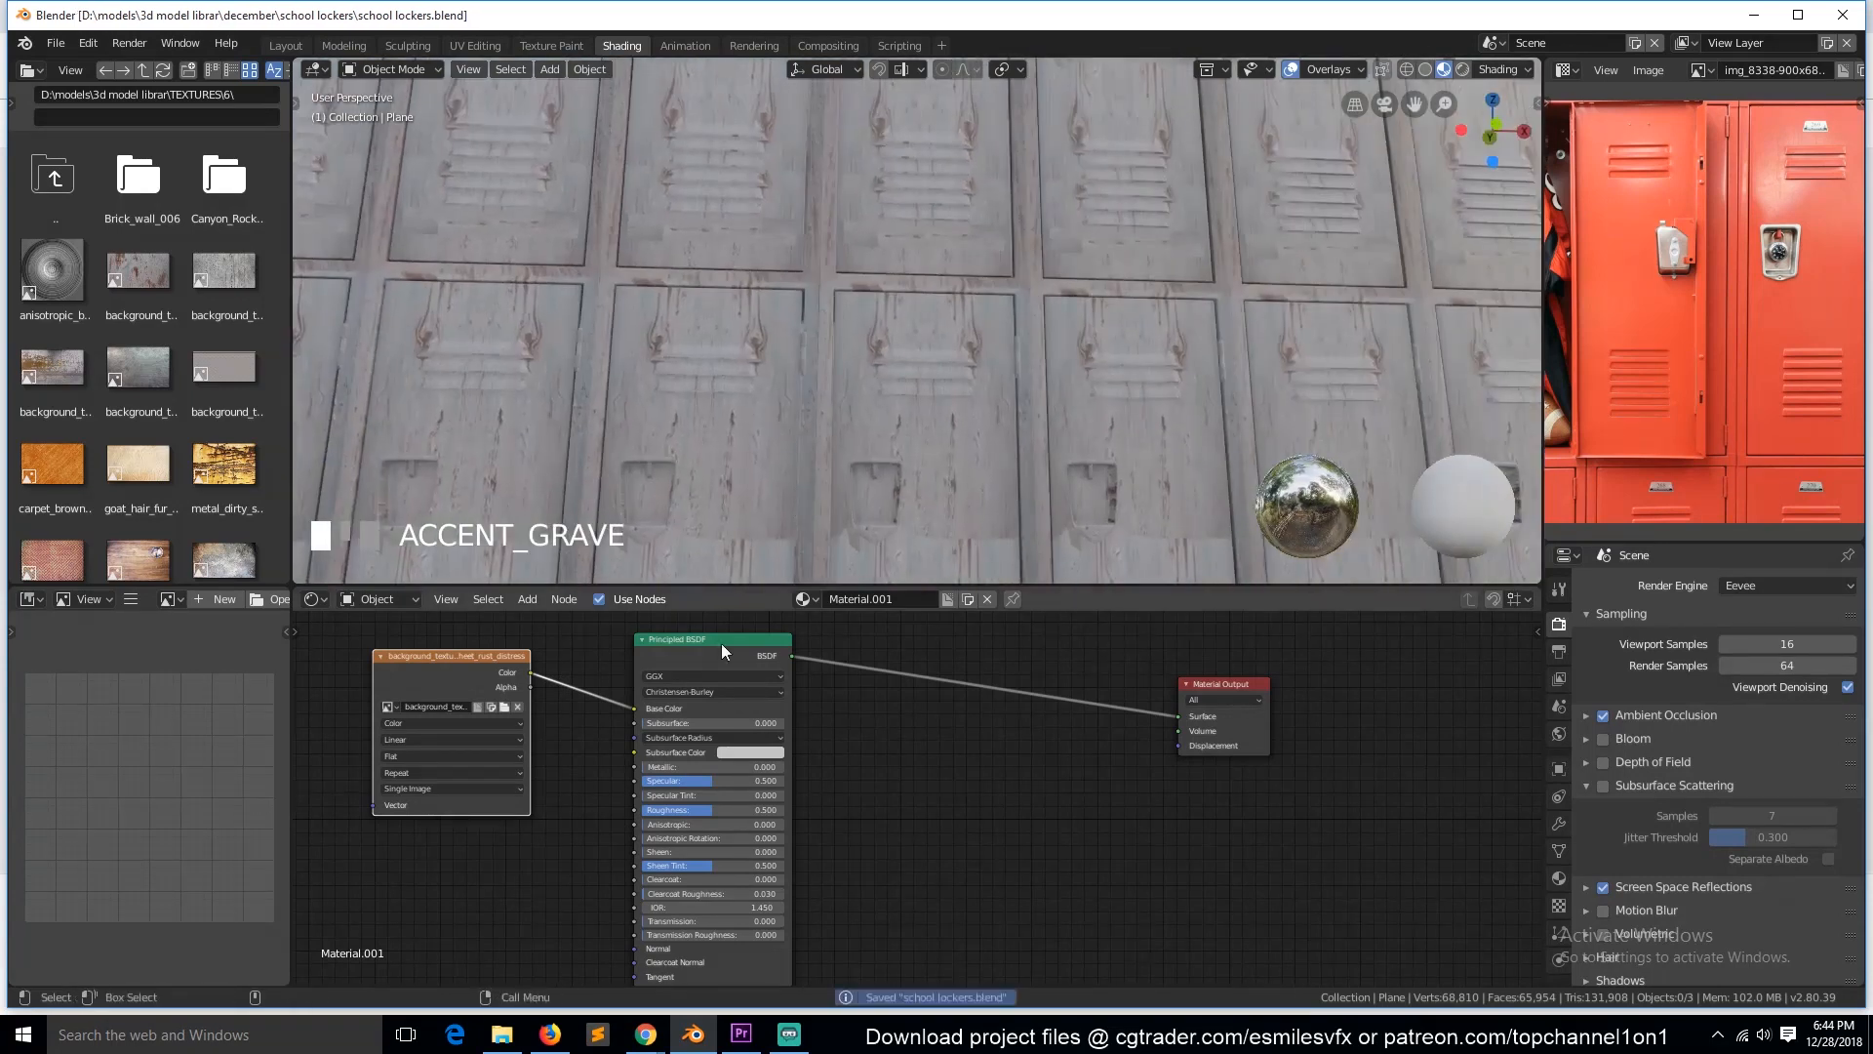
Step: Move the Principled BSDF node closer to the Material Output to make room beside the image texture
drag(722, 643, 997, 702)
scroll(941, 506, up, 4)
key(grave)
scroll(907, 502, down, 4)
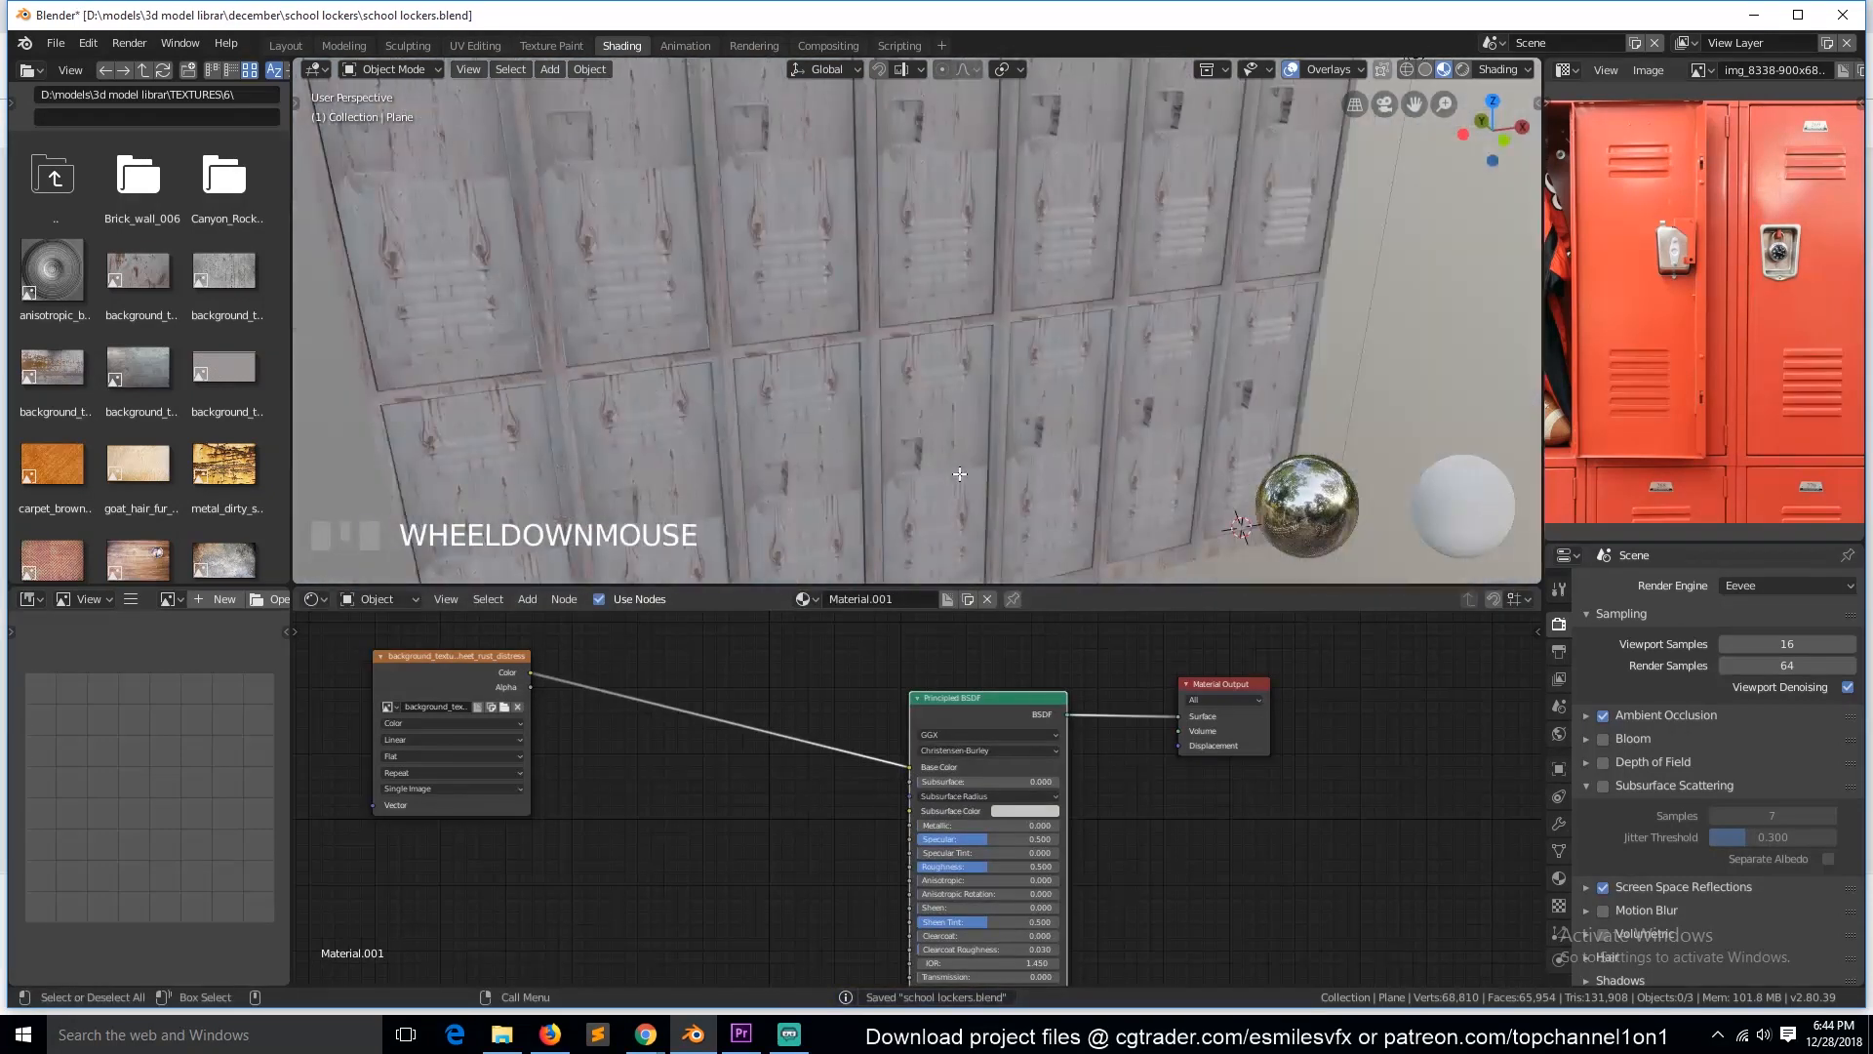
Step: Select the entire locker mesh in Edit Mode and return to Object Mode
key(Tab)
key(alt+a)
key(a)
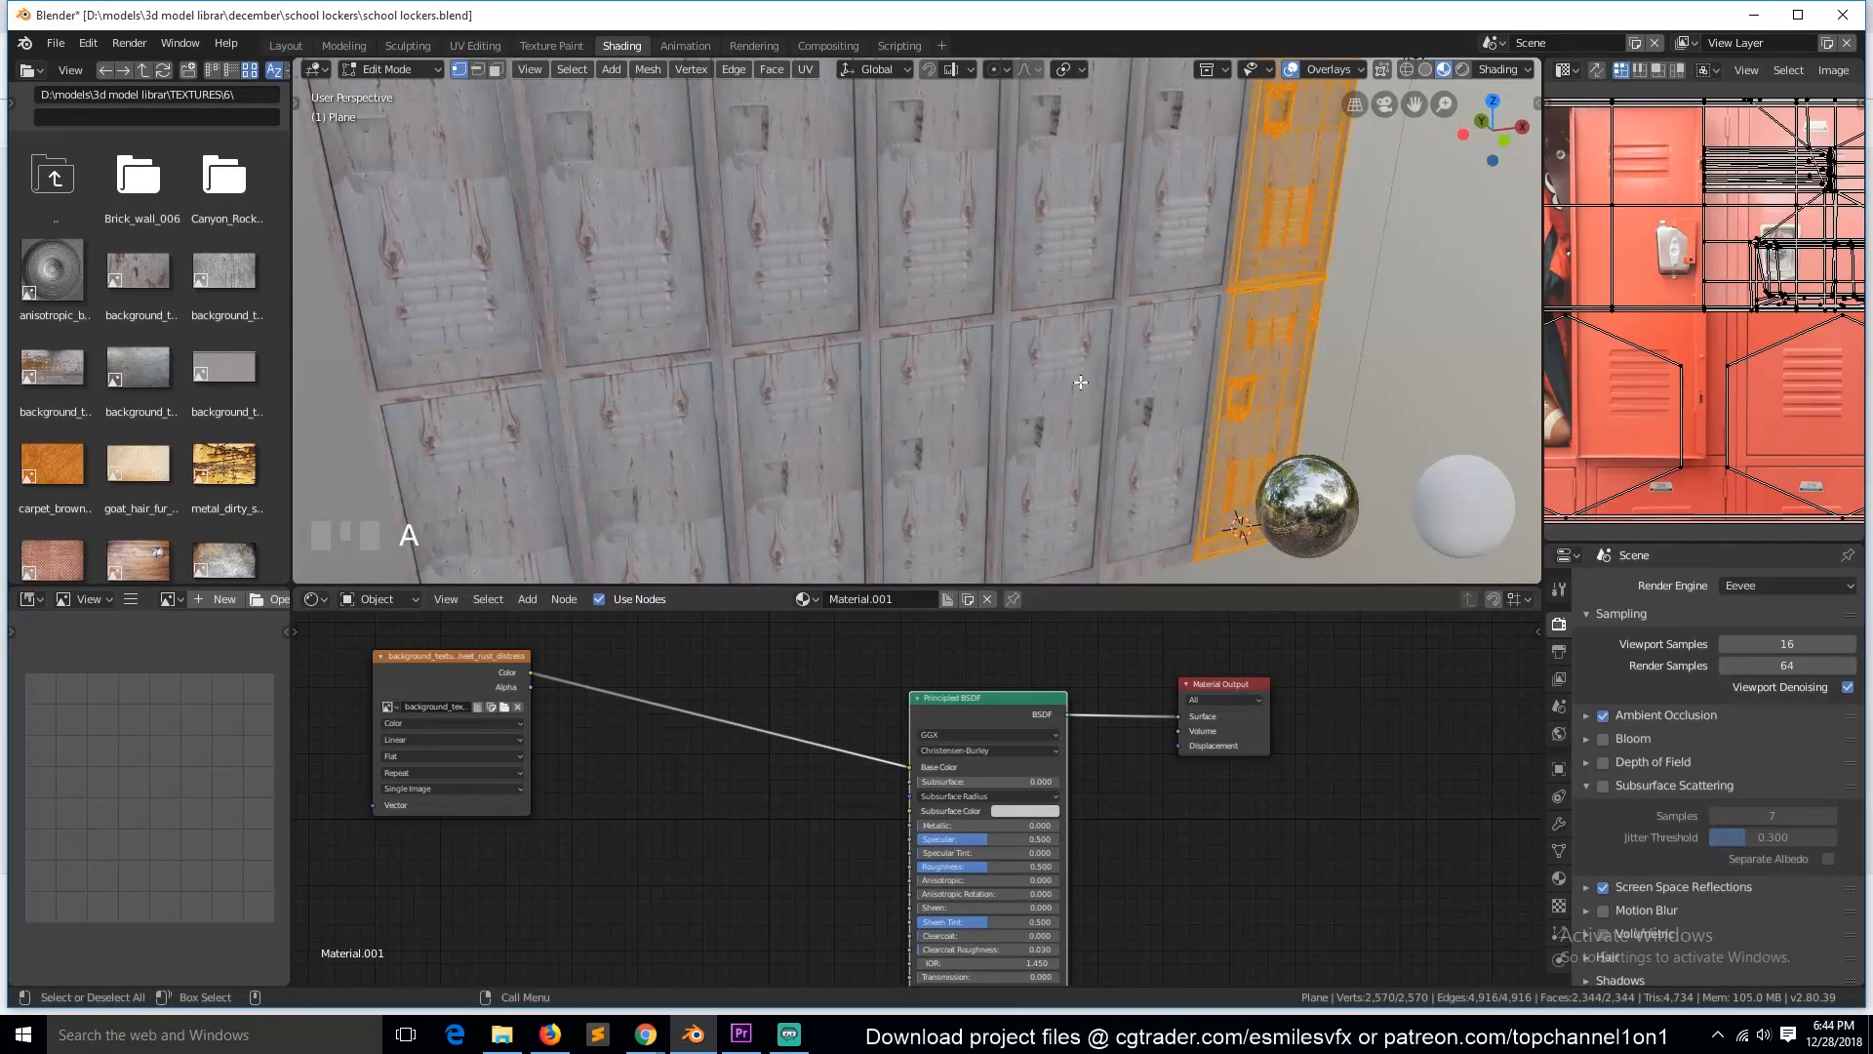
scroll(1627, 341, down, 4)
key(i)
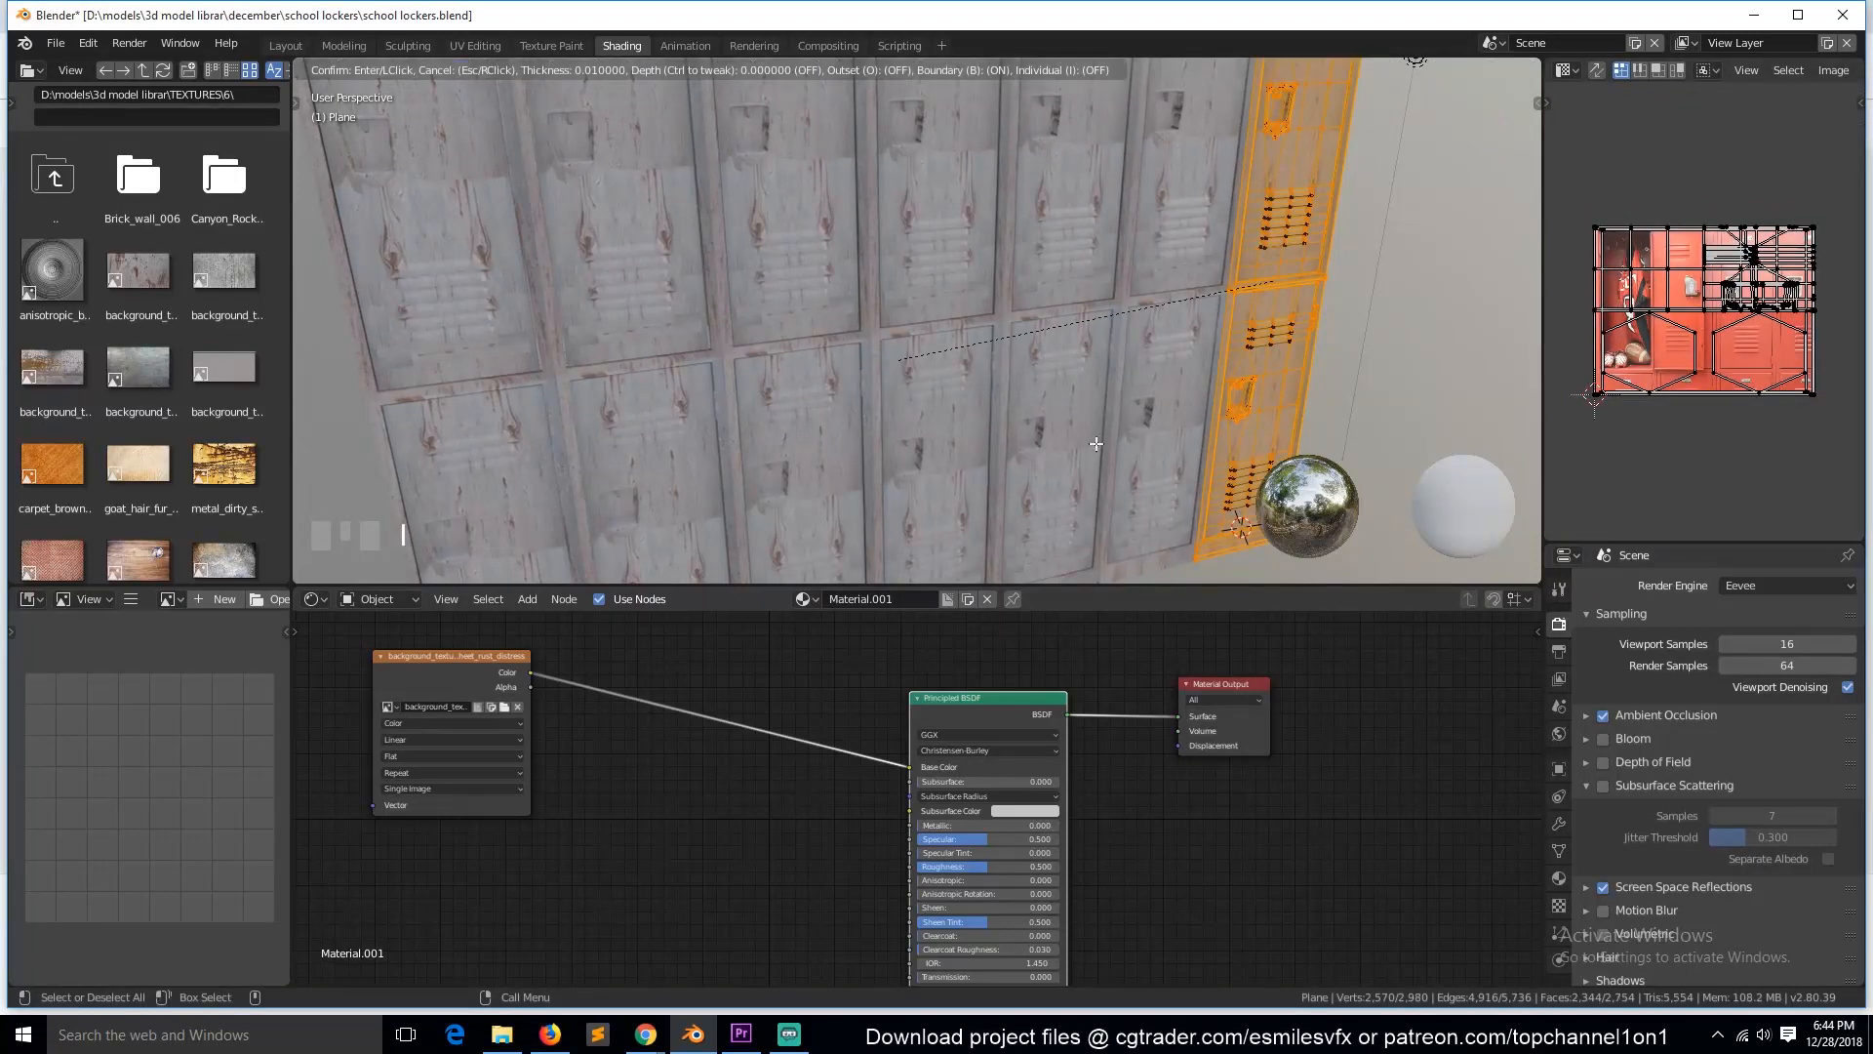
right_click(1267, 547)
key(Tab)
right_click(1266, 548)
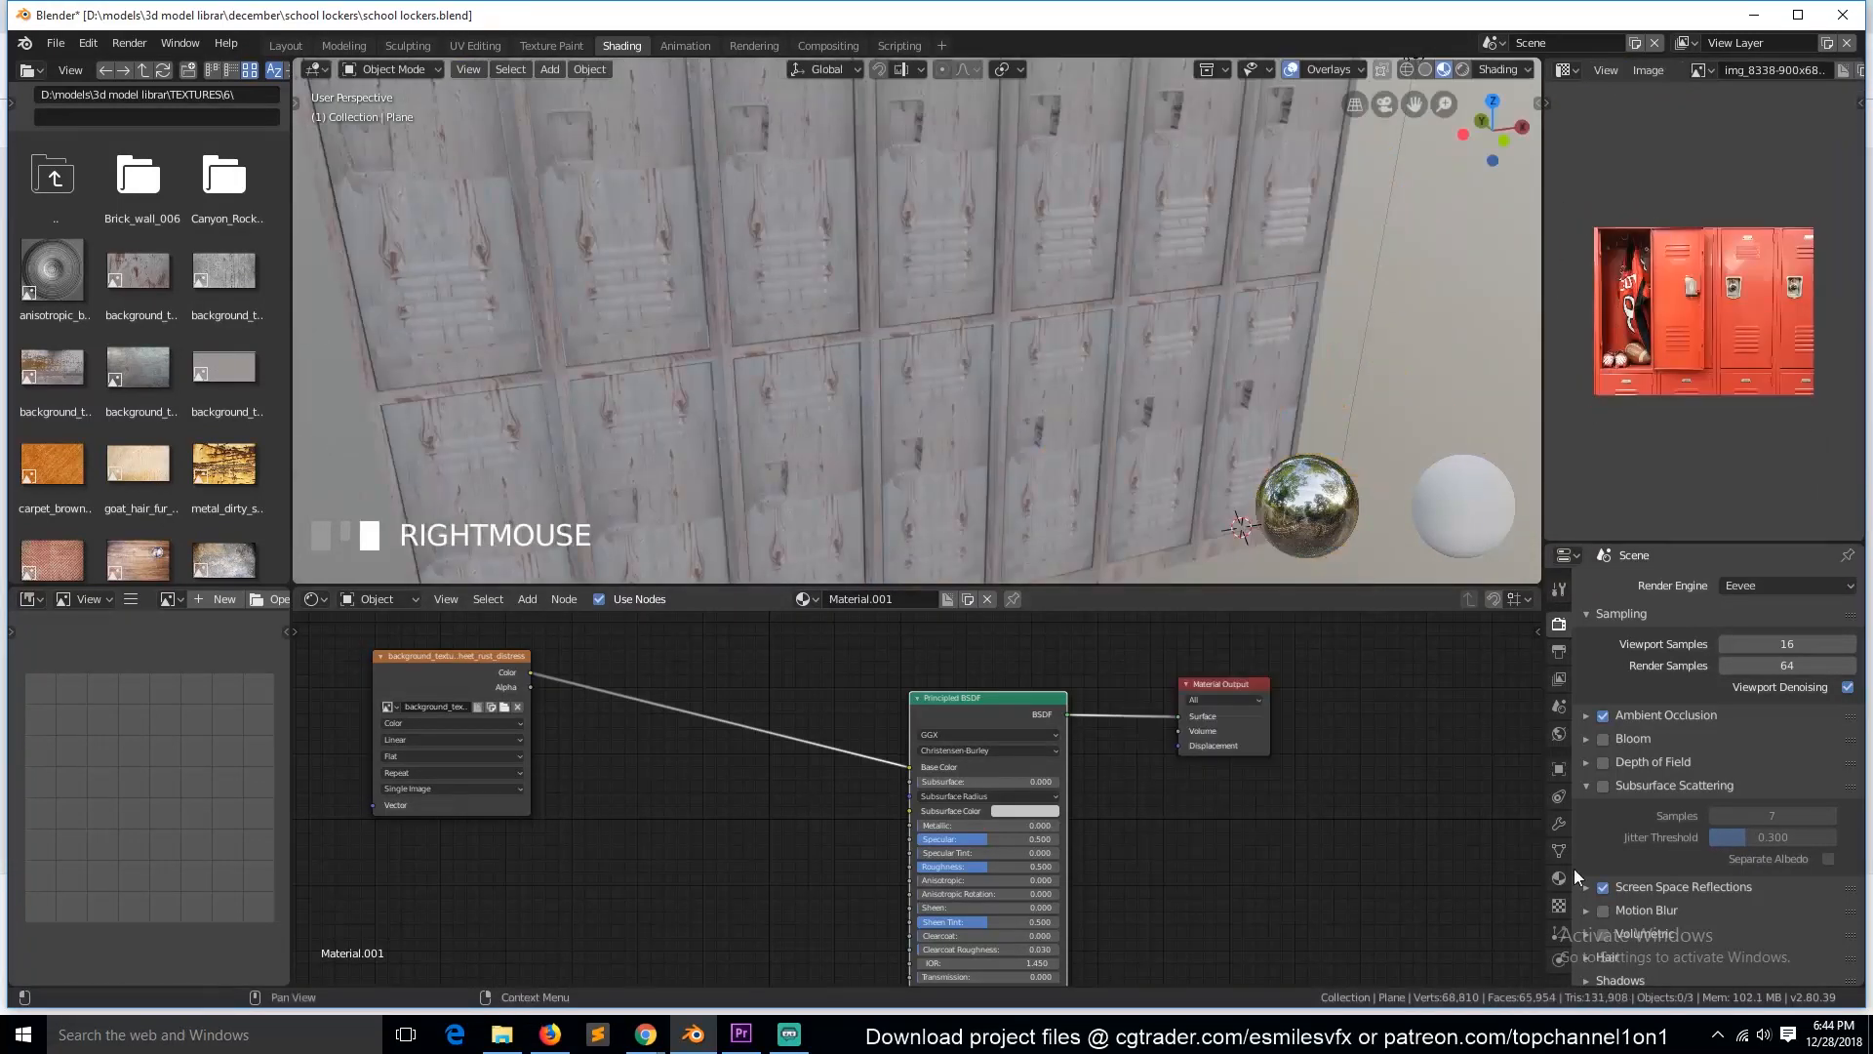
Step: Remove the Subdivision modifier from above the Array modifier and save the file
click(1559, 825)
click(1815, 614)
key(ctrl+s)
Step: Unwrap the whole locker mesh with Smart UV Project at an angle limit of 66
key(Tab)
key(u)
click(1040, 490)
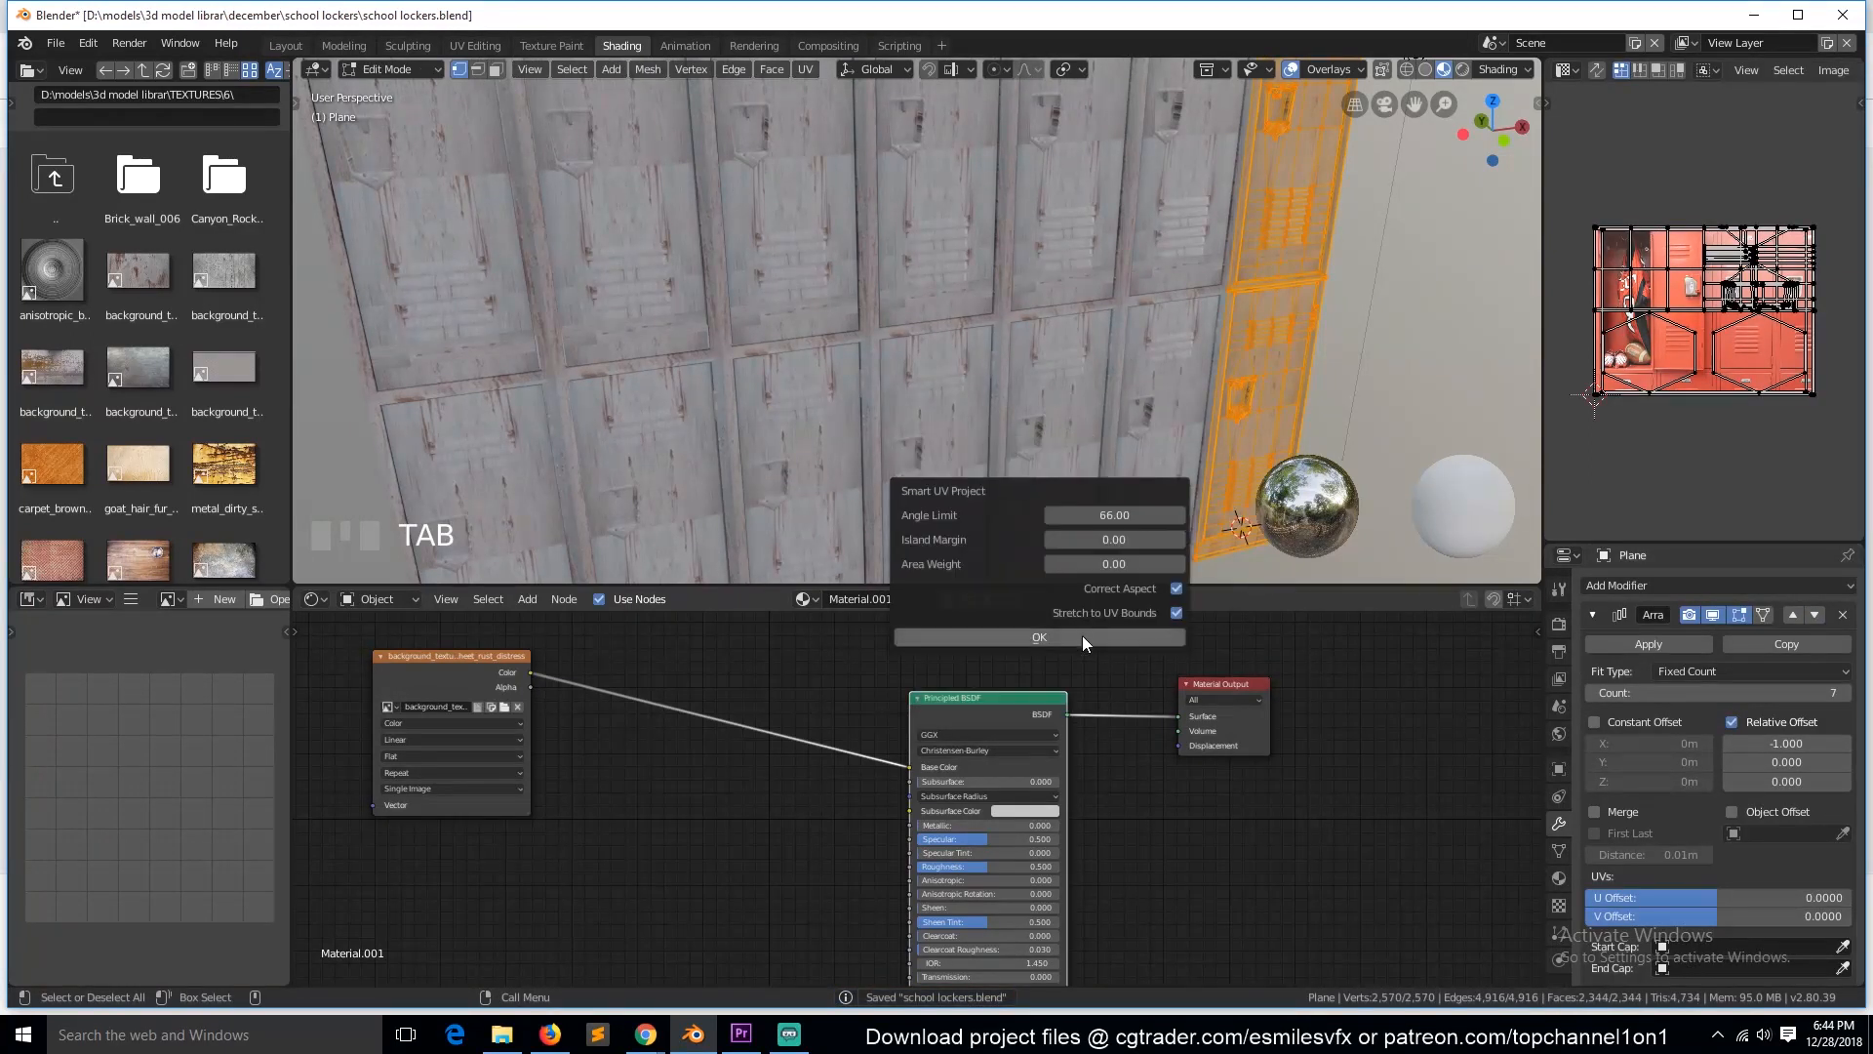
click(1081, 635)
Step: Apply the locker object's transformation in Object Mode
key(Tab)
key(ctrl+a)
click(1254, 418)
Step: Rerun Smart UV Project on the whole locker mesh, return to Object Mode and save the file
key(Tab)
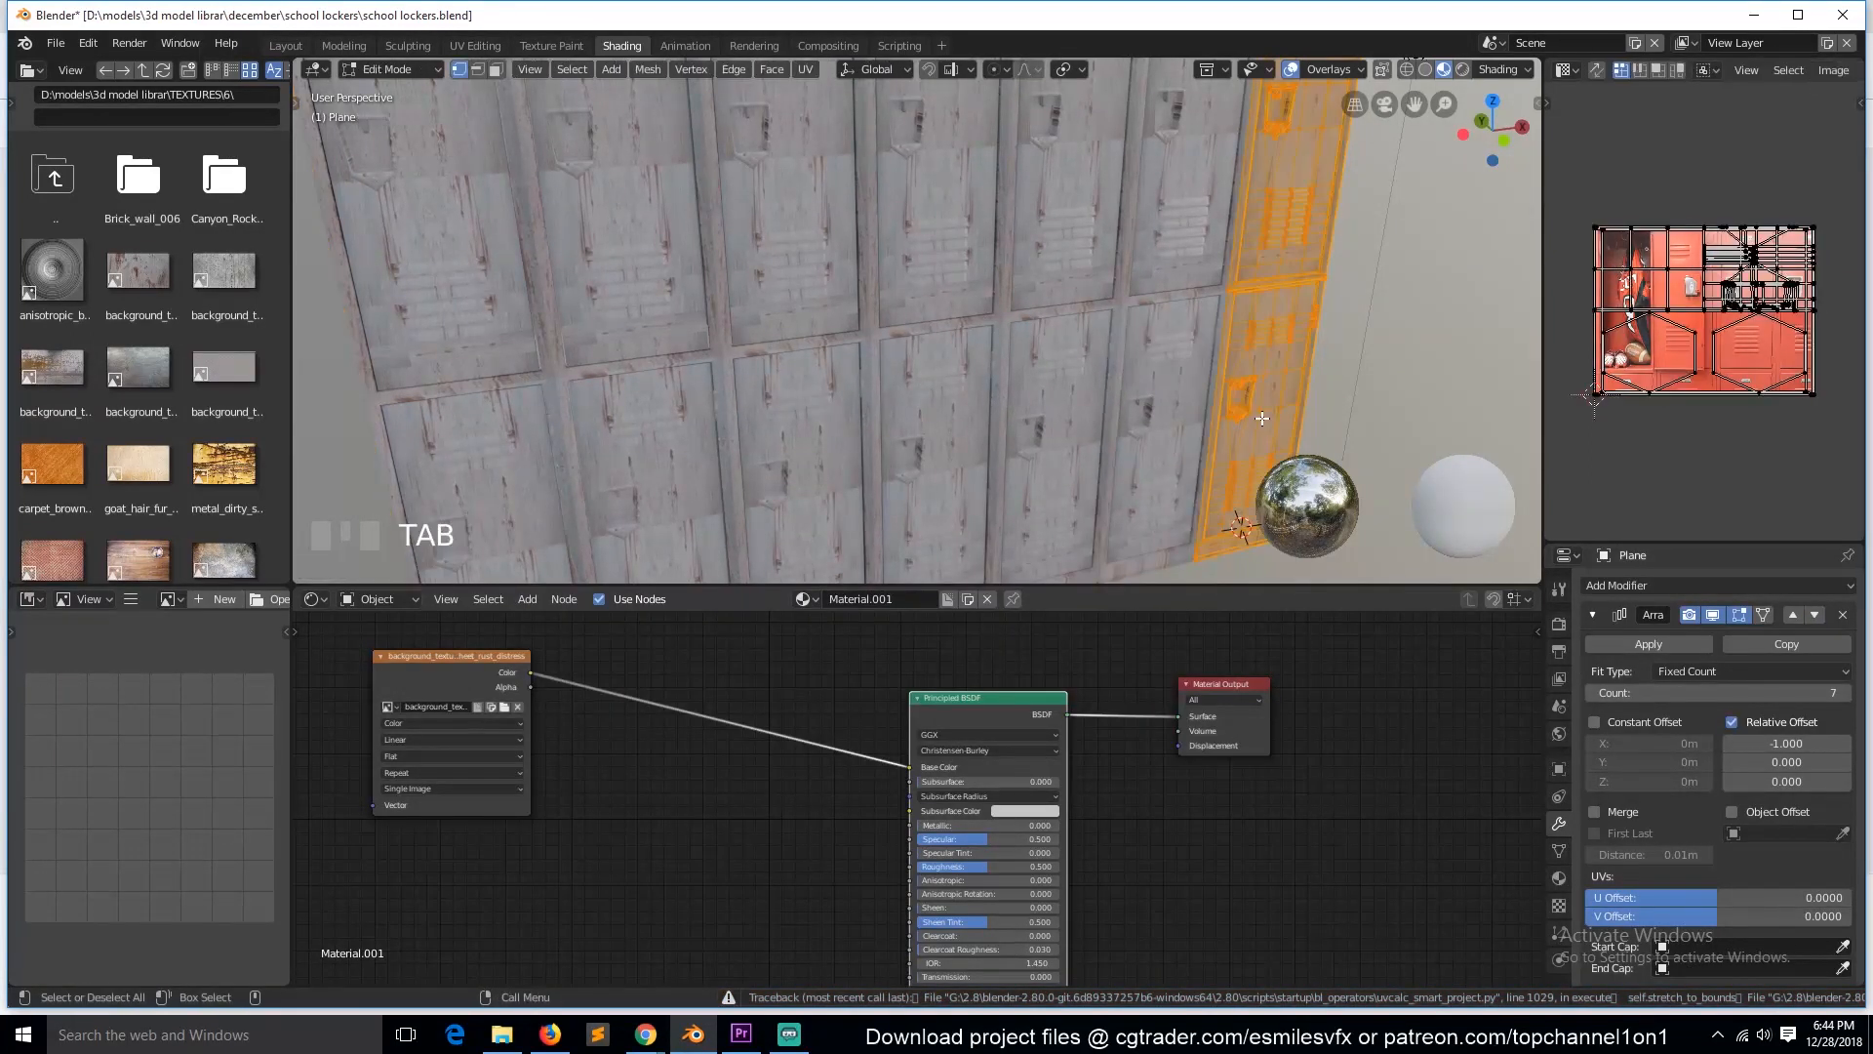
key(u)
click(1256, 420)
click(1178, 564)
key(Tab)
middle_drag(1110, 470, 890, 359)
key(grave)
key(ctrl+s)
Step: Move the image texture node closer to the shader and add Texture Coordinate and Mapping nodes in front of it
drag(423, 676, 653, 700)
key(ctrl+t)
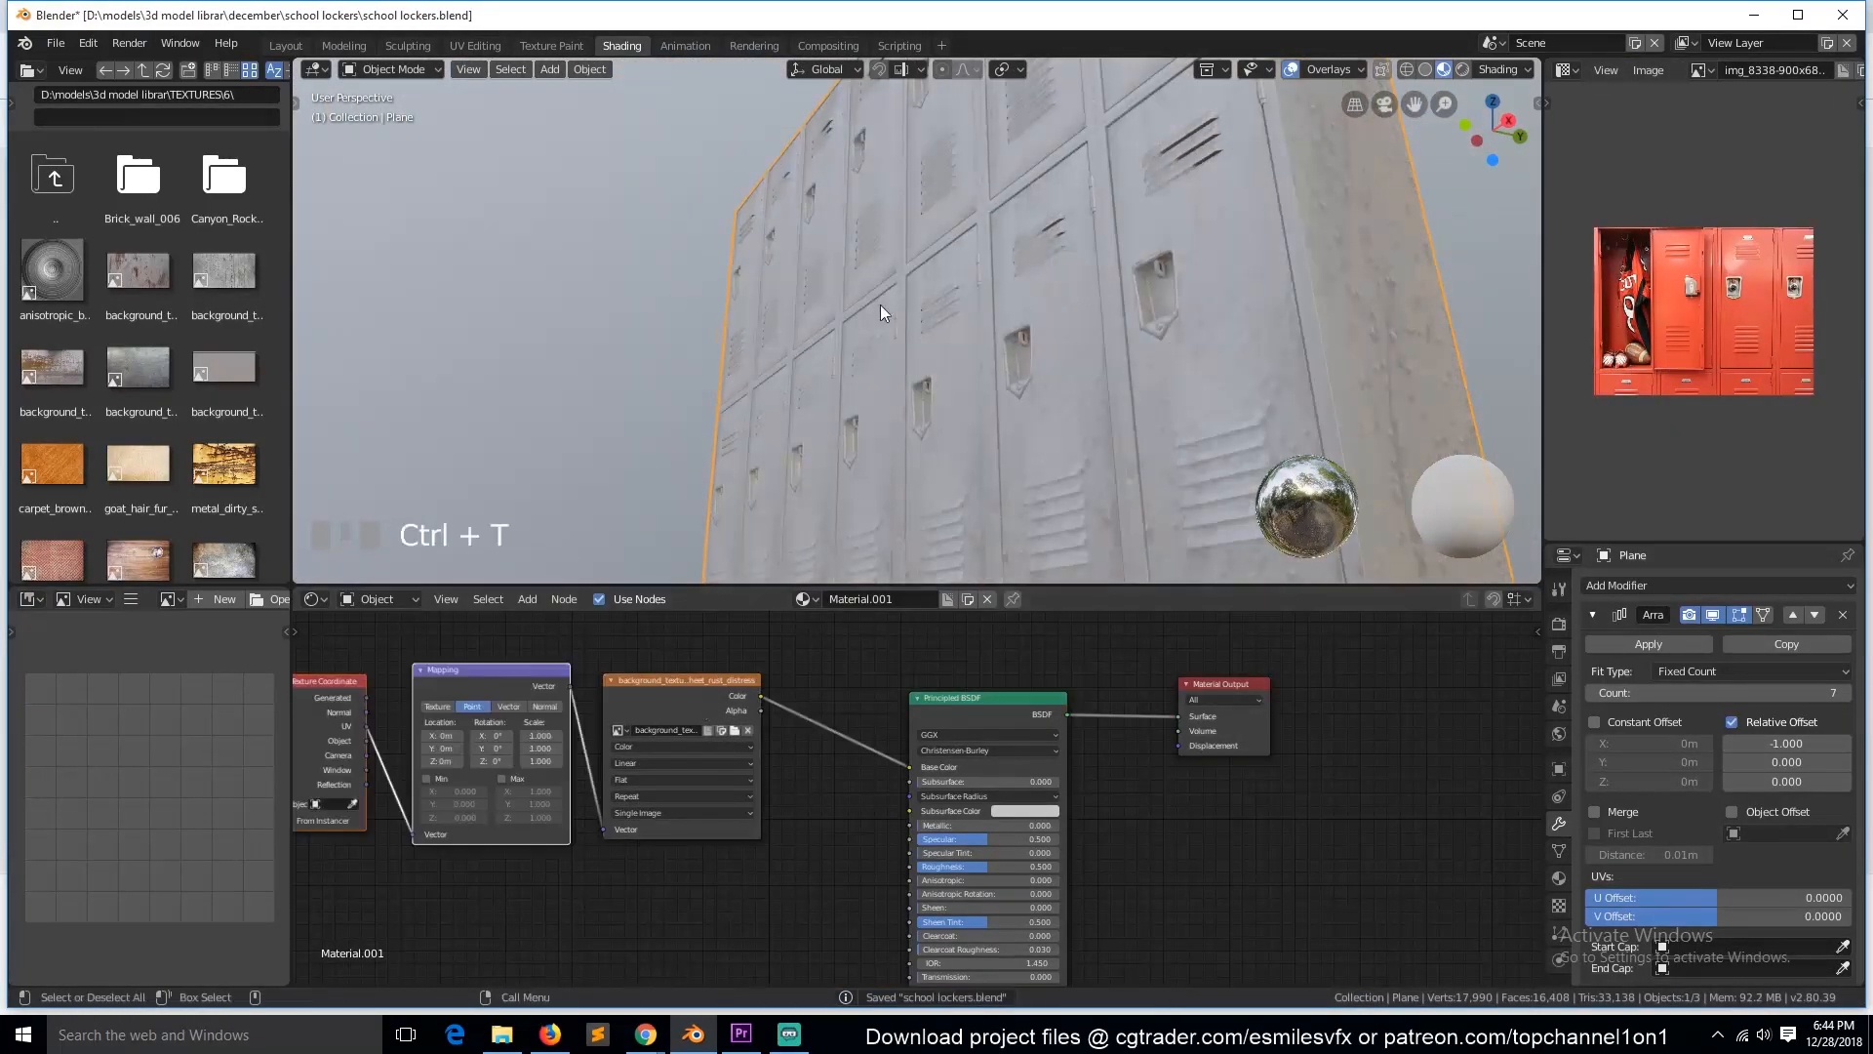
middle_drag(880, 304, 988, 331)
scroll(647, 758, up, 3)
Step: Set the Mapping node's scale to 5 on X, Y and Z
double_click(434, 719)
text(5)
key(Tab)
text(5)
key(Tab)
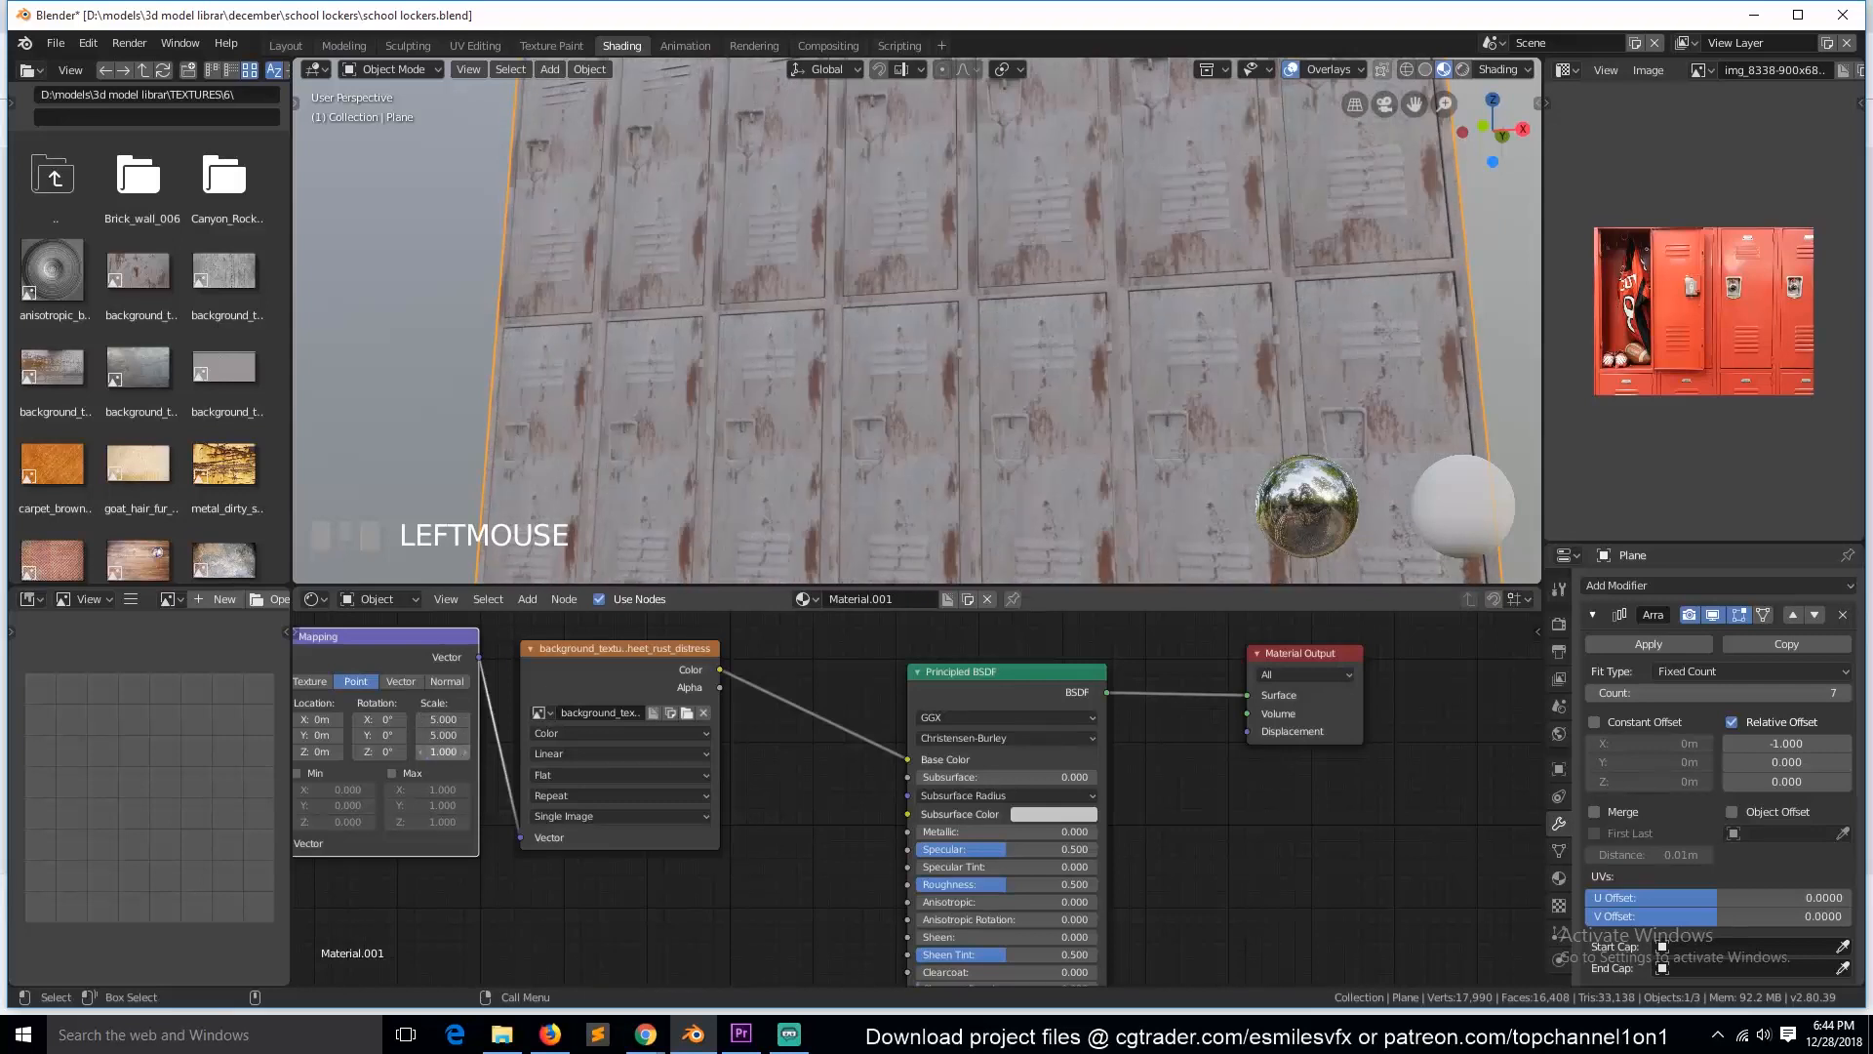
Step: Set the Mapping node's X and Y scale to 1
double_click(454, 722)
text(1)
key(Tab)
text(1)
key(Return)
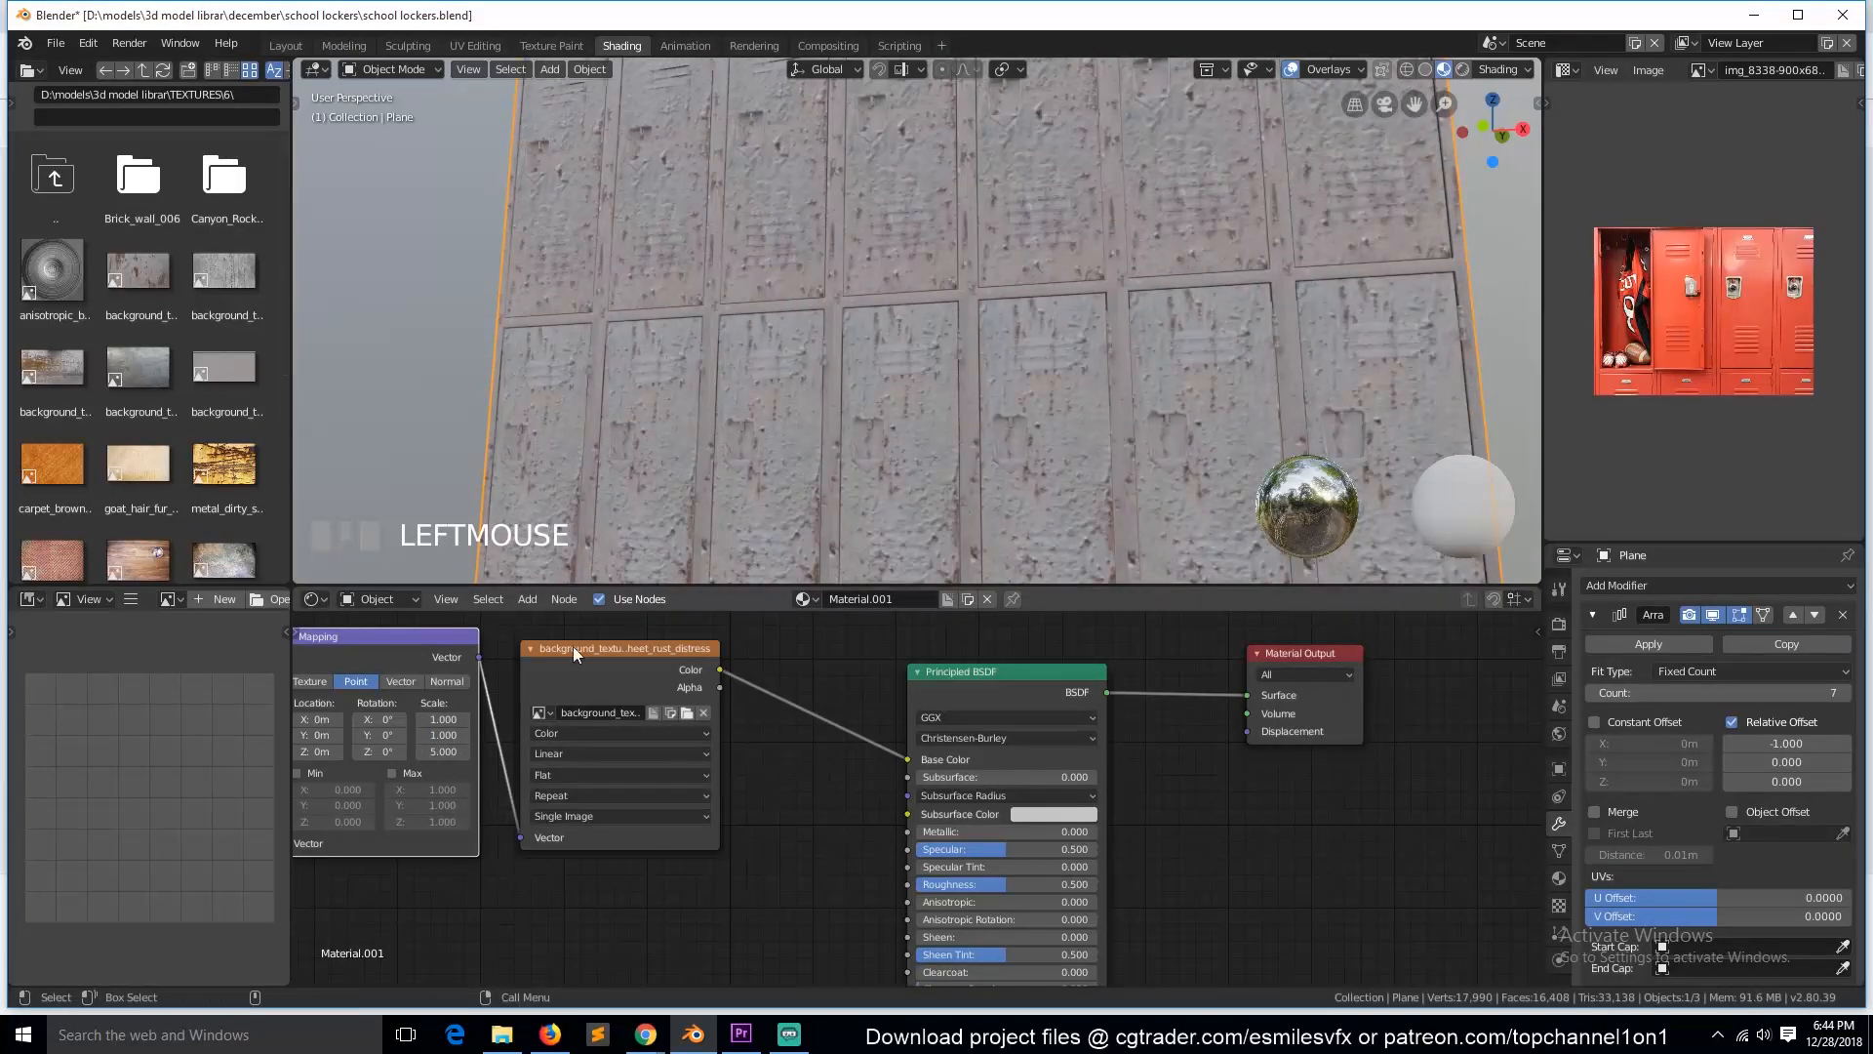
Step: Add the surface_iron-679702.jpg background texture as a second image node below the rust texture
drag(572, 646, 599, 651)
drag(60, 390, 264, 558)
click(60, 256)
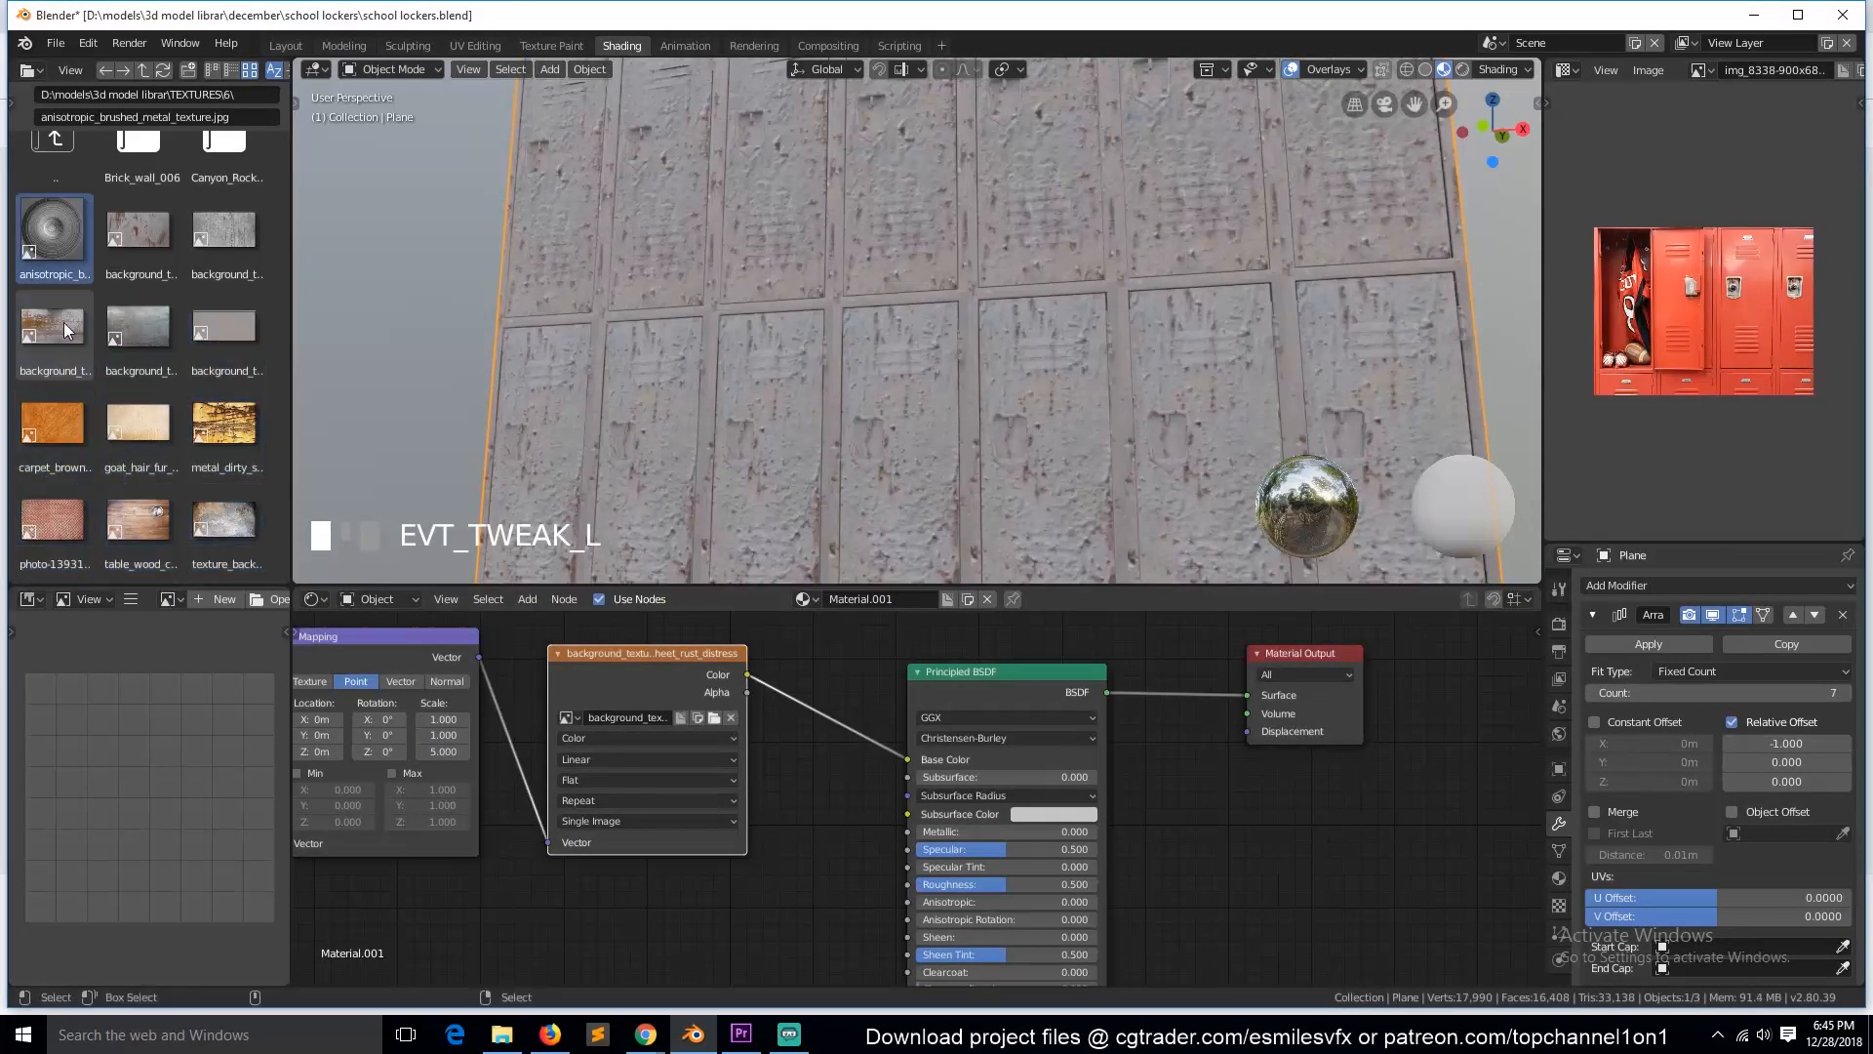
drag(61, 345, 600, 820)
scroll(601, 728, down, 2)
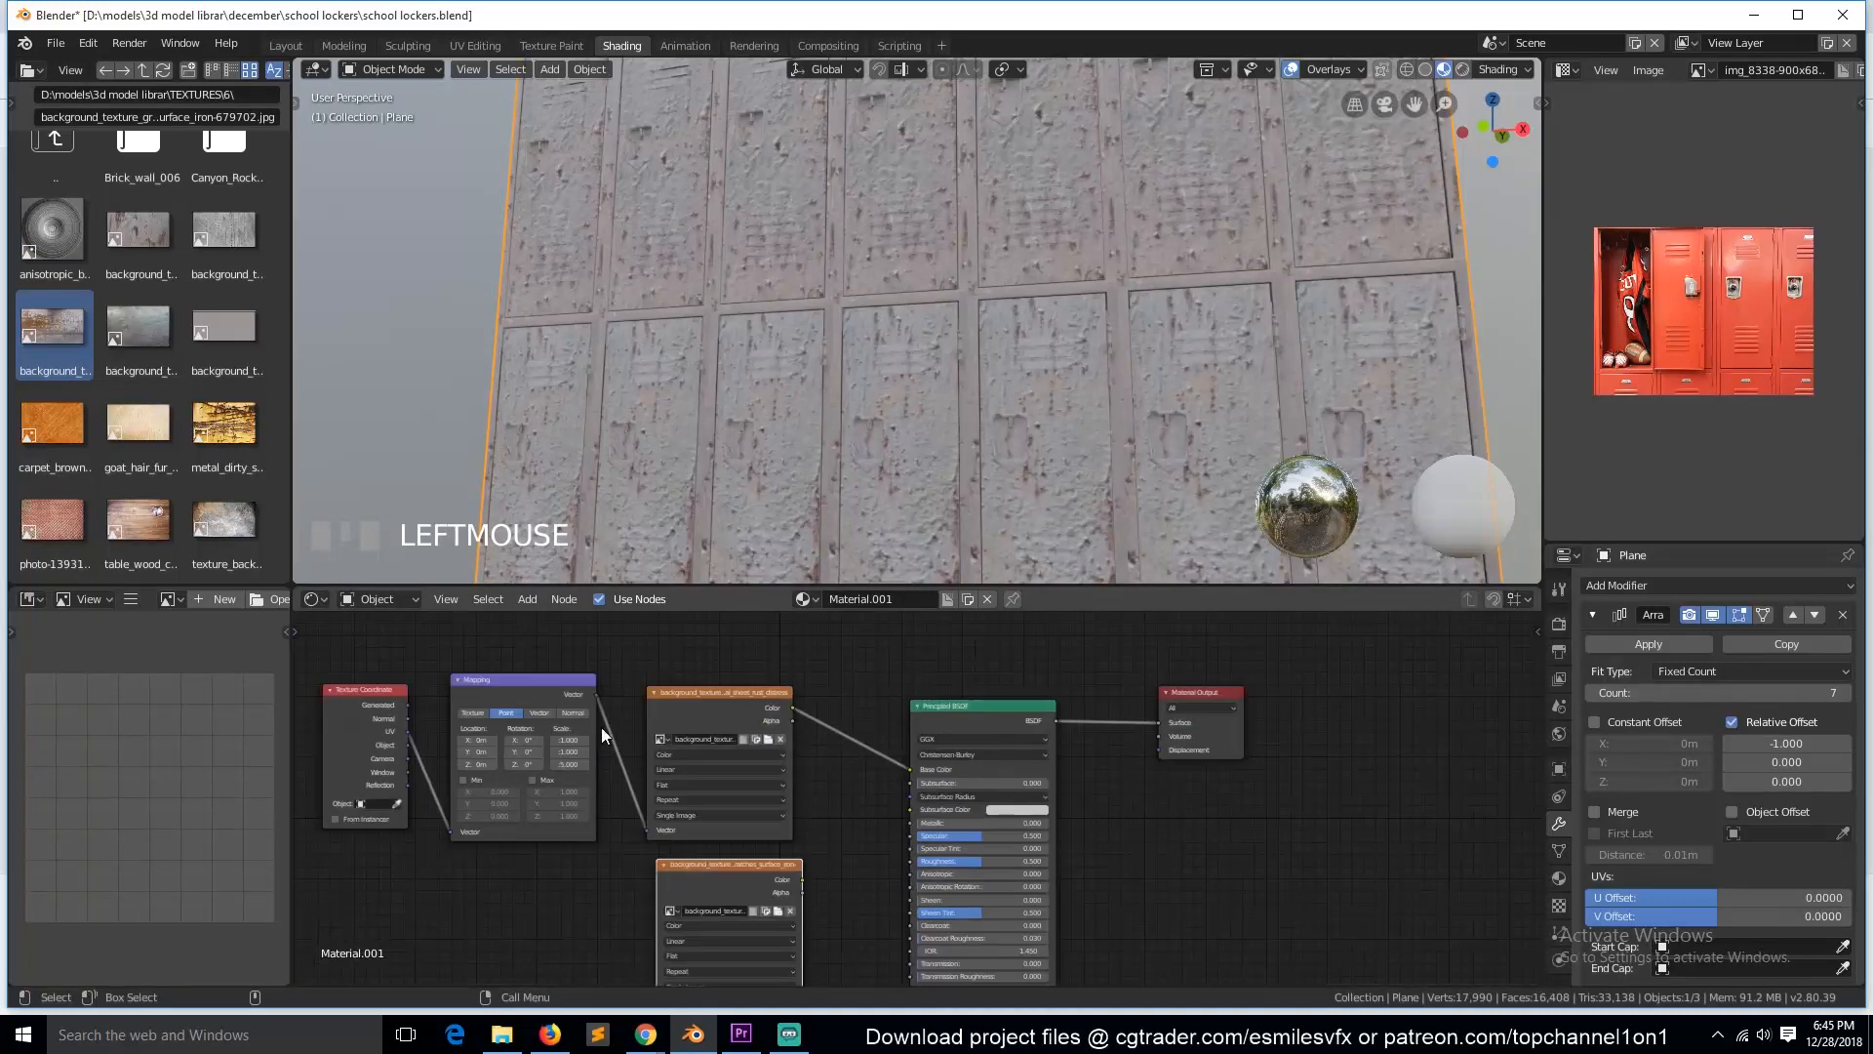
scroll(669, 733, down, 1)
Step: Connect the Mapping vector to the iron surface texture and link that texture's Color to the Base Color
drag(669, 734, 639, 801)
drag(637, 787, 715, 958)
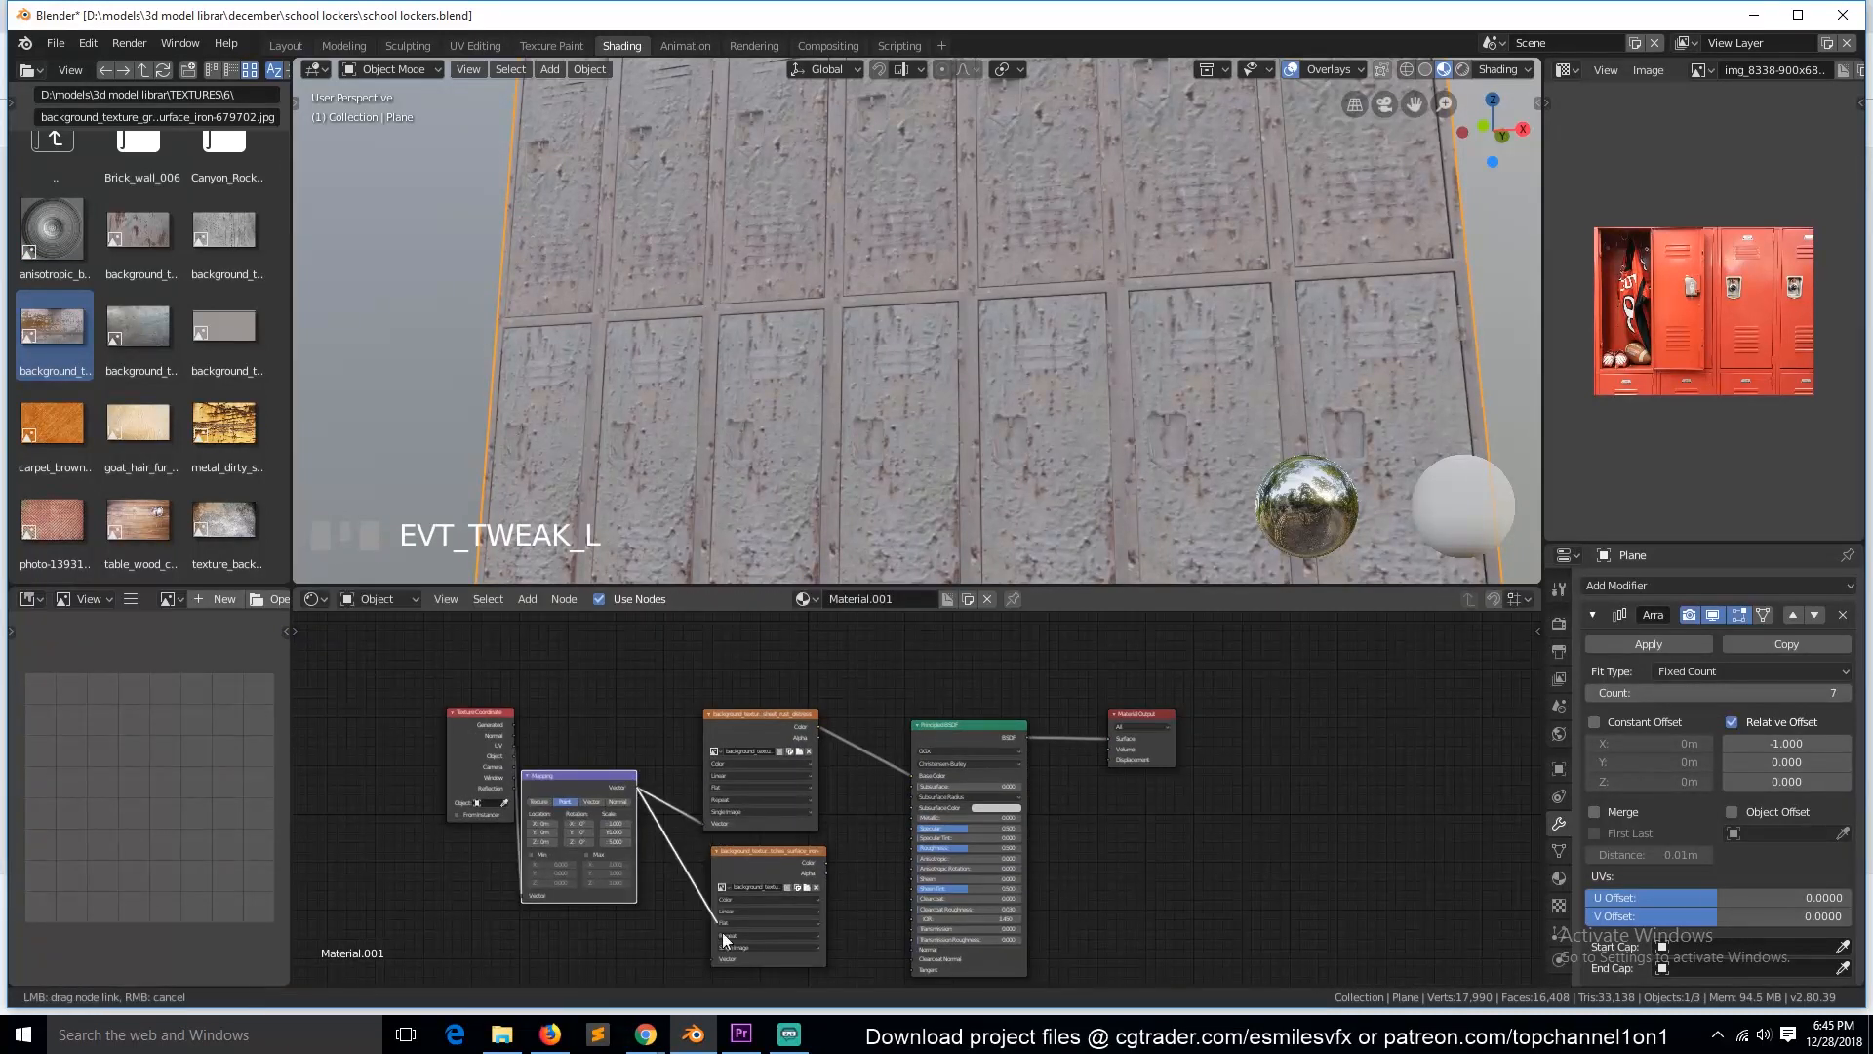
drag(915, 772, 915, 773)
key(grave)
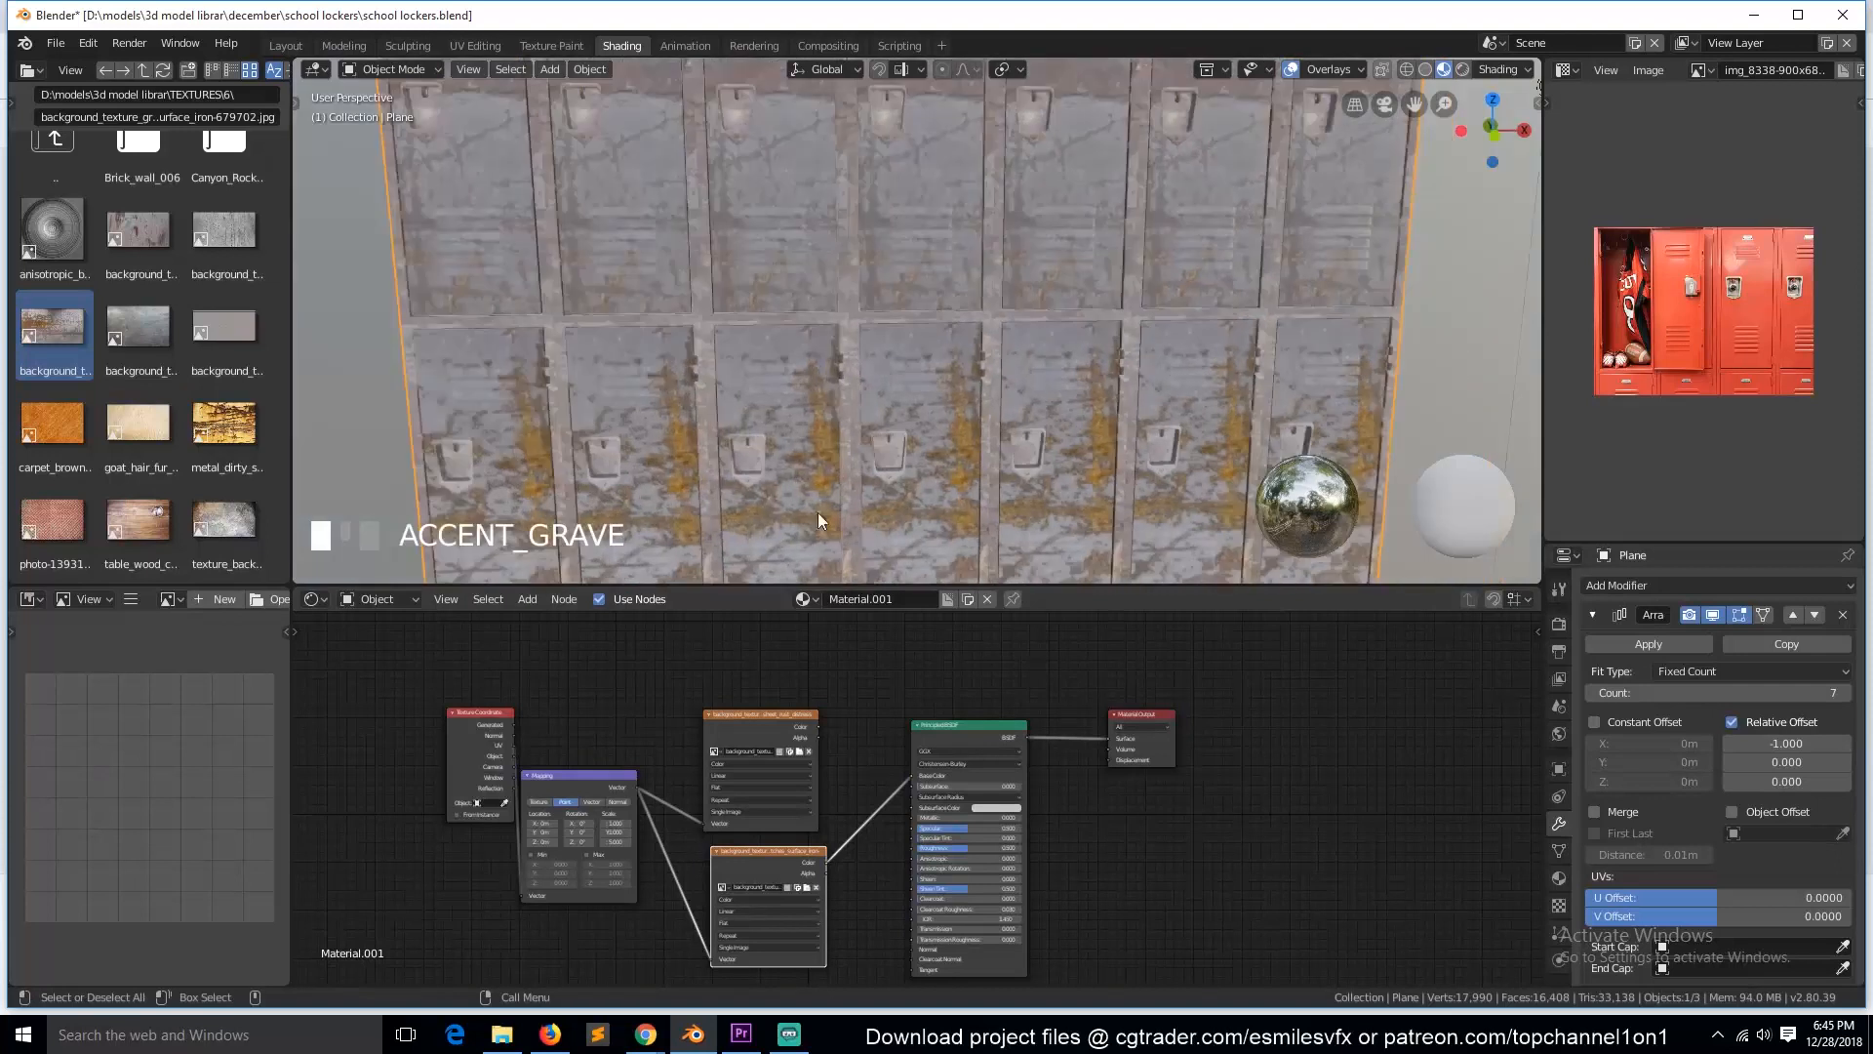
Step: Move the rust texture node out of the way and place the iron surface texture next to the Principled BSDF
drag(741, 713, 662, 617)
drag(769, 856, 811, 733)
key(grave)
middle_drag(859, 439, 915, 537)
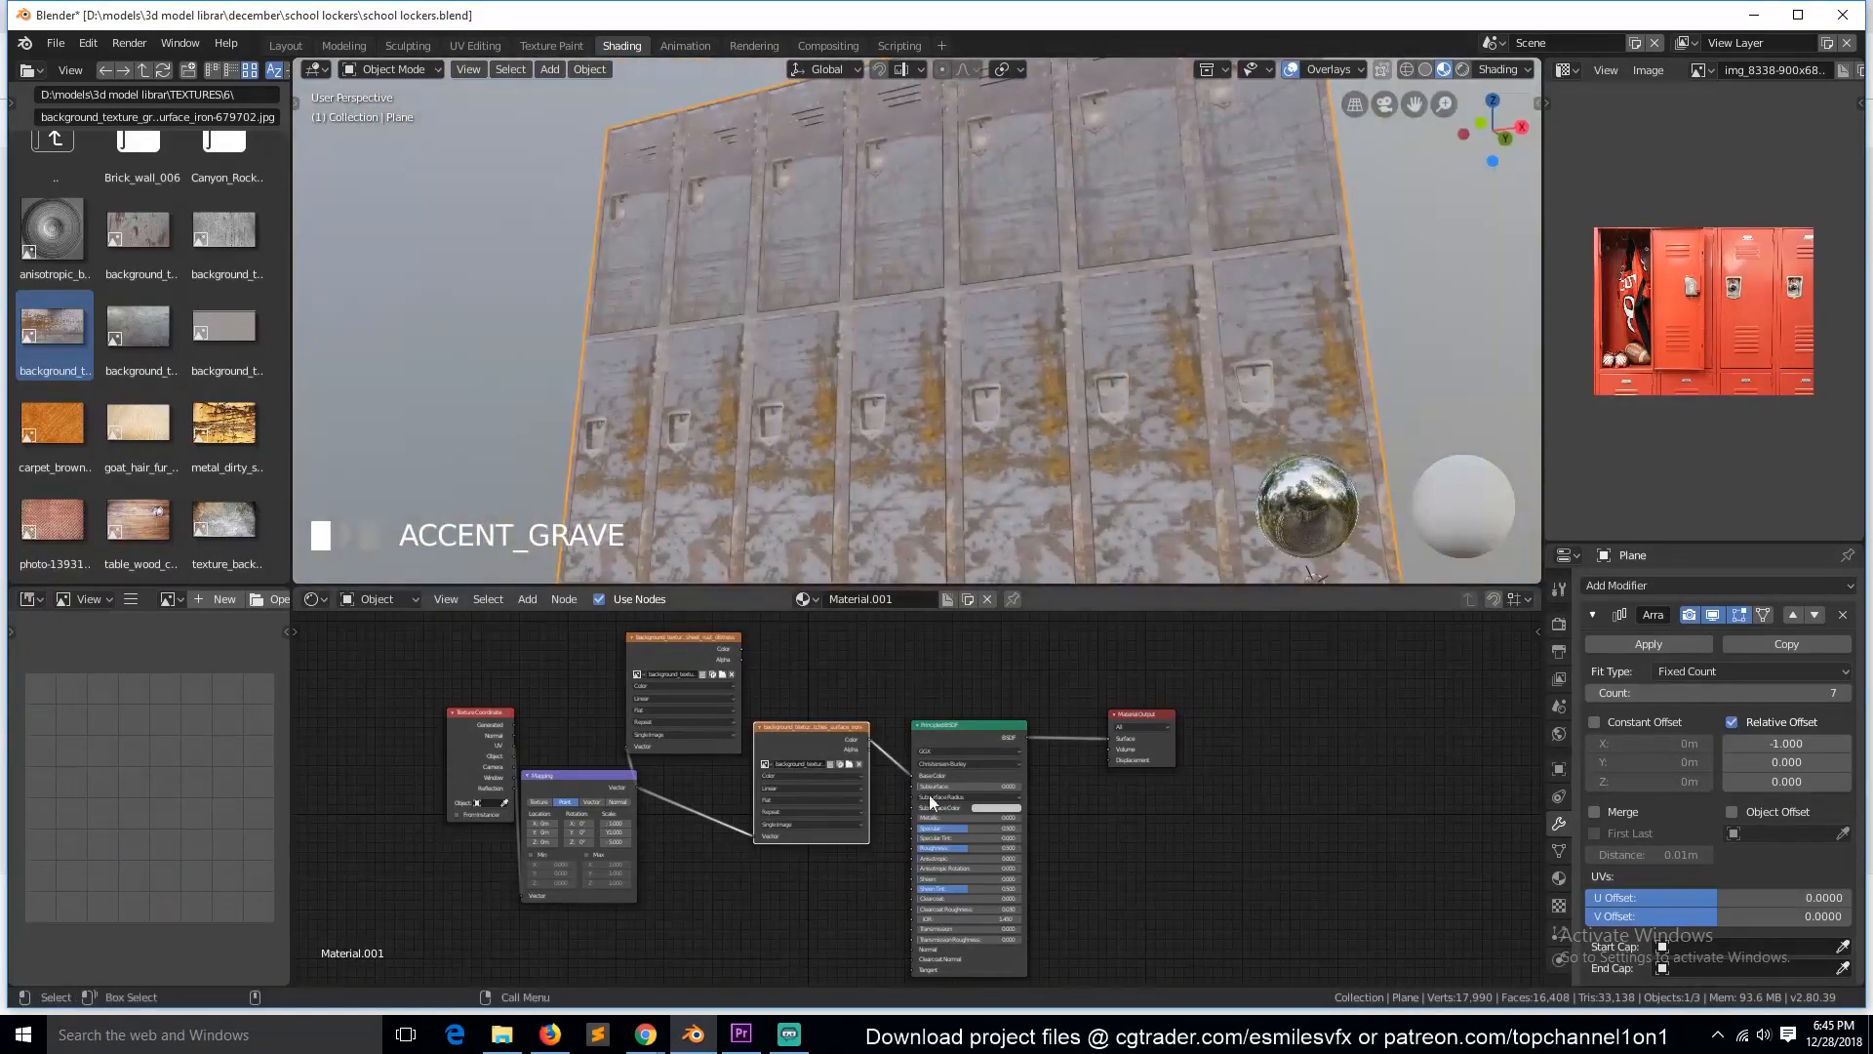
Step: Move the output and Principled BSDF nodes apart and insert a ColorRamp between the iron surface texture and Base Color
drag(1132, 715, 1340, 711)
drag(981, 727, 1141, 720)
scroll(860, 722, up, 2)
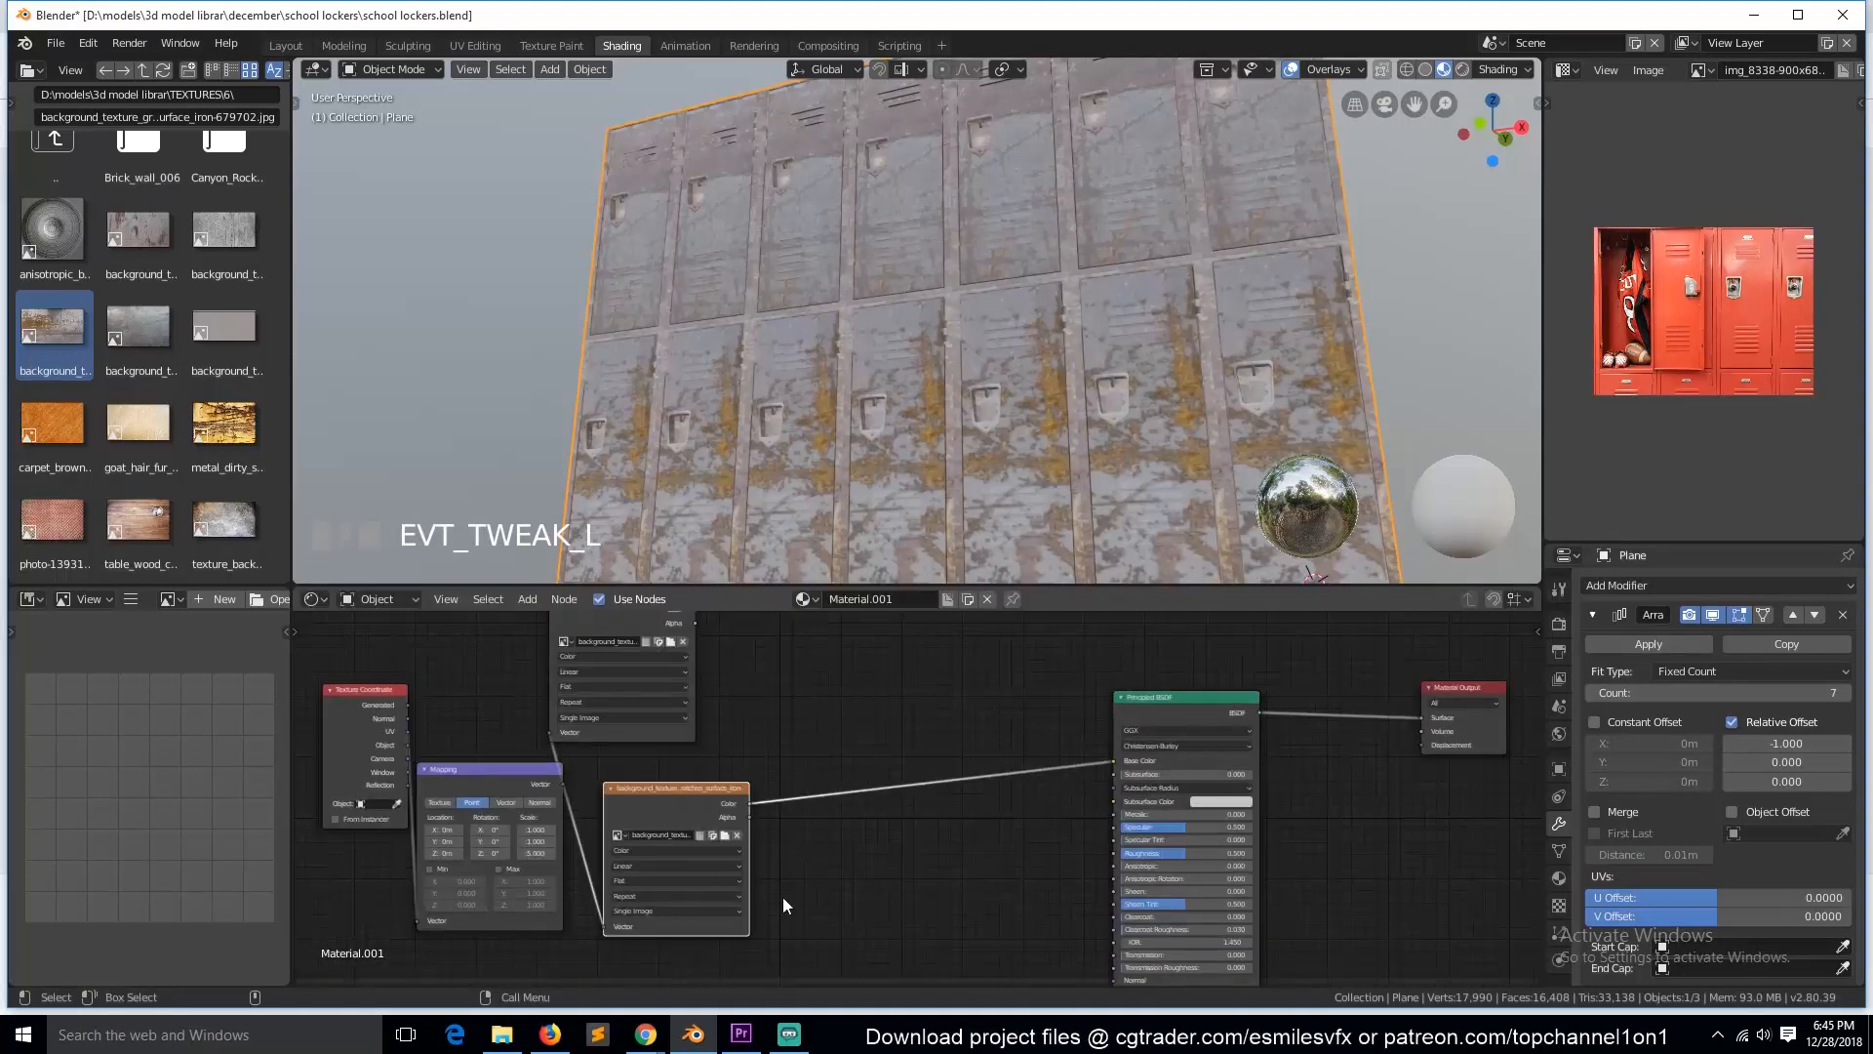
key(shift+a)
mouse_move(711, 922)
click(864, 687)
click(899, 798)
scroll(923, 900, up, 3)
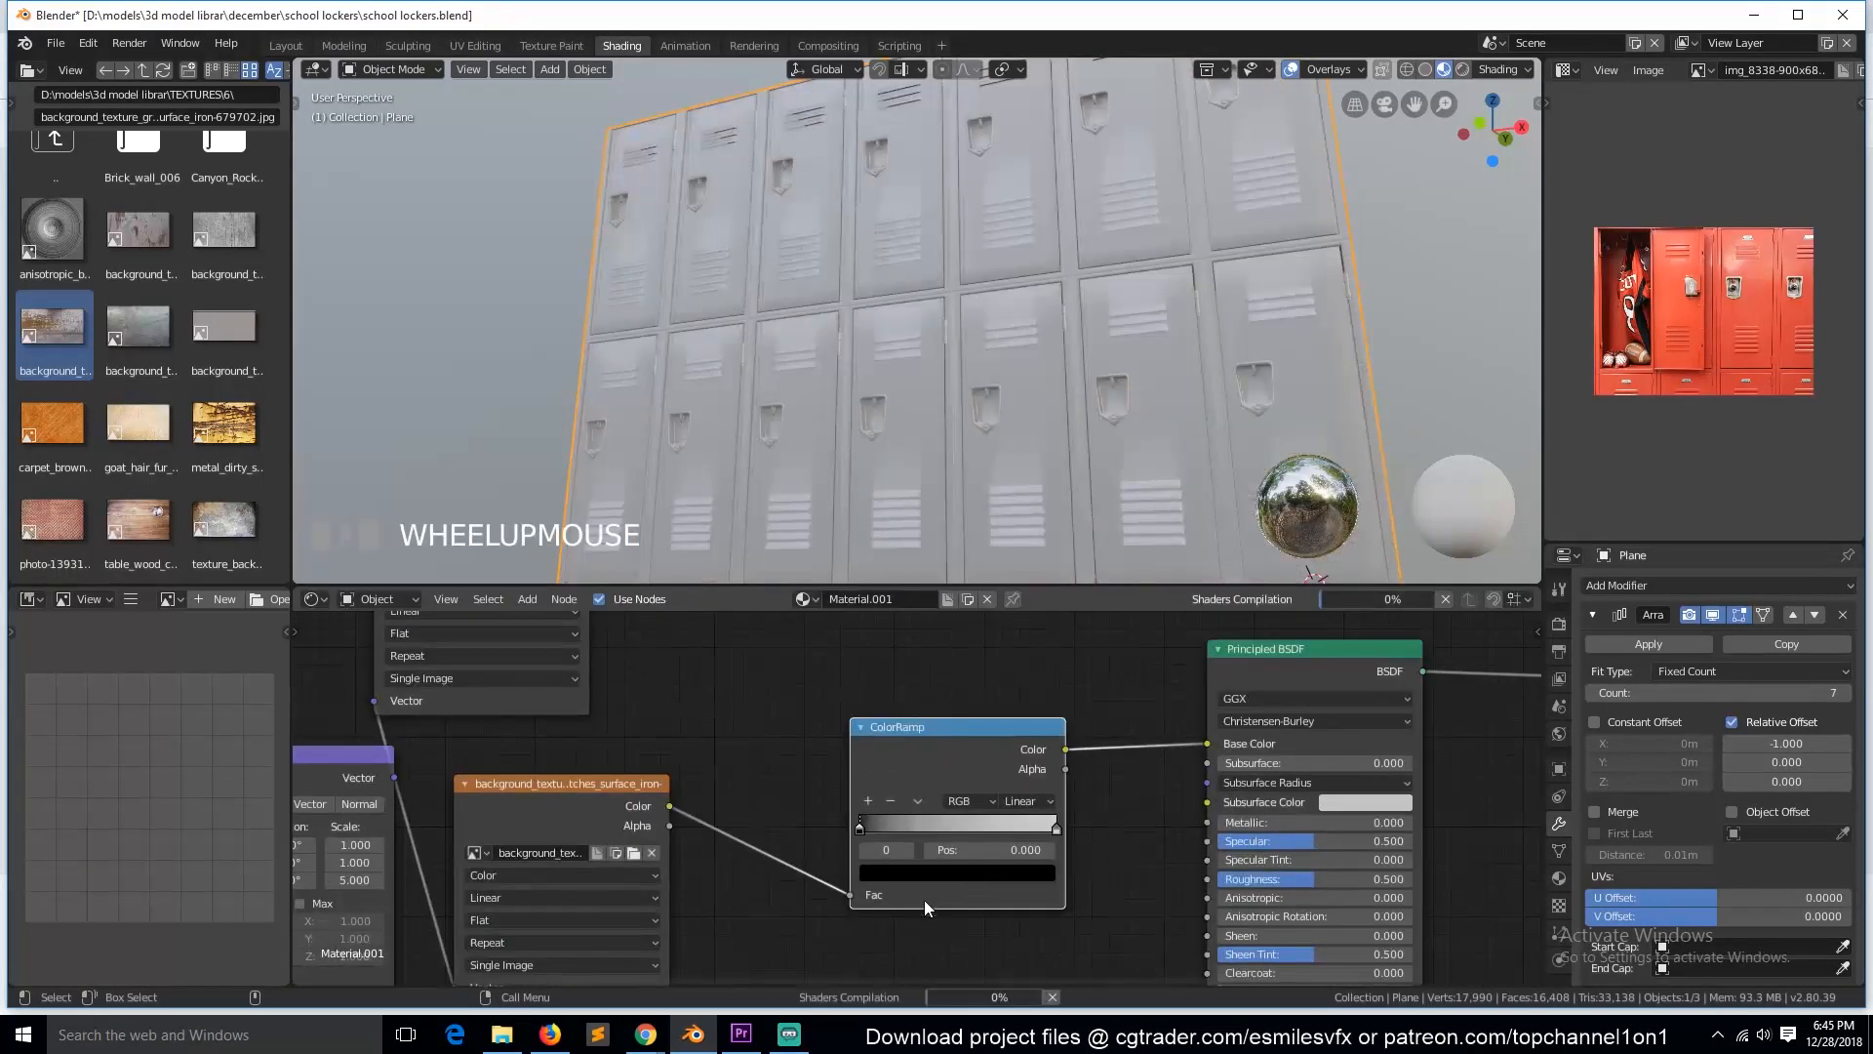
Step: Set the ColorRamp's light stop to position 0.232 near a raised dark stop for strong contrast, and save the file
drag(1079, 835, 903, 837)
key(shift+grave)
click(1056, 482)
key(ctrl+s)
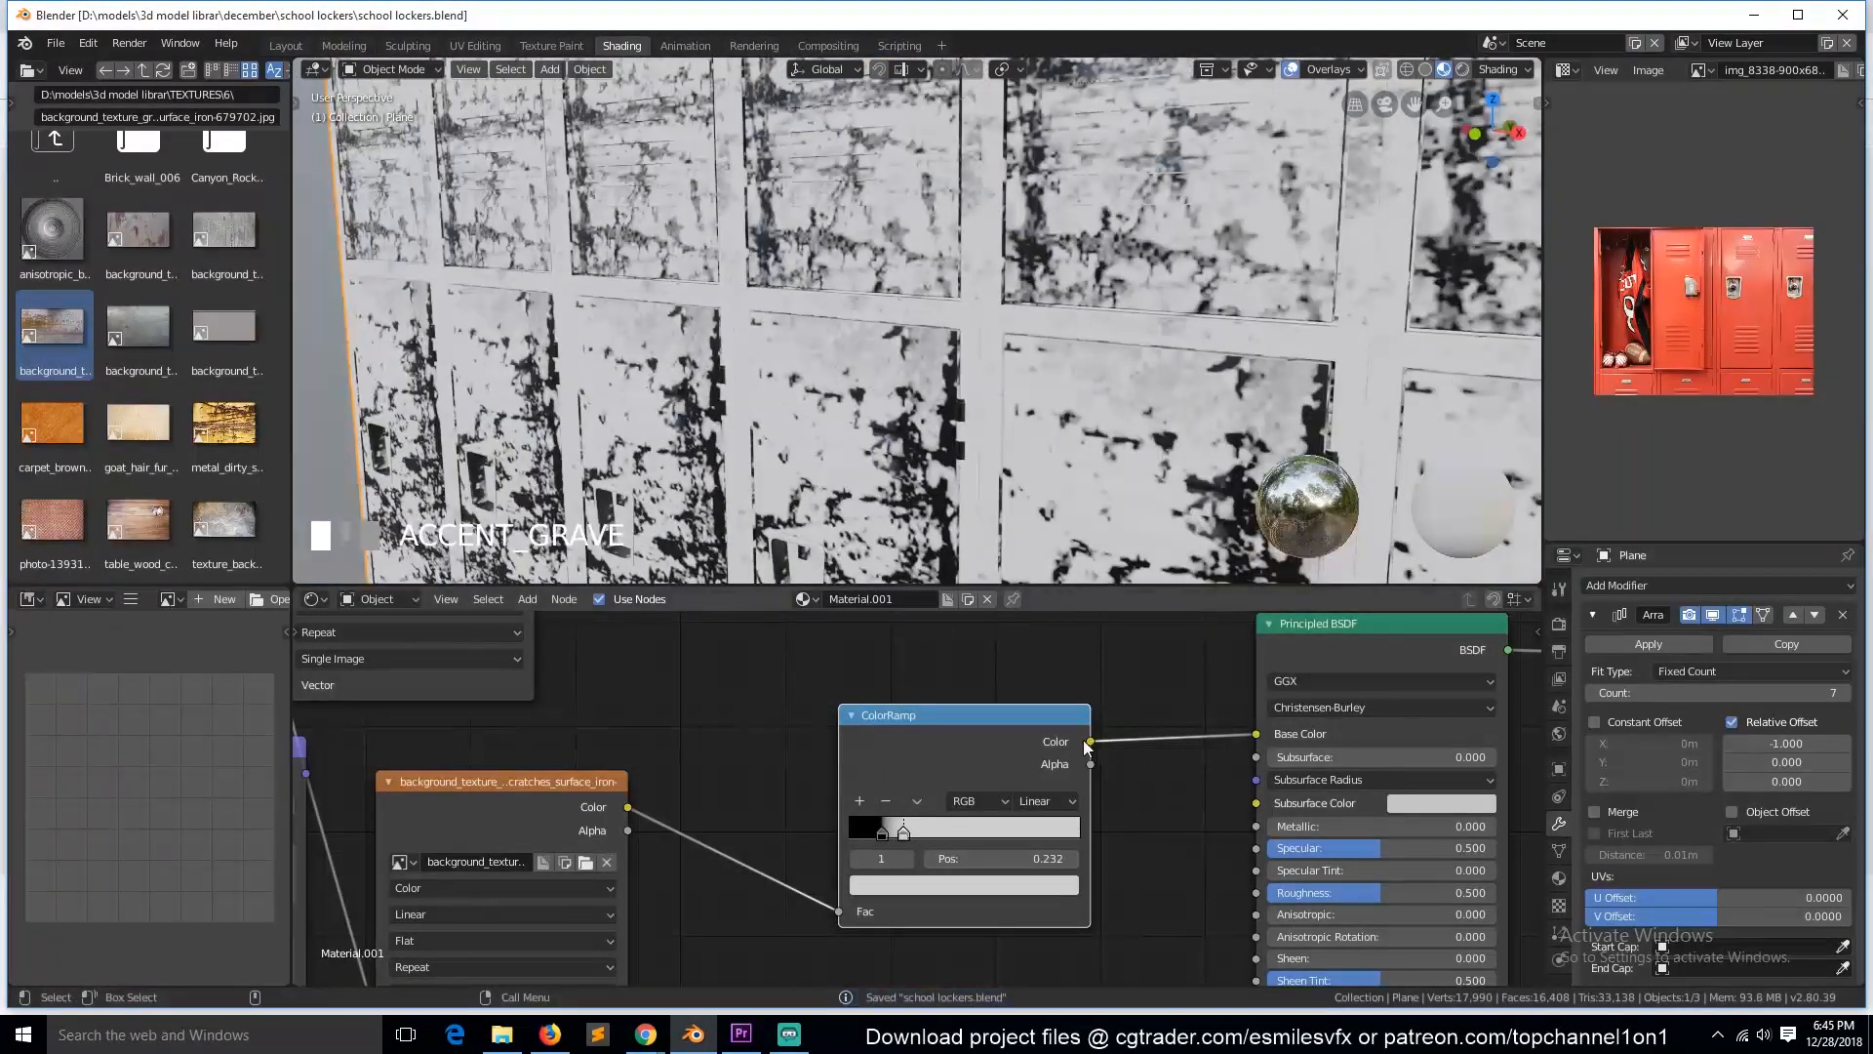
Step: Link the ColorRamp's Color to Roughness, disconnect it from Base Color, and save the file
drag(1241, 889, 1255, 893)
drag(1256, 734, 1202, 724)
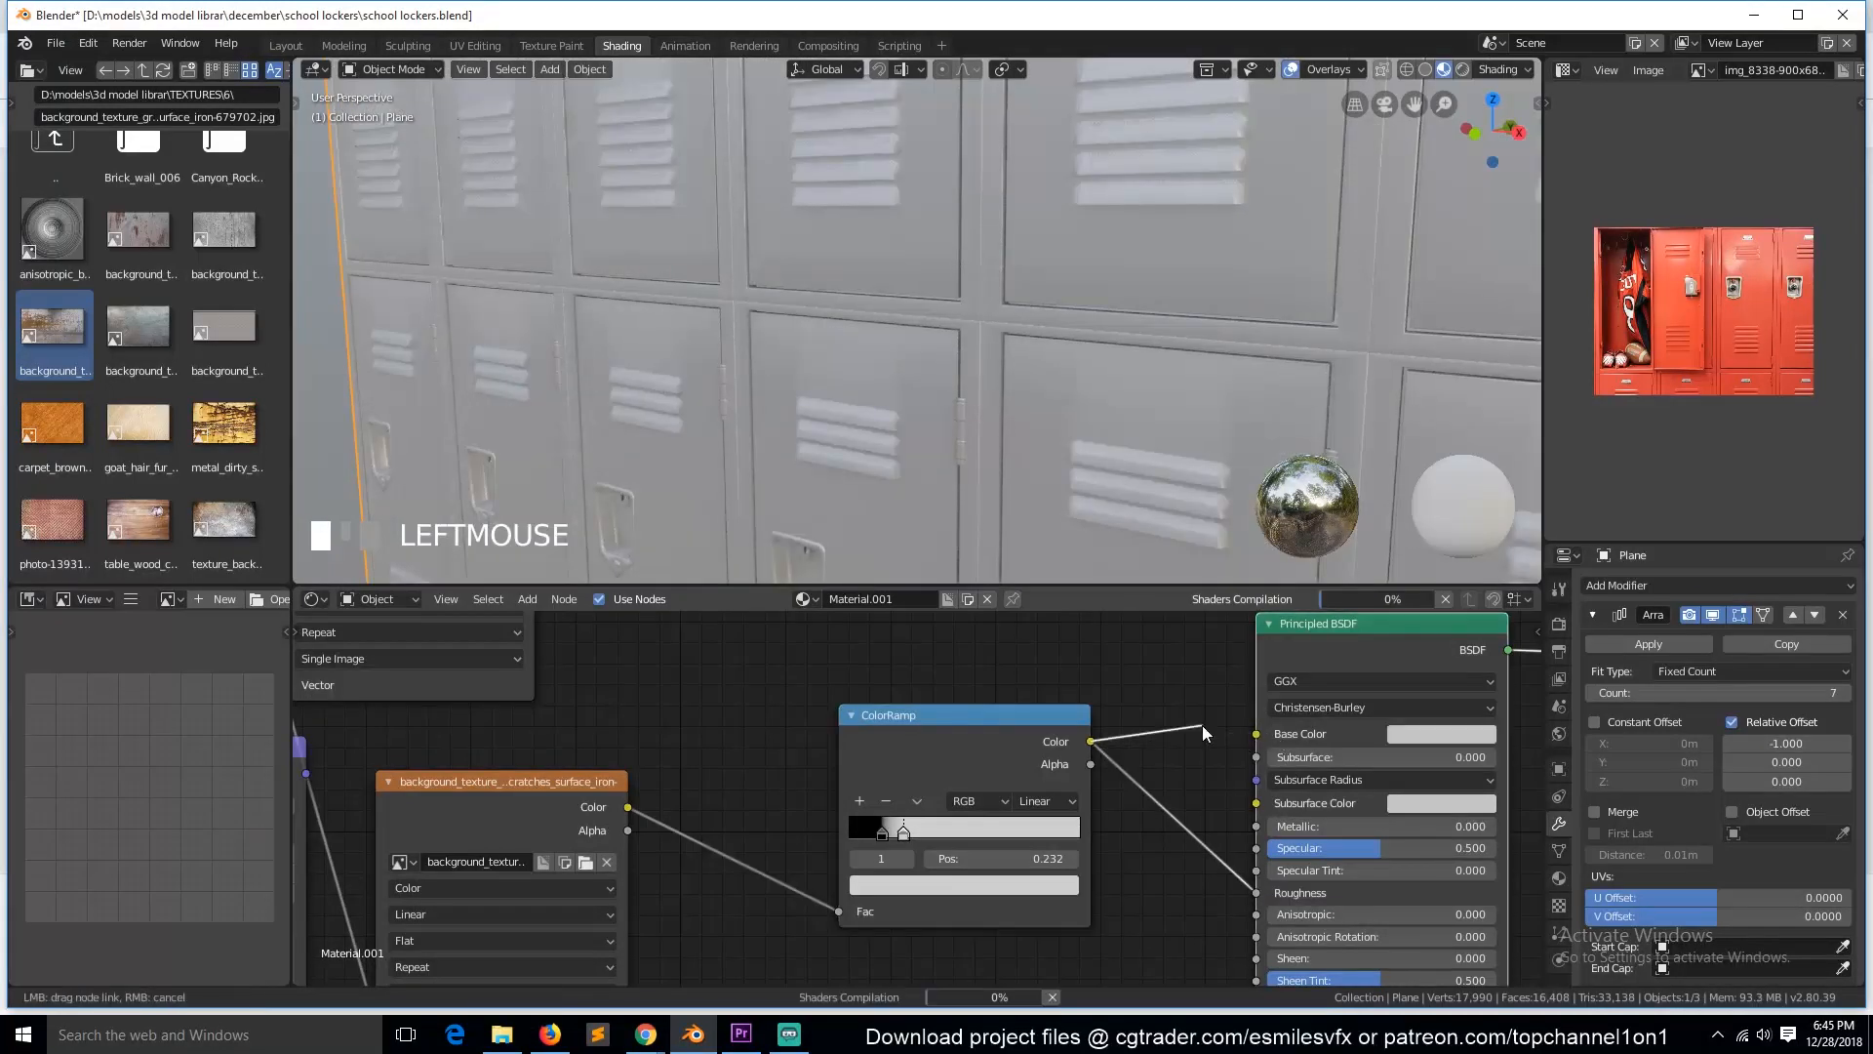
scroll(1011, 476, down, 2)
click(1010, 477)
key(shift+grave)
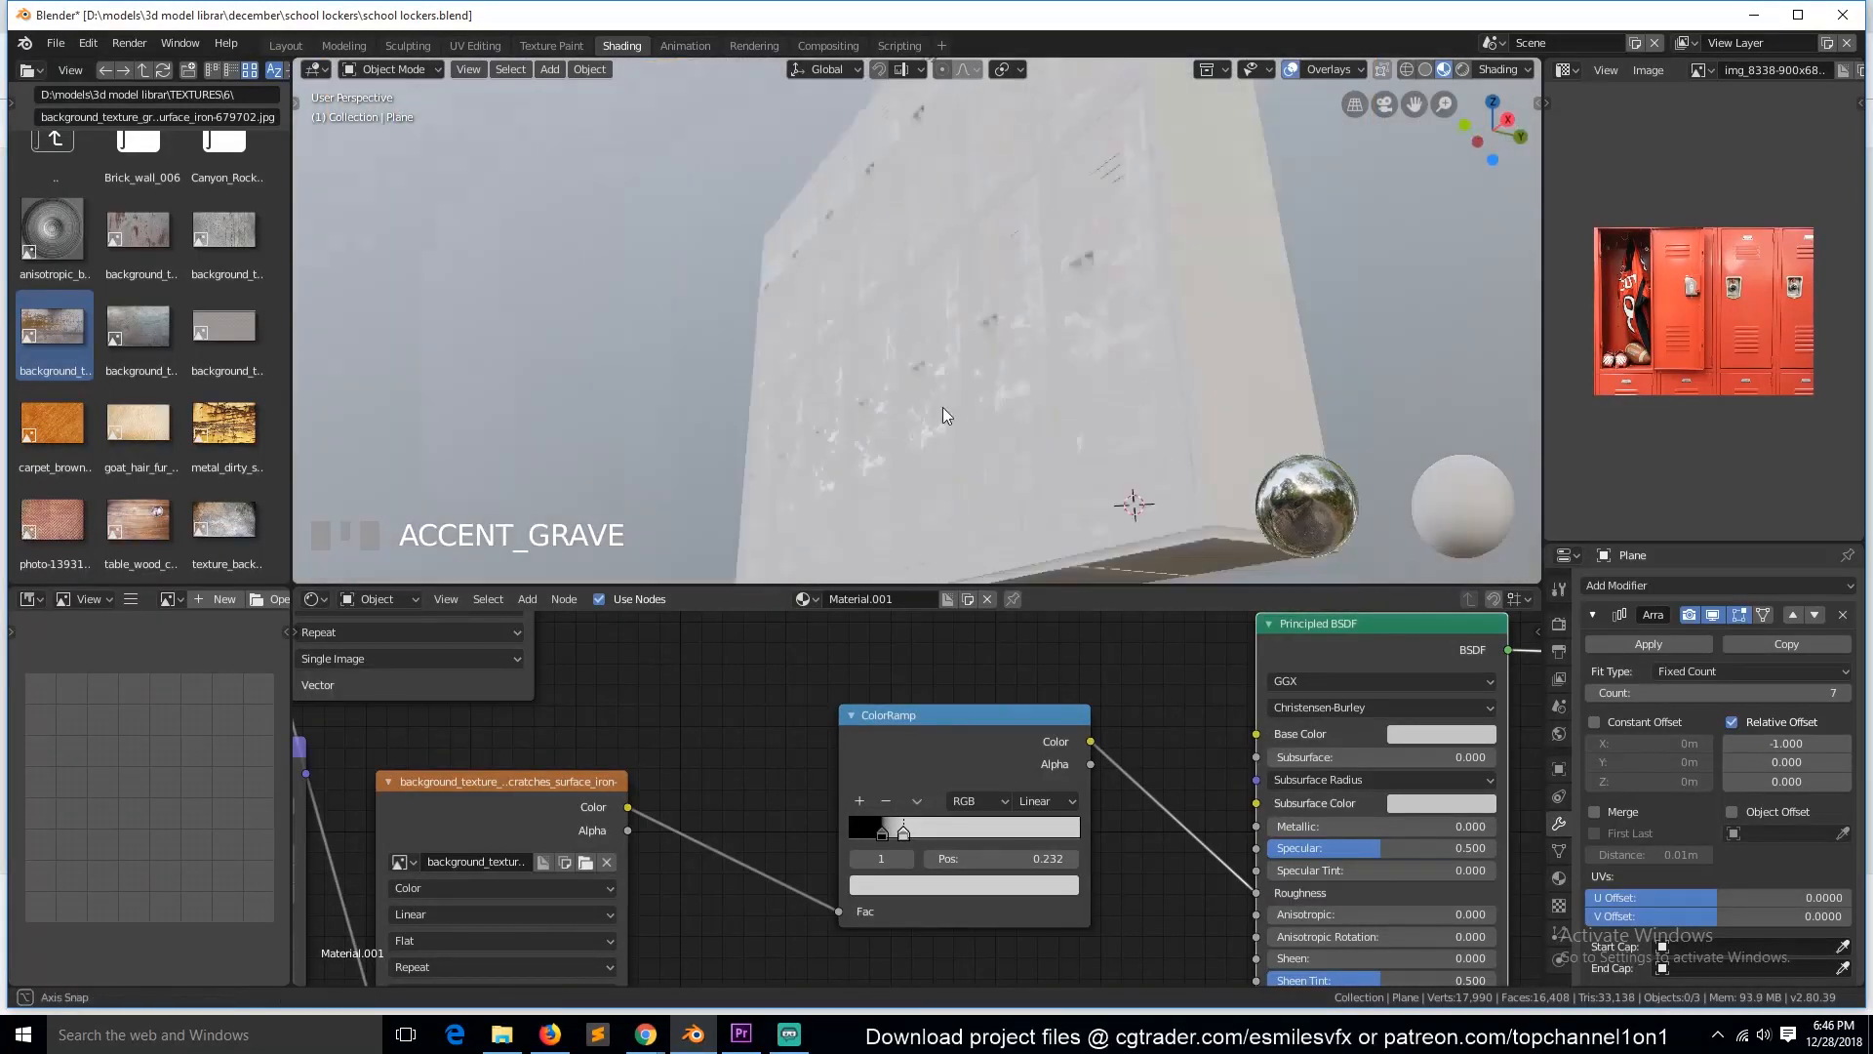
key(ctrl+s)
scroll(993, 438, down, 5)
key(shift+grave)
click(1003, 502)
scroll(1003, 501, up, 4)
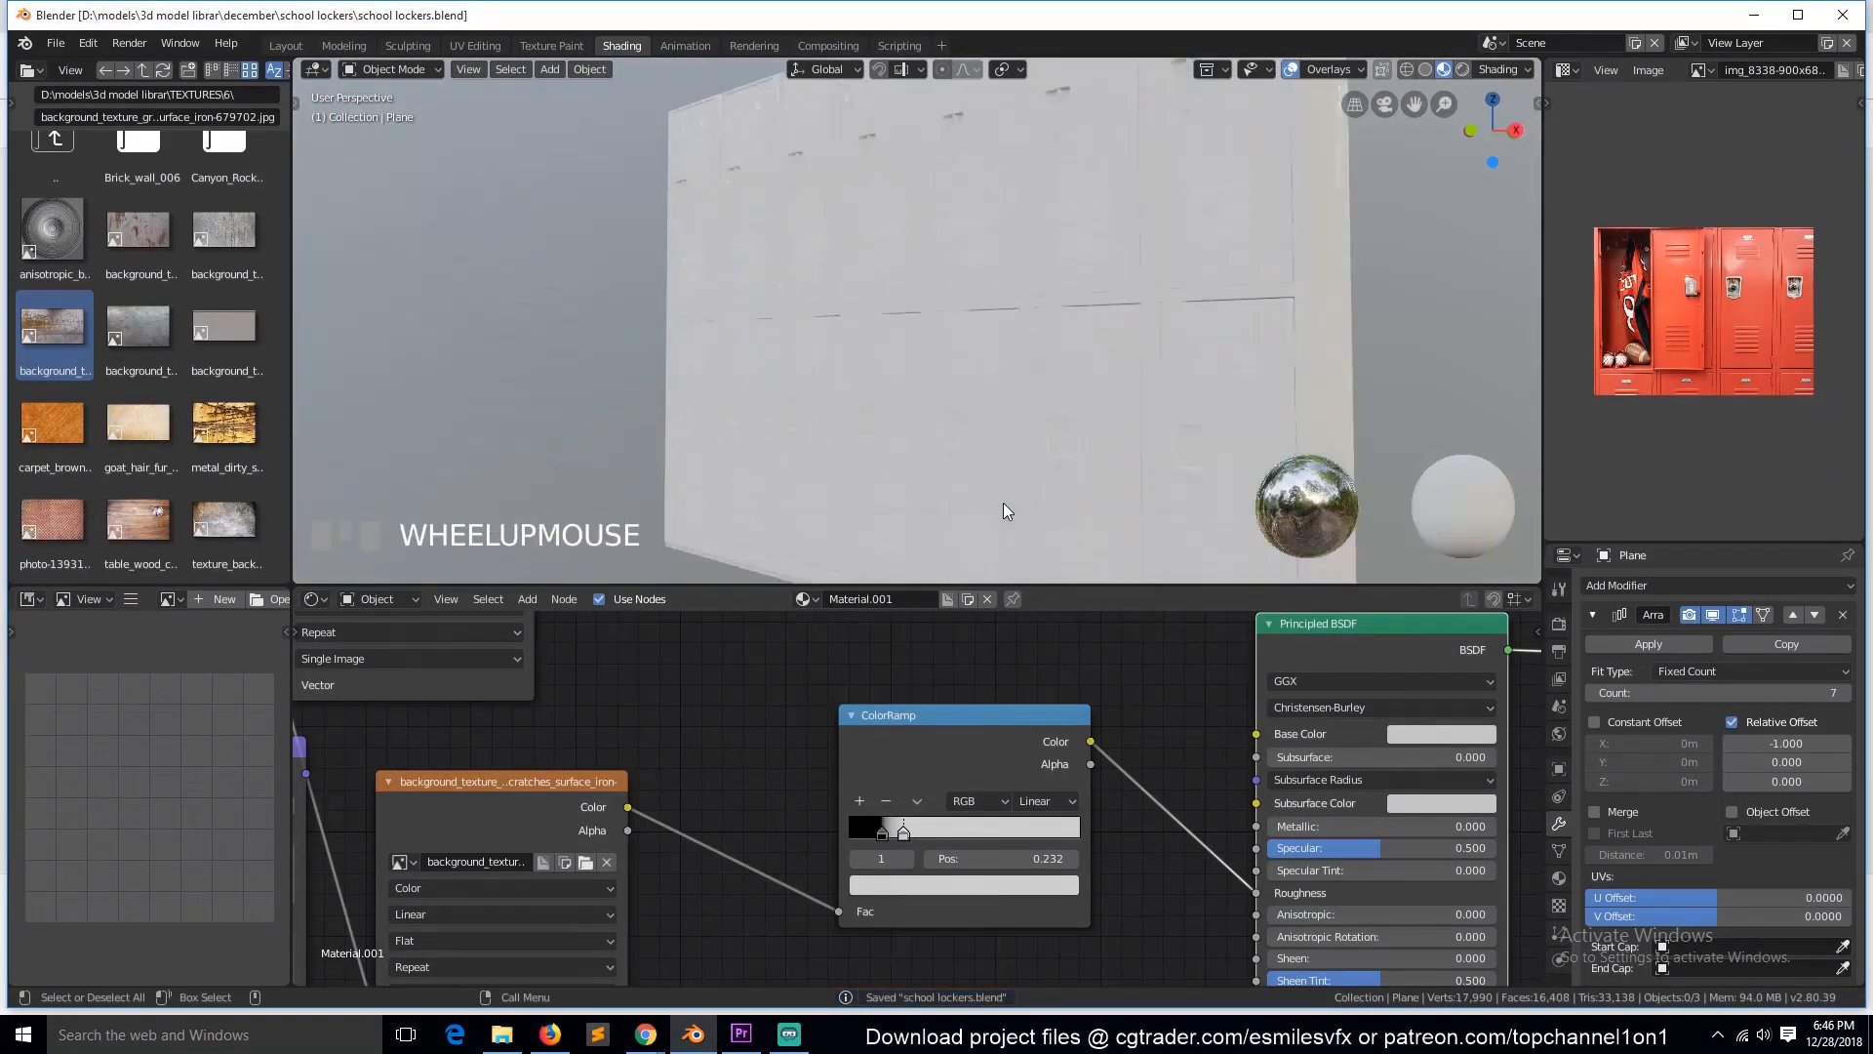
key(shift+grave)
click(981, 457)
Step: Move the ColorRamp node lower and add a MixRGB node above it, before the Principled BSDF
drag(1020, 715, 917, 820)
scroll(1074, 732, down, 4)
key(shift+a)
mouse_move(893, 728)
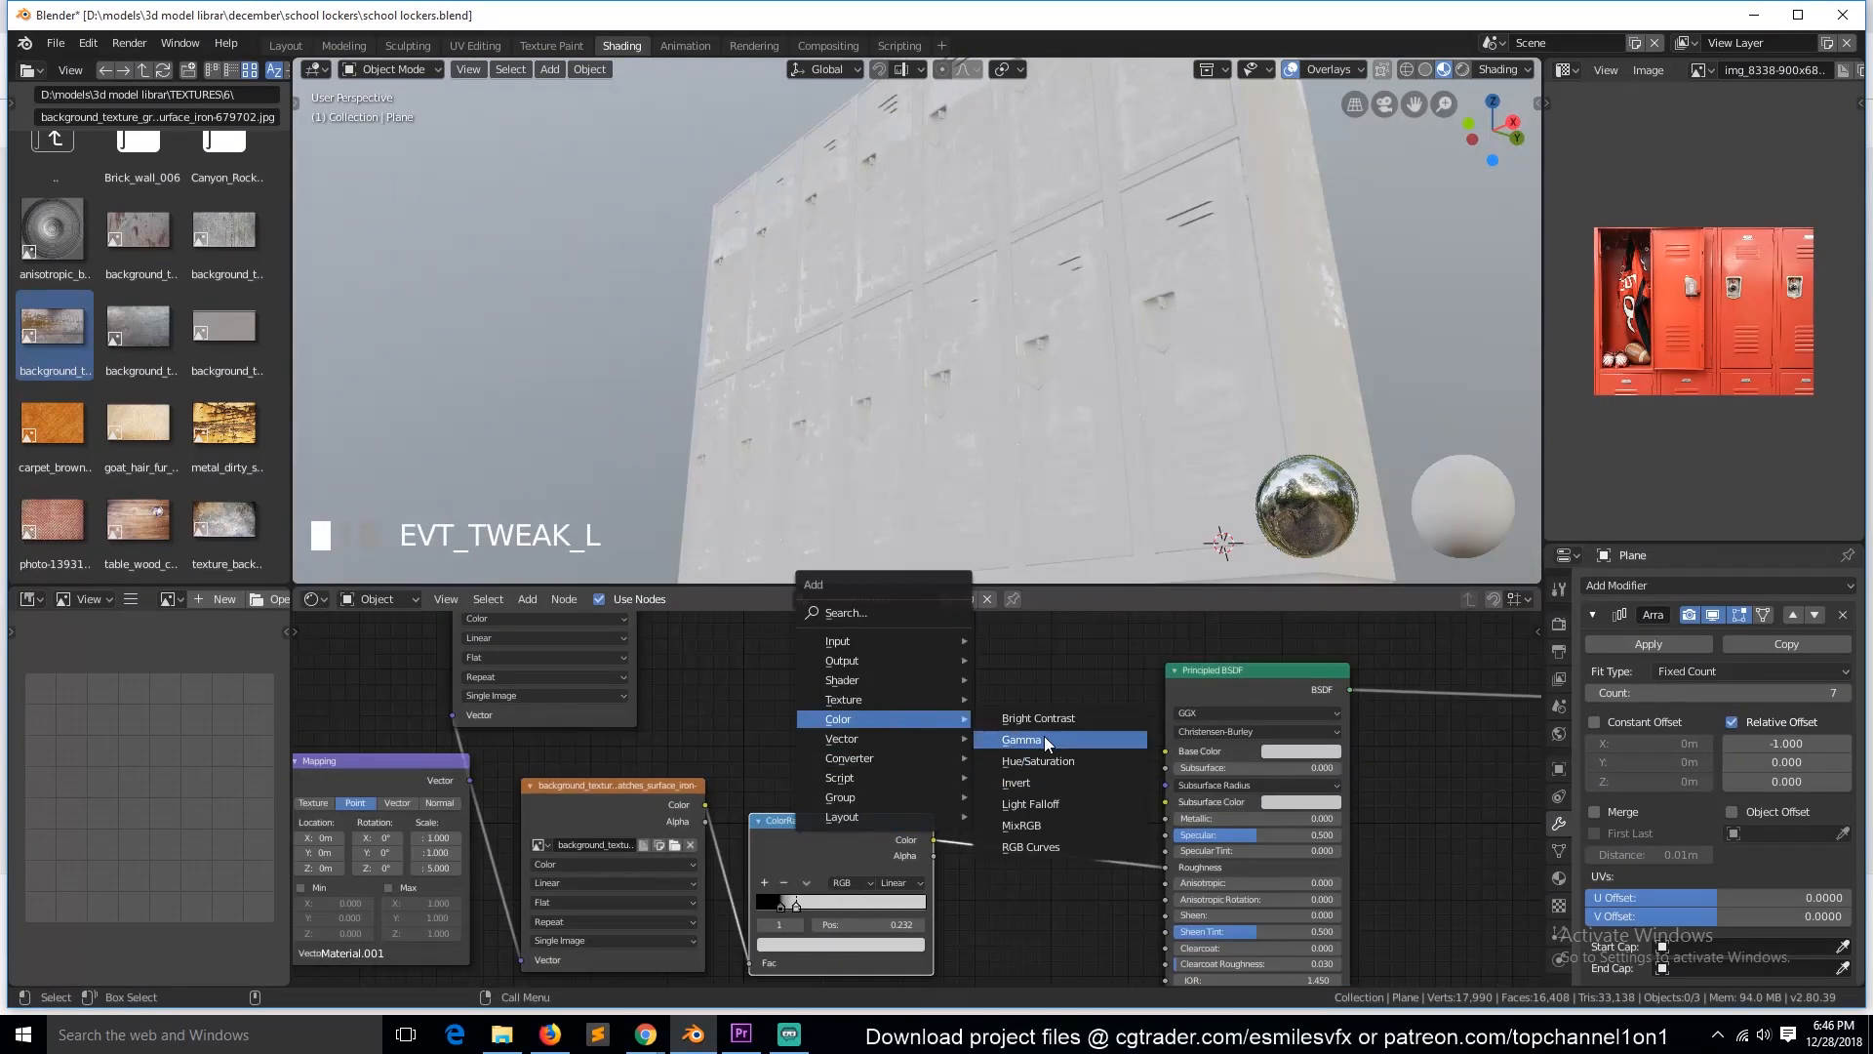
click(1032, 825)
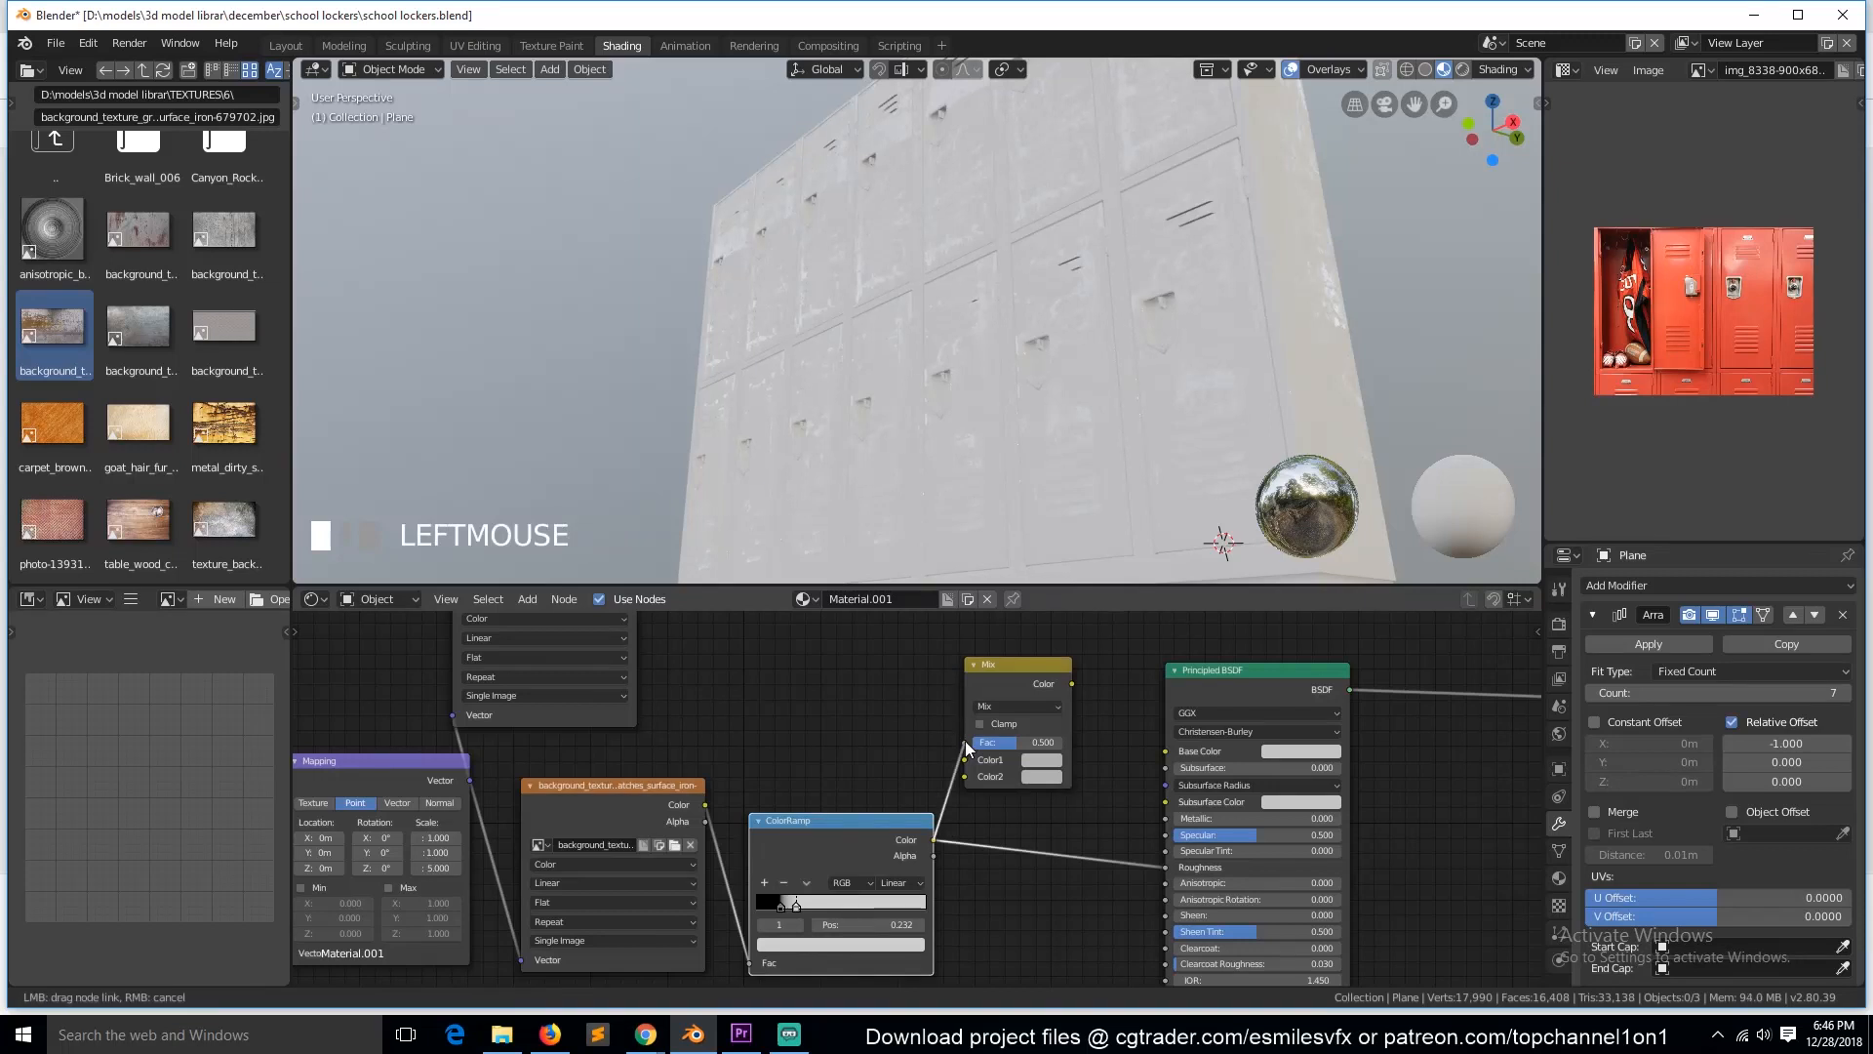
Step: Drive the Mix node's Fac with the ColorRamp's Color, link the Mix output to Base Color, and save the file
drag(1138, 728, 1166, 750)
key(shift+grave)
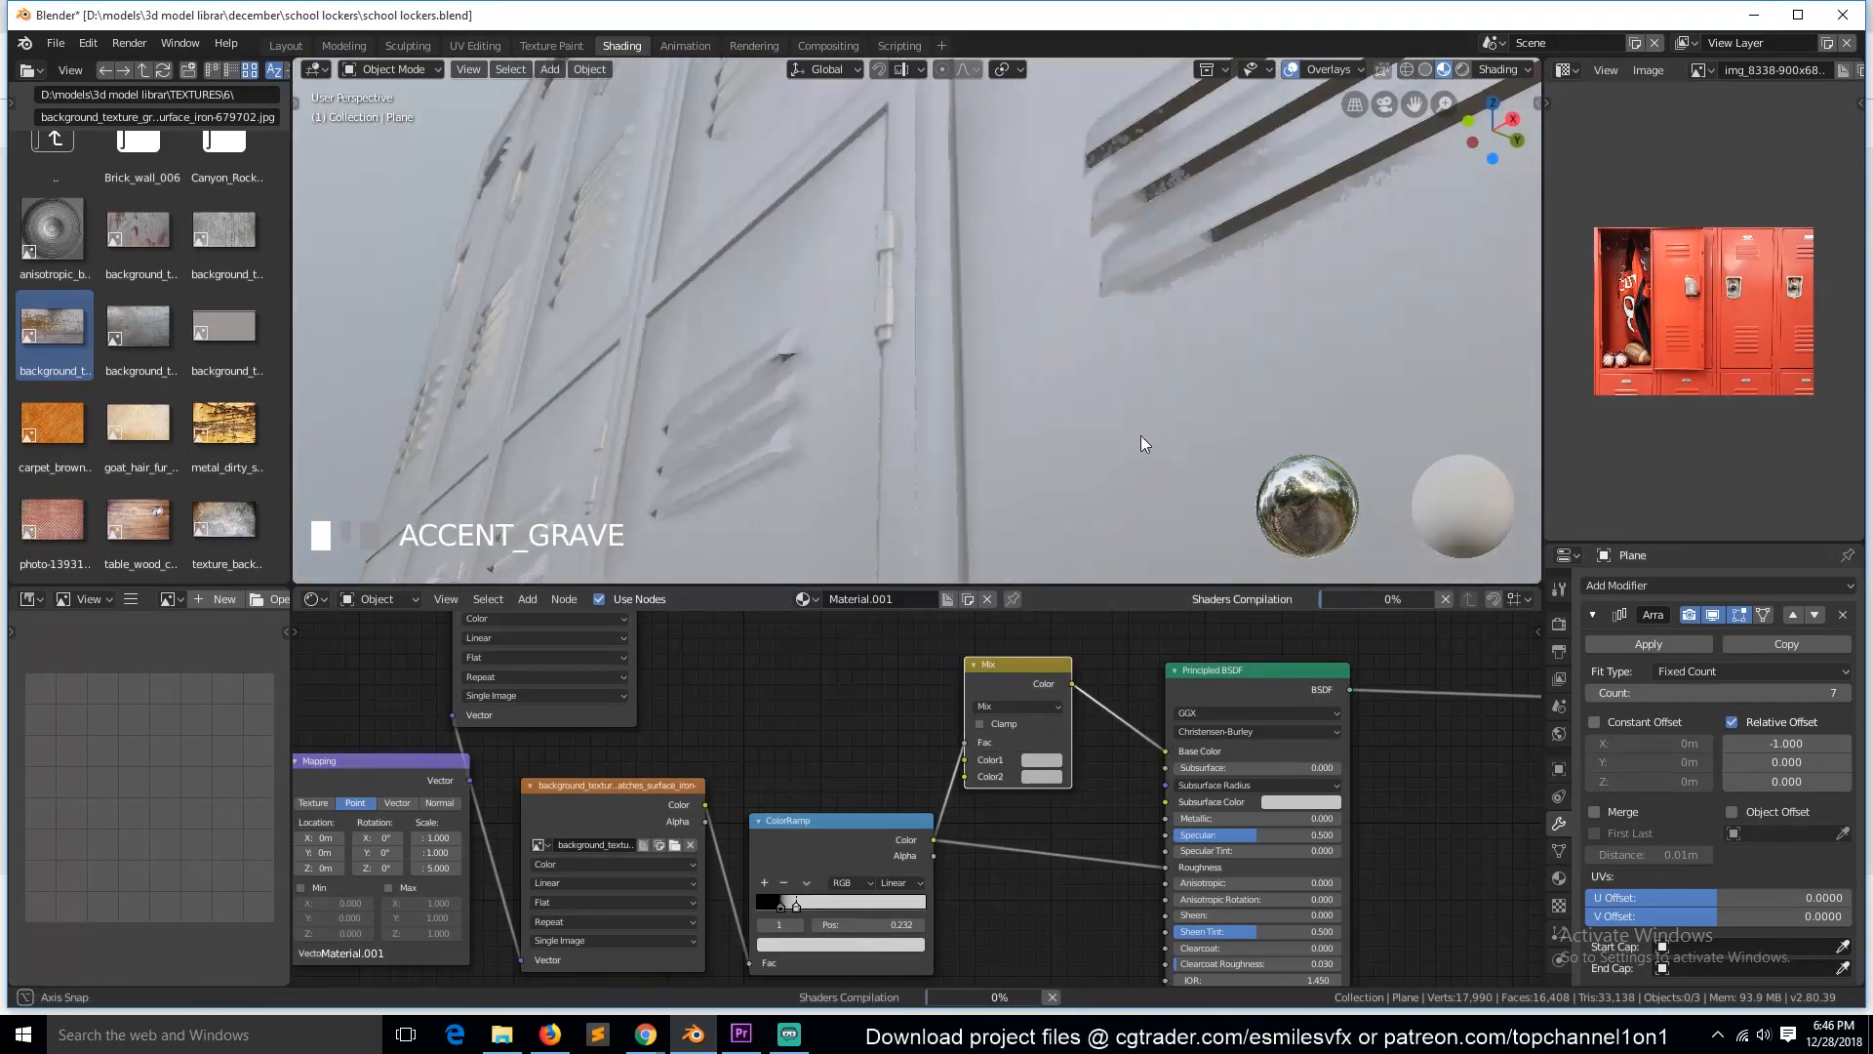
key(ctrl+s)
scroll(926, 810, up, 4)
Step: Sample the red of the locker door in the reference photo for the Mix node's Color1
click(1085, 746)
scroll(1600, 400, up, 7)
scroll(1600, 400, down, 2)
click(1100, 738)
click(1238, 652)
click(1614, 293)
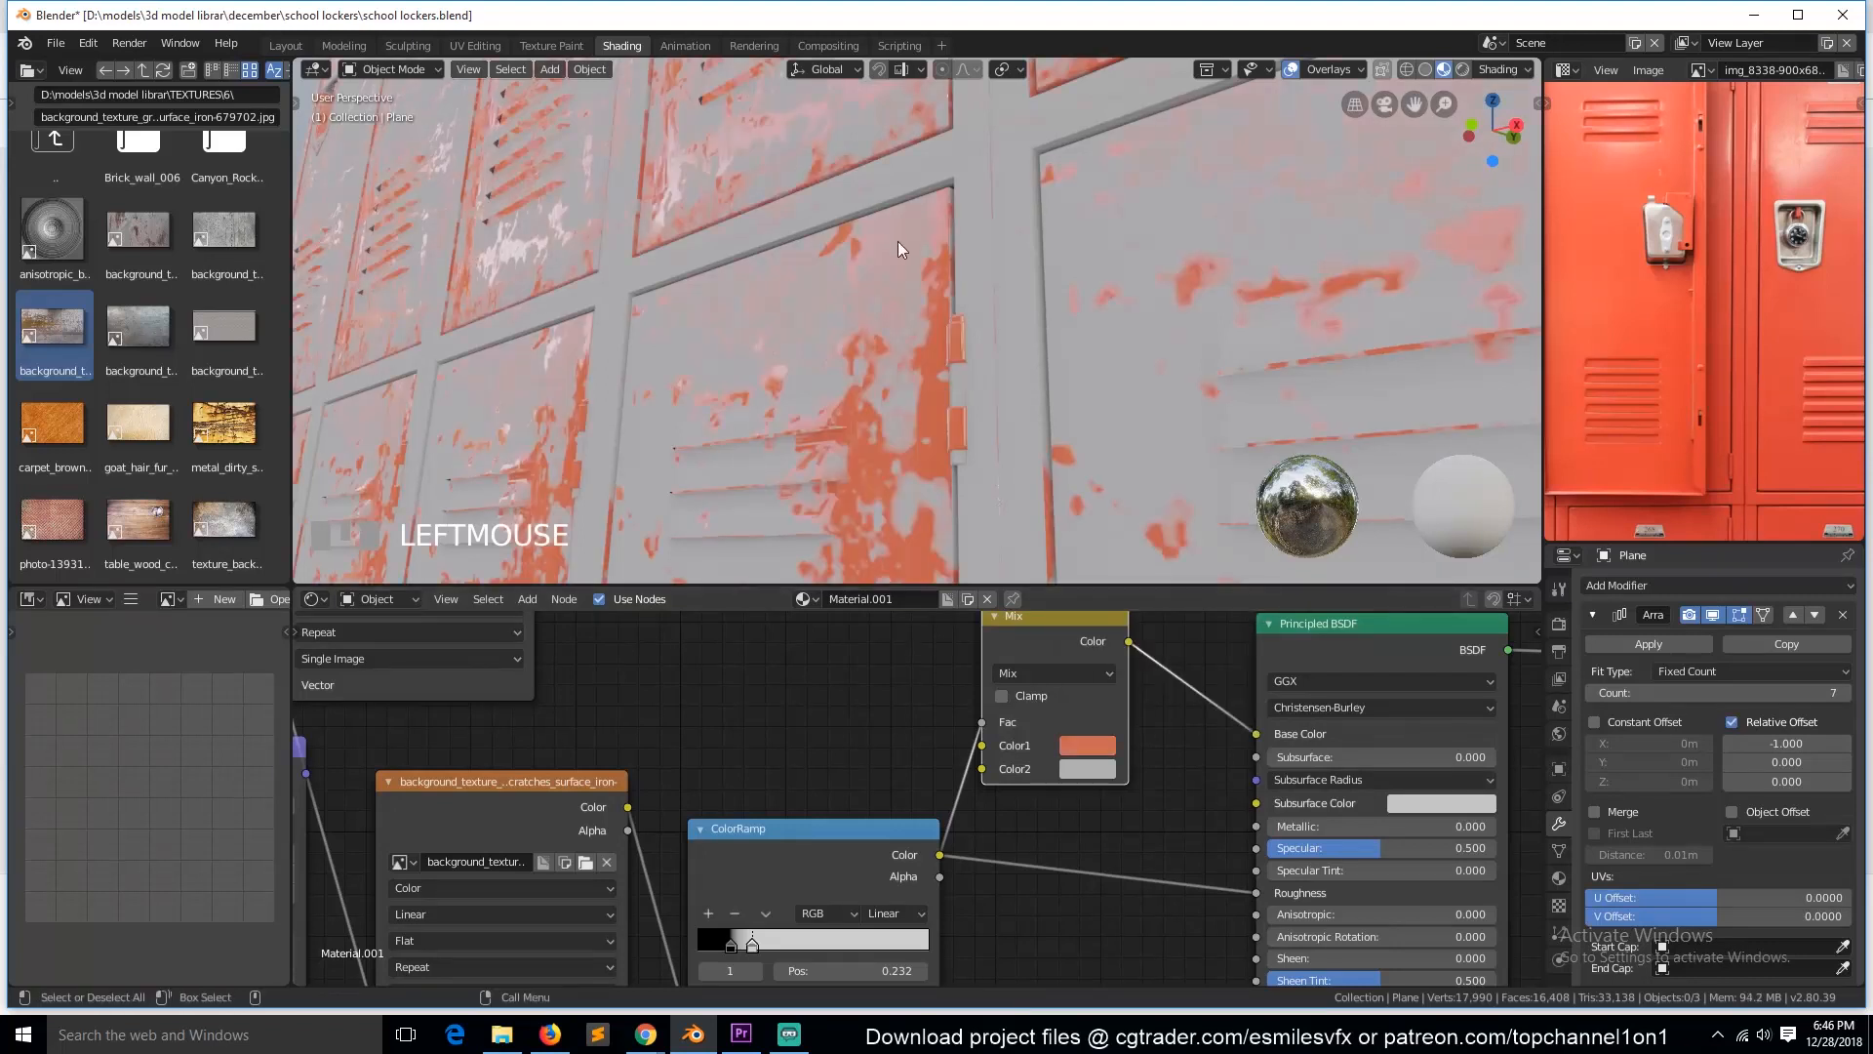
key(shift+grave)
Step: Sample the reference locker red for the Mix node's Color2 and darken it to about R 0.628, G 0.075, B 0.045
click(1087, 768)
click(1238, 673)
click(1614, 292)
middle_drag(1342, 326, 992, 335)
scroll(992, 336, up, 3)
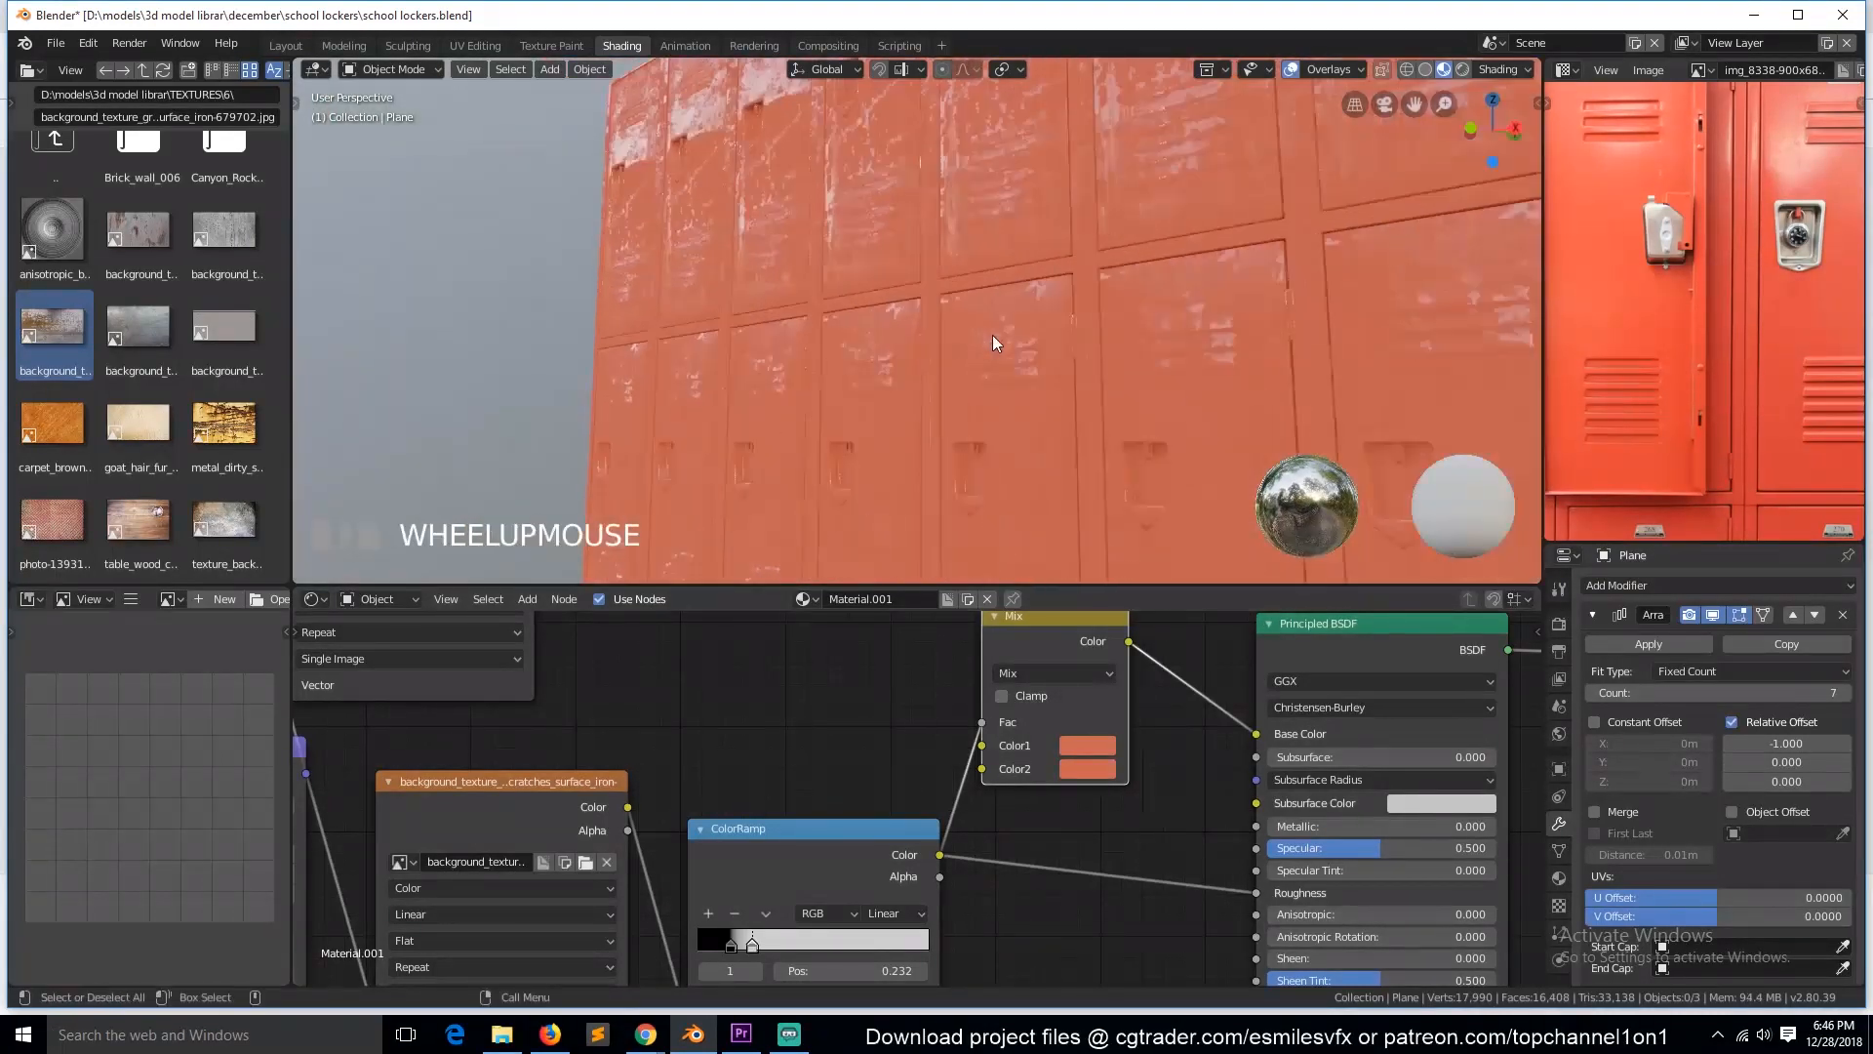
key(shift+grave)
click(1075, 771)
drag(1243, 482, 1241, 496)
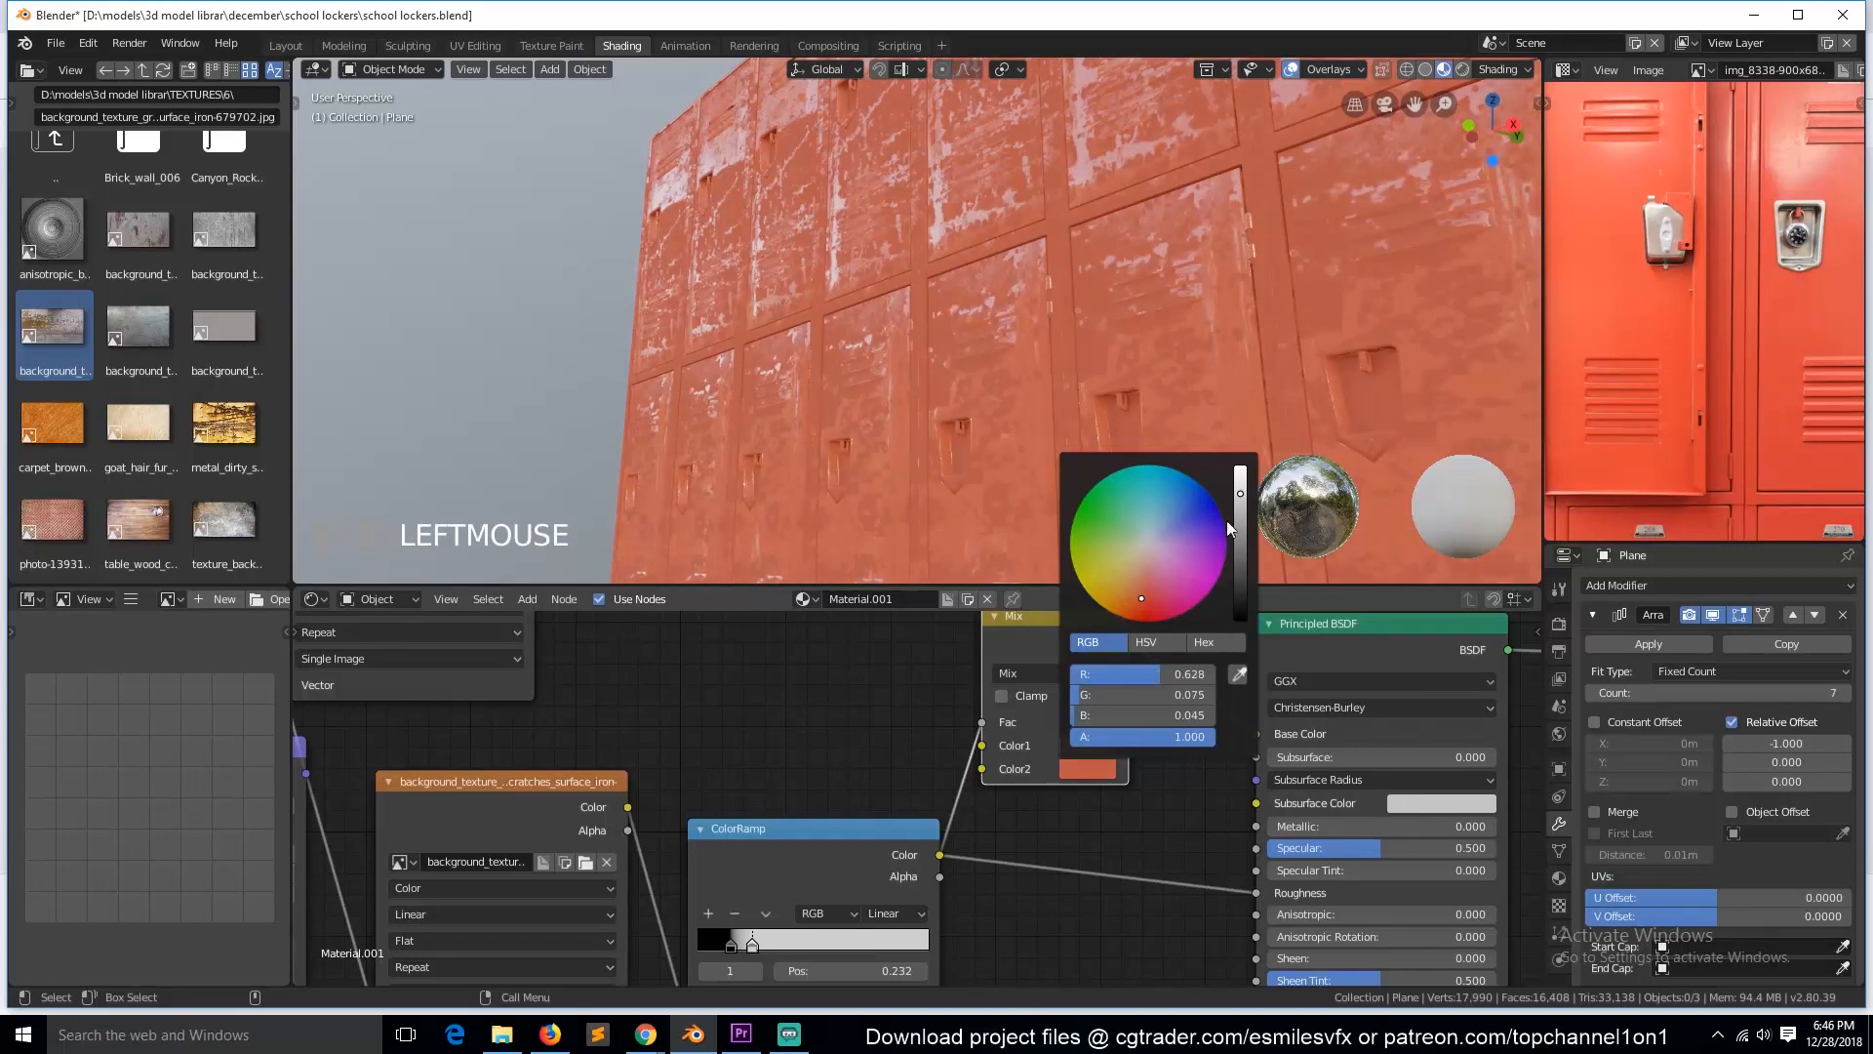
Step: Move the ColorRamp node up and lighten its dark stop to a light grey
click(729, 946)
drag(763, 870, 769, 714)
click(808, 843)
click(888, 575)
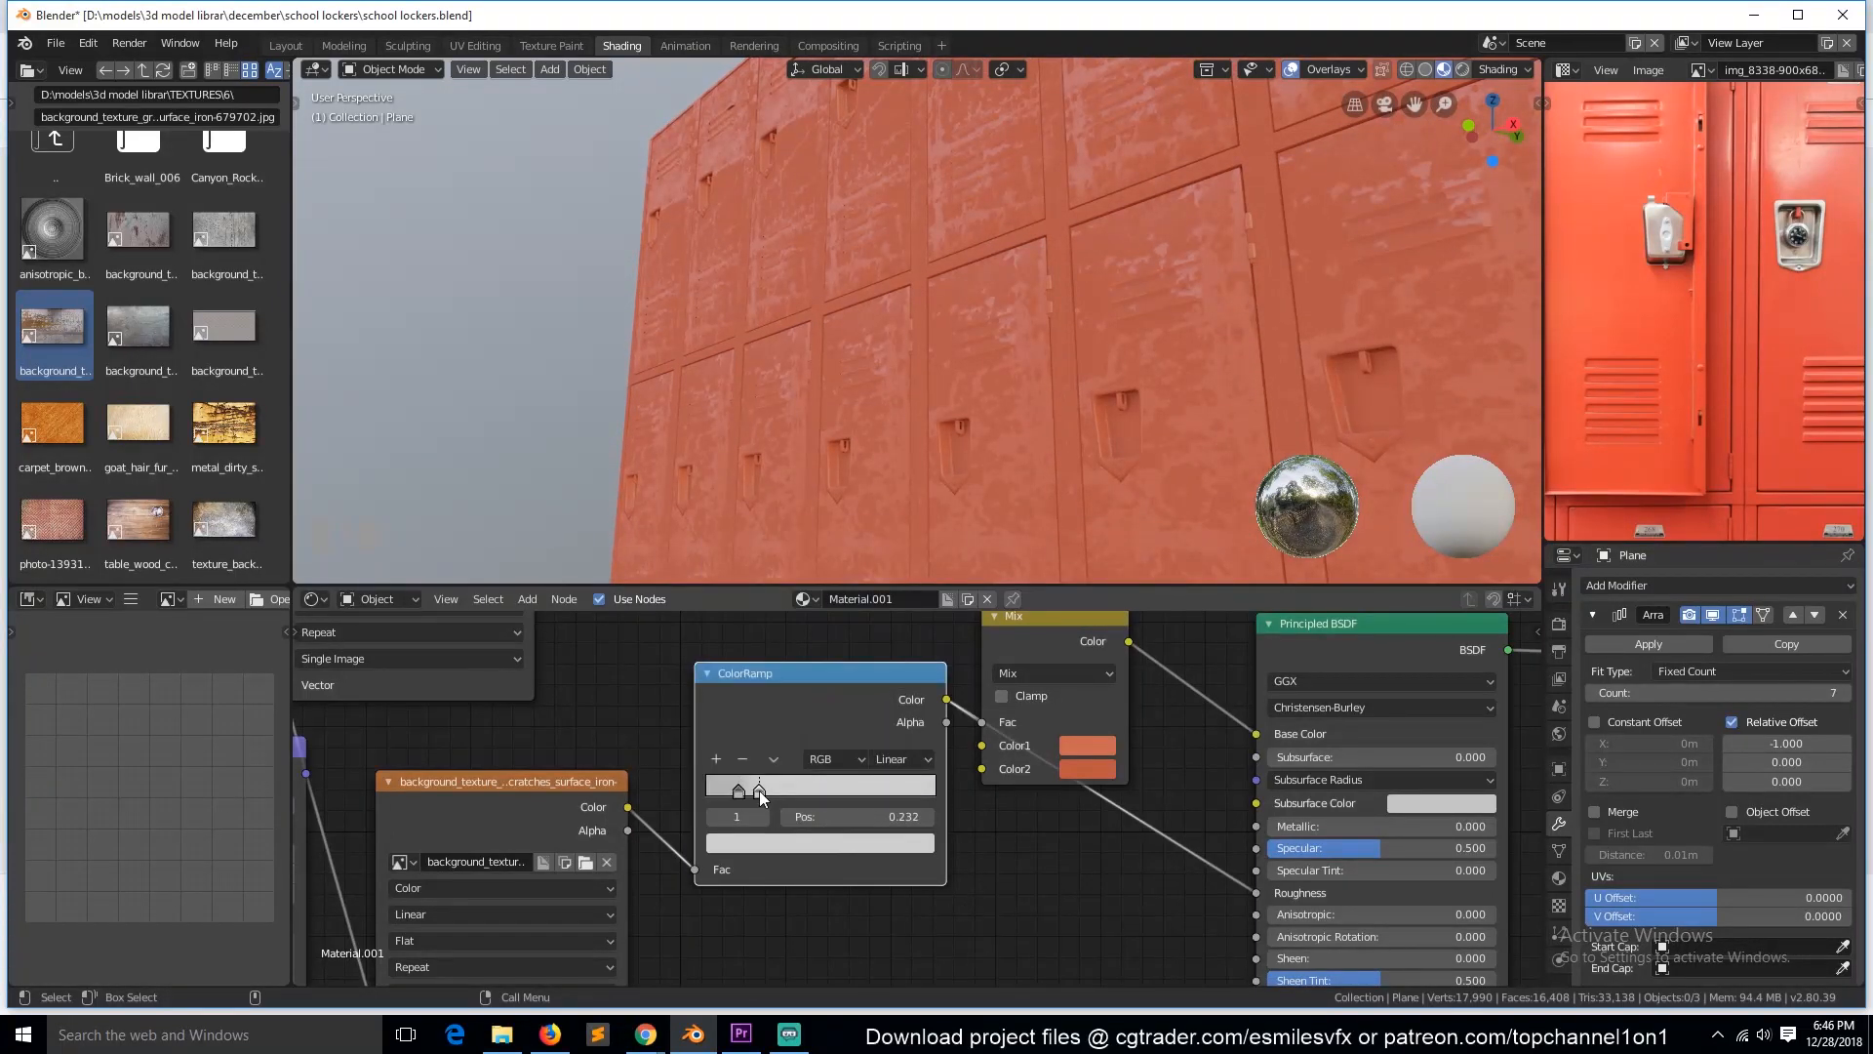
click(820, 843)
Step: Set the Principled BSDF's Metallic to 1
drag(1342, 826, 1496, 826)
key(grave)
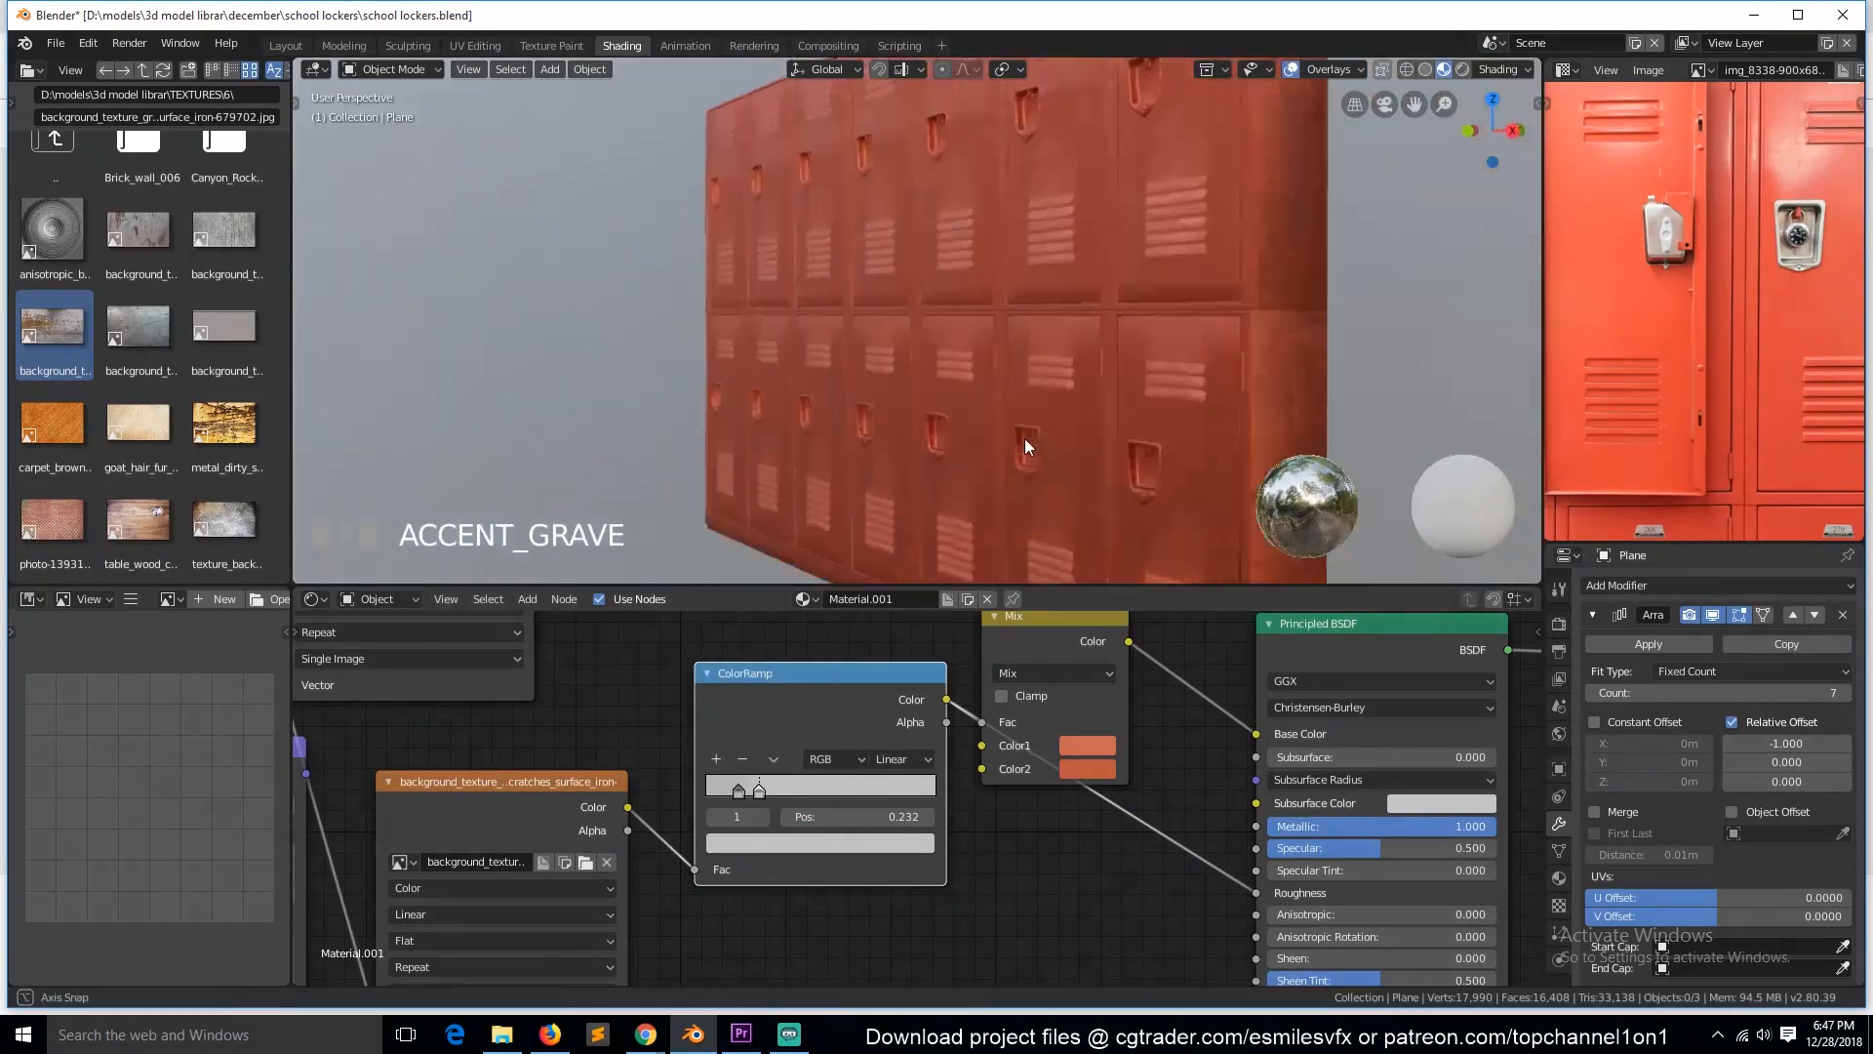
middle_drag(1025, 446, 887, 841)
Step: Set the ColorRamp's first stop to grey 0.409, move the second stop to position 0.573, and save the file
click(801, 842)
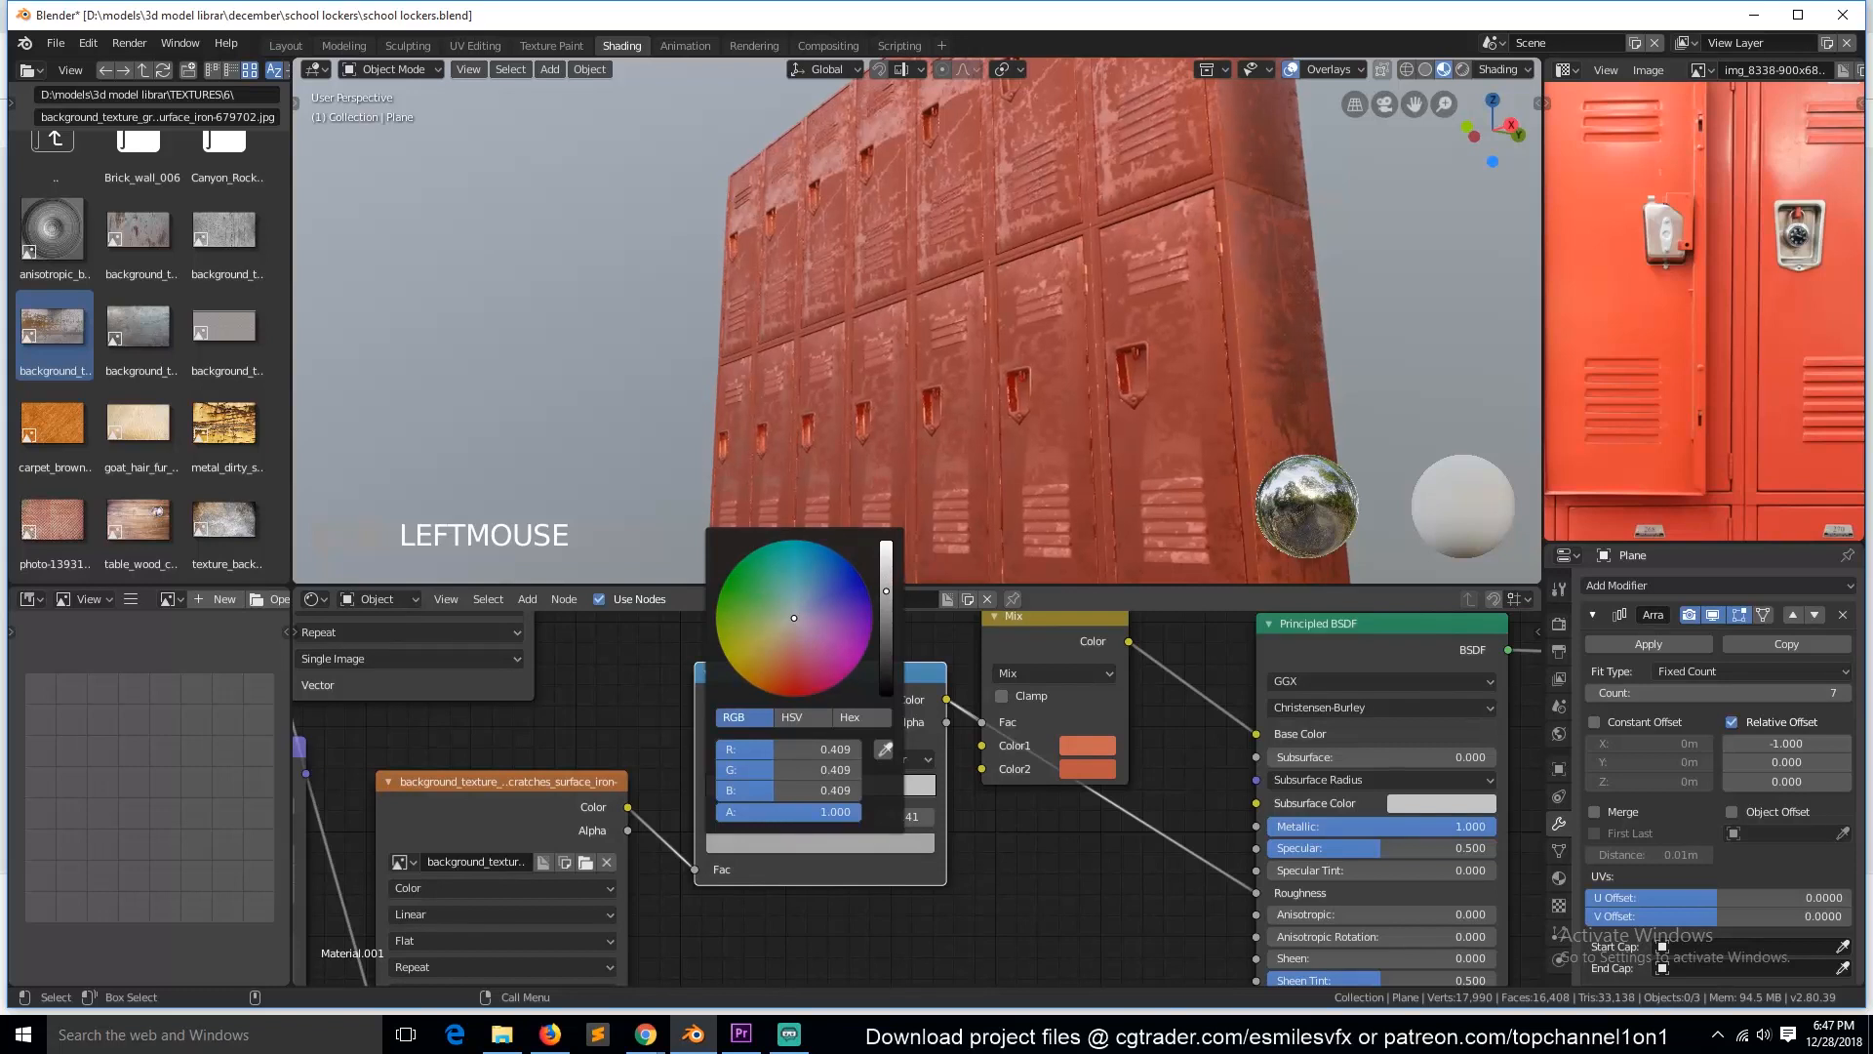
drag(760, 790, 841, 766)
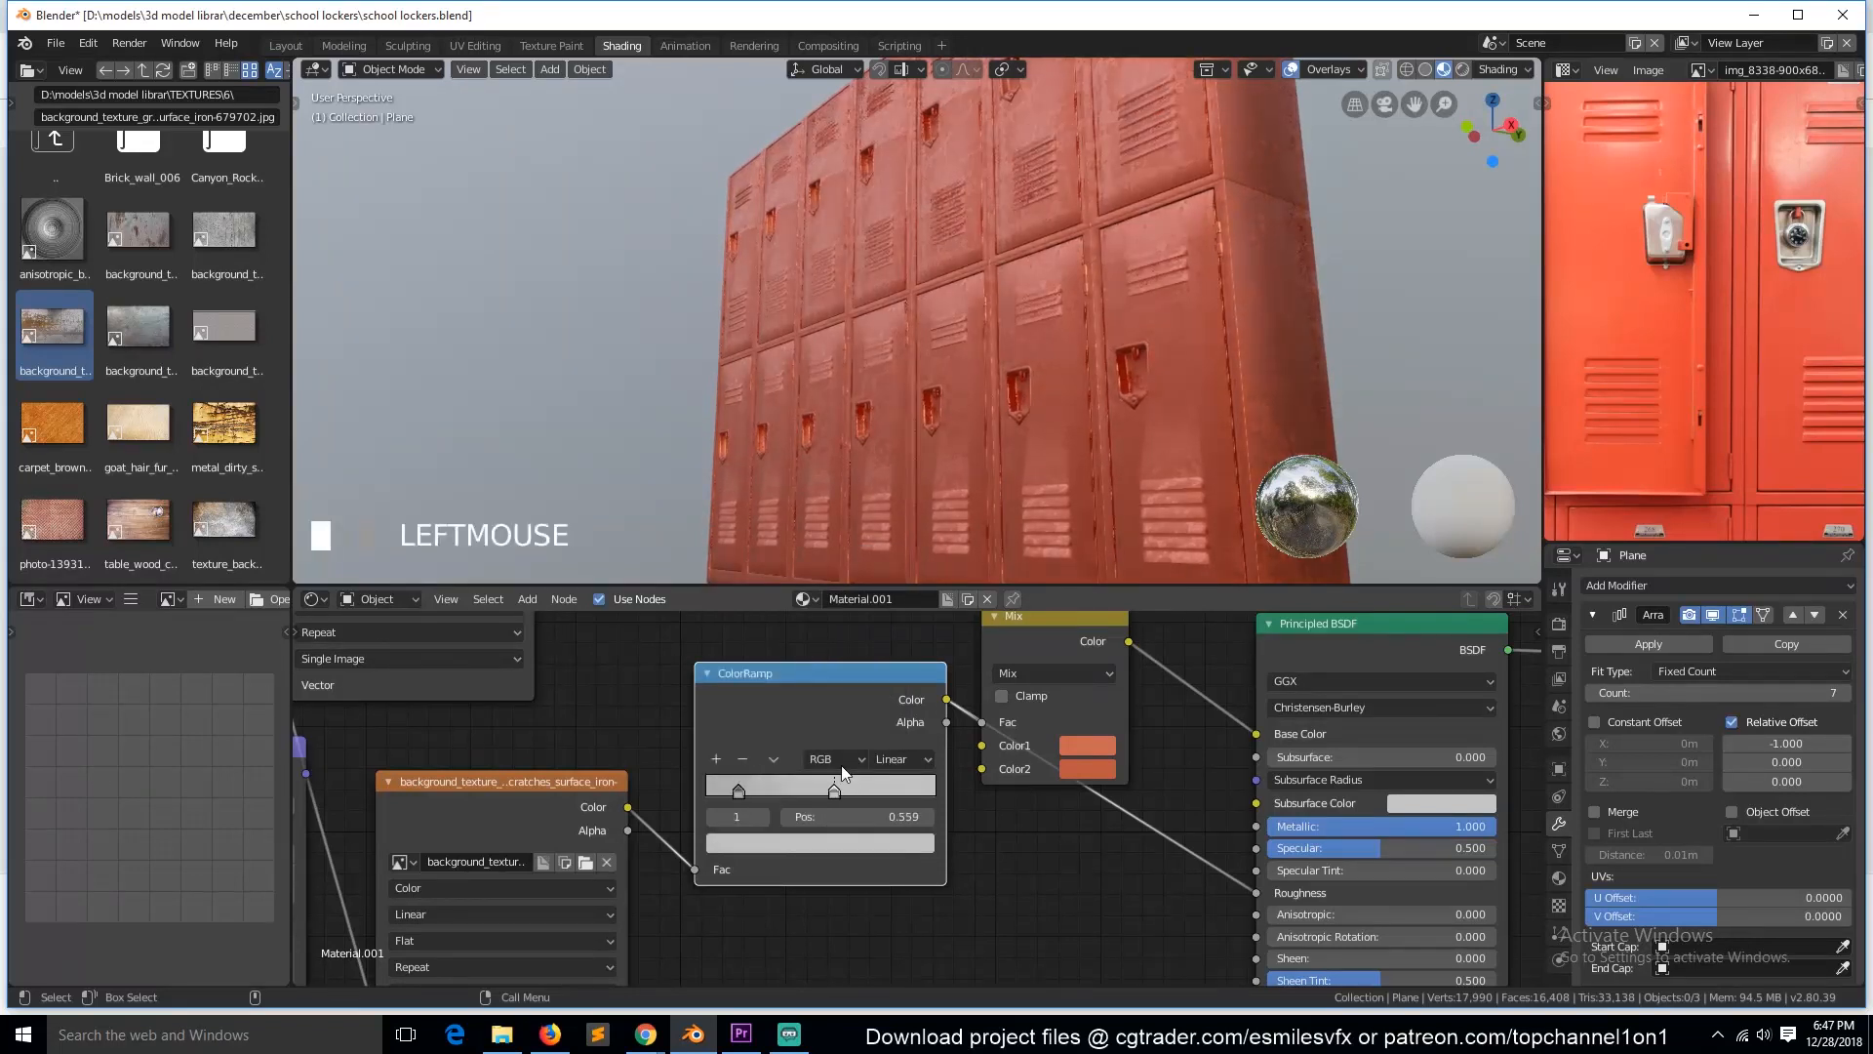
scroll(982, 361, down, 4)
scroll(983, 365, up, 5)
key(grave)
middle_drag(1009, 379, 1017, 390)
scroll(1063, 429, up, 3)
key(ctrl+s)
Step: Enable the lockers' Subdivision modifier in the viewport and save the file
click(1590, 614)
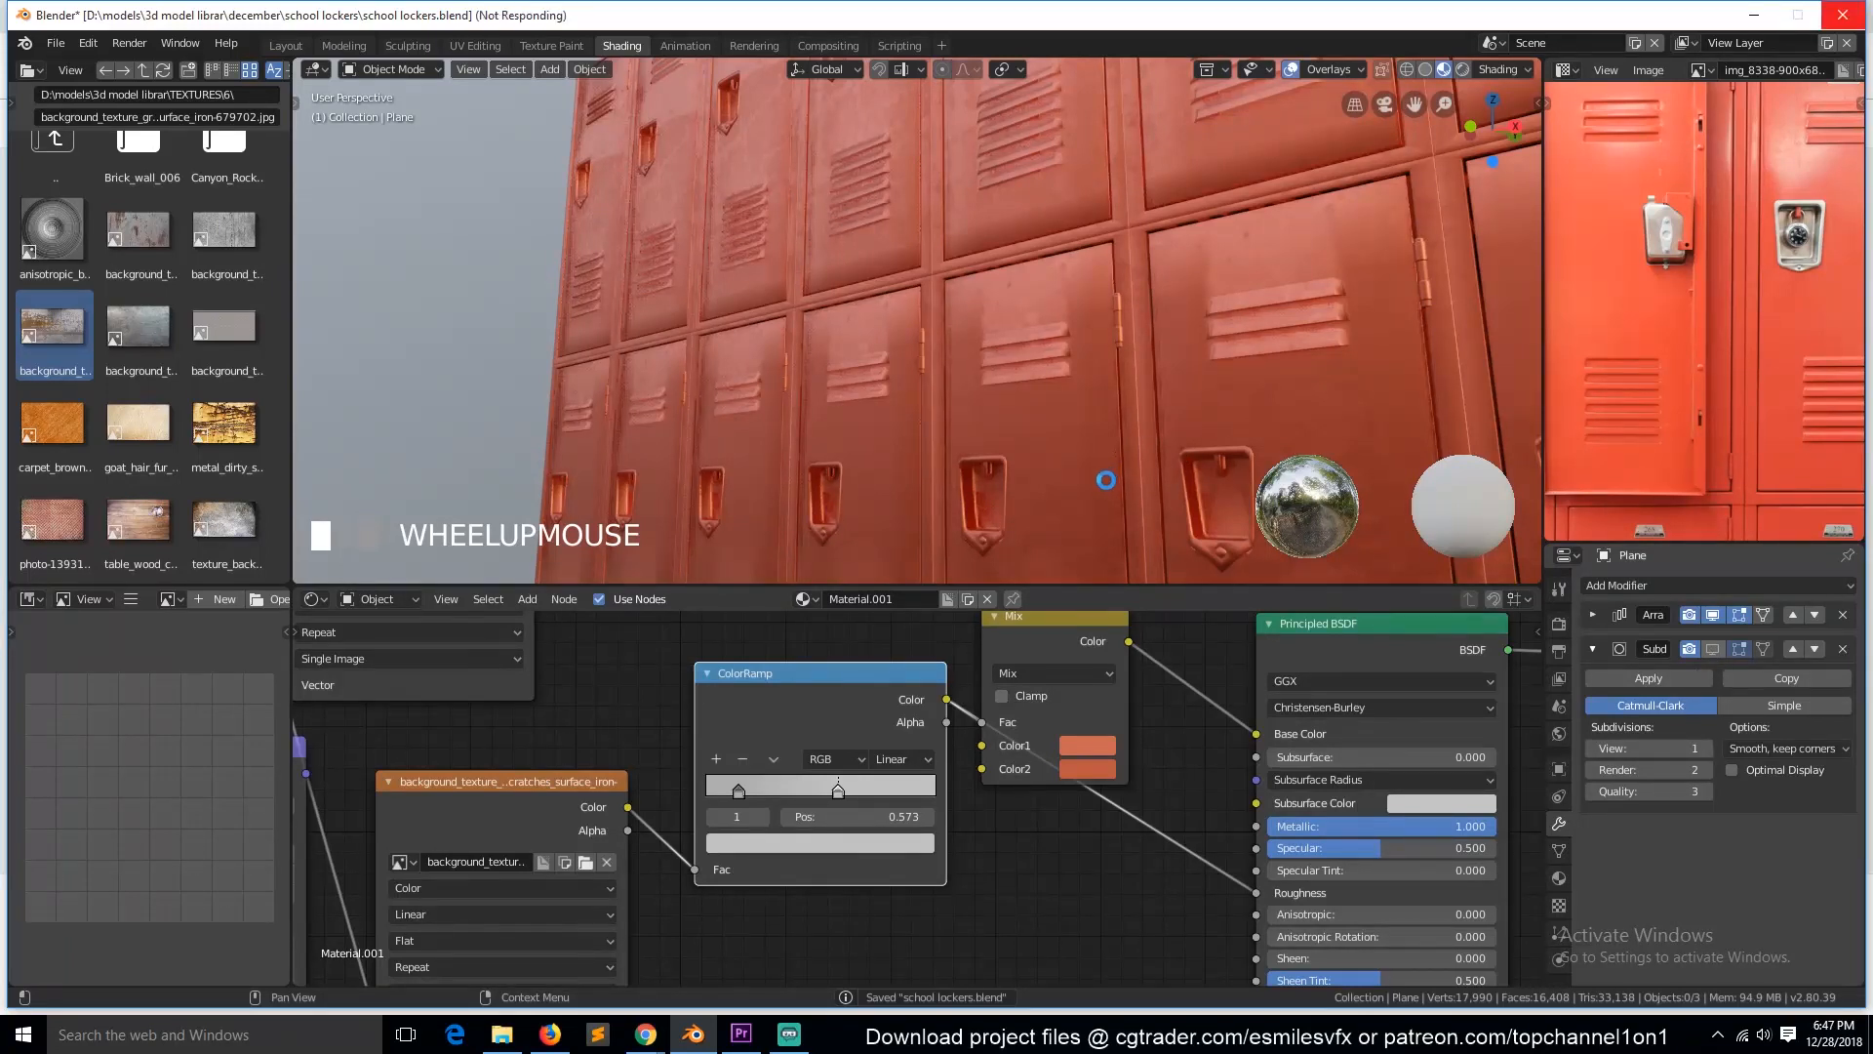
click(1098, 489)
scroll(1098, 489, down, 4)
key(grave)
scroll(1115, 500, up, 3)
key(ctrl+s)
scroll(1115, 500, down, 3)
Step: Set the Principled BSDF's Metallic to 0
key(grave)
middle_drag(1098, 529, 1097, 719)
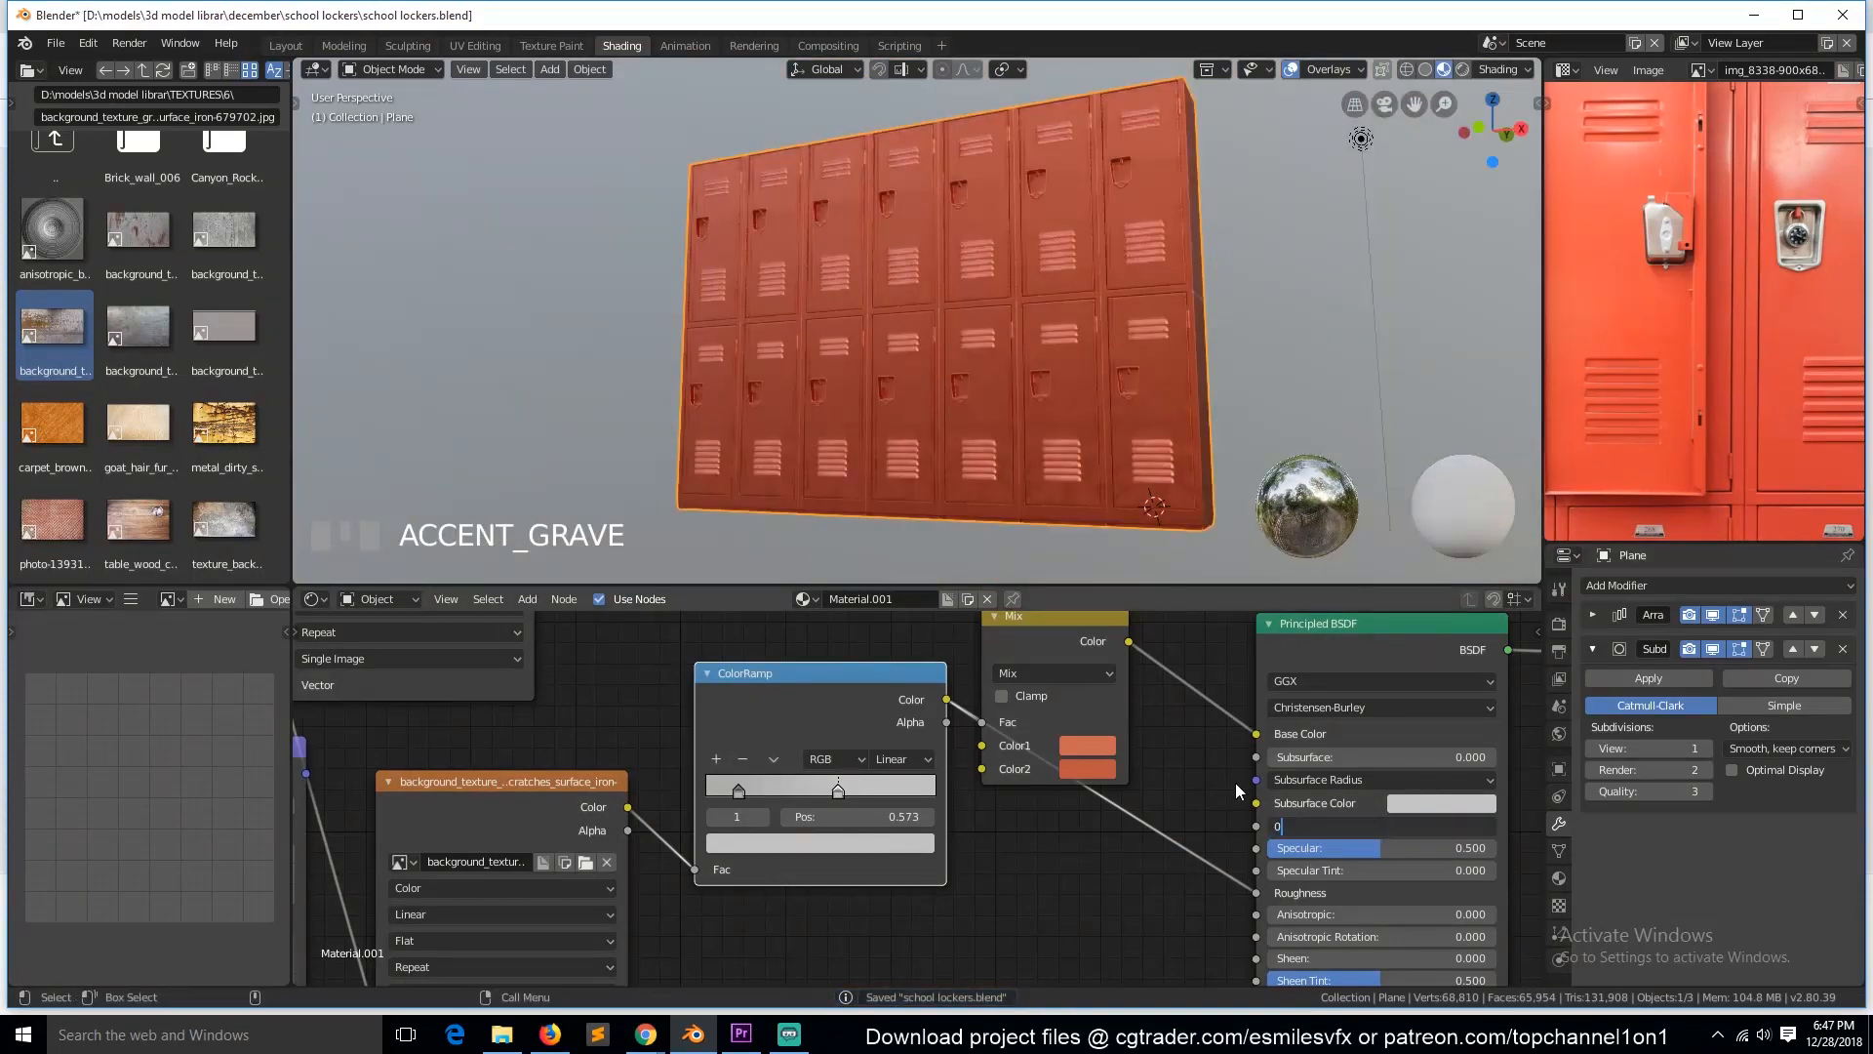
key(Return)
scroll(1100, 431, up, 3)
Step: Move the ColorRamp node below the Mix node and shift the Mix node slightly toward the Principled BSDF
drag(863, 681, 870, 808)
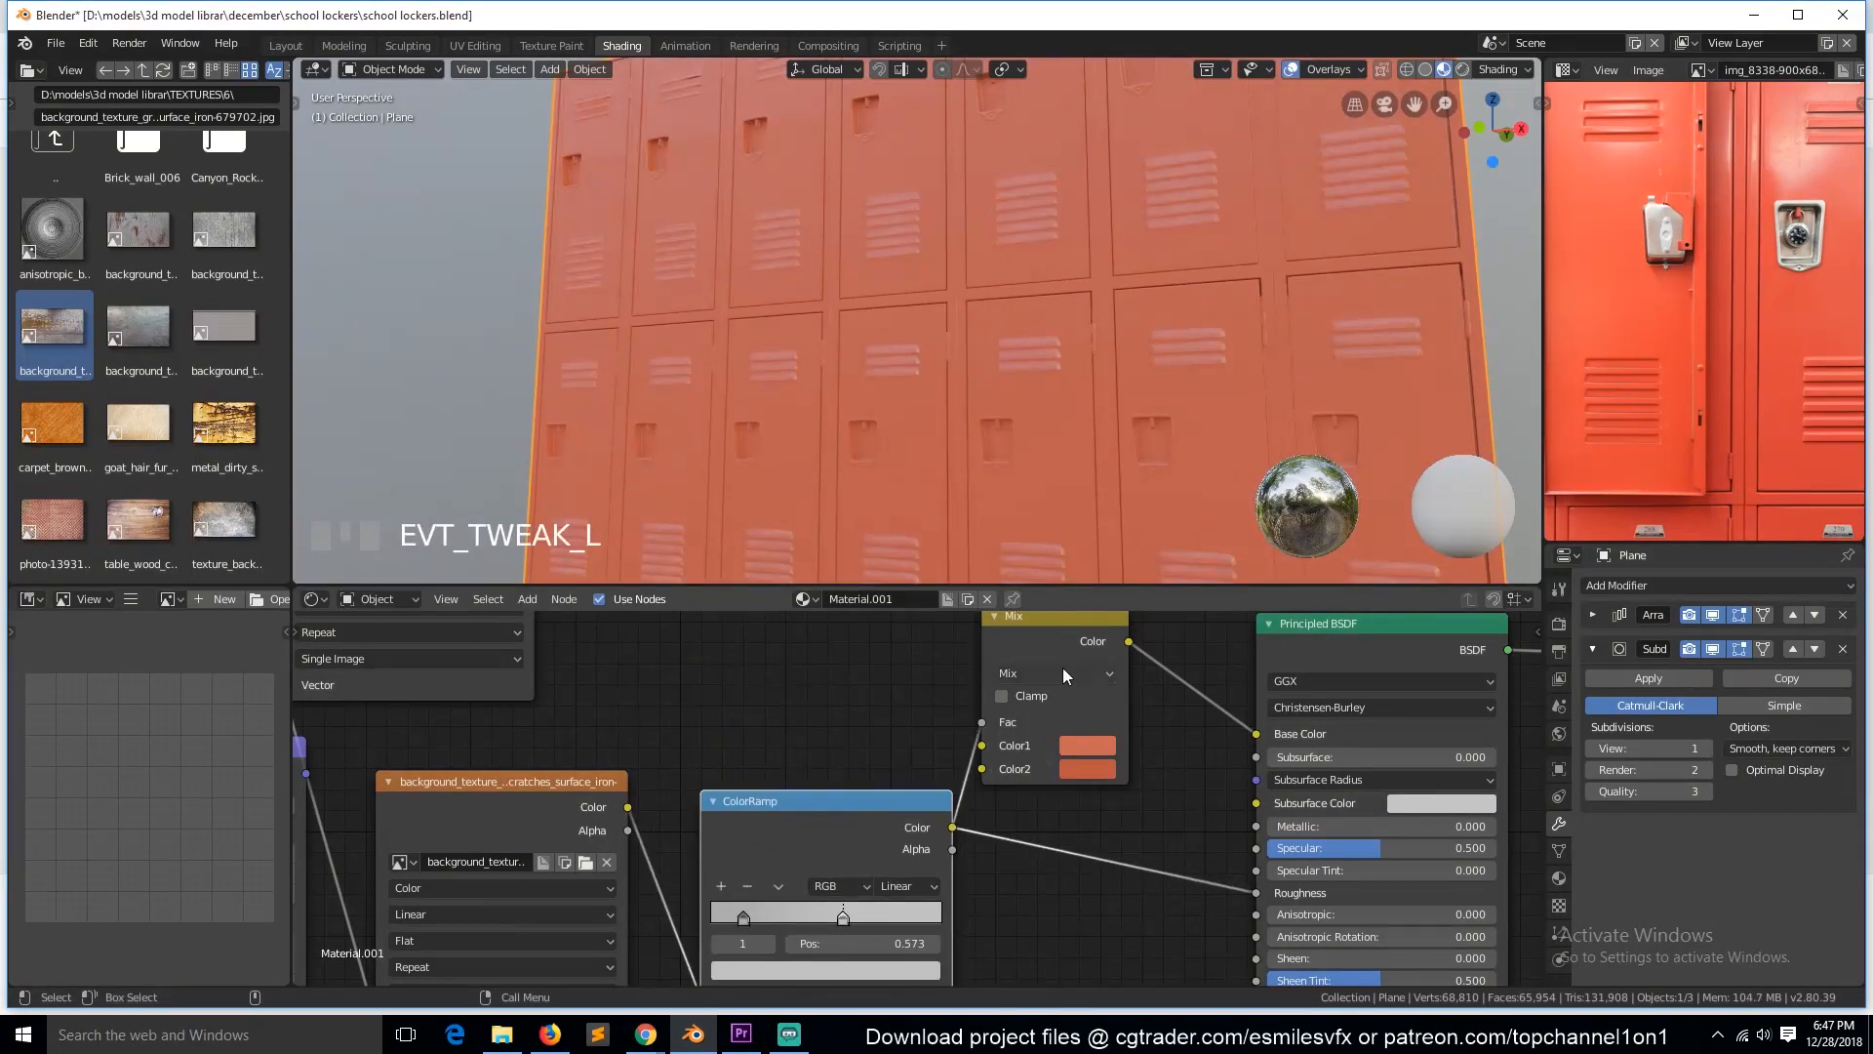
drag(1064, 668, 1083, 667)
scroll(1085, 367, down, 1)
middle_drag(1085, 366, 1036, 359)
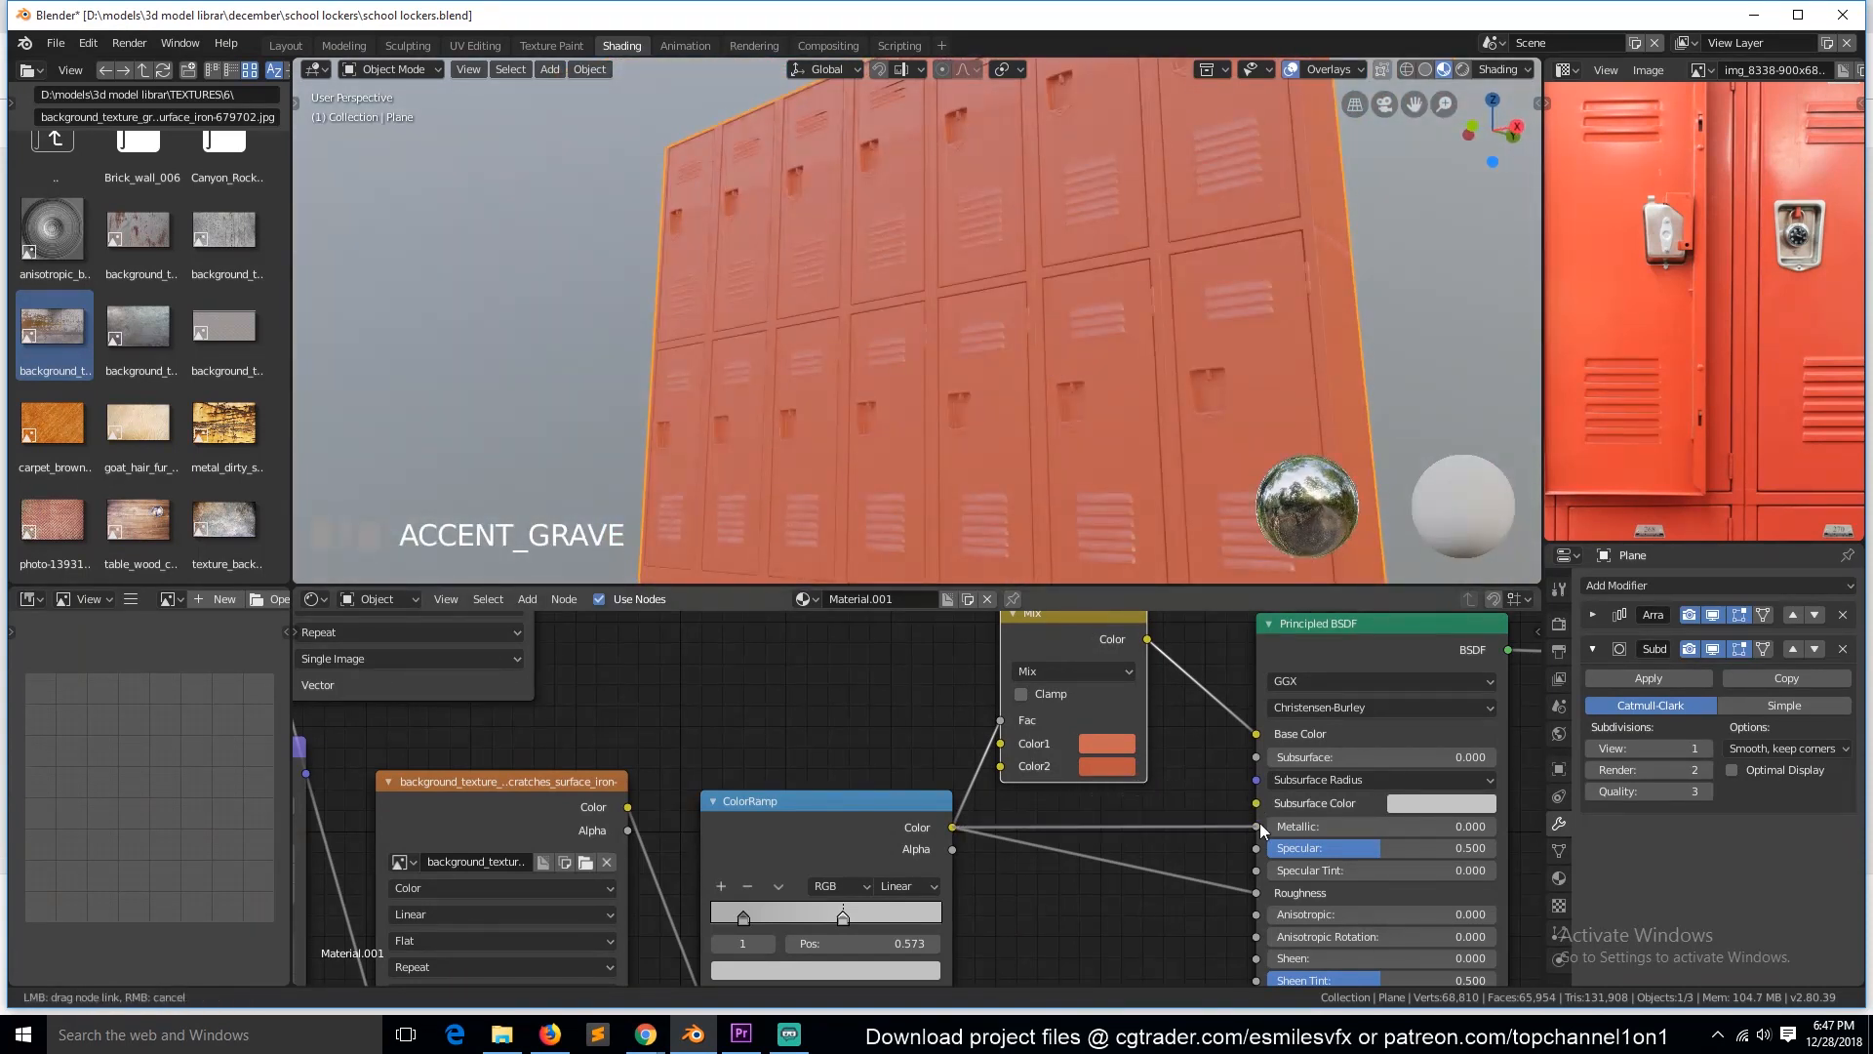
Step: Link the ColorRamp's Color to the Principled BSDF's Metallic input and save the file
drag(1261, 822, 1256, 826)
middle_drag(833, 413, 1129, 348)
scroll(819, 456, down, 2)
scroll(1165, 470, up, 3)
key(grave)
middle_drag(1165, 471, 983, 531)
scroll(983, 530, up, 3)
key(ctrl+s)
scroll(1020, 501, down, 3)
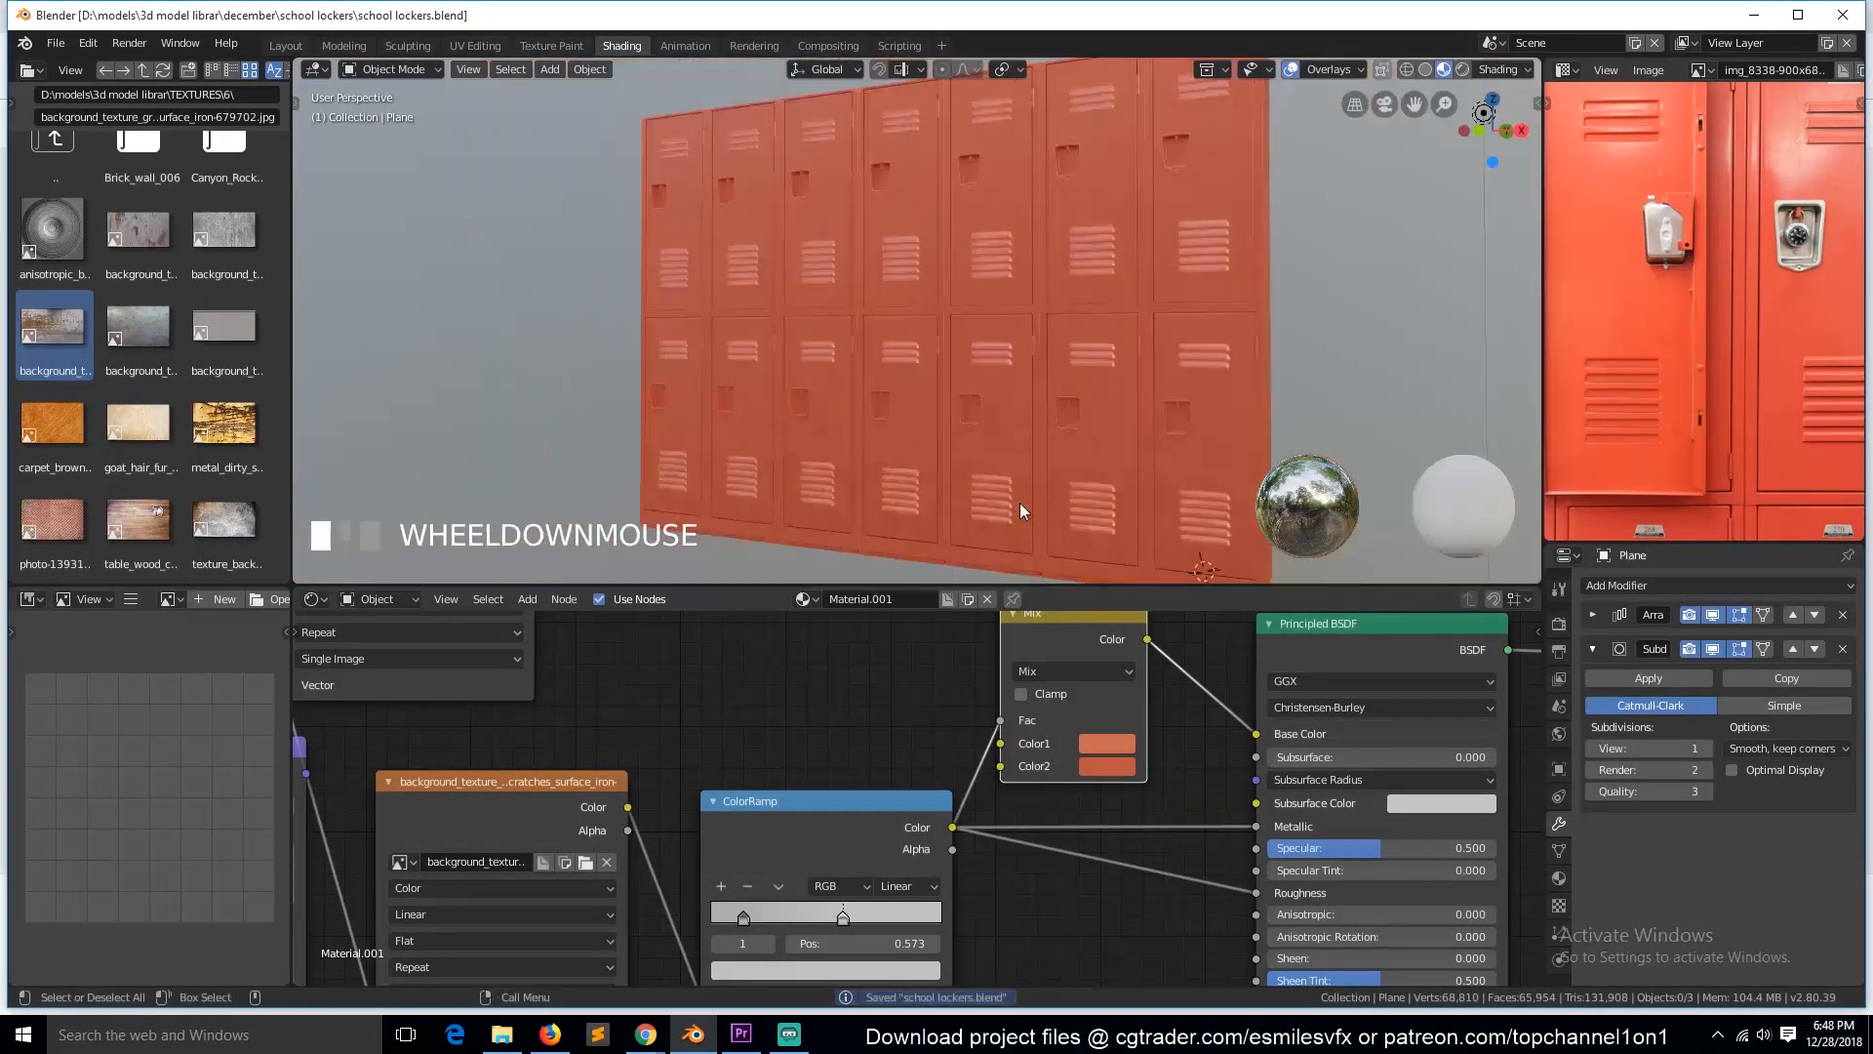
Step: Select the light in the front view and switch the viewport to rendered shading
key(KP_1)
click(1114, 261)
click(1464, 69)
scroll(1136, 261, up, 3)
Step: Move the light in front of the lockers and center it just above the row
key(KP_3)
key(g)
click(744, 222)
key(KP_0)
key(KP_1)
key(g)
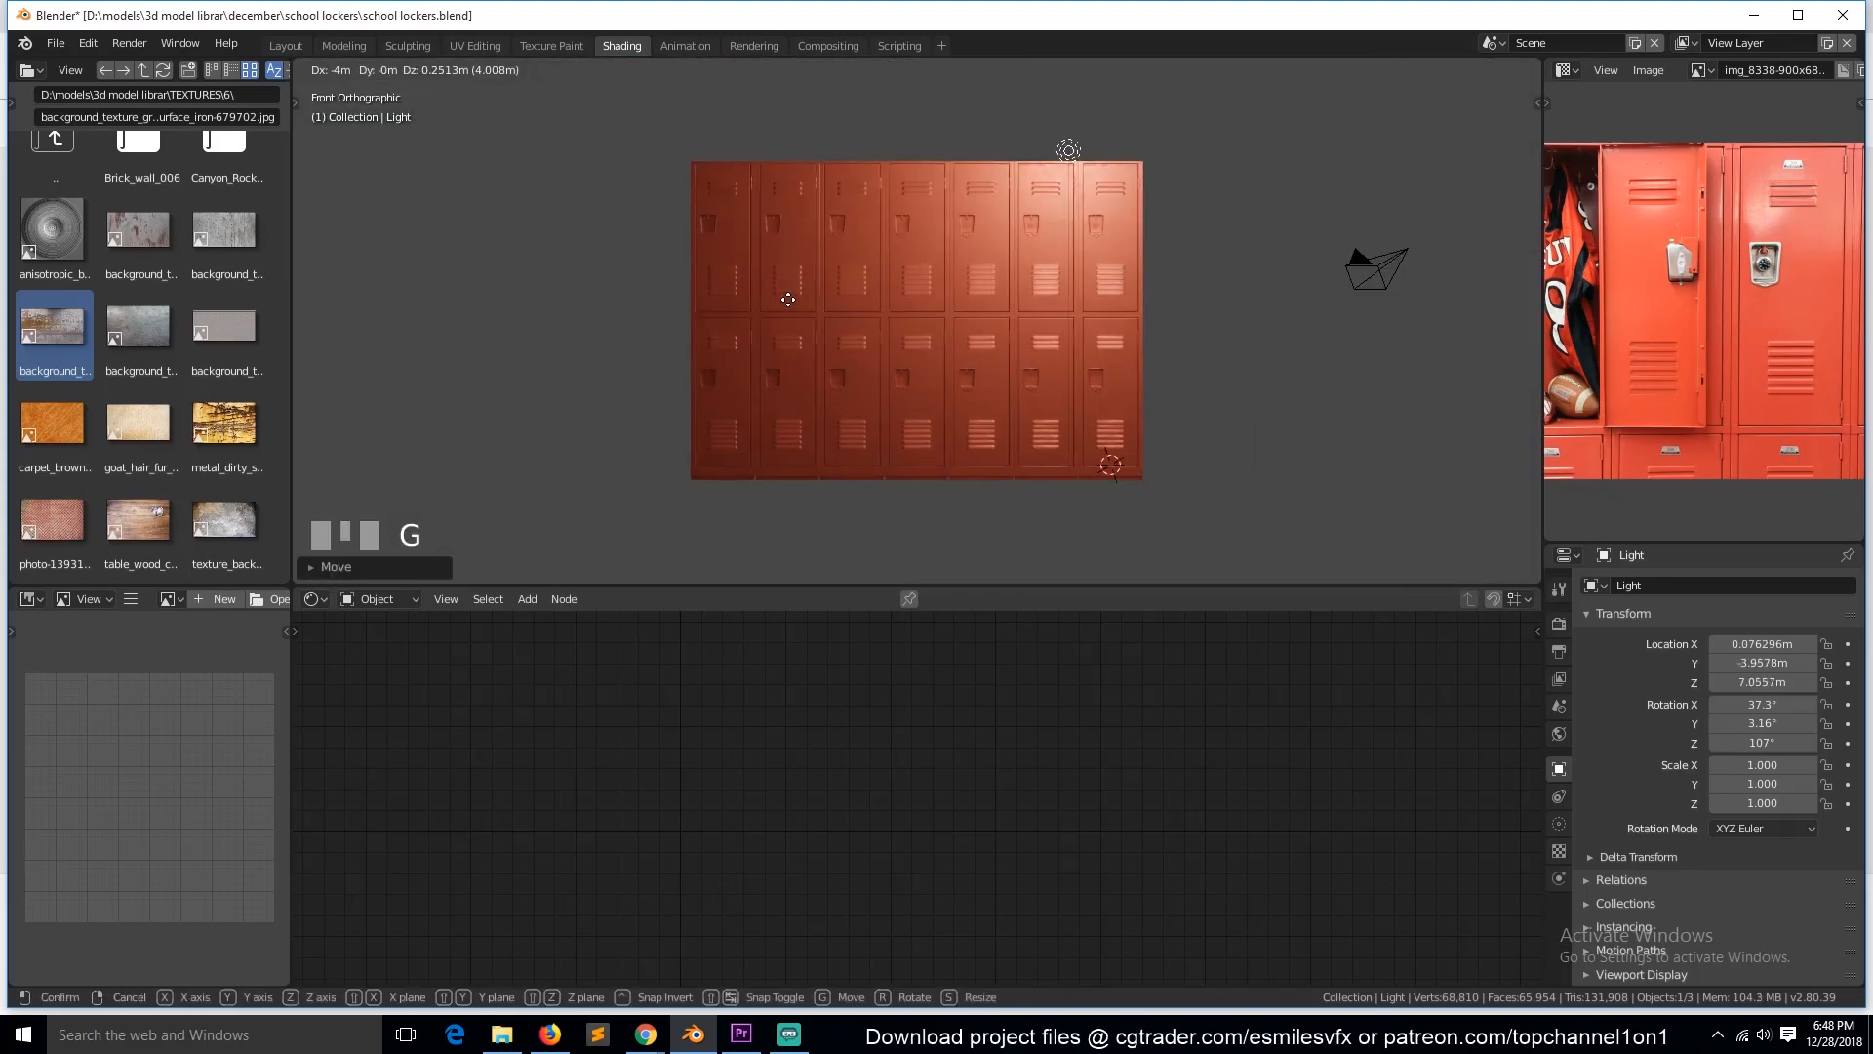
click(679, 273)
Step: Save the file, enable nodes for the World, and set its background color to an Environment Texture
click(1559, 734)
key(ctrl+s)
click(1717, 644)
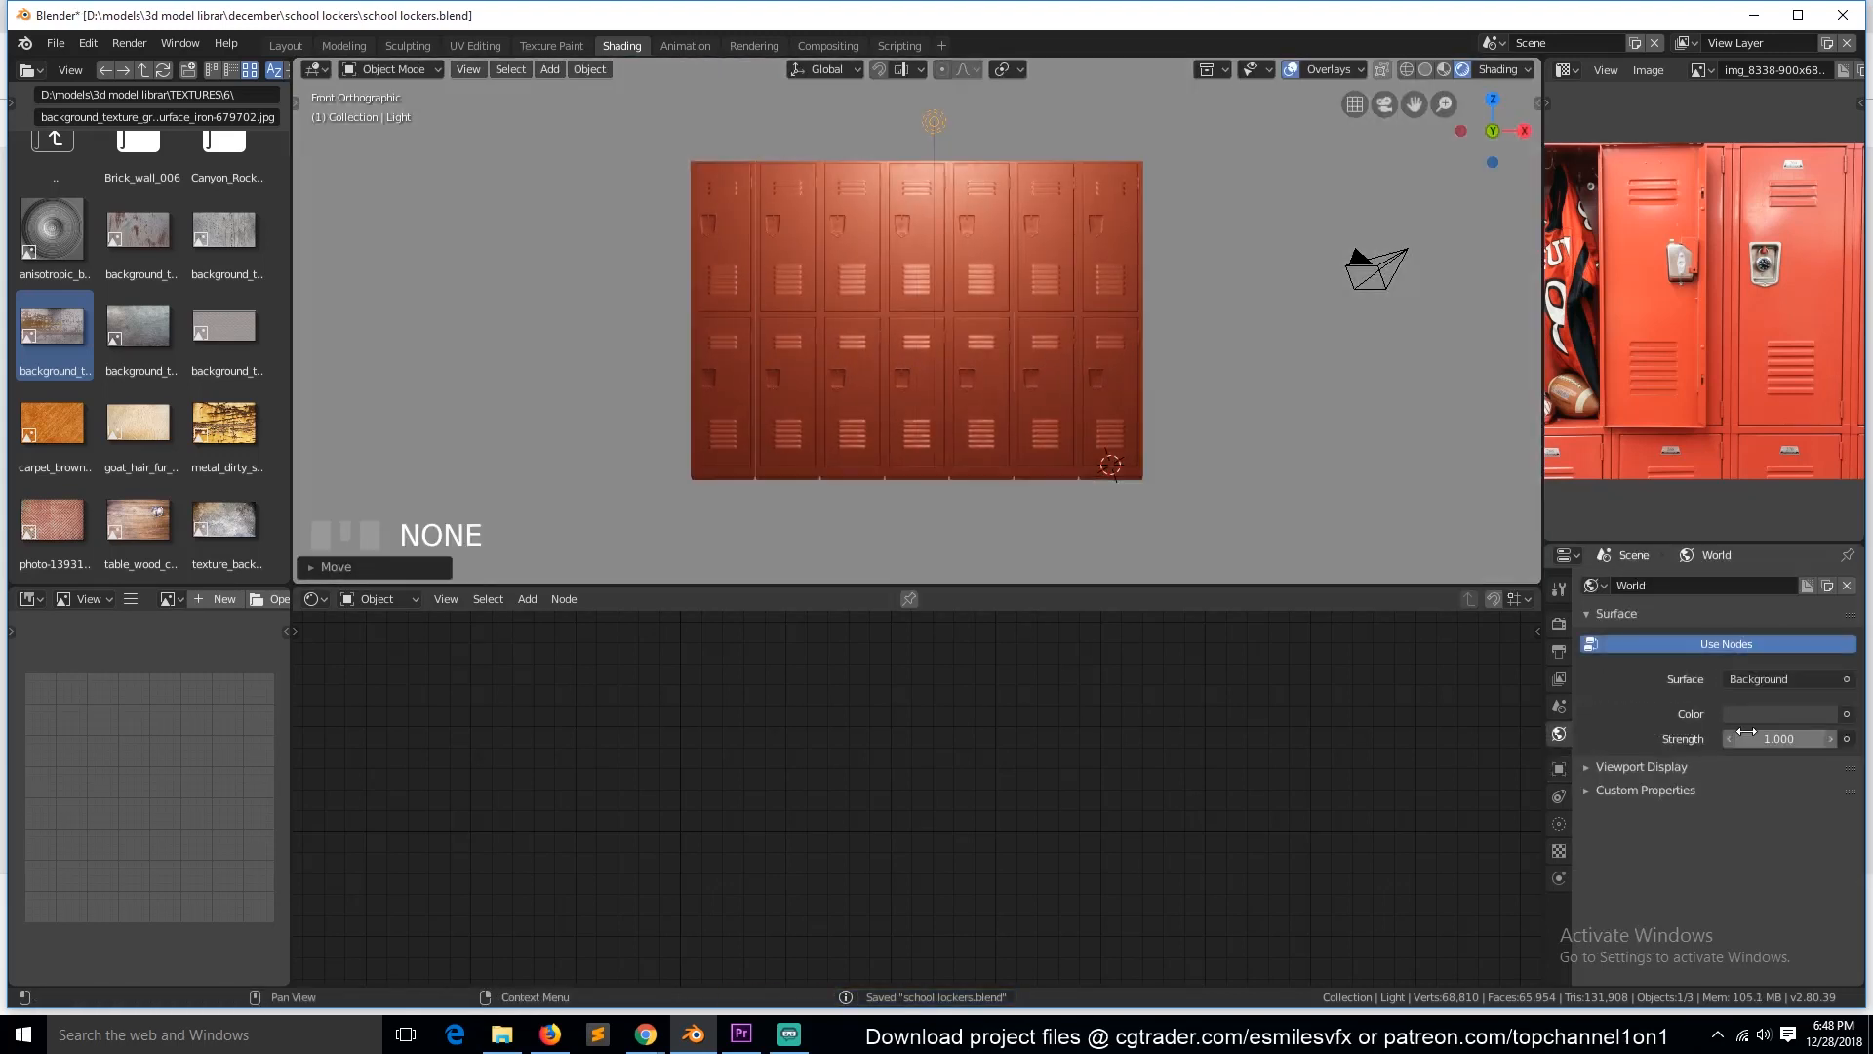
click(1847, 715)
click(1483, 503)
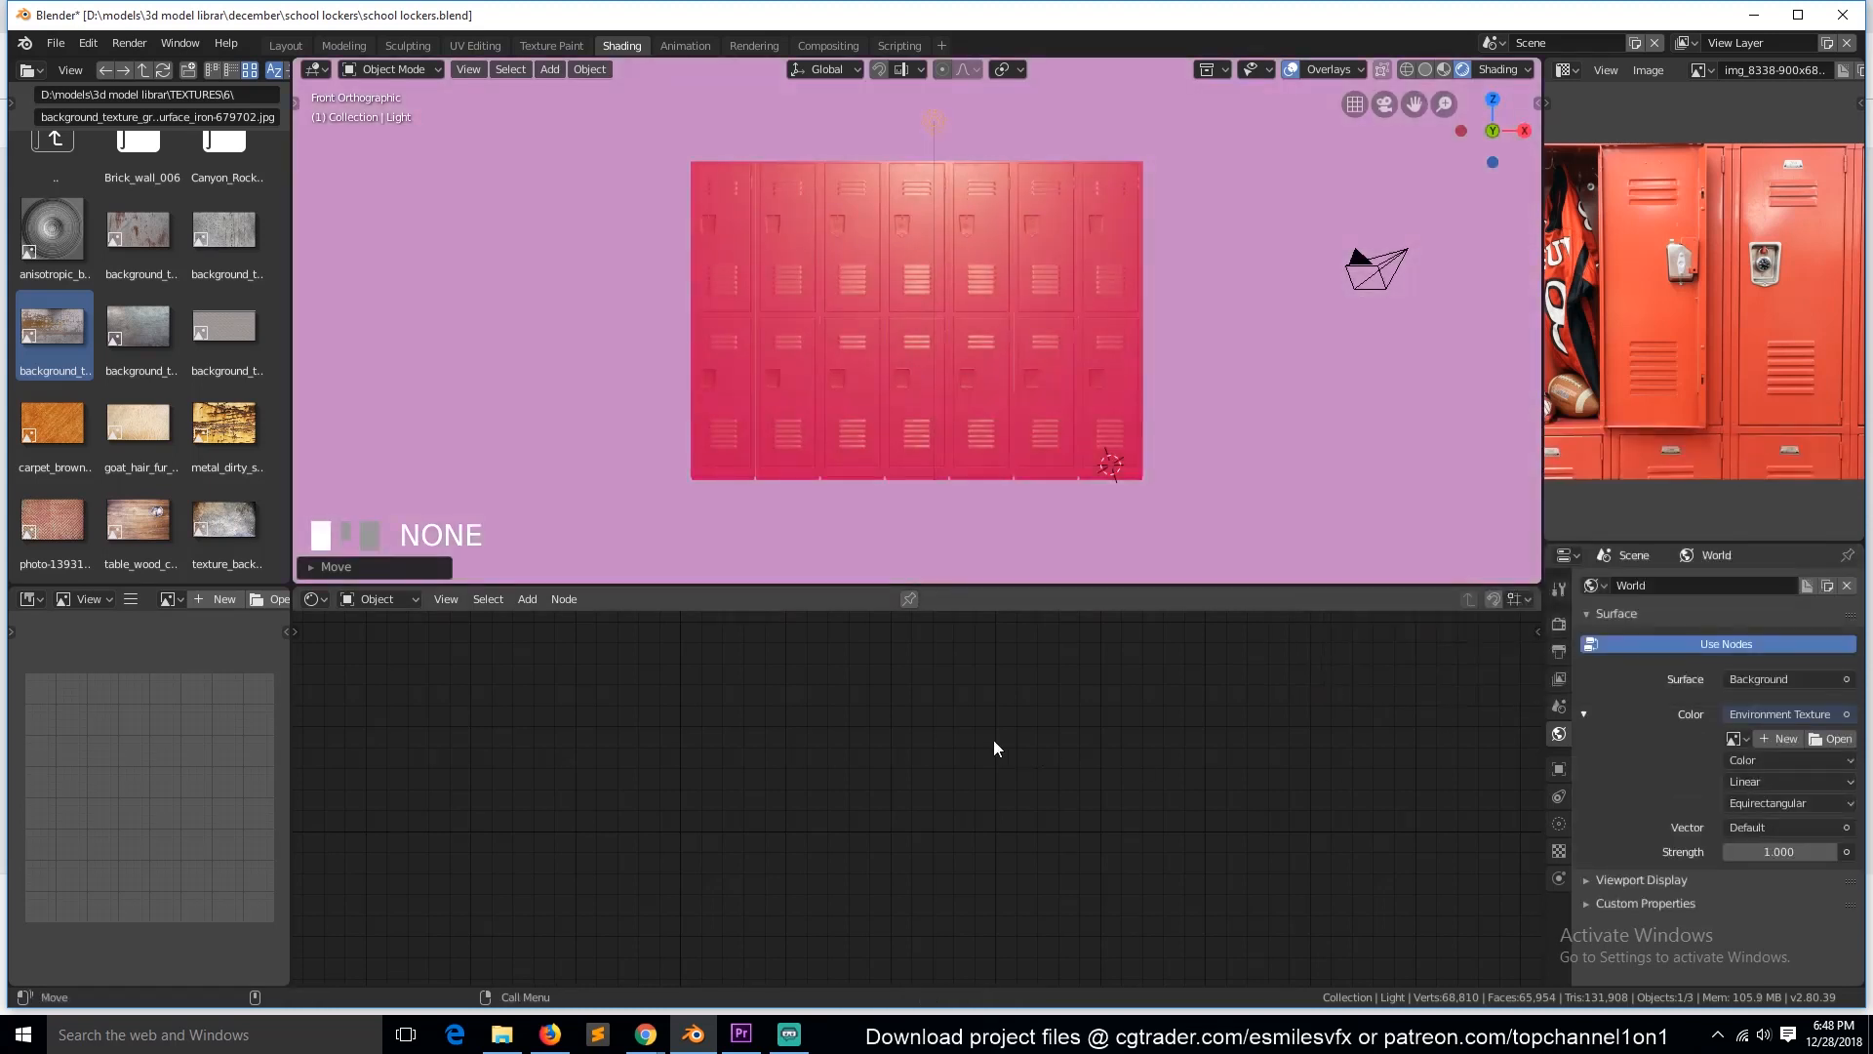
Step: Load 47a6d943338805.57eb9791d0e7f.jpg from the TEXTURES folder as the environment image
click(1827, 737)
click(214, 71)
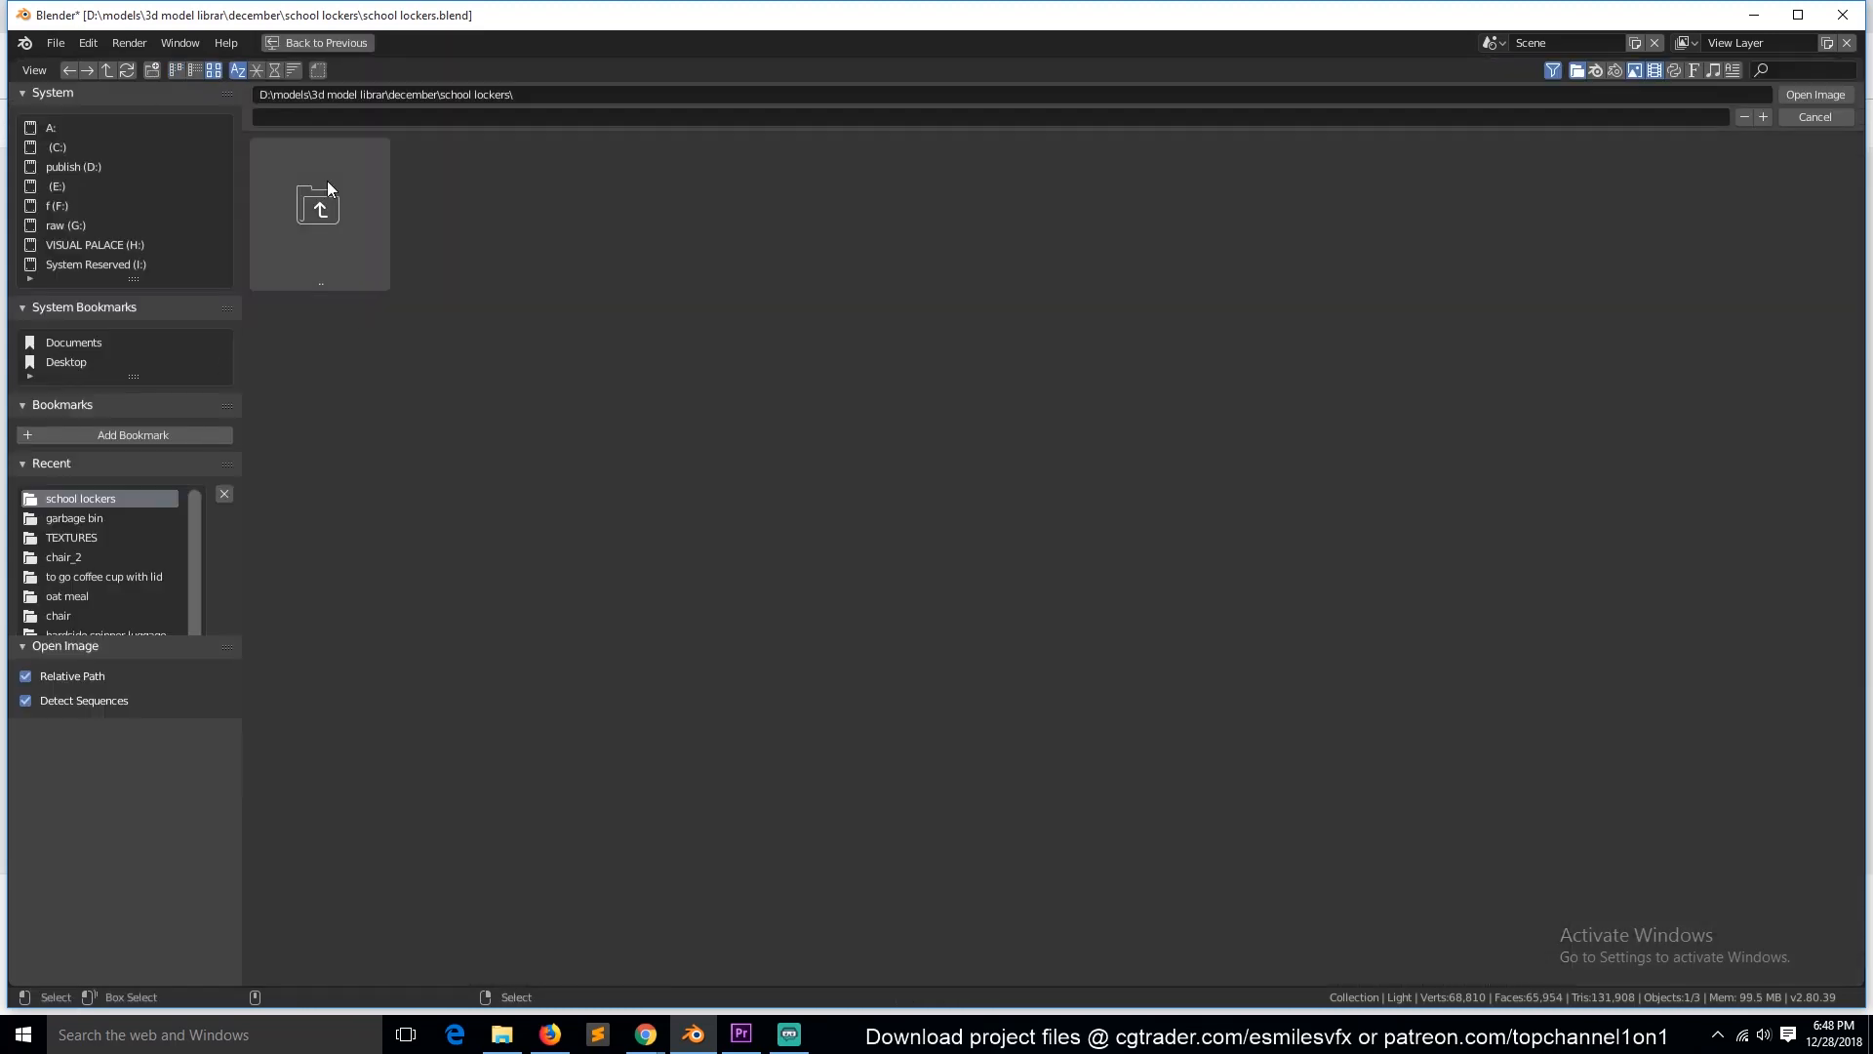
click(97, 538)
scroll(862, 681, down, 2)
double_click(1193, 461)
Step: Frame the lockers from an angled perspective and align the camera to that view
scroll(1073, 424, up, 3)
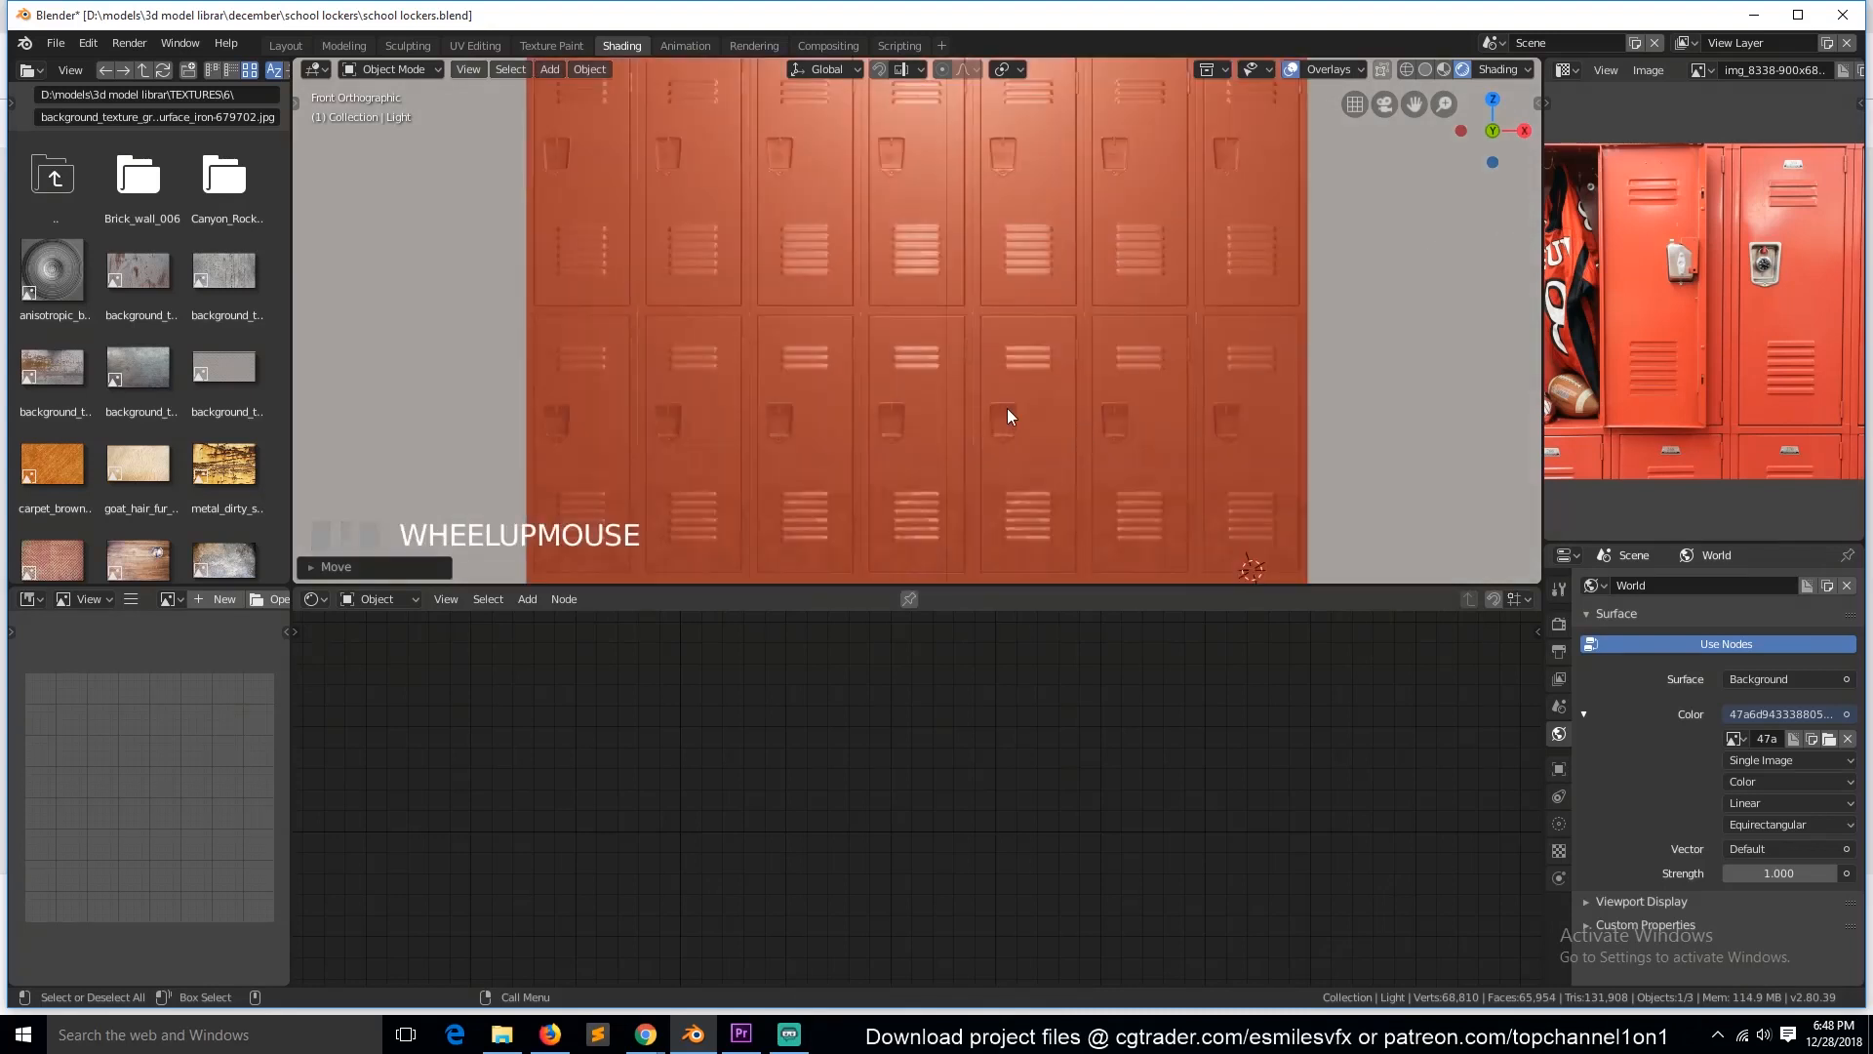
middle_drag(1007, 408, 833, 377)
scroll(833, 377, down, 3)
scroll(722, 487, up, 4)
middle_drag(820, 477, 780, 482)
key(grave)
drag(1414, 105, 1550, 137)
key(ctrl+alt+KP_0)
scroll(954, 328, up, 2)
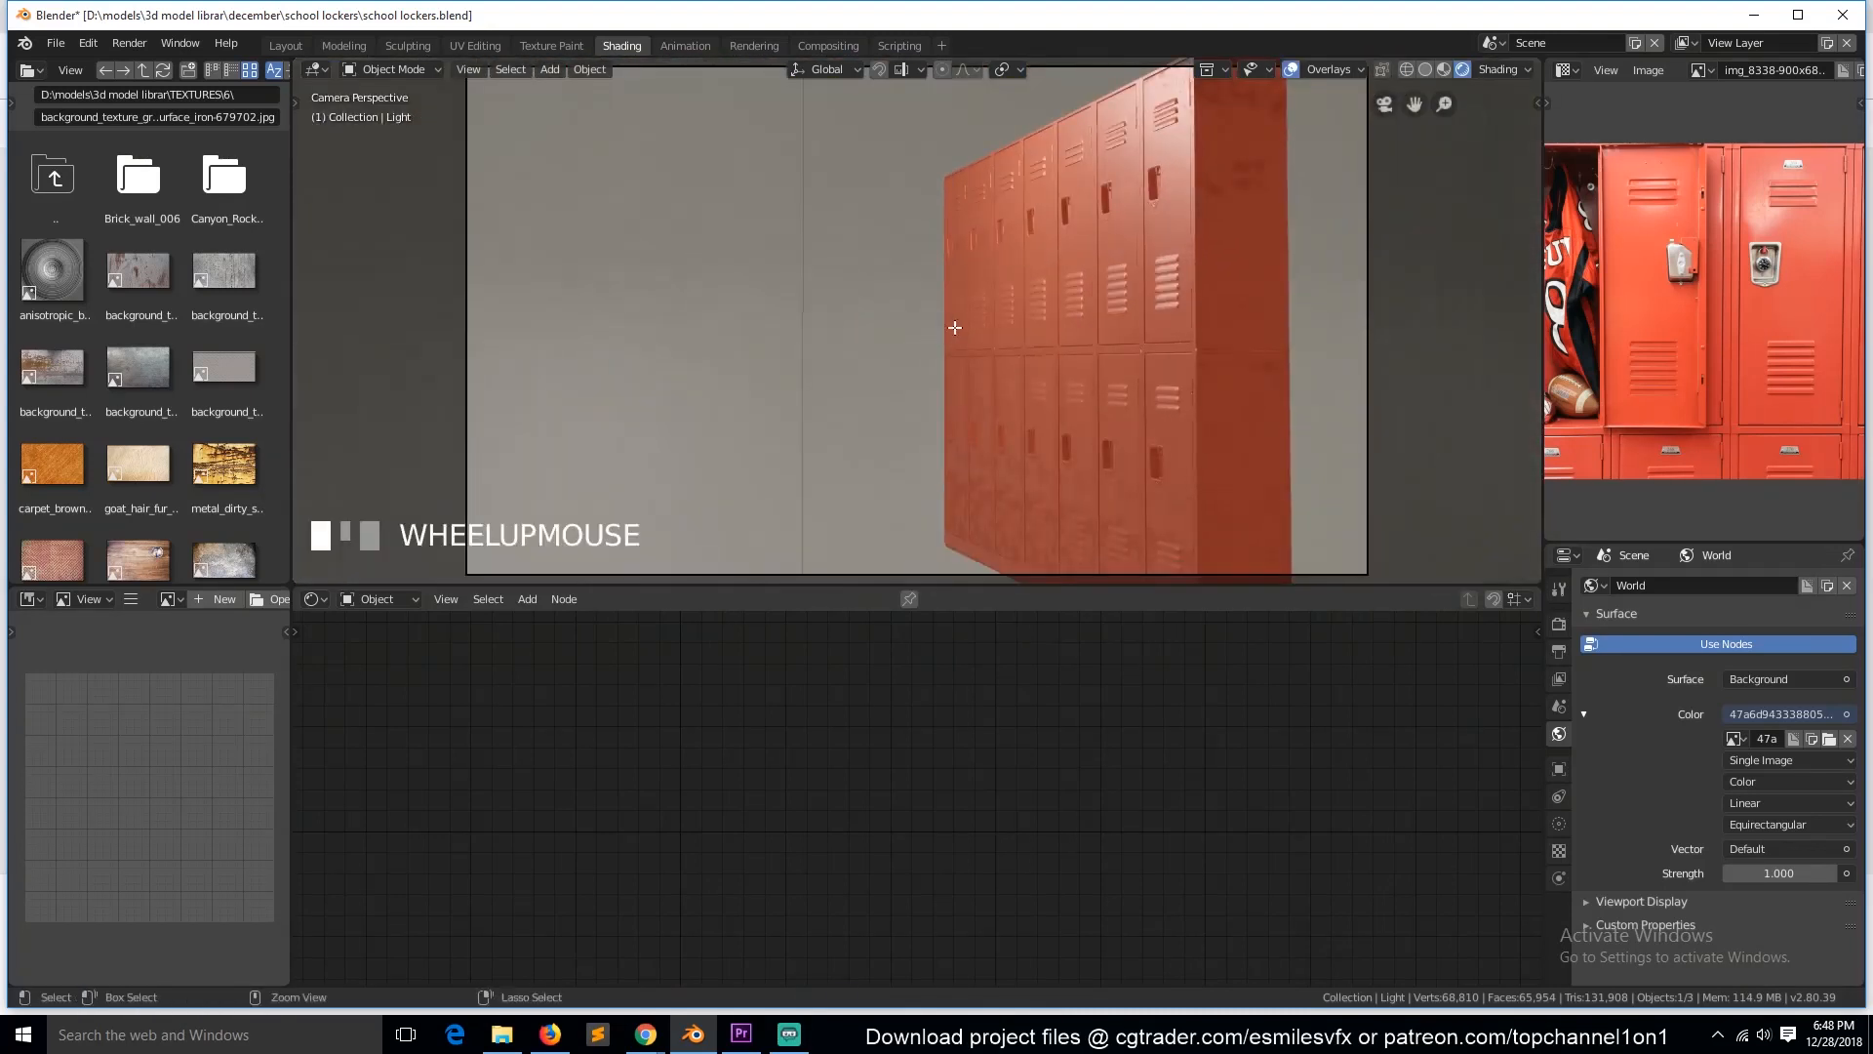
Step: Replace the environment image with cayley_lookout_2k.hdr
click(1828, 738)
click(216, 70)
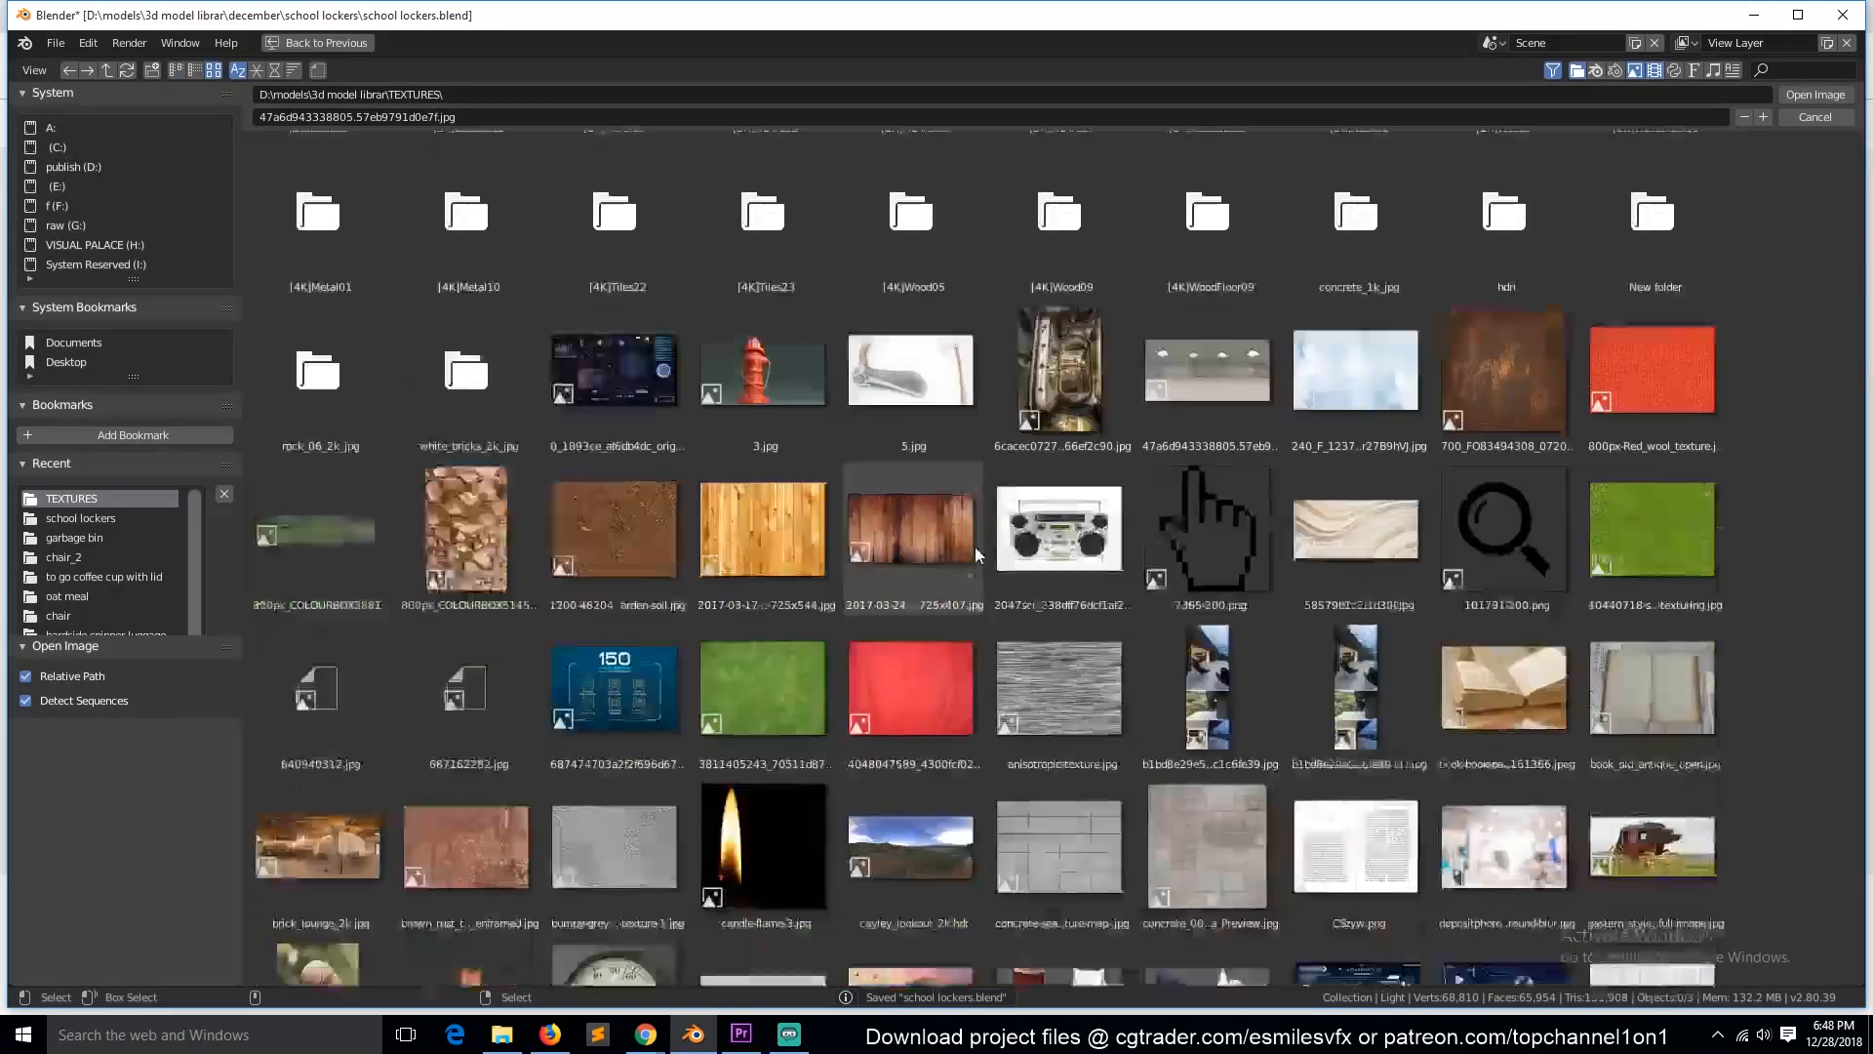
scroll(974, 546, down, 3)
double_click(931, 330)
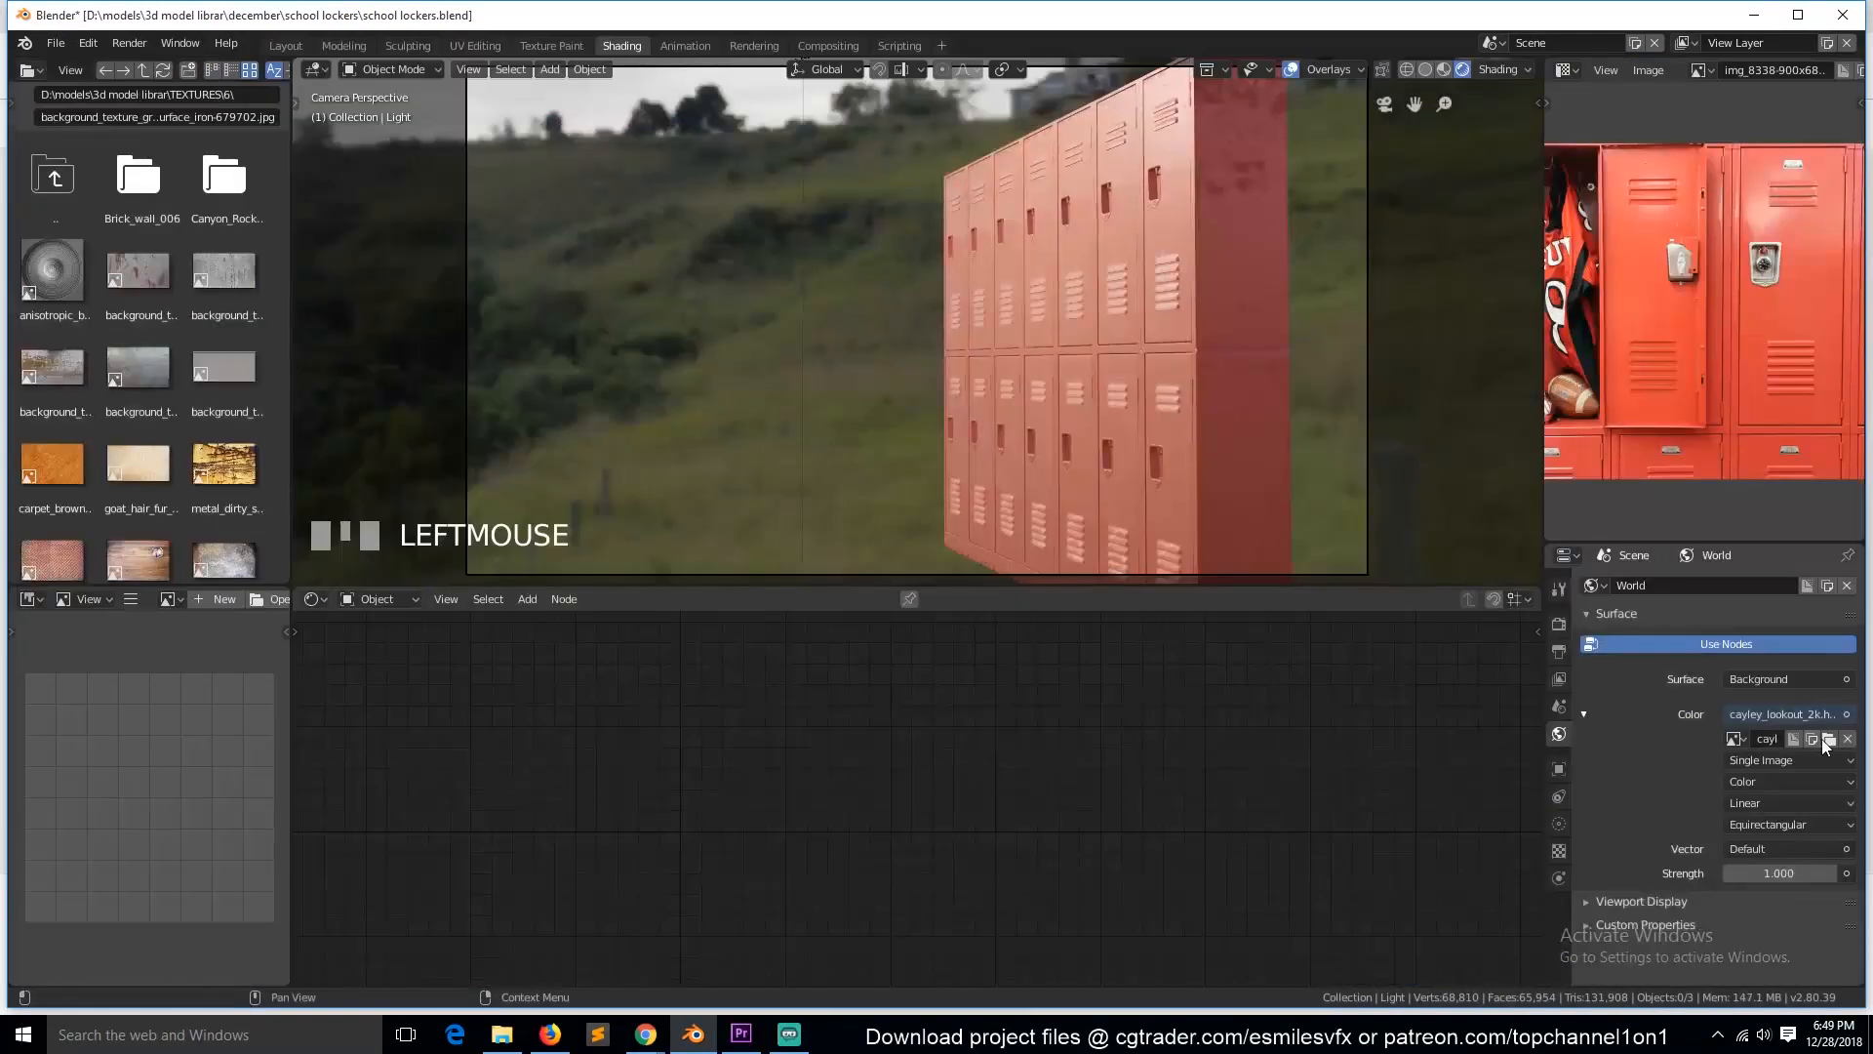
Step: Replace the environment image with royal_esplanade_2k.hdr from the TEXTURES folder
click(1828, 738)
click(212, 70)
scroll(702, 400, down, 5)
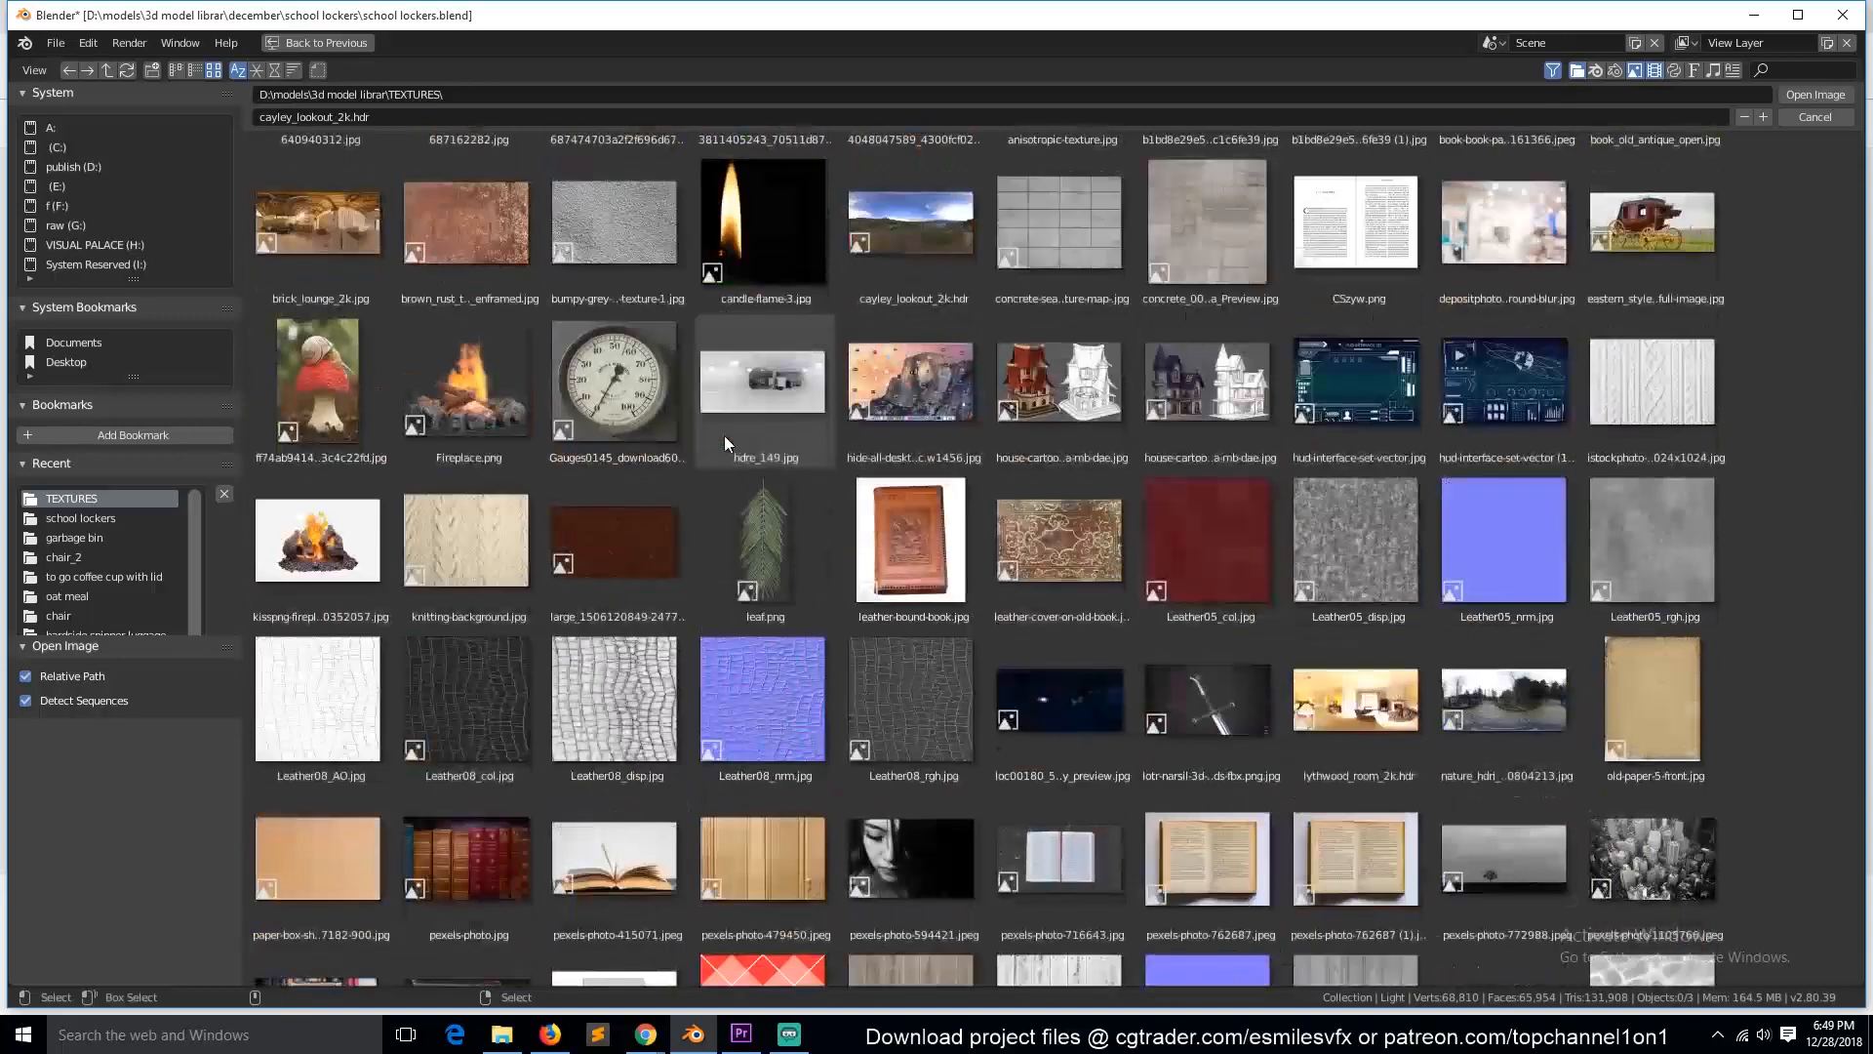
scroll(724, 435, down, 5)
click(344, 617)
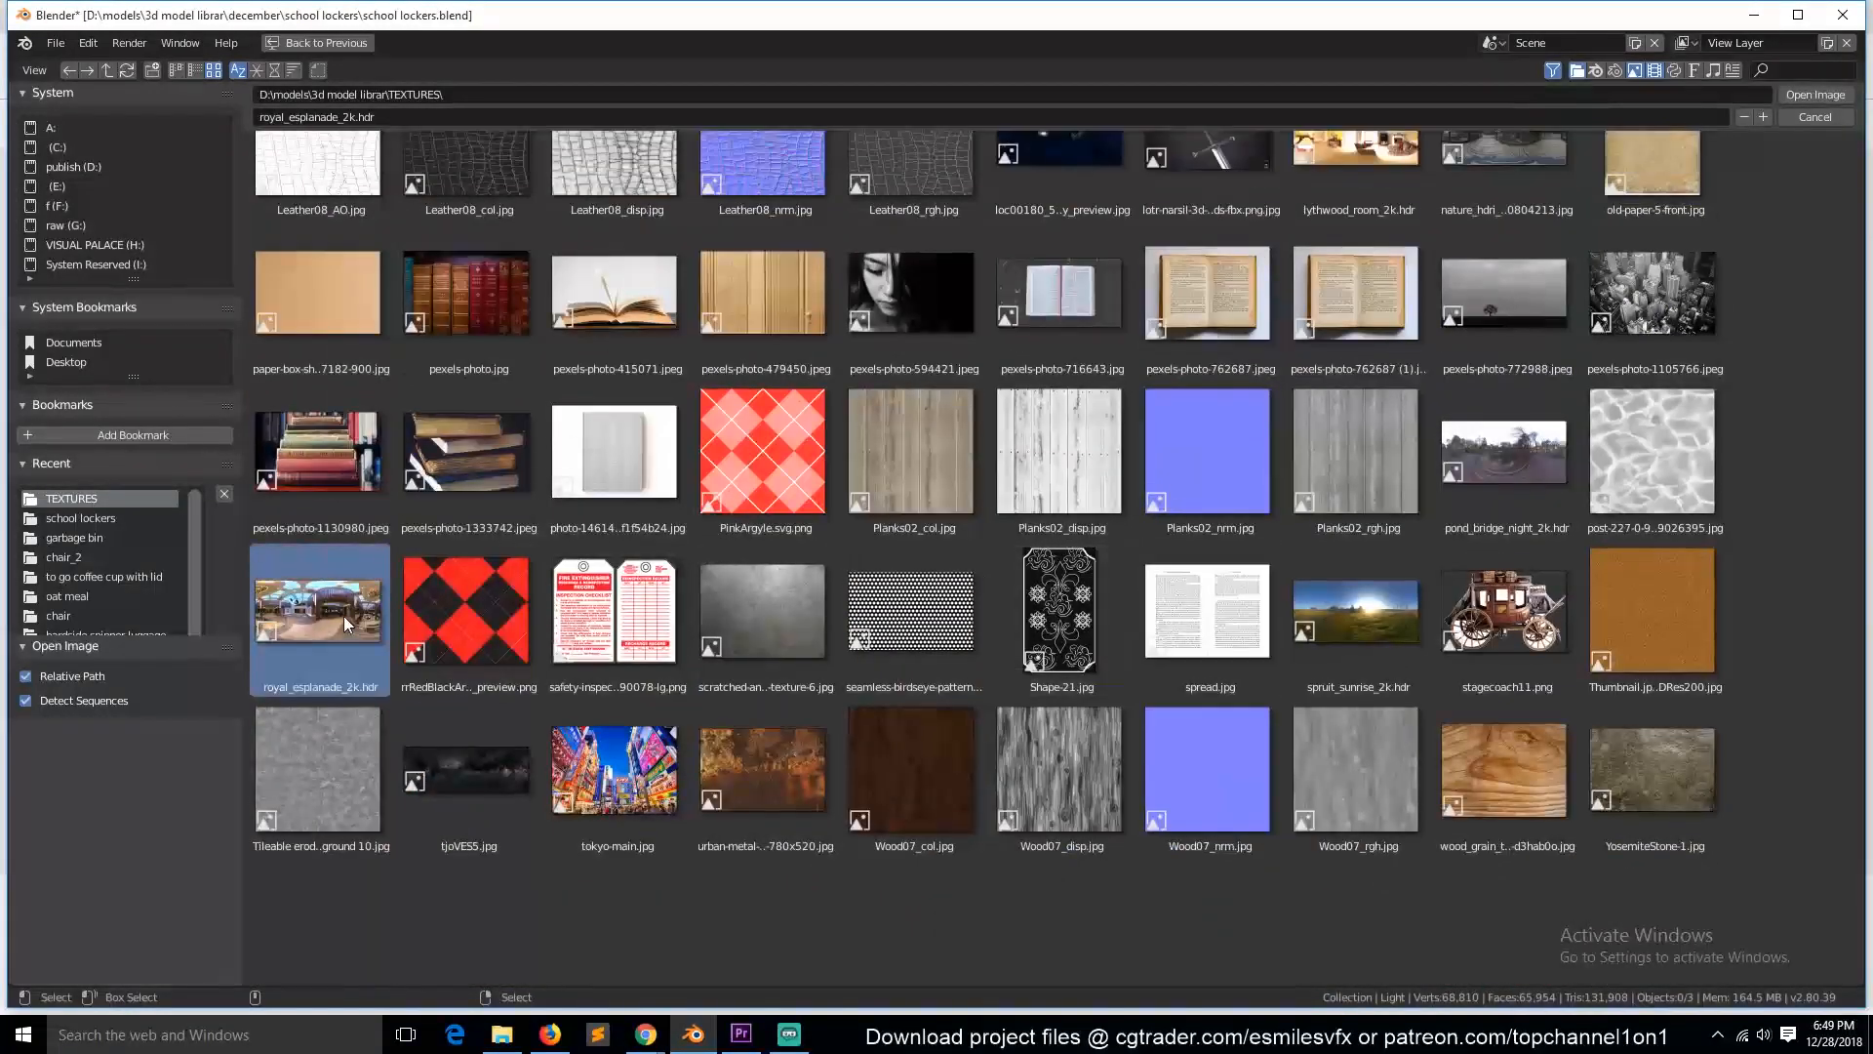
double_click(343, 617)
scroll(764, 396, down, 1)
Step: Check the lockers in the indoor environment, return to the camera view, and save the file
key(grave)
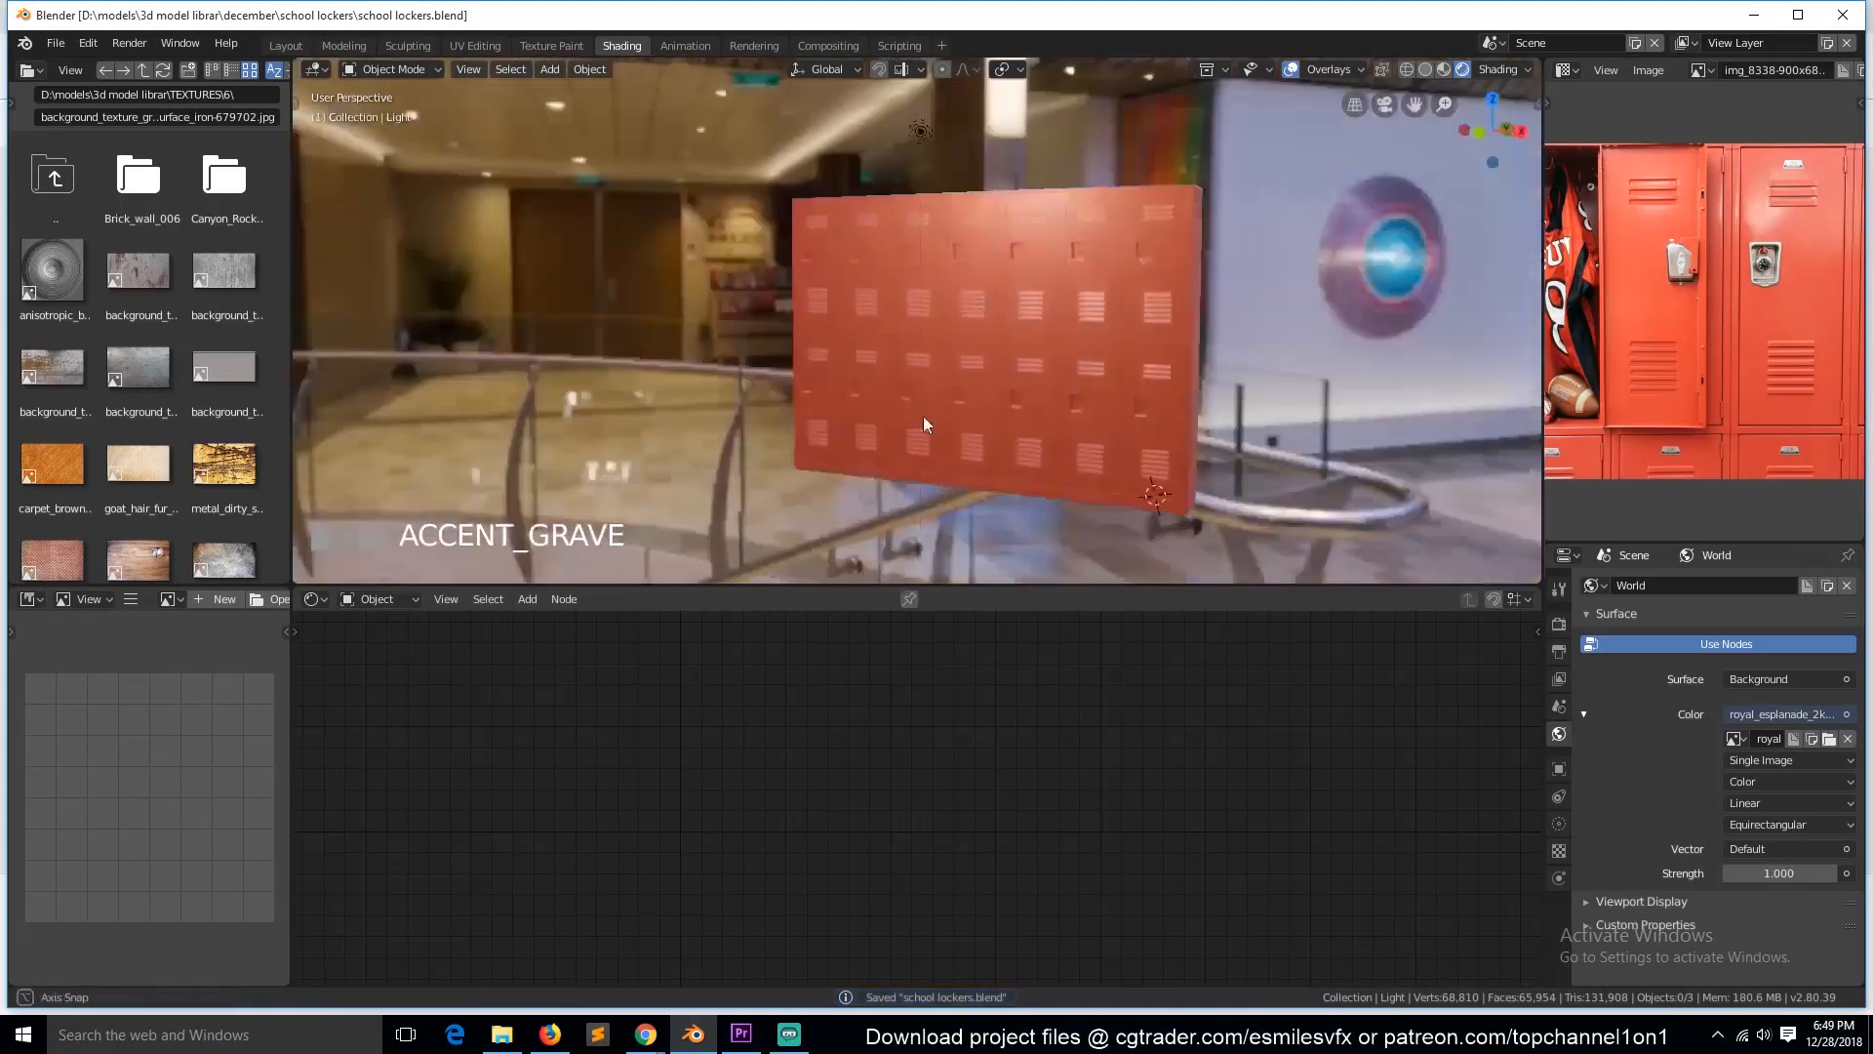
scroll(993, 401, up, 3)
key(grave)
key(KP_0)
key(ctrl+s)
scroll(950, 360, up, 1)
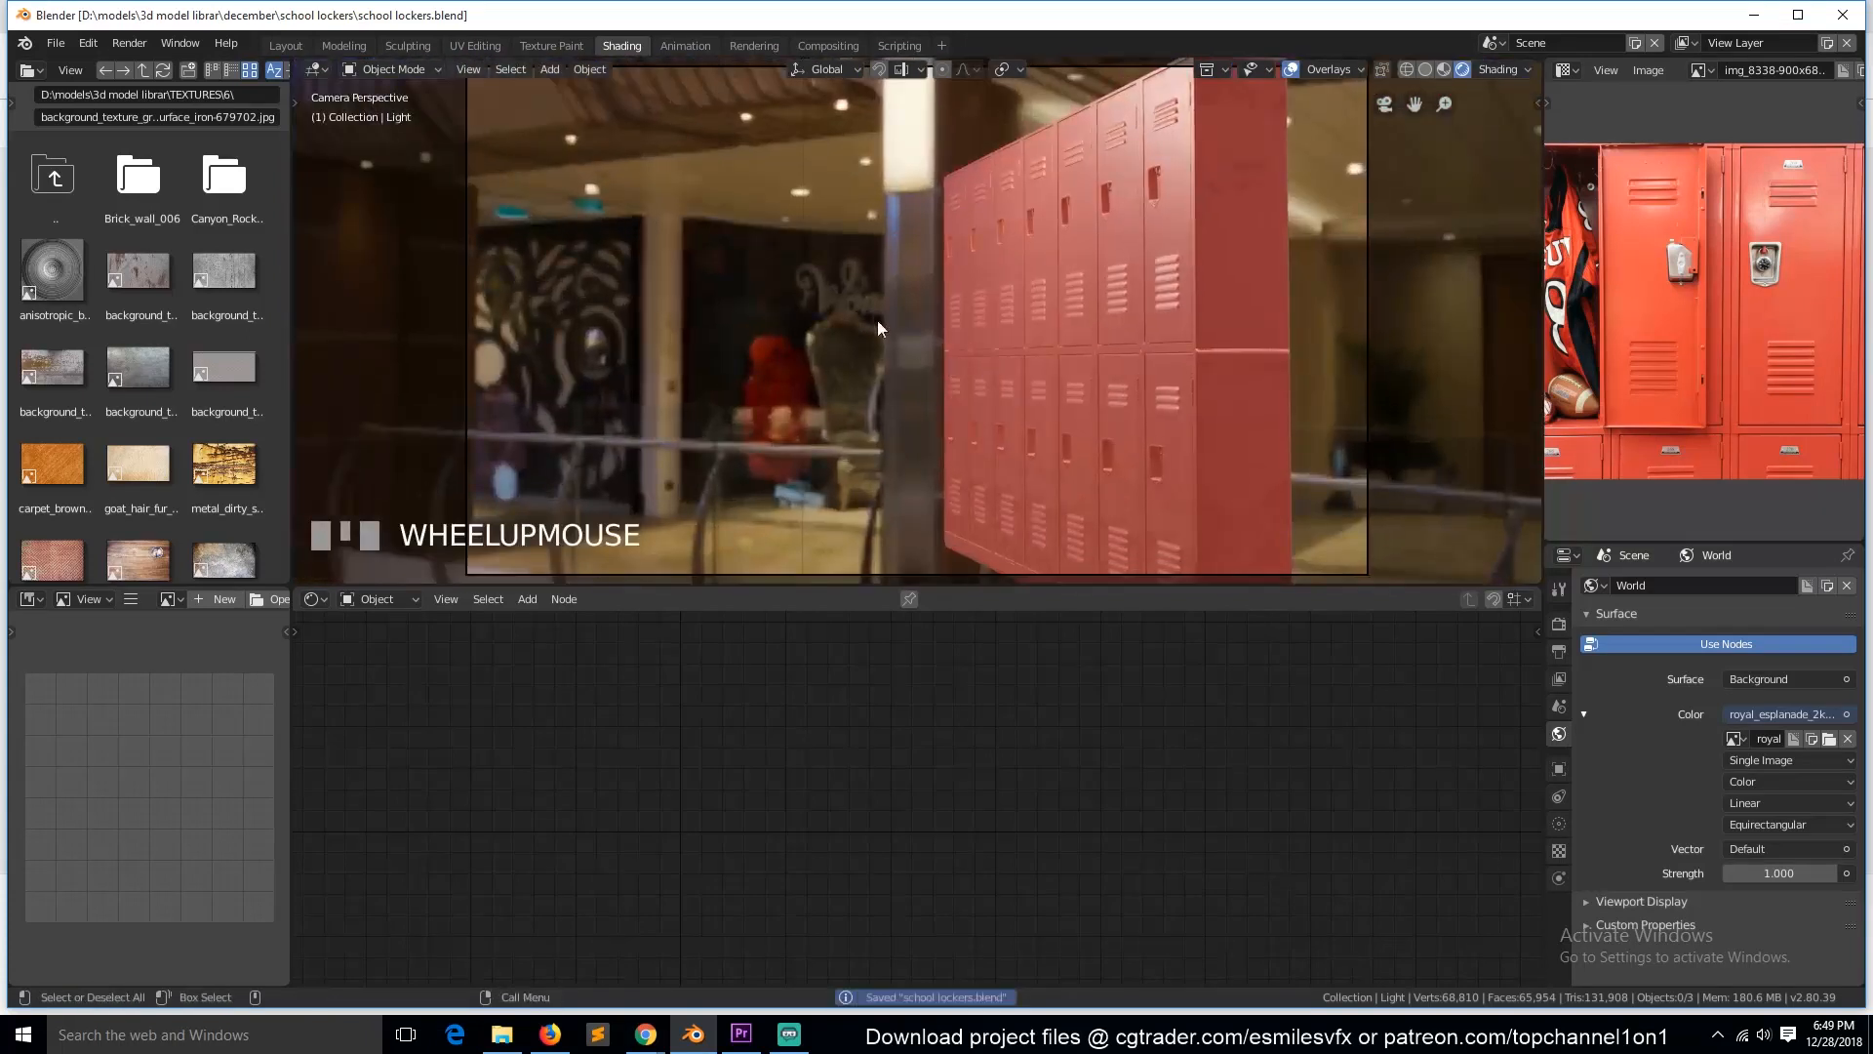
Step: Select the locker row and reduce its Array count to 6
key(grave)
click(981, 341)
click(1563, 818)
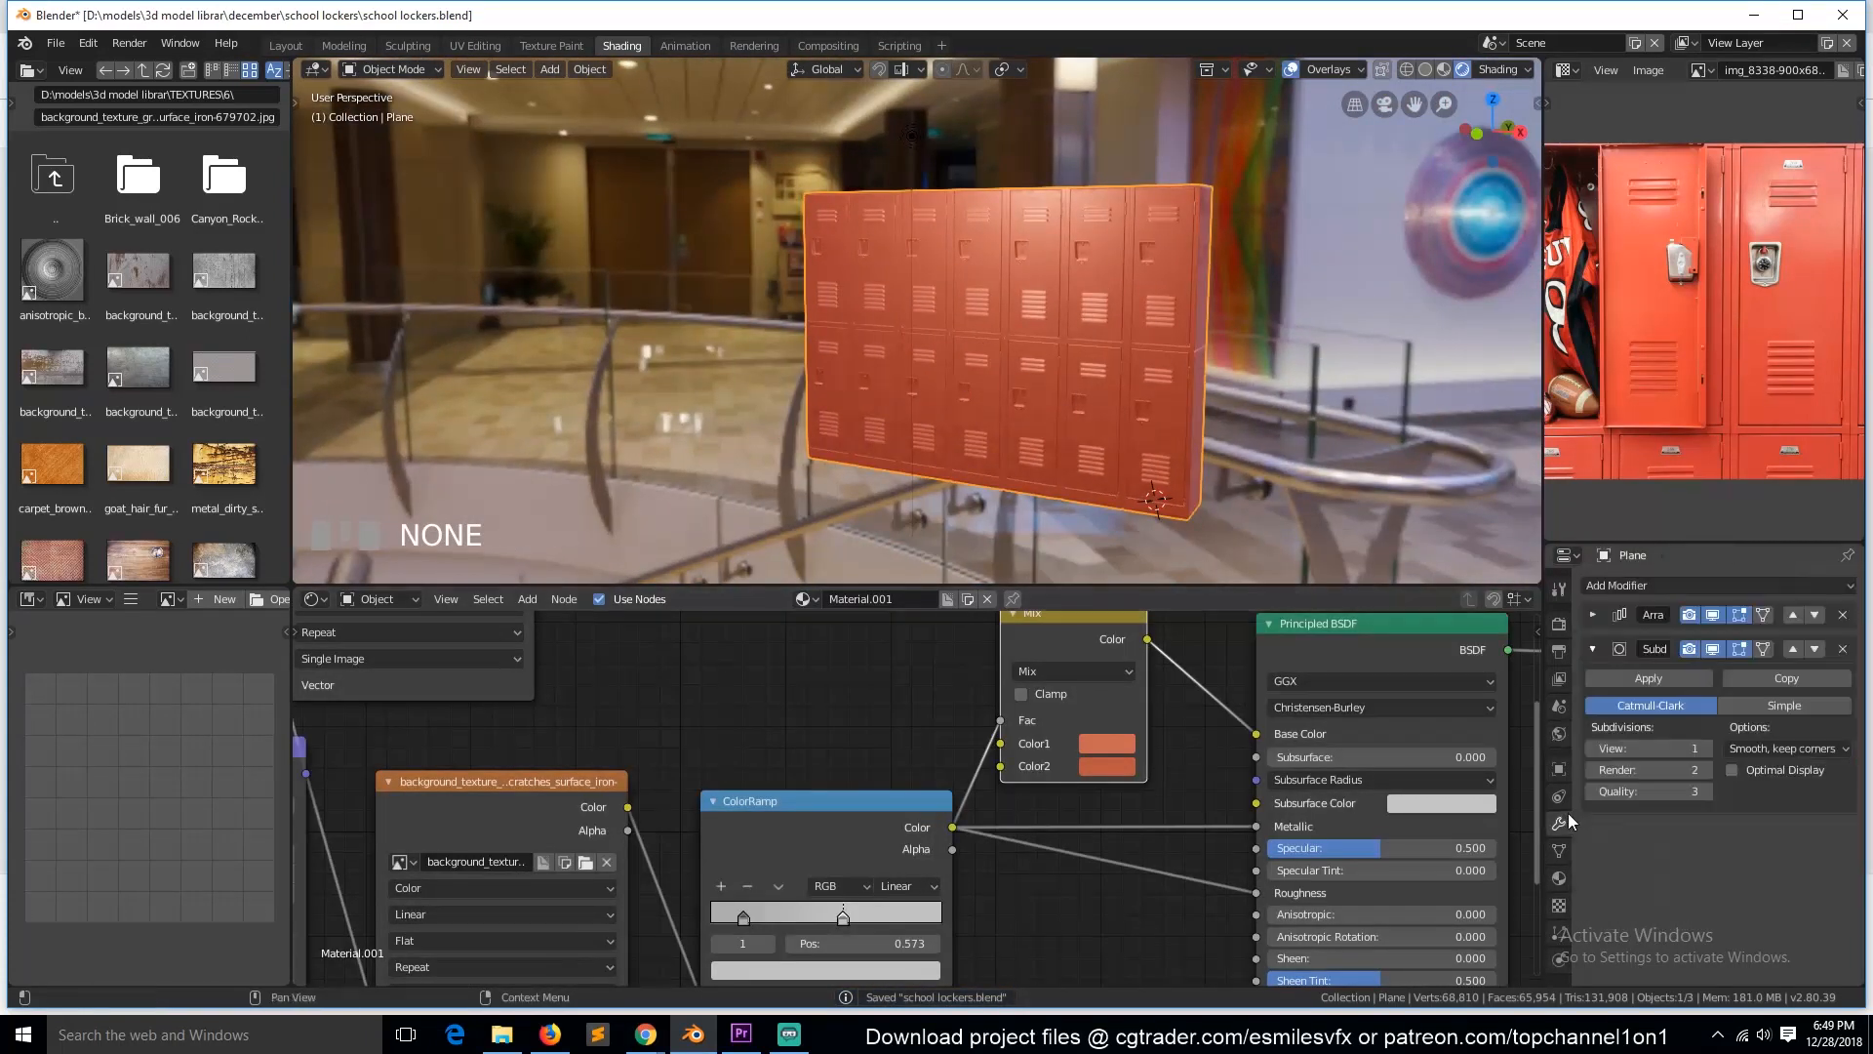
click(1600, 617)
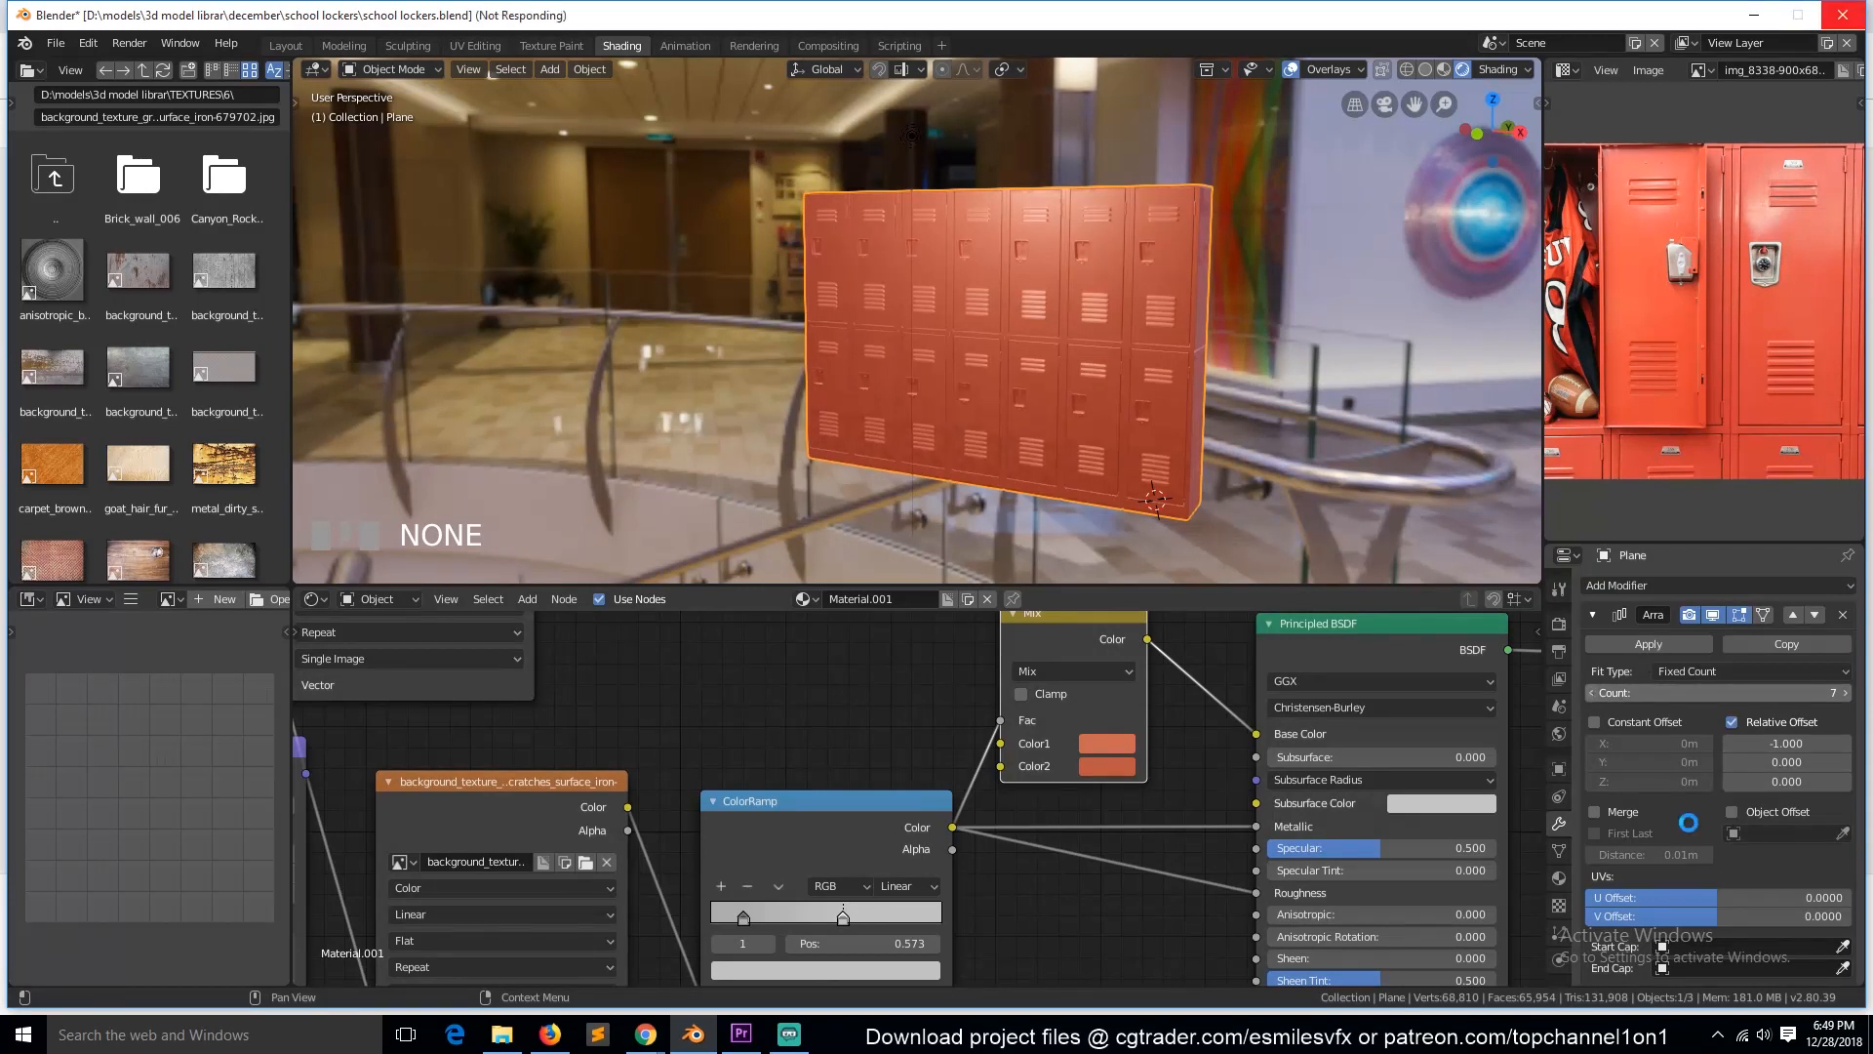
click(1659, 777)
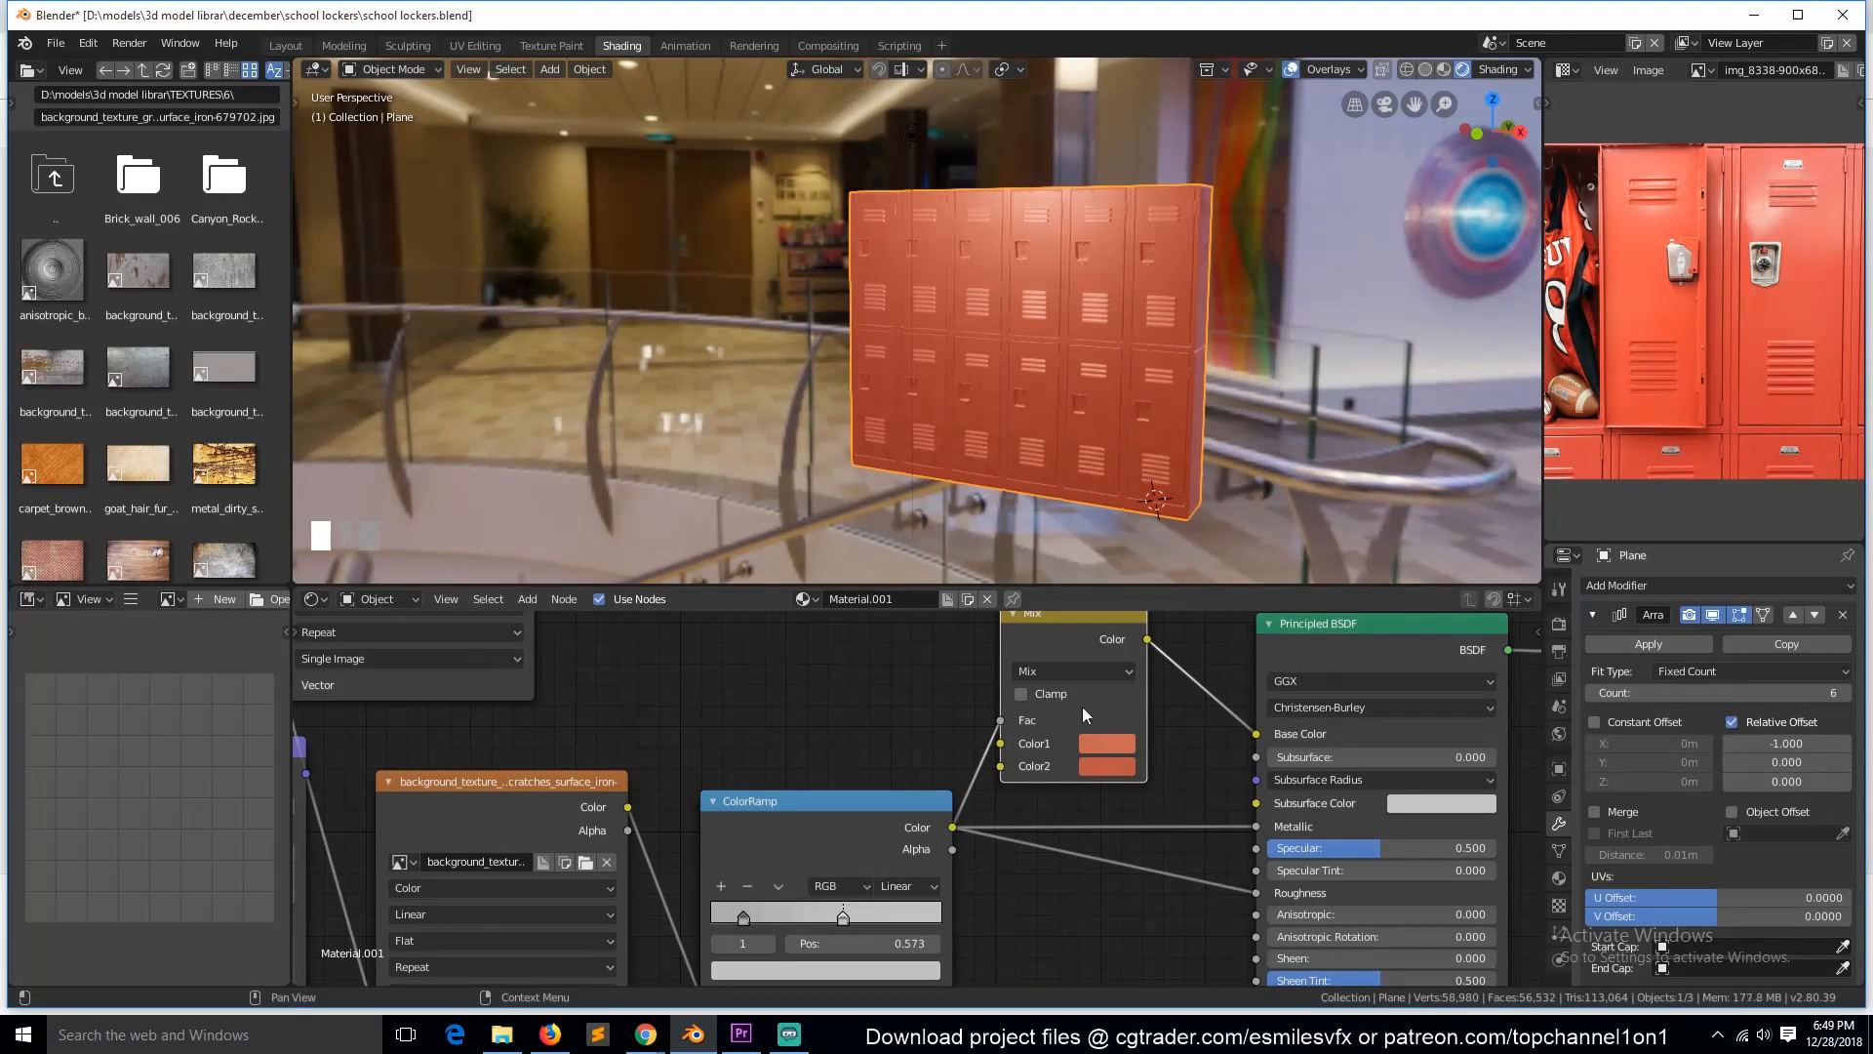
Step: Remove the Subdivision Surface modifier from the locker row and save the file
click(1592, 615)
click(1714, 649)
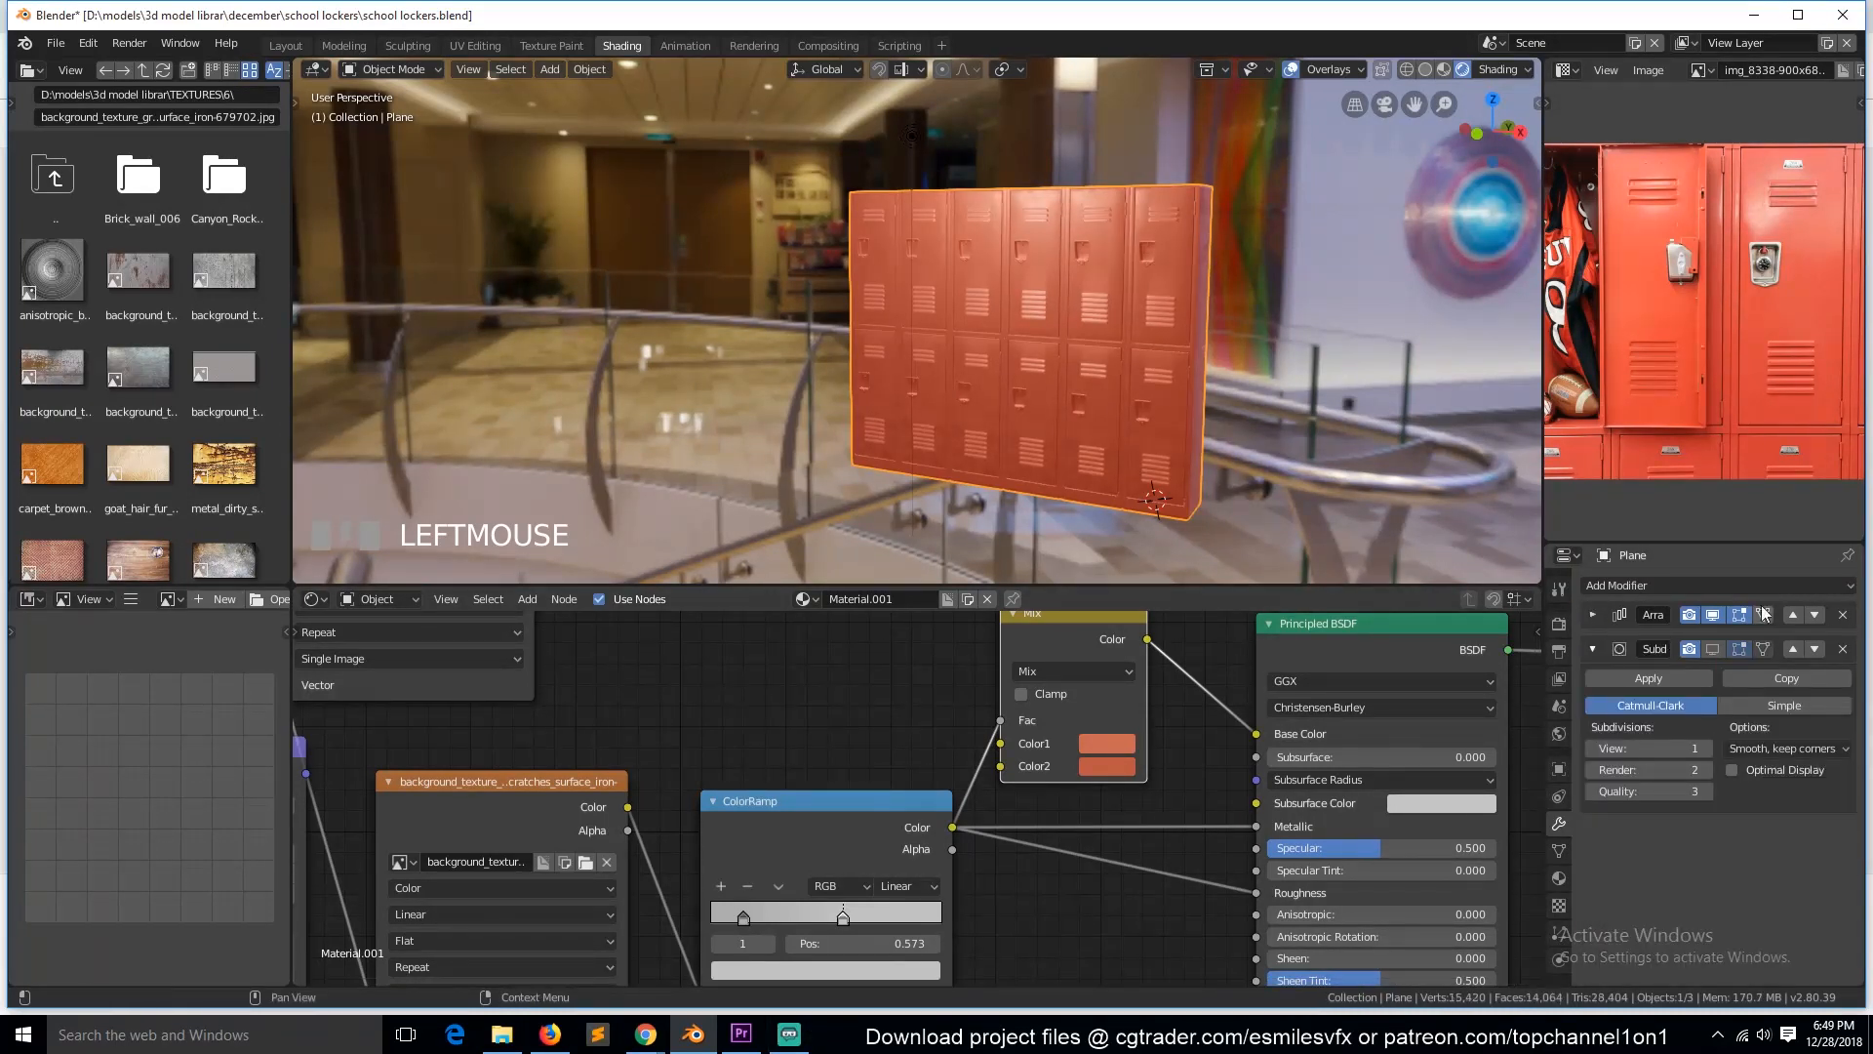
click(1843, 648)
click(524, 444)
key(ctrl+s)
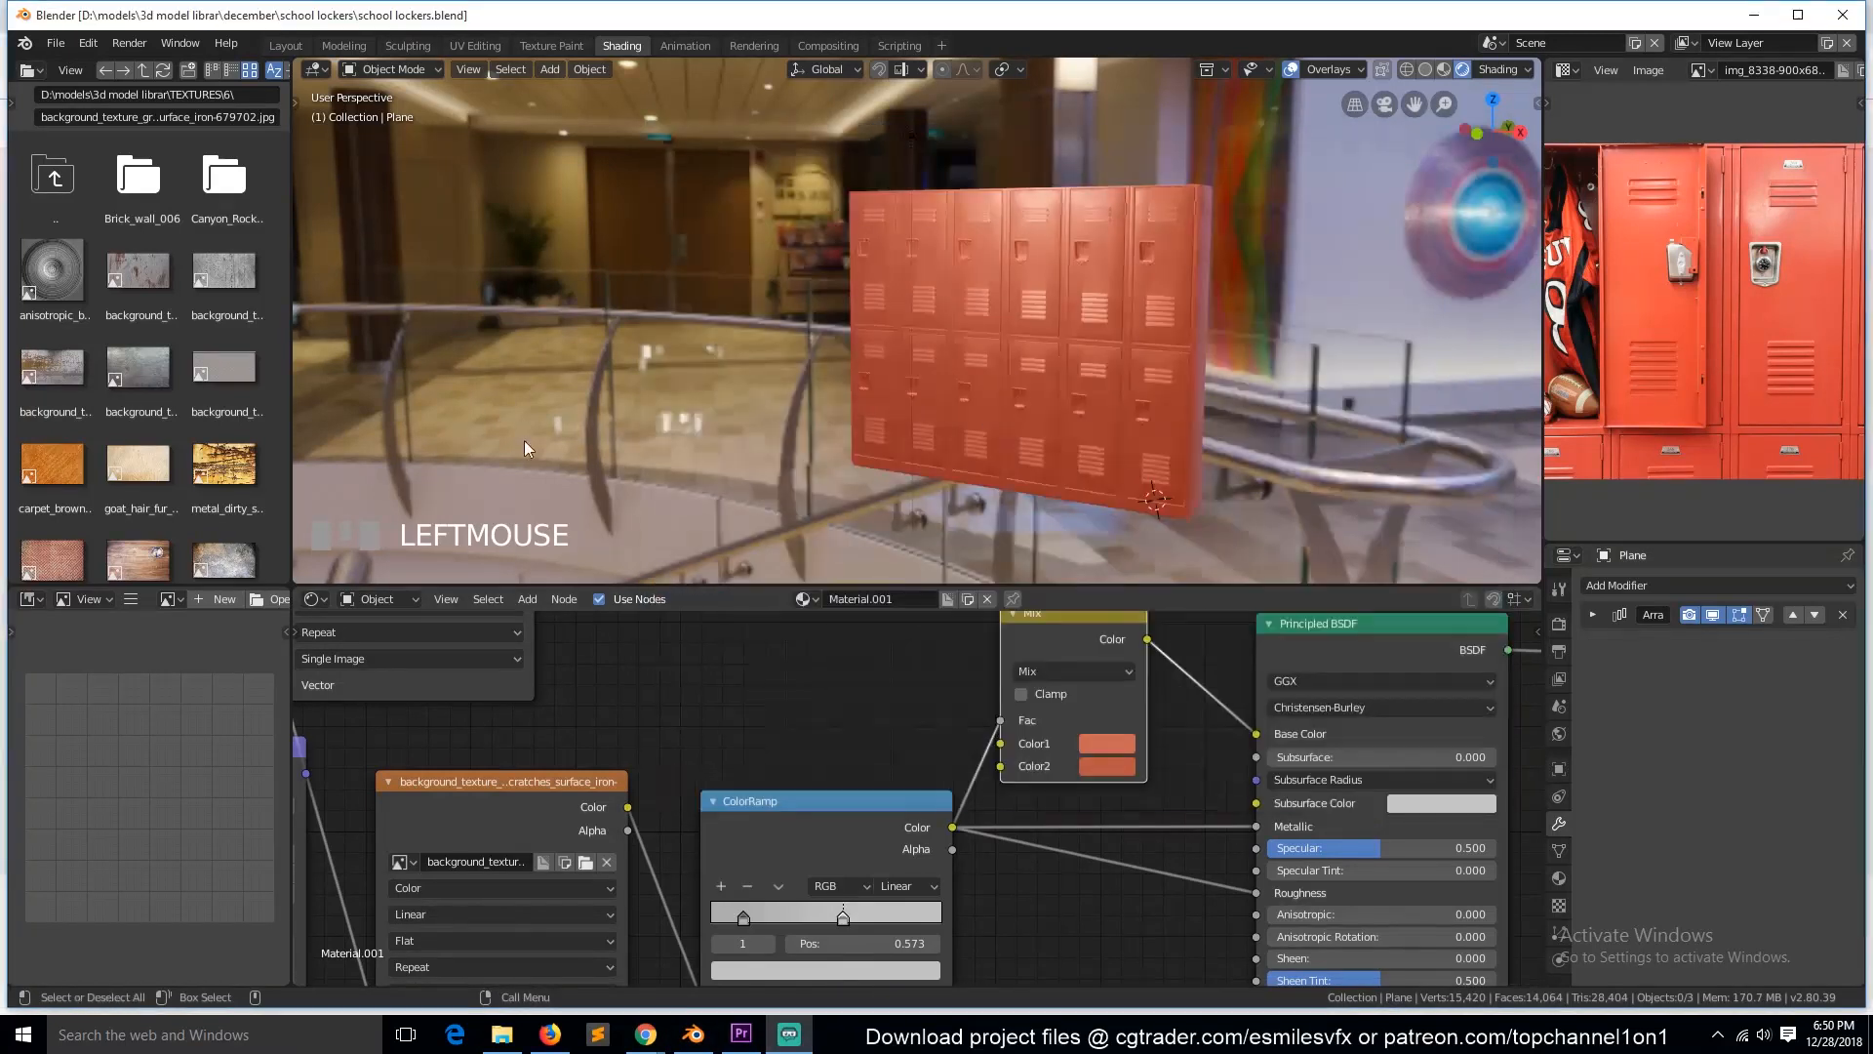
Step: In front view, set the locker row's Array count to 2
click(1040, 395)
key(KP_1)
click(1594, 616)
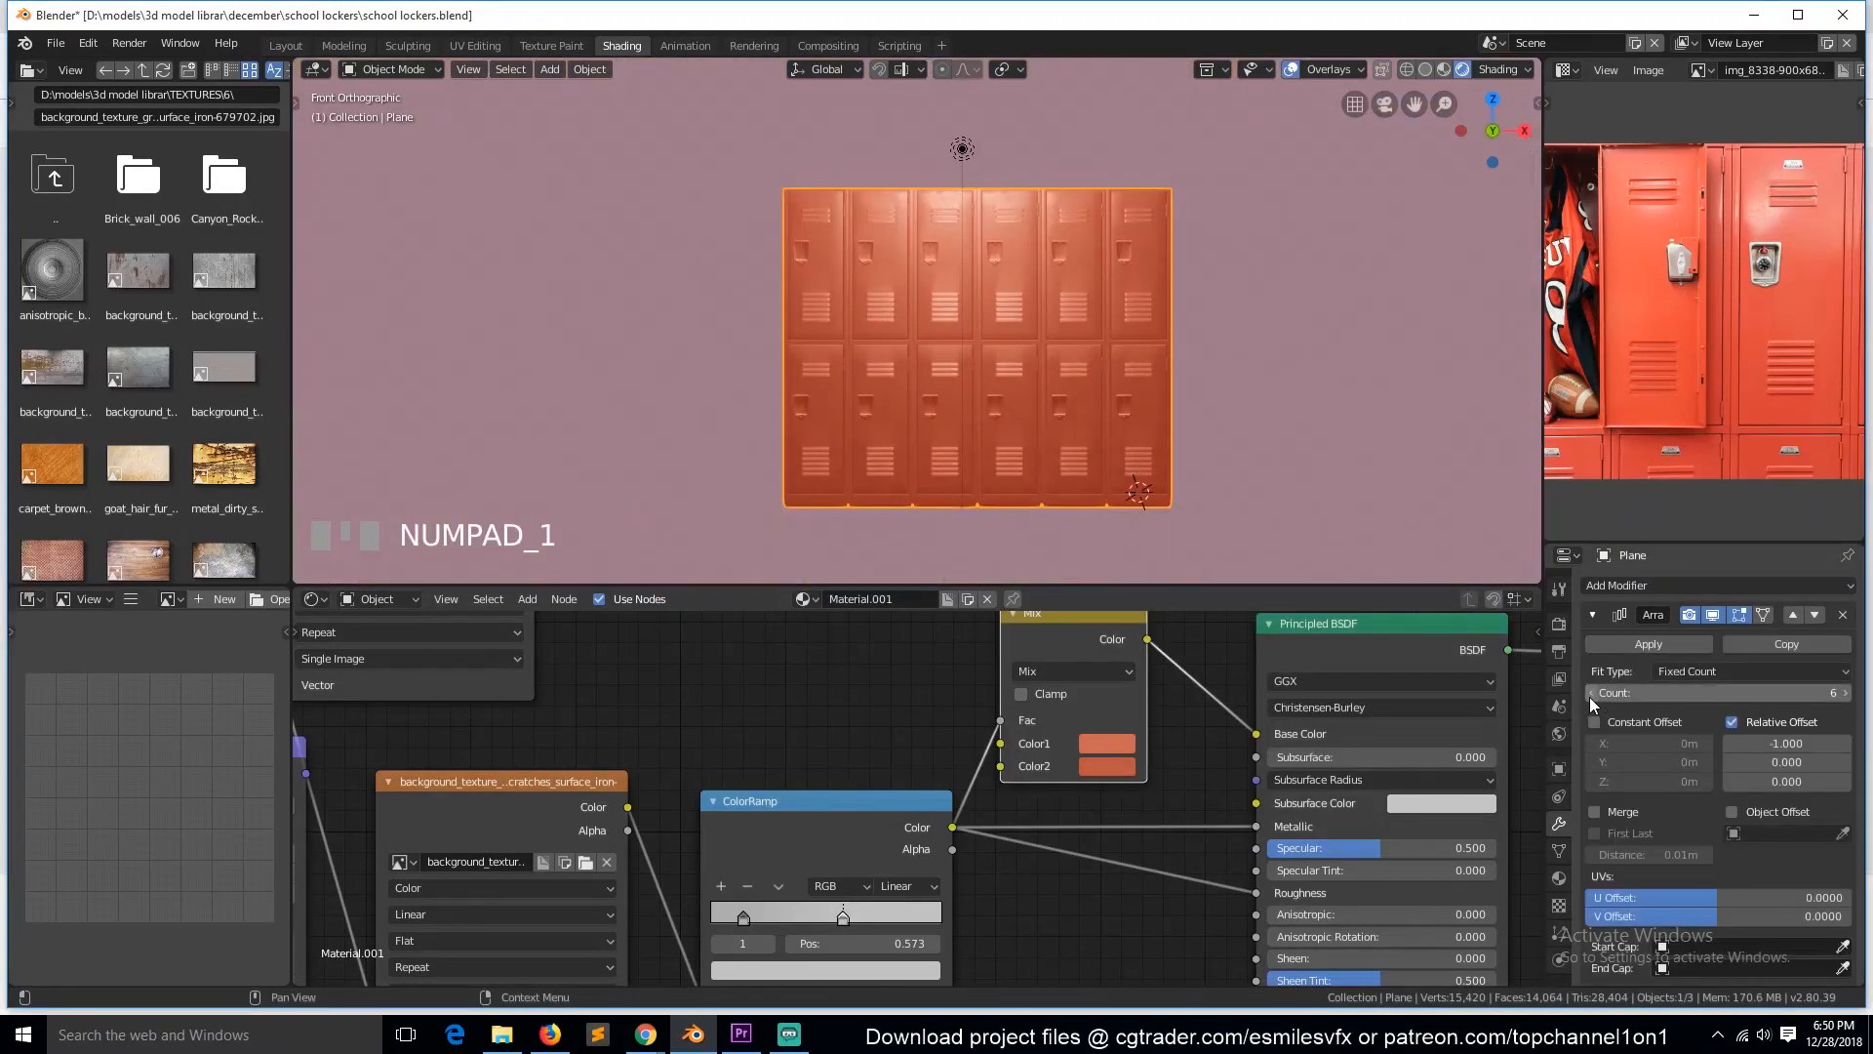
click(1591, 692)
click(1591, 693)
click(1591, 693)
click(1591, 692)
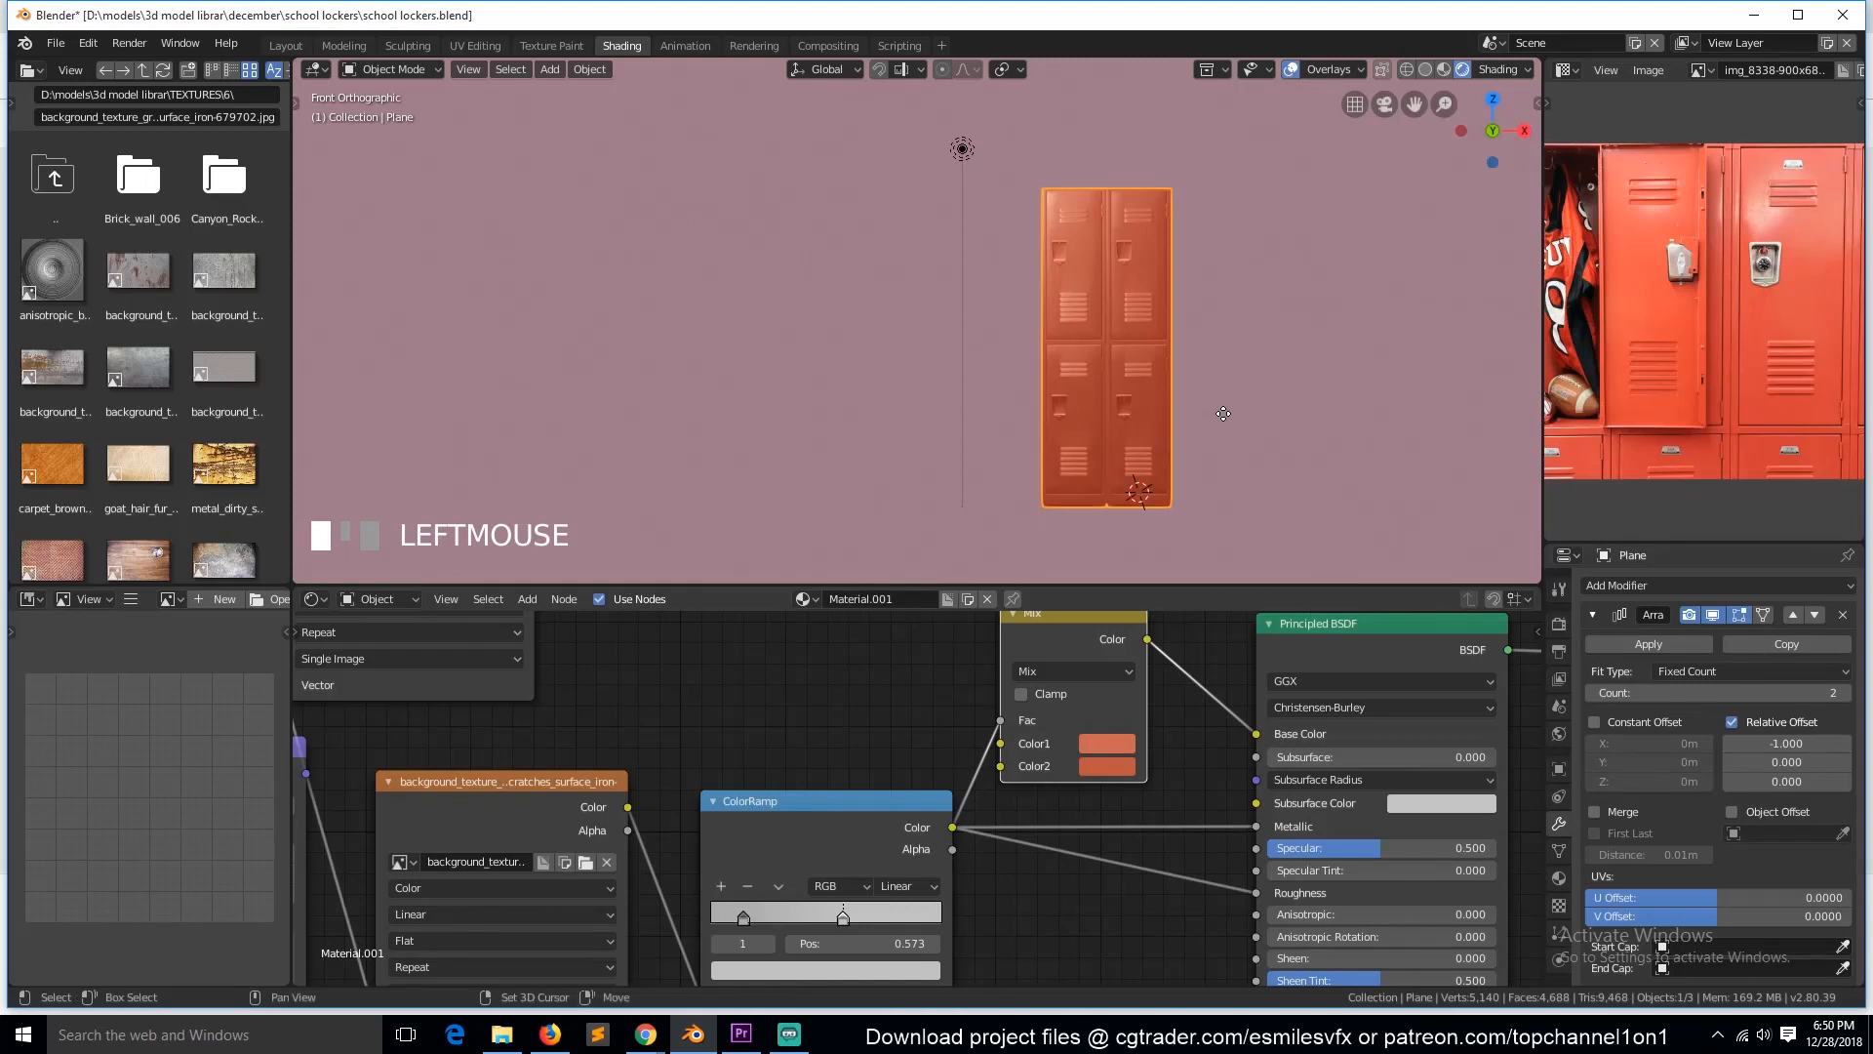
Step: Duplicate the two-column locker block, align the copy flush against the original's left side, and save the file
key(shift+d)
middle_drag(1122, 401, 698, 366)
click(1094, 403)
scroll(1128, 349, up, 5)
click(1092, 365)
scroll(699, 366, up, 4)
click(698, 365)
key(g)
click(676, 389)
key(g)
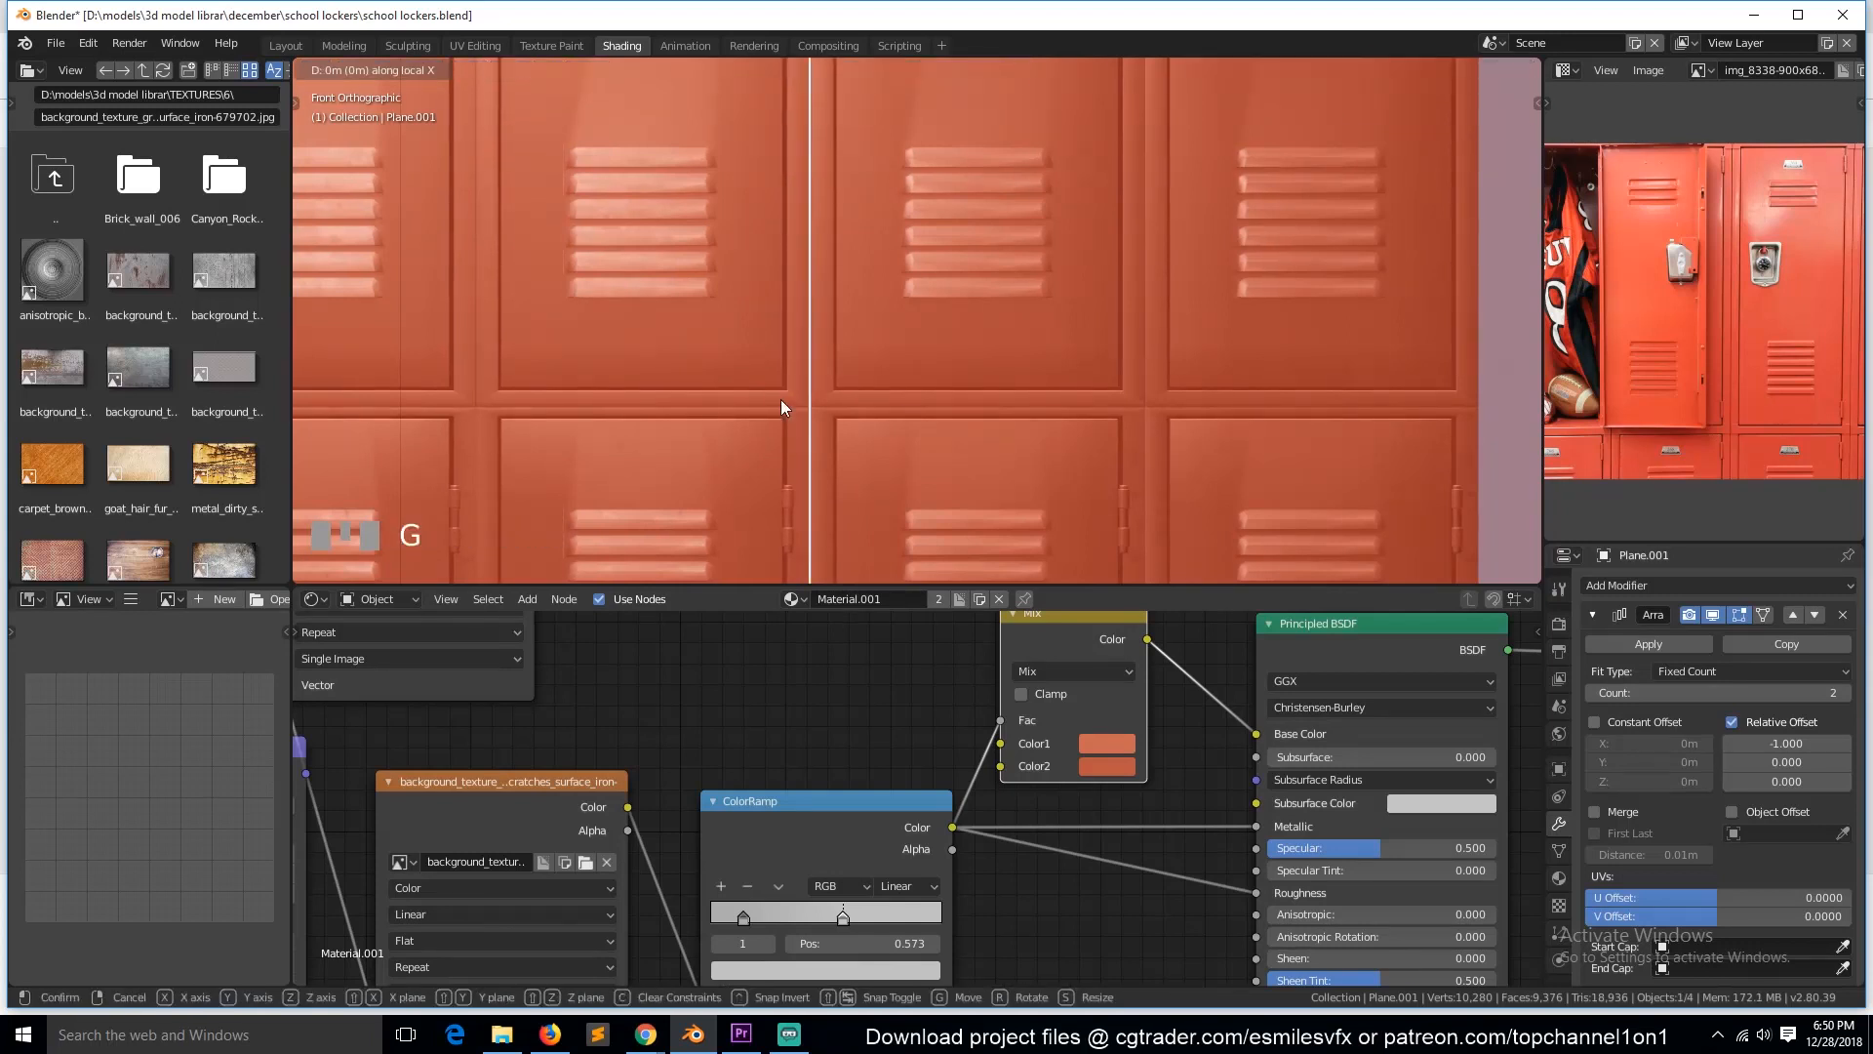
click(780, 400)
key(grave)
middle_drag(781, 400, 866, 453)
scroll(878, 354, up, 4)
key(ctrl+s)
Step: Enable Auto Smooth normals with a 30° angle on the locker blocks and save the file
click(988, 326)
click(1558, 851)
scroll(1651, 878, down, 2)
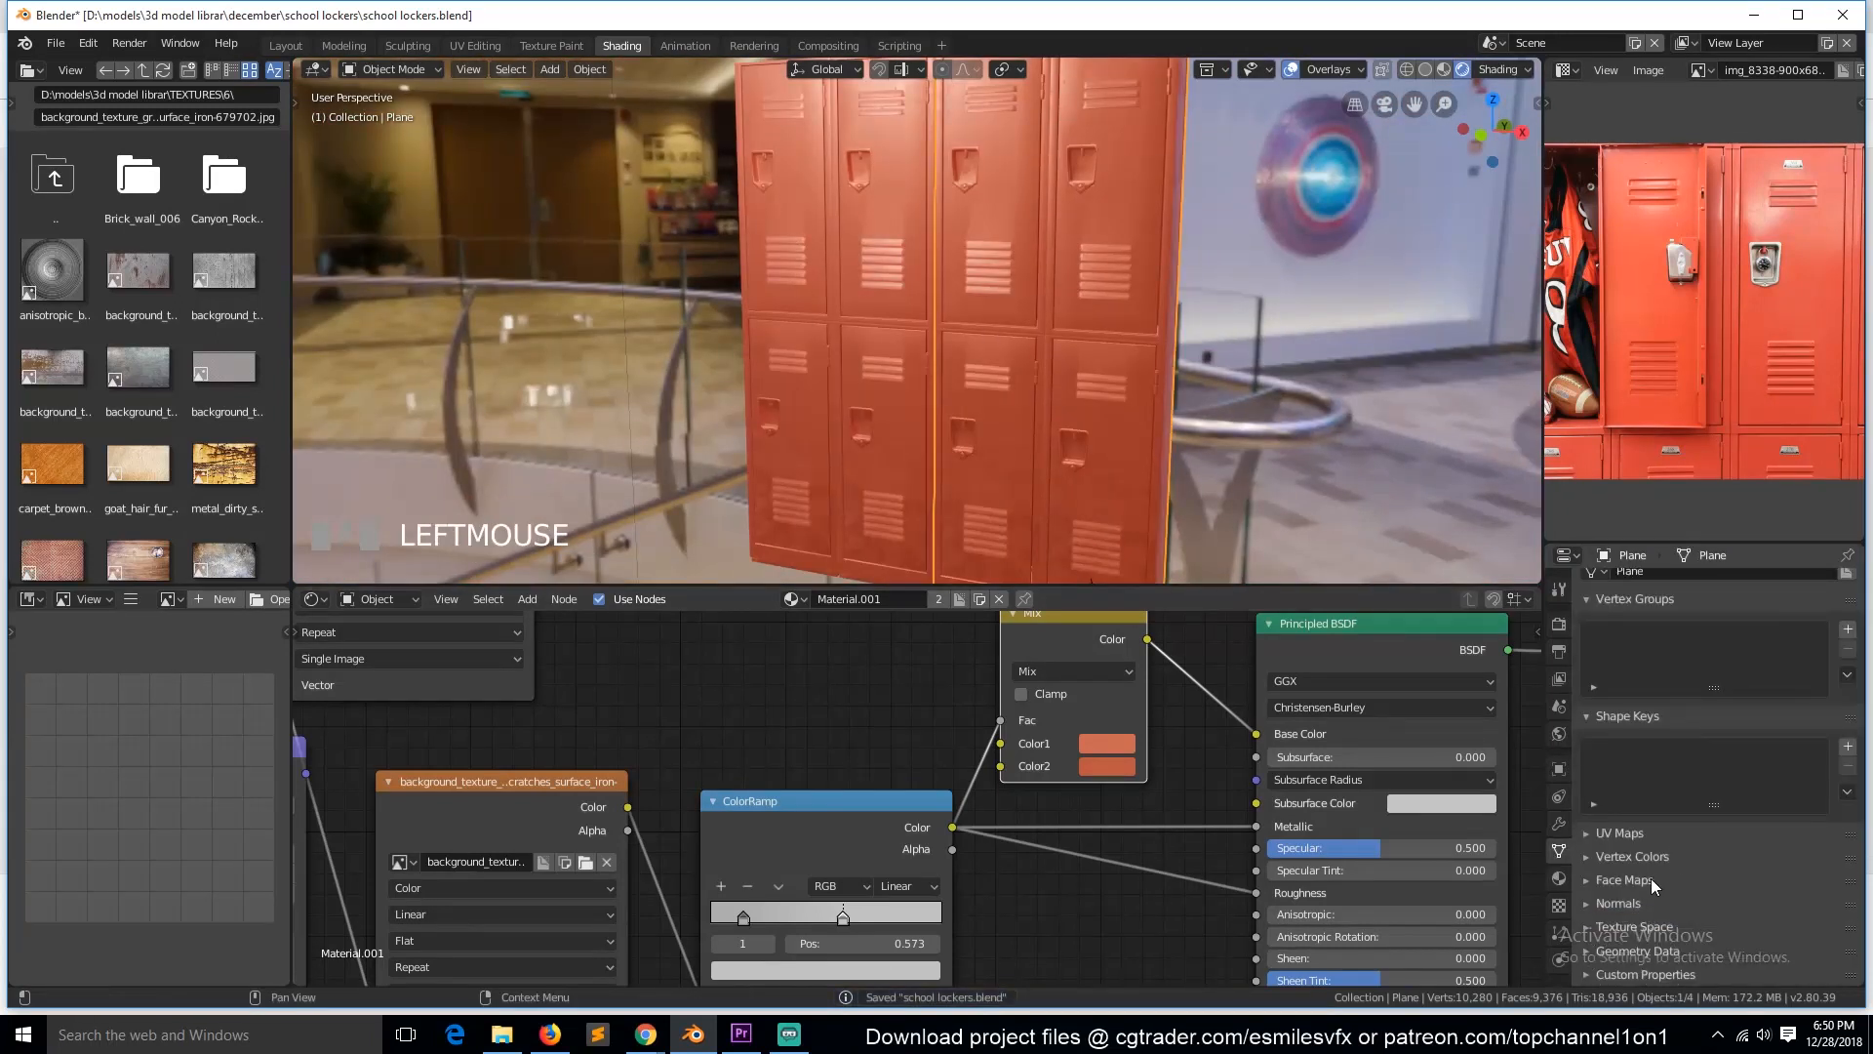
scroll(1651, 878, down, 2)
click(1680, 826)
key(grave)
click(904, 459)
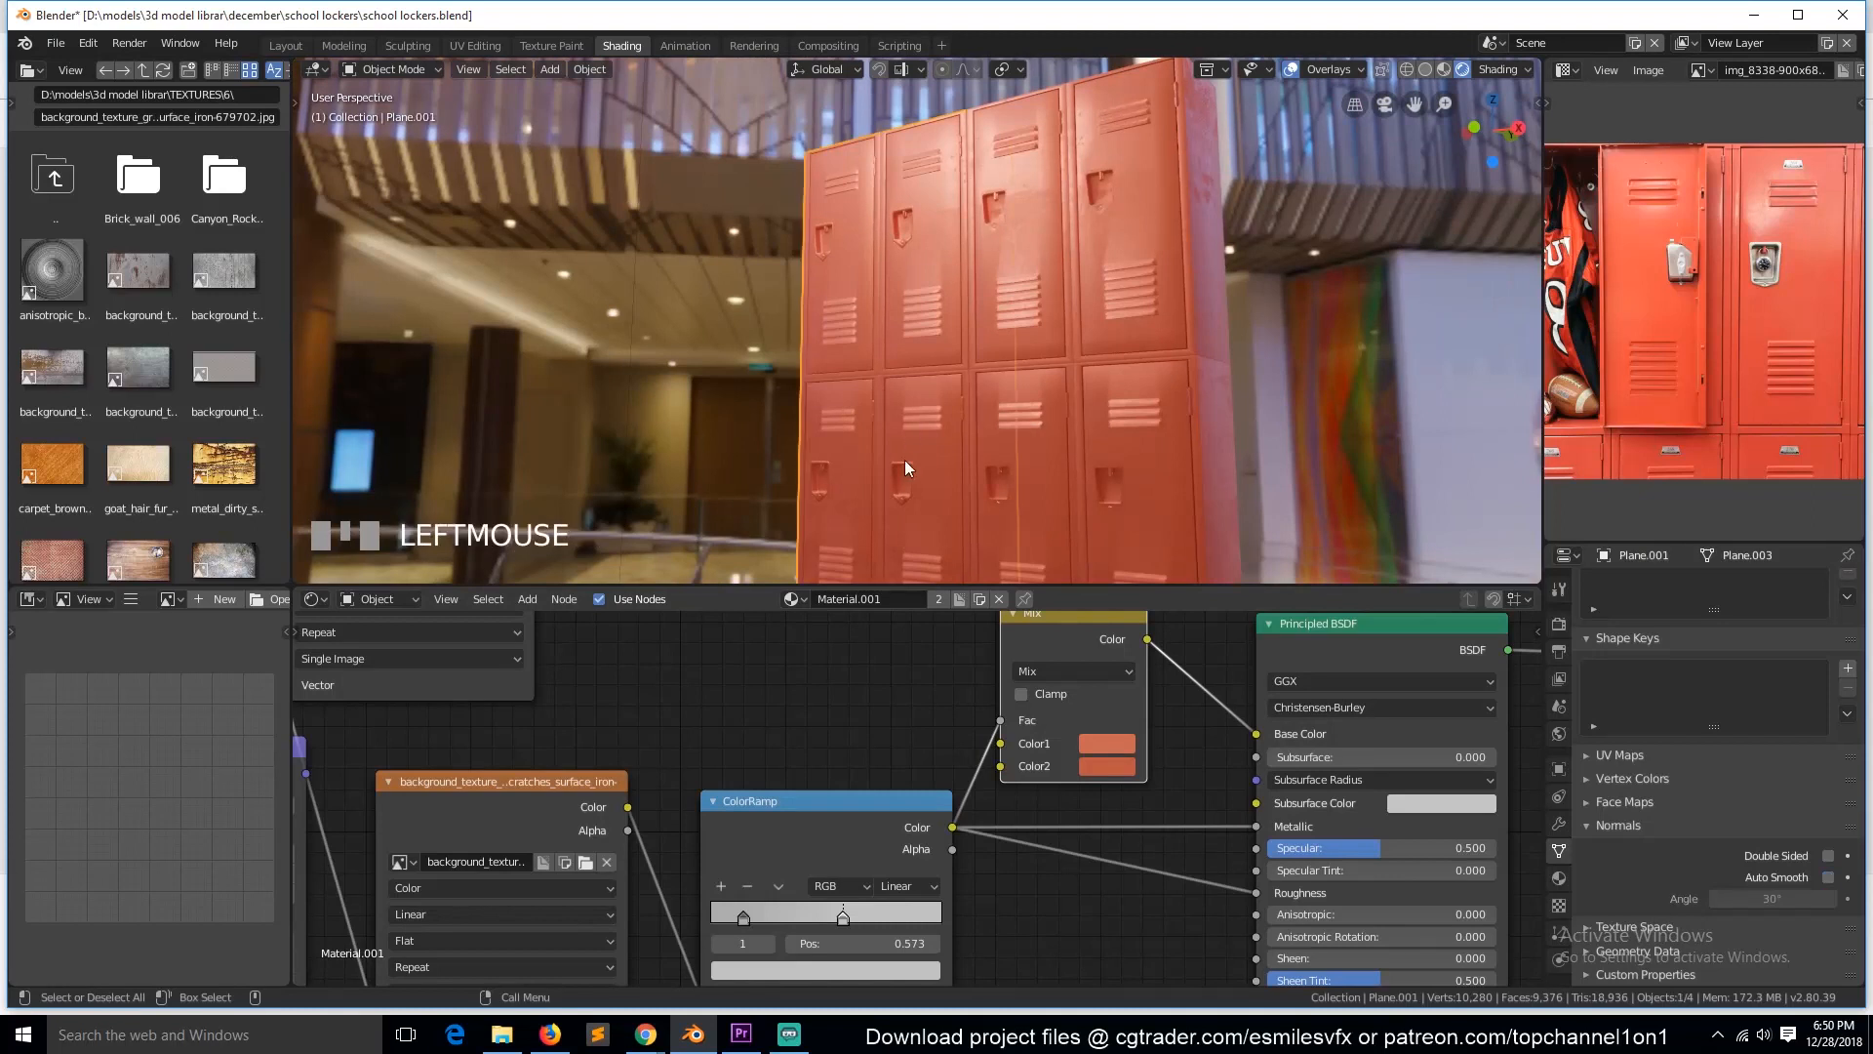
key(ctrl+s)
scroll(893, 471, up, 2)
key(ctrl+s)
key(grave)
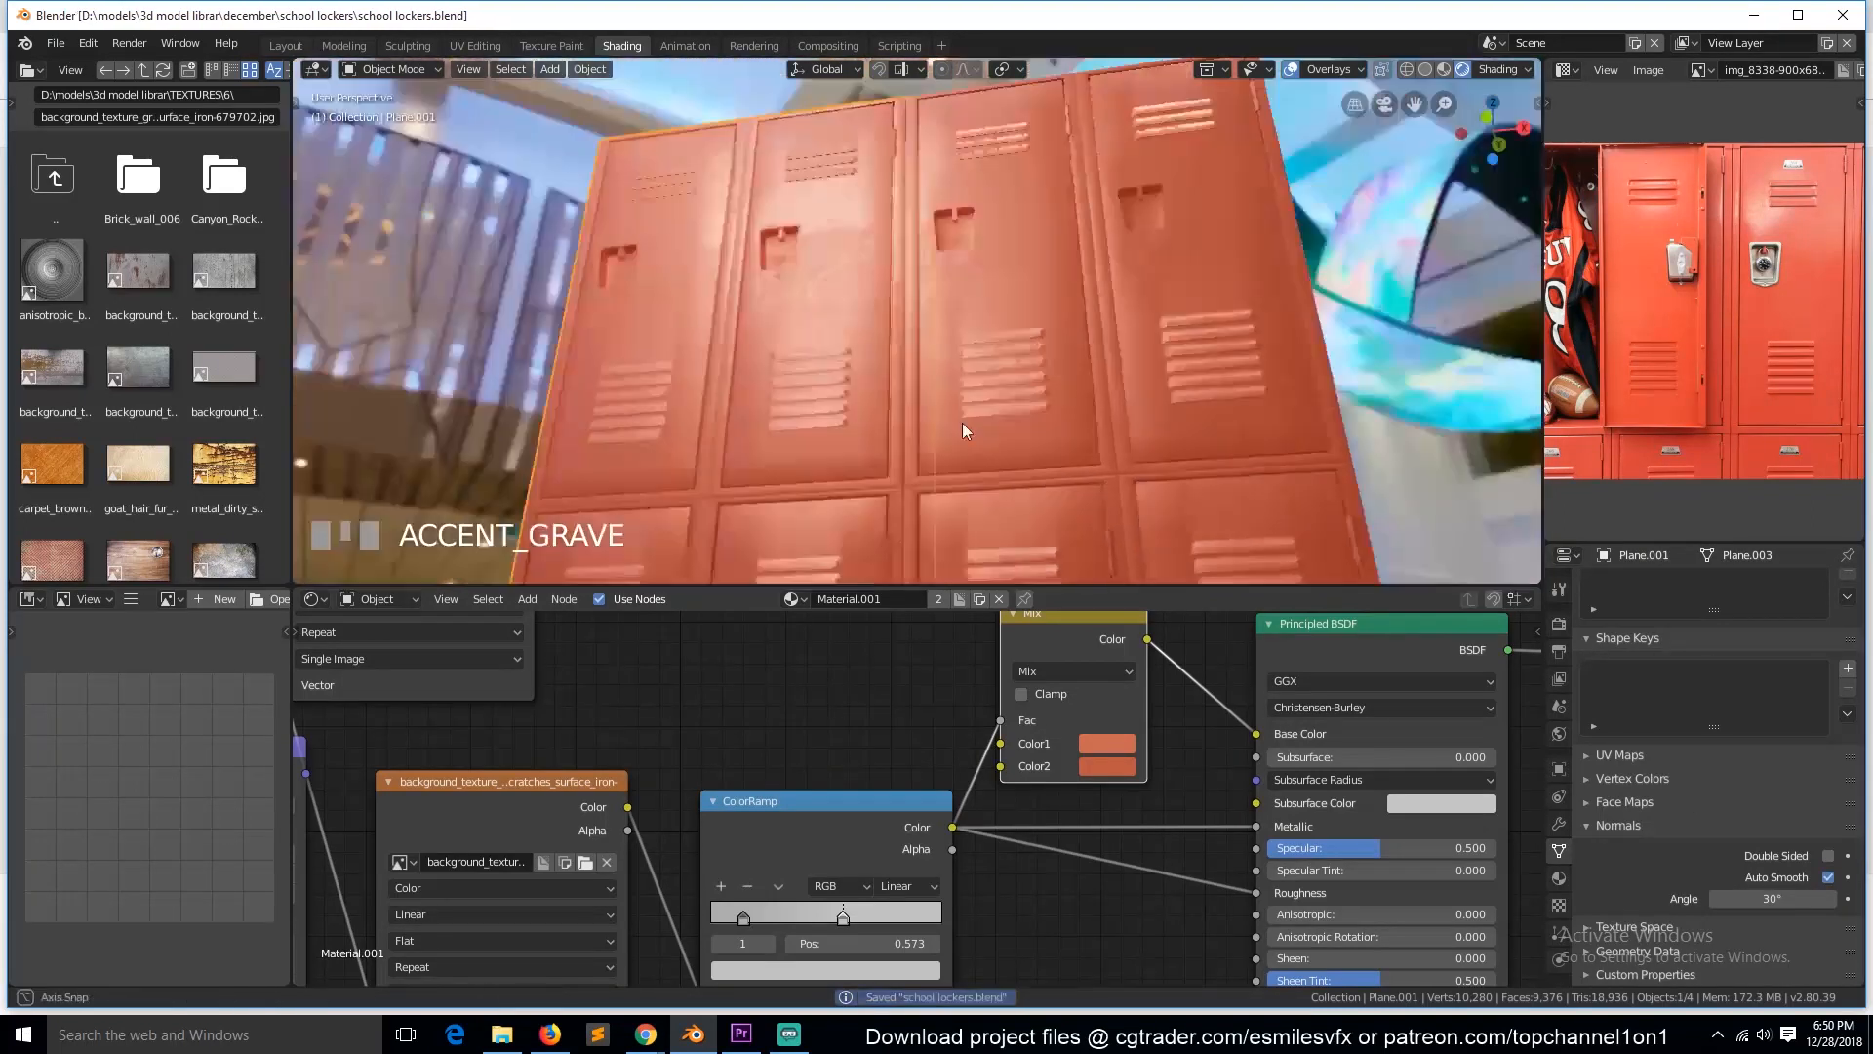
click(908, 483)
key(ctrl+s)
Step: Assign a second material slot to the recessed latch plate and its hexagonal bolt on the duplicated locker block
key(grave)
key(Tab)
key(Tab)
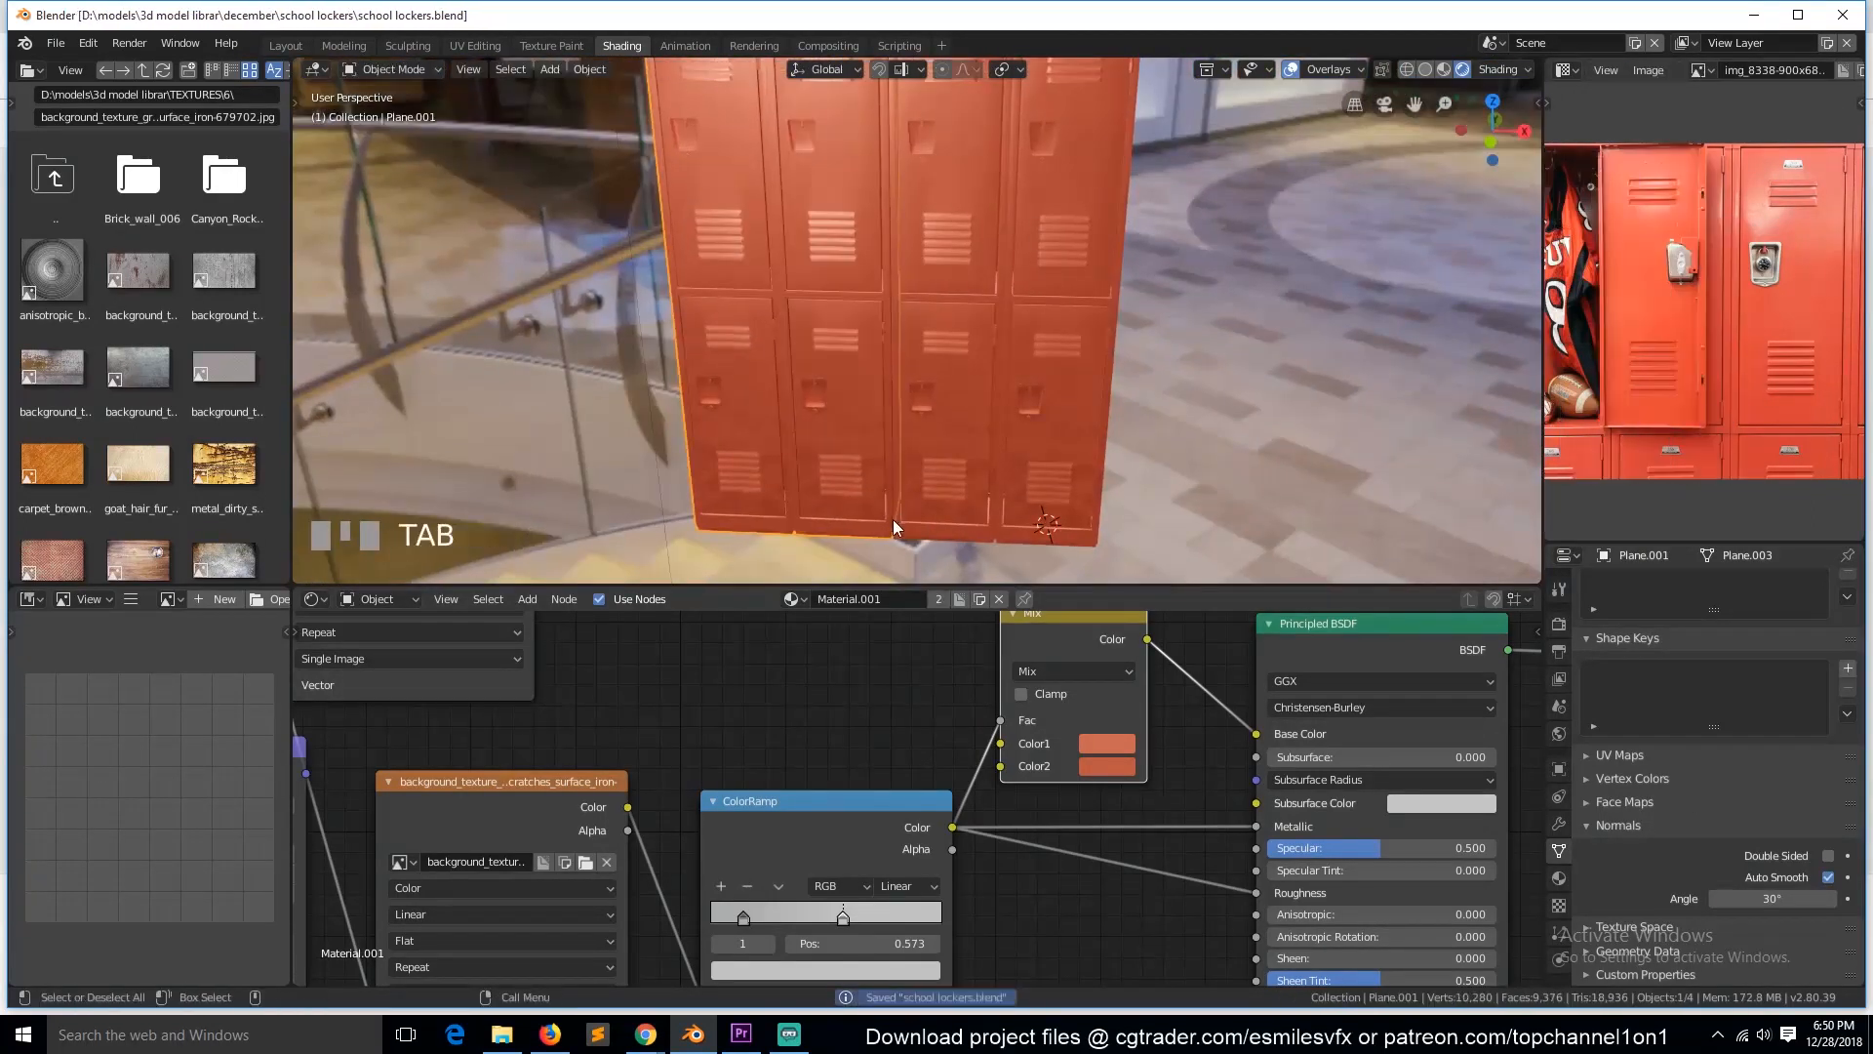
key(Tab)
key(grave)
key(Tab)
key(Tab)
key(KP_Decimal)
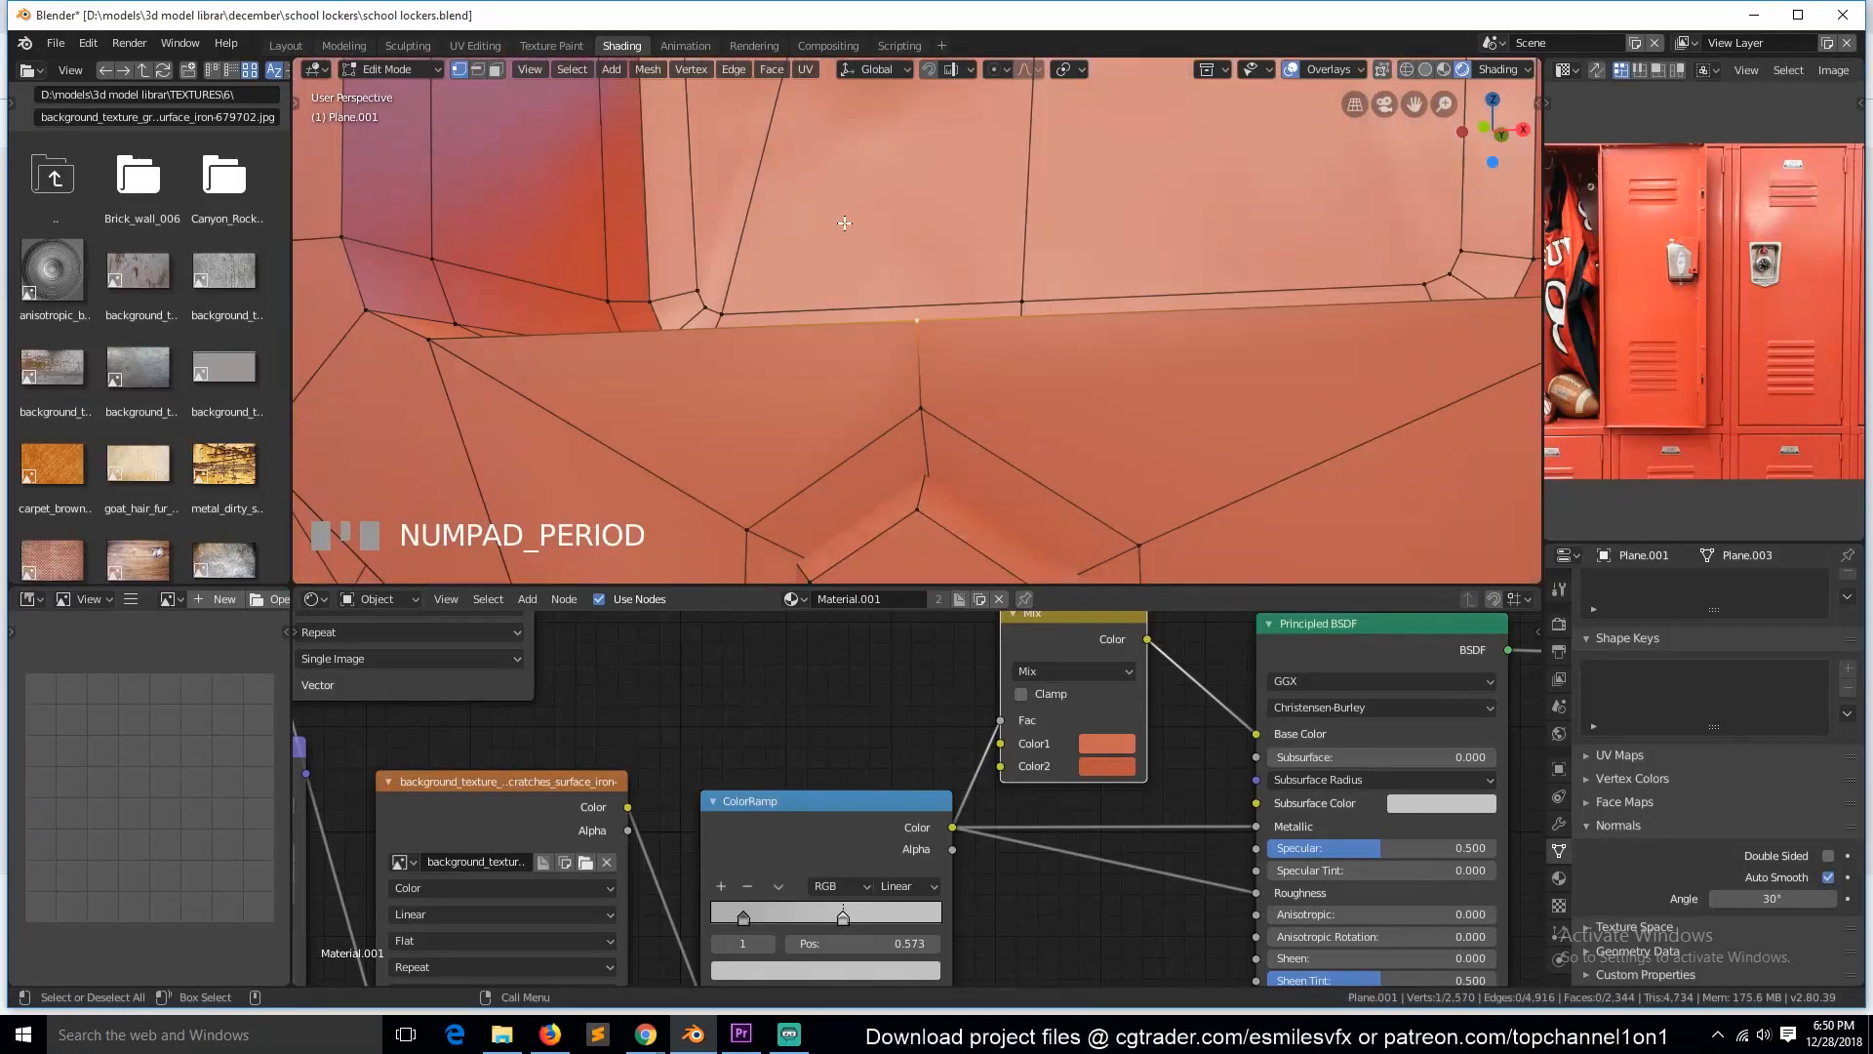
scroll(845, 222, down, 4)
shift+click(924, 385)
key(ctrl+l)
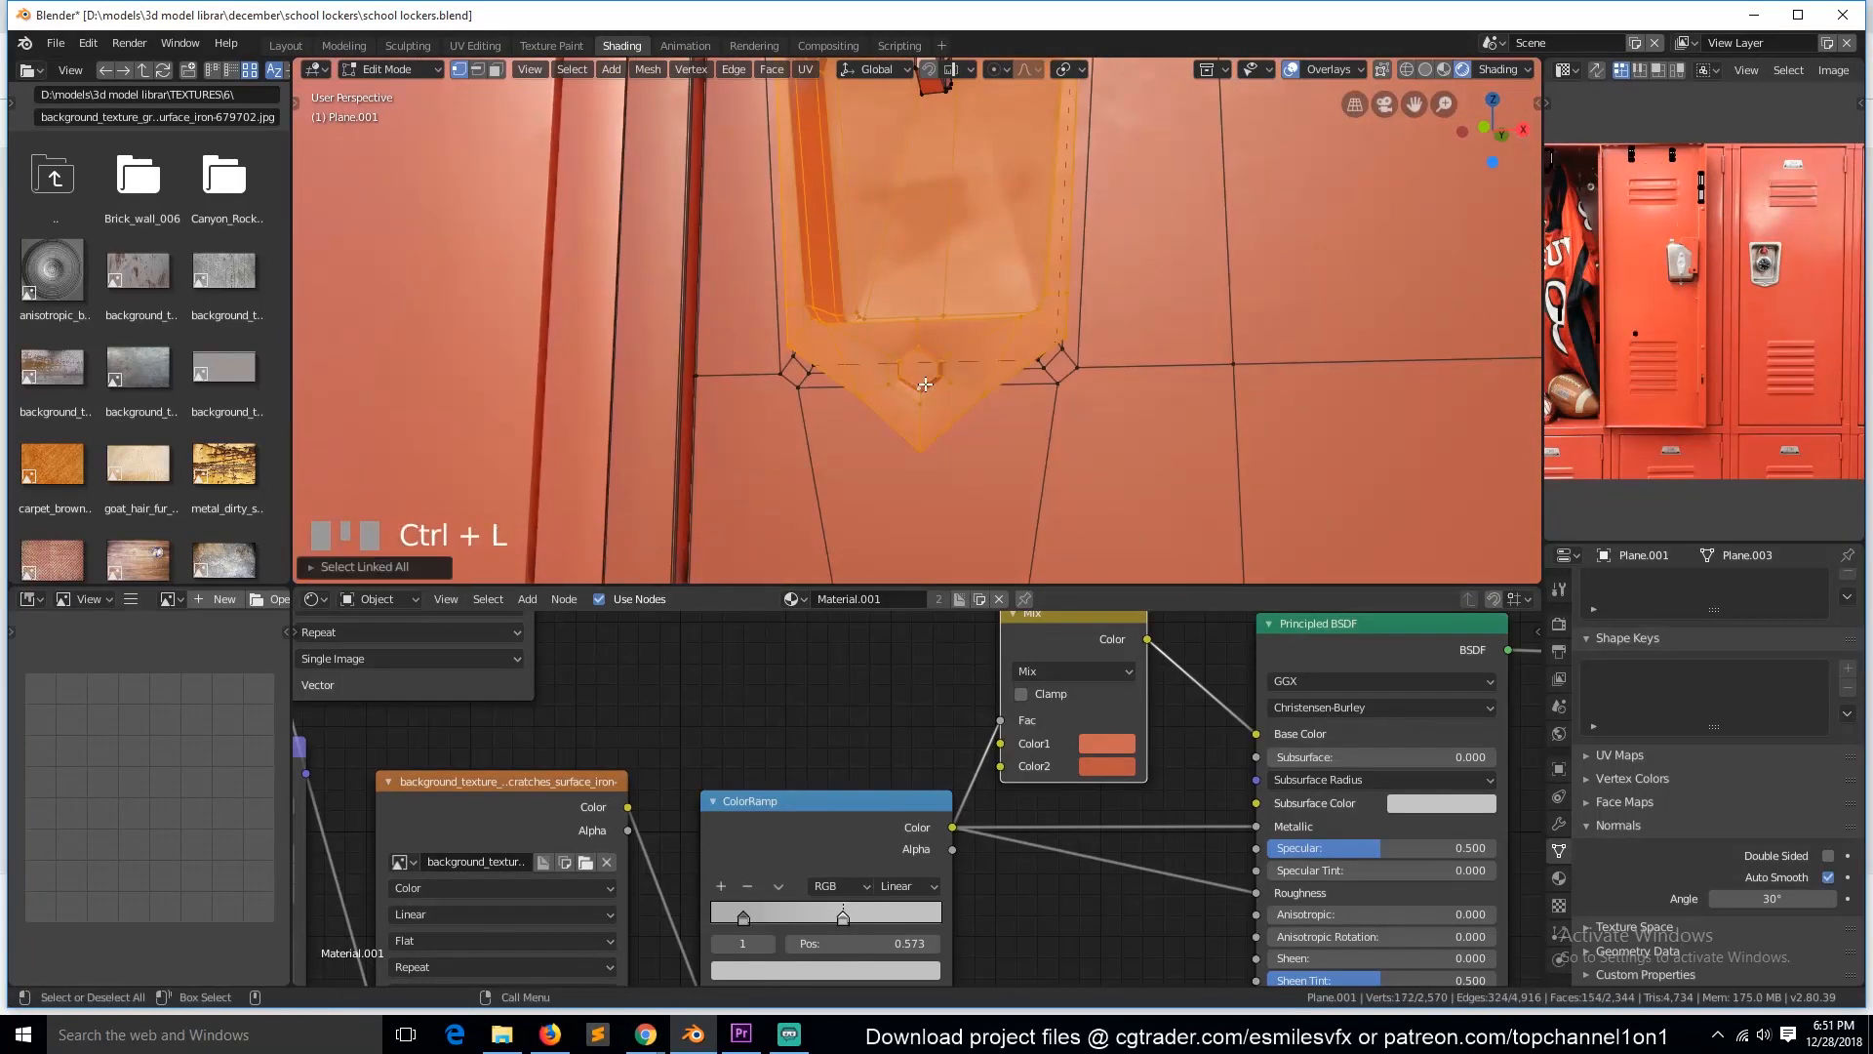
click(1559, 878)
click(1846, 586)
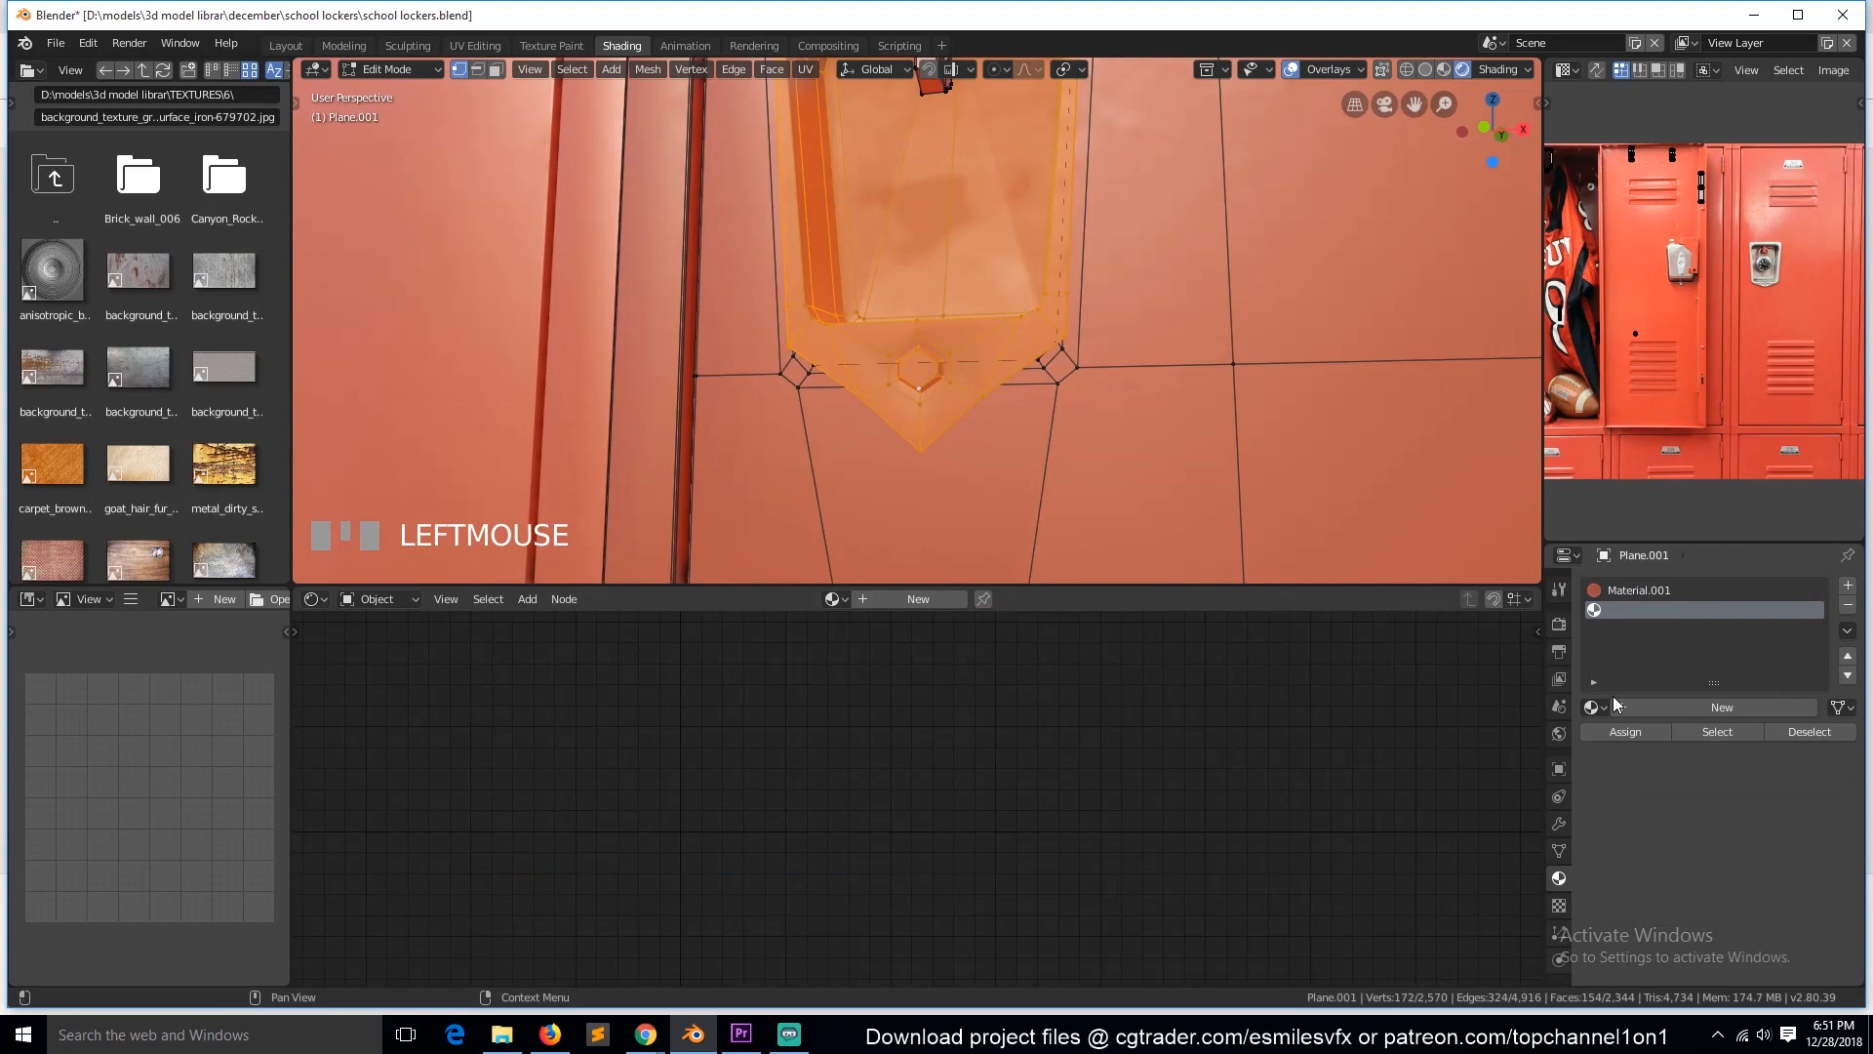
click(1624, 732)
key(Tab)
Step: Make the latch material an independent copy, Material.002, and set both its Mix colors to white
click(1747, 708)
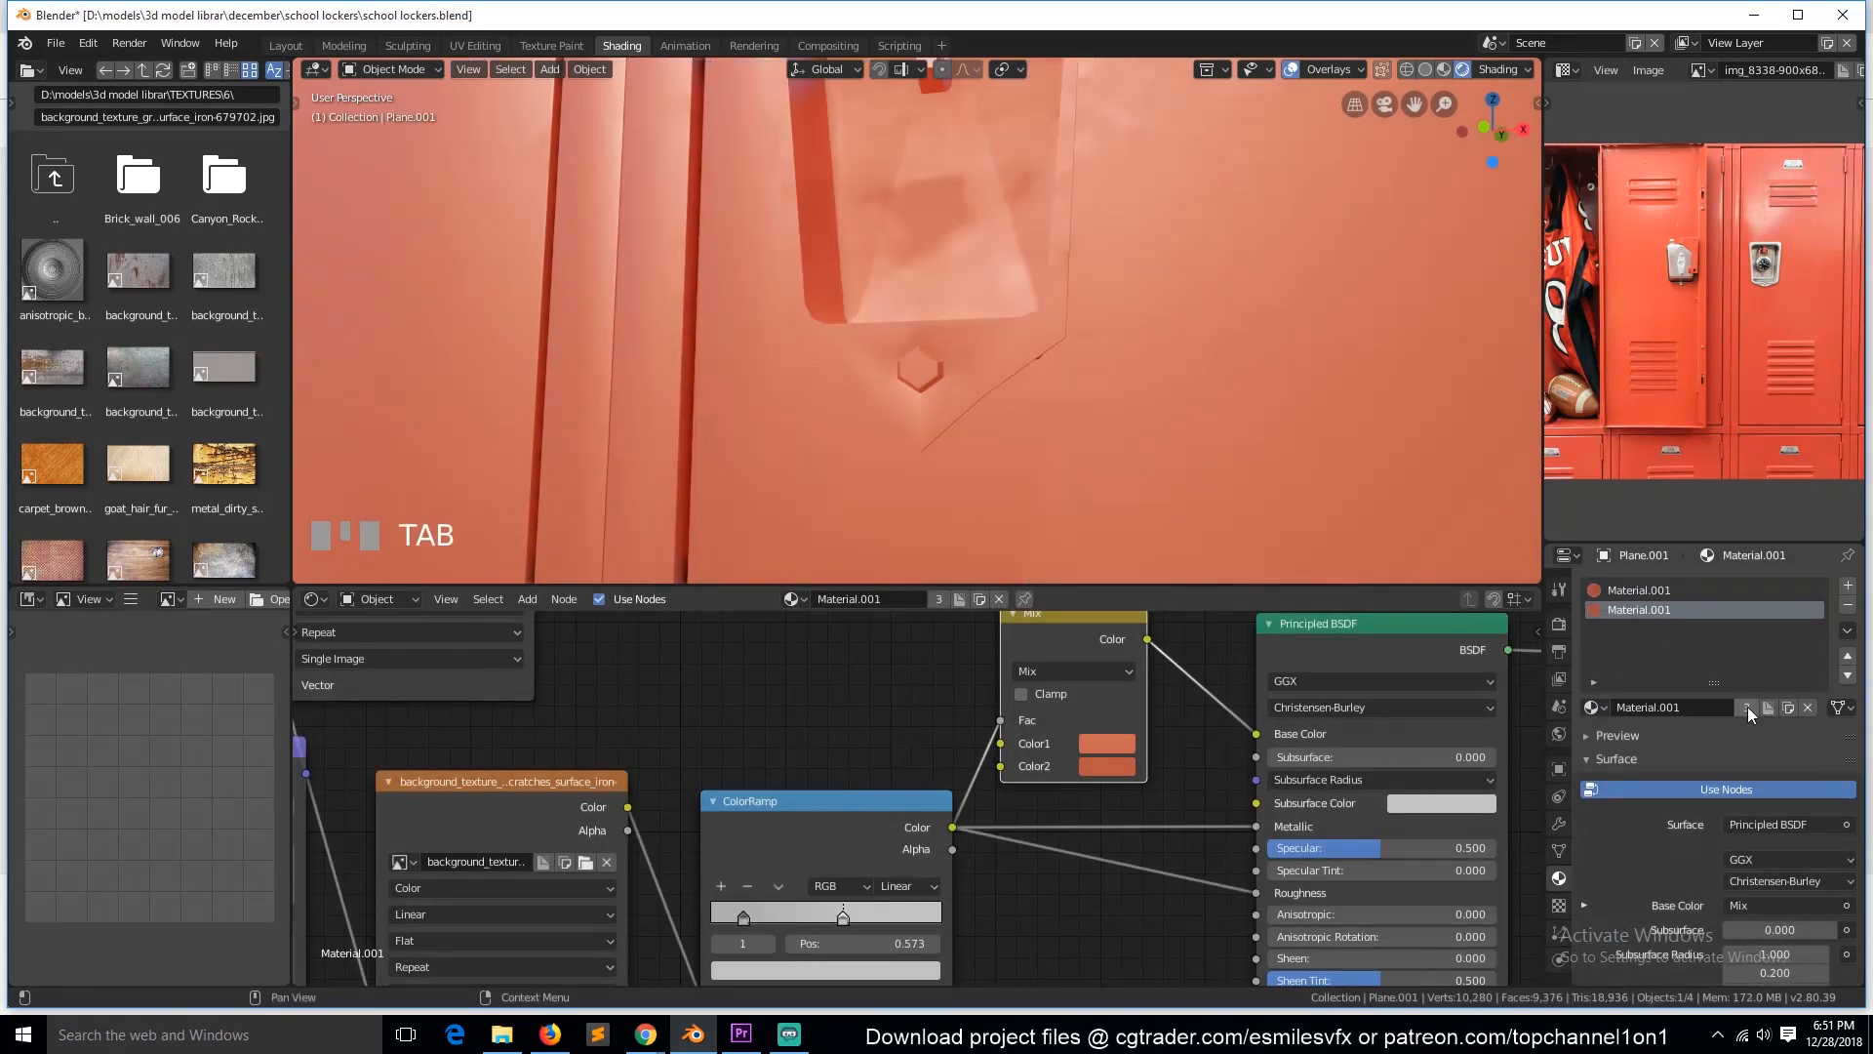
click(1097, 747)
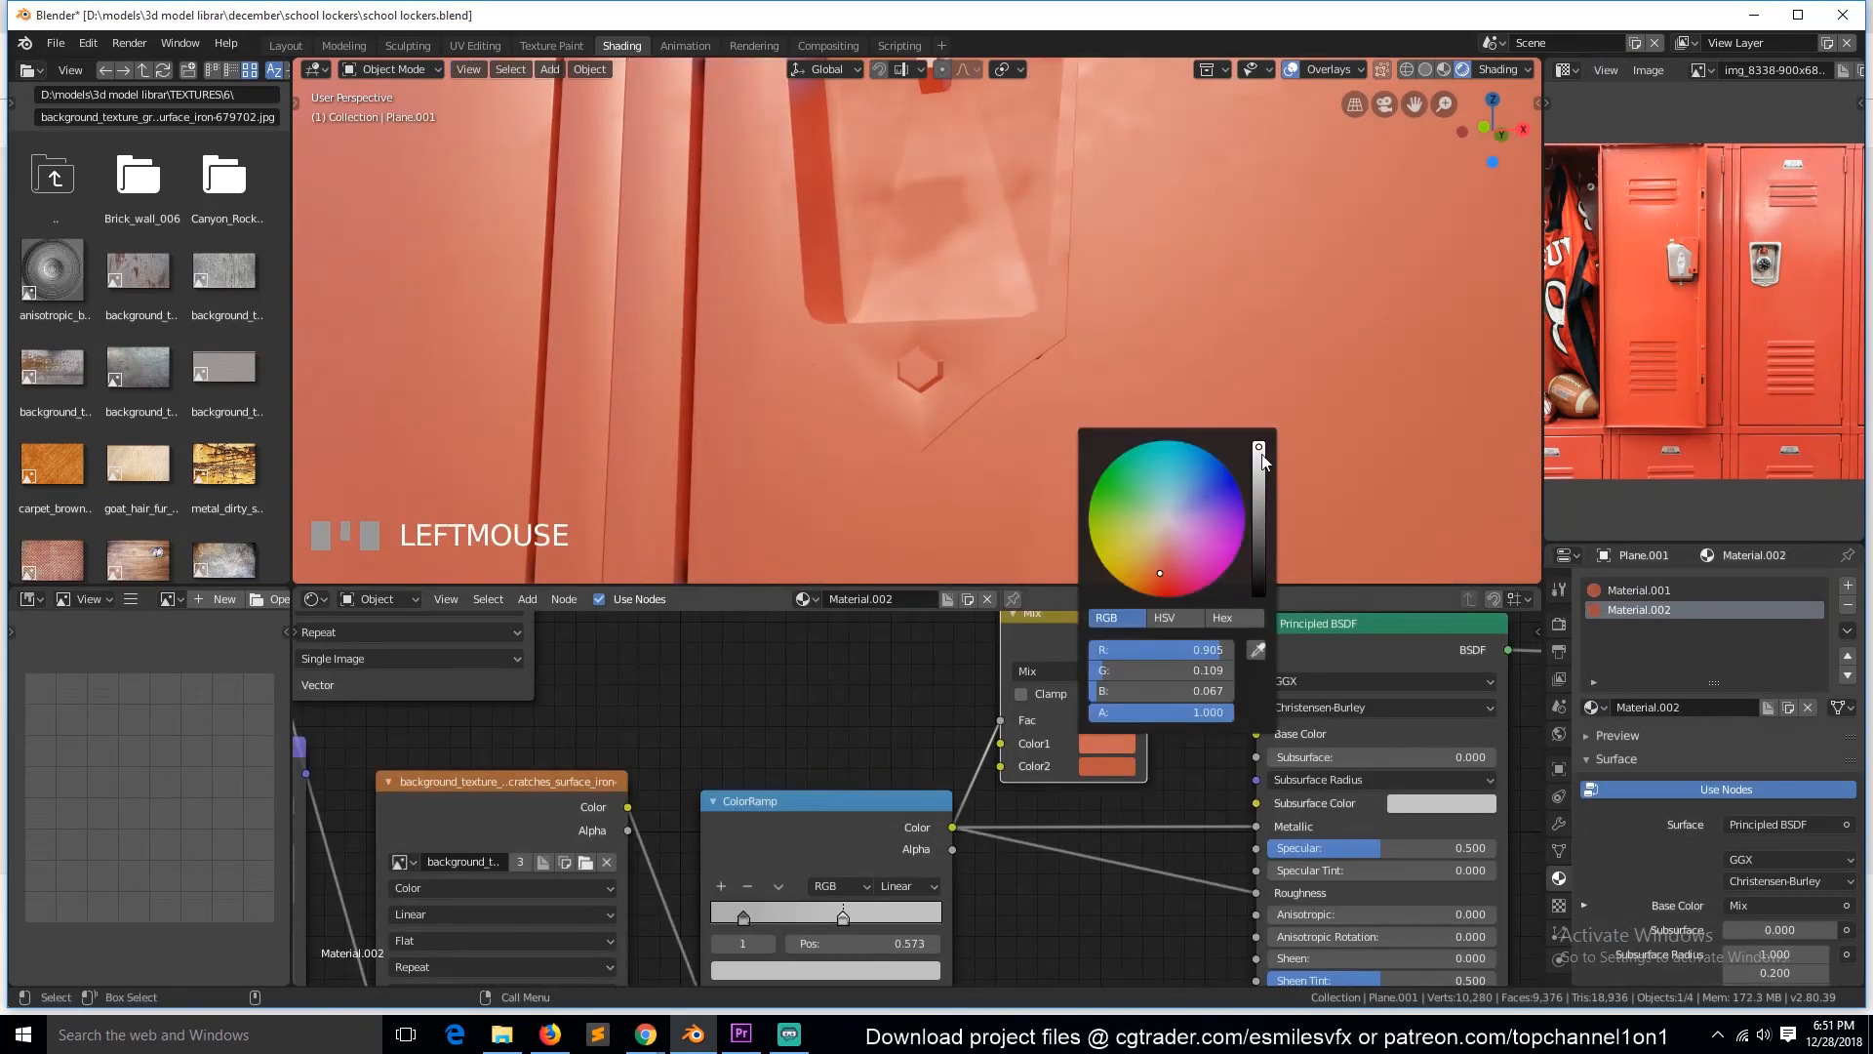
click(1118, 746)
drag(1116, 694, 1232, 690)
drag(1101, 671, 1239, 695)
click(1104, 761)
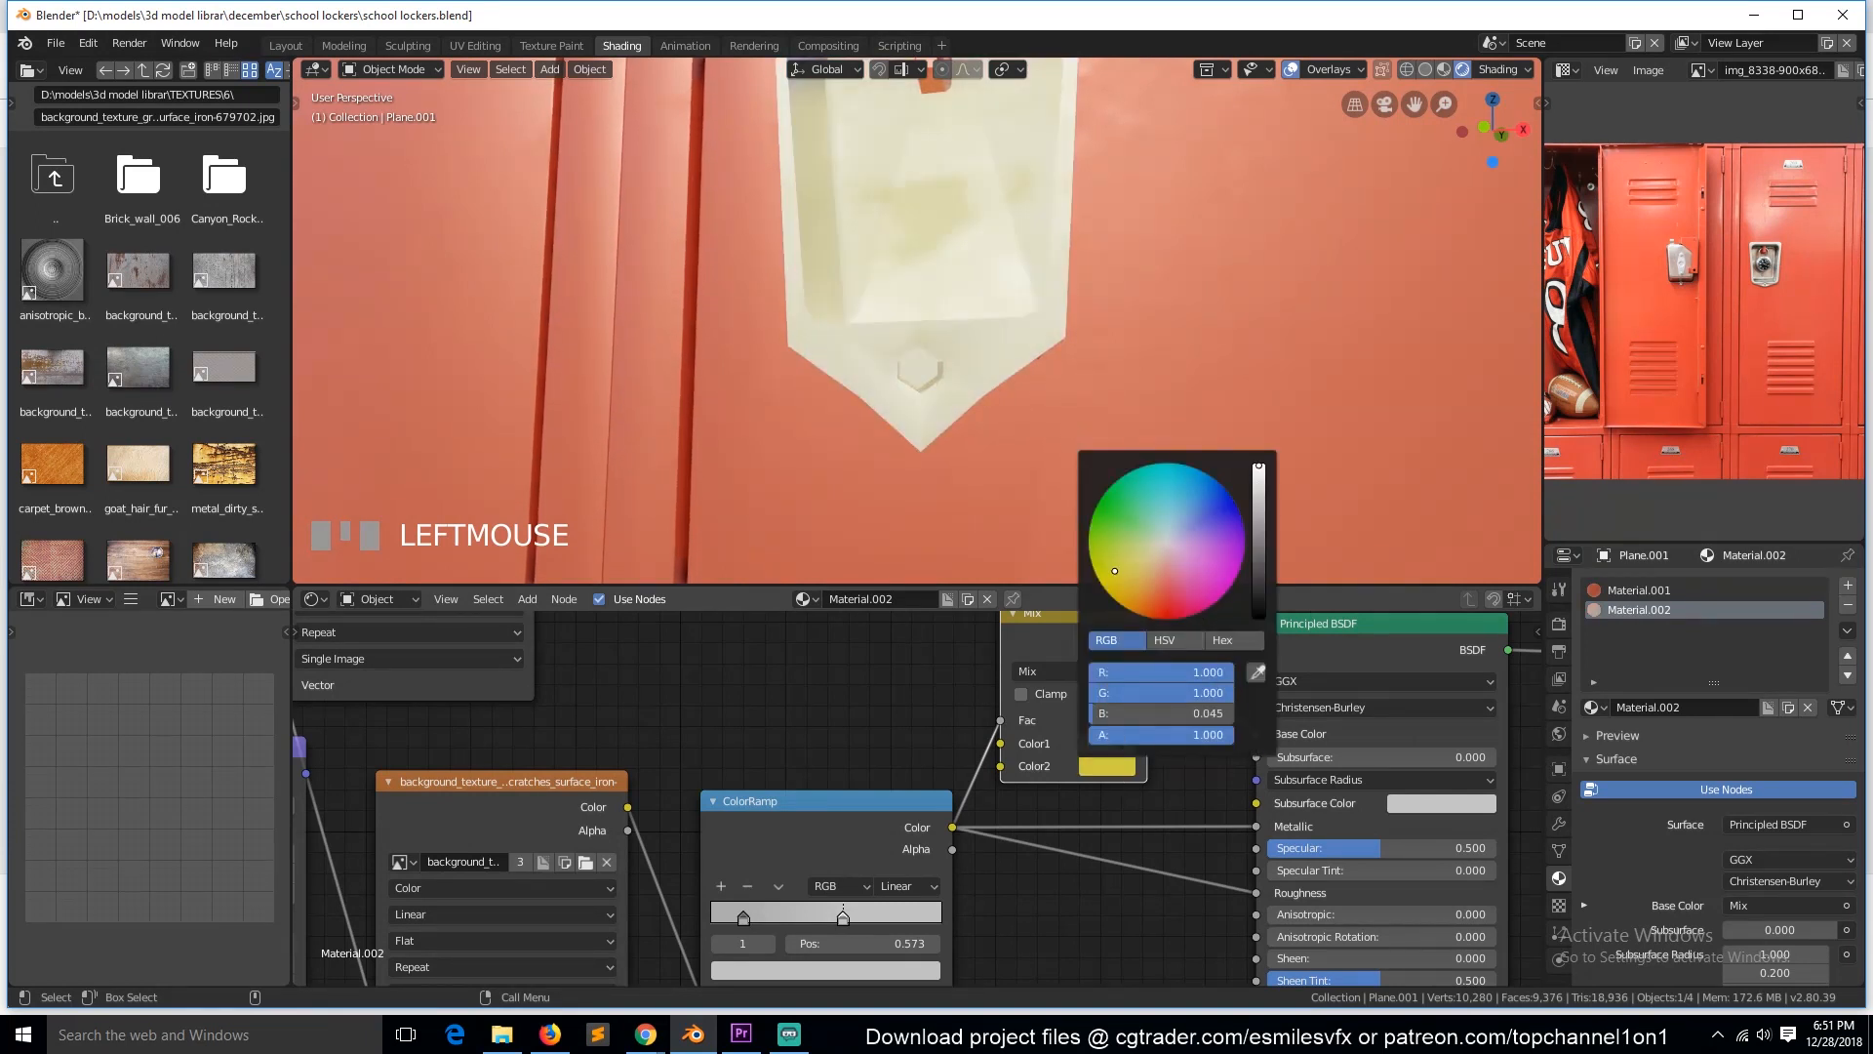
text(1)
key(Return)
Step: Disconnect the ColorRamp from Metallic in Material.002, set Metallic to 1.000, and check the lockers through the camera
drag(1256, 827, 1190, 817)
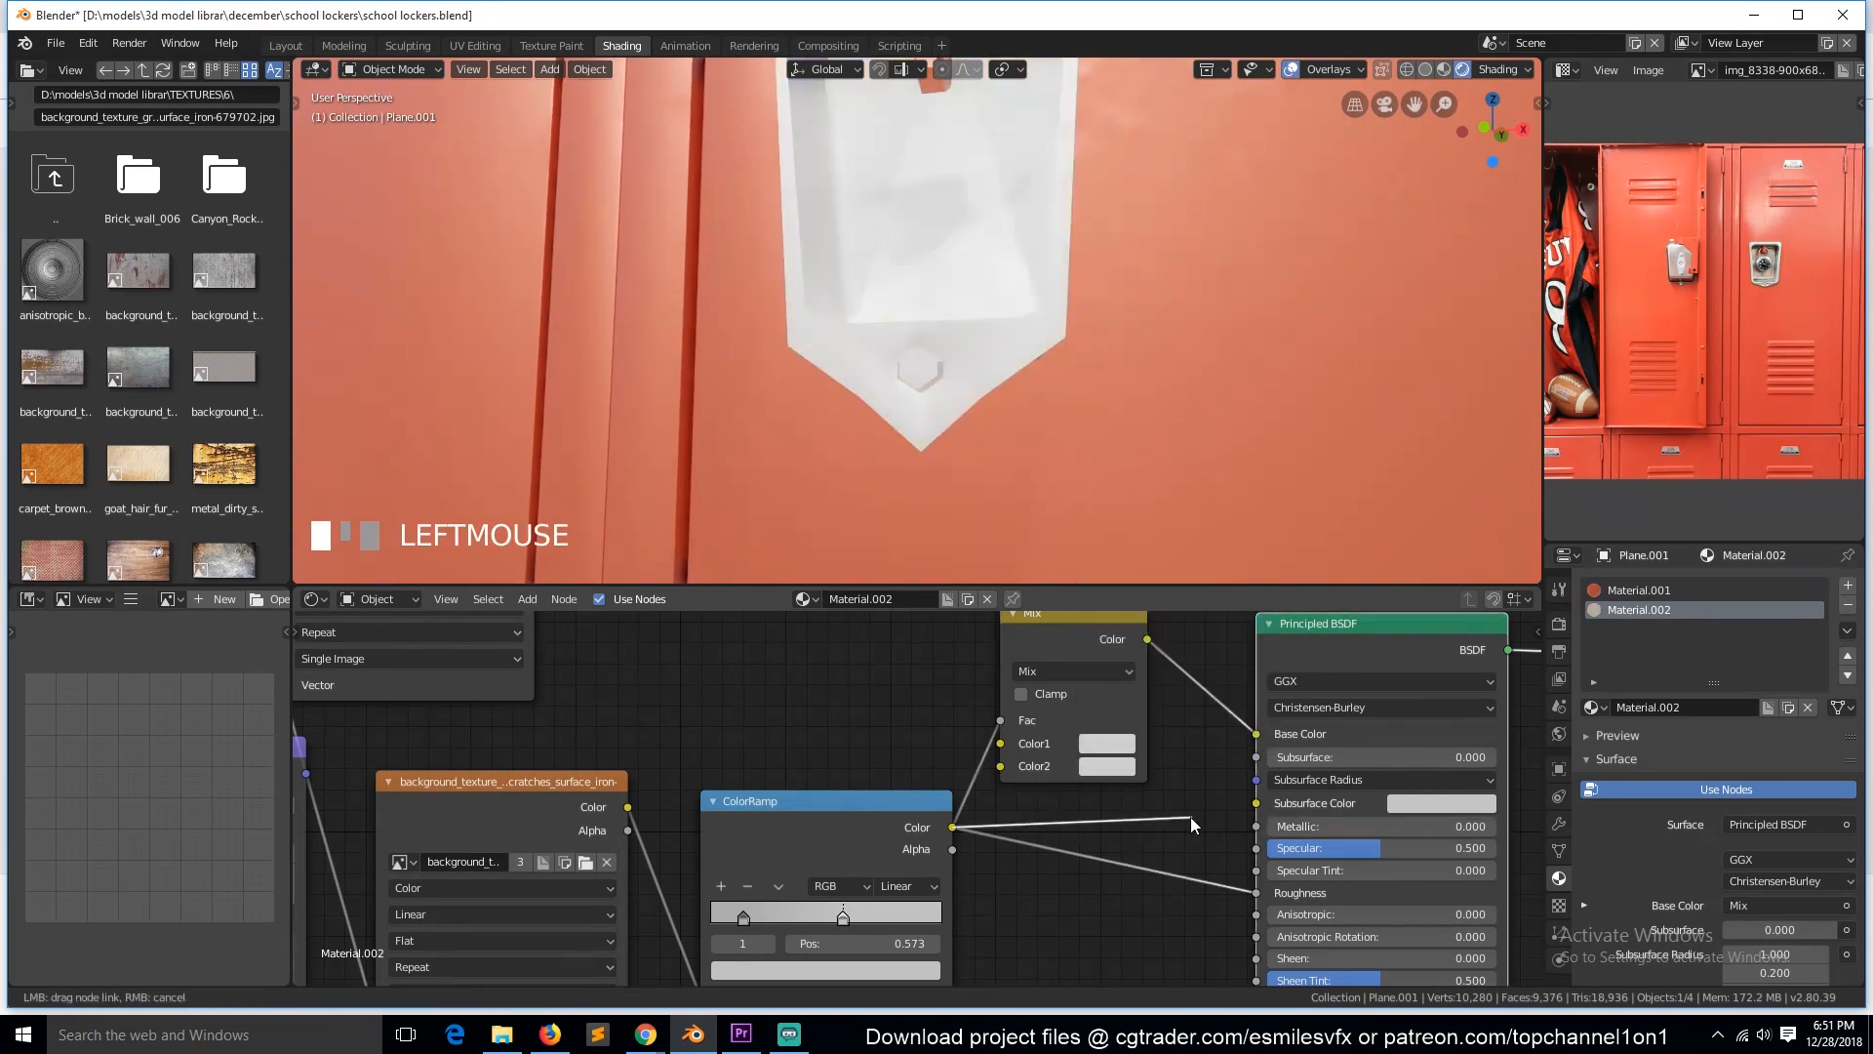
scroll(1132, 582, down, 4)
scroll(1056, 197, down, 2)
key(grave)
scroll(1039, 369, up, 3)
key(KP_0)
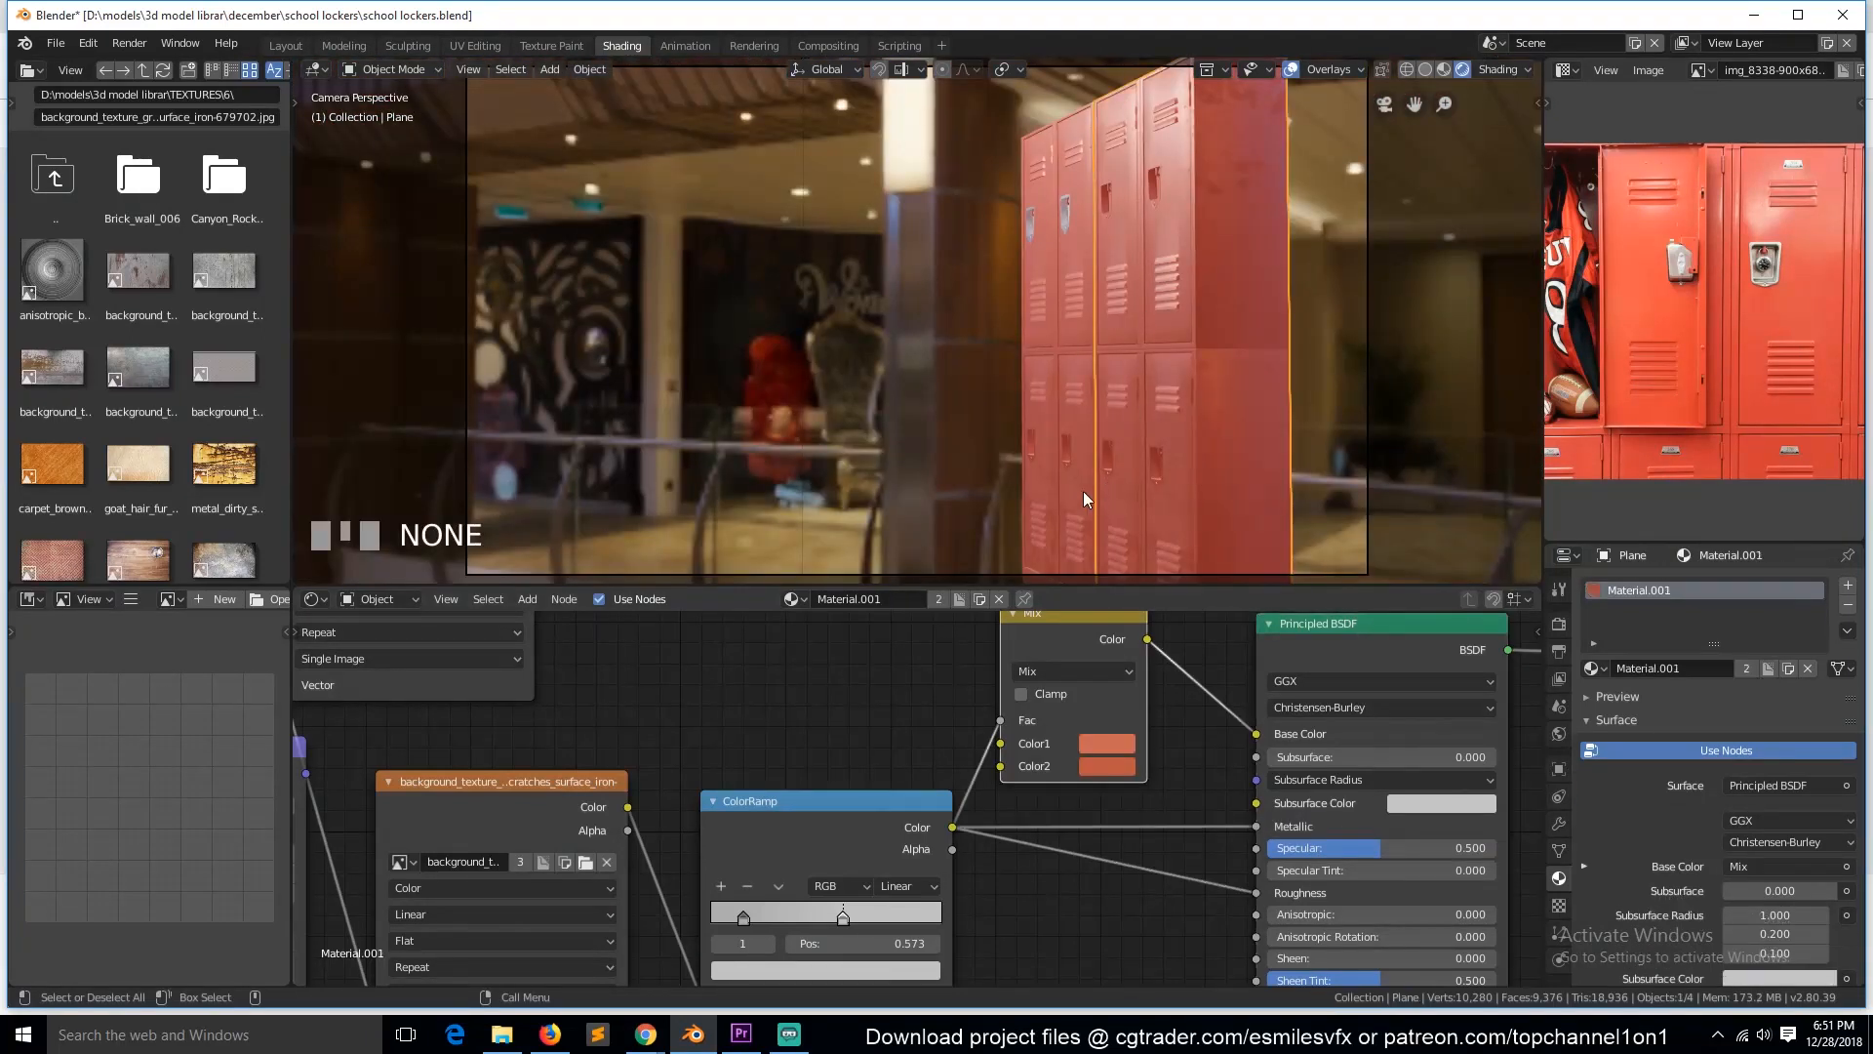
Step: Assign Material.002 to the lower door's latch plate on the duplicated locker block and save the file
key(Tab)
click(1073, 456)
key(KP_Decimal)
key(grave)
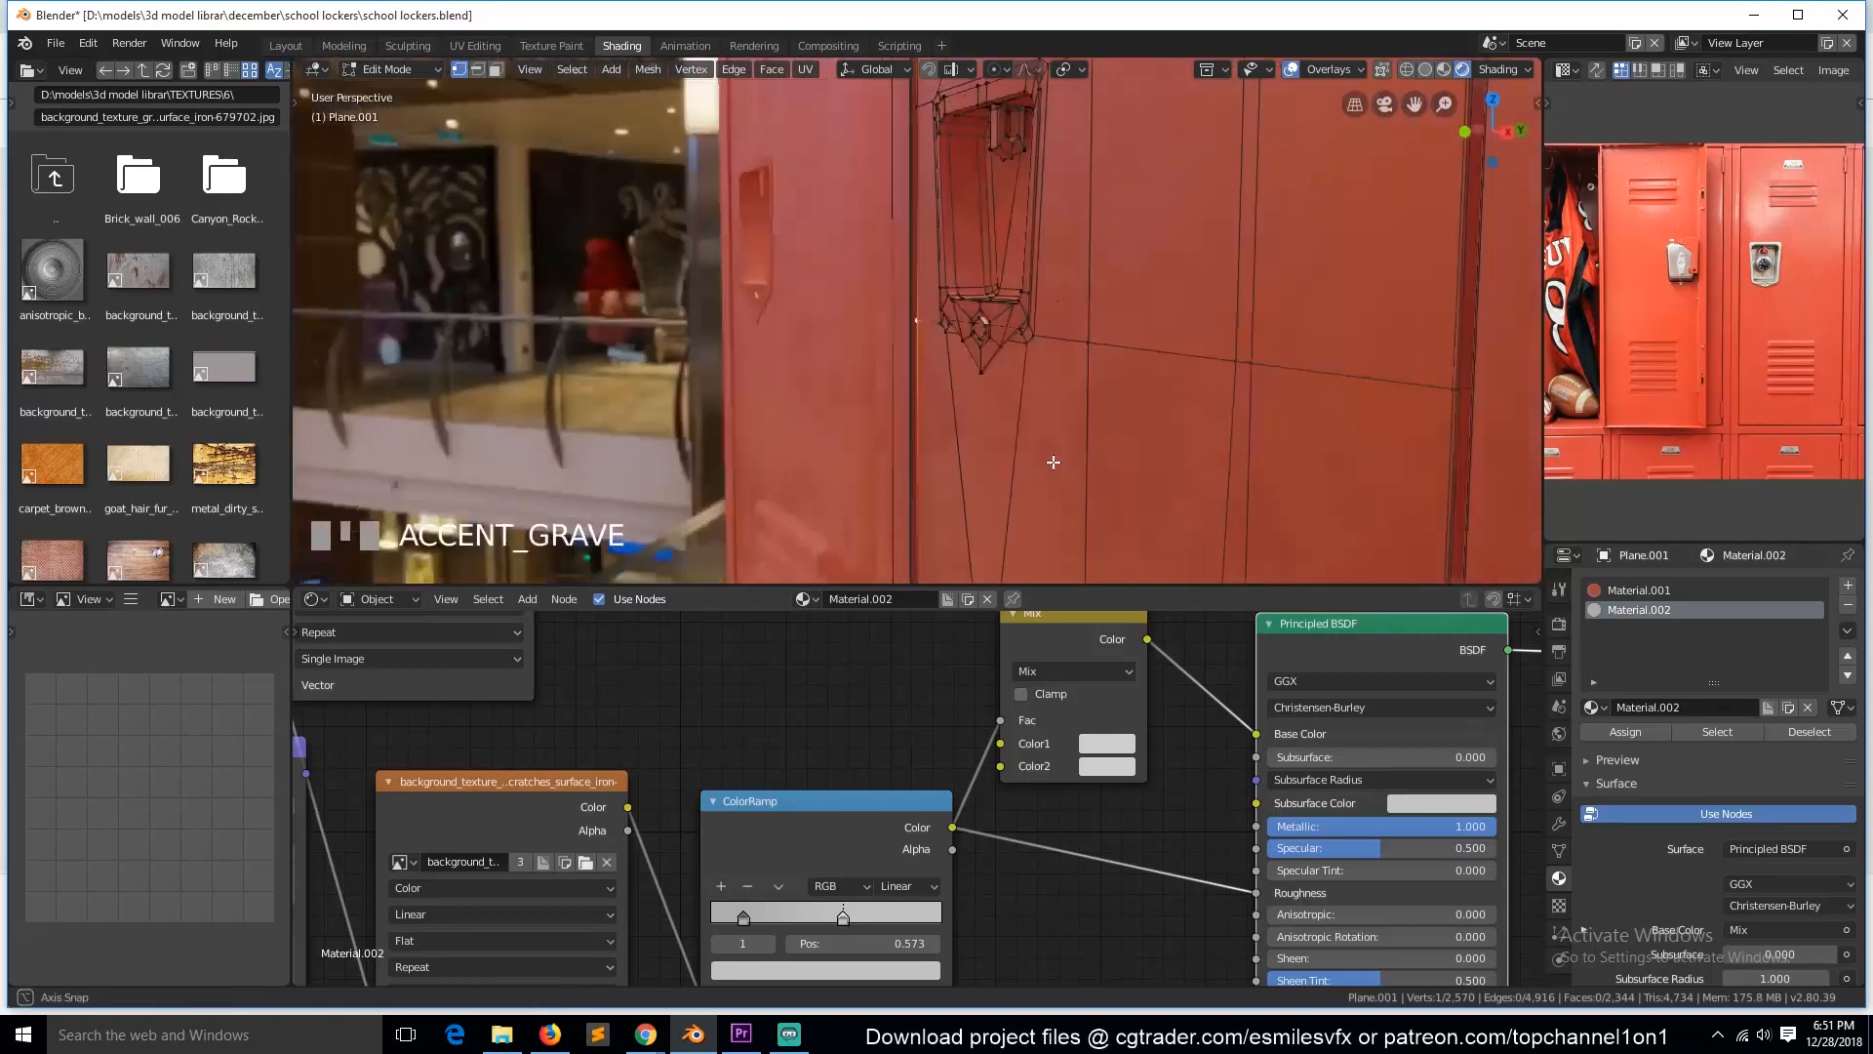
shift+click(995, 350)
key(ctrl+l)
click(1622, 731)
key(grave)
key(Tab)
scroll(1103, 462, down, 3)
key(grave)
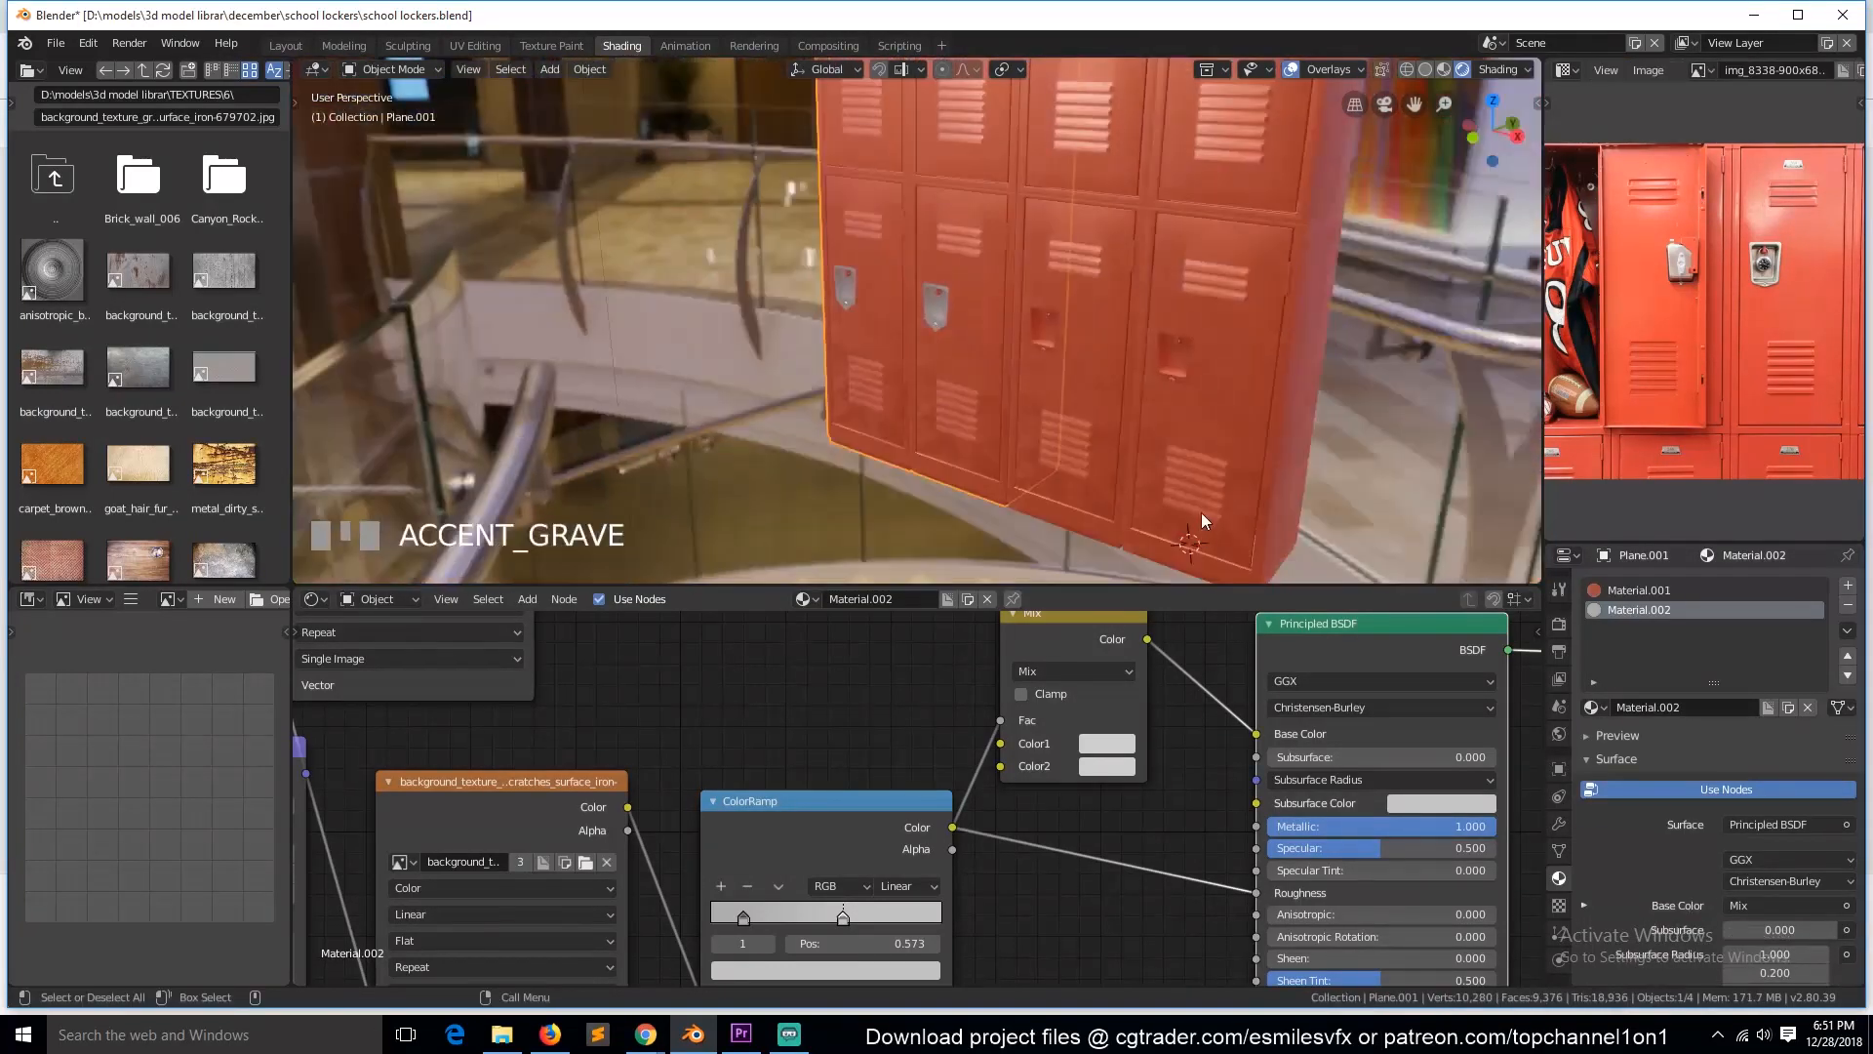
scroll(1202, 512, up, 2)
key(ctrl+s)
Step: Add Material.002 to a new slot on the original locker block and assign it to both latch plates
click(1184, 386)
key(Tab)
click(1184, 385)
scroll(1185, 386, down, 1)
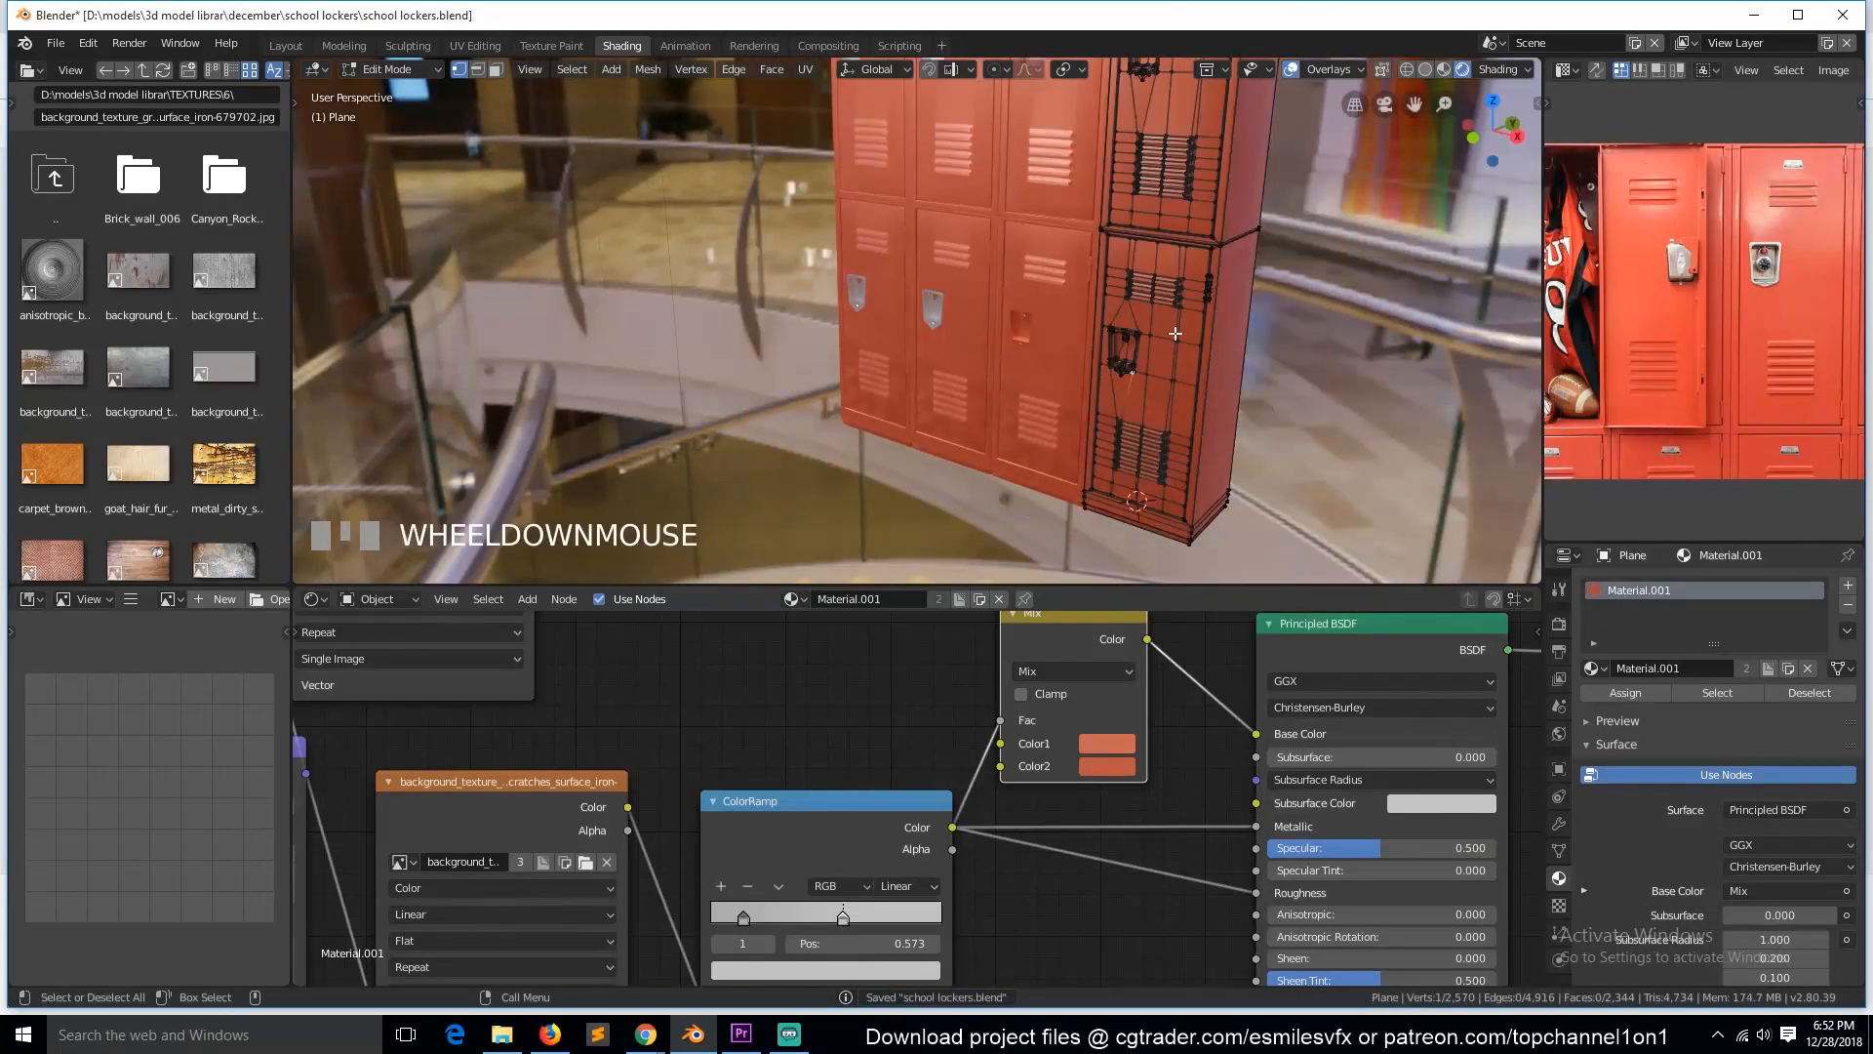
key(ctrl+l)
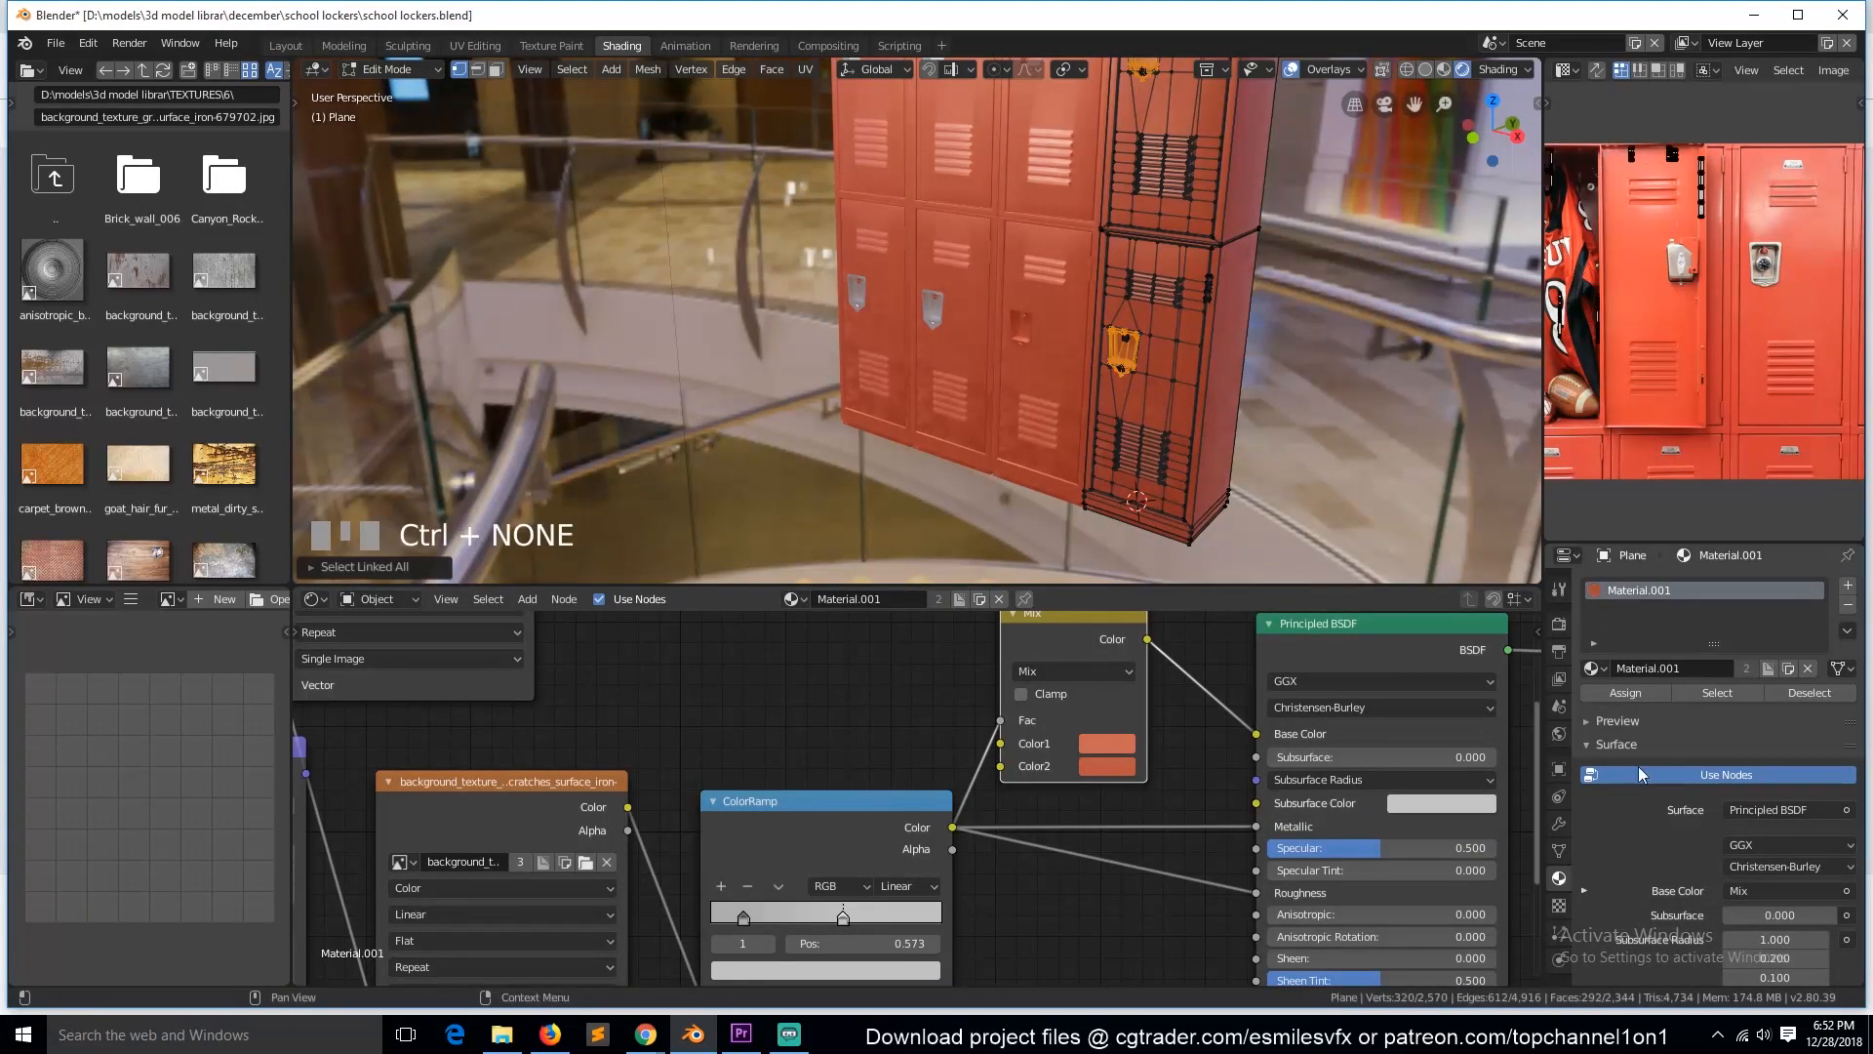
click(1641, 691)
click(1844, 591)
click(1597, 708)
click(1639, 773)
click(1626, 732)
key(Tab)
Step: Make a linked duplicate of a two-column locker block, extend the row to six columns, and view it through the camera
scroll(1044, 313, down, 4)
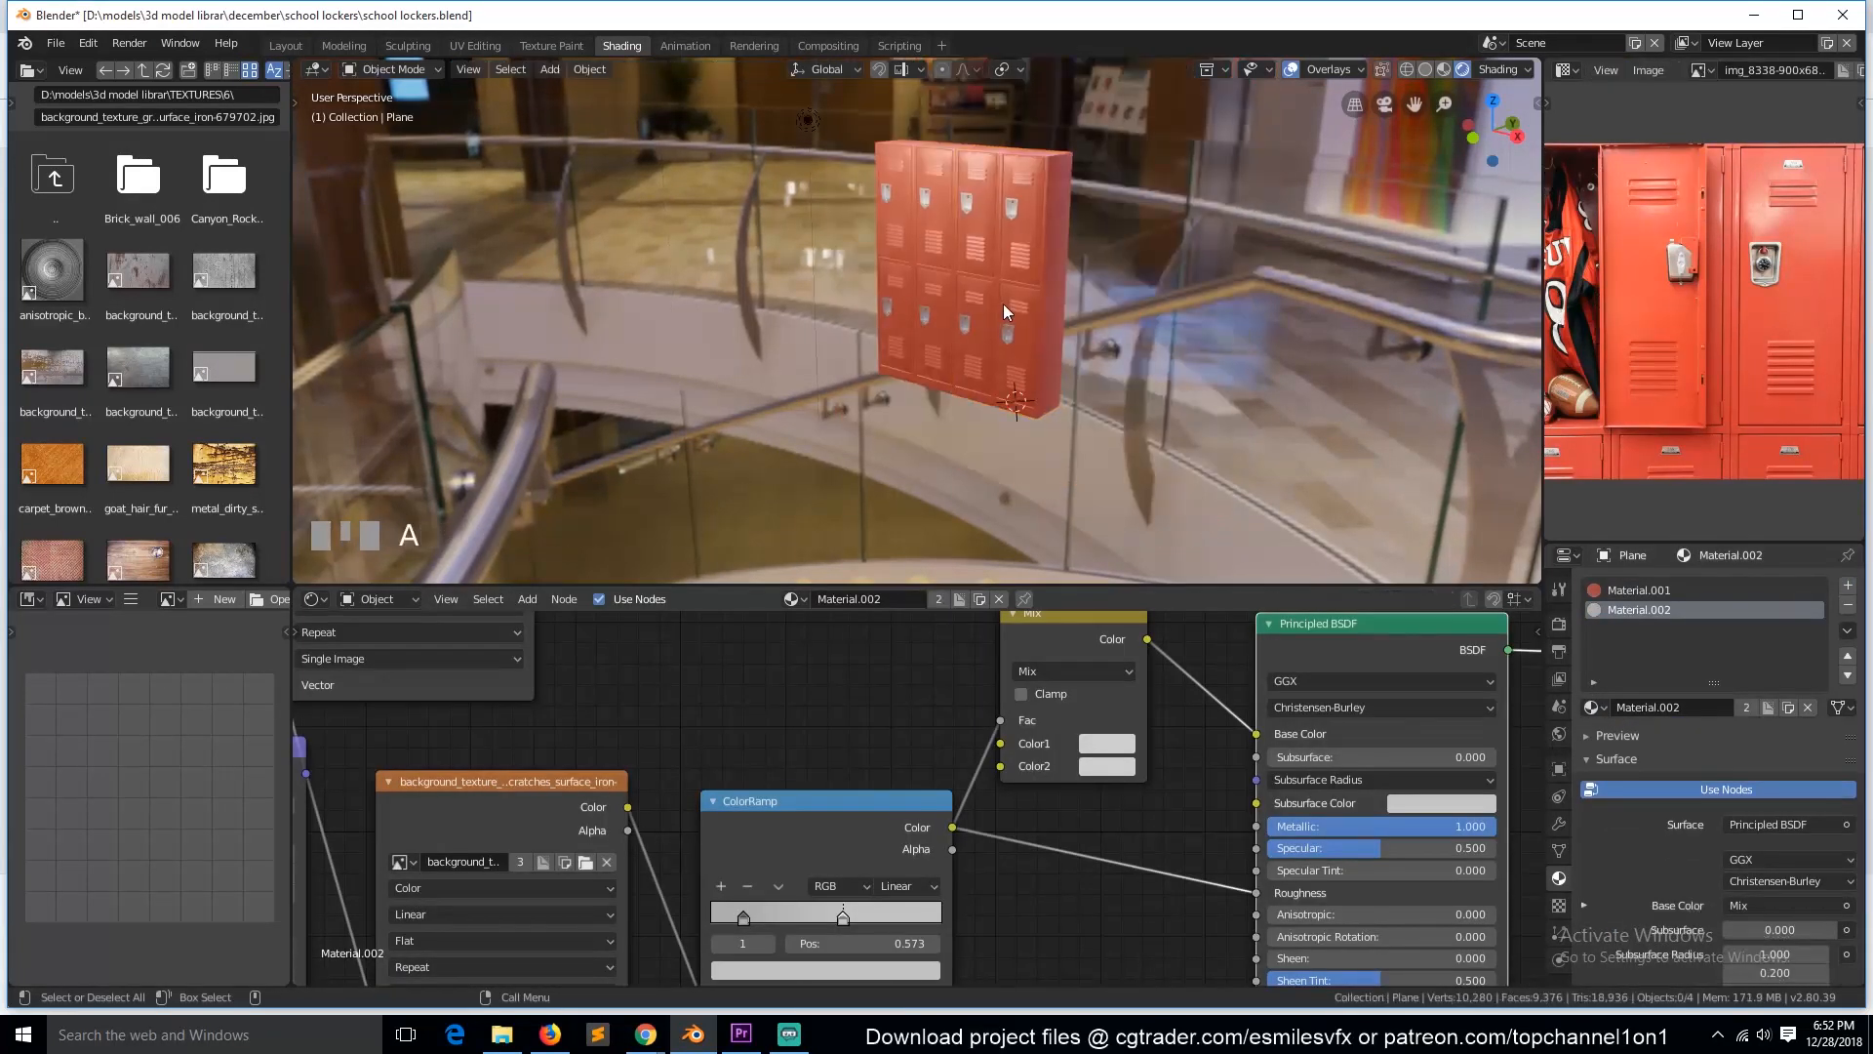
key(KP_1)
scroll(1223, 311, up, 3)
key(alt+d)
click(1068, 437)
key(alt+a)
key(KP_0)
Step: Remove the Array modifier from the middle locker block in front view
click(1112, 470)
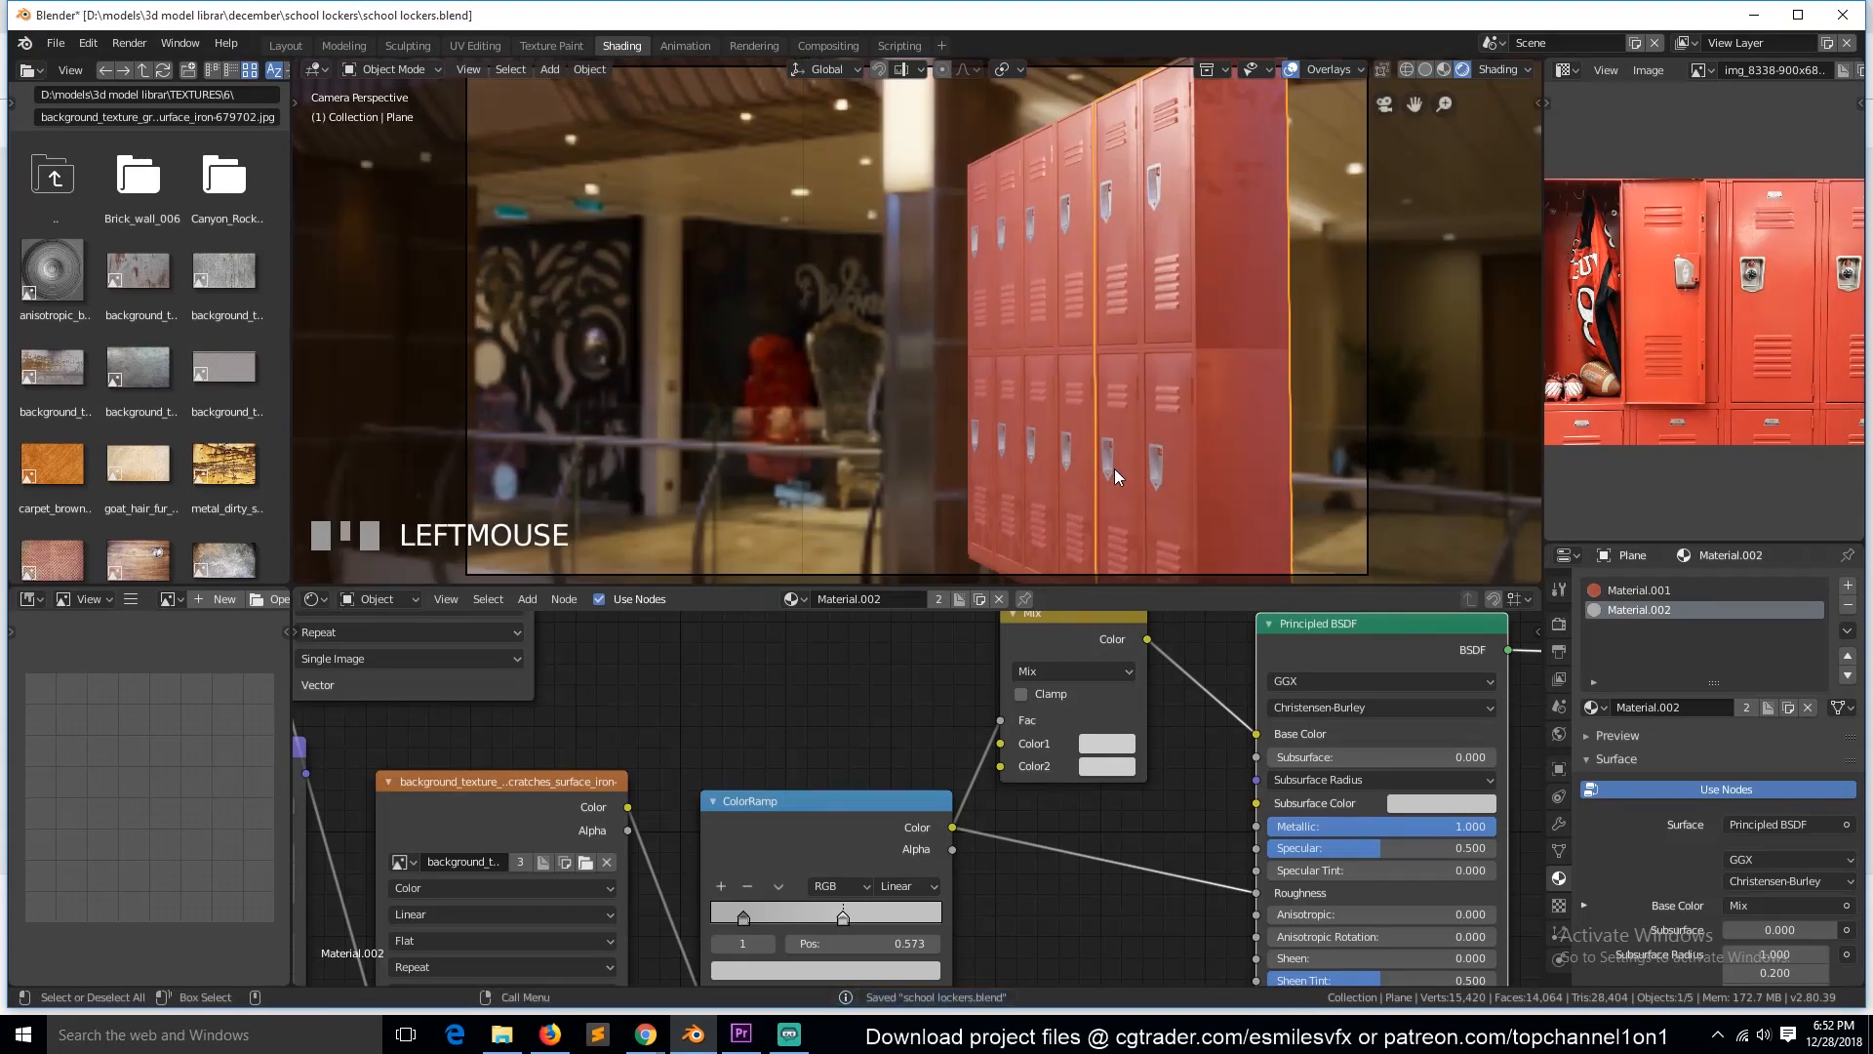
key(KP_7)
key(KP_Decimal)
key(KP_1)
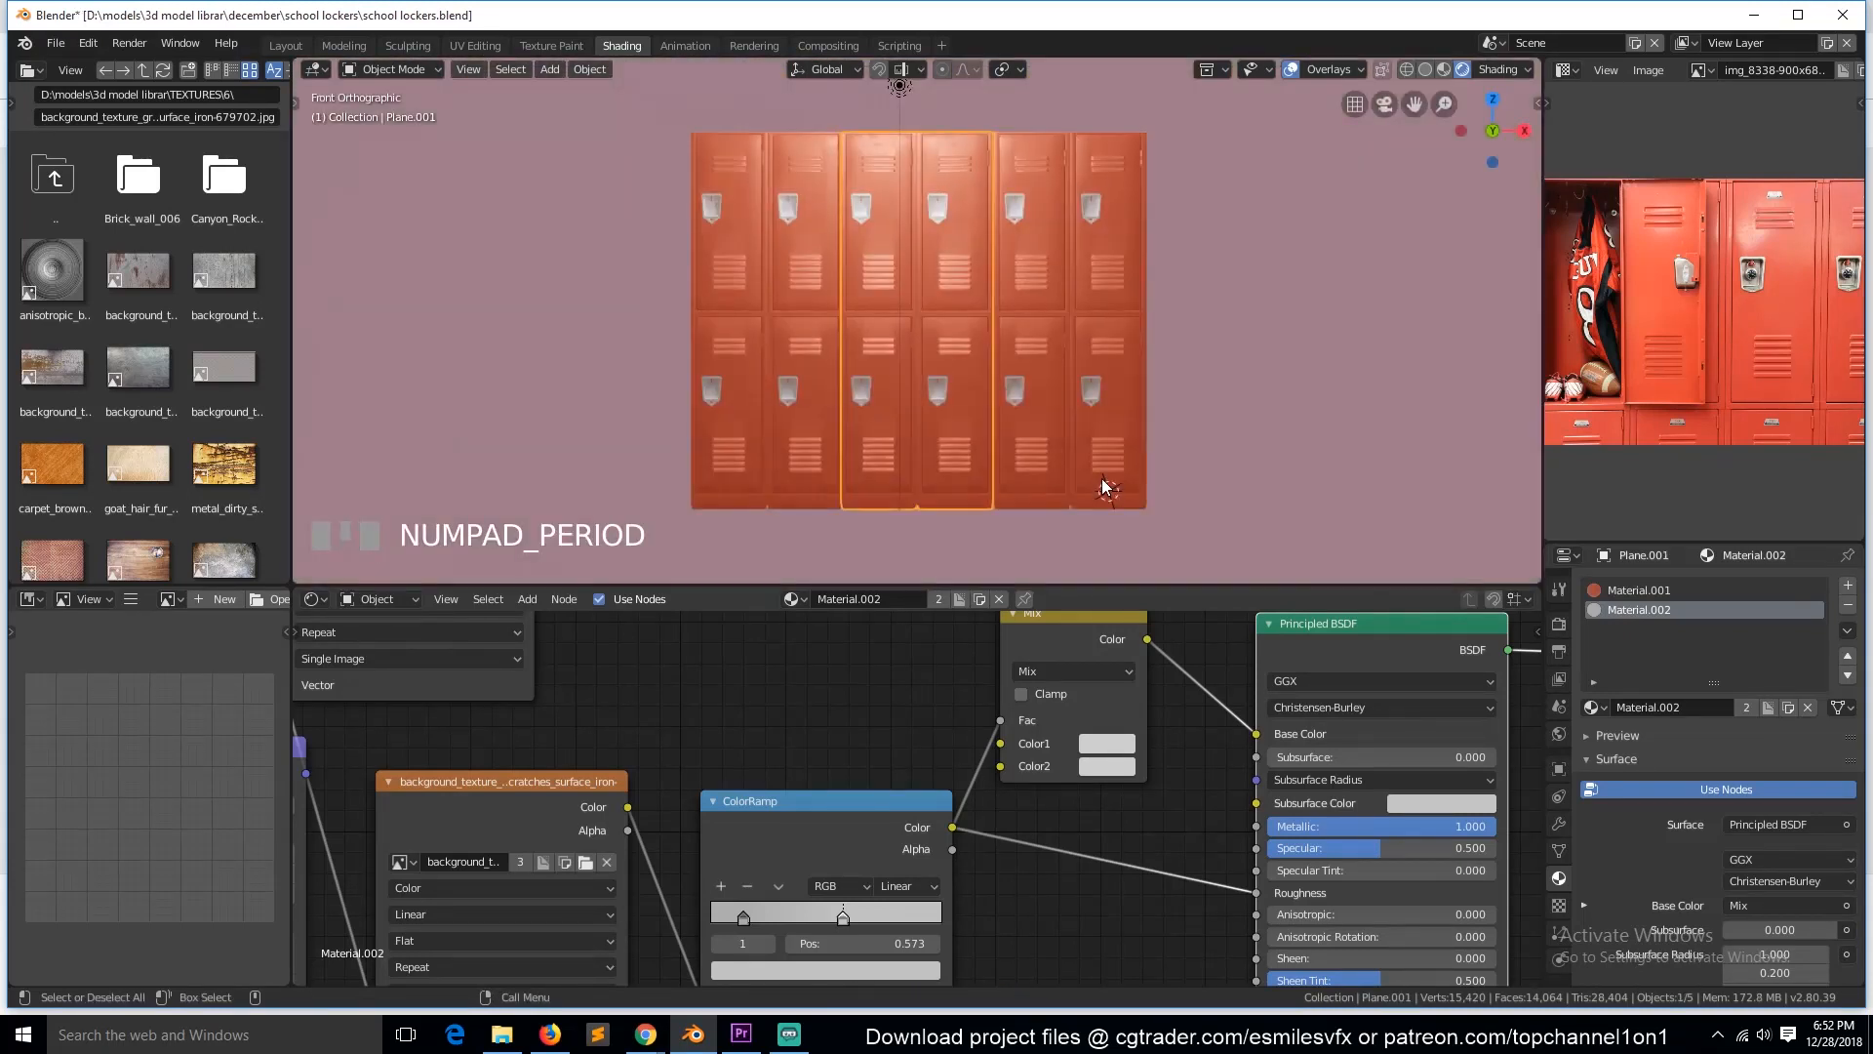
scroll(1103, 478, up, 2)
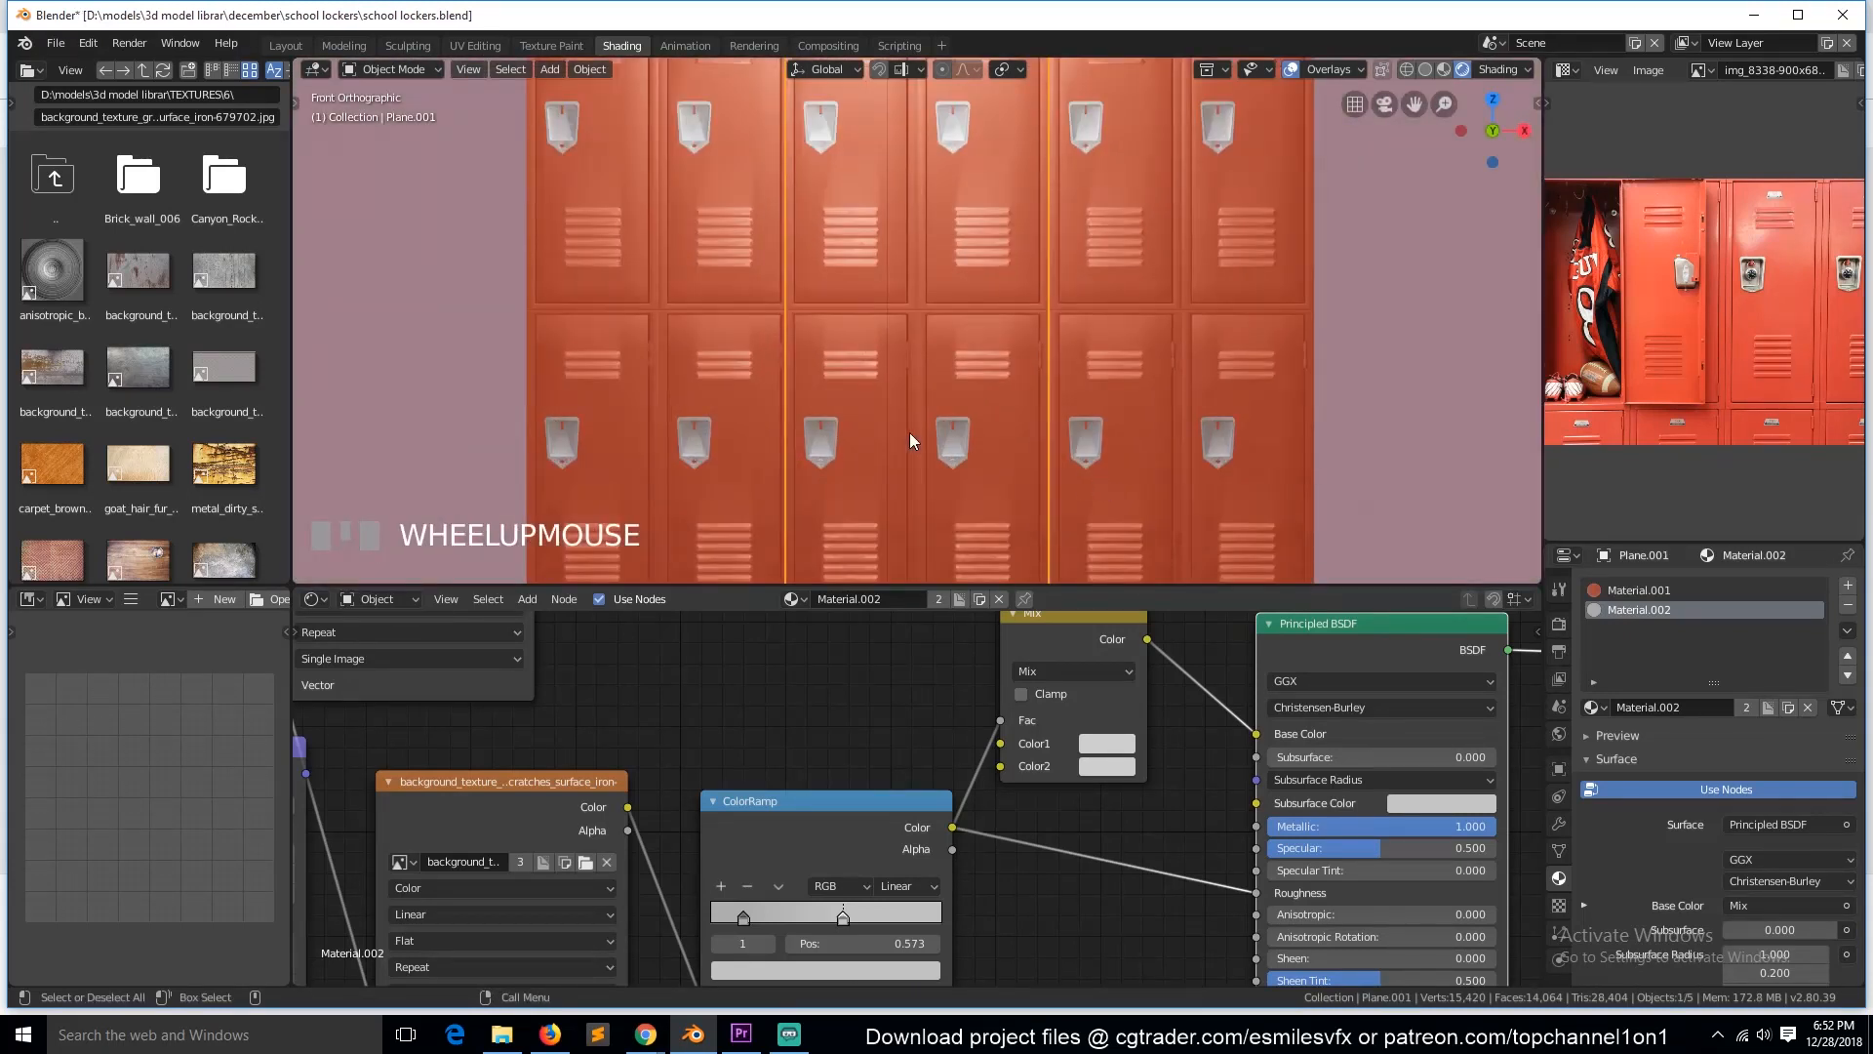
click(1559, 823)
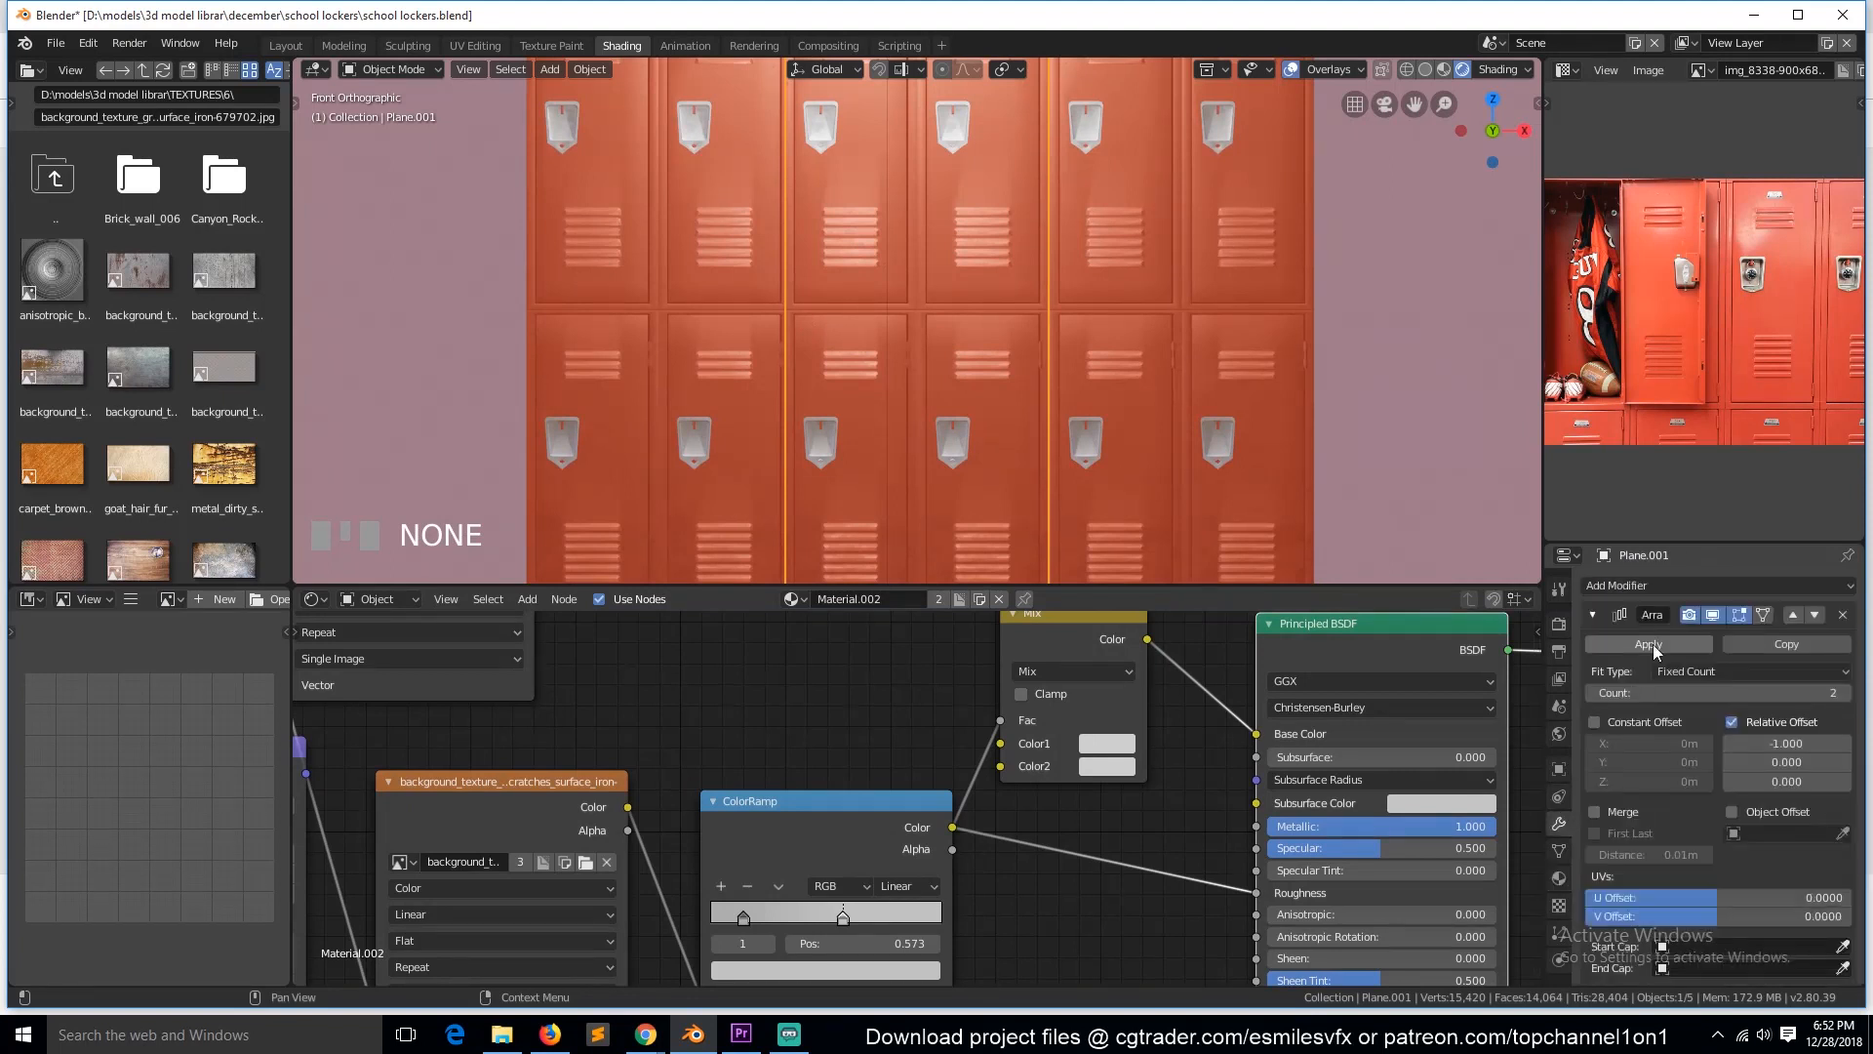
click(1842, 614)
Step: Try to move the single middle locker column over against the left-hand block
key(g)
ctrl+click(1040, 378)
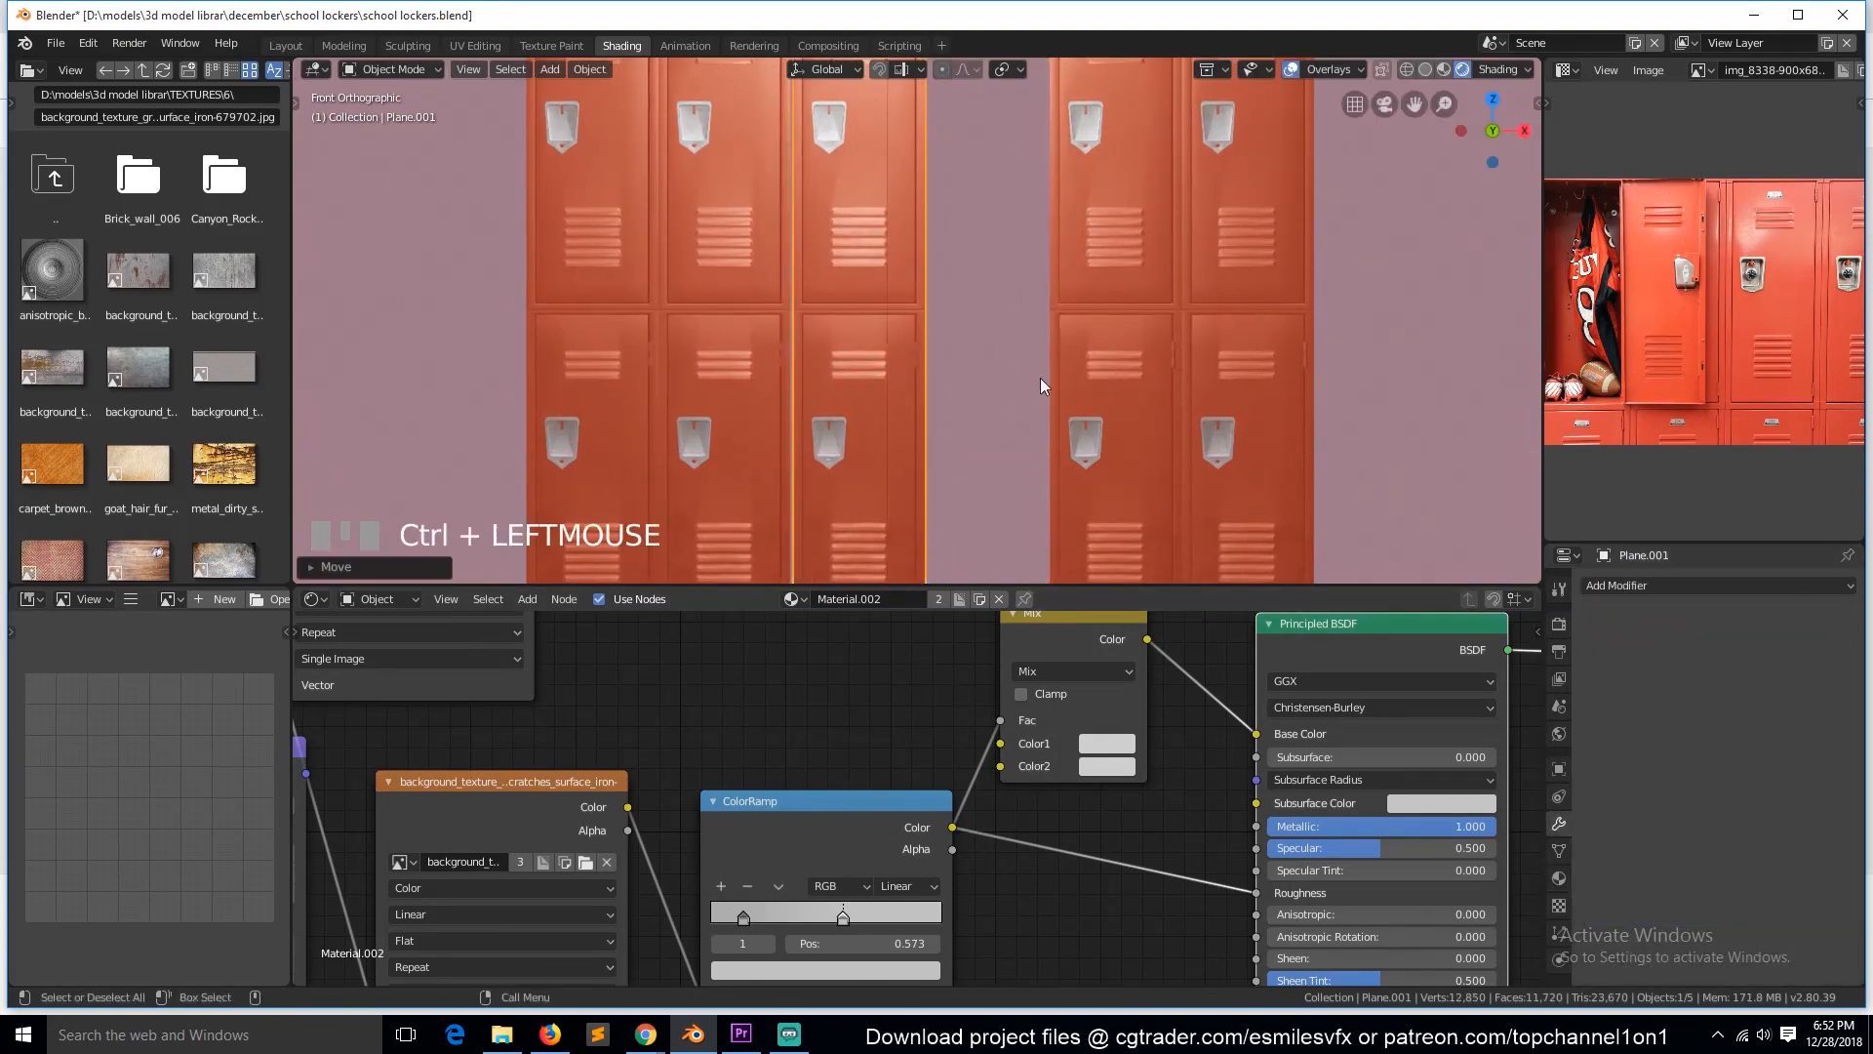
click(1059, 382)
key(ctrl+z)
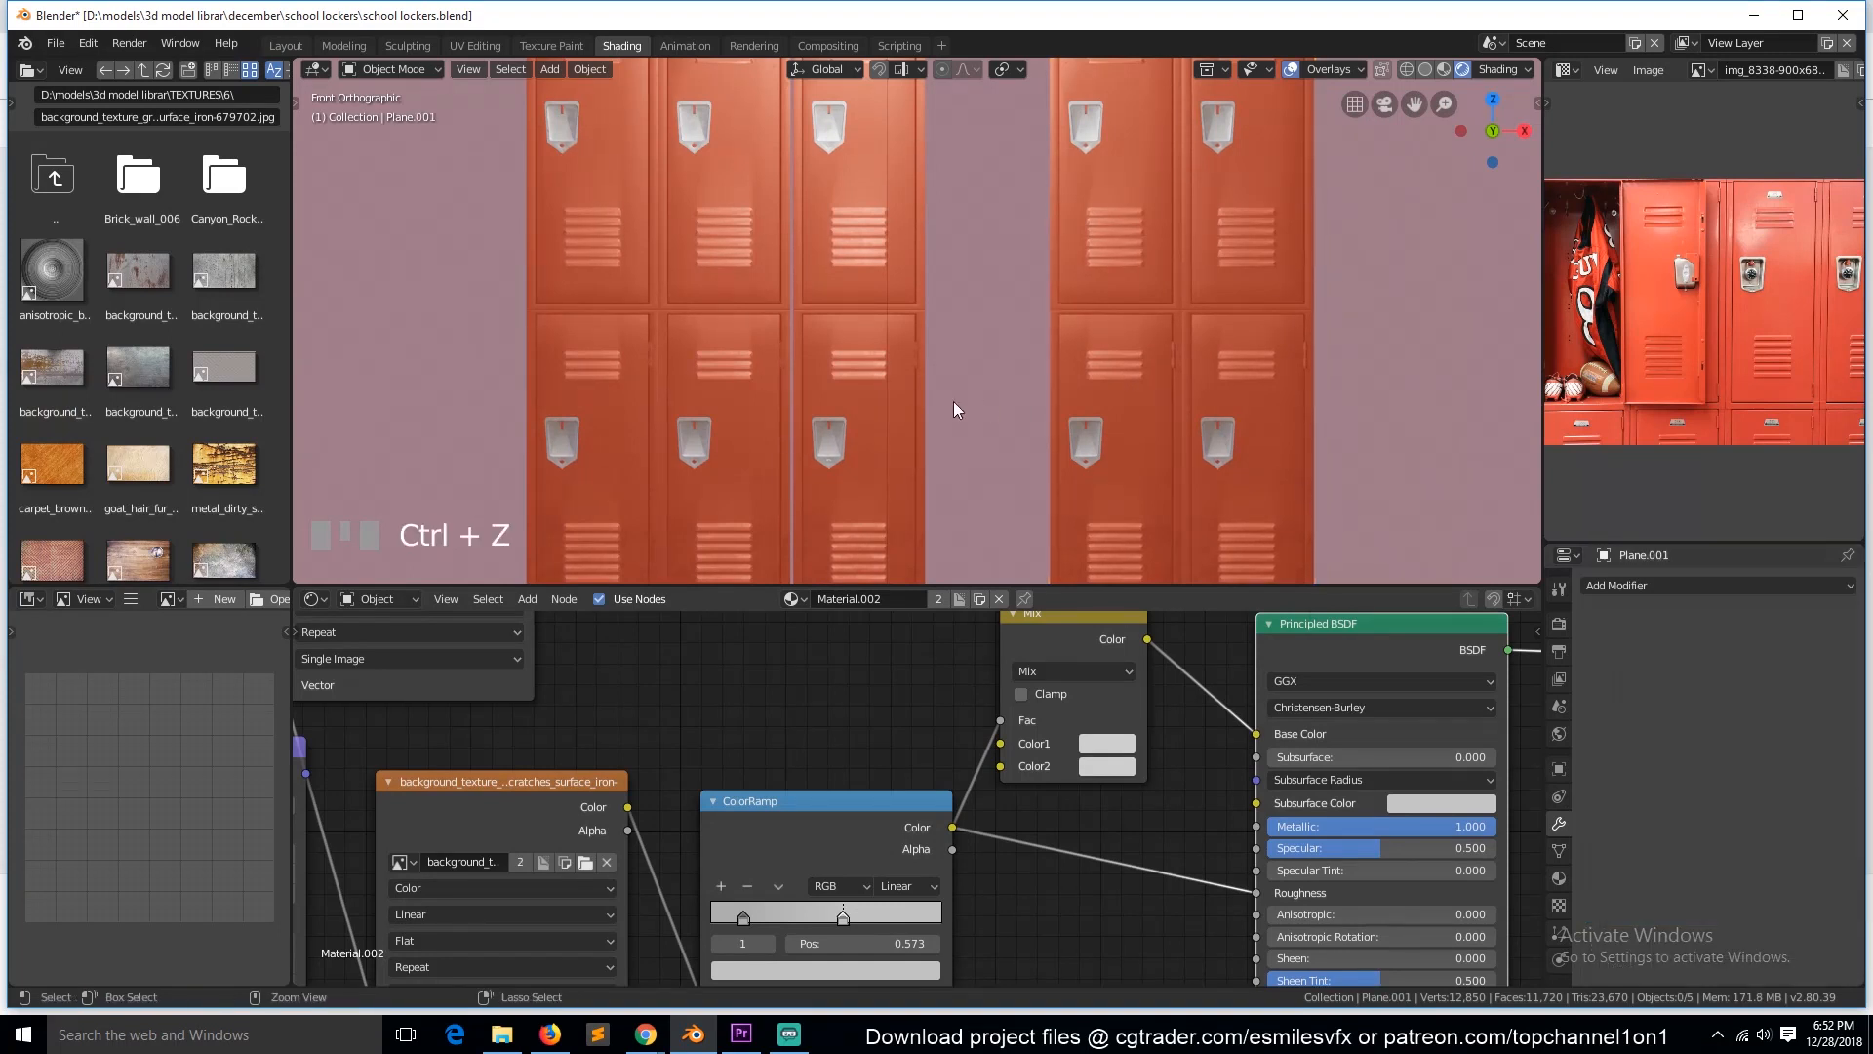
key(ctrl+z)
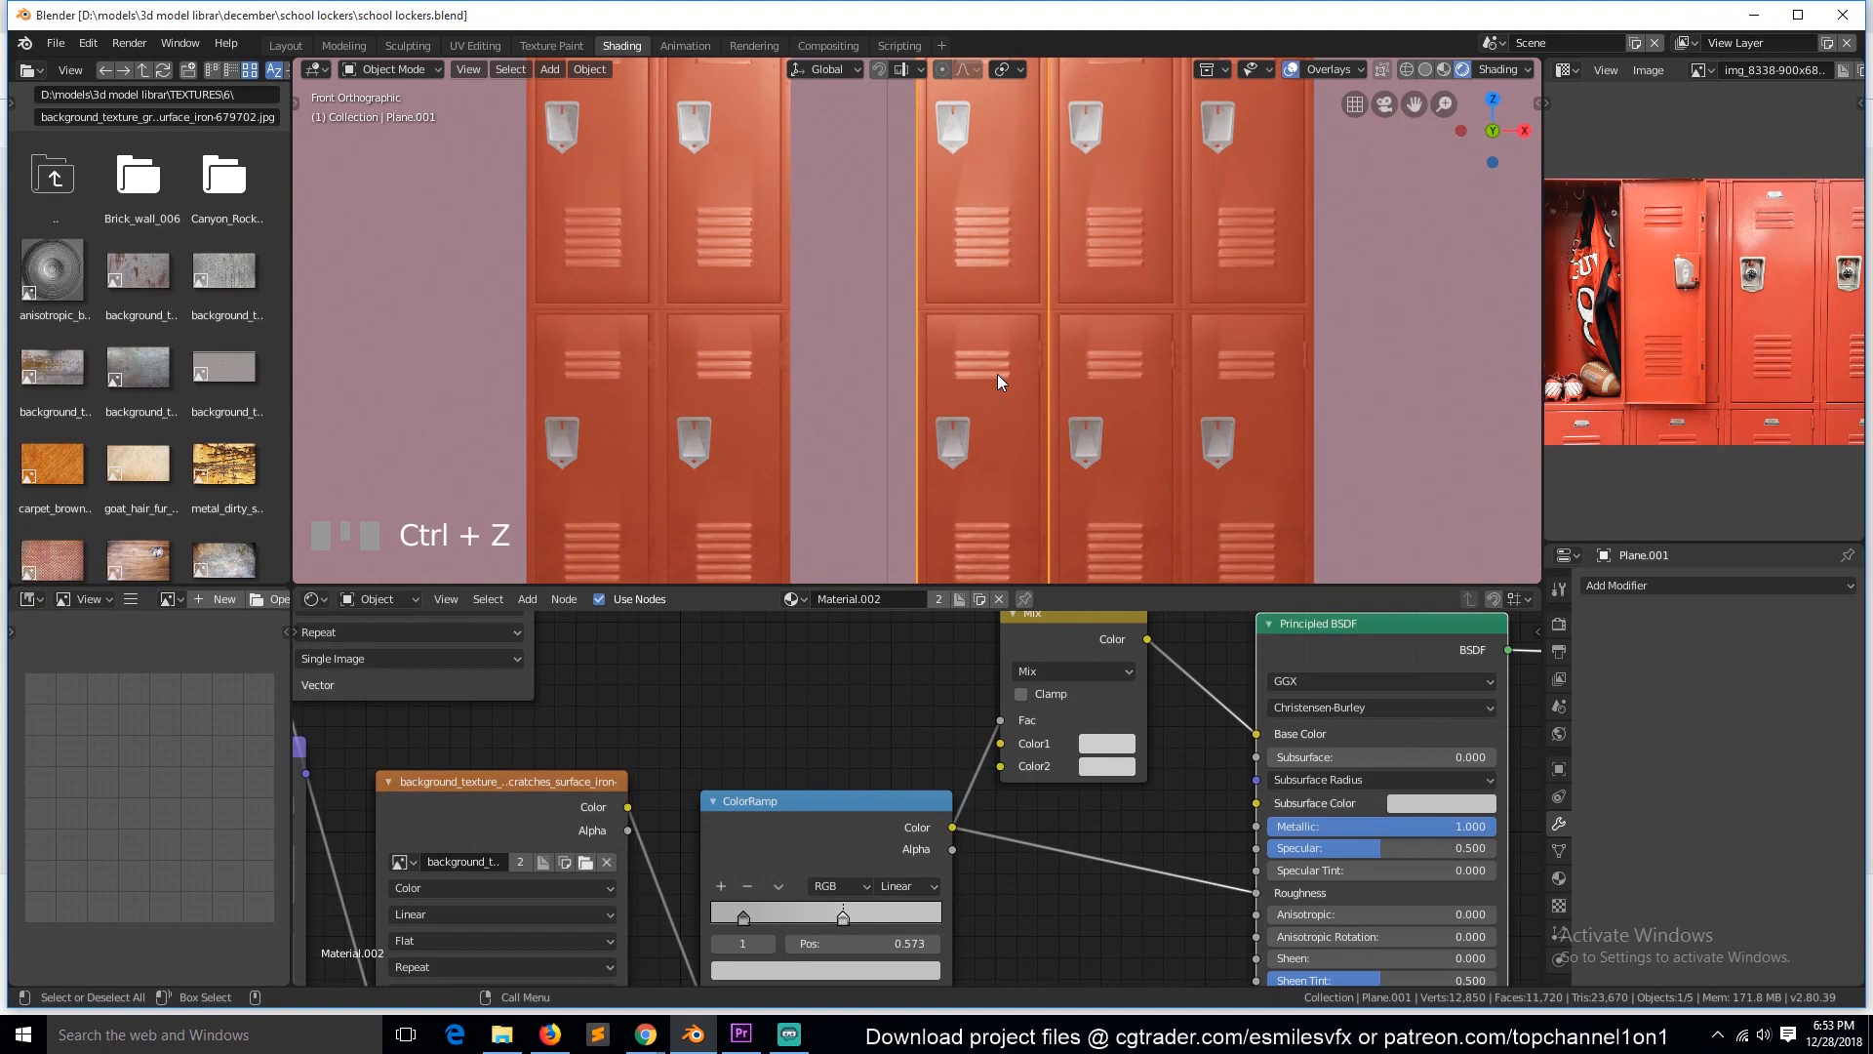
Step: Separate the single middle column's lower door, together with its latch, into its own object
key(Tab)
key(KP_Decimal)
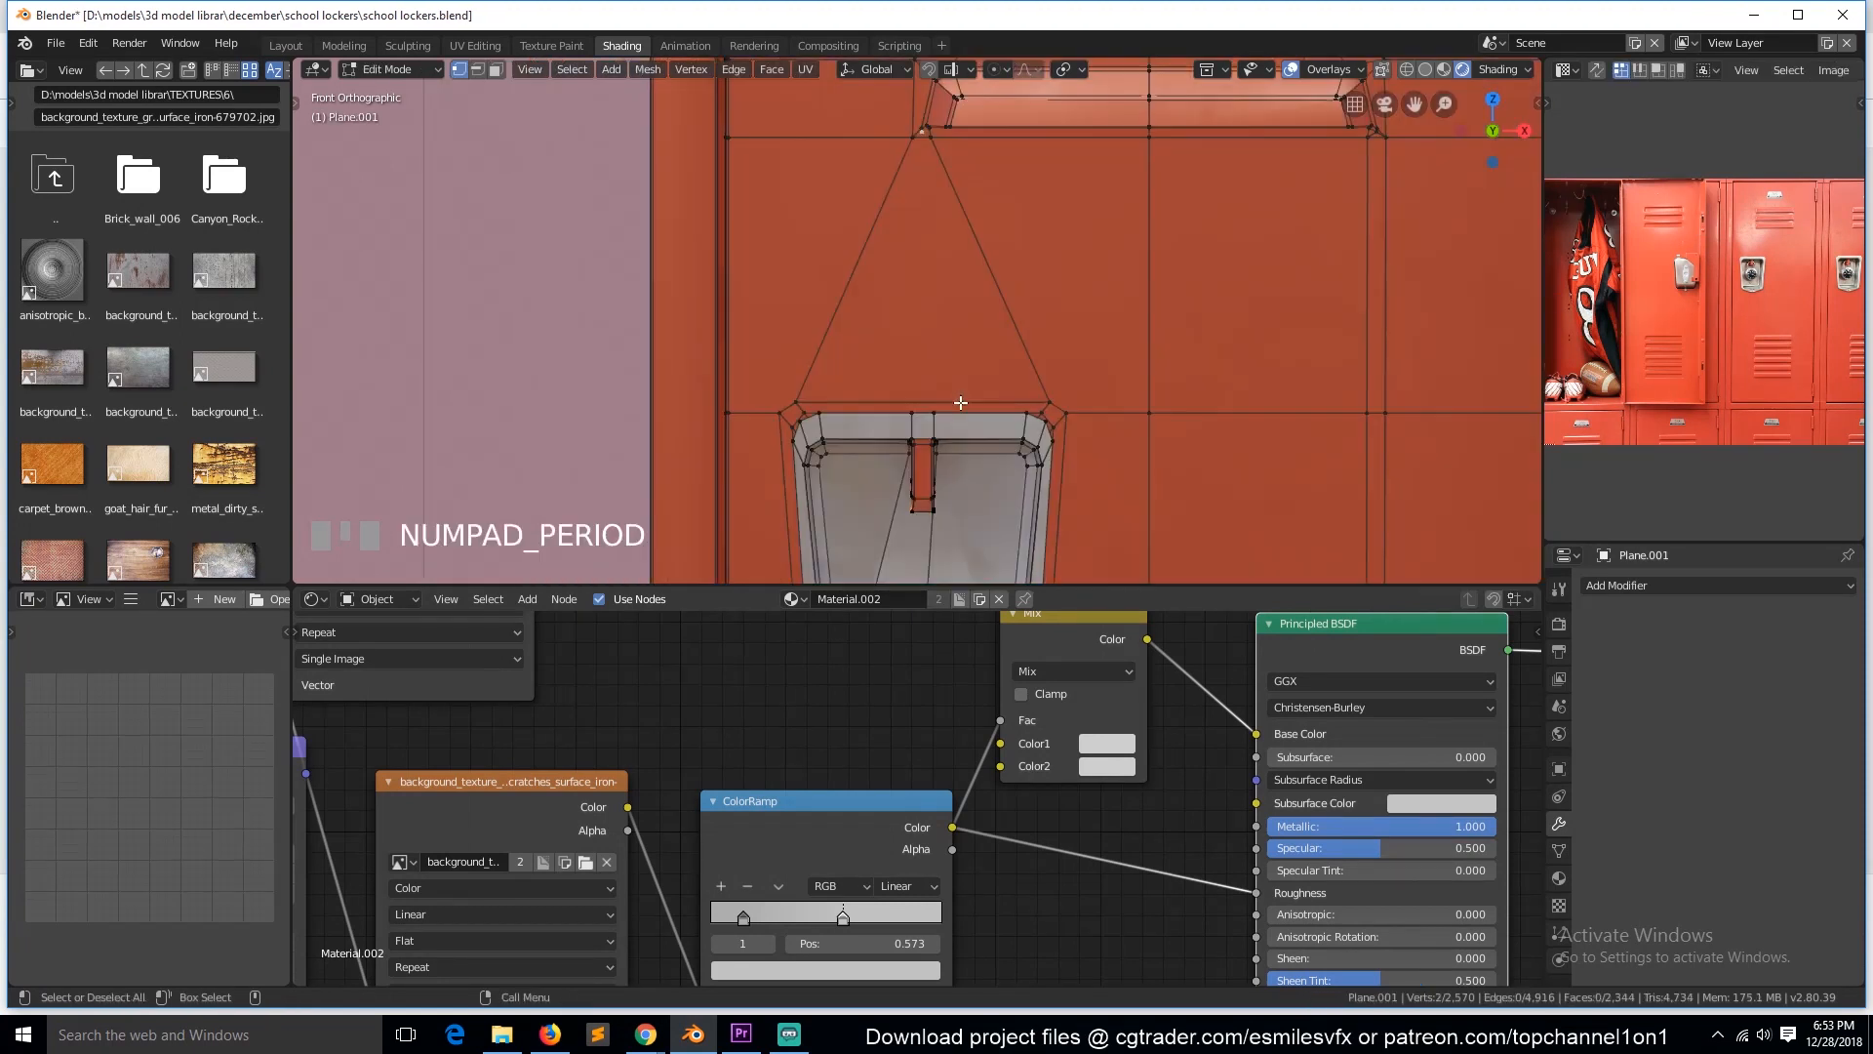
scroll(963, 385, down, 8)
key(Tab)
key(Tab)
scroll(940, 430, up, 7)
scroll(941, 431, up, 2)
shift+click(937, 434)
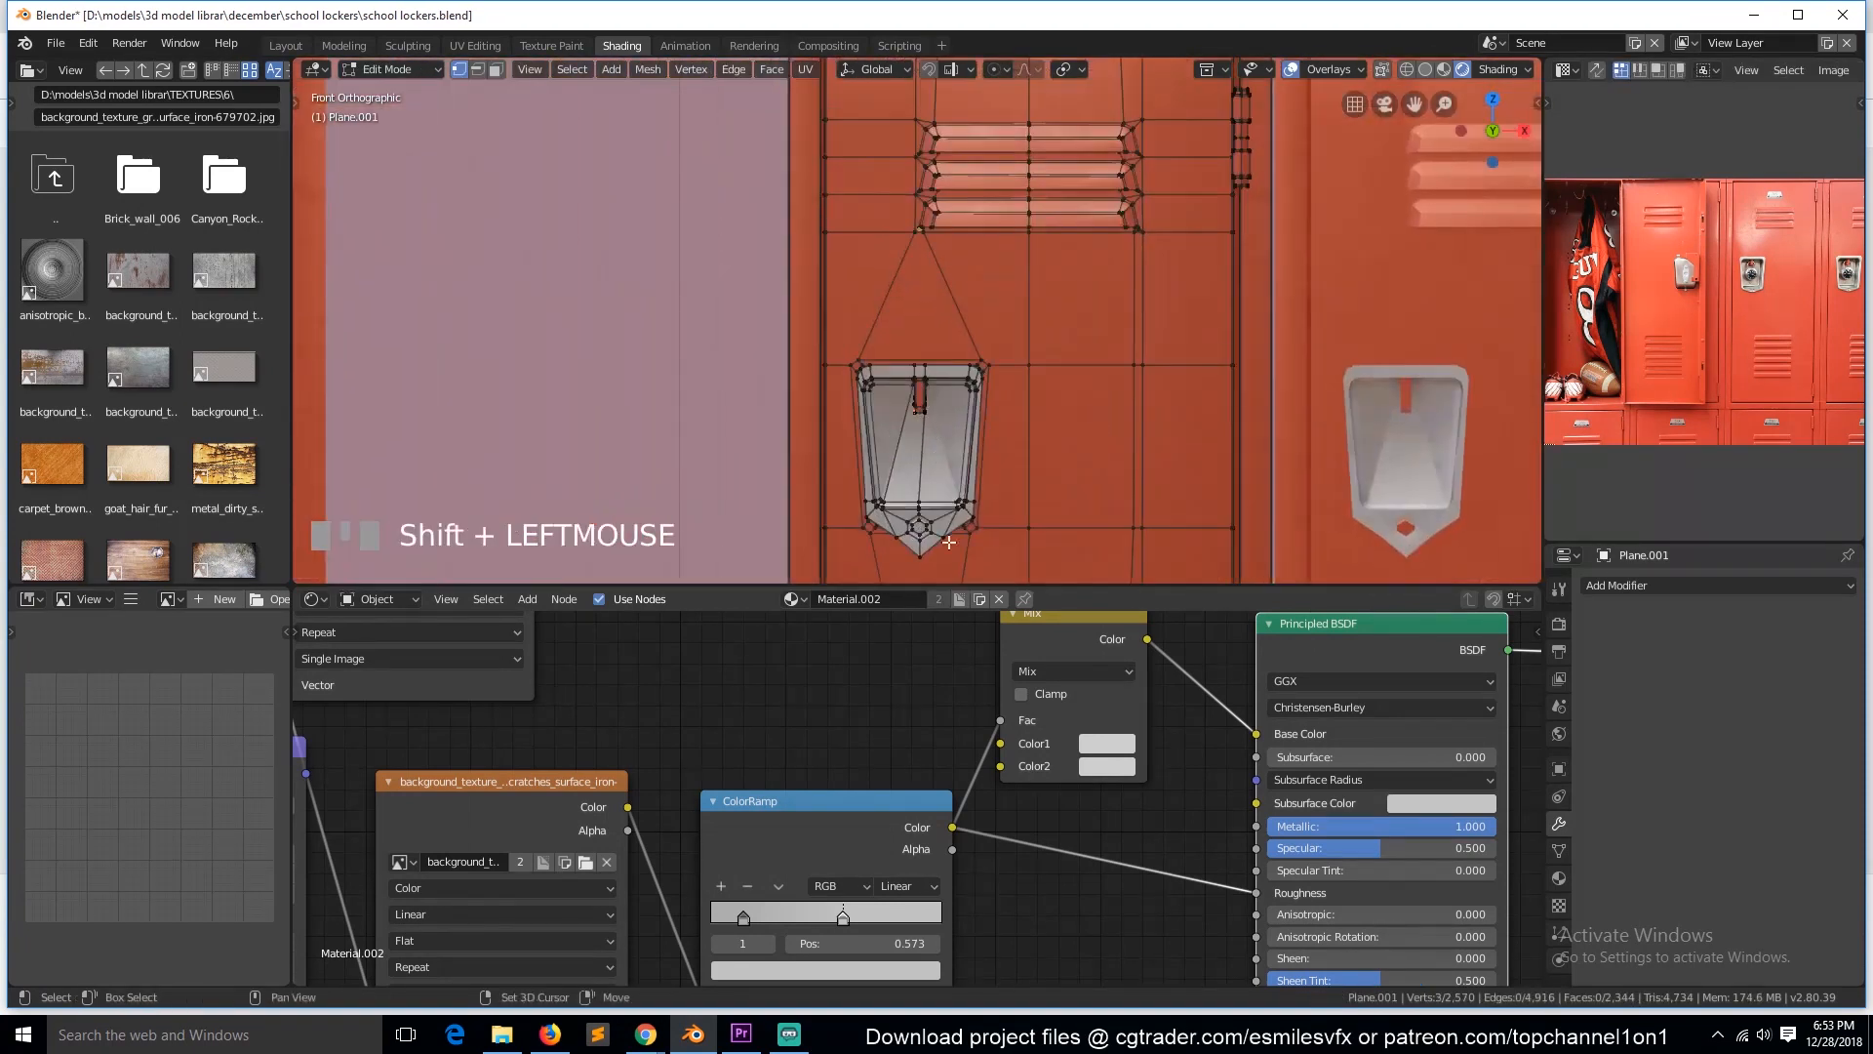
scroll(931, 434, down, 5)
key(ctrl+l)
scroll(927, 436, up, 5)
shift+click(923, 425)
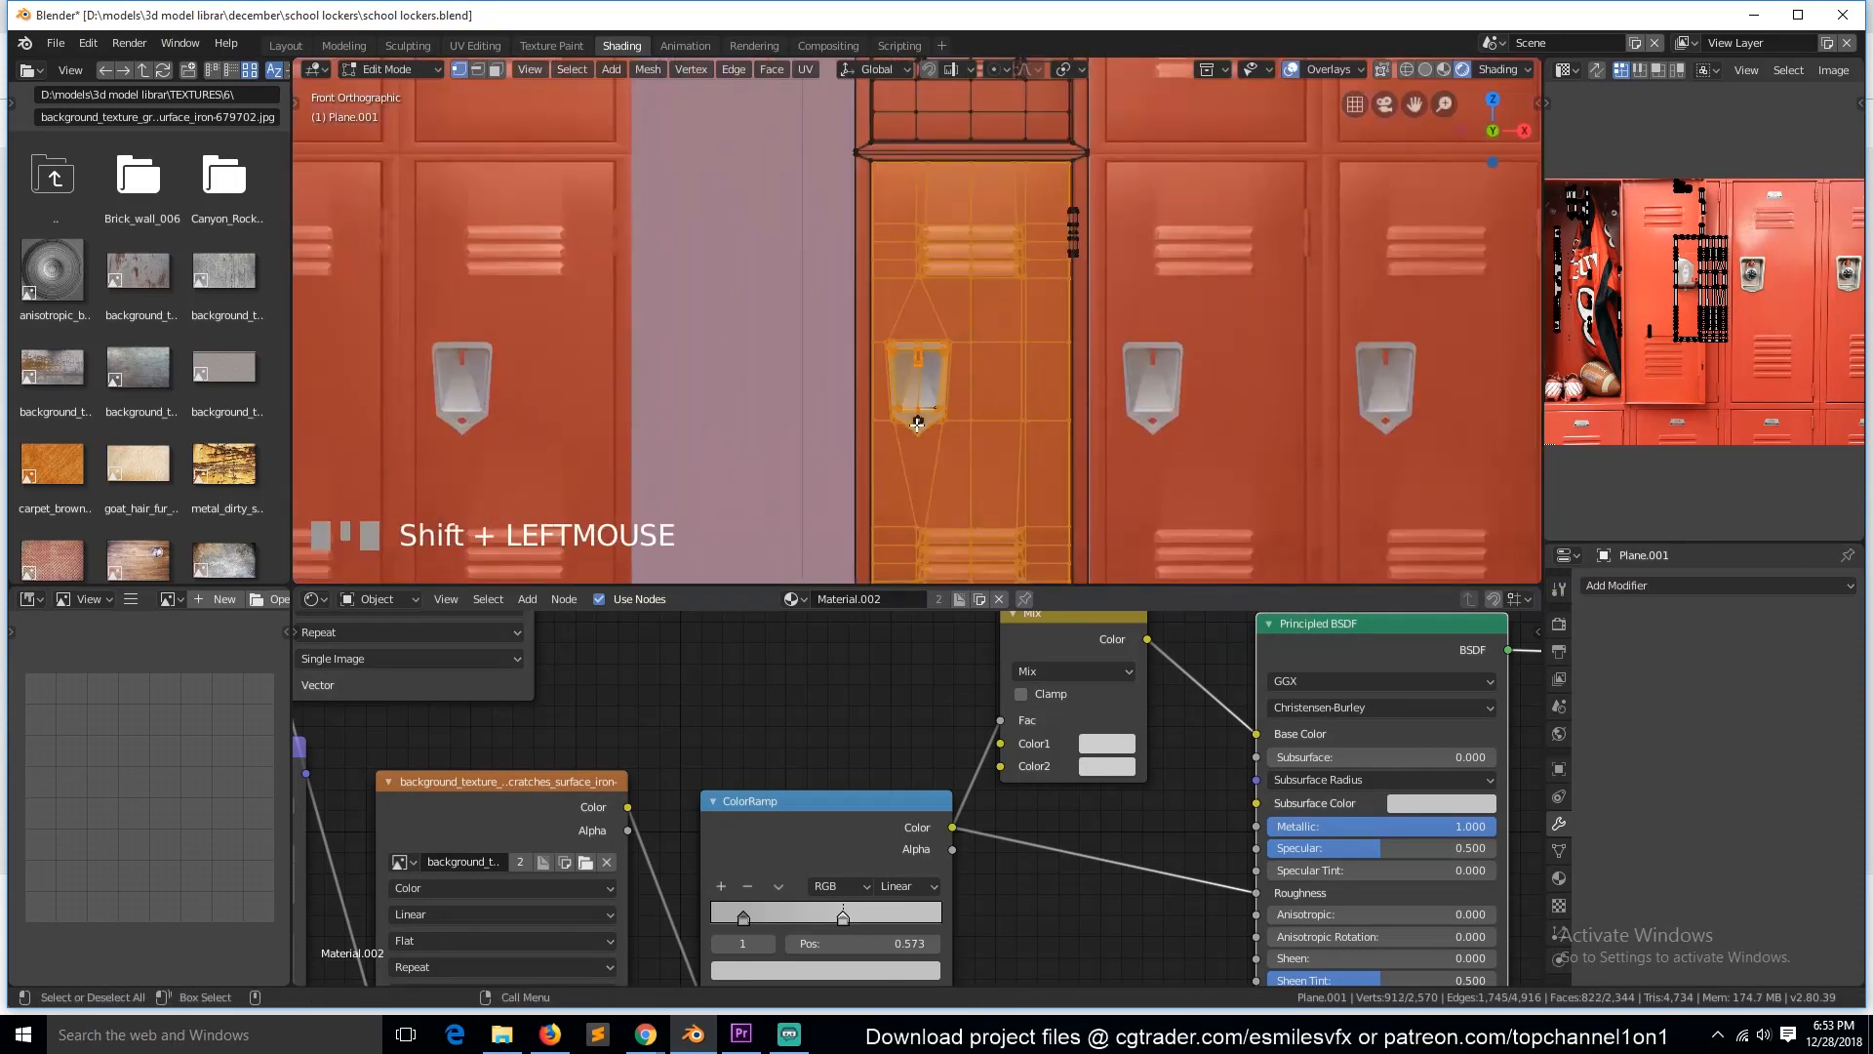
scroll(926, 486, up, 2)
key(shift+z)
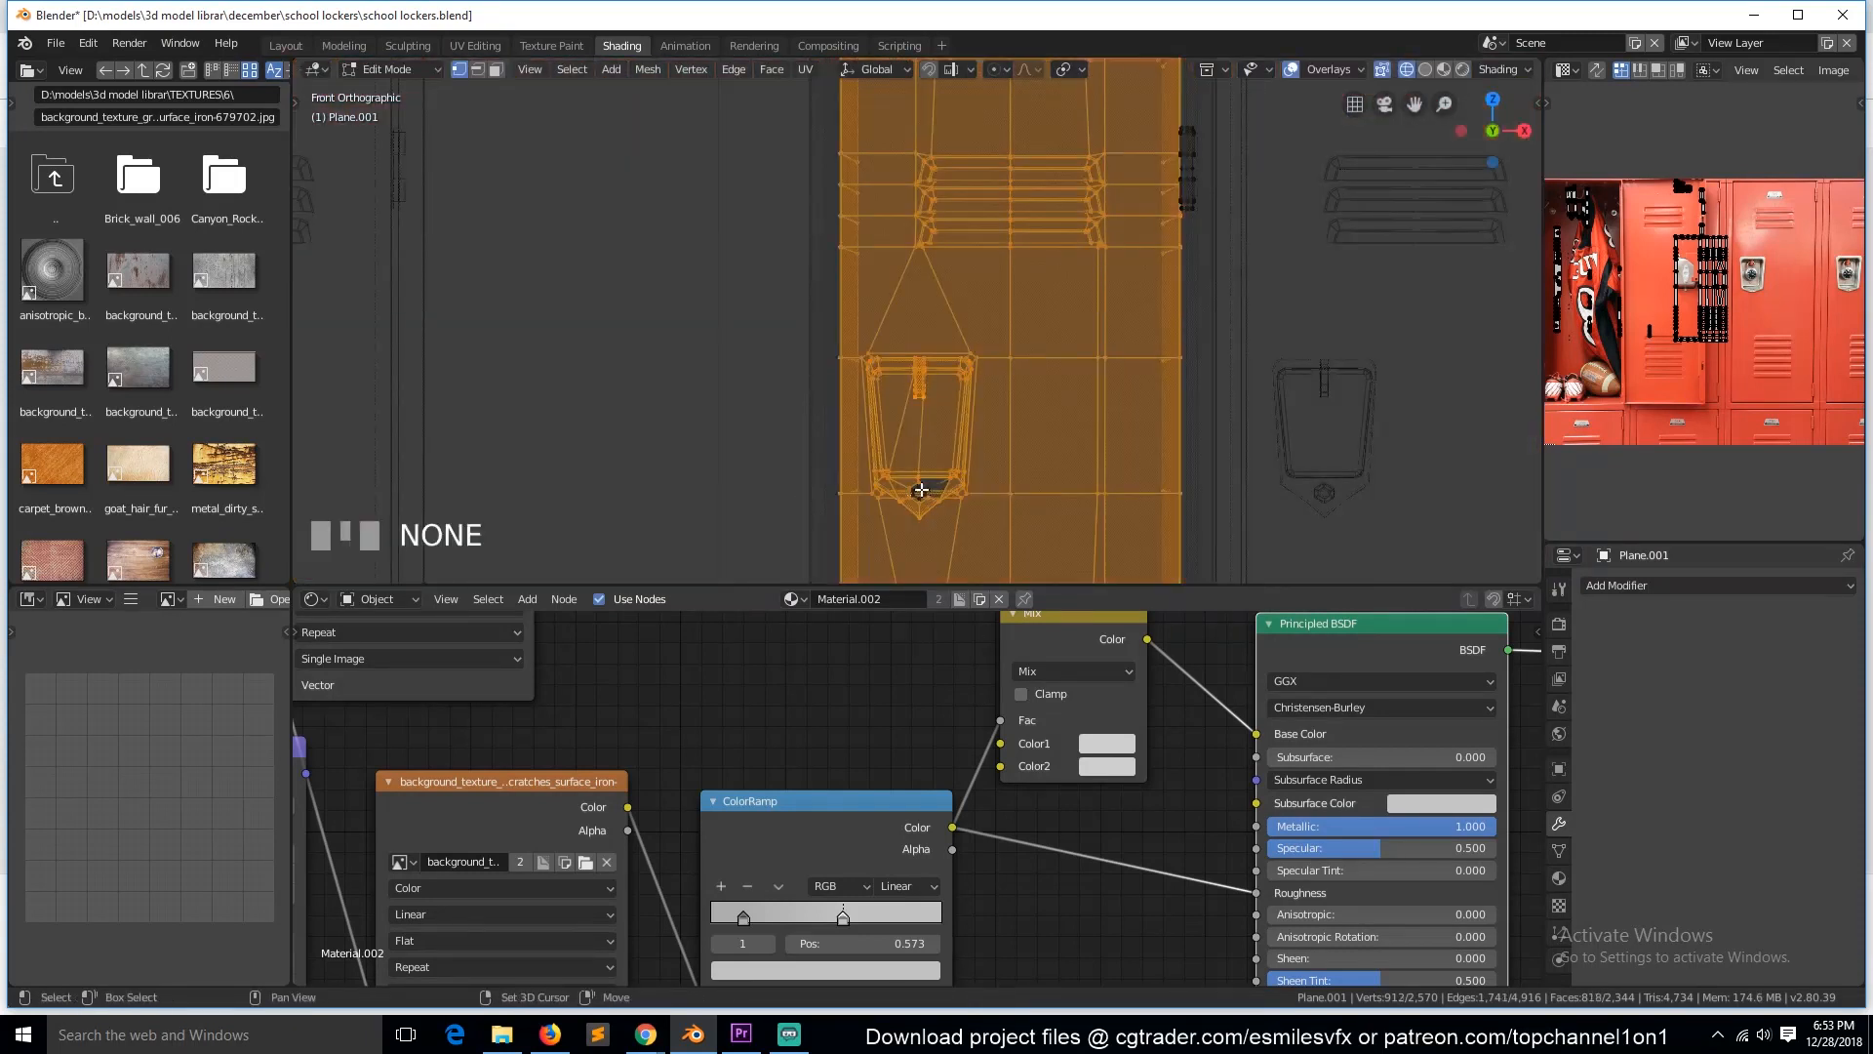
key(ctrl+l)
scroll(1034, 439, down, 8)
key(shift+z)
scroll(1054, 414, up, 2)
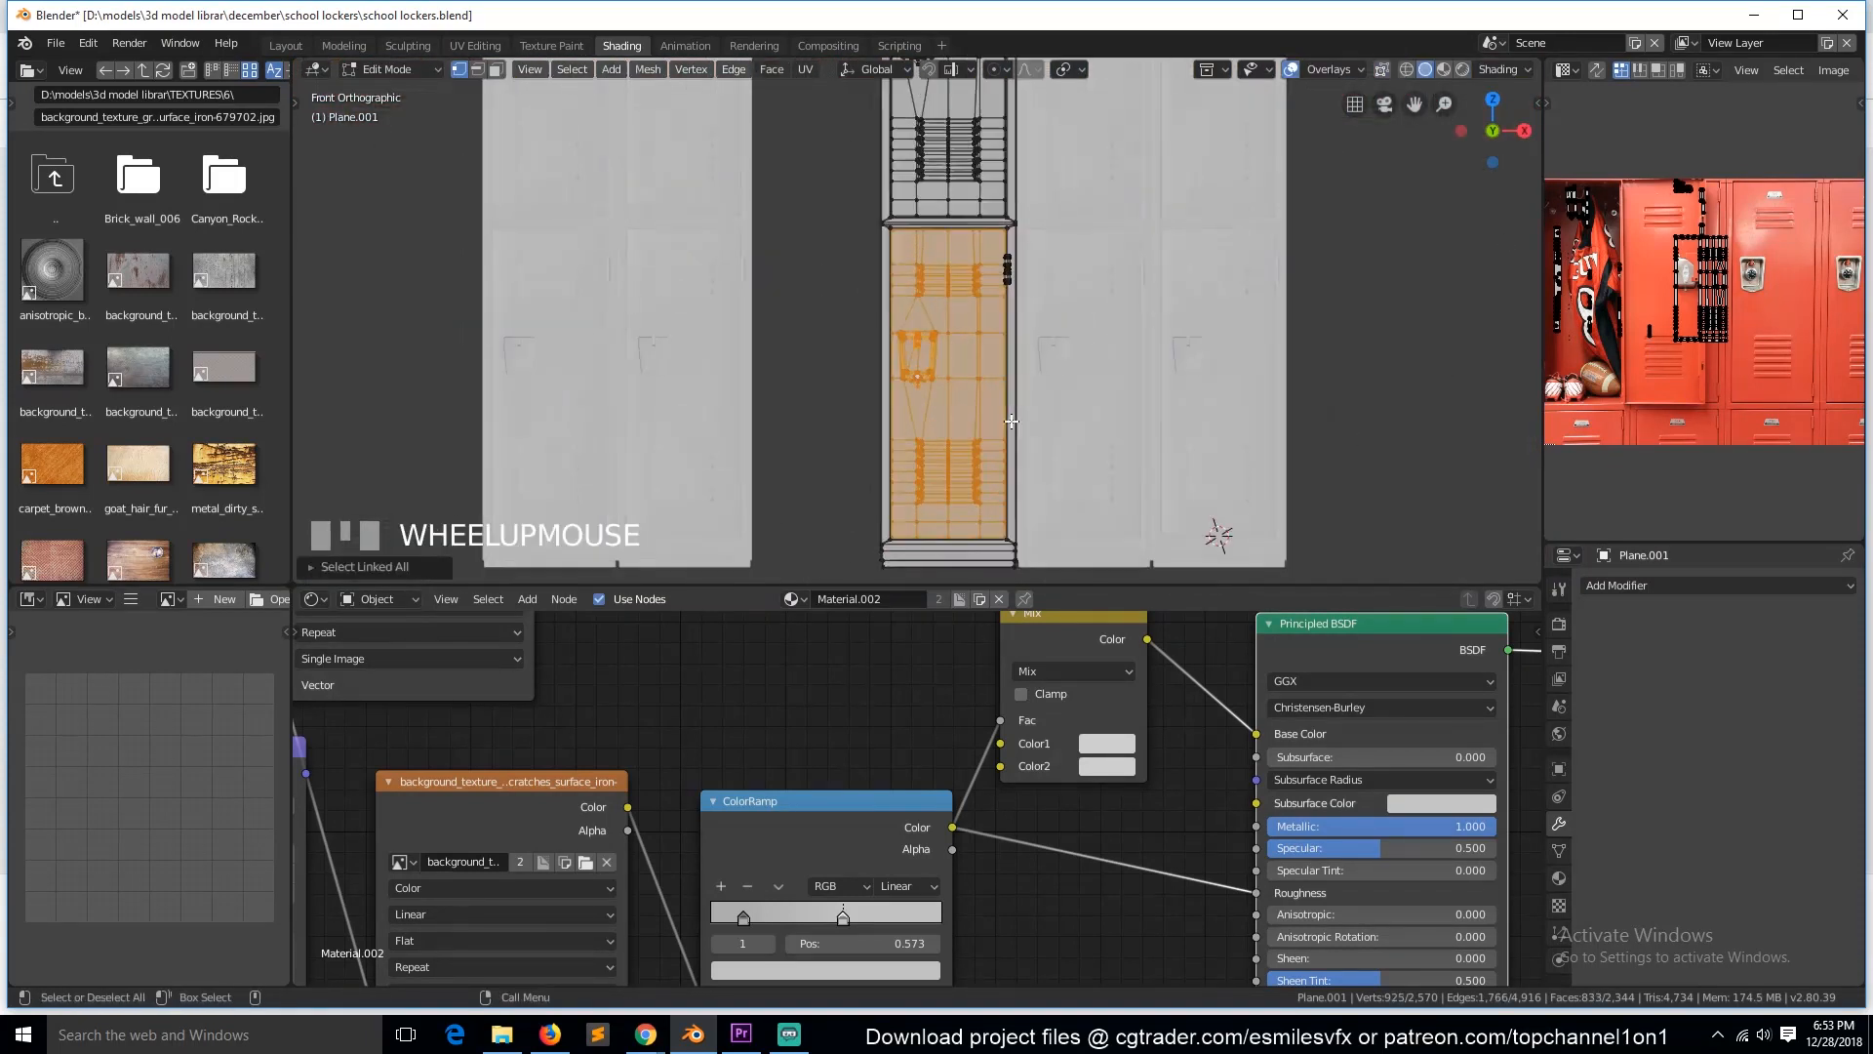
key(p)
click(1010, 420)
key(Tab)
Step: Set the solid viewport shading to Random colours with Cavity enabled, and save the file
click(1505, 70)
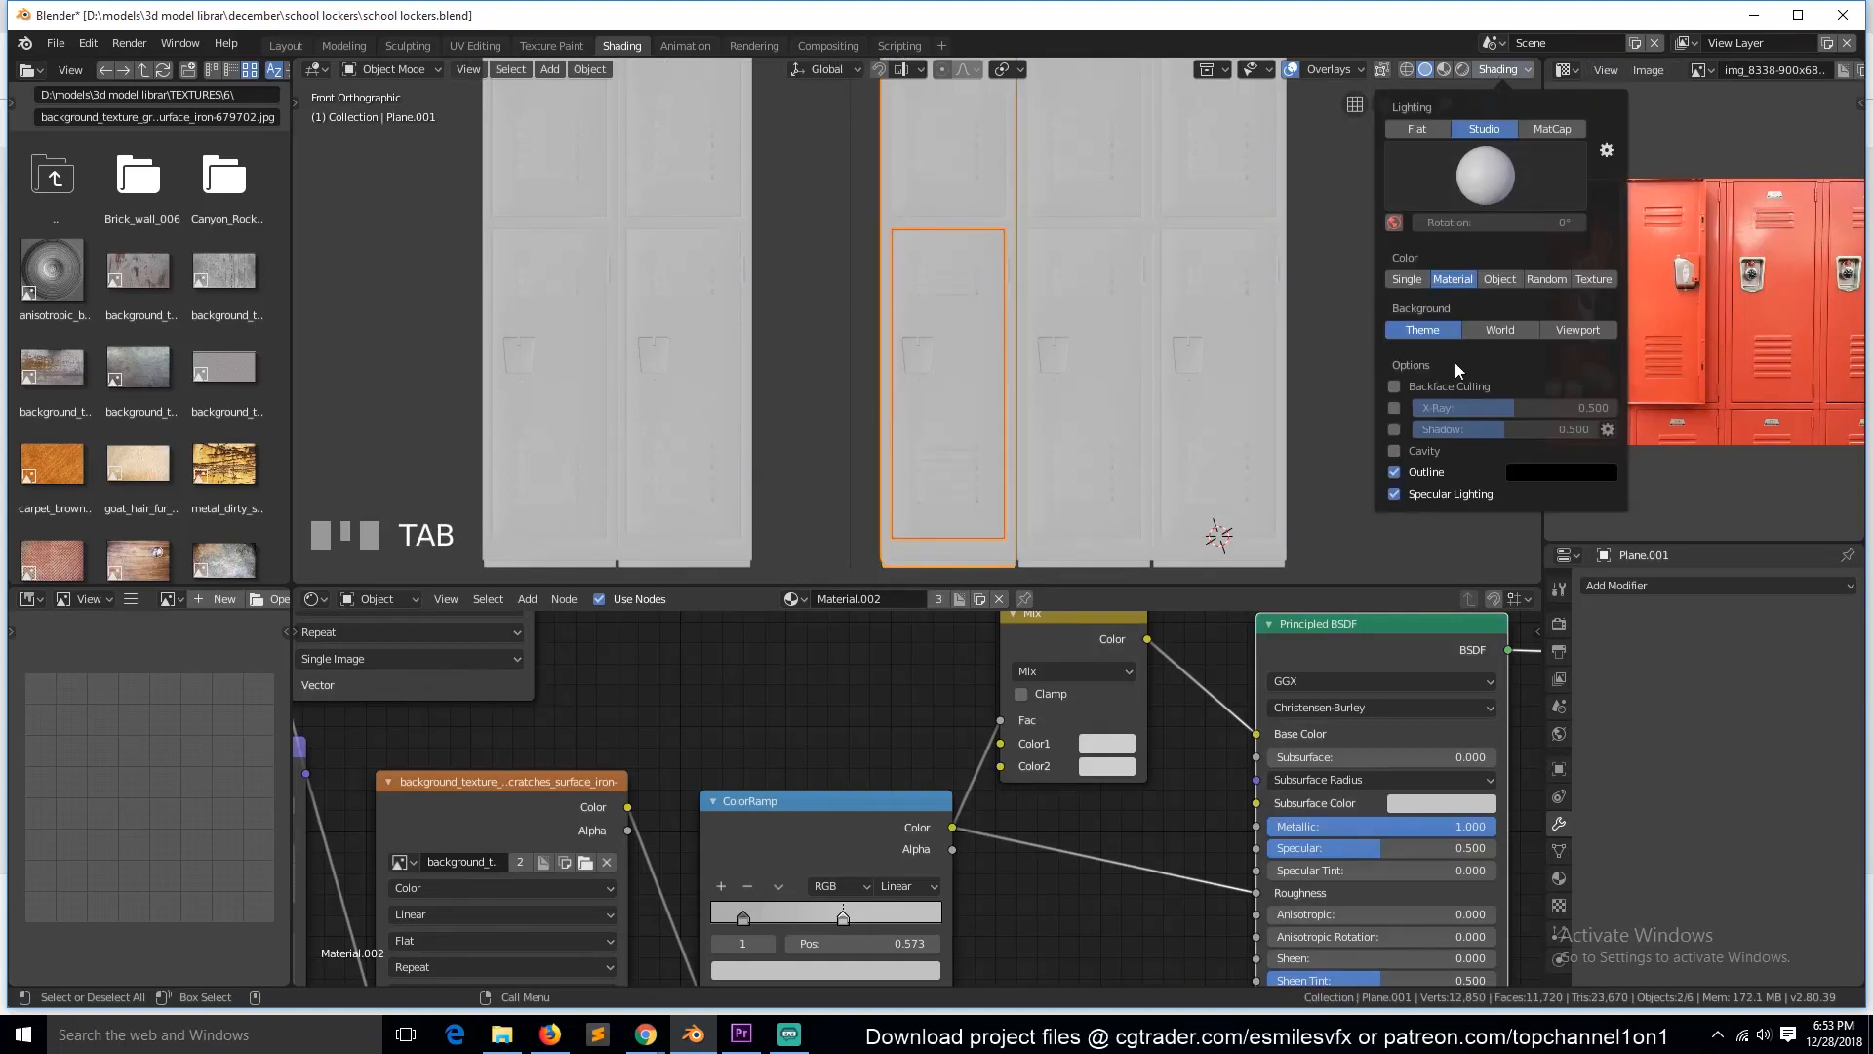
click(1547, 279)
click(1394, 451)
key(alt+a)
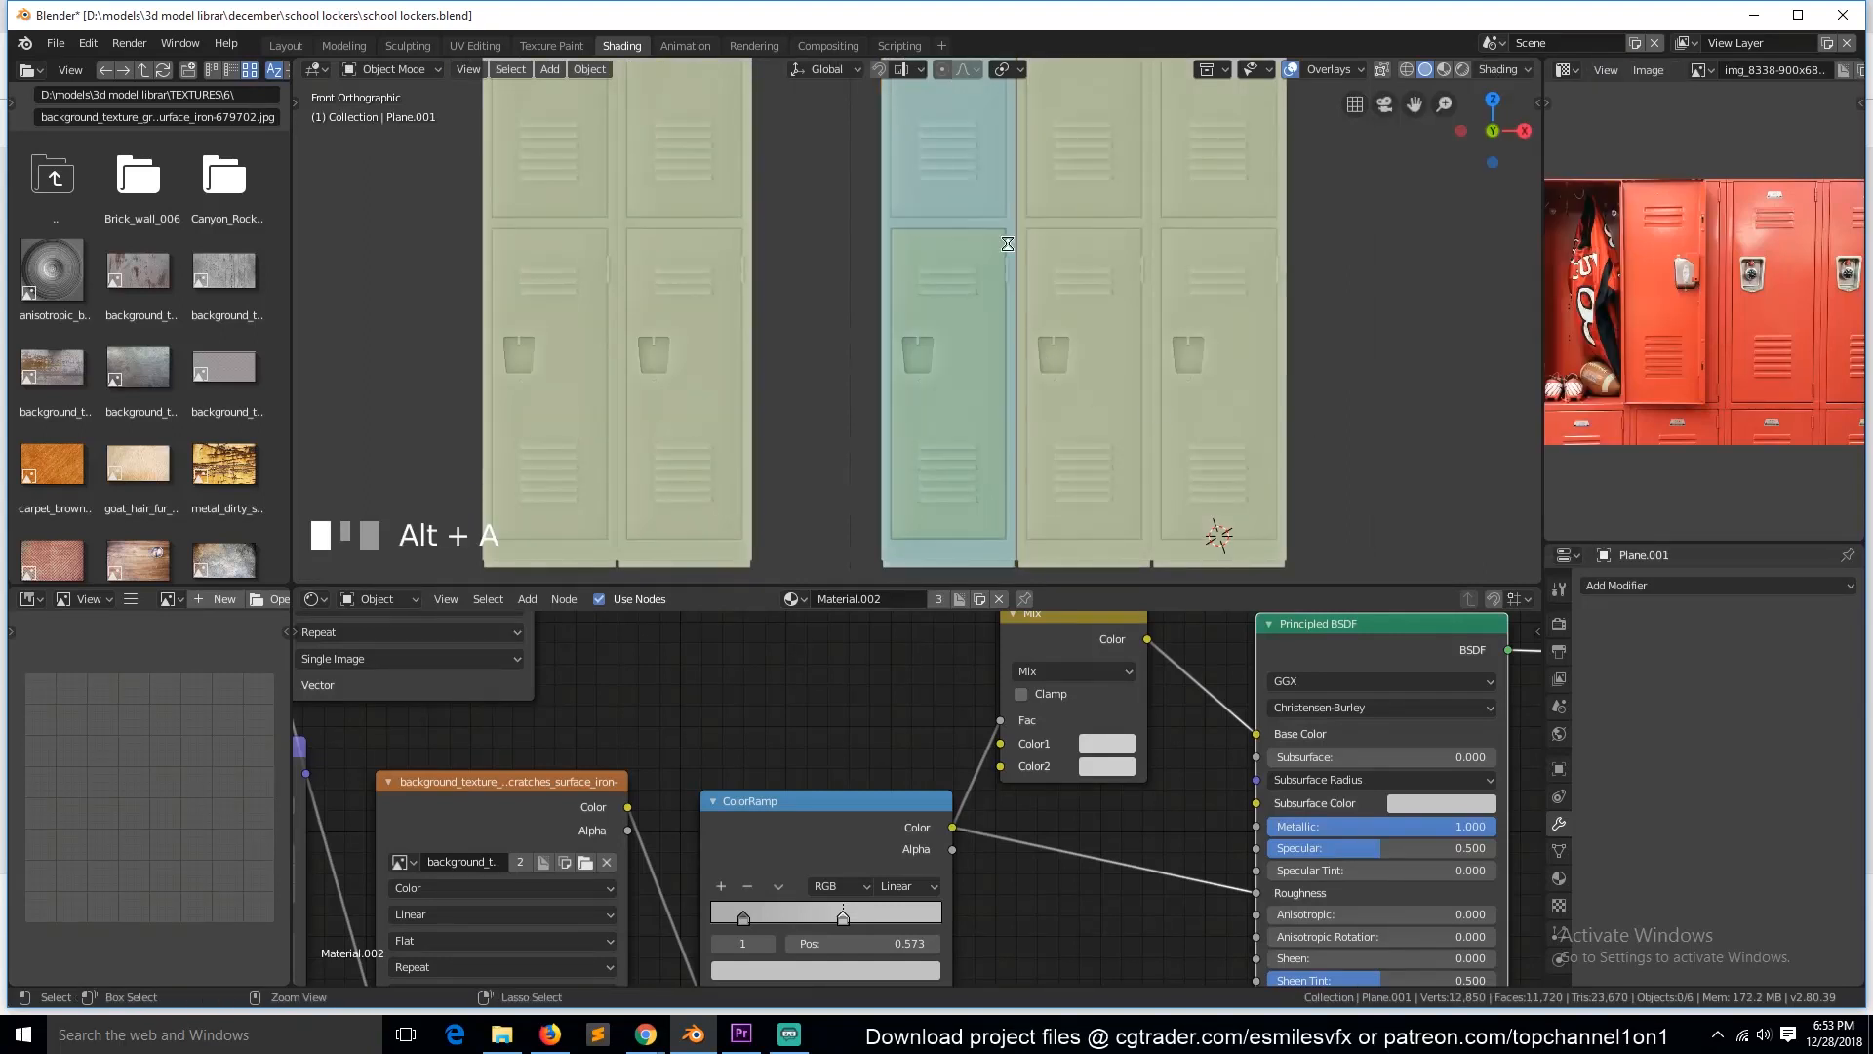
scroll(953, 288, down, 3)
key(ctrl+s)
Step: Delete the middle column's upper door and latch, leaving an open compartment, and save the file
click(953, 284)
scroll(952, 283, down, 2)
key(Tab)
key(KP_Decimal)
scroll(818, 272, up, 2)
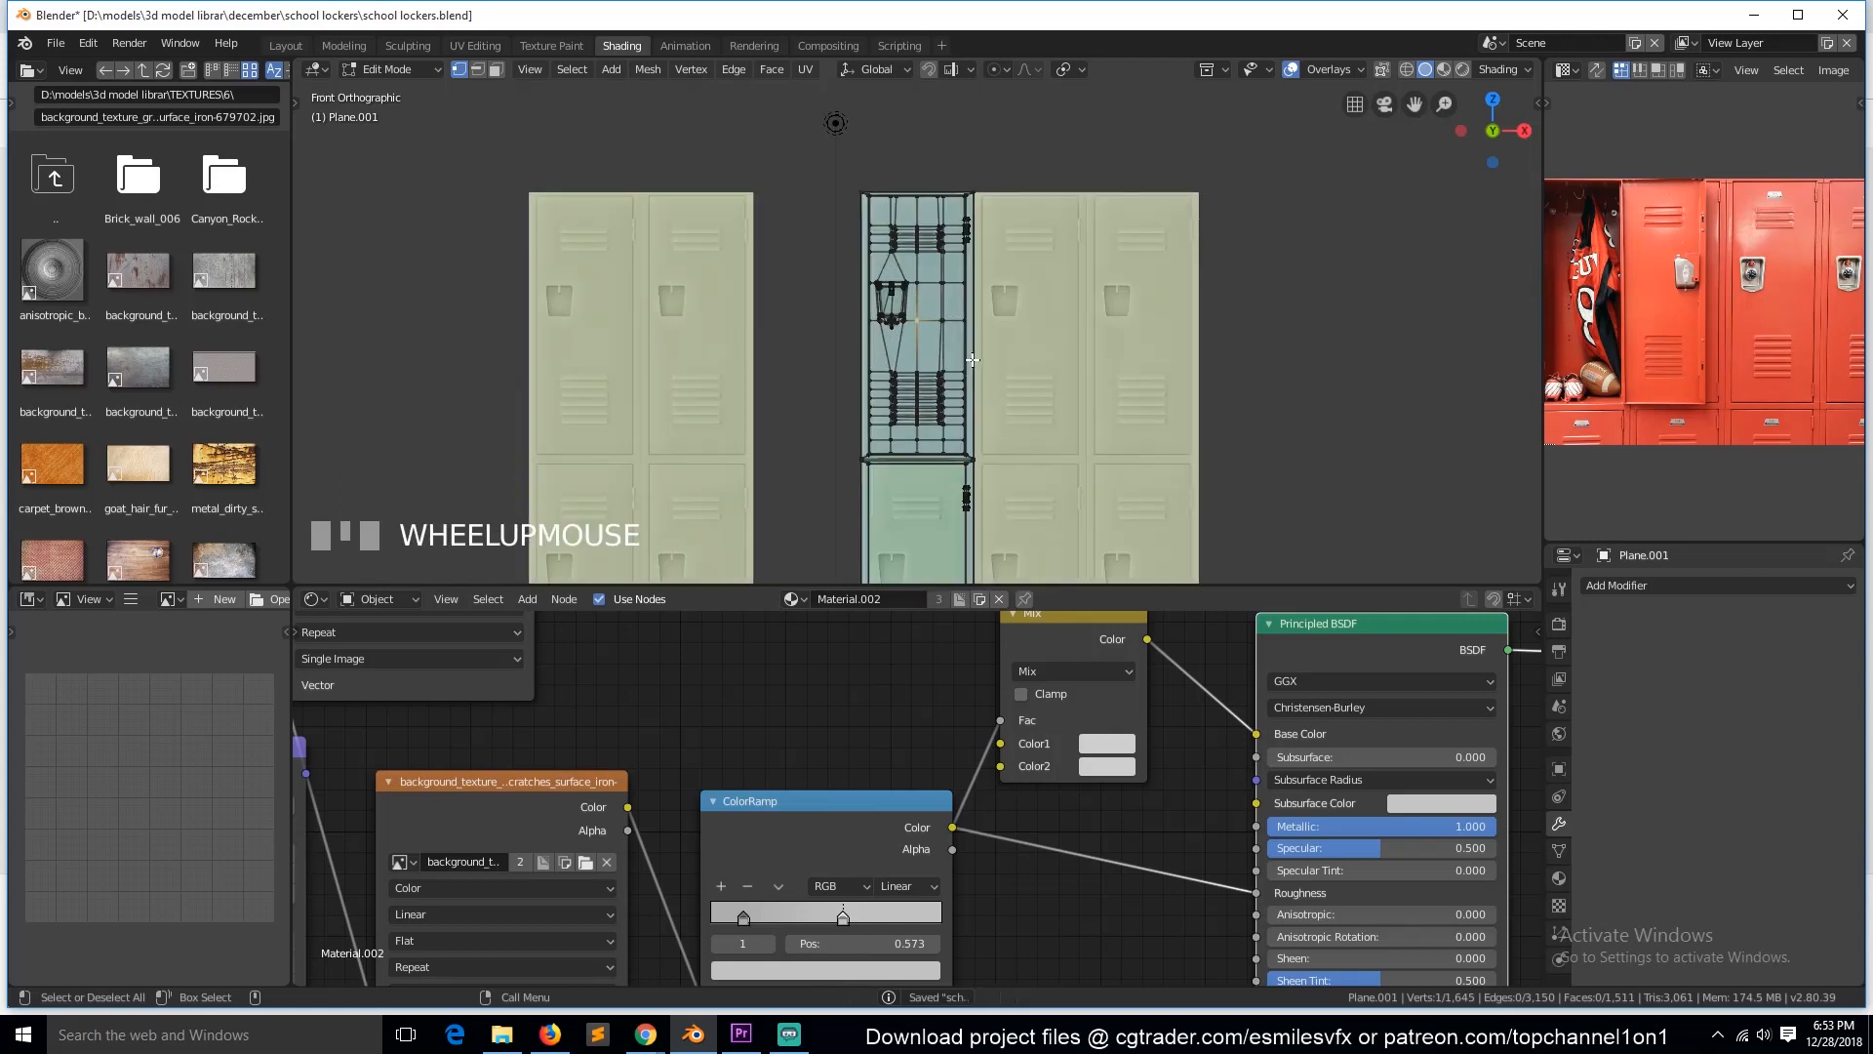
key(shift+z)
key(b)
drag(858, 168, 963, 414)
key(ctrl+l)
key(z)
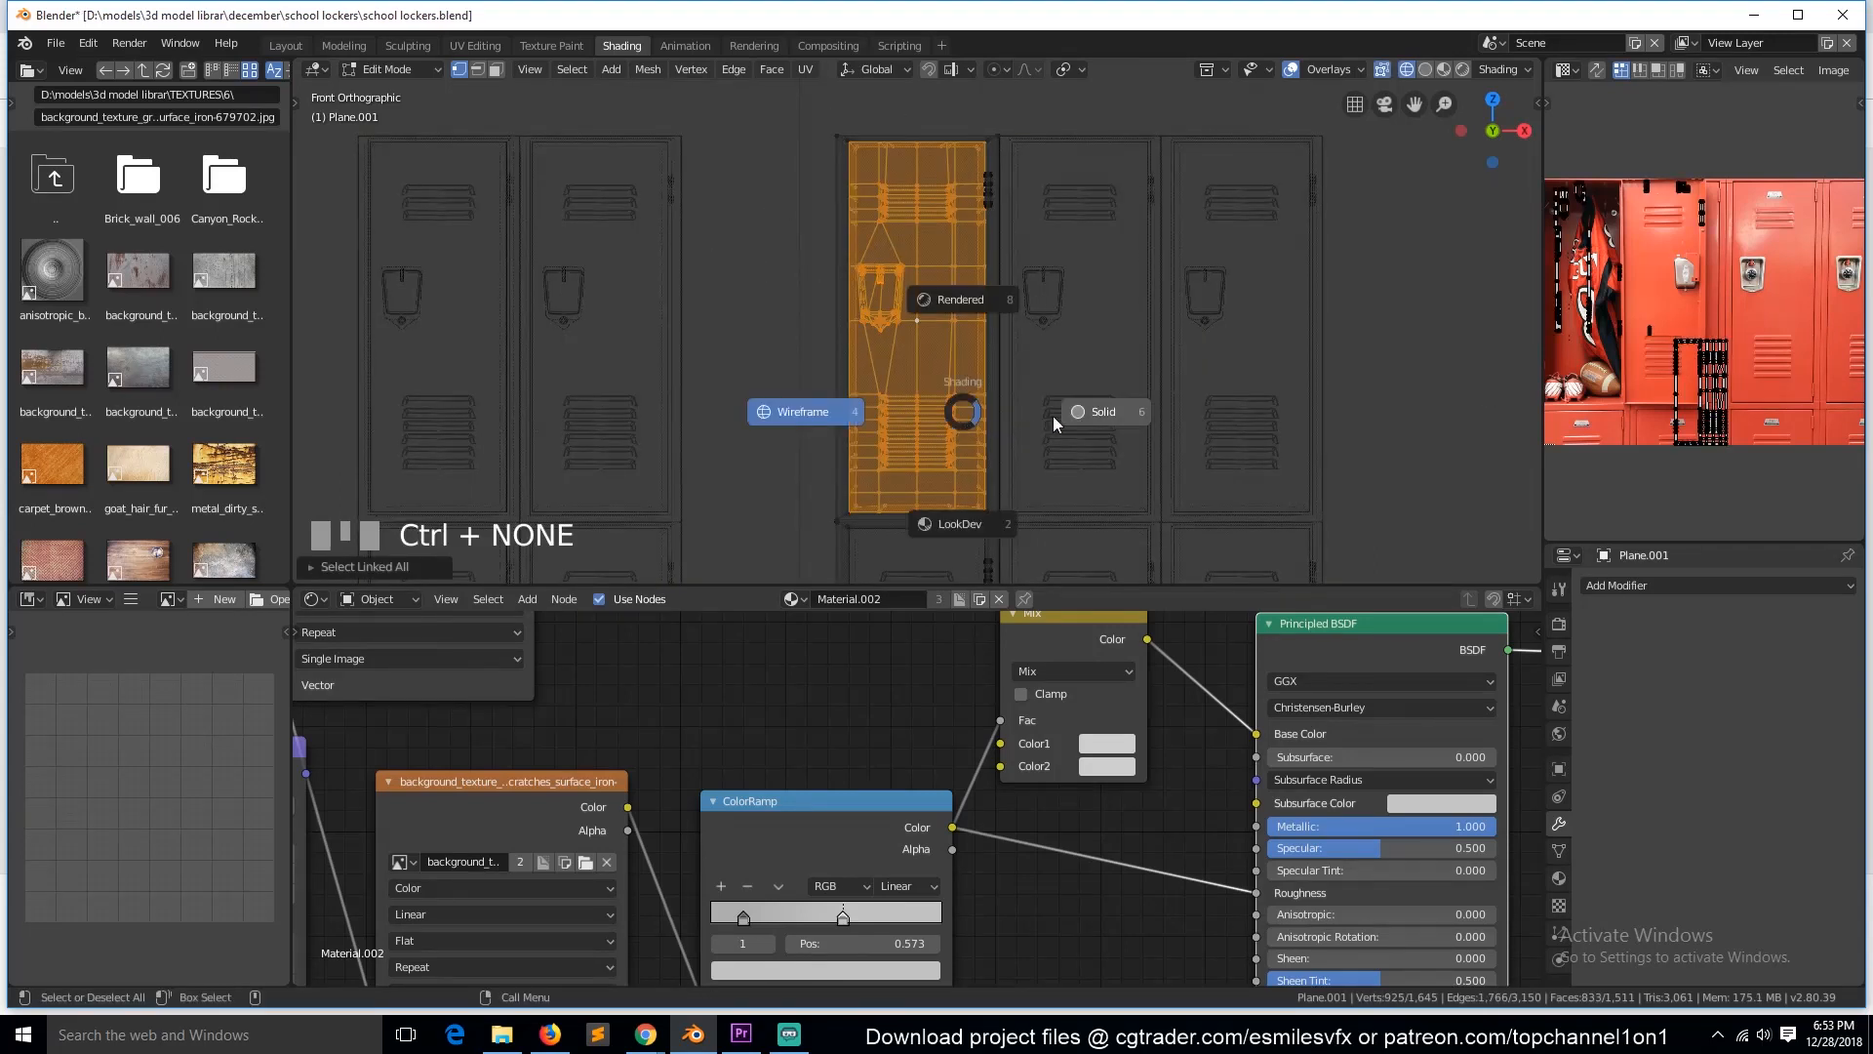
click(1060, 413)
key(x)
click(1005, 184)
key(Tab)
scroll(952, 485, down, 4)
key(ctrl+s)
Step: Snap the 3D cursor to the separated lower door's hinge-side edge and set the door's origin there
key(Tab)
key(Tab)
click(929, 495)
scroll(937, 498, down, 3)
key(KP_Decimal)
key(Tab)
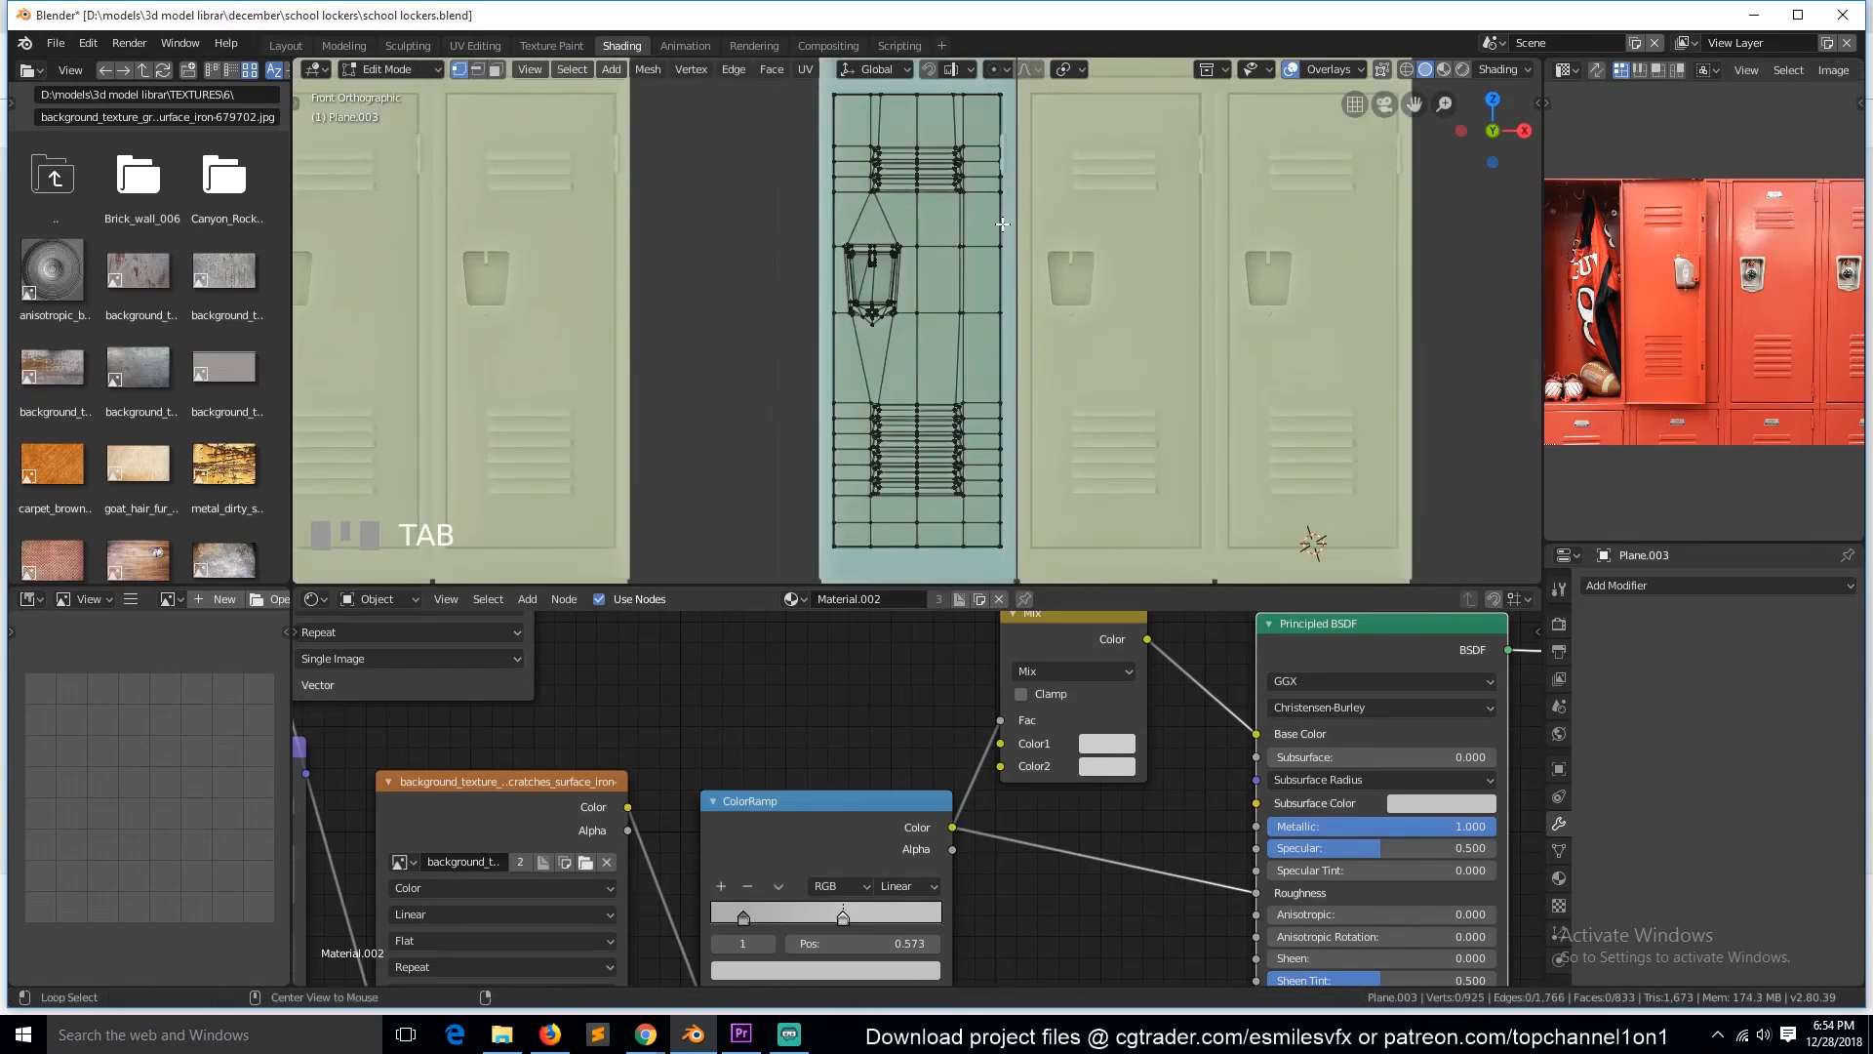
alt+click(1002, 223)
key(shift+z)
key(shift+s)
click(1149, 415)
key(Tab)
right_click(962, 353)
mouse_move(966, 377)
click(1058, 421)
Step: Return to solid shading and rotate the lower door slightly open about the Z axis
key(z)
click(1139, 349)
middle_drag(1139, 349, 945, 431)
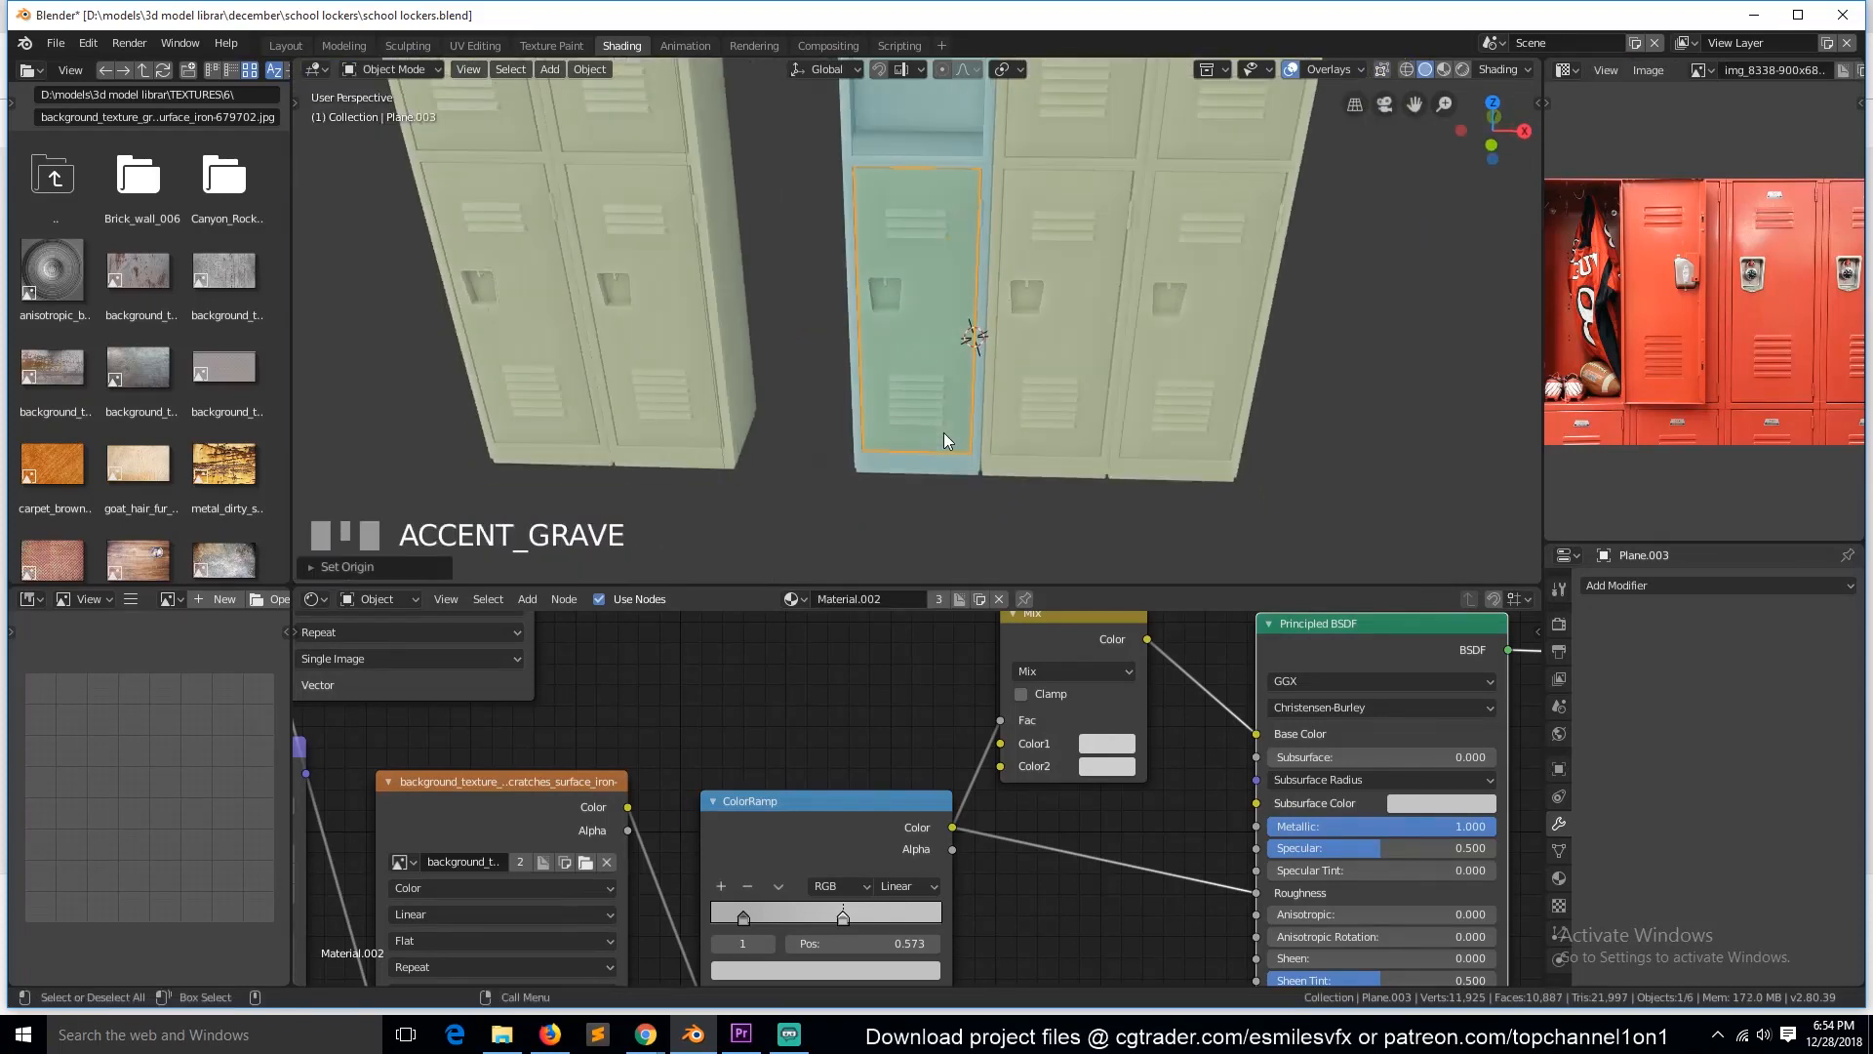
key(r)
key(z)
click(988, 390)
Step: Make a linked duplicate of the lower door and move it up along Z to the empty upper compartment
key(KP_1)
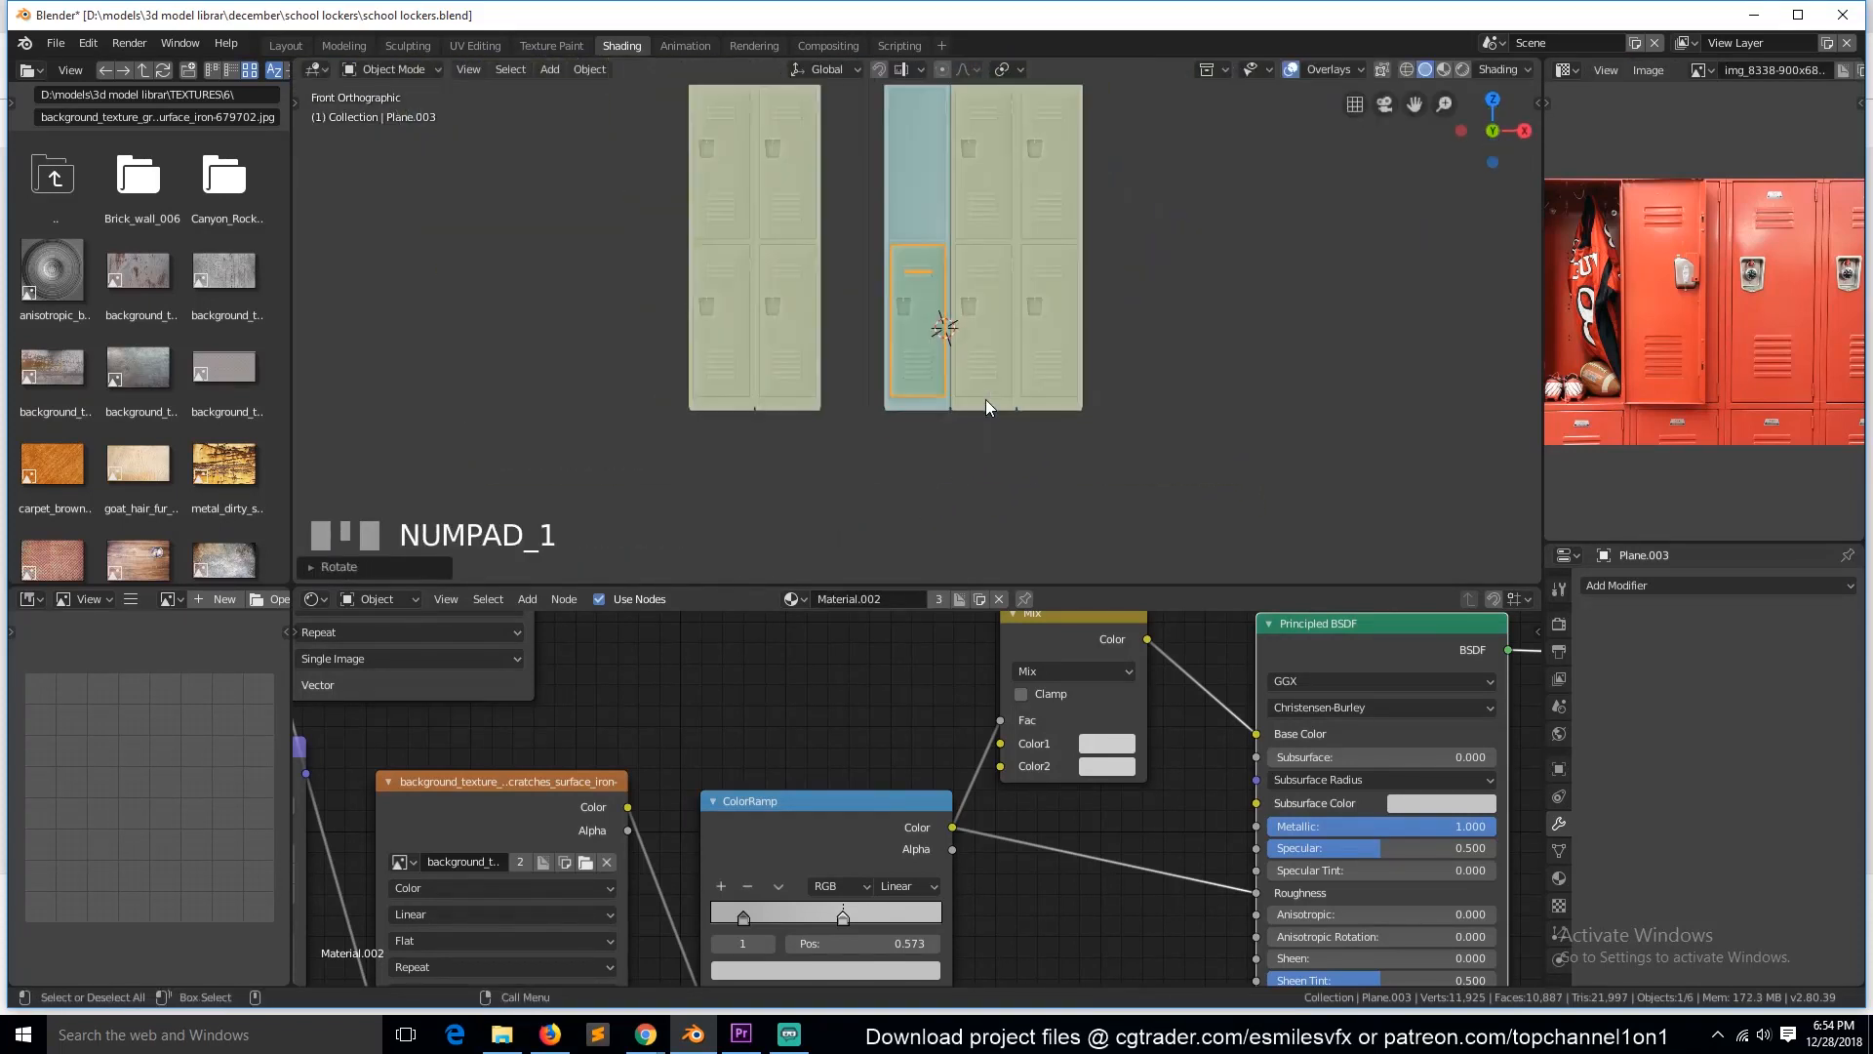
key(alt+d)
key(z)
click(978, 254)
key(KP_Decimal)
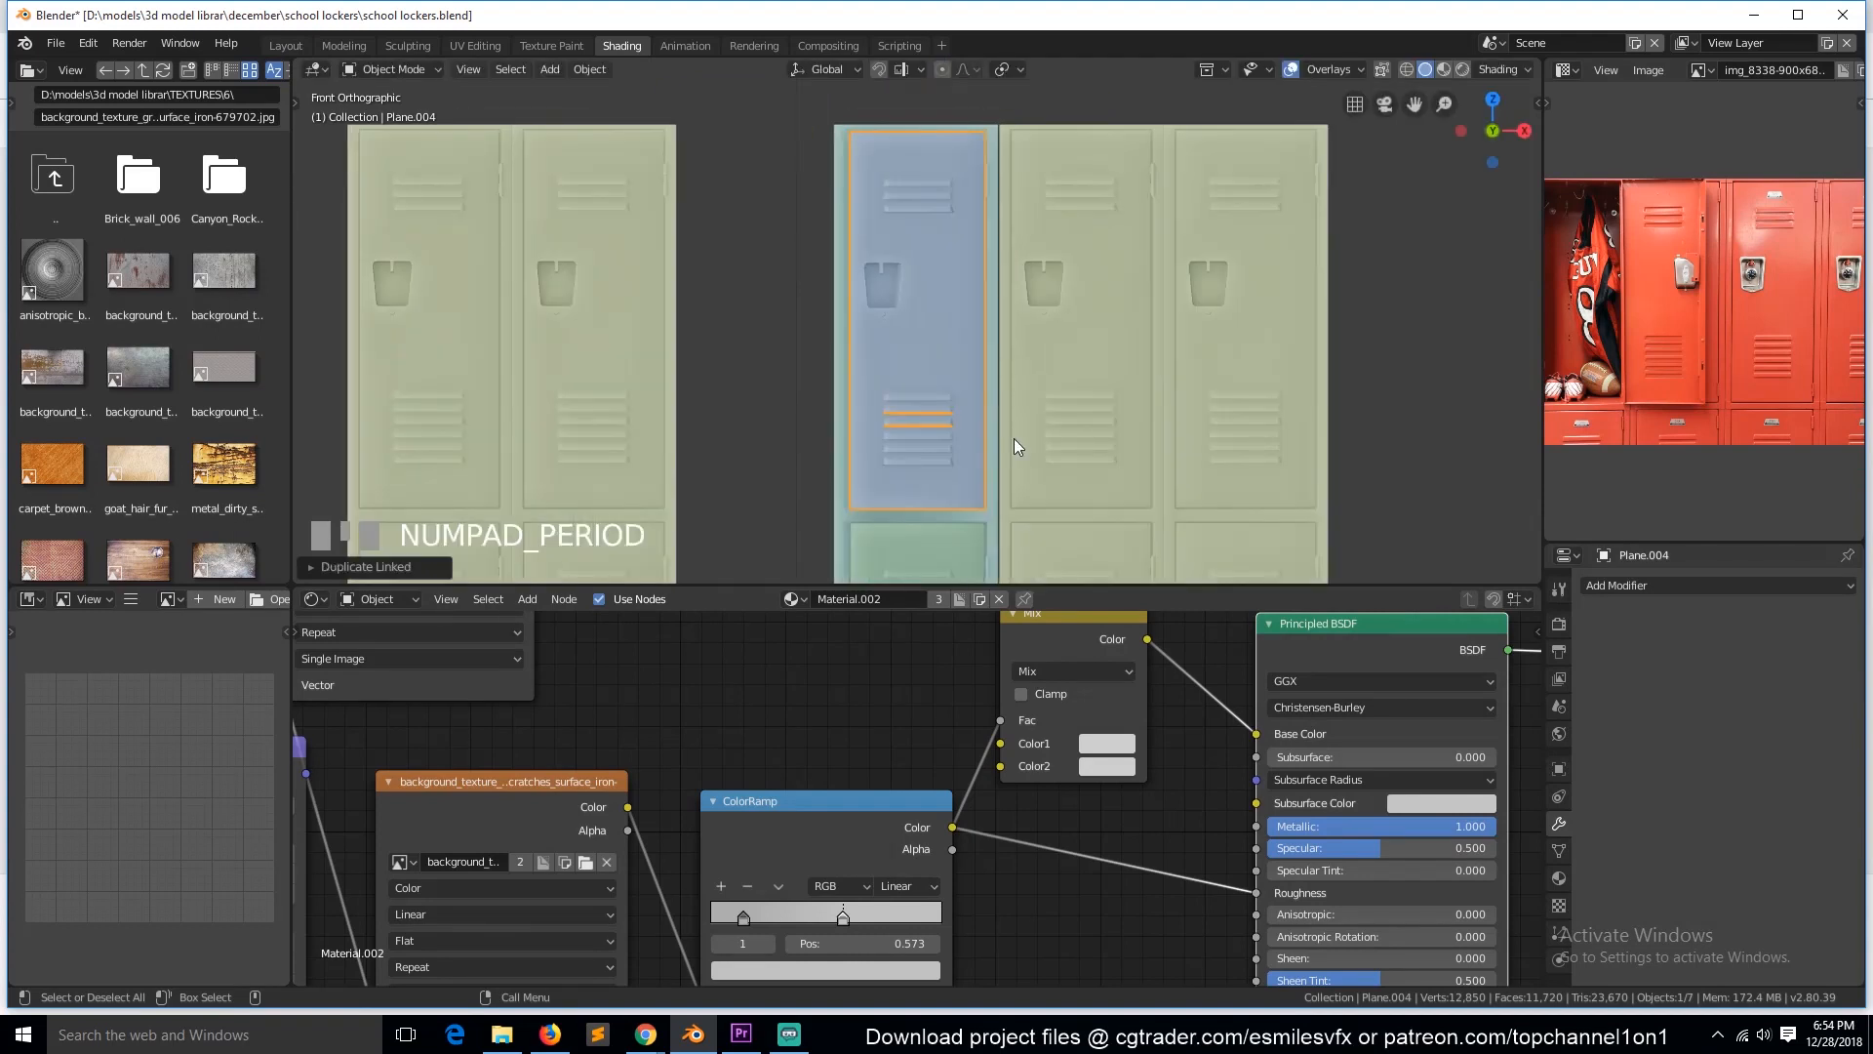
Step: Swing the duplicated upper door wide open about the Z axis by about 150 degrees
key(grave)
key(r)
key(z)
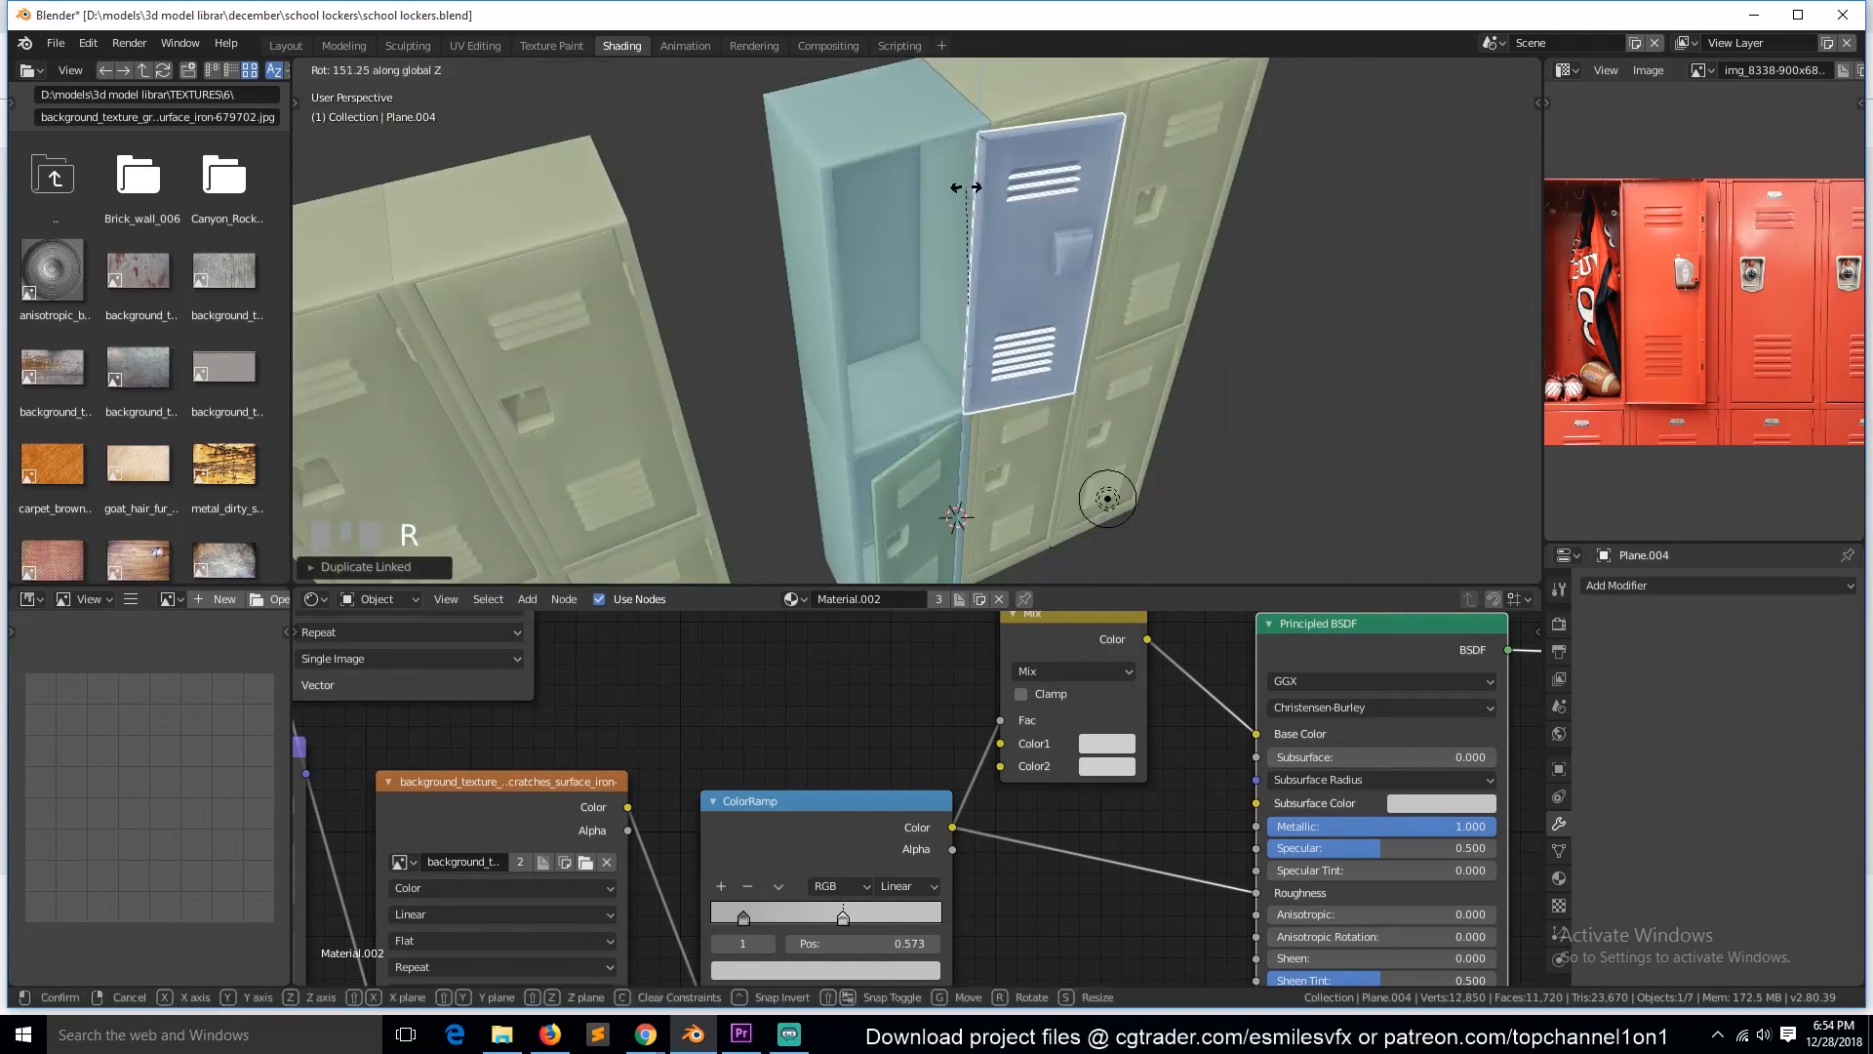
click(953, 184)
key(alt+a)
Step: Move the left-hand two-column block about 1.4 m along X until it butts against the middle column
key(grave)
click(792, 348)
key(KP_1)
scroll(821, 373, down, 2)
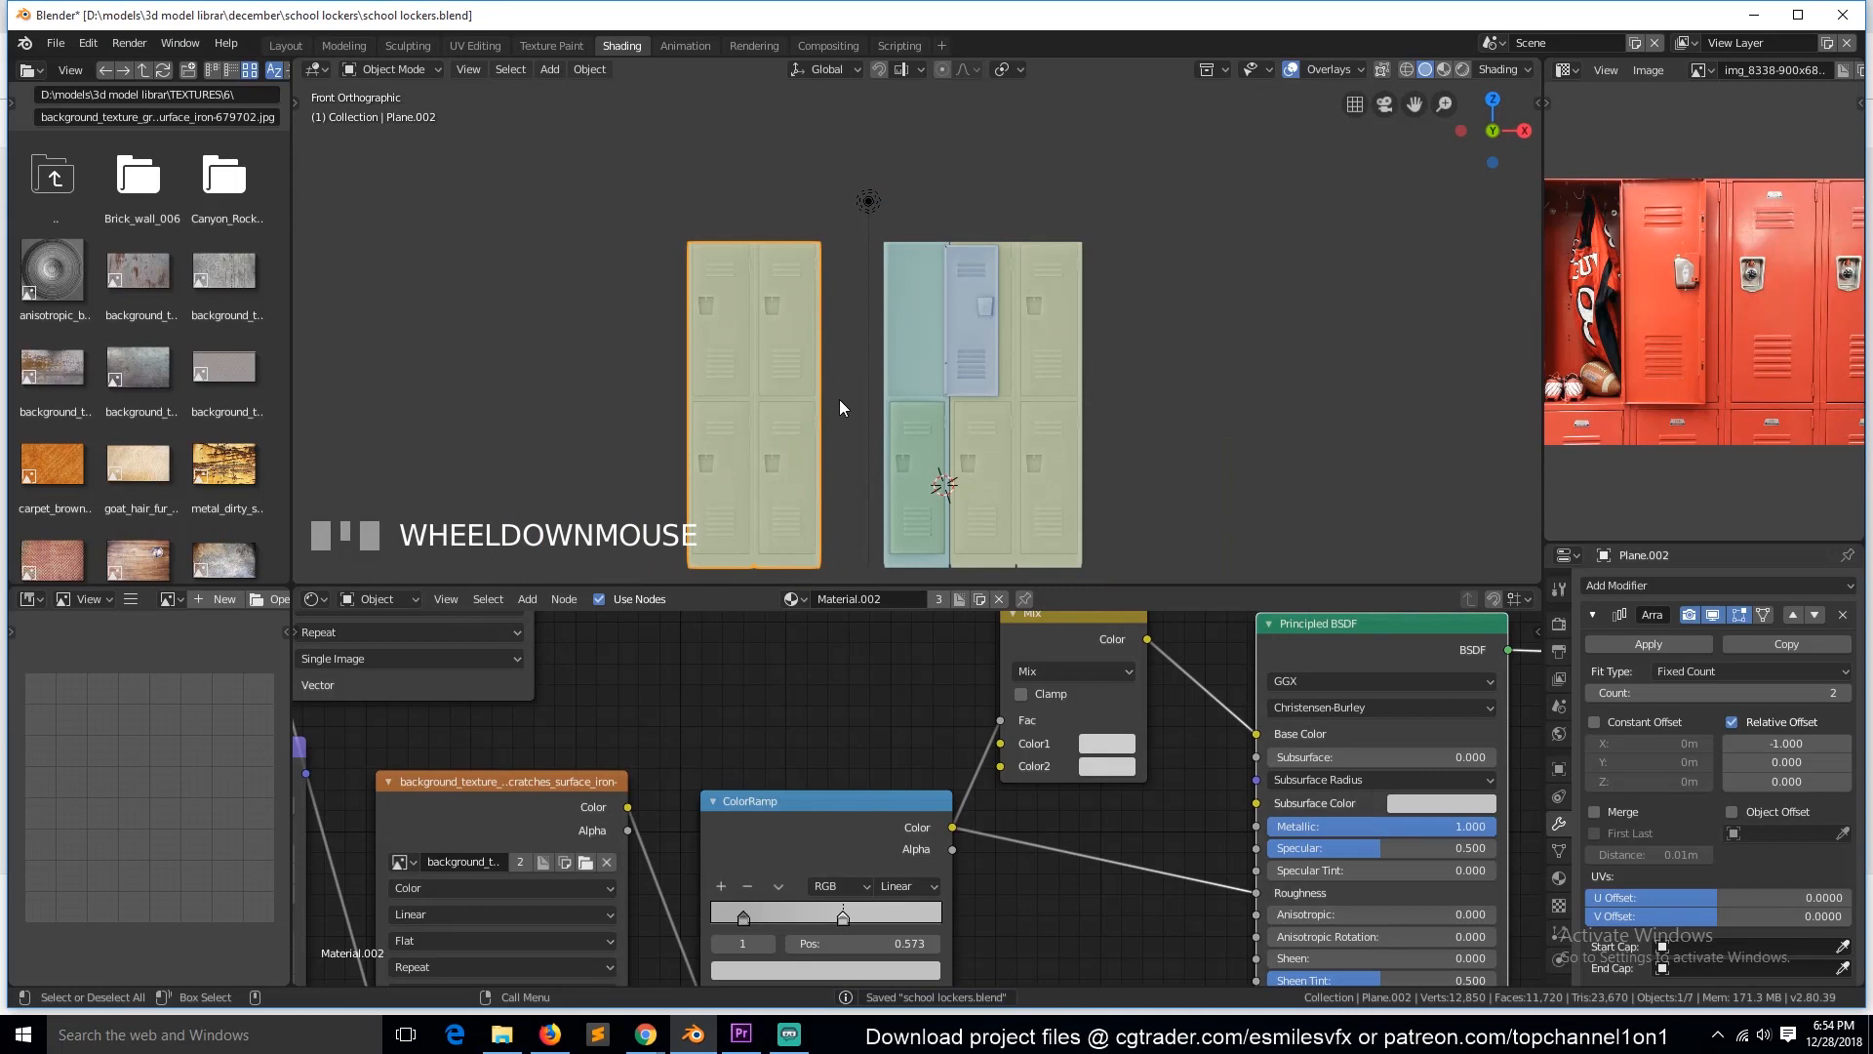
click(913, 417)
click(802, 386)
key(g)
key(x)
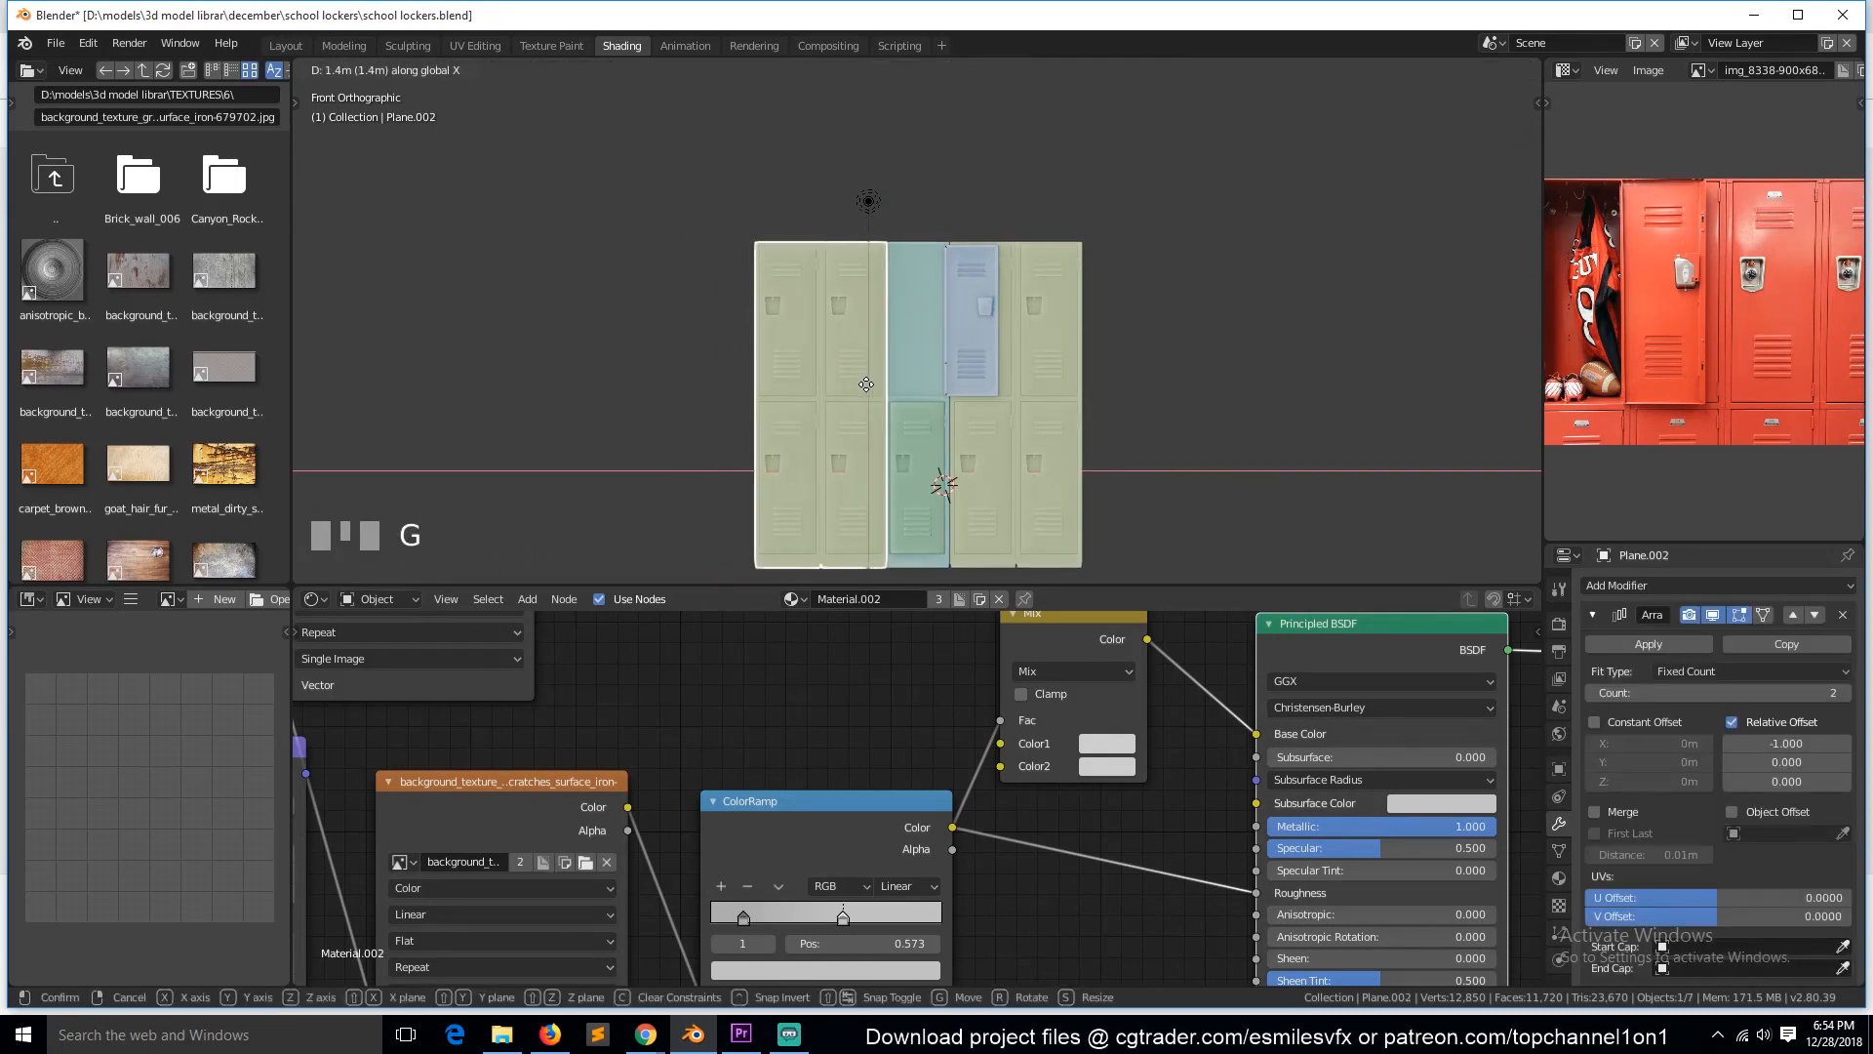
ctrl+click(865, 383)
scroll(874, 410, up, 5)
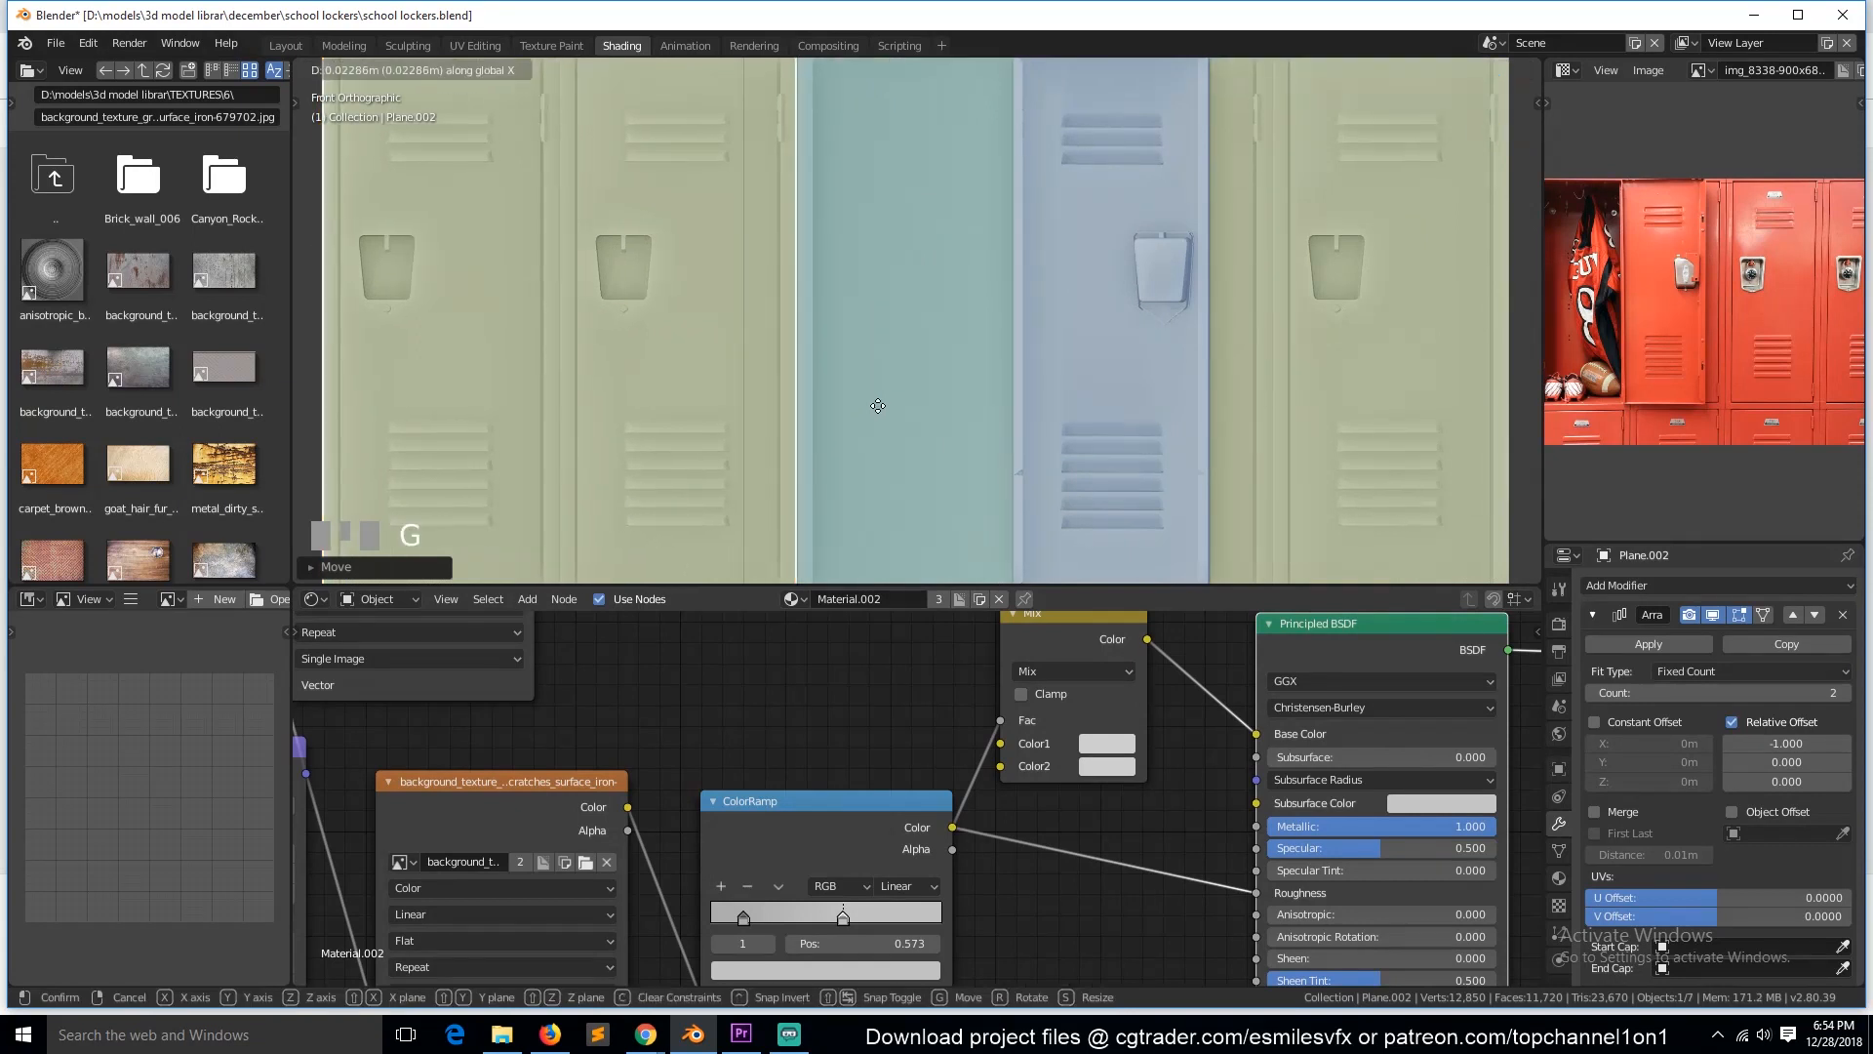
click(878, 405)
scroll(878, 406, down, 3)
key(alt+a)
Step: Make a linked duplicate of the open column with both its doors along X to the far-left end of the row
click(1010, 369)
shift+click(948, 439)
shift+click(936, 511)
scroll(975, 437, down, 4)
key(alt+d)
key(x)
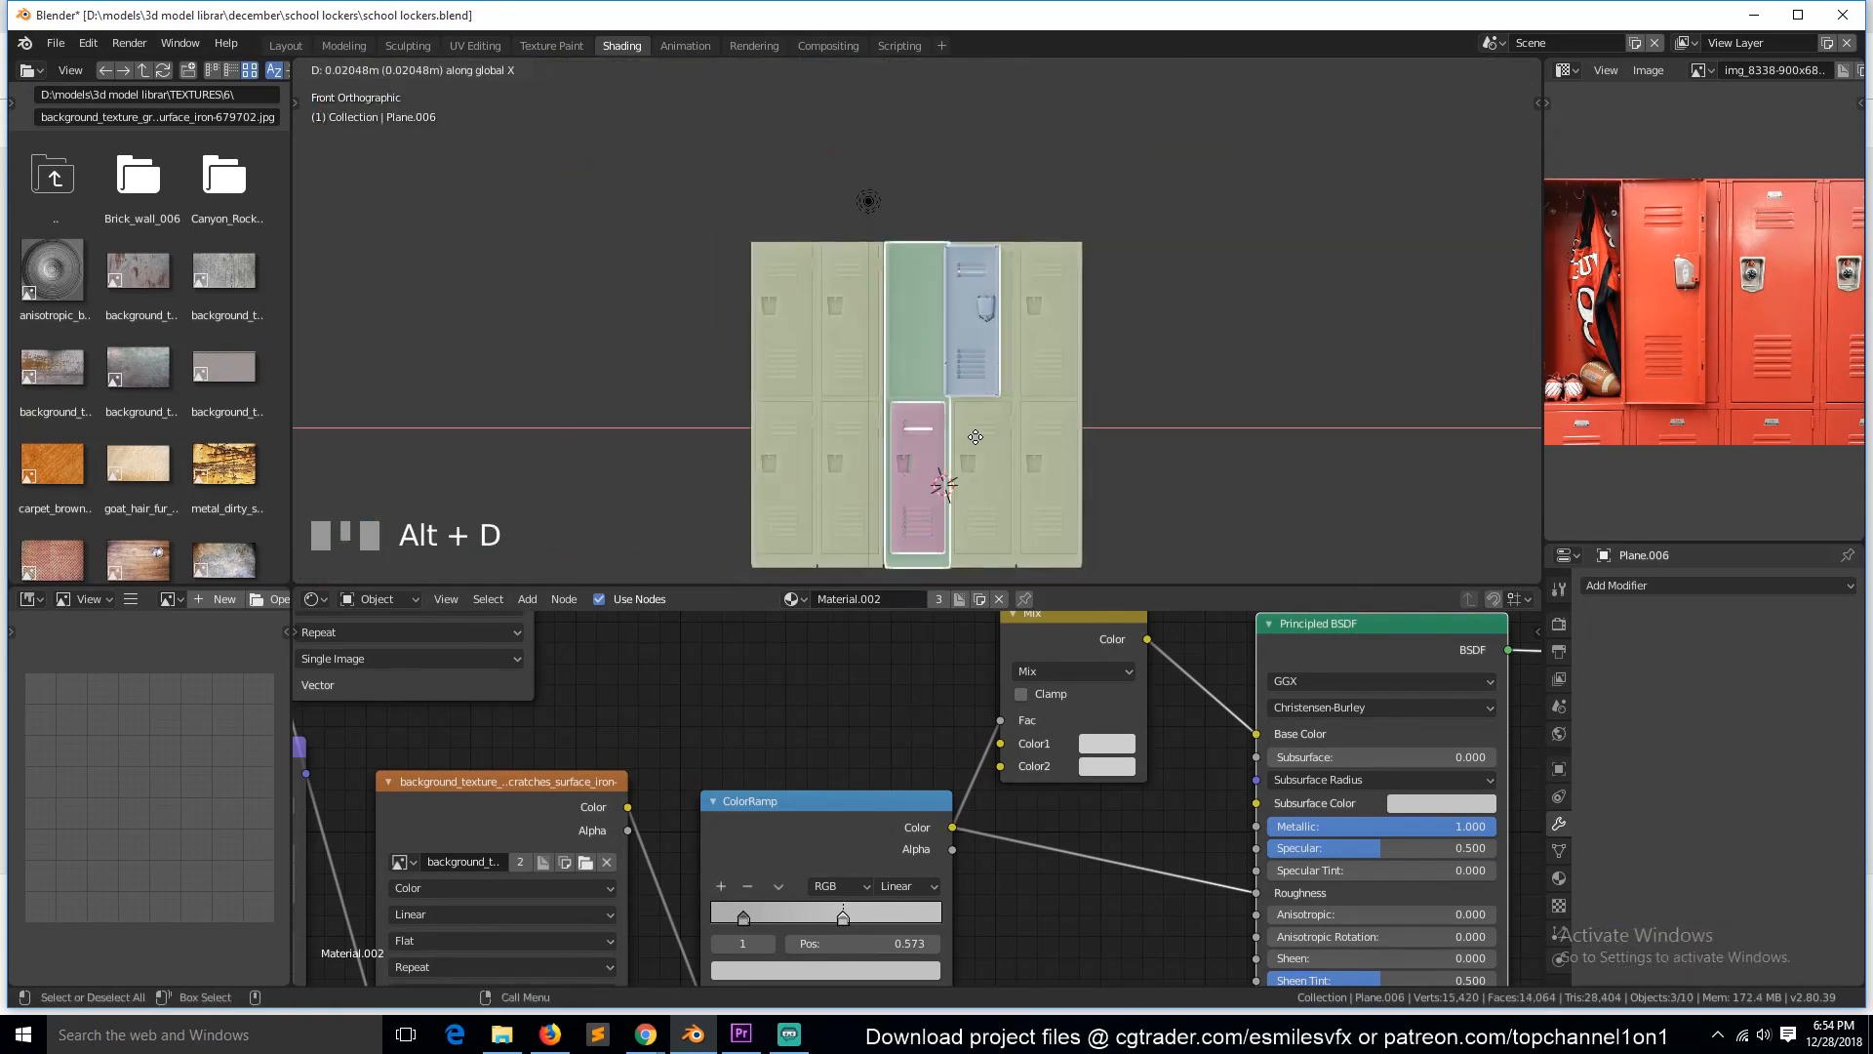
click(772, 413)
key(alt+a)
Step: Rotate the far-left column's lower door closed about Z and shift it along Y into its frame
middle_drag(773, 413, 746, 548)
key(r)
key(y)
right_click(889, 495)
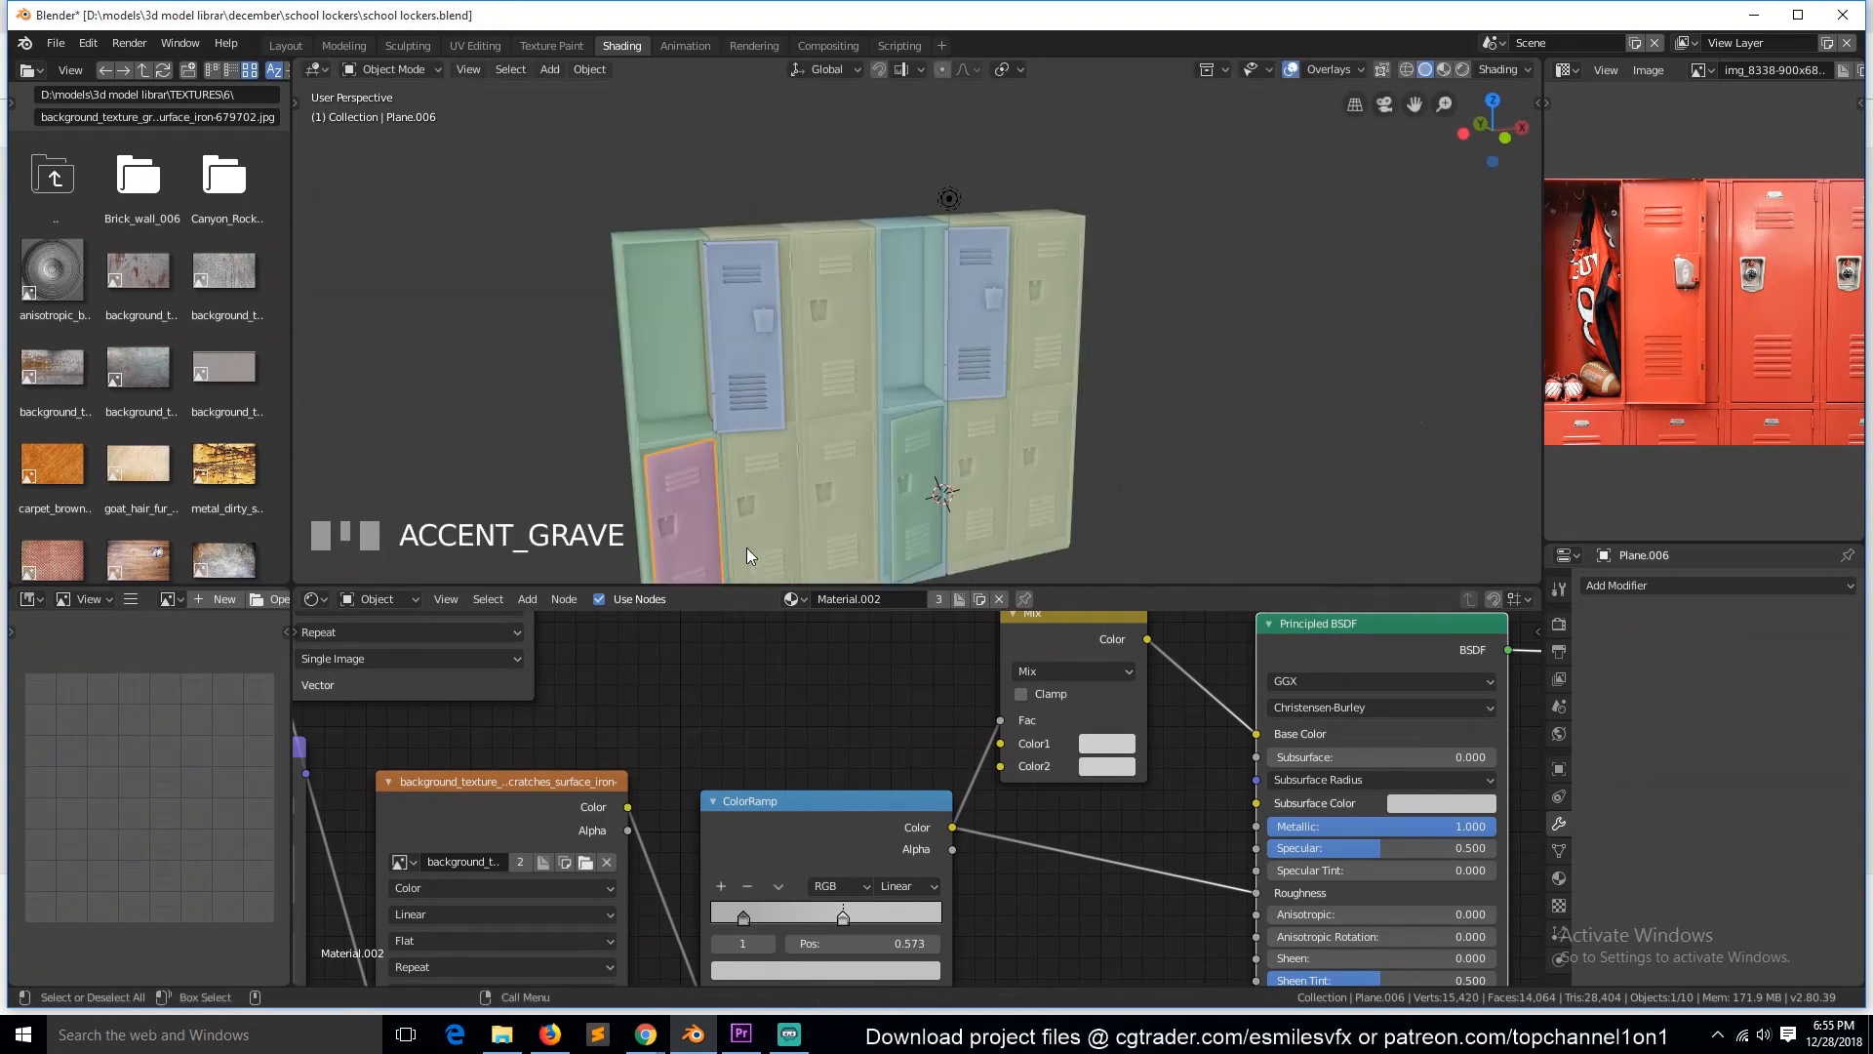
scroll(746, 547, up, 3)
key(r)
key(x)
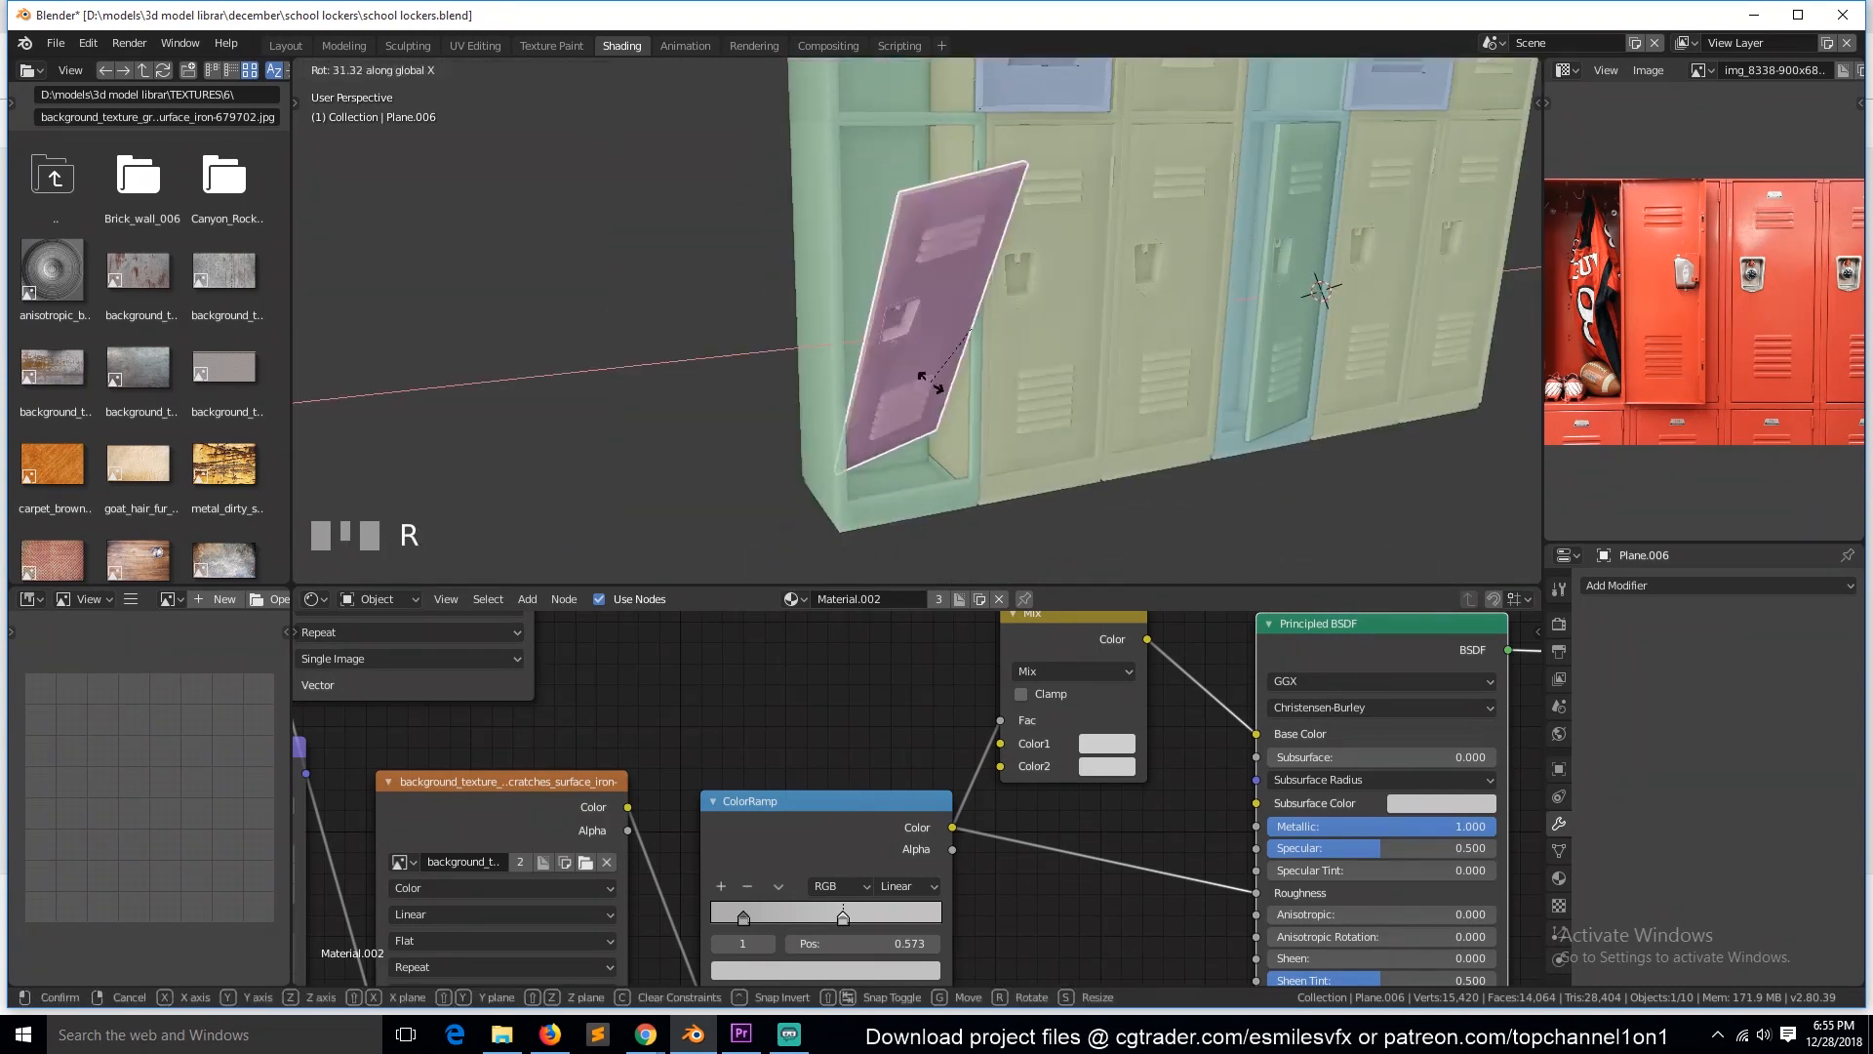
key(z)
click(957, 531)
key(g)
key(y)
click(900, 390)
key(alt+a)
scroll(901, 354, down, 3)
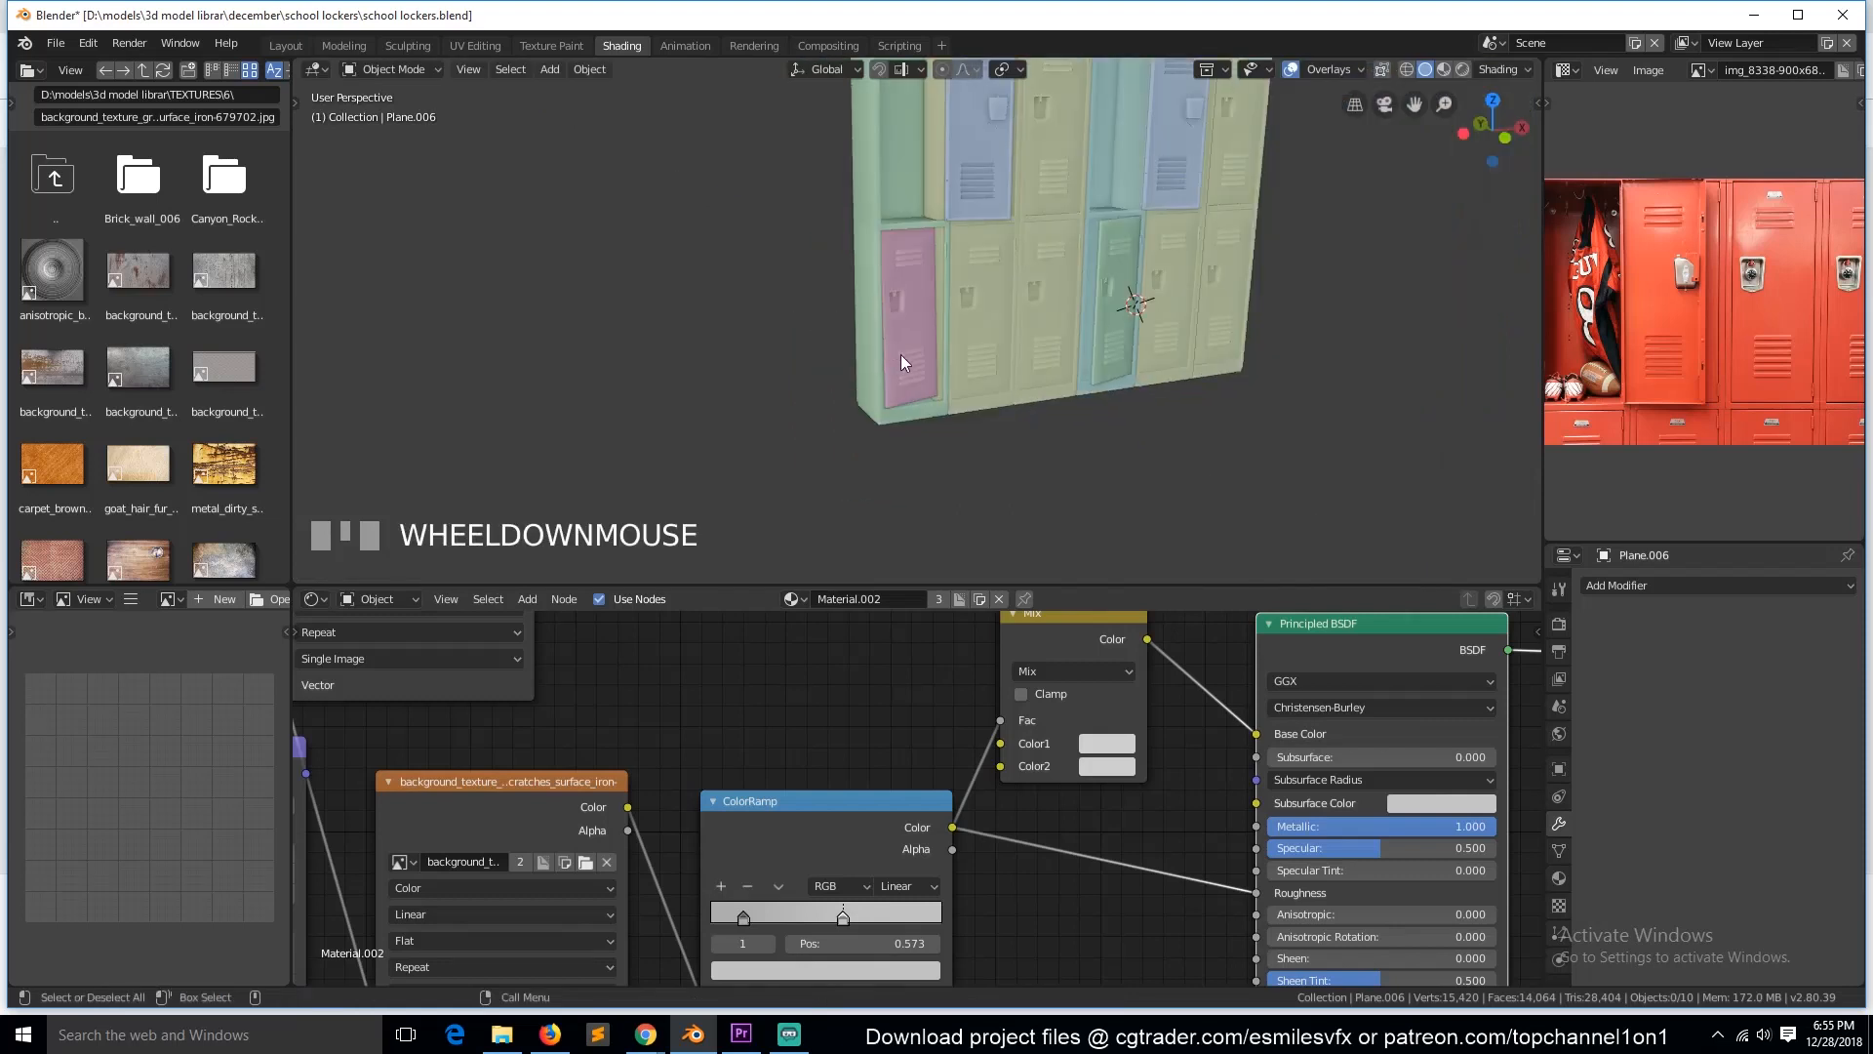
Step: Rotate the far-left column's upper door about Z so it stands only slightly open
scroll(900, 354, down, 2)
click(952, 209)
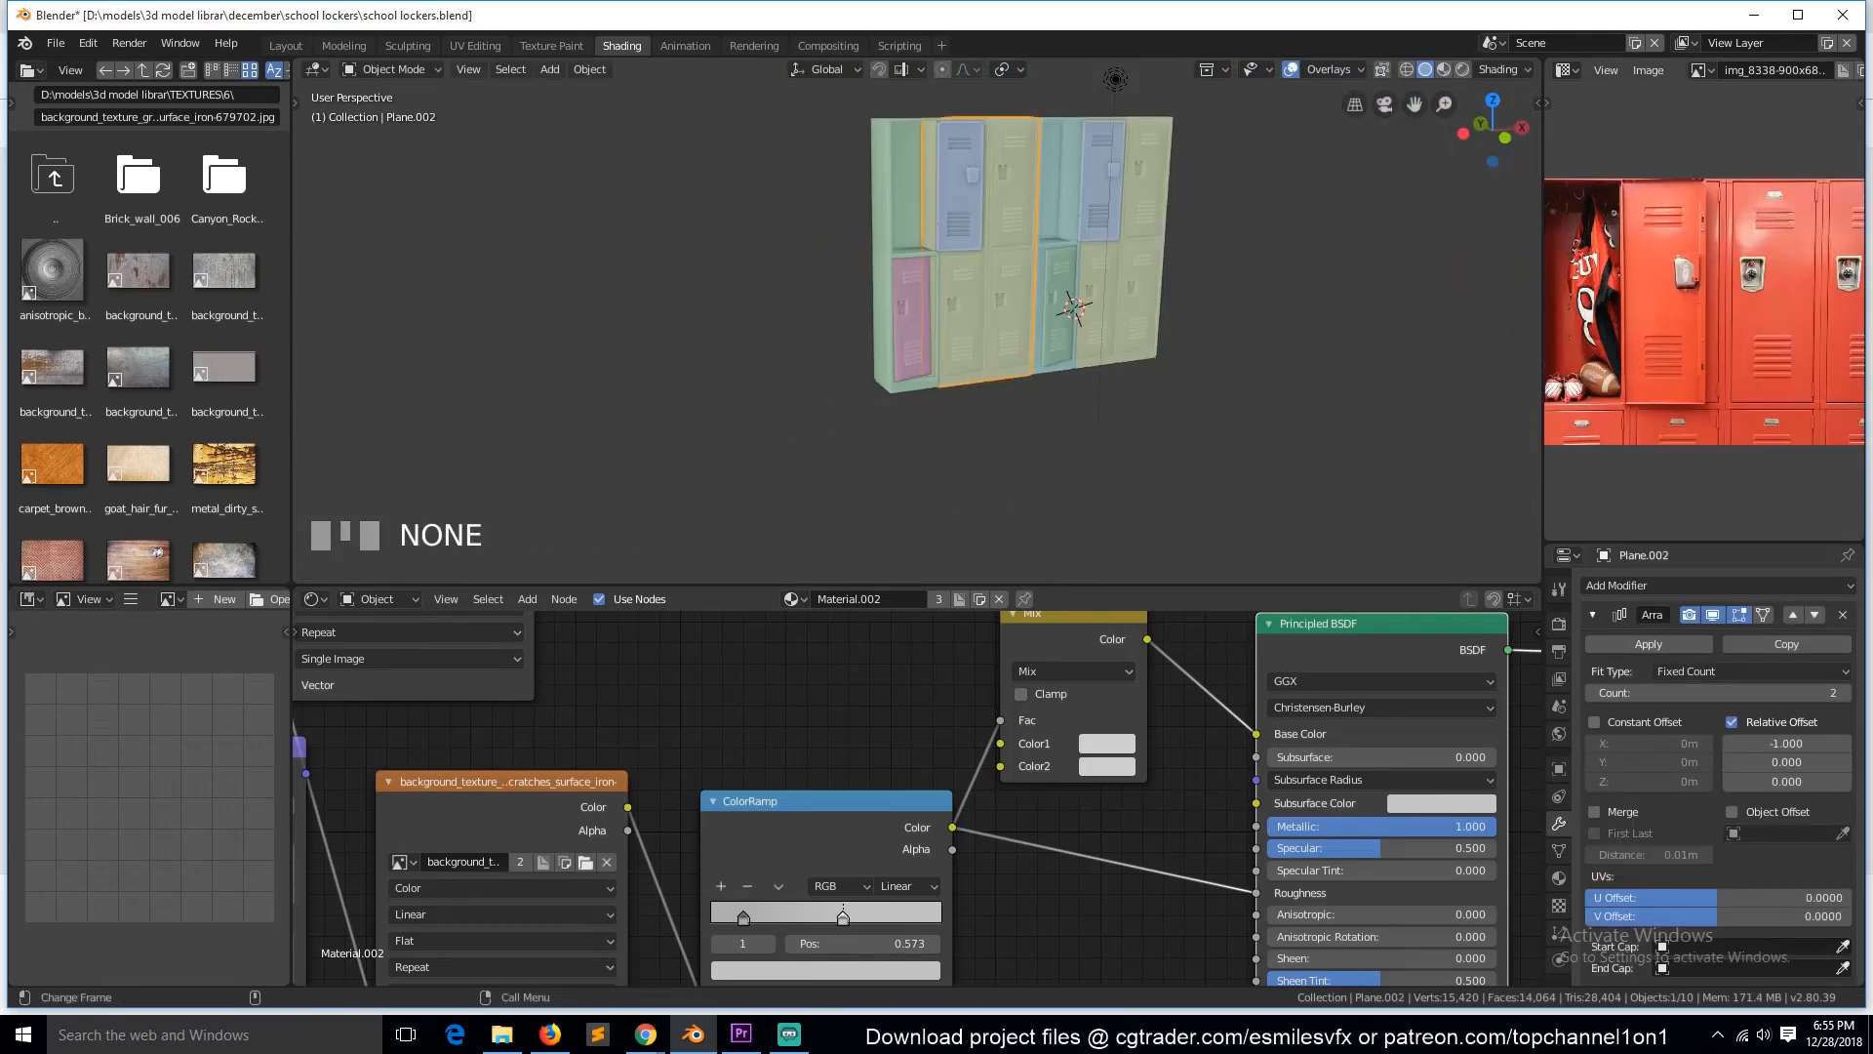
click(955, 203)
key(KP_Decimal)
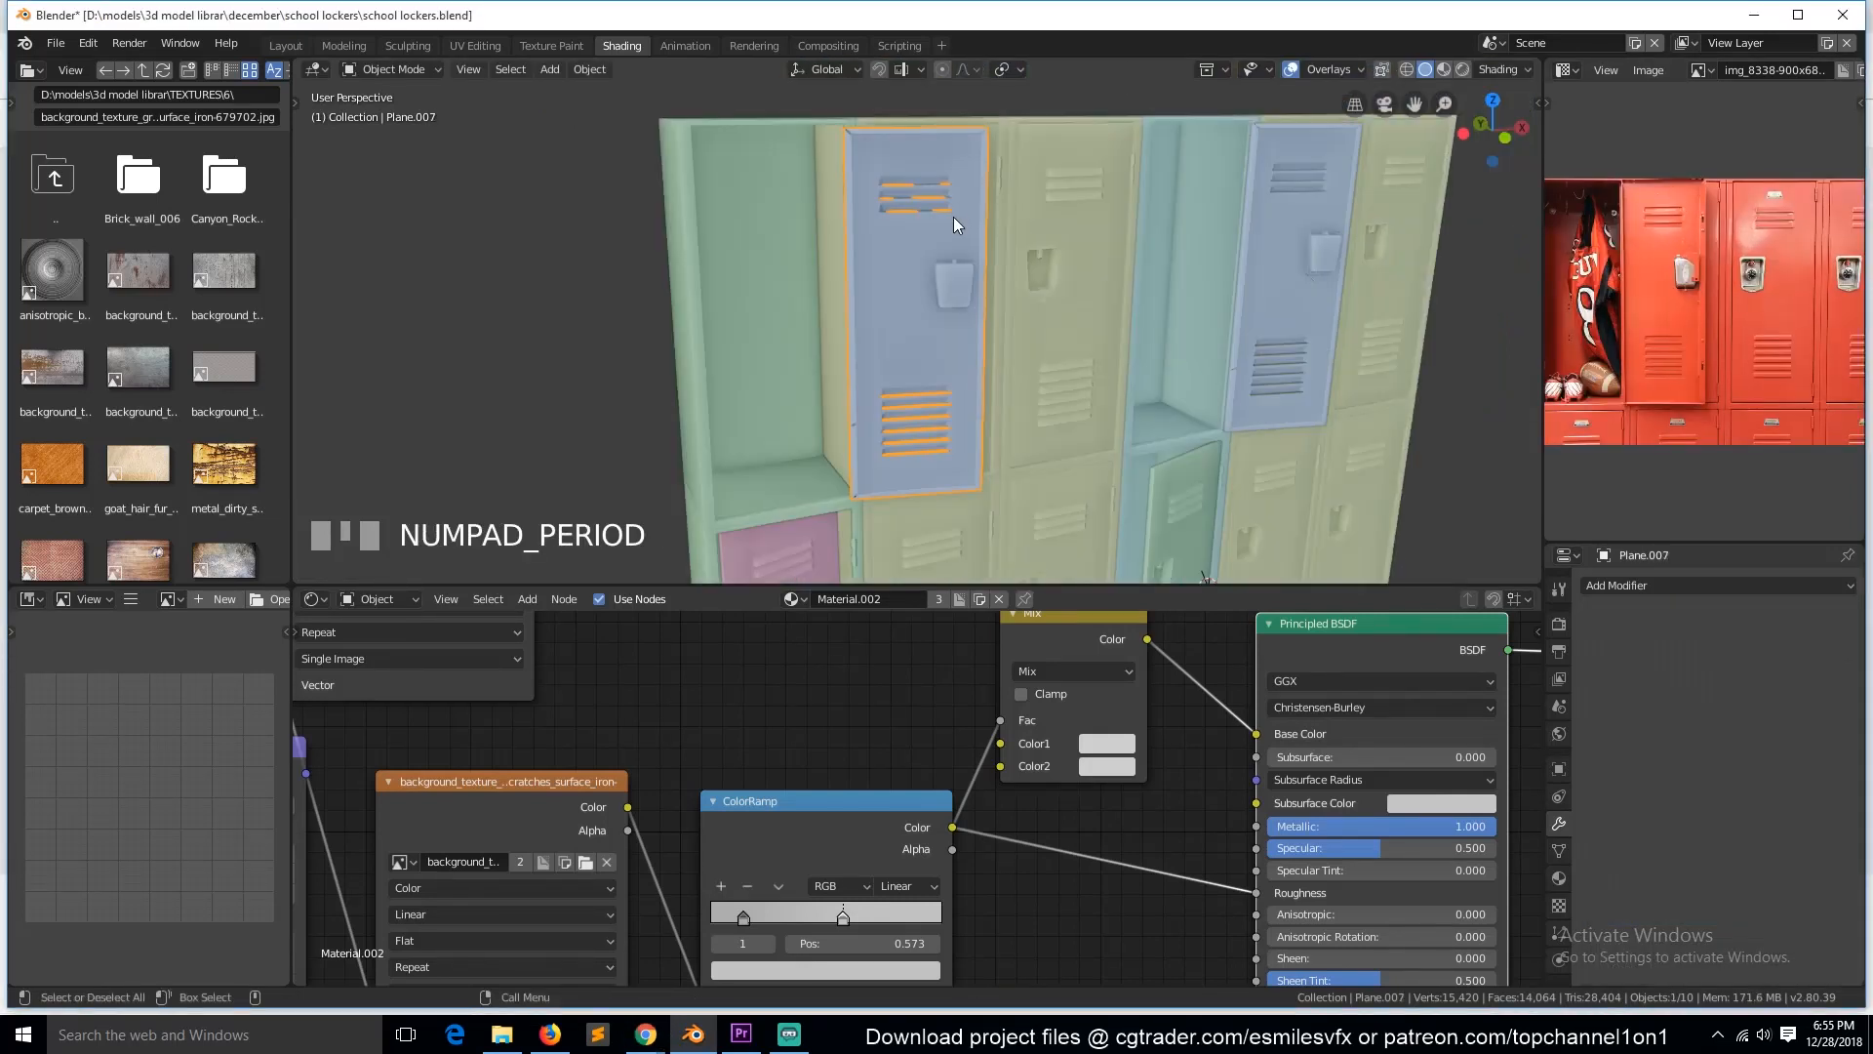
key(r)
key(z)
click(845, 386)
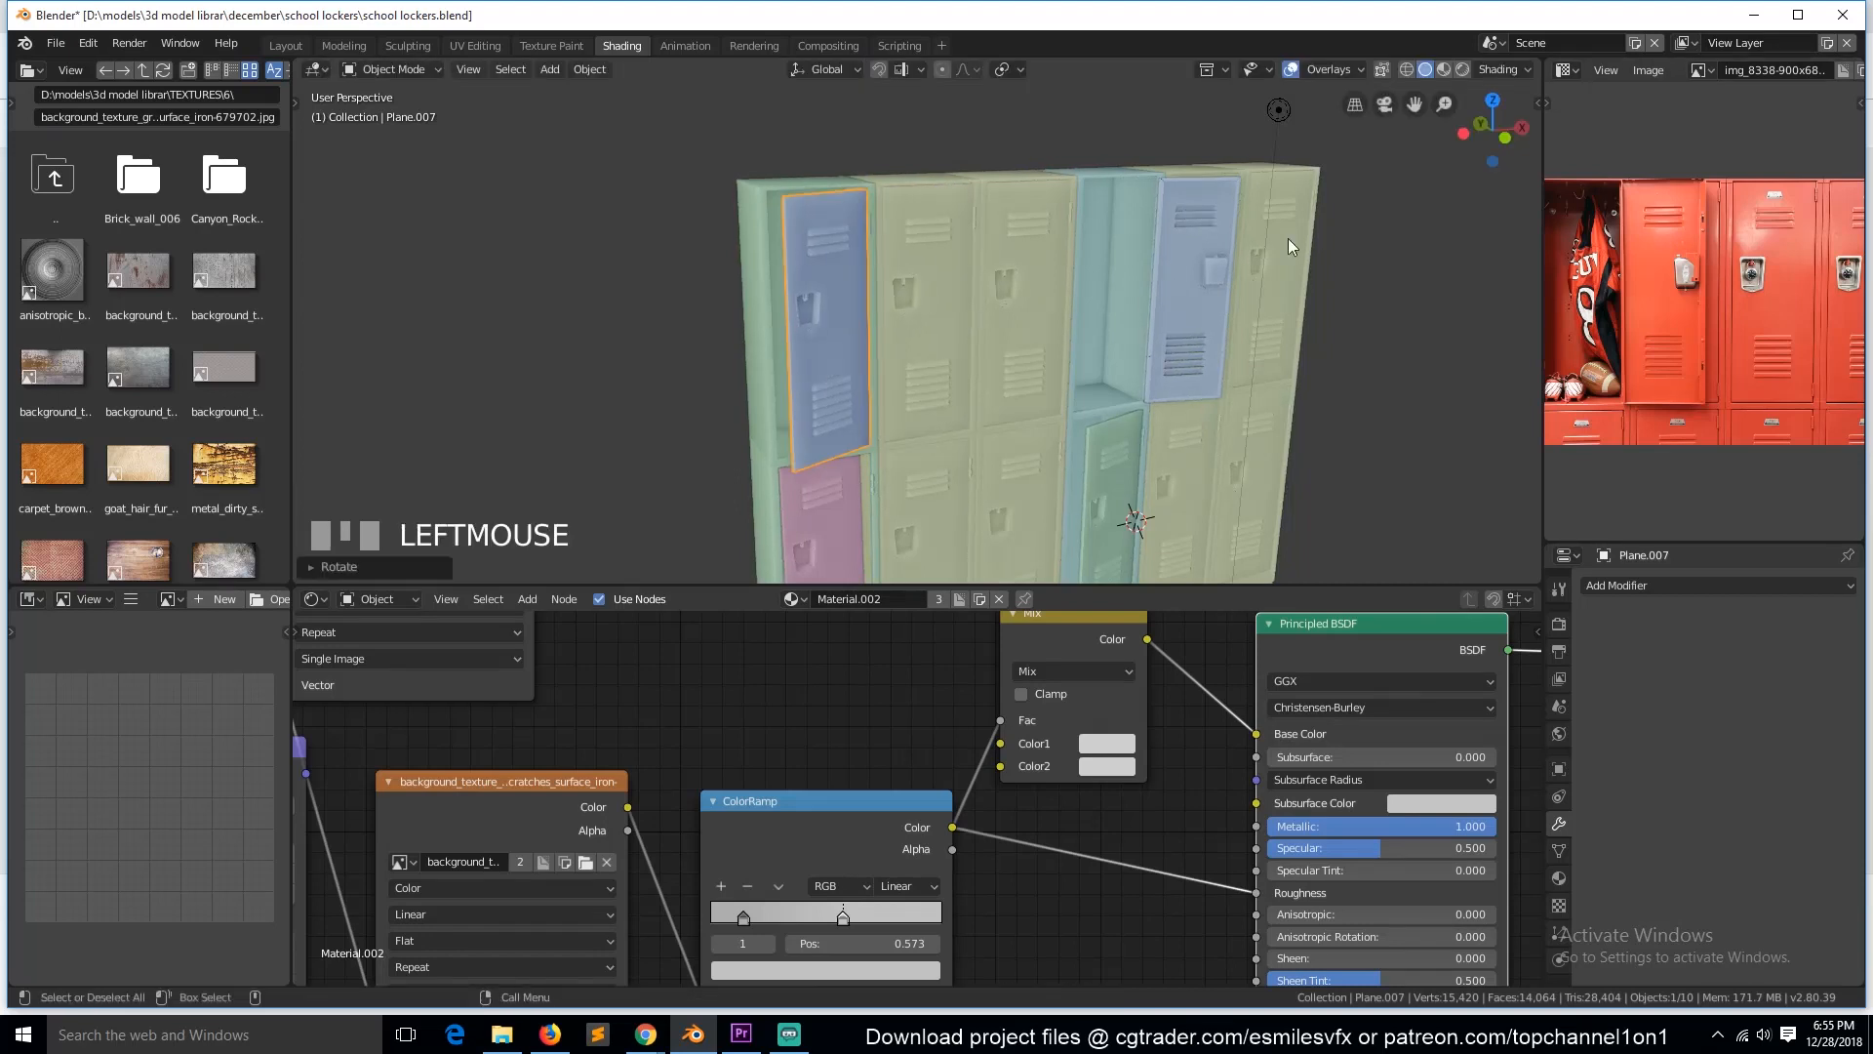
Step: Show the locker row through the camera with rendered viewport shading
key(KP_0)
scroll(974, 394, down, 1)
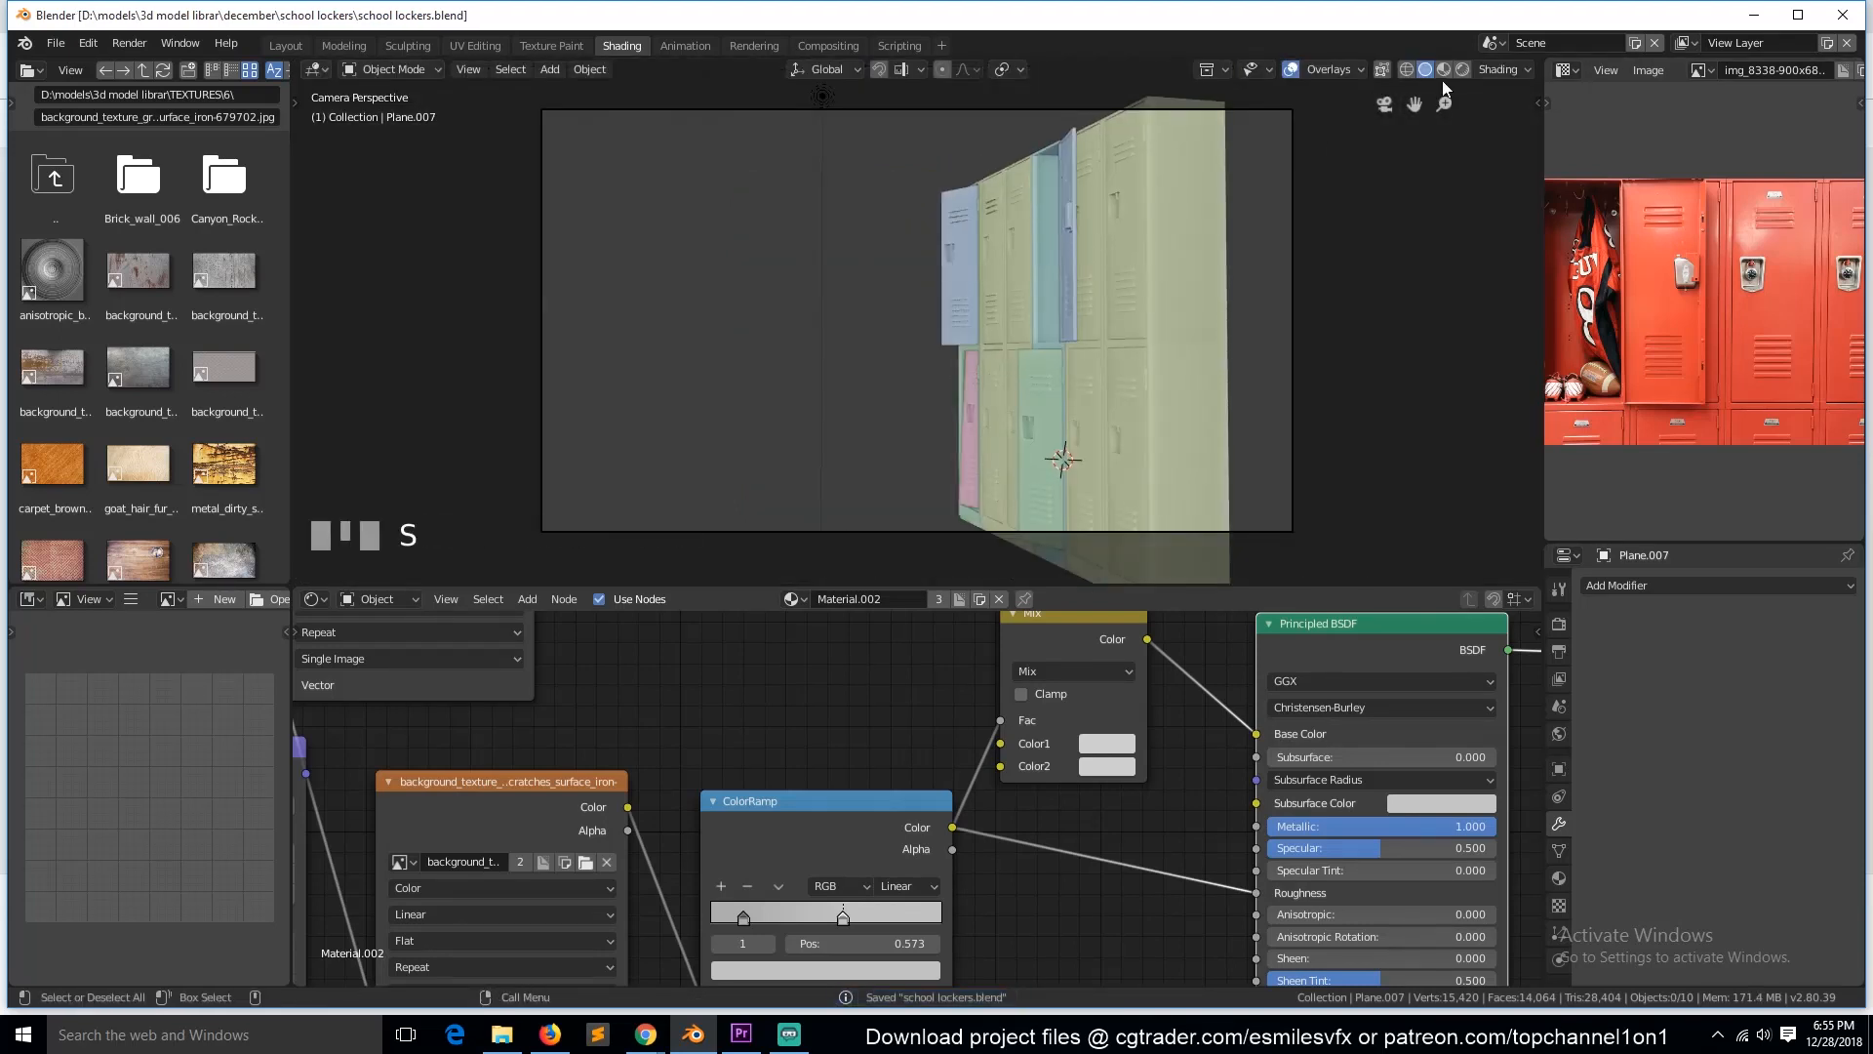
click(1462, 69)
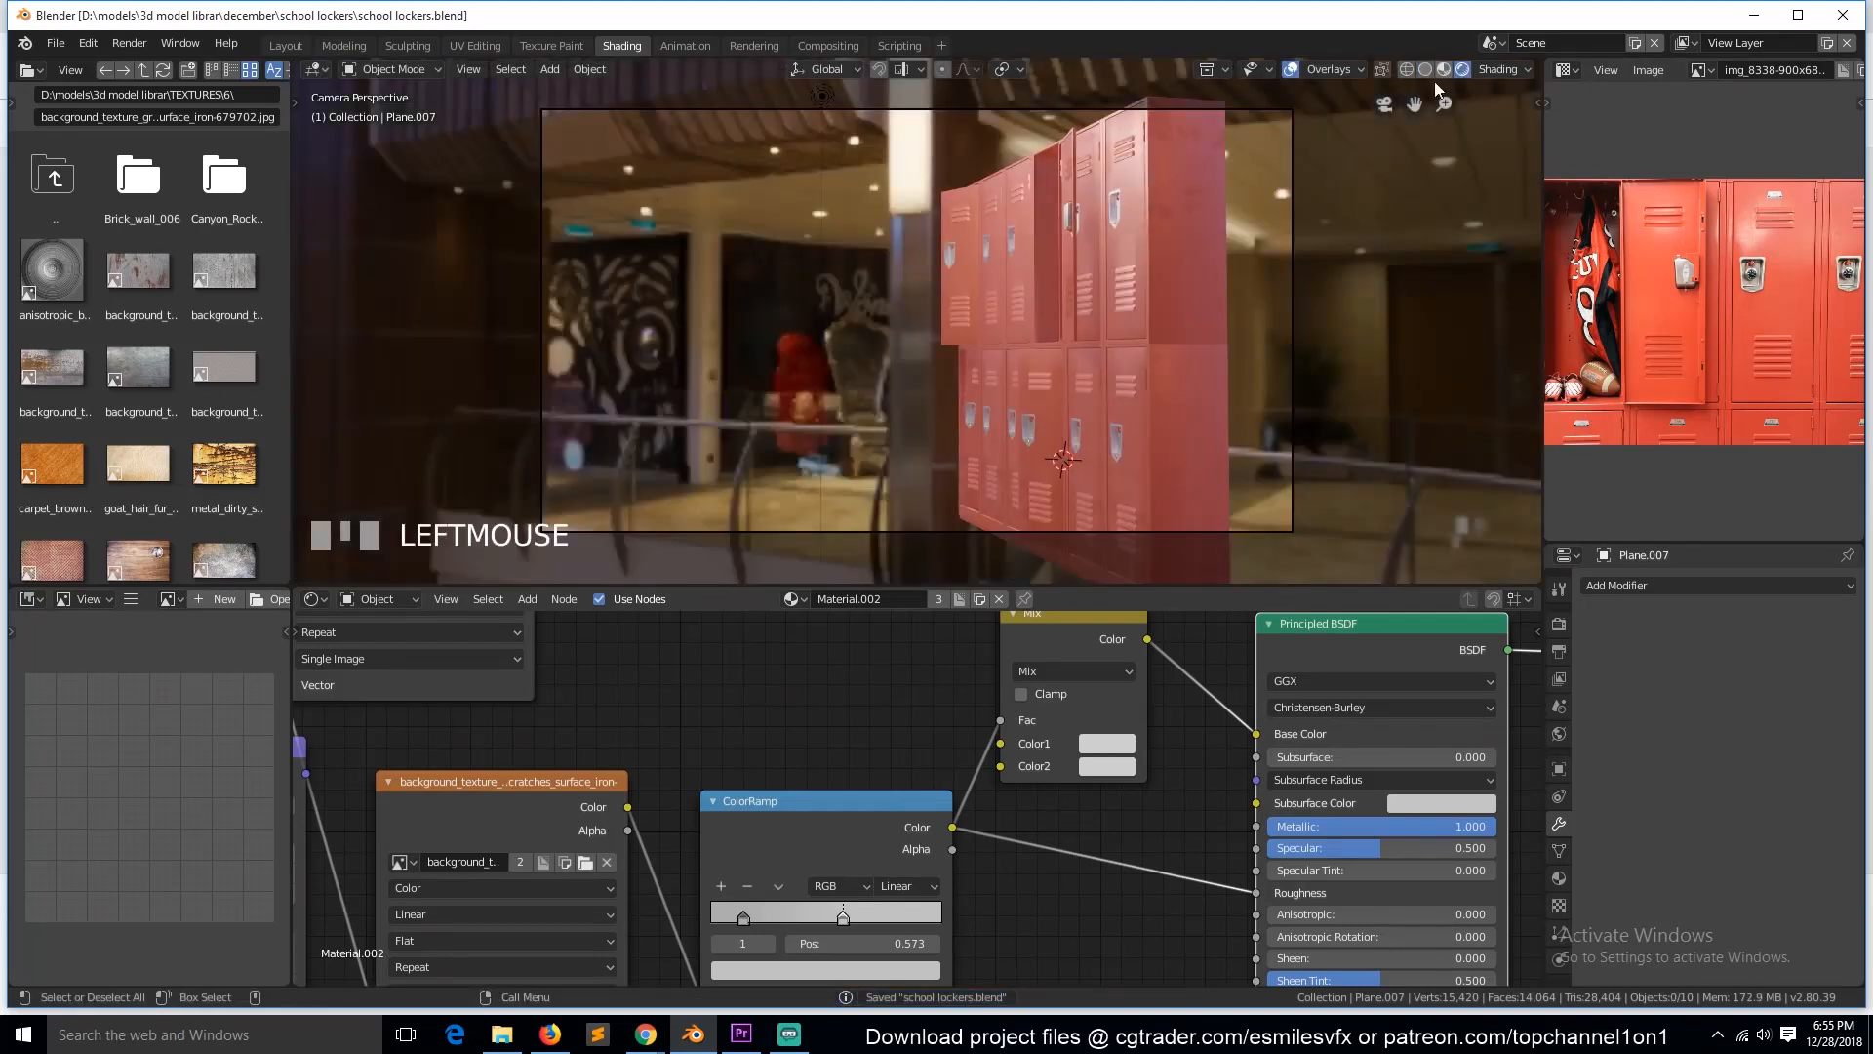
scroll(1122, 485, up, 1)
scroll(1221, 513, down, 1)
scroll(1146, 474, up, 1)
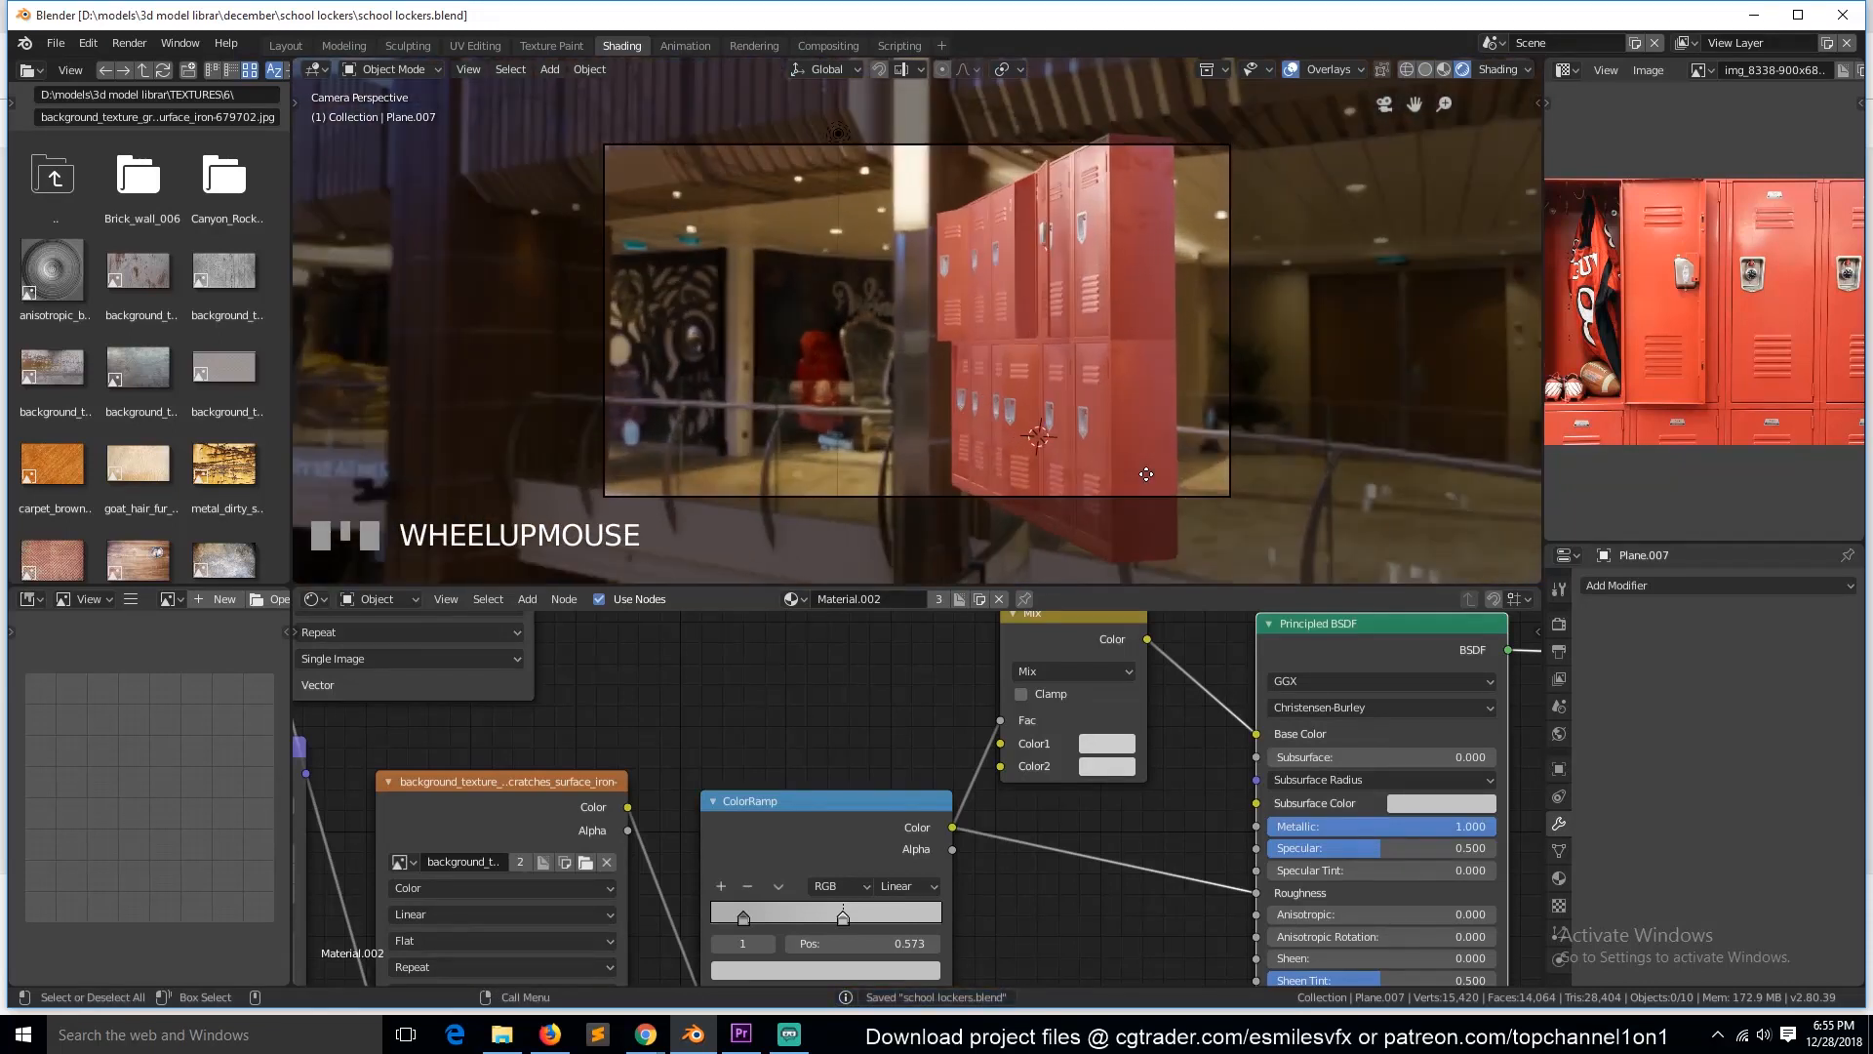
scroll(1003, 439, down, 3)
Step: Add a Subdivision Surface modifier at level 2 to the right-hand locker block
middle_drag(997, 470, 1109, 447)
click(1114, 451)
click(1593, 615)
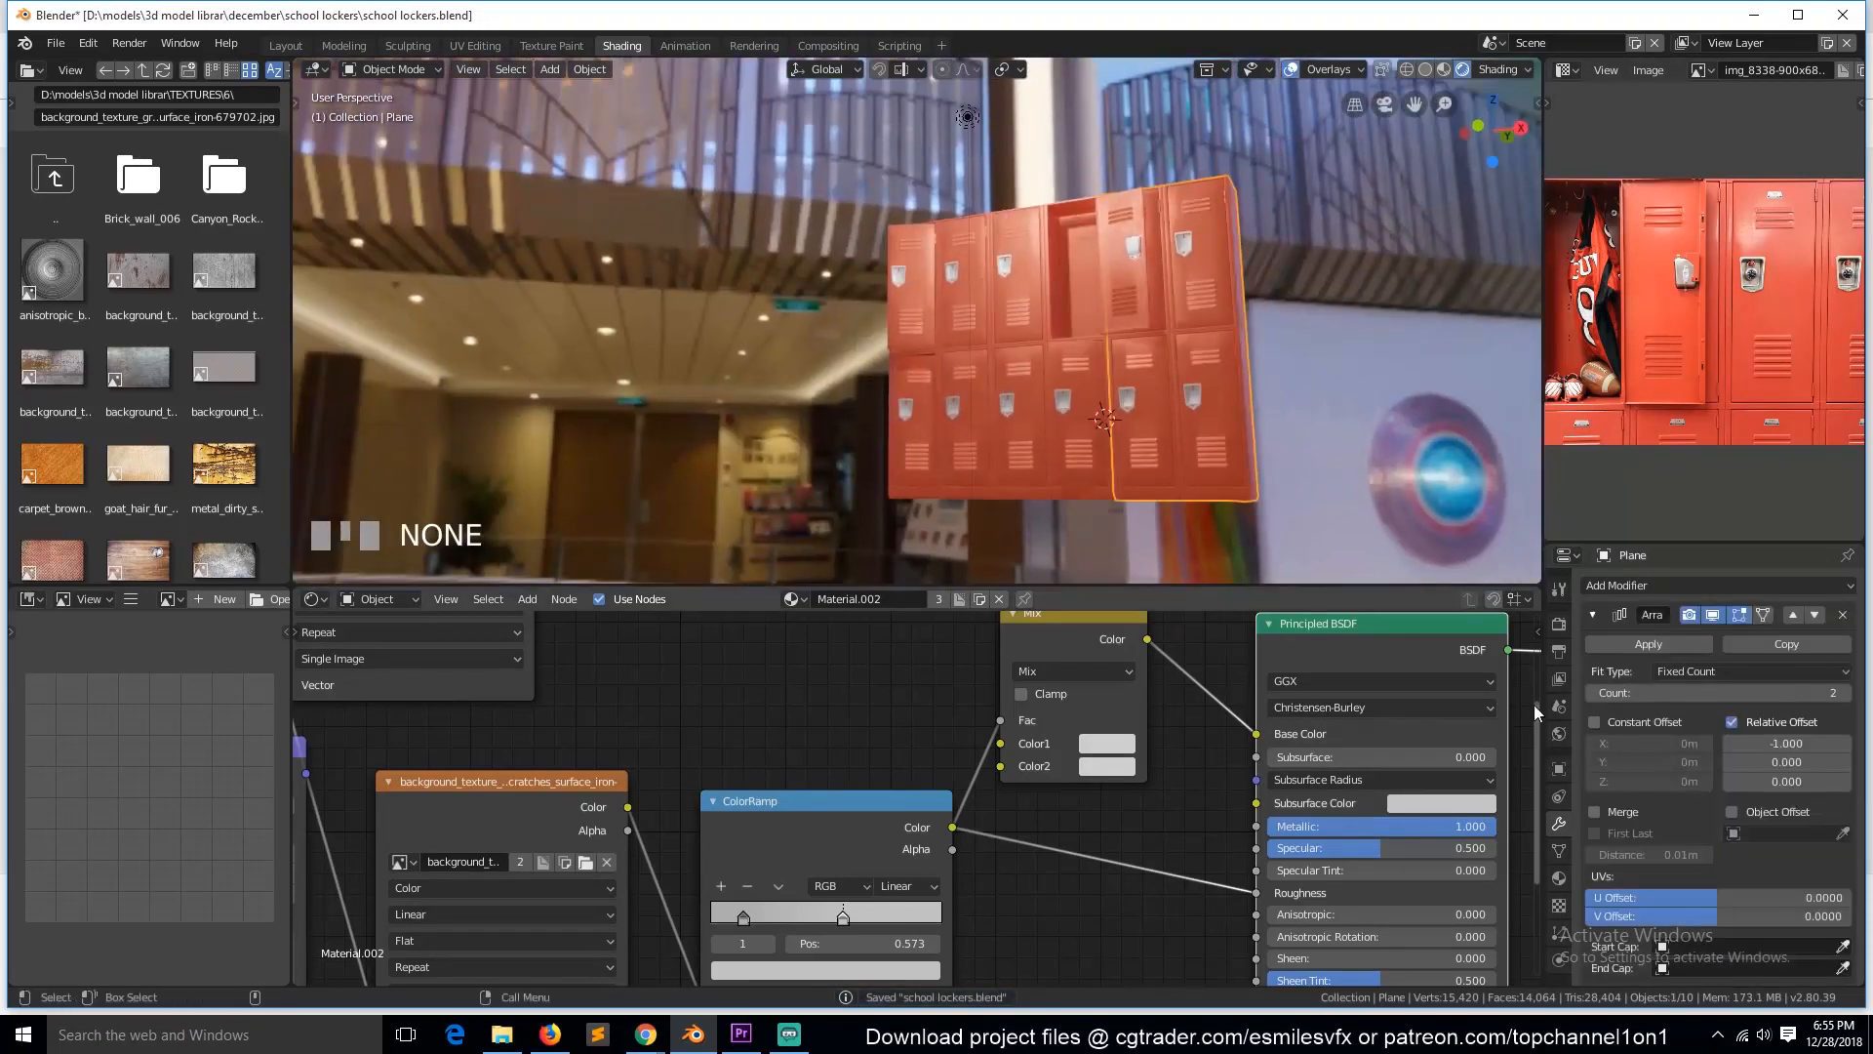
key(ctrl+2)
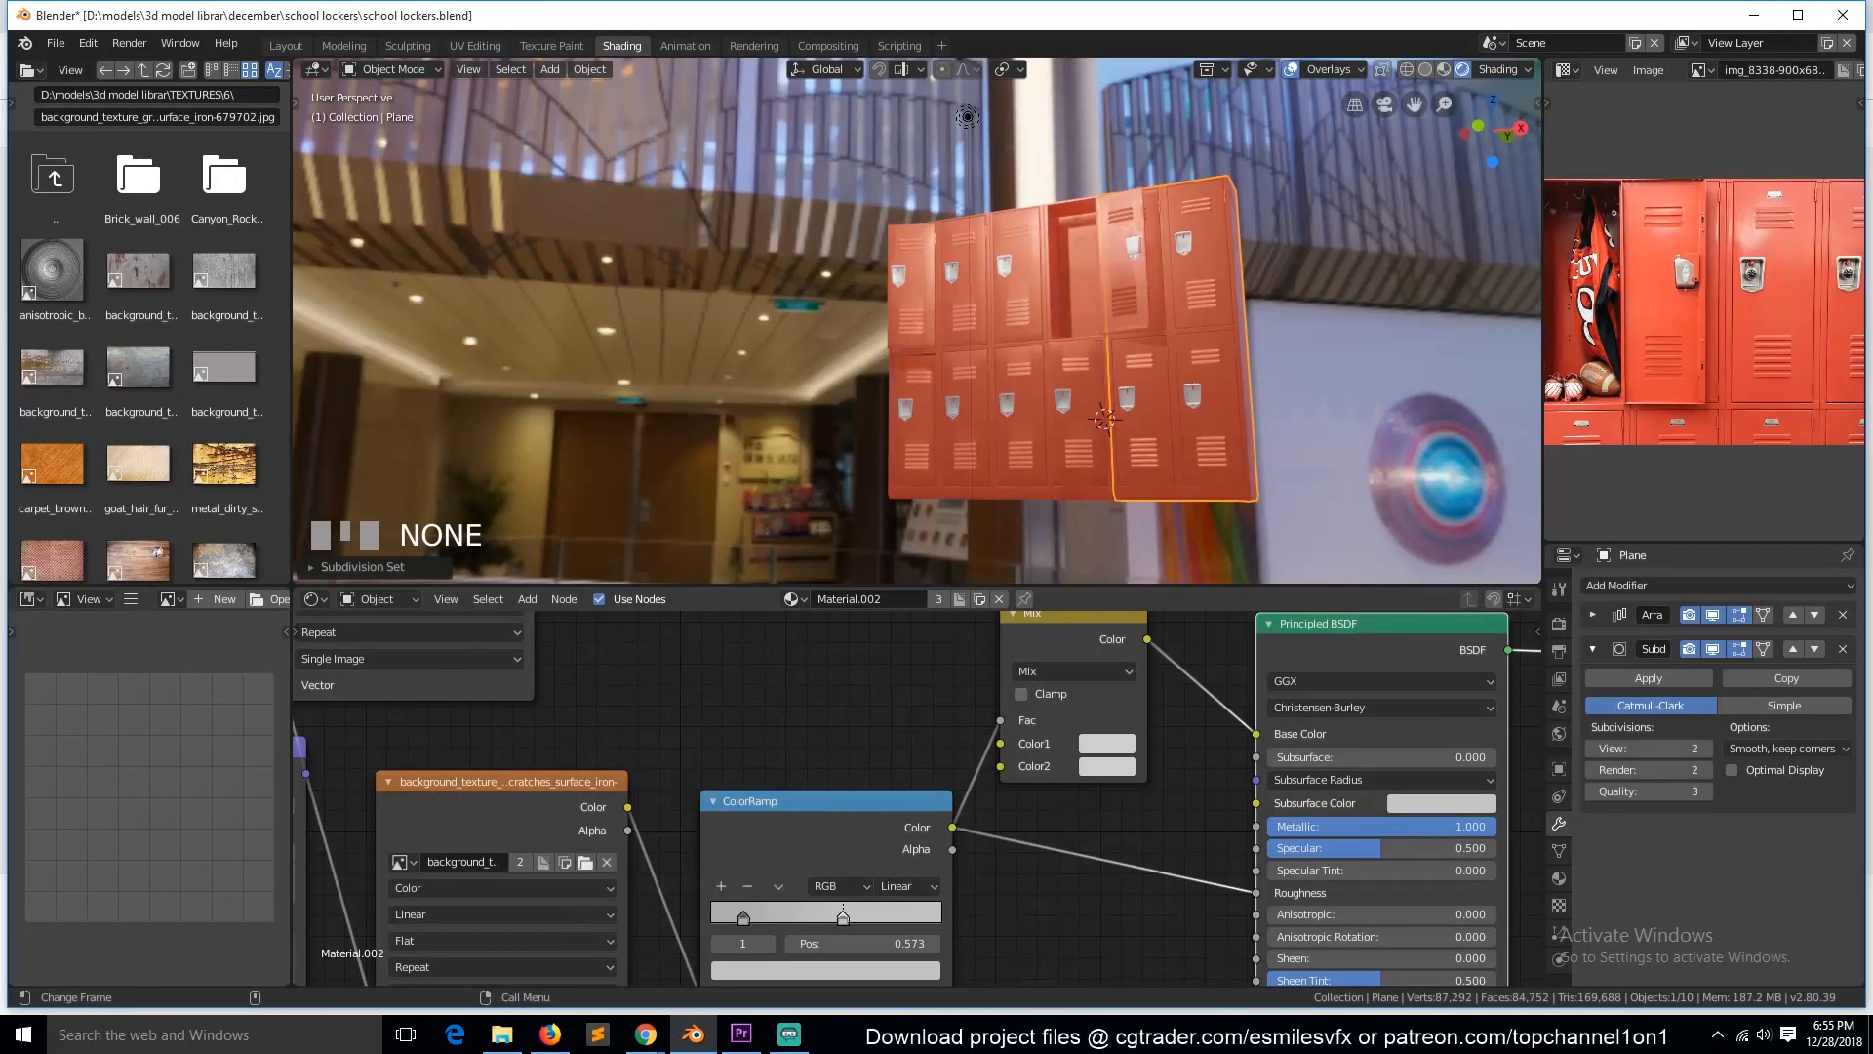
Step: Add level 2 Subdivision Surface modifiers to the inner open column, its two doors and the adjoining two-column block
click(1127, 264)
scroll(1174, 451, up, 2)
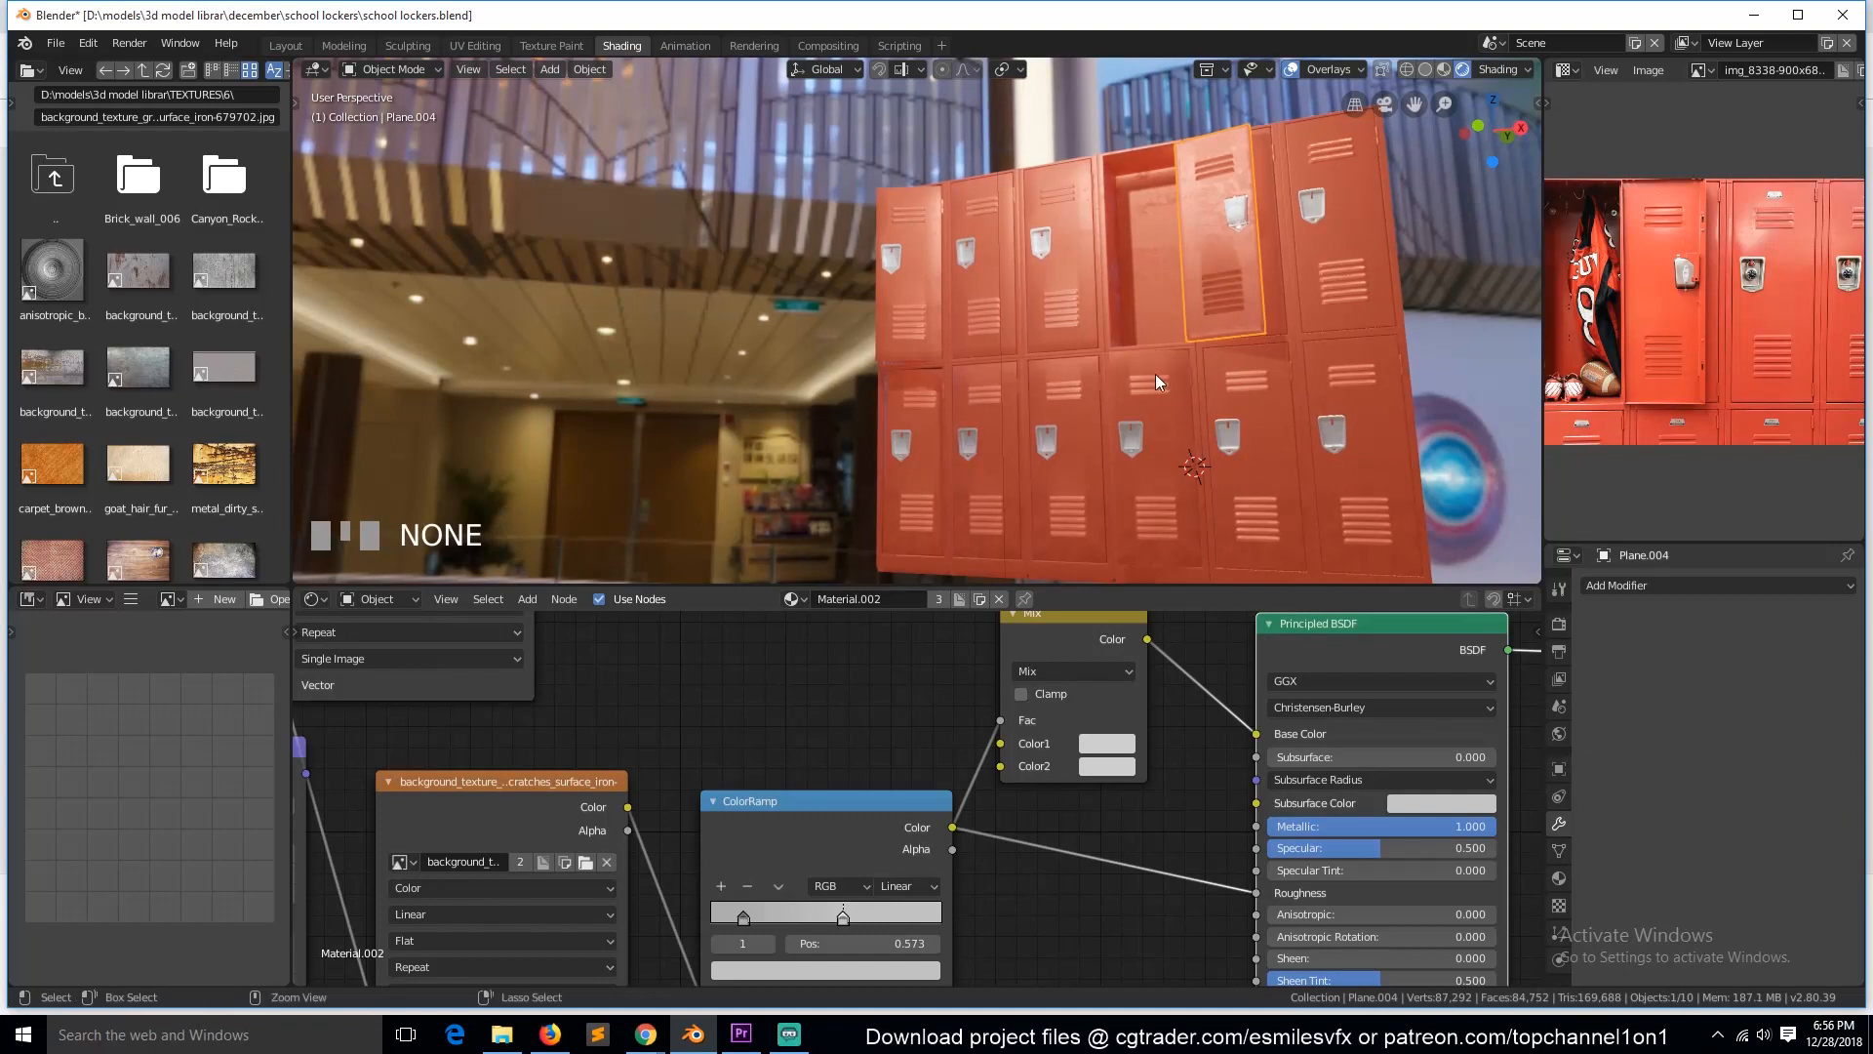
click(1146, 259)
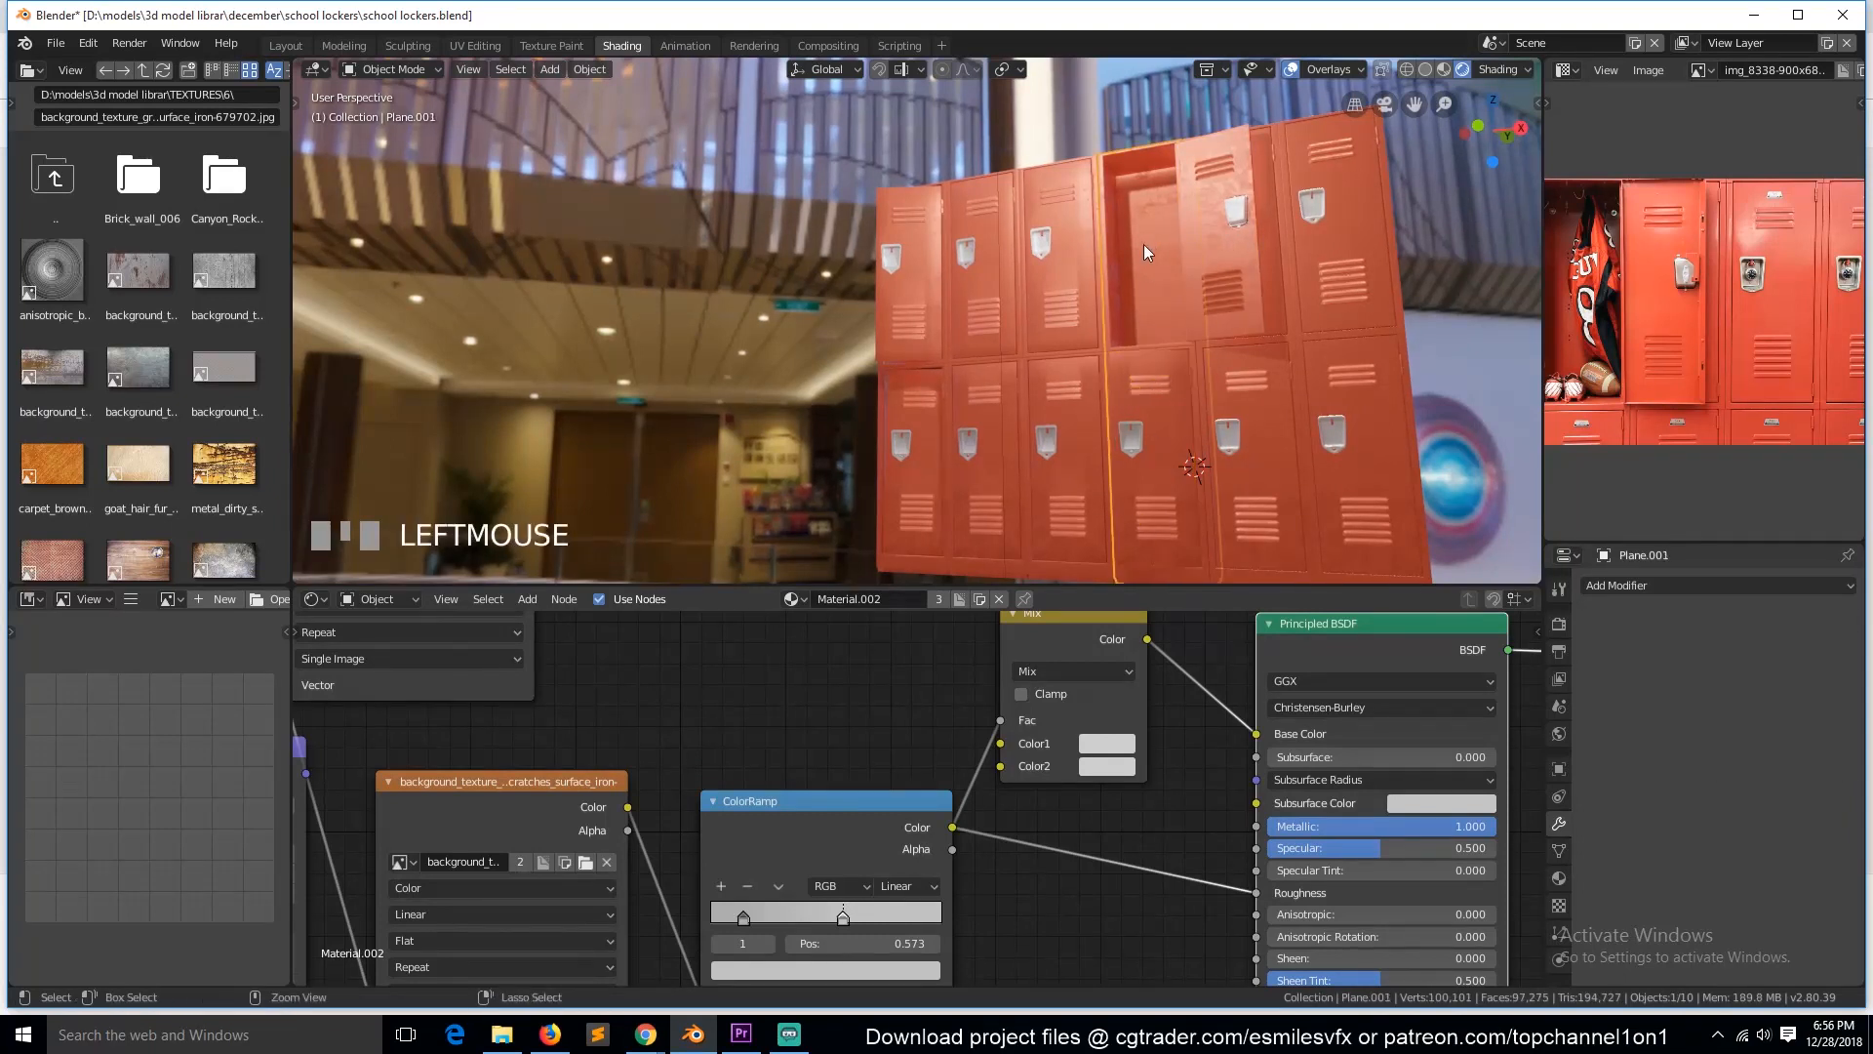
key(ctrl+2)
click(1127, 460)
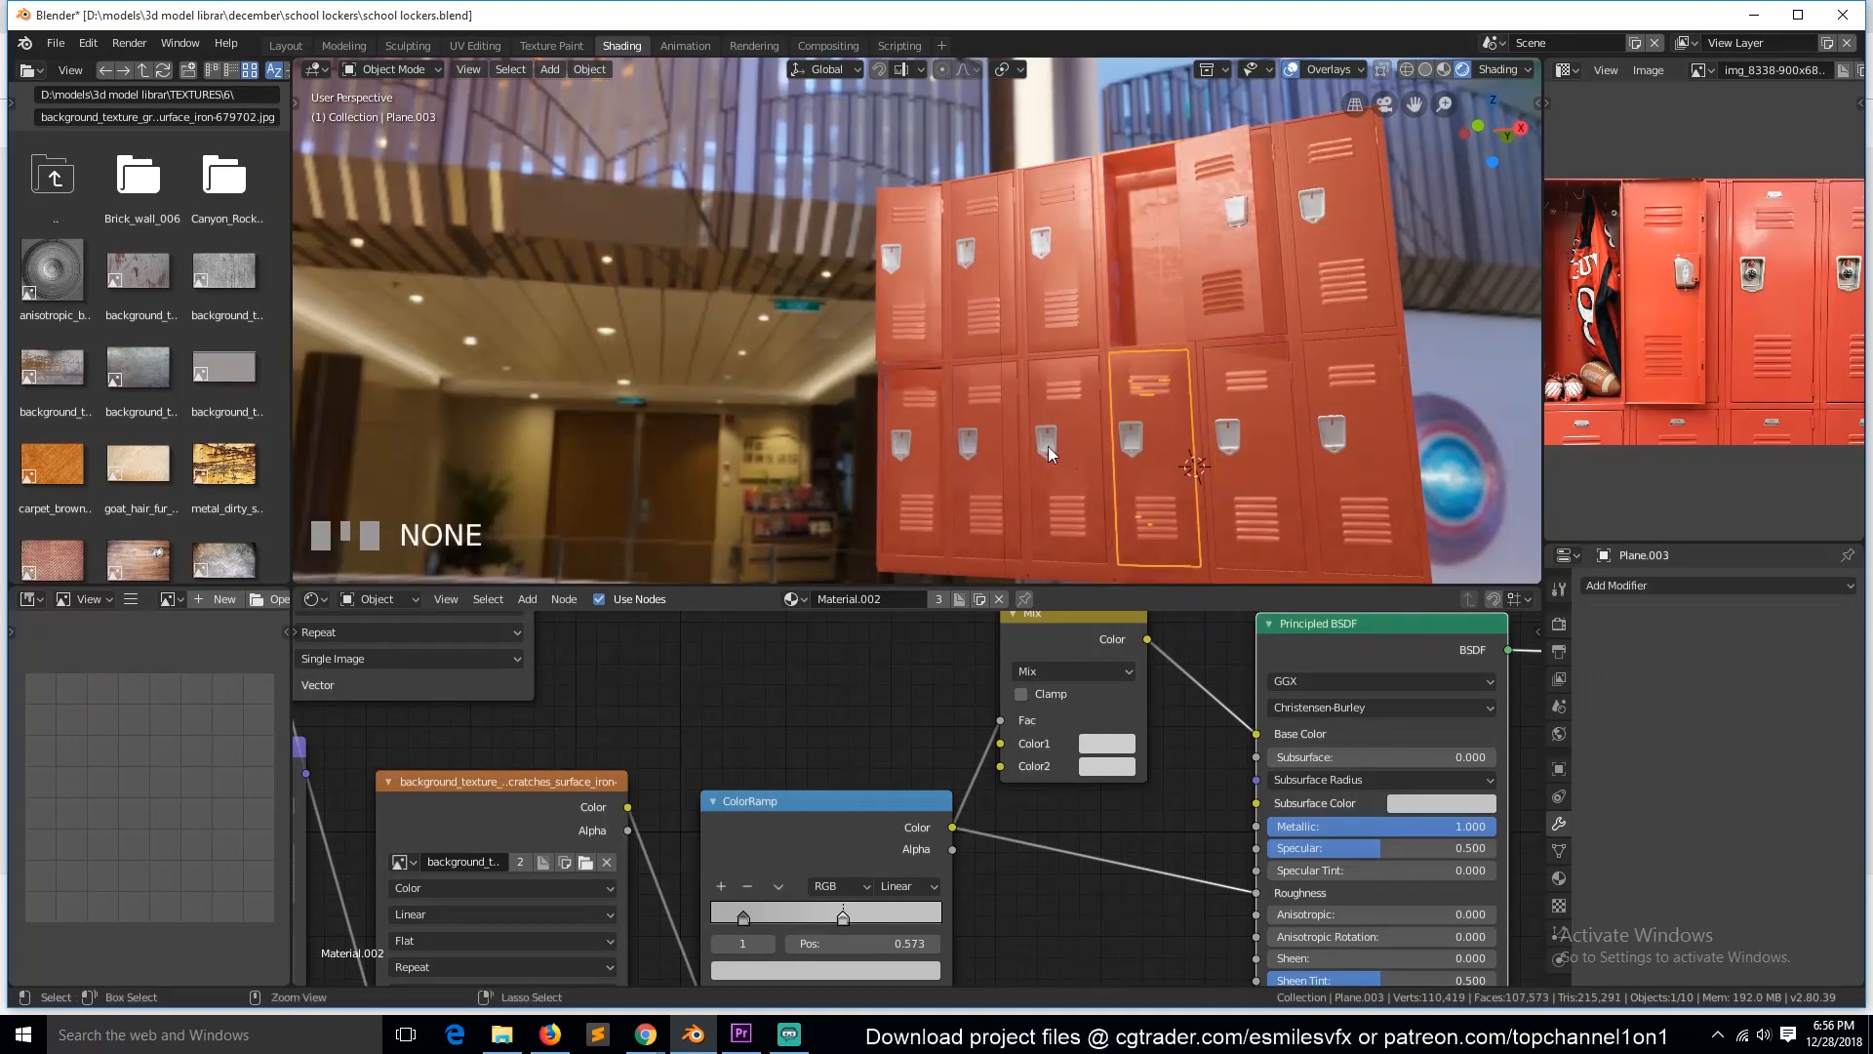
click(1062, 314)
Step: Add level 2 Subdivision Surface modifiers to the far-left column's upper door, lower door and body
click(905, 285)
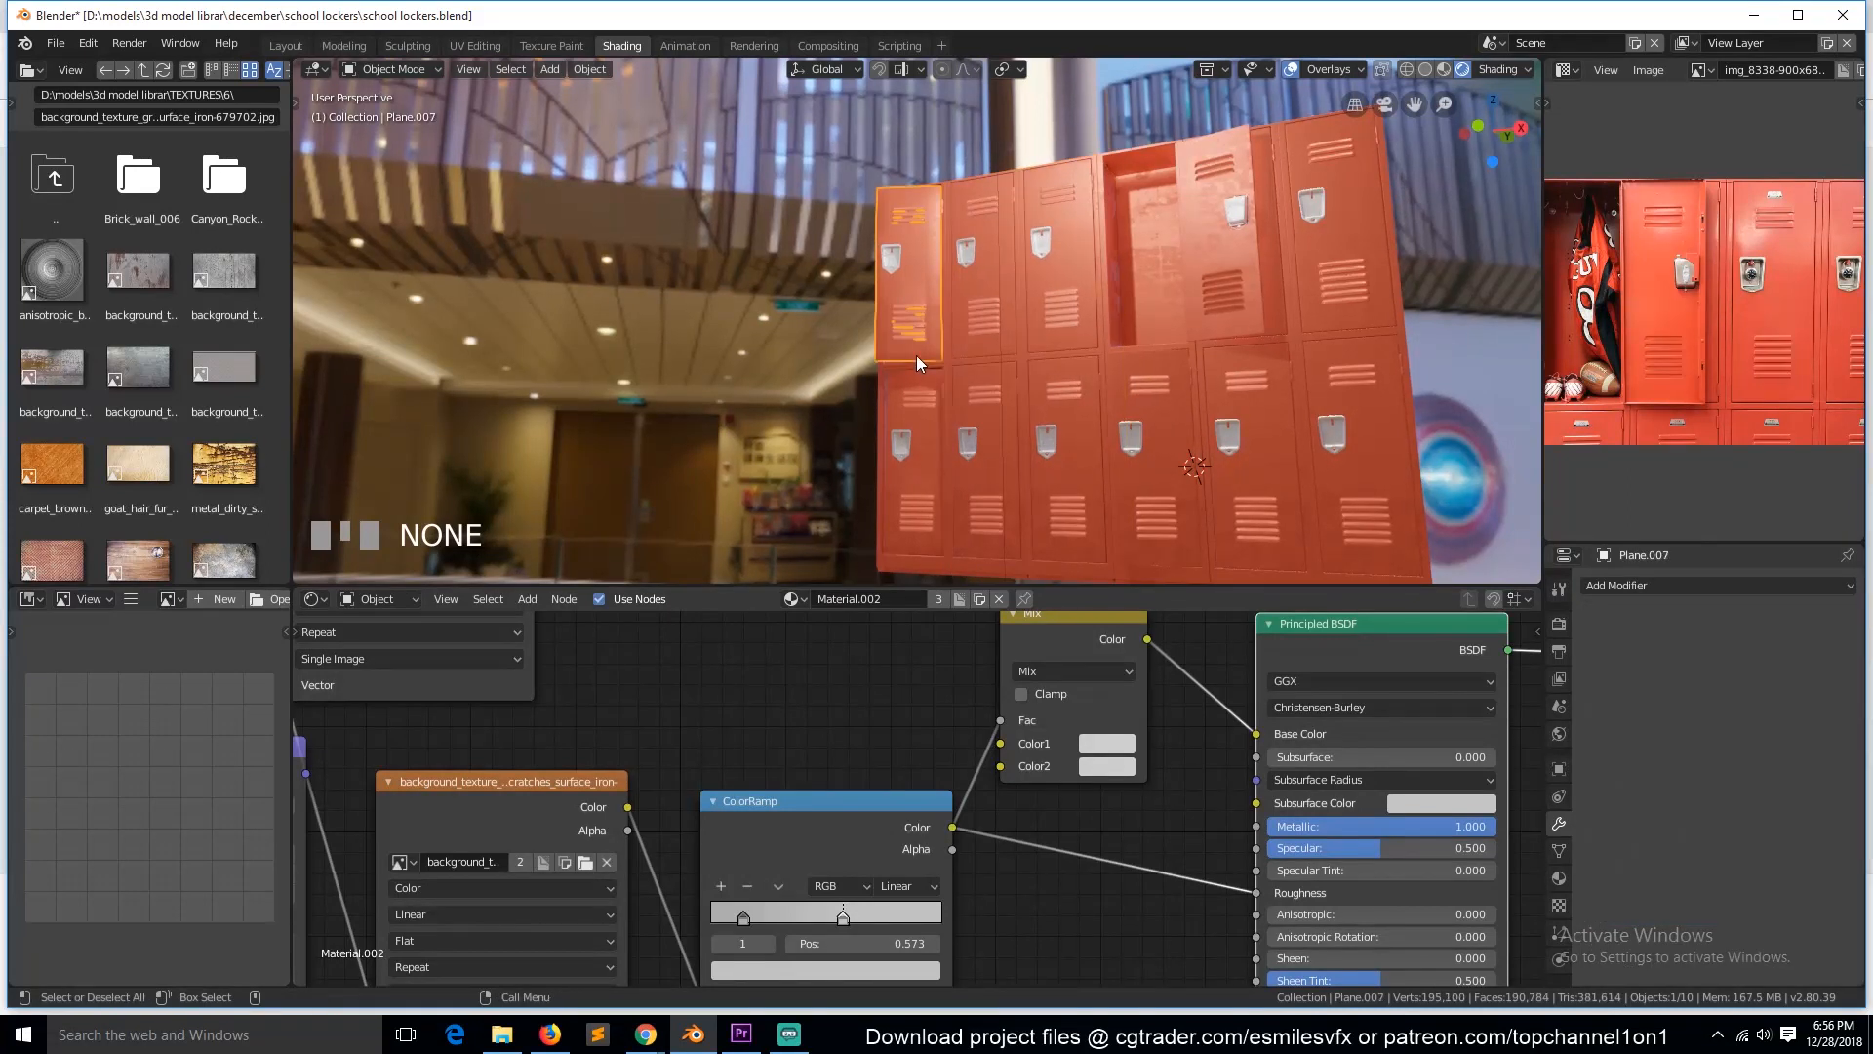
key(ctrl+2)
click(917, 472)
key(ctrl+2)
click(889, 567)
key(ctrl+2)
Step: Deselect everything, return to the camera view and save the file
click(980, 519)
scroll(1121, 420, down, 2)
key(grave)
key(KP_0)
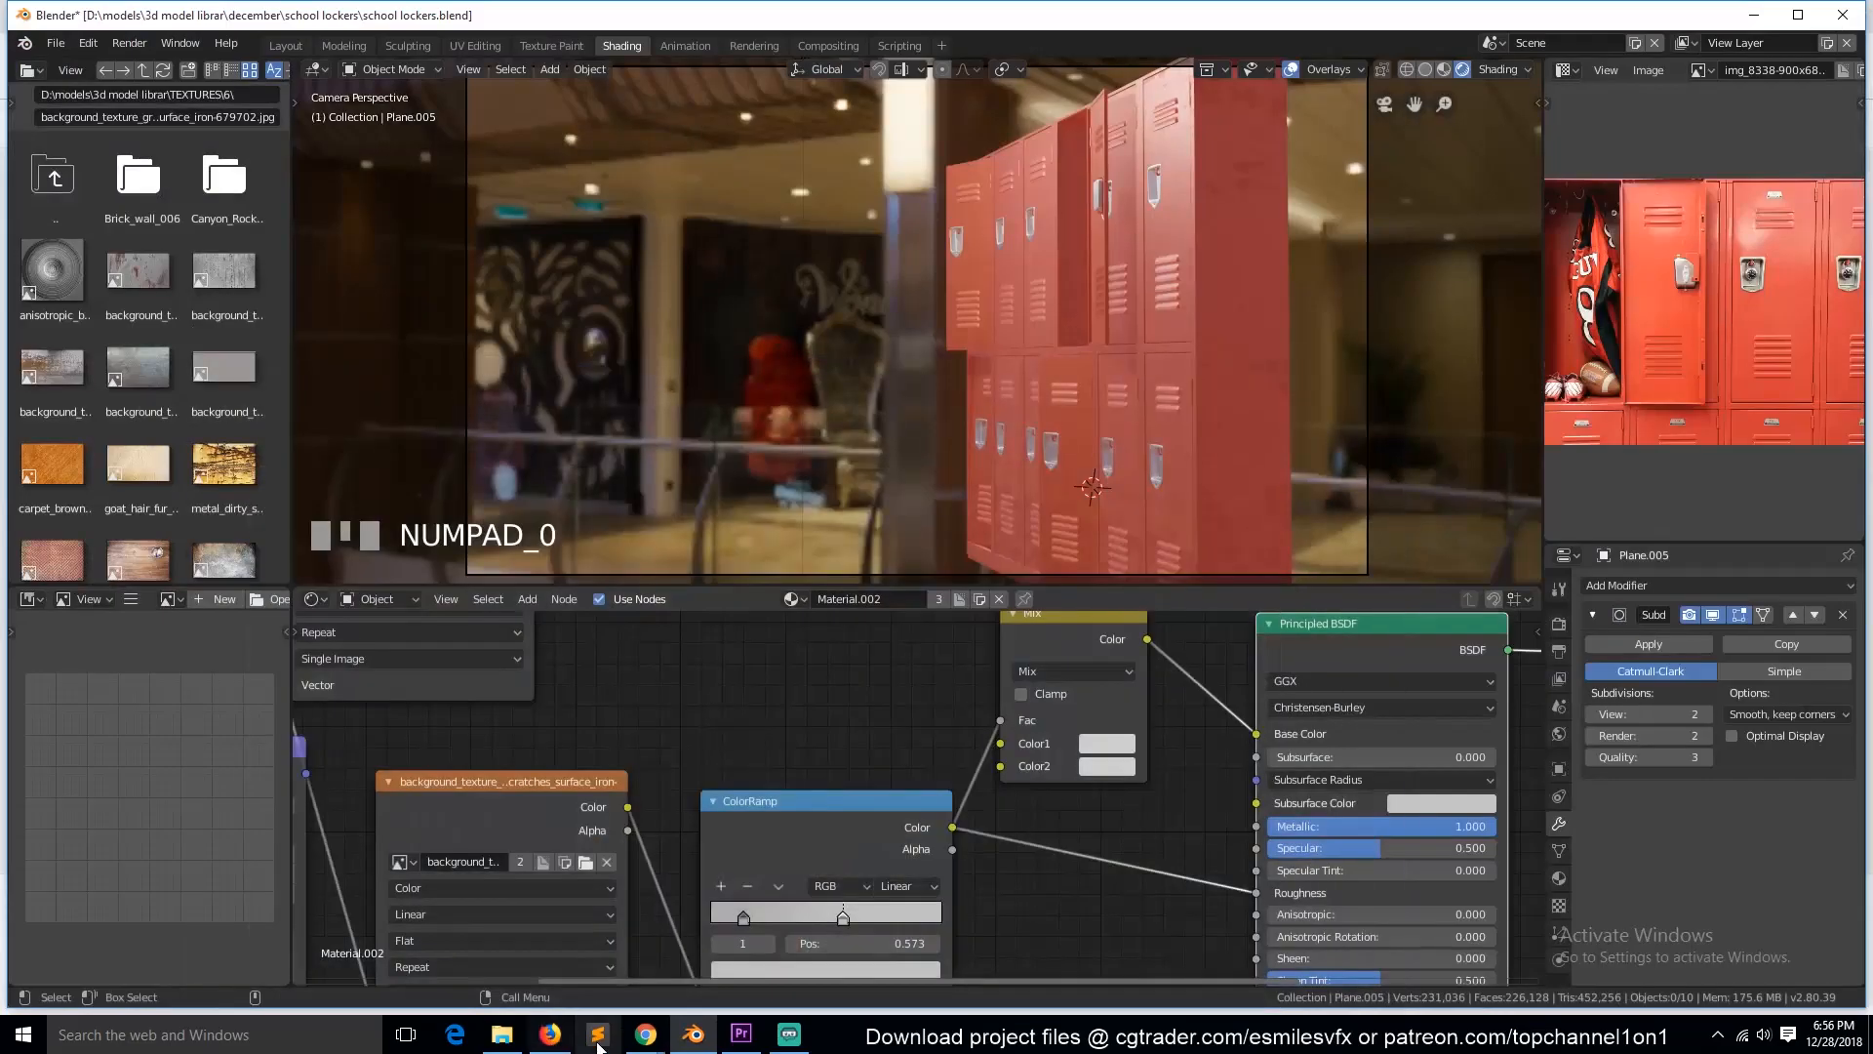
key(ctrl+s)
click(1206, 458)
click(1243, 568)
key(a)
key(a)
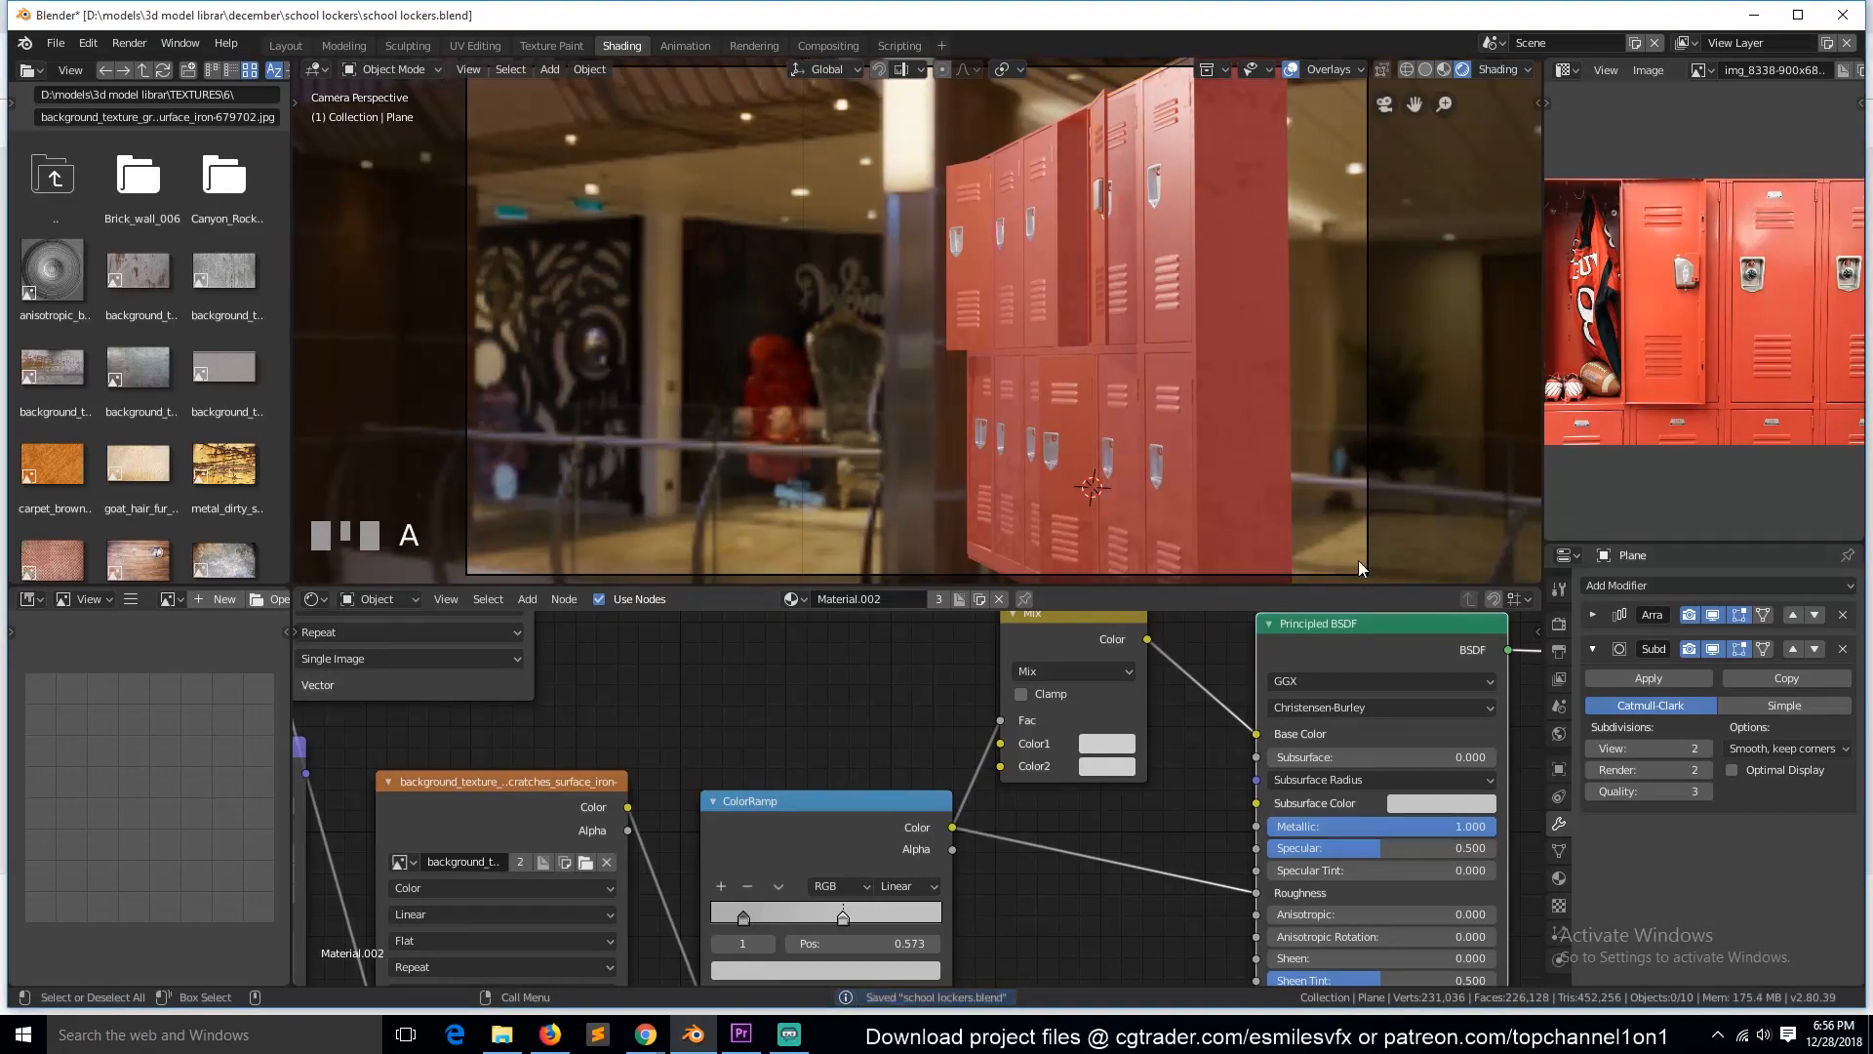